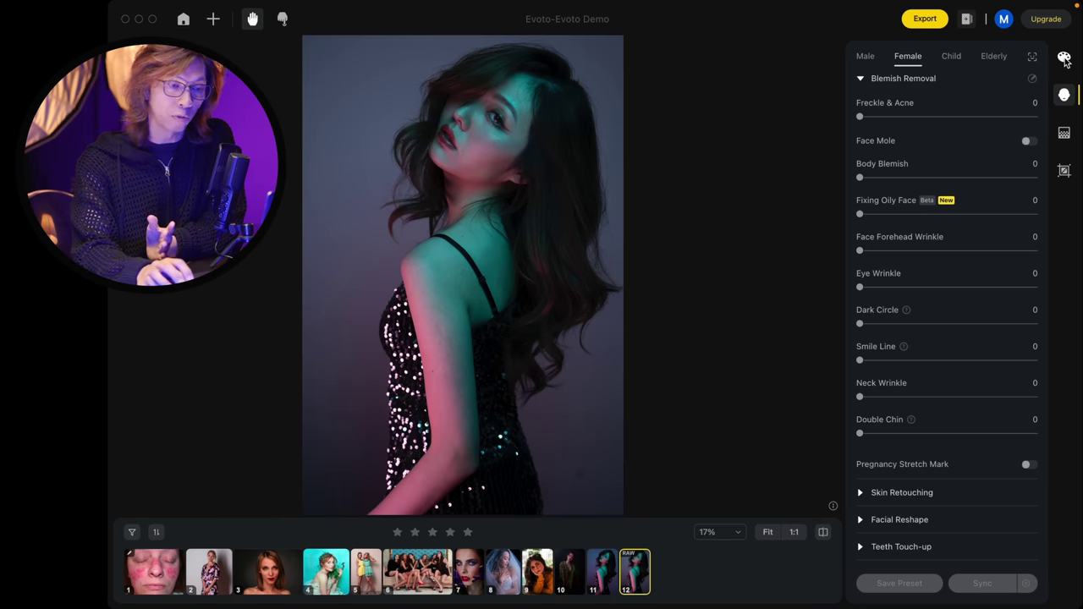
Open Color Adjustments and review the Basic and Tone sliders (As Shot, Temp 5186, Tint 14)
{"action": "left_click", "coordinate": [1065, 58]}
{"action": "scroll", "coordinate": [990, 322], "scroll_direction": "down", "scroll_amount": 3}
{"action": "scroll", "coordinate": [990, 328], "scroll_direction": "down", "scroll_amount": 3}
{"action": "scroll", "coordinate": [992, 330], "scroll_direction": "up", "scroll_amount": 1}
{"action": "scroll", "coordinate": [994, 331], "scroll_direction": "up", "scroll_amount": 1}
{"action": "scroll", "coordinate": [997, 332], "scroll_direction": "up", "scroll_amount": 1}
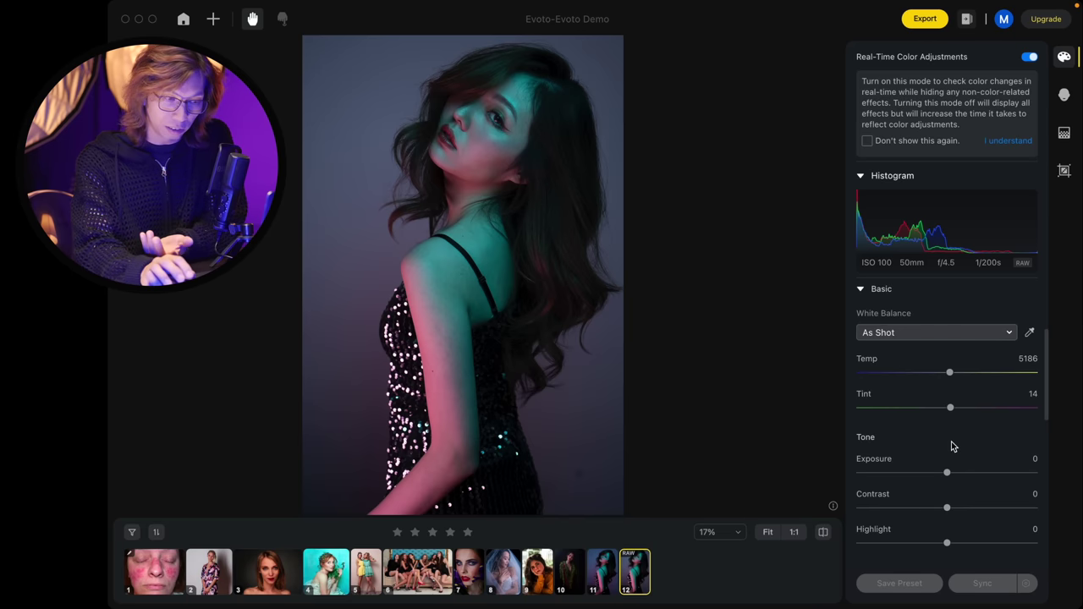
{"action": "scroll", "coordinate": [951, 446], "scroll_direction": "down", "scroll_amount": 2}
{"action": "scroll", "coordinate": [958, 443], "scroll_direction": "down", "scroll_amount": 2}
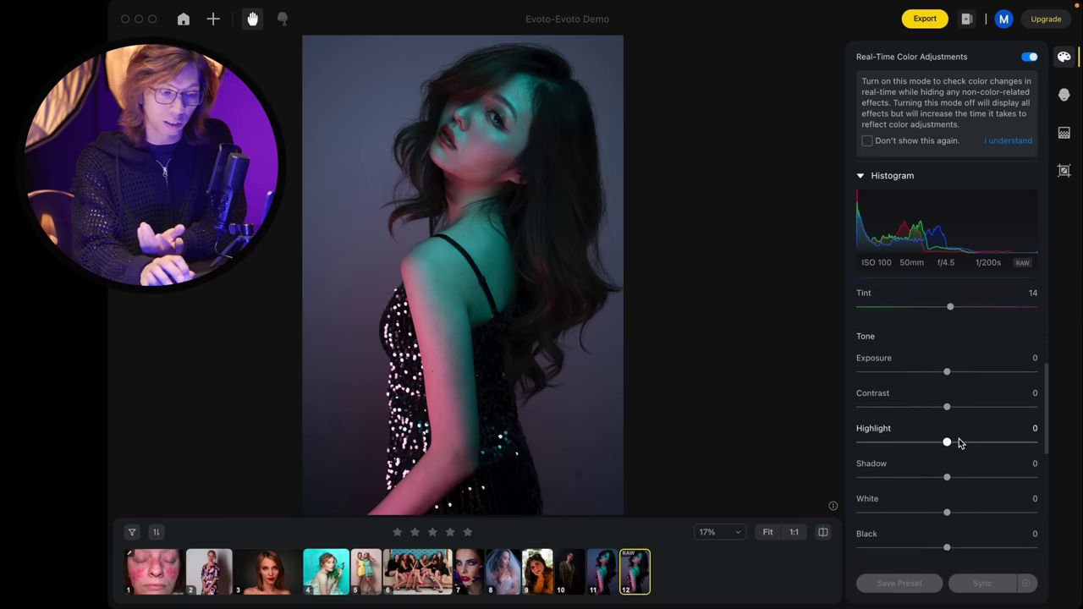
{"action": "scroll", "coordinate": [959, 442], "scroll_direction": "down", "scroll_amount": 2}
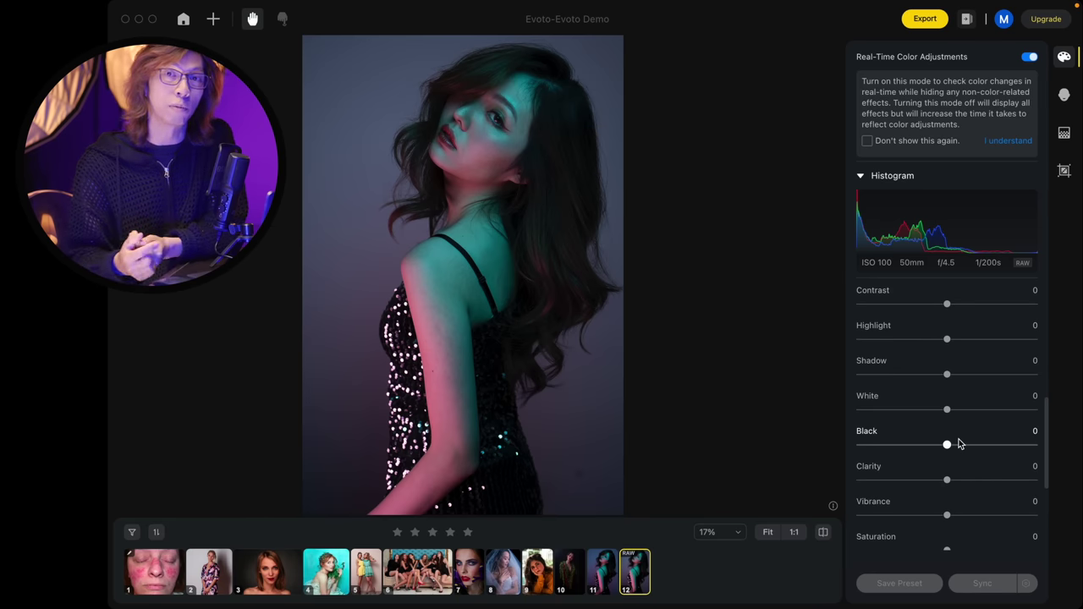
{"action": "scroll", "coordinate": [930, 436], "scroll_direction": "down", "scroll_amount": 5}
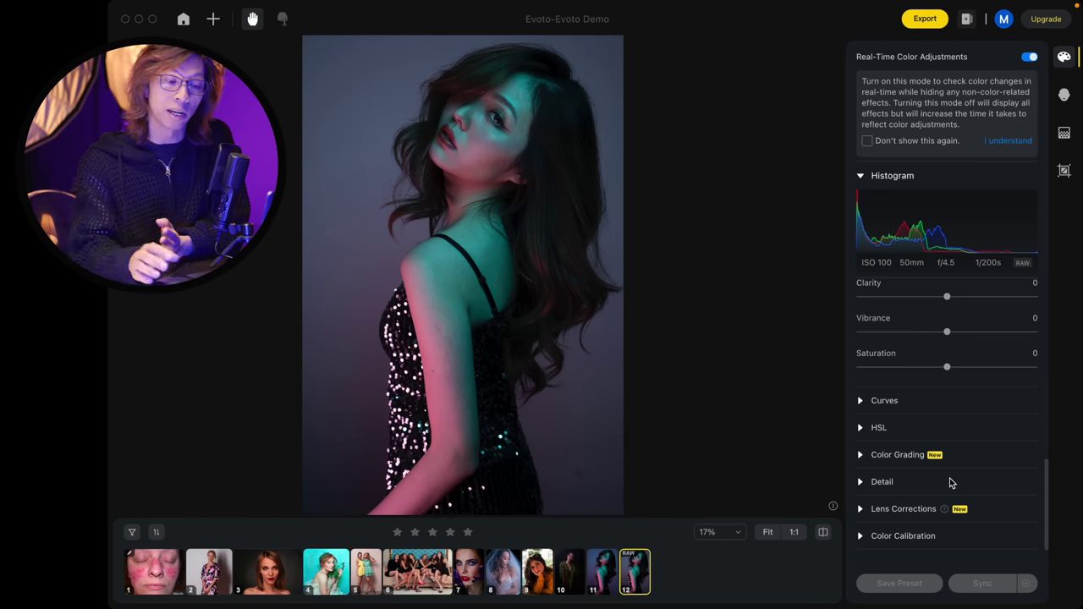
Expand Color Grading, then open girl.tif, the freckled yellow-sweater portrait, from the filmstrip
{"action": "left_click", "coordinate": [951, 457]}
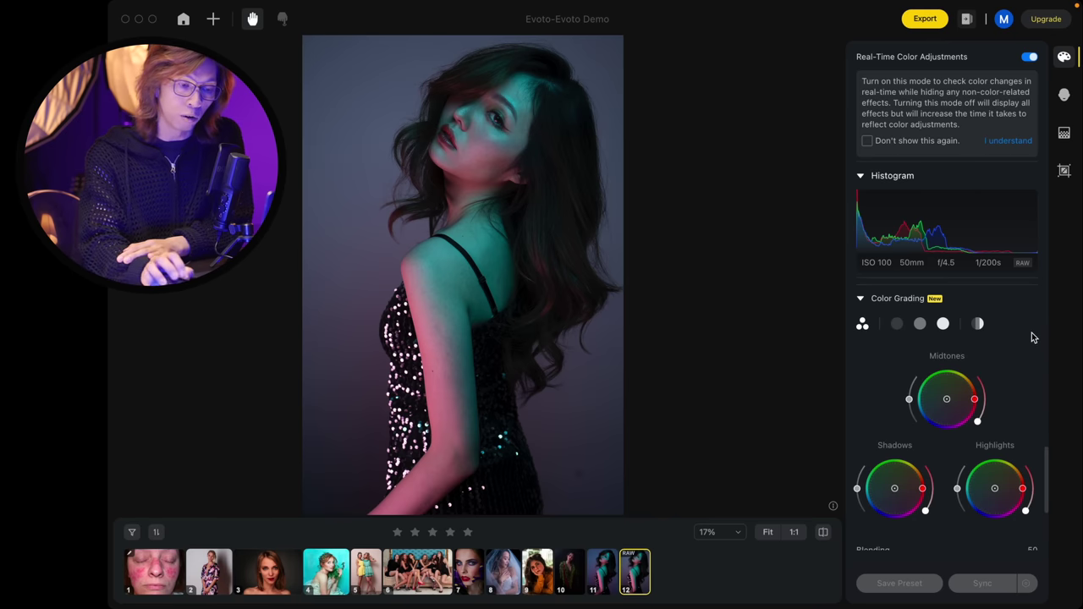
{"action": "scroll", "coordinate": [1010, 386], "scroll_direction": "up", "scroll_amount": 3}
{"action": "scroll", "coordinate": [1013, 390], "scroll_direction": "up", "scroll_amount": 5}
{"action": "left_click", "coordinate": [550, 575]}
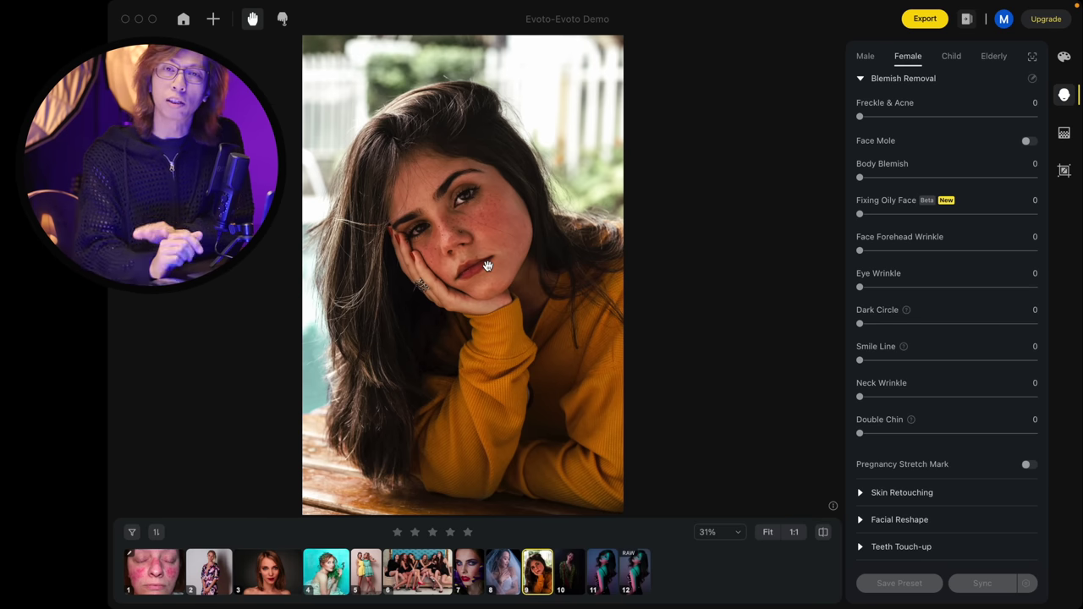
{"action": "scroll", "coordinate": [487, 265], "scroll_direction": "up", "scroll_amount": 3}
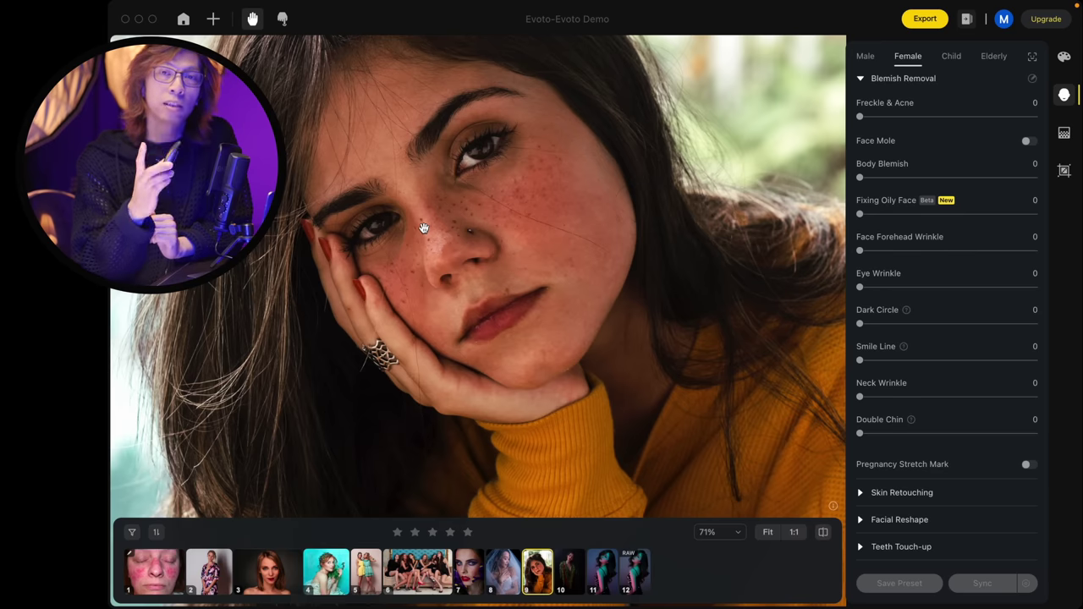
{"action": "scroll", "coordinate": [423, 227], "scroll_direction": "down", "scroll_amount": 2}
{"action": "scroll", "coordinate": [423, 227], "scroll_direction": "up", "scroll_amount": 2}
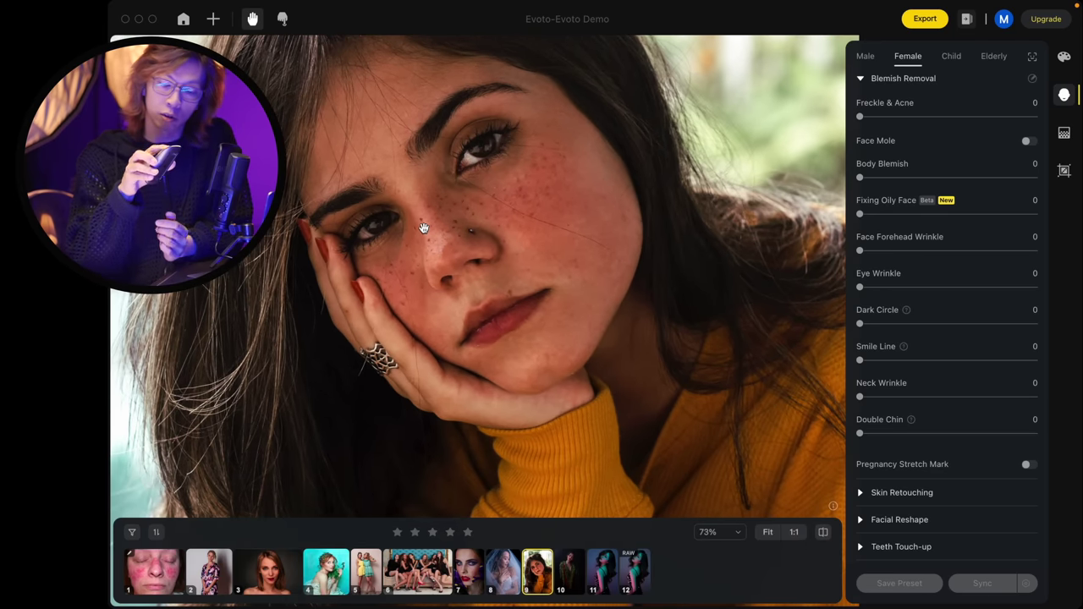
{"action": "scroll", "coordinate": [423, 228], "scroll_direction": "up", "scroll_amount": 3}
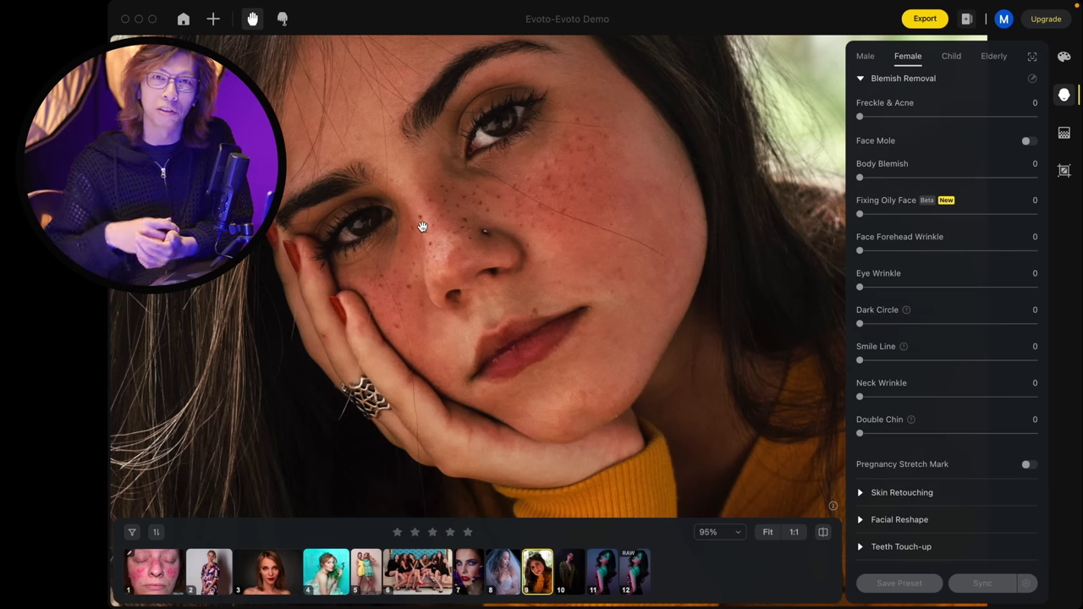
{"action": "scroll", "coordinate": [434, 269], "scroll_direction": "down", "scroll_amount": 1}
{"action": "scroll", "coordinate": [434, 270], "scroll_direction": "down", "scroll_amount": 1}
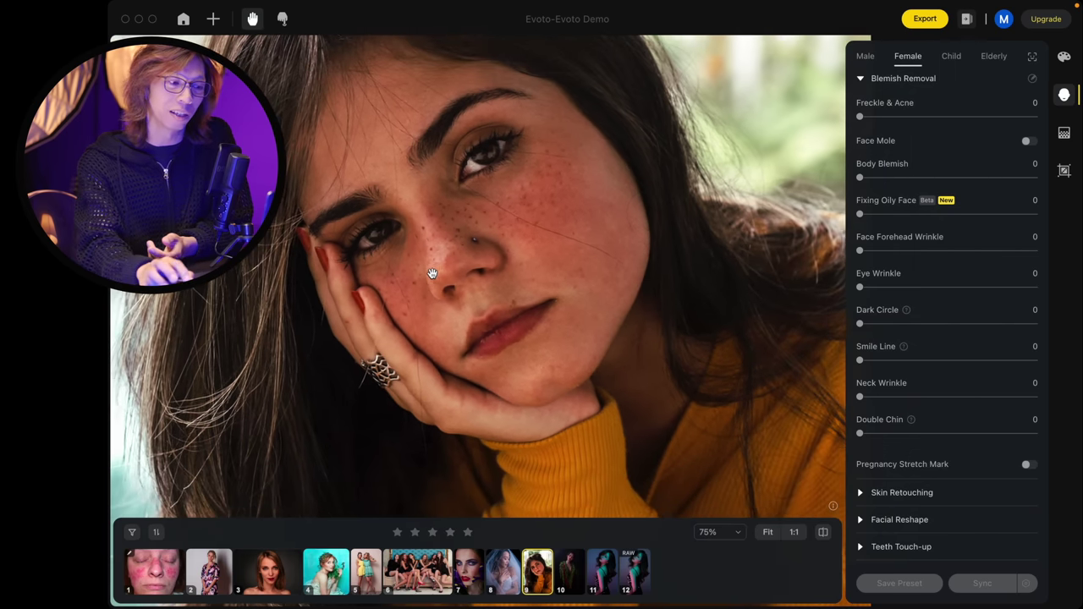
{"action": "scroll", "coordinate": [434, 270], "scroll_direction": "down", "scroll_amount": 2}
{"action": "scroll", "coordinate": [433, 271], "scroll_direction": "up", "scroll_amount": 2}
{"action": "scroll", "coordinate": [433, 272], "scroll_direction": "down", "scroll_amount": 1}
{"action": "scroll", "coordinate": [433, 272], "scroll_direction": "up", "scroll_amount": 1}
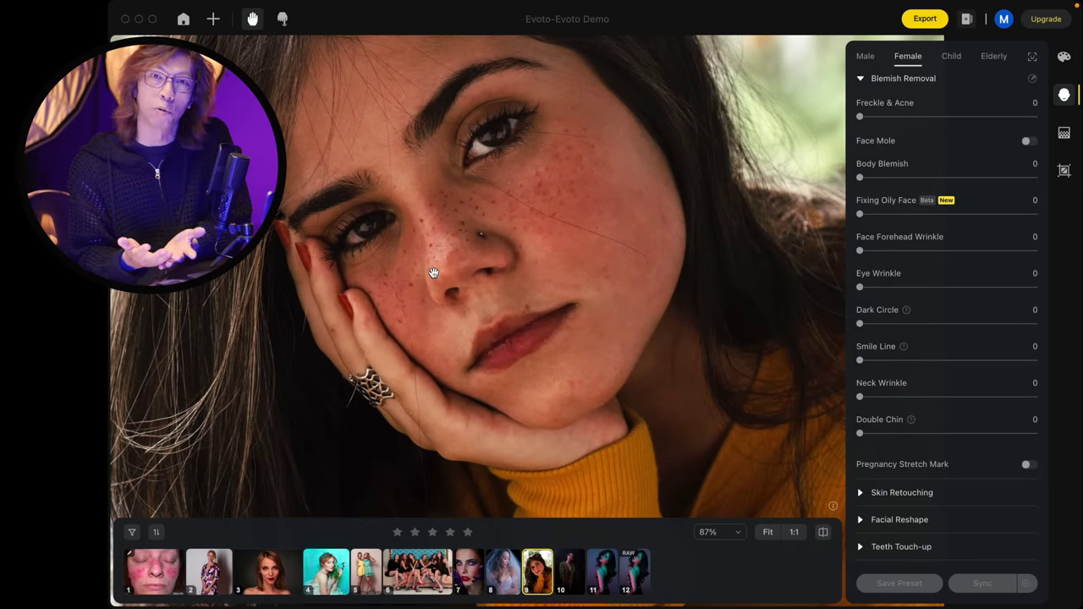
{"action": "scroll", "coordinate": [575, 242], "scroll_direction": "up", "scroll_amount": 2}
{"action": "mouse_move", "coordinate": [571, 253]}
{"action": "left_mouse_down"}
{"action": "mouse_move", "coordinate": [435, 285]}
{"action": "mouse_move", "coordinate": [657, 181]}
{"action": "mouse_move", "coordinate": [501, 327]}
{"action": "mouse_move", "coordinate": [494, 187]}
{"action": "mouse_move", "coordinate": [515, 169]}
{"action": "mouse_move", "coordinate": [604, 198]}
{"action": "mouse_move", "coordinate": [558, 186]}
{"action": "mouse_move", "coordinate": [523, 243]}
{"action": "left_mouse_up"}
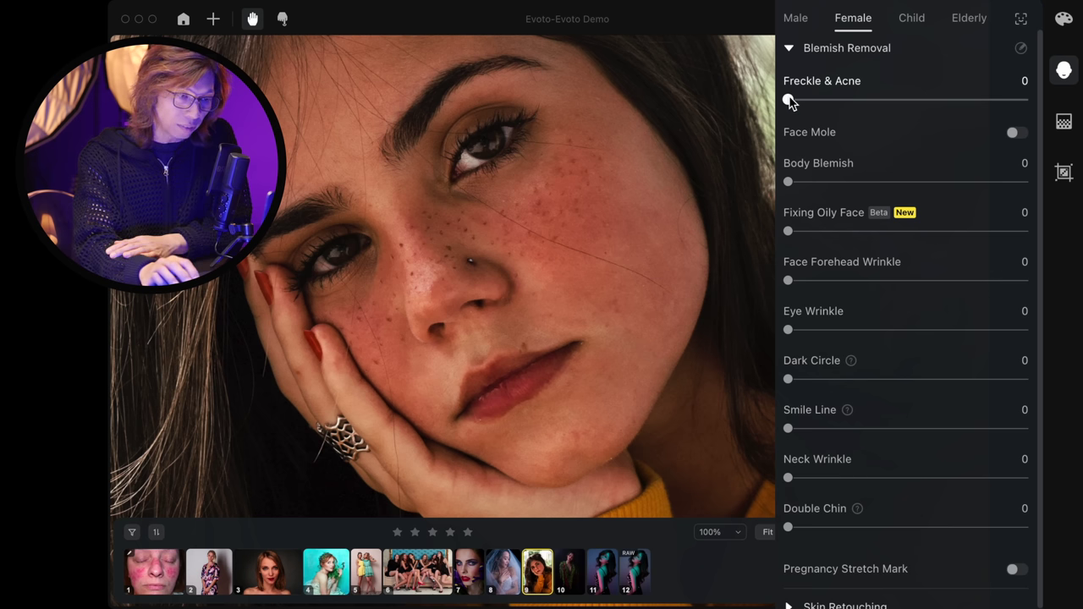
{"action": "left_click_drag", "start_coordinate": [828, 103], "coordinate": [972, 102]}
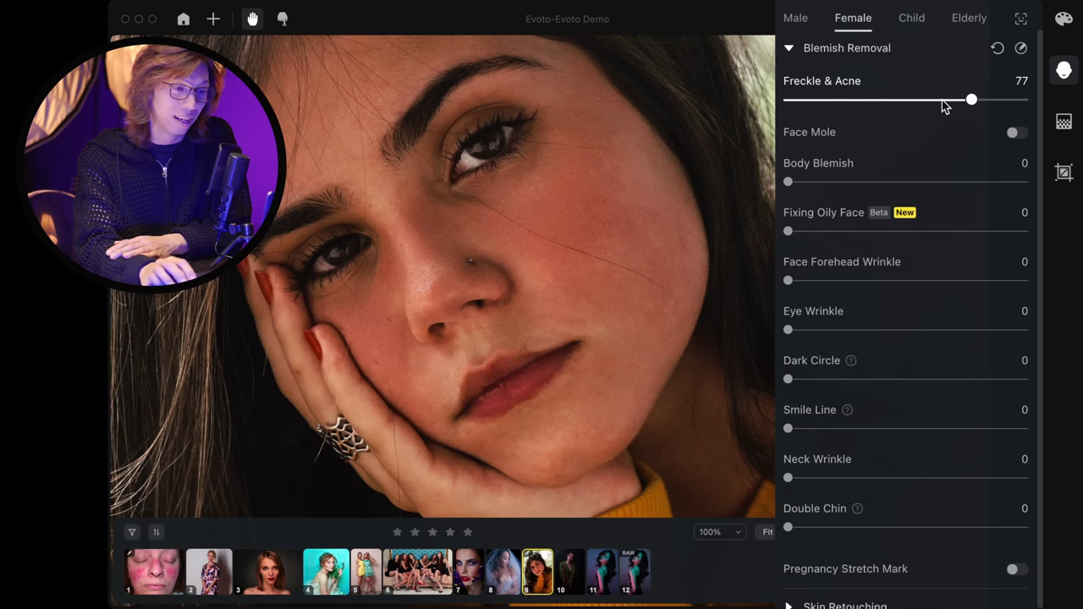
{"action": "double_click", "coordinate": [846, 102]}
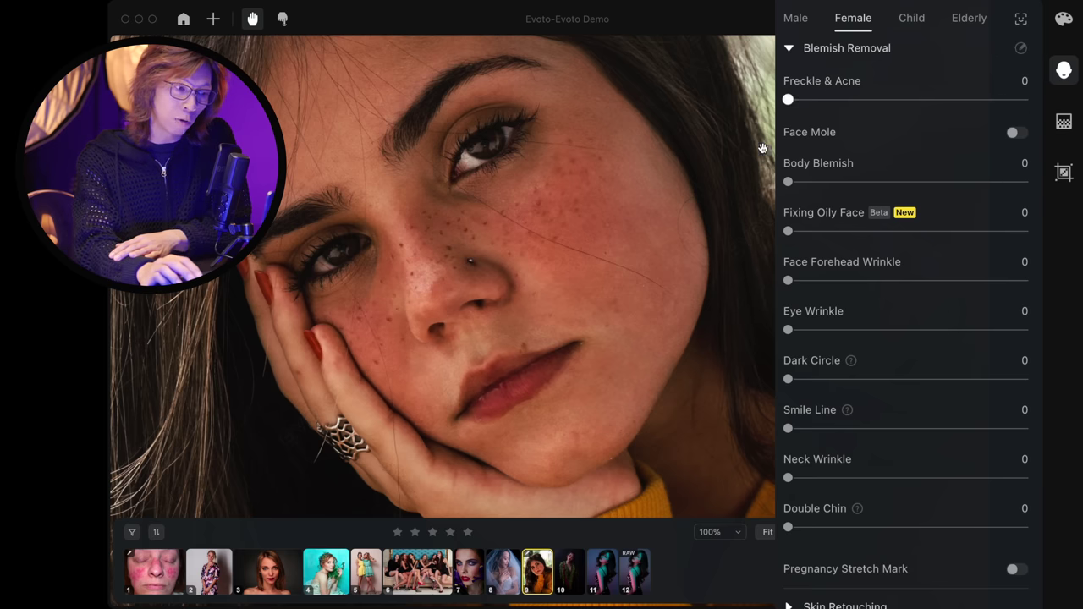
{"action": "scroll", "coordinate": [710, 149], "scroll_direction": "down", "scroll_amount": 2}
{"action": "left_click_drag", "start_coordinate": [637, 165], "coordinate": [653, 170]}
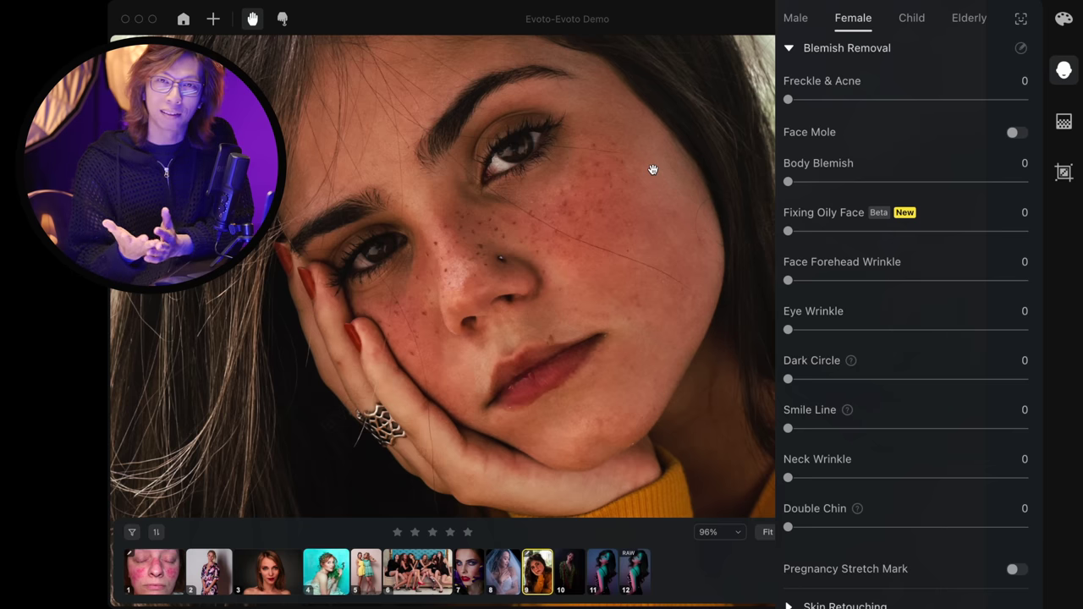
{"action": "left_click", "coordinate": [956, 99]}
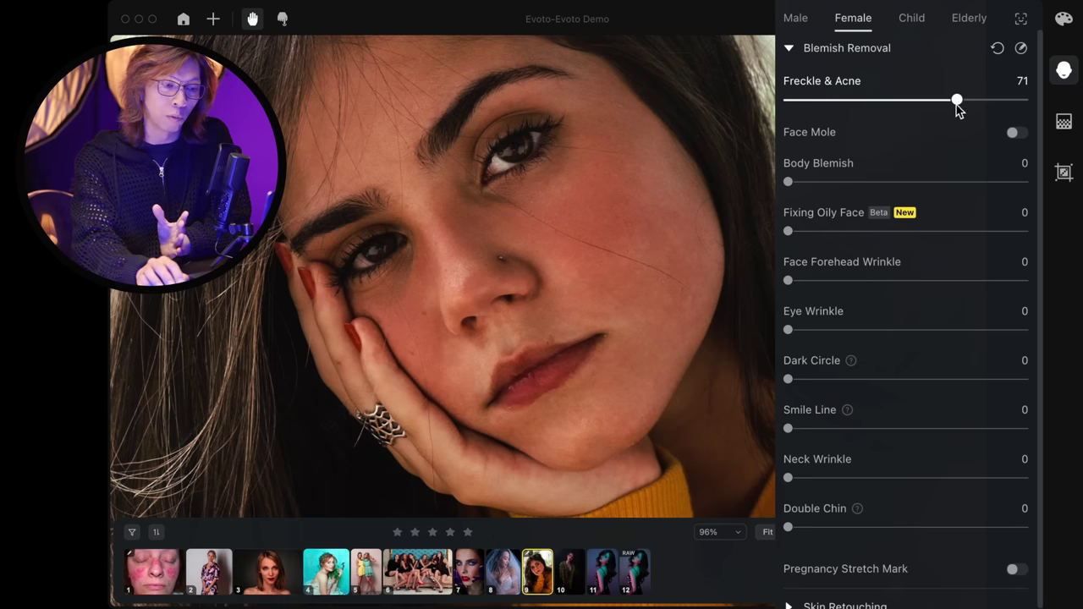
{"action": "left_click_drag", "start_coordinate": [960, 105], "coordinate": [1023, 106]}
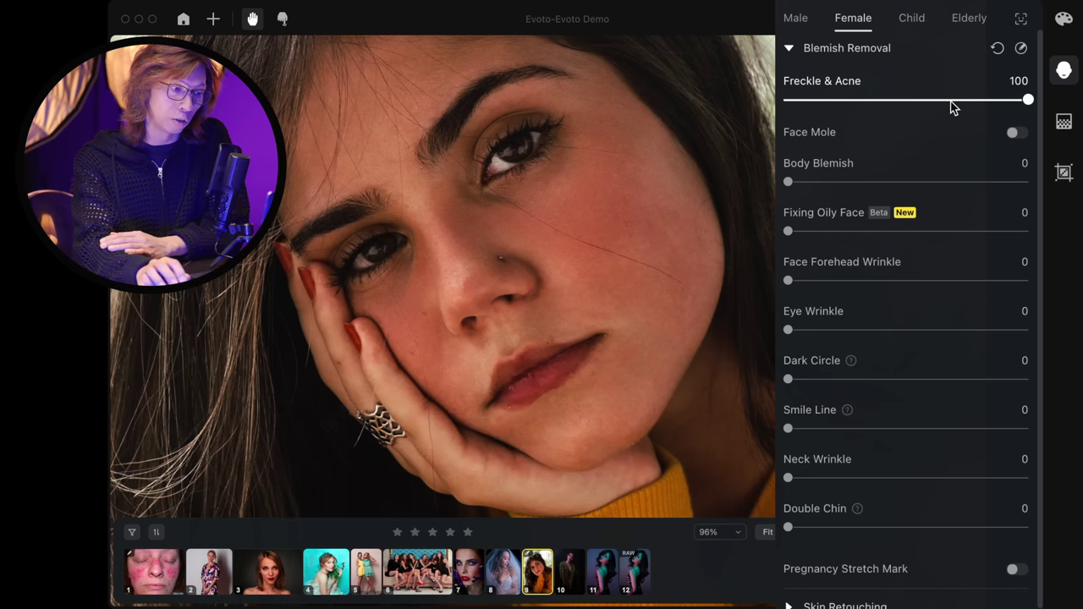
{"action": "mouse_move", "coordinate": [553, 194]}
{"action": "left_mouse_down"}
{"action": "mouse_move", "coordinate": [587, 160]}
{"action": "mouse_move", "coordinate": [550, 234]}
{"action": "left_mouse_up"}
{"action": "left_click_drag", "start_coordinate": [554, 189], "coordinate": [578, 234]}
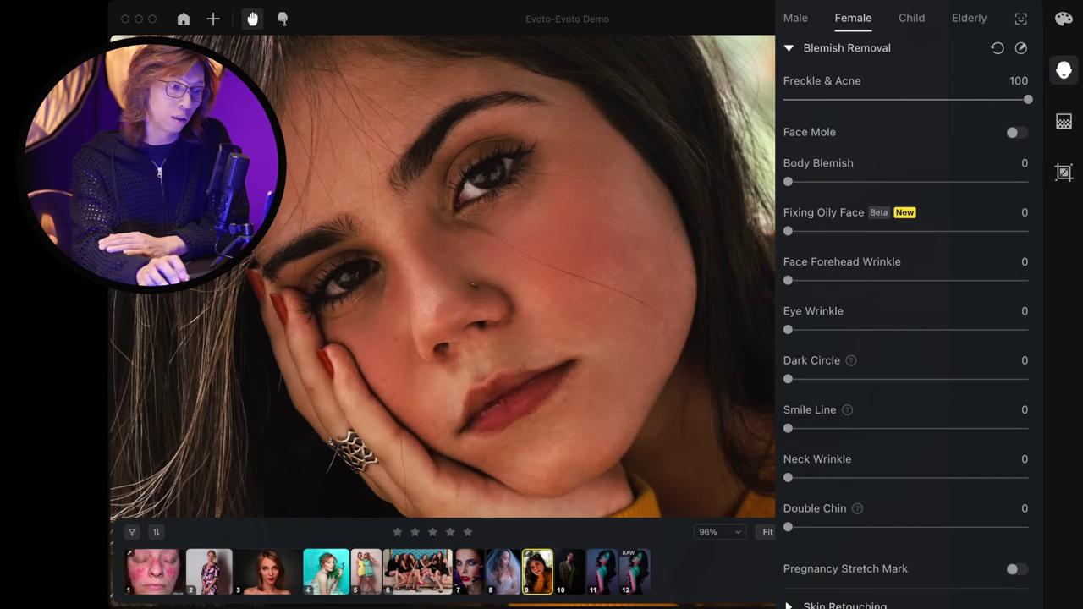
{"action": "left_click_drag", "start_coordinate": [1027, 102], "coordinate": [868, 107]}
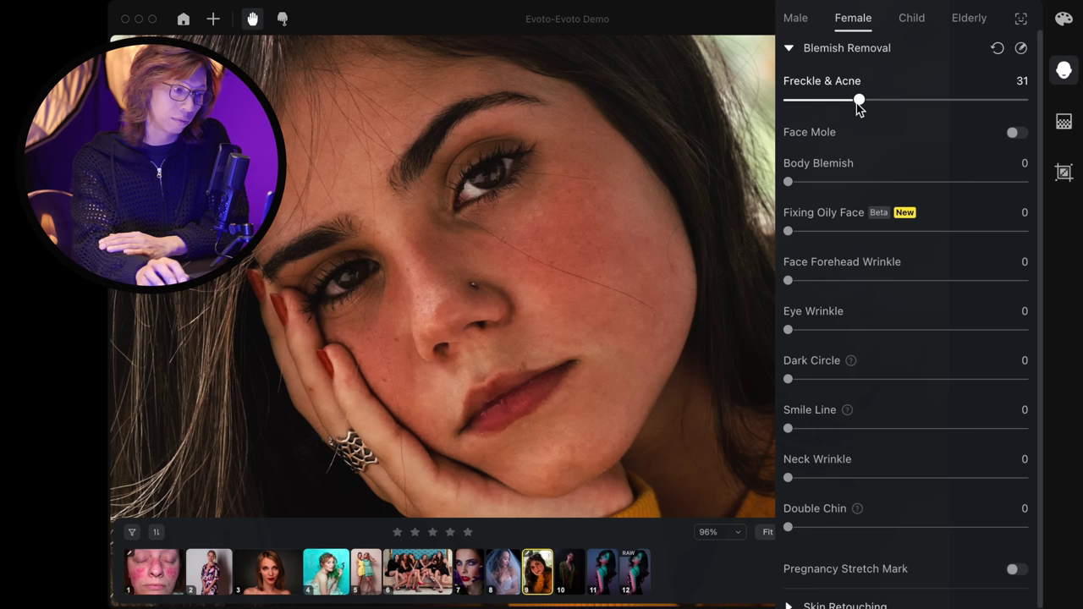
{"action": "left_click_drag", "start_coordinate": [836, 104], "coordinate": [793, 104]}
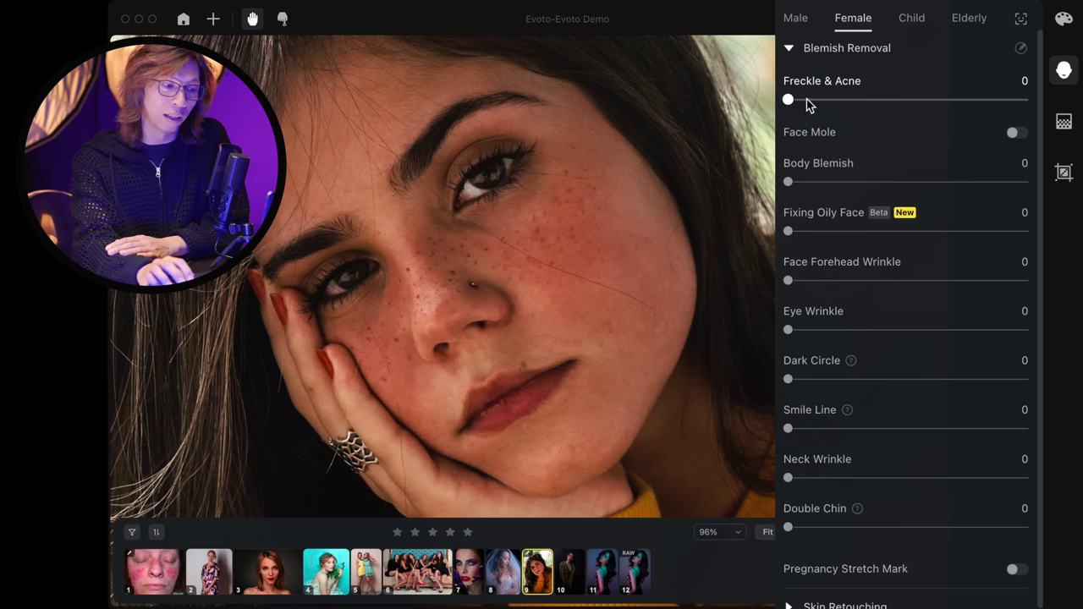
{"action": "left_click_drag", "start_coordinate": [790, 104], "coordinate": [923, 115]}
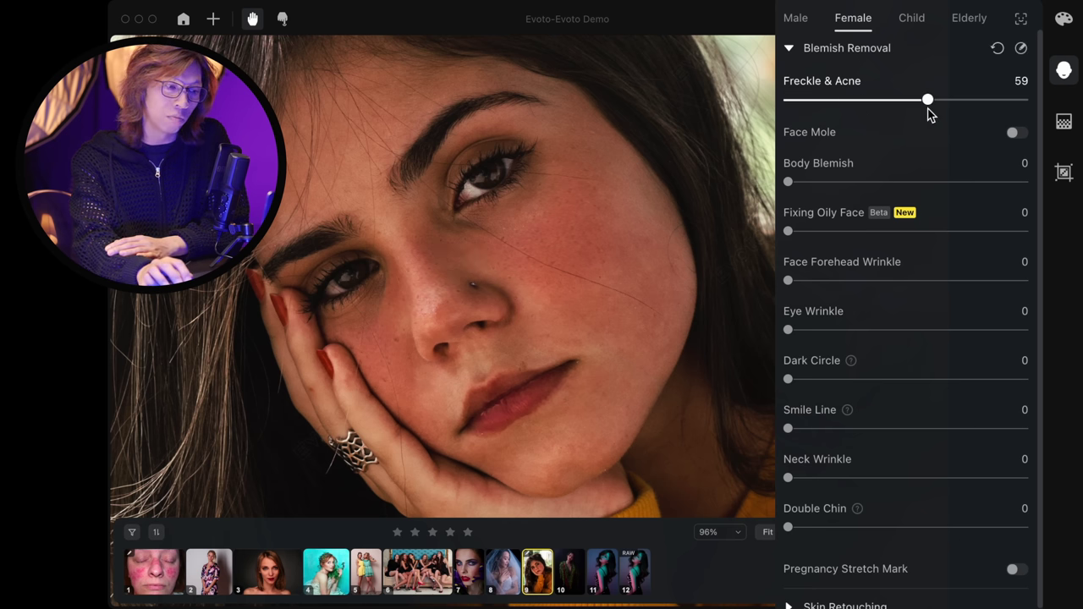
{"action": "left_click_drag", "start_coordinate": [928, 100], "coordinate": [787, 99]}
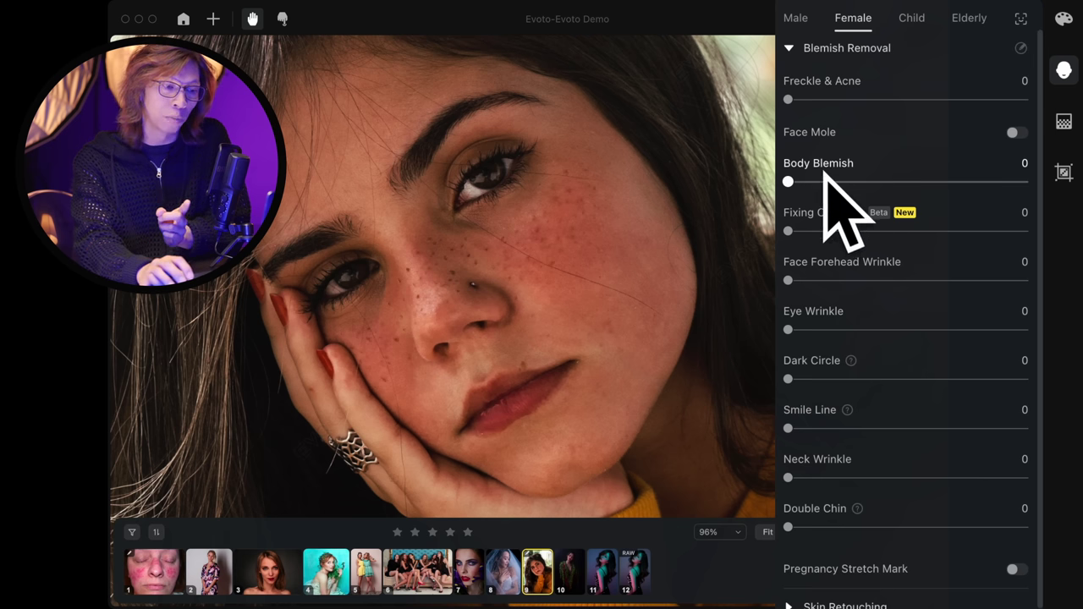
Set Fixing Oily Face to 84 in the Blemish Removal panel
{"action": "scroll", "coordinate": [660, 323], "scroll_direction": "down", "scroll_amount": 3}
{"action": "scroll", "coordinate": [635, 220], "scroll_direction": "down", "scroll_amount": 5}
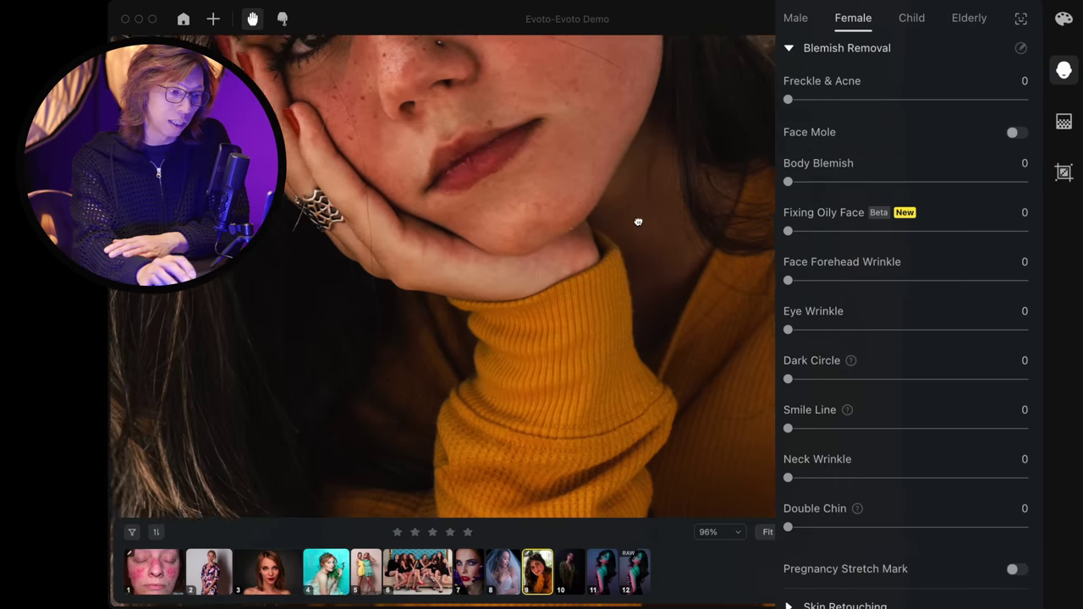
{"action": "scroll", "coordinate": [636, 223], "scroll_direction": "down", "scroll_amount": 5}
{"action": "scroll", "coordinate": [675, 350], "scroll_direction": "down", "scroll_amount": 5}
{"action": "scroll", "coordinate": [675, 351], "scroll_direction": "down", "scroll_amount": 3}
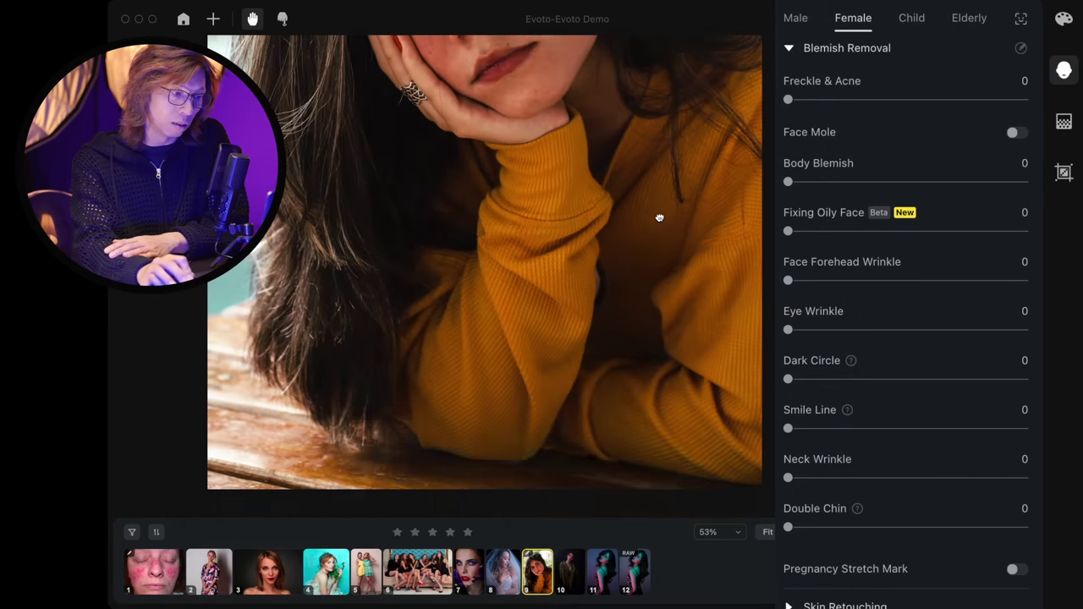
{"action": "scroll", "coordinate": [660, 217], "scroll_direction": "up", "scroll_amount": 5}
{"action": "scroll", "coordinate": [660, 415], "scroll_direction": "down", "scroll_amount": 2}
{"action": "scroll", "coordinate": [593, 285], "scroll_direction": "up", "scroll_amount": 2}
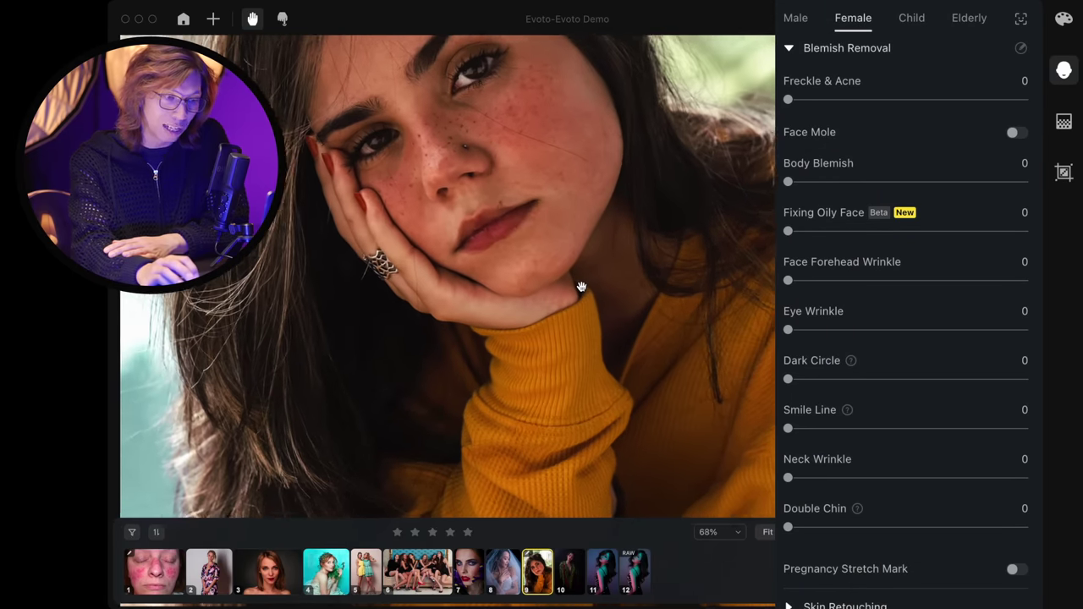
{"action": "scroll", "coordinate": [580, 285], "scroll_direction": "up", "scroll_amount": 2}
{"action": "scroll", "coordinate": [587, 254], "scroll_direction": "up", "scroll_amount": 2}
{"action": "scroll", "coordinate": [600, 286], "scroll_direction": "down", "scroll_amount": 2}
{"action": "scroll", "coordinate": [713, 237], "scroll_direction": "up", "scroll_amount": 1}
{"action": "scroll", "coordinate": [713, 239], "scroll_direction": "down", "scroll_amount": 1}
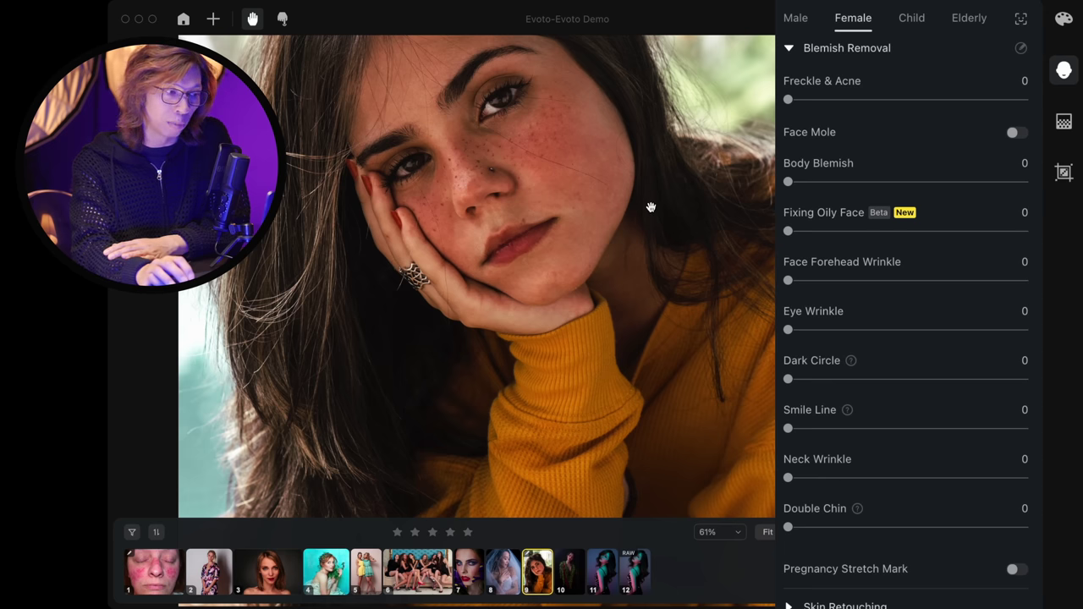
{"action": "left_click_drag", "start_coordinate": [788, 231], "coordinate": [984, 233]}
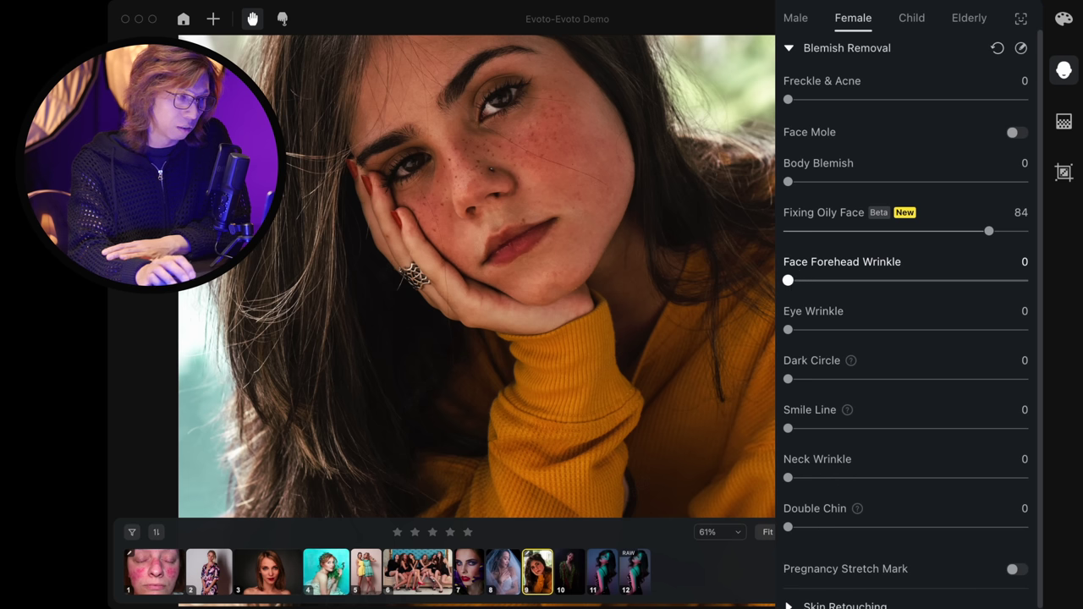
Raise Eye Wrinkle to 100 and zoom the canvas to 96%
{"action": "scroll", "coordinate": [581, 242], "scroll_direction": "up", "scroll_amount": 3}
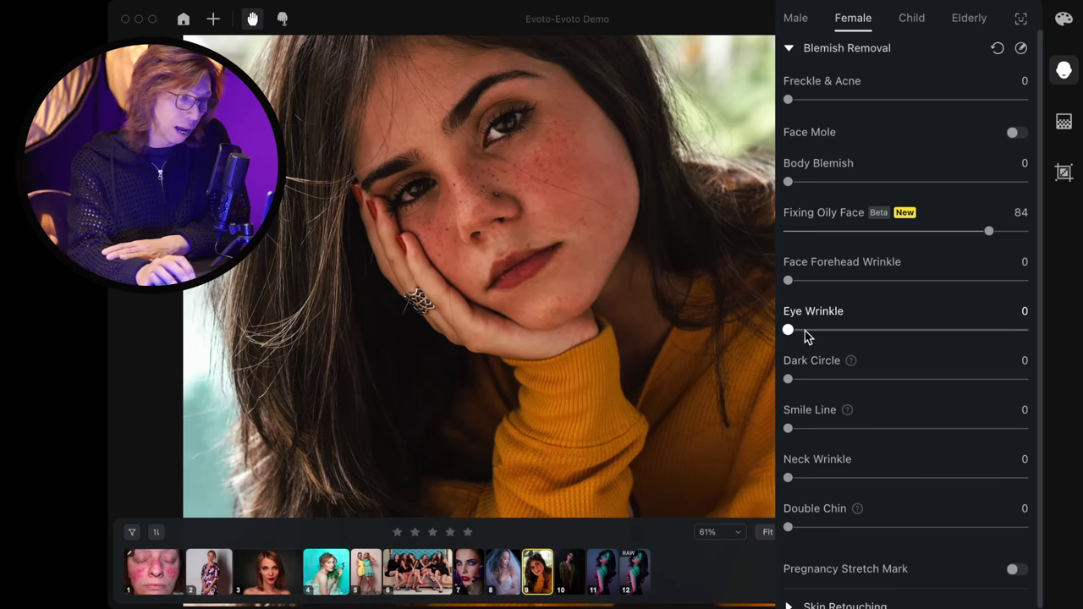
{"action": "scroll", "coordinate": [400, 154], "scroll_direction": "up", "scroll_amount": 2}
{"action": "scroll", "coordinate": [401, 154], "scroll_direction": "up", "scroll_amount": 1}
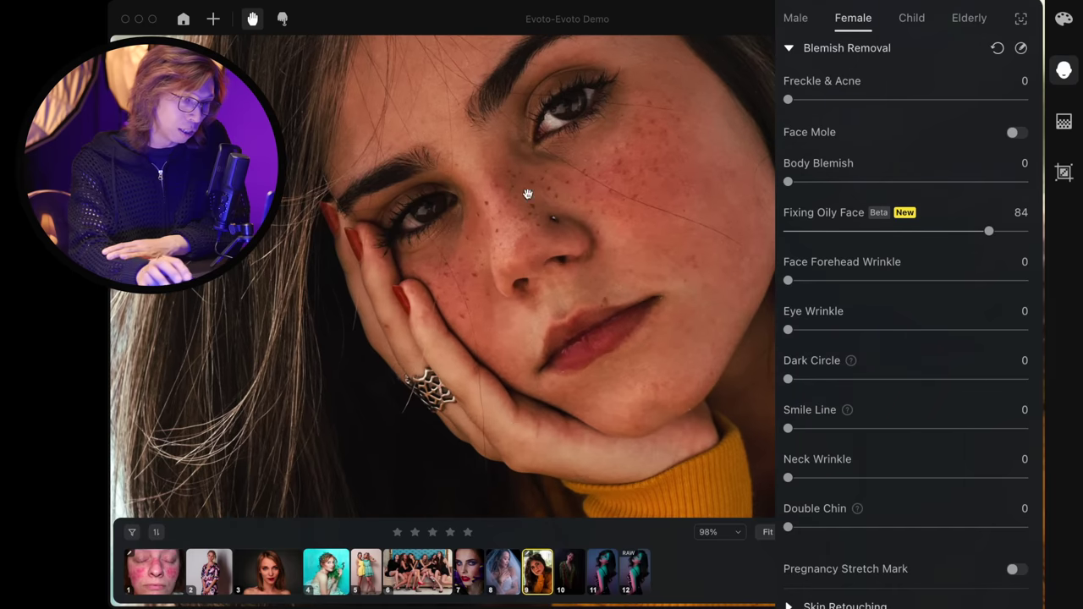
{"action": "left_click_drag", "start_coordinate": [788, 330], "coordinate": [1012, 355]}
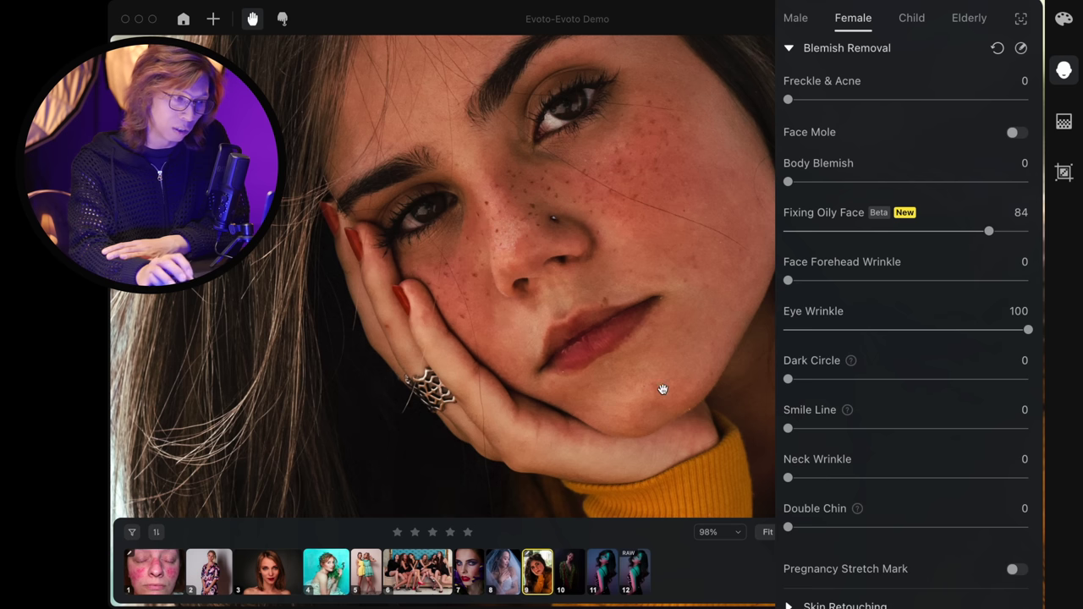
{"action": "scroll", "coordinate": [665, 307], "scroll_direction": "down", "scroll_amount": 1}
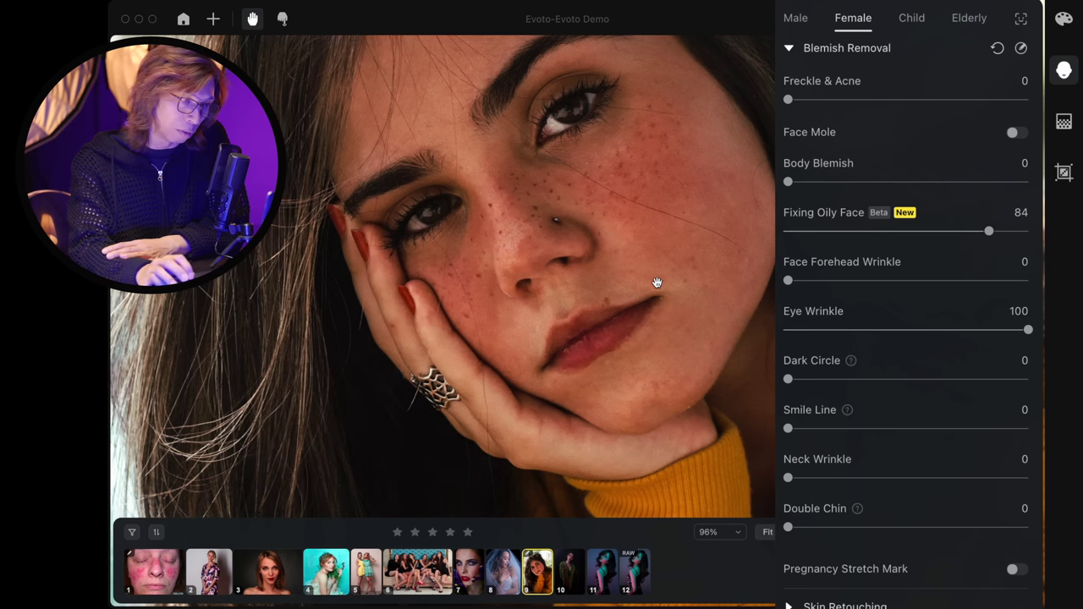
{"action": "scroll", "coordinate": [648, 284], "scroll_direction": "right", "scroll_amount": 3}
Set Dark Circle to 100, comparing briefly against 0
{"action": "left_click", "coordinate": [788, 380]}
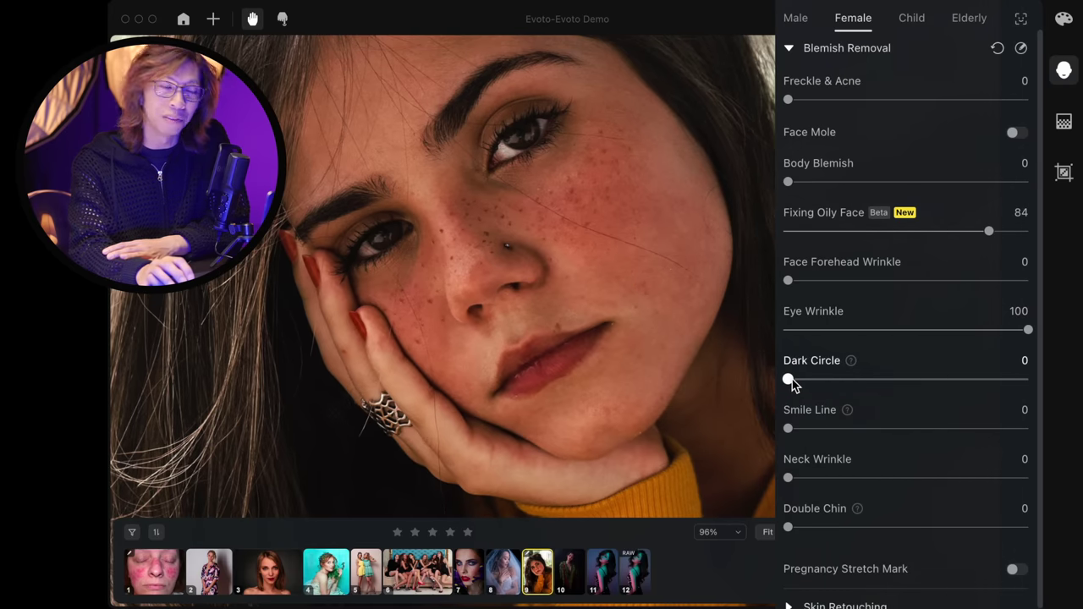
{"action": "left_click_drag", "start_coordinate": [792, 379], "coordinate": [1036, 391]}
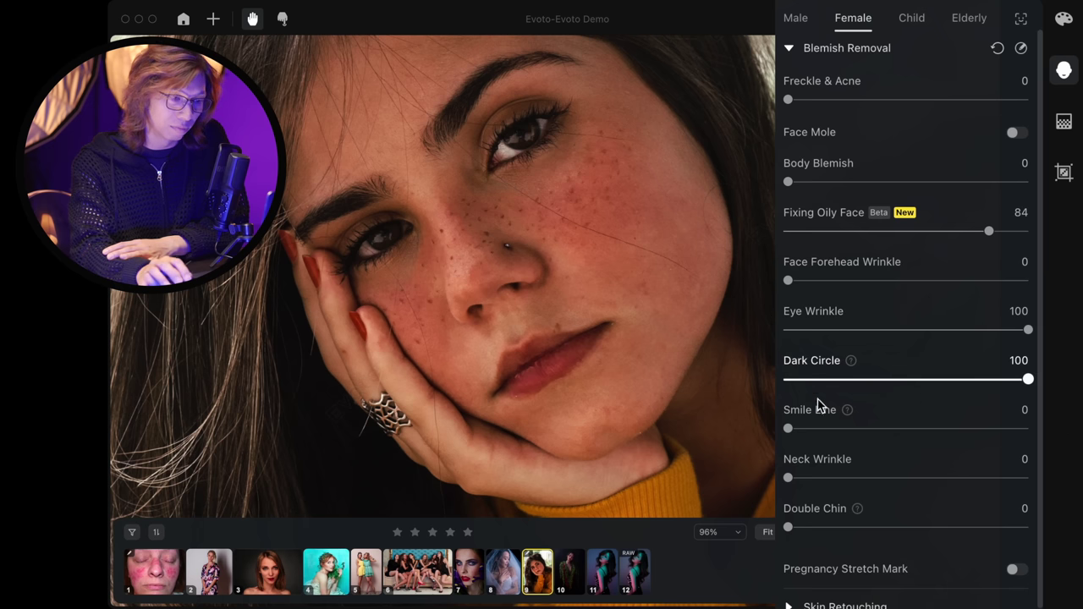
{"action": "left_click_drag", "start_coordinate": [1026, 381], "coordinate": [785, 379]}
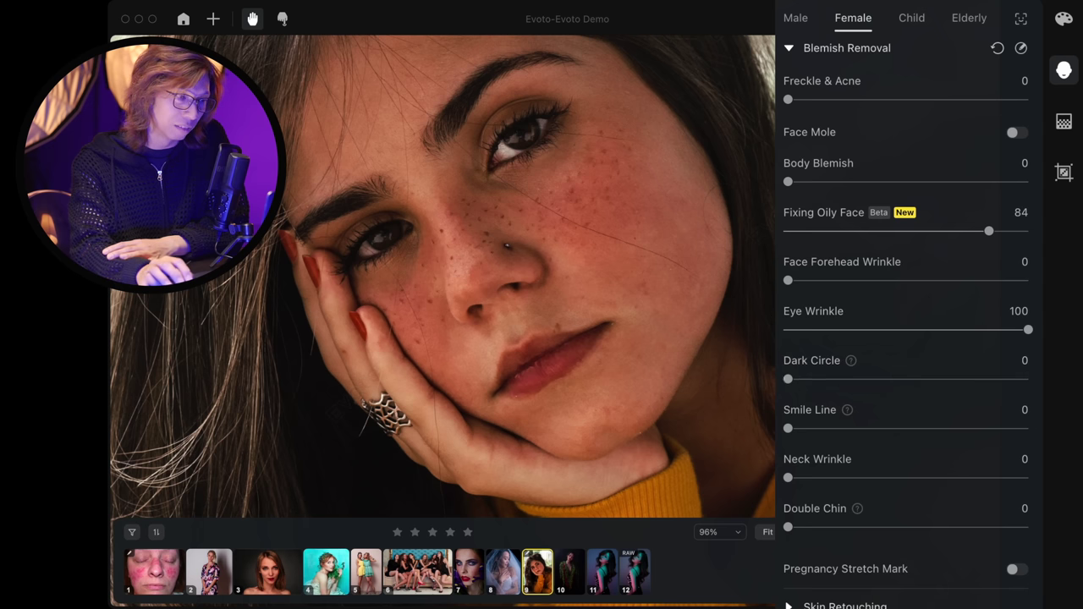
{"action": "left_click_drag", "start_coordinate": [860, 381], "coordinate": [1028, 379]}
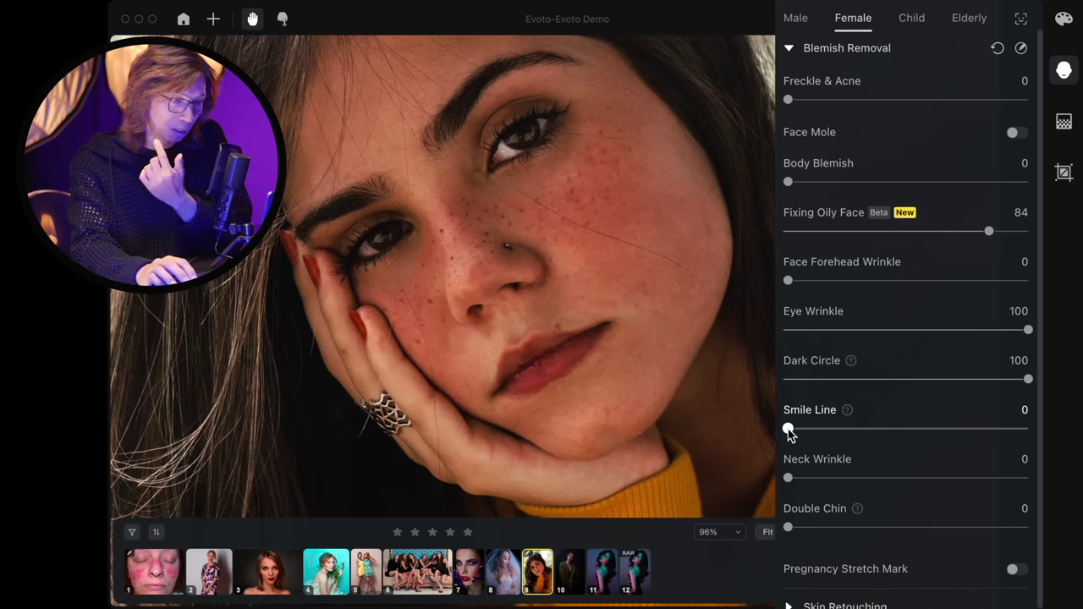
Soften Smile Line to 98 and pan the photo to review the face
{"action": "left_click_drag", "start_coordinate": [788, 429], "coordinate": [1012, 441]}
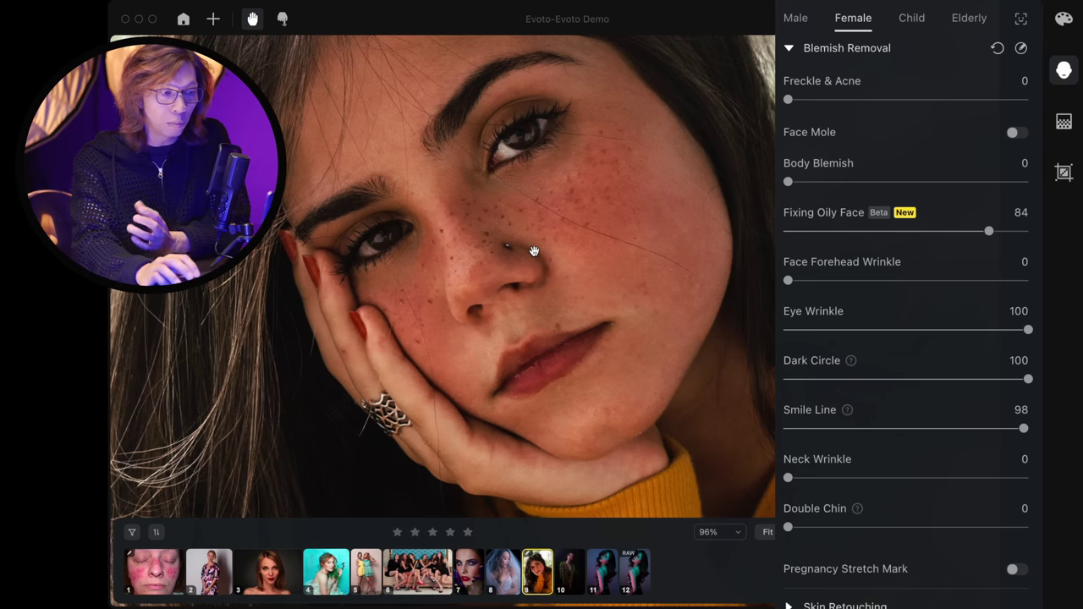
{"action": "left_click_drag", "start_coordinate": [580, 259], "coordinate": [609, 259]}
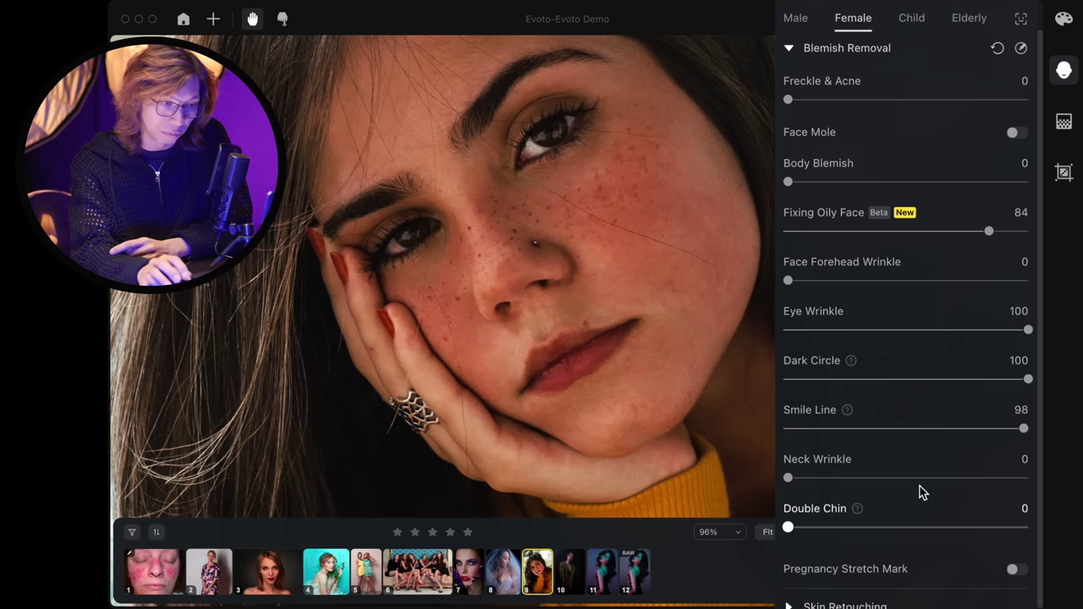
{"action": "left_click_drag", "start_coordinate": [769, 384], "coordinate": [728, 347]}
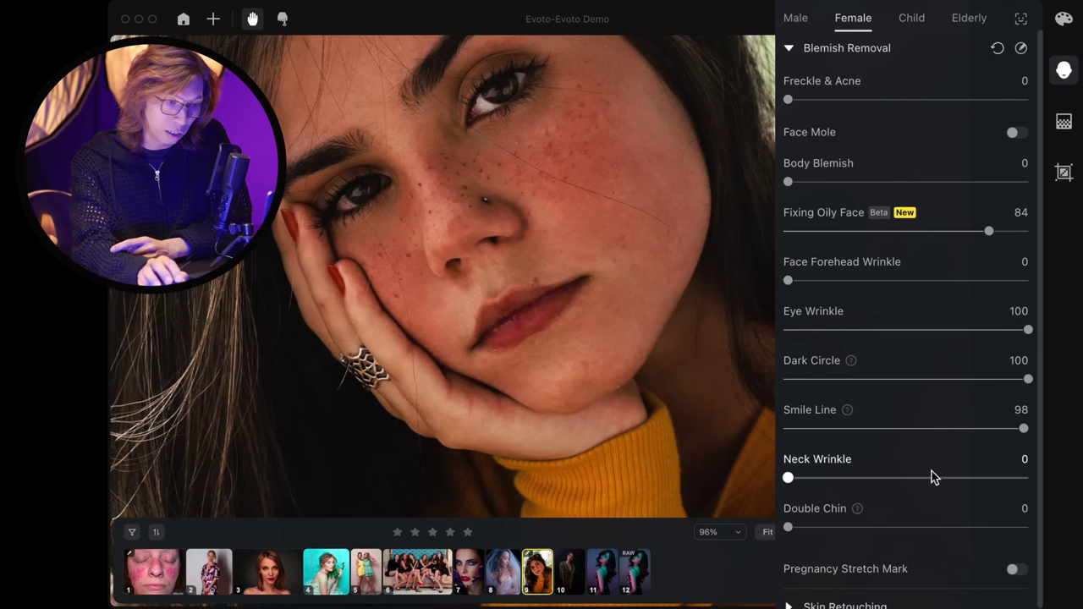
Expand Skin Retouching and pan the photo to inspect the skin
{"action": "scroll", "coordinate": [939, 486], "scroll_direction": "down", "scroll_amount": 3}
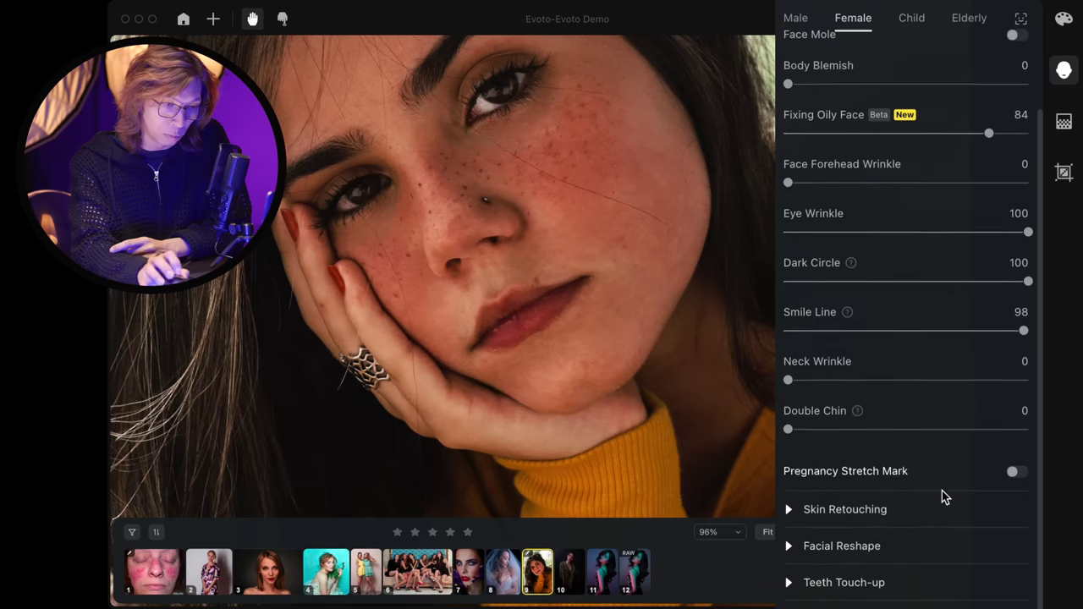
{"action": "left_click", "coordinate": [790, 500]}
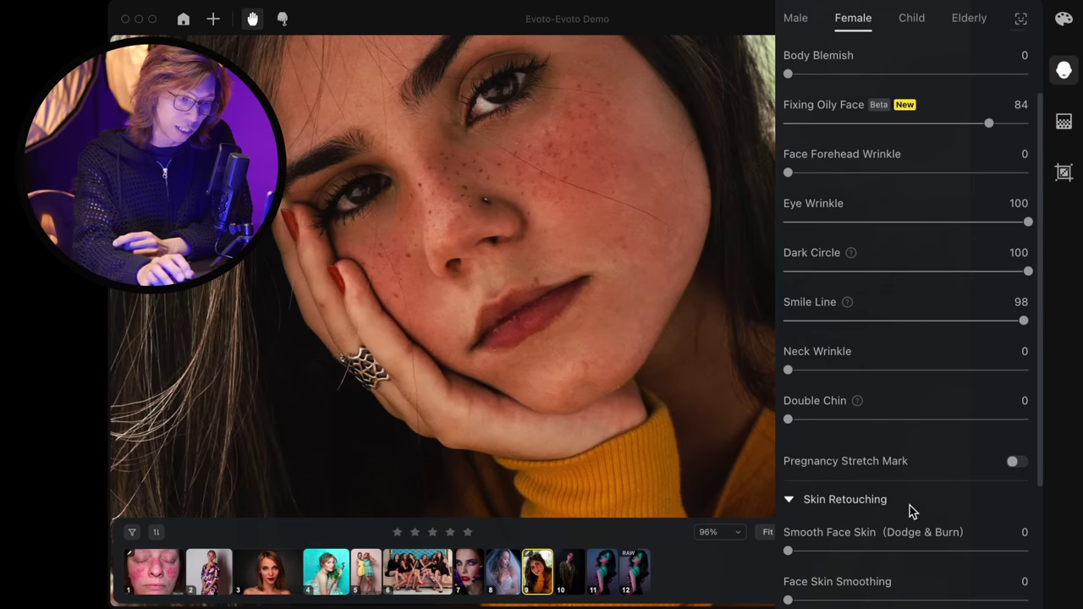
{"action": "scroll", "coordinate": [950, 506], "scroll_direction": "down", "scroll_amount": 4}
{"action": "scroll", "coordinate": [951, 506], "scroll_direction": "down", "scroll_amount": 3}
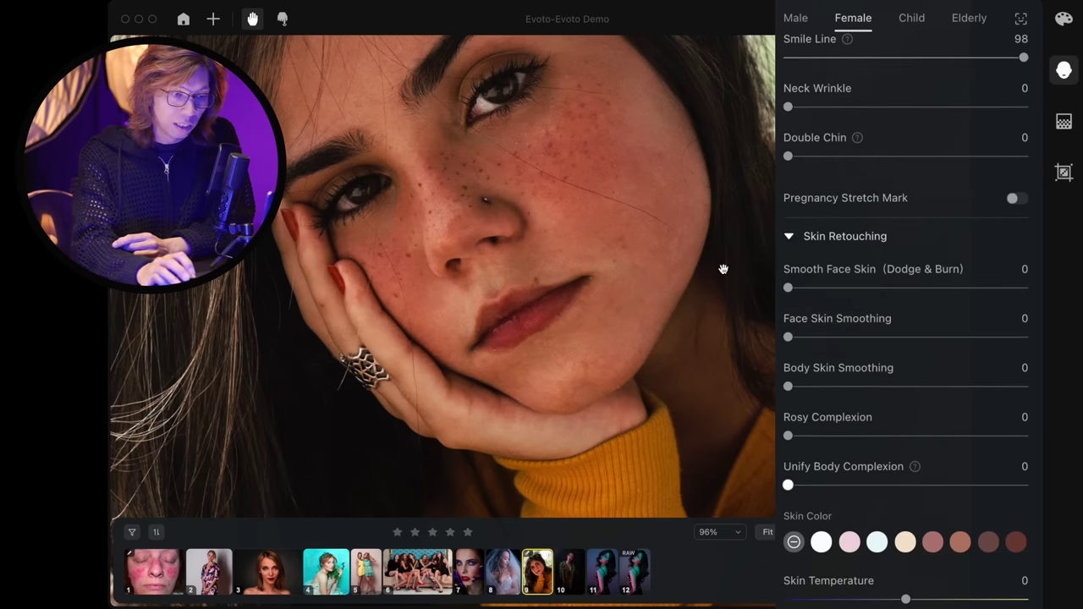
{"action": "left_click_drag", "start_coordinate": [601, 225], "coordinate": [628, 269]}
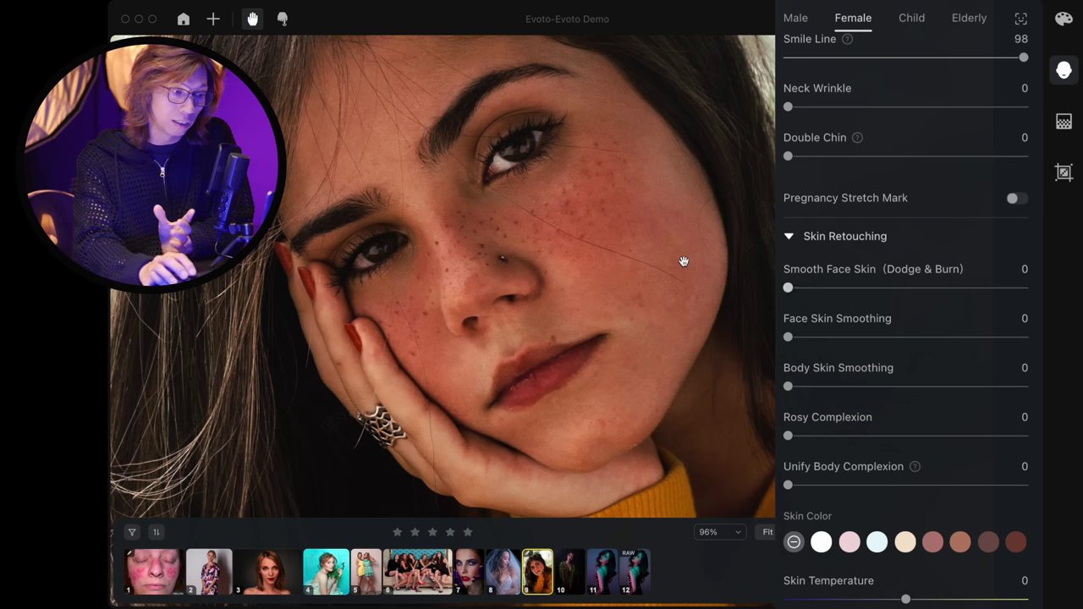
{"action": "left_click_drag", "start_coordinate": [679, 255], "coordinate": [673, 259]}
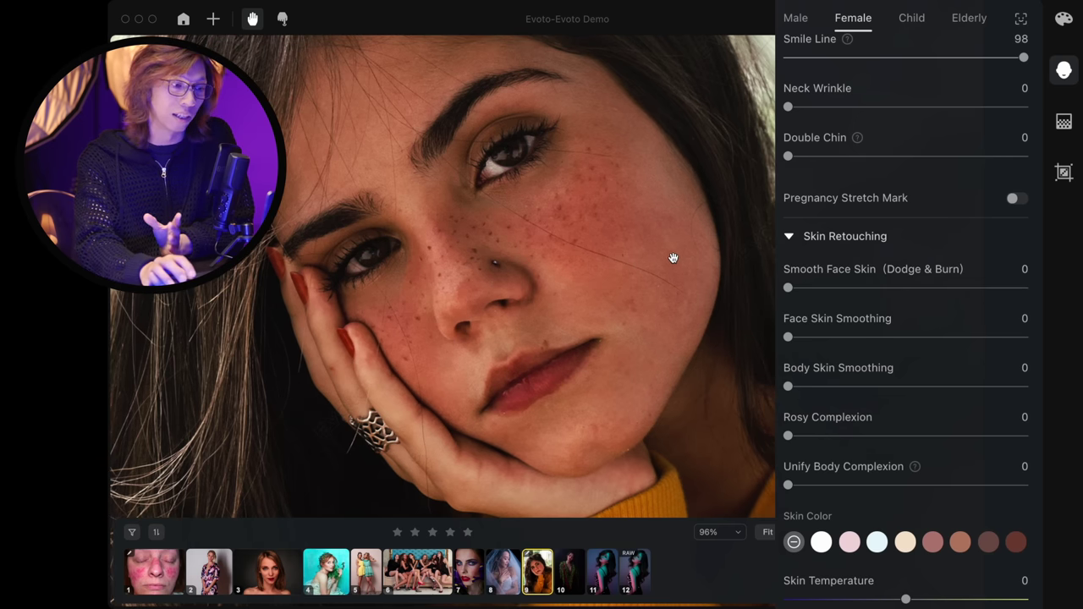
{"action": "scroll", "coordinate": [679, 258], "scroll_direction": "down", "scroll_amount": 3}
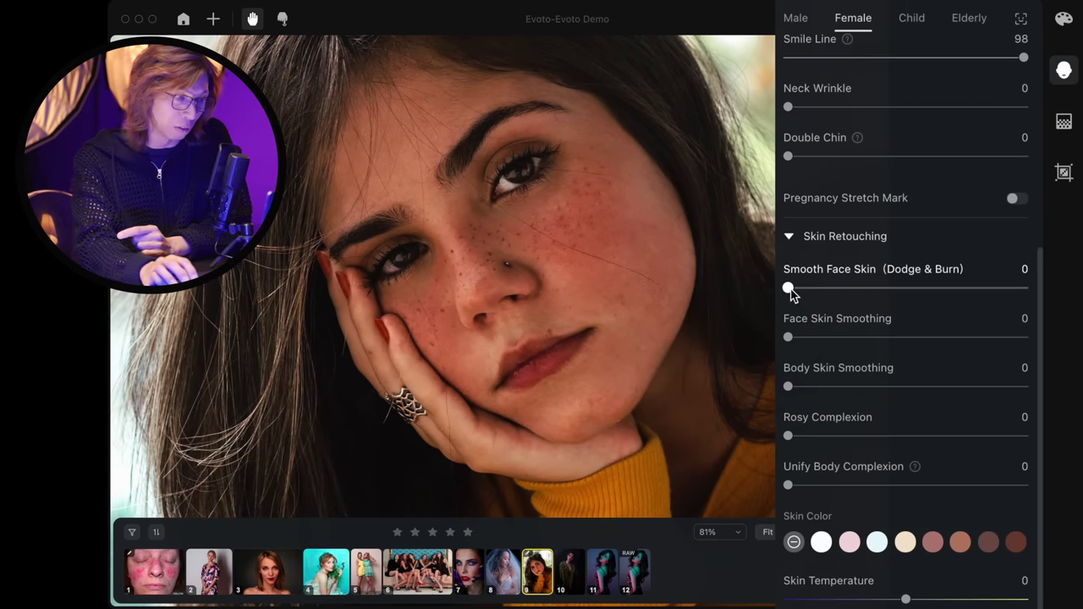
Set Smooth Face Skin (Dodge & Burn) to 73
{"action": "left_click_drag", "start_coordinate": [788, 289], "coordinate": [922, 288]}
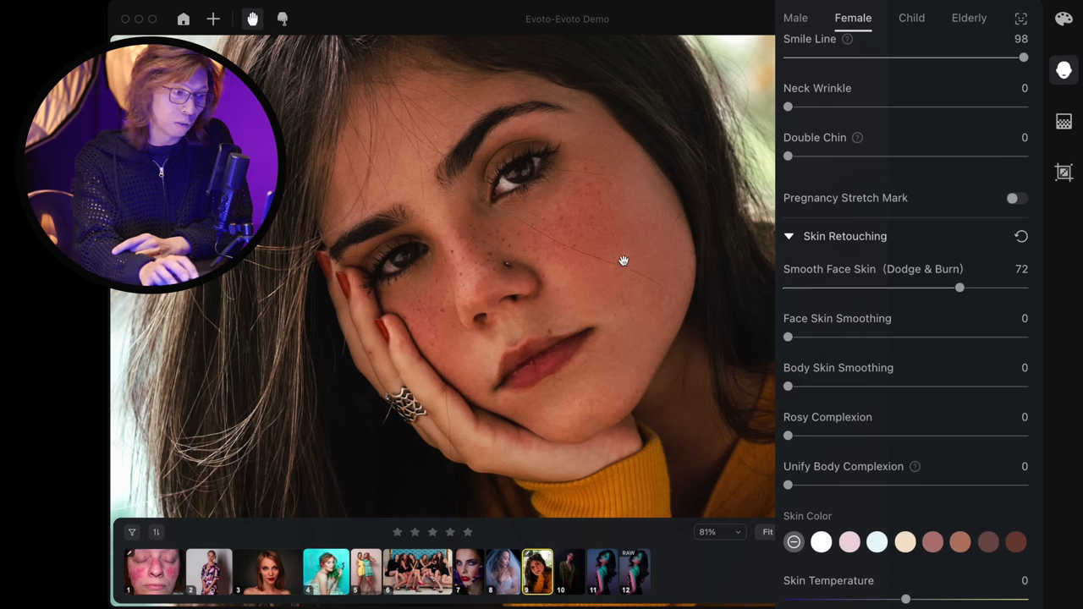
{"action": "scroll", "coordinate": [623, 260], "scroll_direction": "down", "scroll_amount": 2}
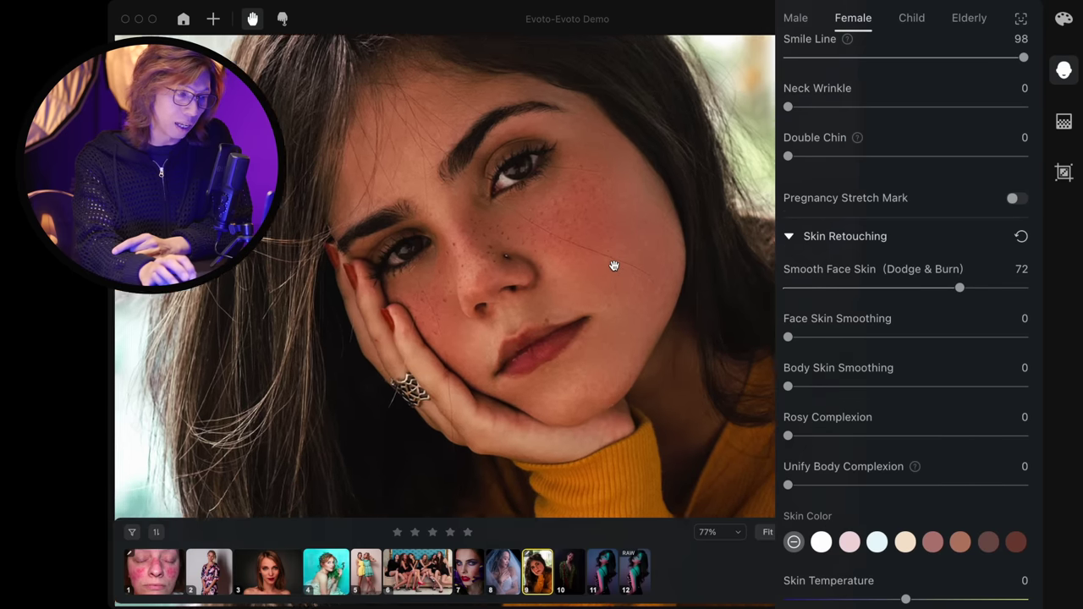
{"action": "scroll", "coordinate": [614, 265], "scroll_direction": "up", "scroll_amount": 2}
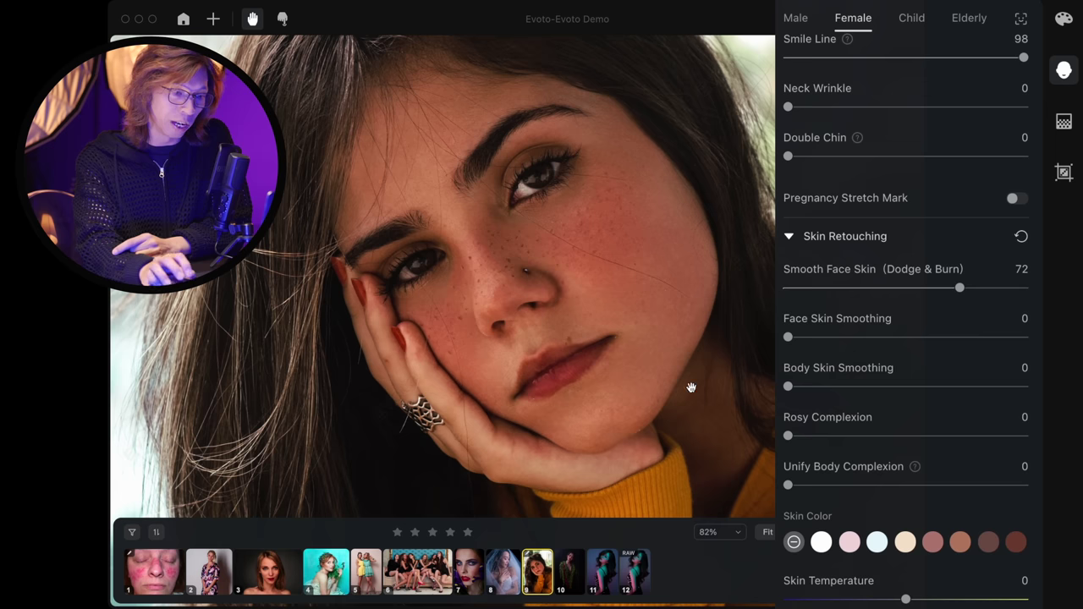
{"action": "left_click", "coordinate": [974, 287]}
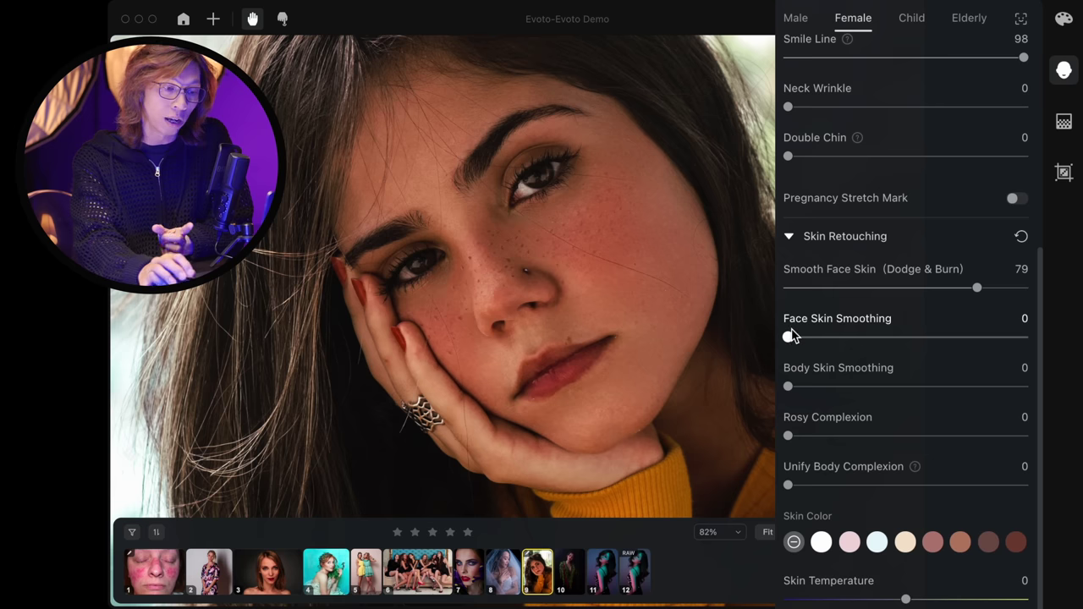
{"action": "mouse_move", "coordinate": [982, 288]}
{"action": "left_mouse_down"}
{"action": "mouse_move", "coordinate": [950, 289]}
{"action": "mouse_move", "coordinate": [962, 289]}
{"action": "left_mouse_up"}
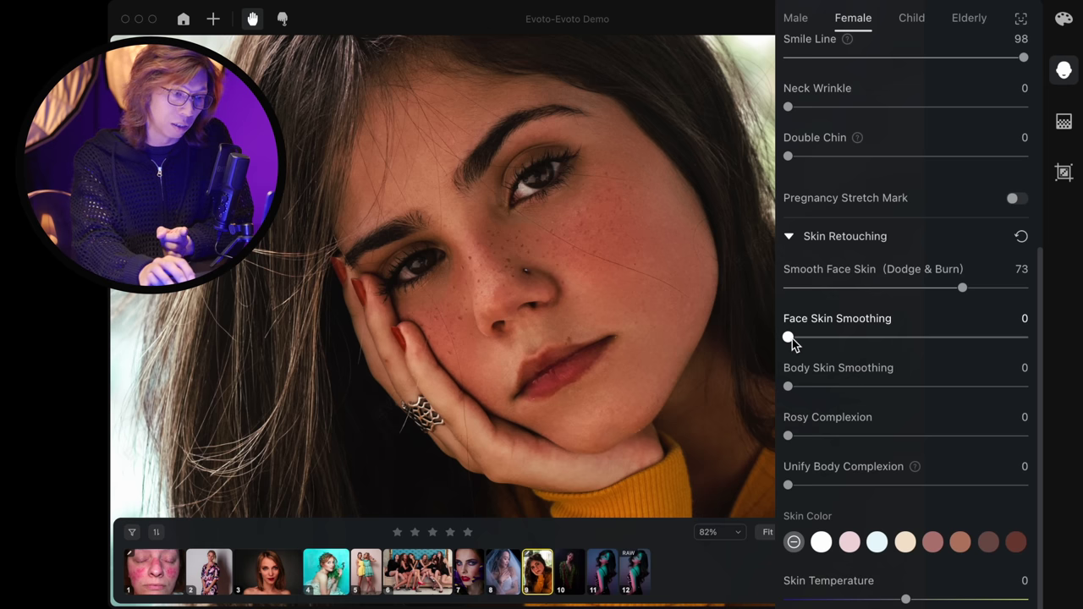
Try Face Skin Smoothing at 67, then reset it to 0
{"action": "left_click_drag", "start_coordinate": [788, 339], "coordinate": [947, 339]}
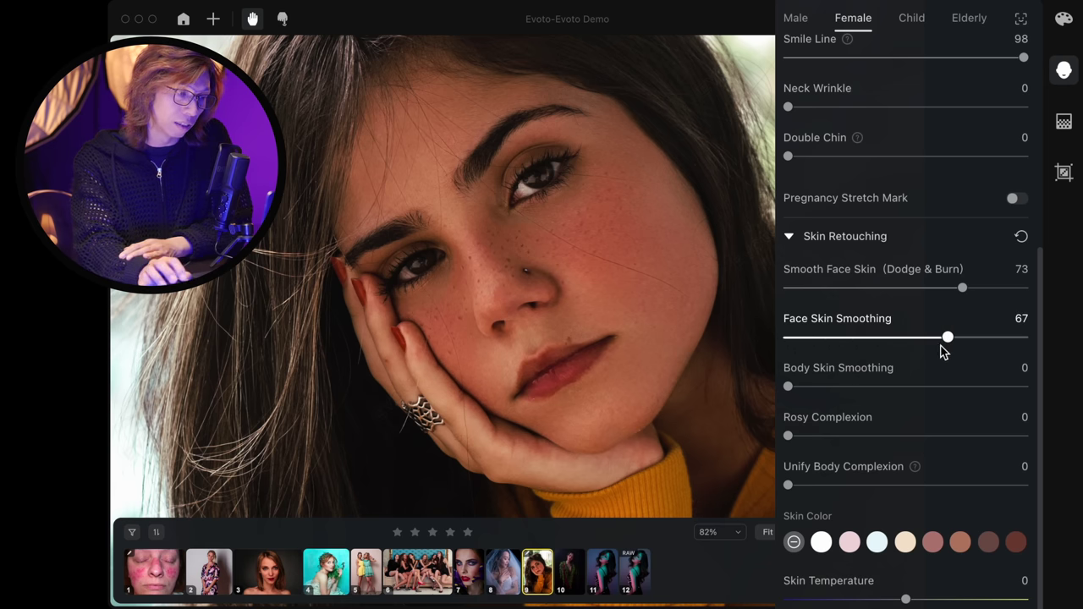
{"action": "scroll", "coordinate": [582, 239], "scroll_direction": "up", "scroll_amount": 3}
{"action": "left_click_drag", "start_coordinate": [641, 270], "coordinate": [590, 252]}
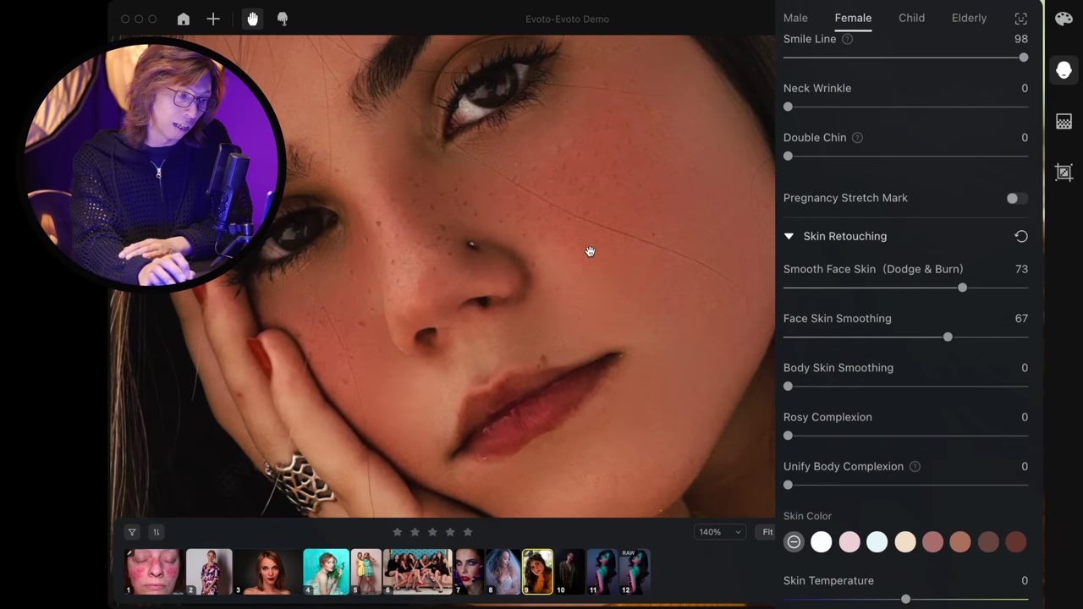
{"action": "double_click", "coordinate": [812, 339]}
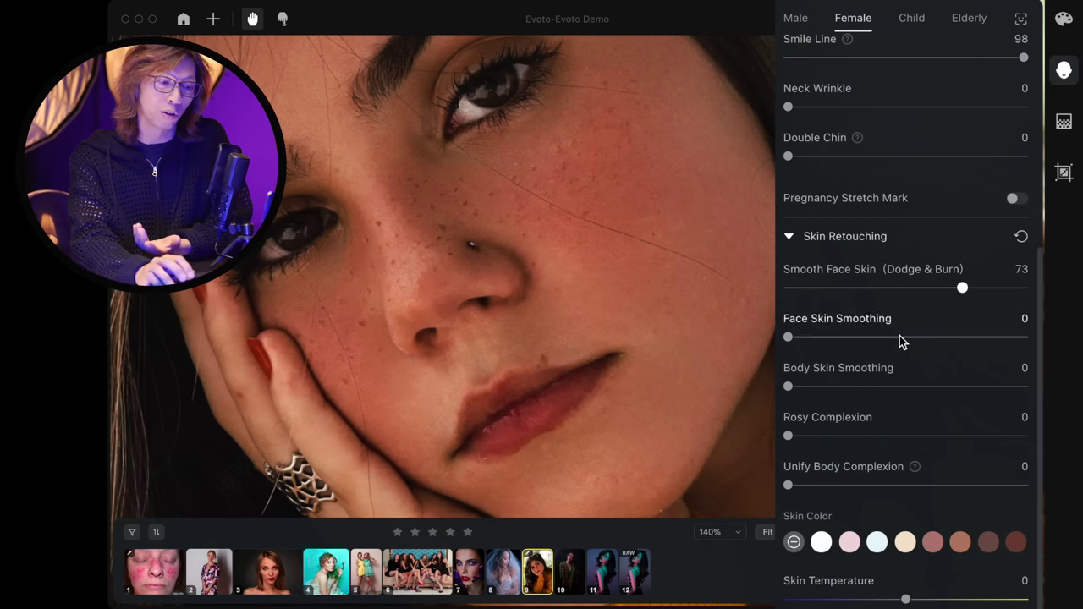
{"action": "scroll", "coordinate": [668, 252], "scroll_direction": "down", "scroll_amount": 1}
{"action": "scroll", "coordinate": [809, 159], "scroll_direction": "up", "scroll_amount": 5}
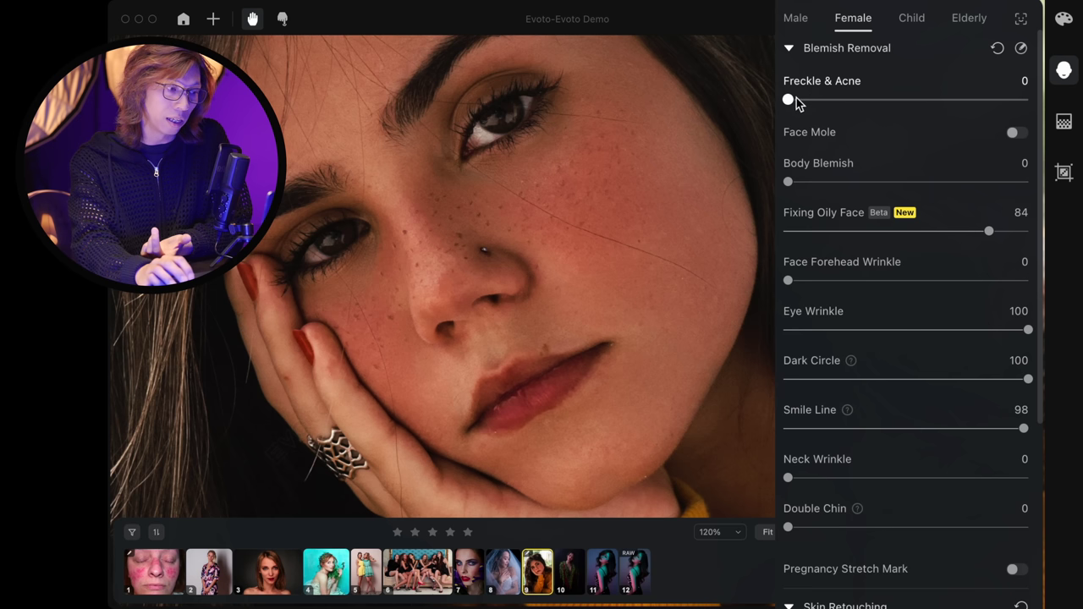
Try Freckle & Acne at 66, 61 and 82, comparing with the original photo
{"action": "left_click_drag", "start_coordinate": [788, 100], "coordinate": [934, 99]}
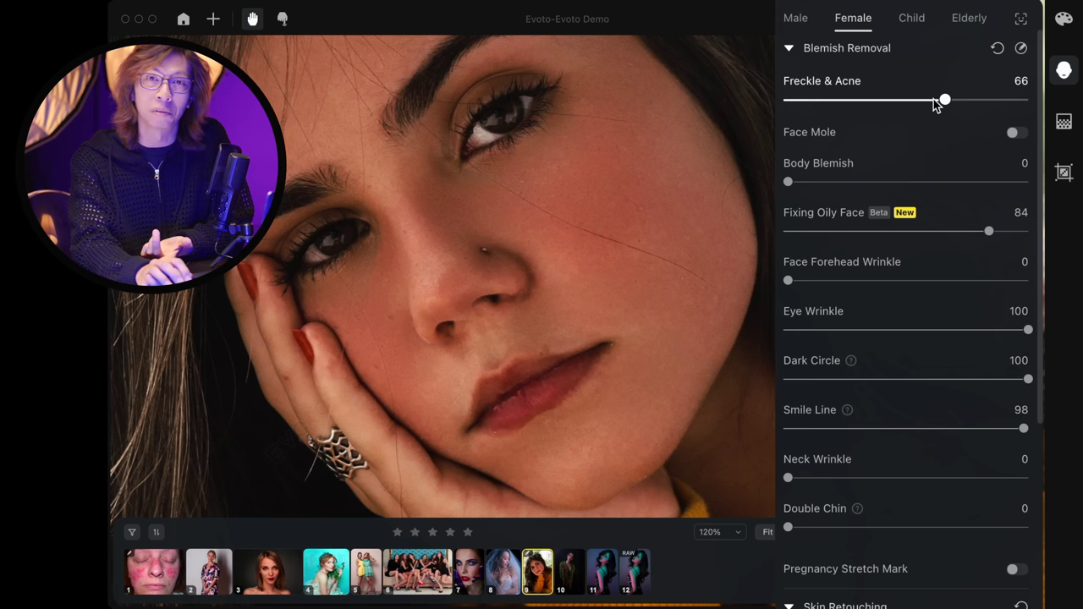
{"action": "left_click", "coordinate": [933, 99]}
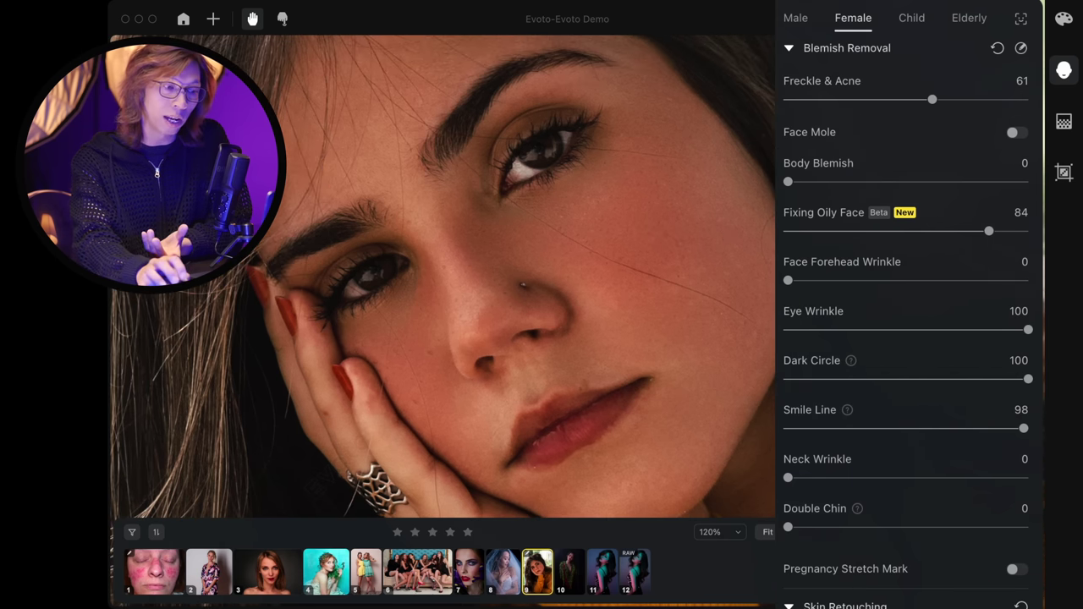
{"action": "left_click_drag", "start_coordinate": [932, 99], "coordinate": [984, 99]}
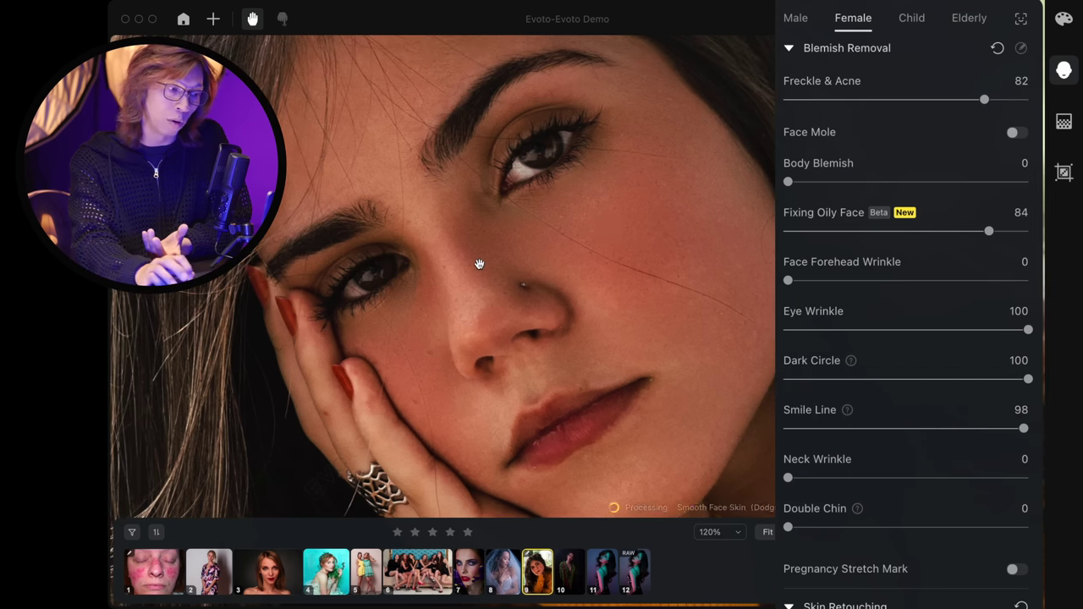
{"action": "scroll", "coordinate": [479, 262], "scroll_direction": "up", "scroll_amount": 3}
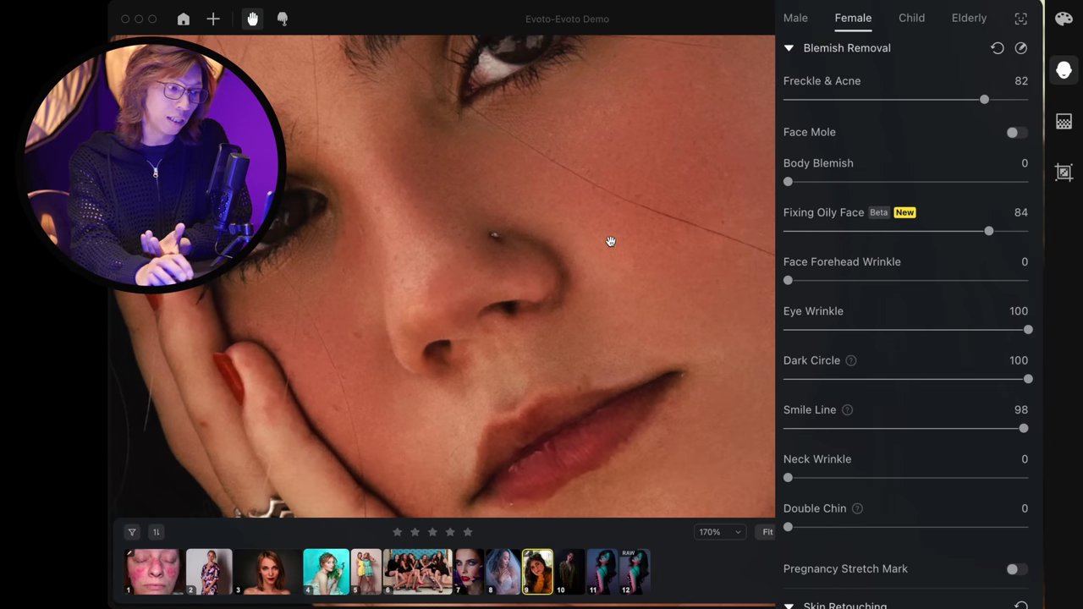
{"action": "scroll", "coordinate": [593, 240], "scroll_direction": "down", "scroll_amount": 1}
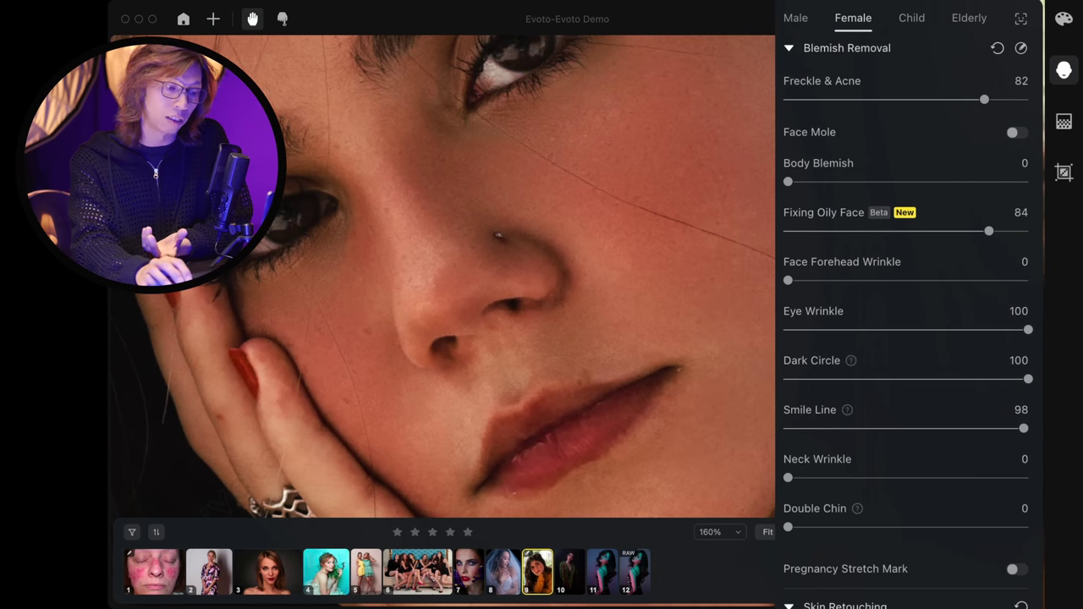
{"action": "key", "text": "backslash"}
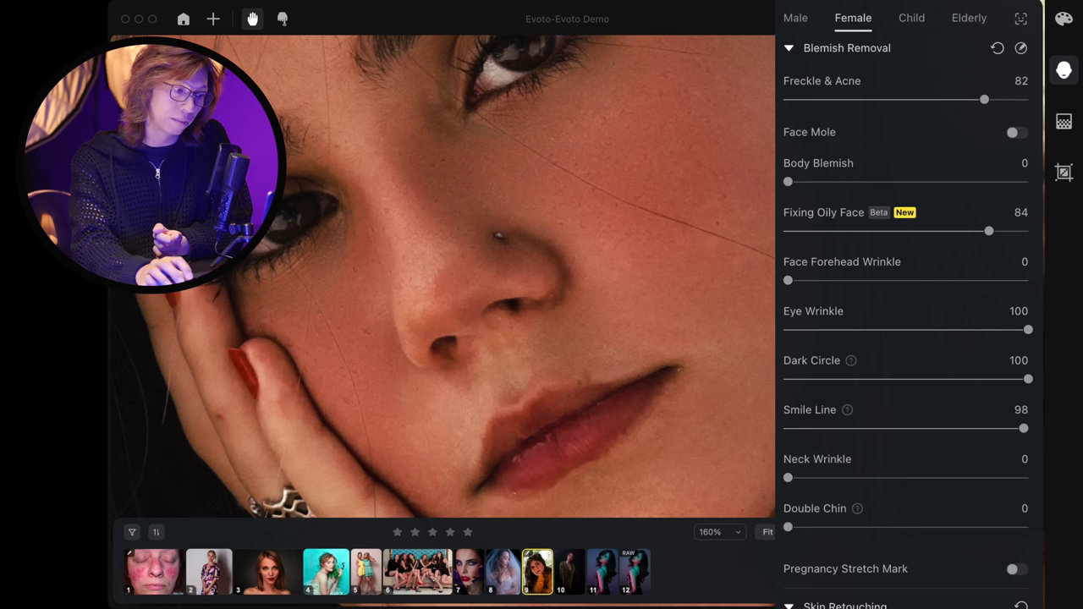
{"action": "key", "text": "backslash"}
{"action": "key", "text": "backslash"}
{"action": "key", "text": "backslash"}
Reset Freckle & Acne to 0 and scroll down to Skin Retouching
{"action": "scroll", "coordinate": [677, 442], "scroll_direction": "down", "scroll_amount": 2}
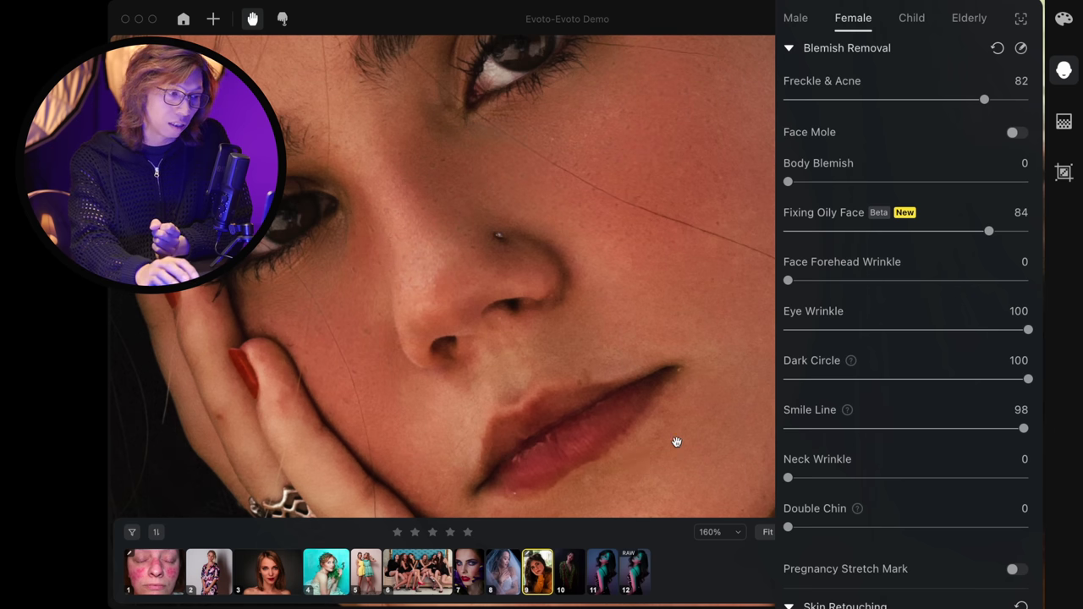
{"action": "scroll", "coordinate": [689, 435], "scroll_direction": "down", "scroll_amount": 2}
{"action": "scroll", "coordinate": [686, 435], "scroll_direction": "down", "scroll_amount": 1}
{"action": "left_click_drag", "start_coordinate": [709, 389], "coordinate": [687, 369]}
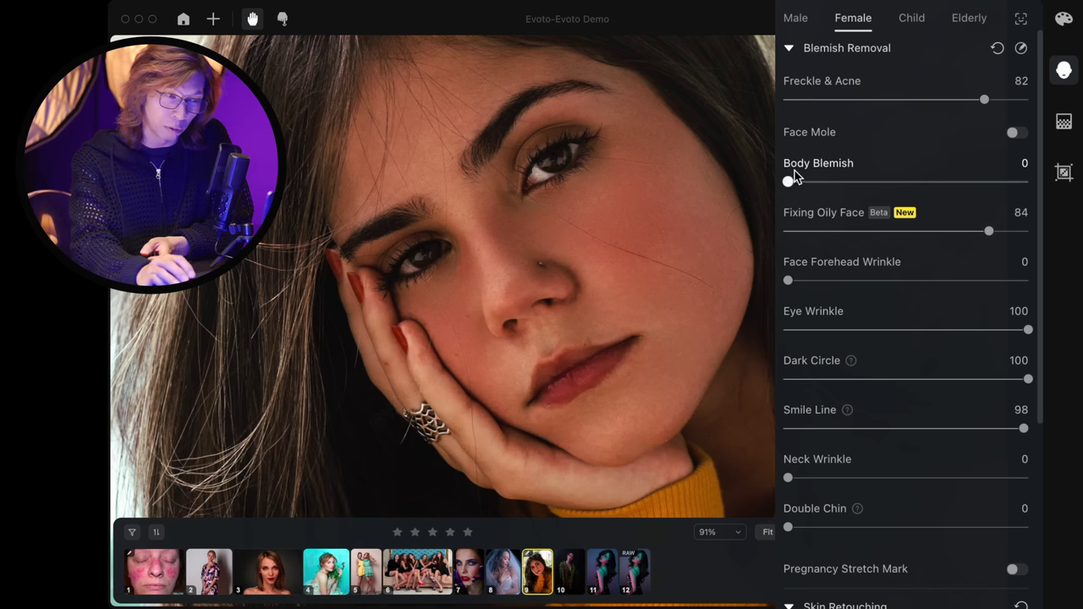
{"action": "double_click", "coordinate": [943, 100]}
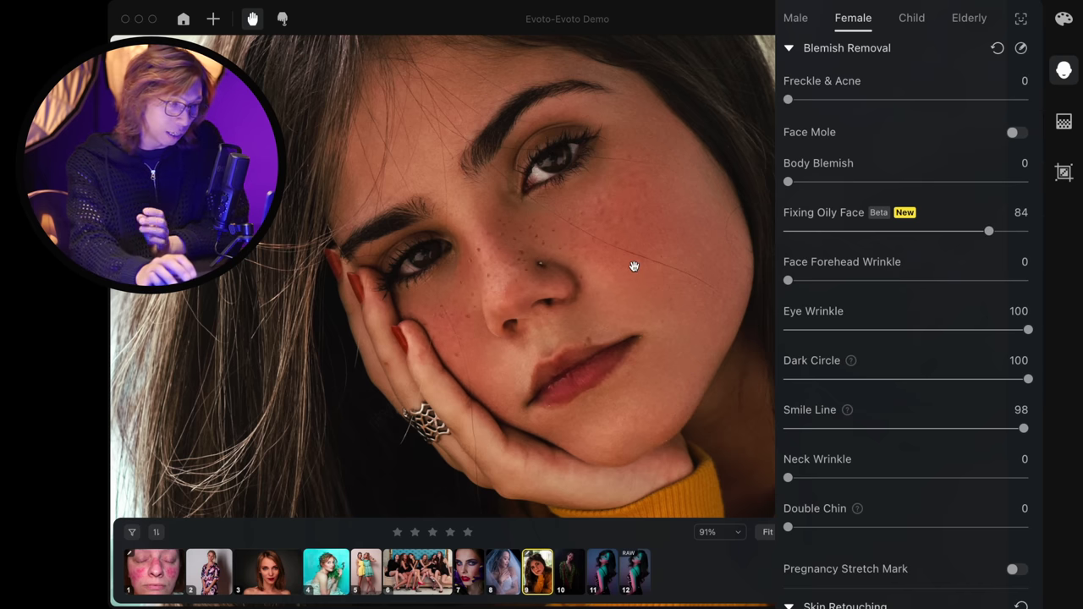
{"action": "scroll", "coordinate": [670, 283], "scroll_direction": "down", "scroll_amount": 2}
{"action": "scroll", "coordinate": [677, 292], "scroll_direction": "down", "scroll_amount": 2}
{"action": "scroll", "coordinate": [681, 292], "scroll_direction": "down", "scroll_amount": 2}
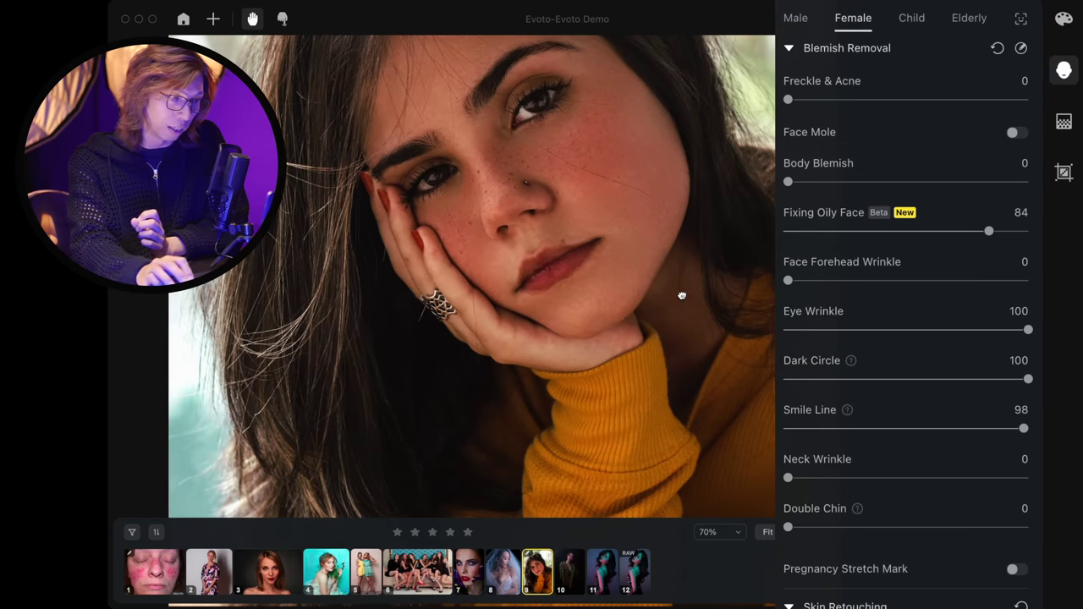
{"action": "scroll", "coordinate": [680, 292], "scroll_direction": "up", "scroll_amount": 2}
{"action": "scroll", "coordinate": [672, 281], "scroll_direction": "down", "scroll_amount": 2}
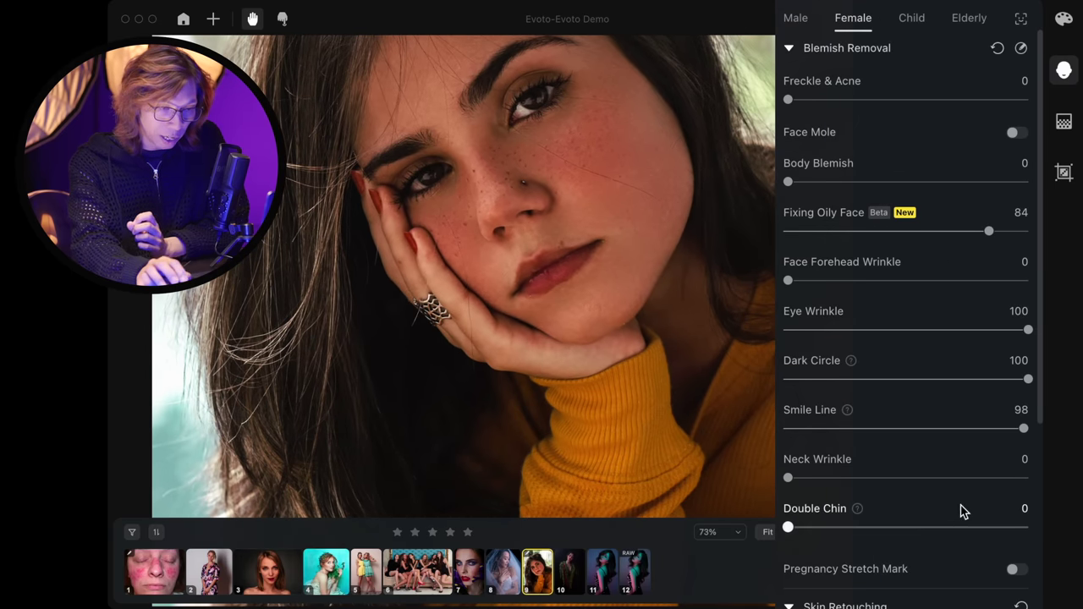
{"action": "scroll", "coordinate": [969, 508], "scroll_direction": "down", "scroll_amount": 2}
{"action": "scroll", "coordinate": [970, 507], "scroll_direction": "down", "scroll_amount": 3}
Check the colour panel, return to face settings, and raise Unify Body Complexion to 64
{"action": "scroll", "coordinate": [971, 516], "scroll_direction": "down", "scroll_amount": 3}
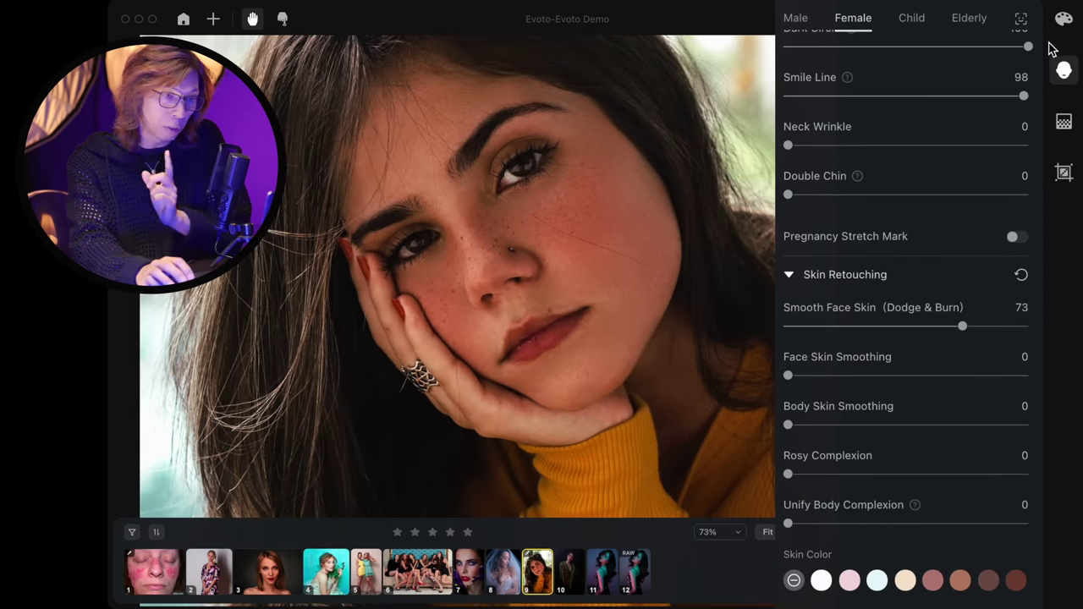
{"action": "left_click", "coordinate": [1064, 18]}
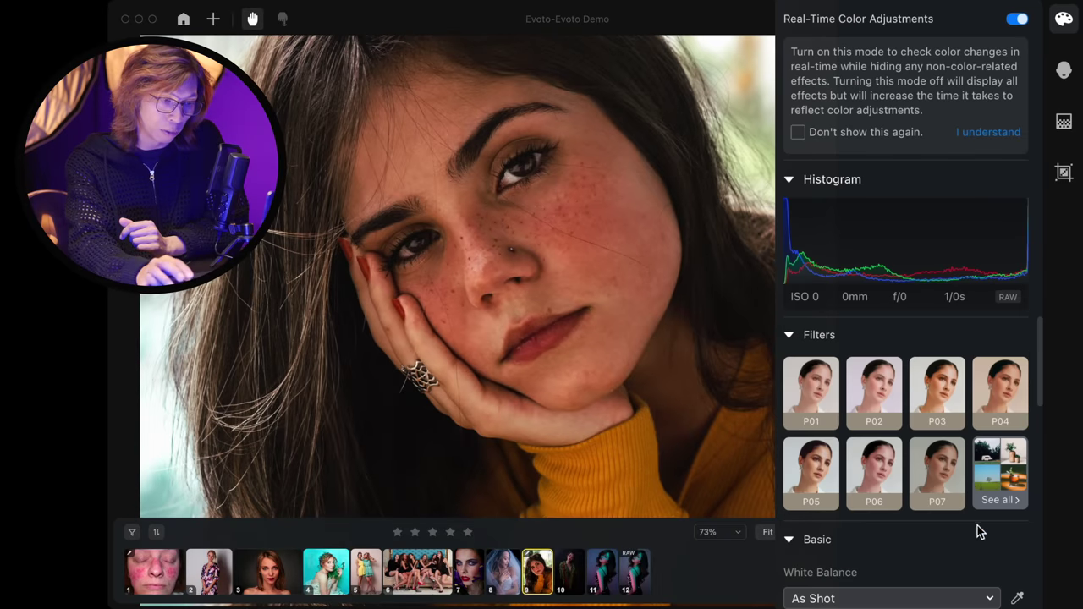
{"action": "scroll", "coordinate": [969, 579], "scroll_direction": "down", "scroll_amount": 1}
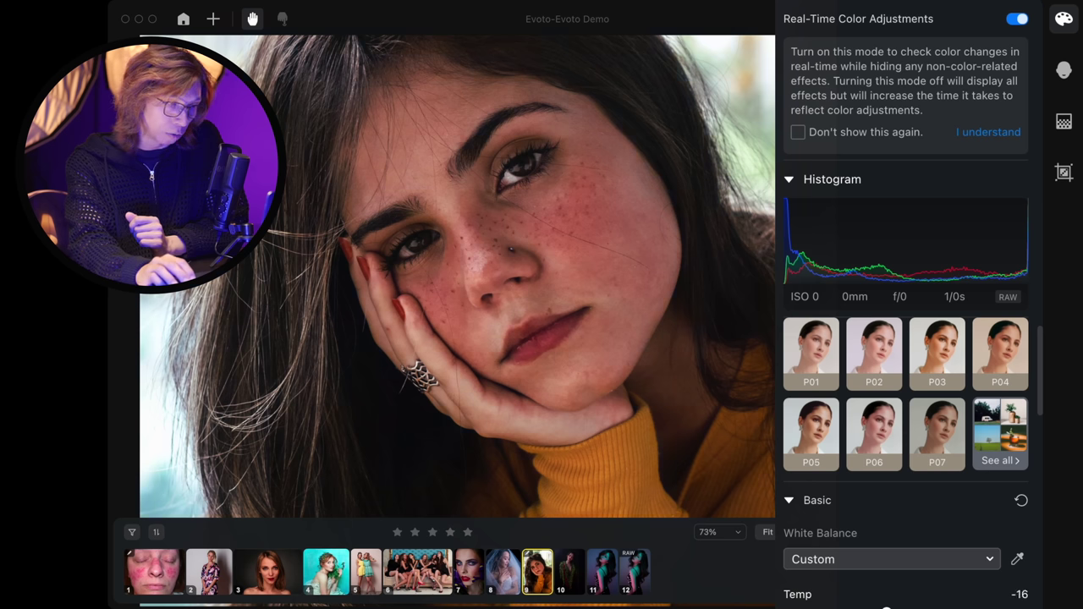
{"action": "left_click", "coordinate": [1064, 69]}
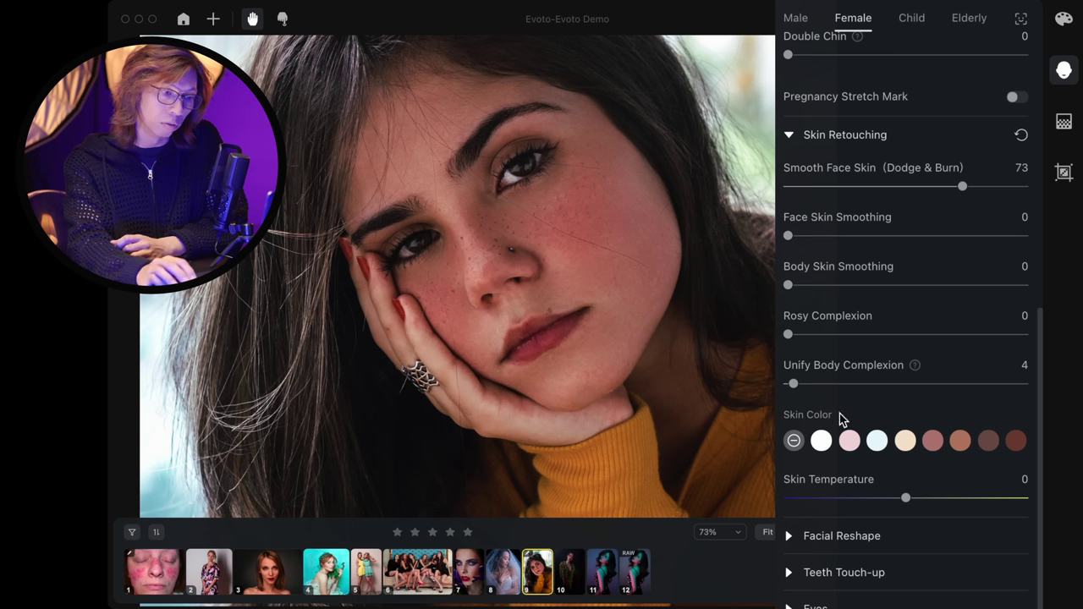
{"action": "left_click_drag", "start_coordinate": [795, 387], "coordinate": [919, 386]}
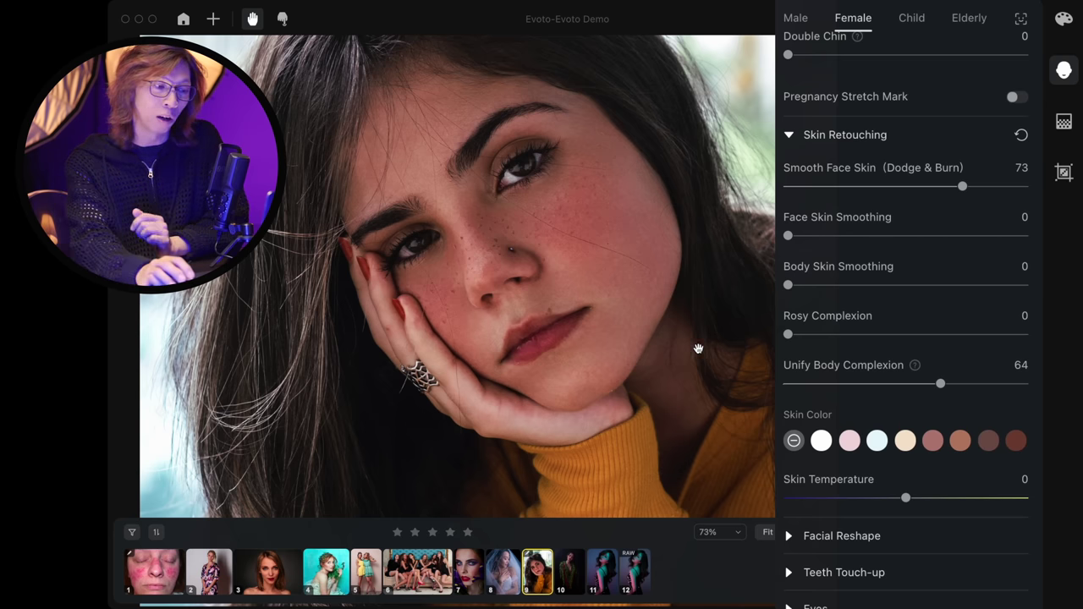
{"action": "scroll", "coordinate": [664, 330], "scroll_direction": "down", "scroll_amount": 2}
{"action": "scroll", "coordinate": [649, 339], "scroll_direction": "down", "scroll_amount": 2}
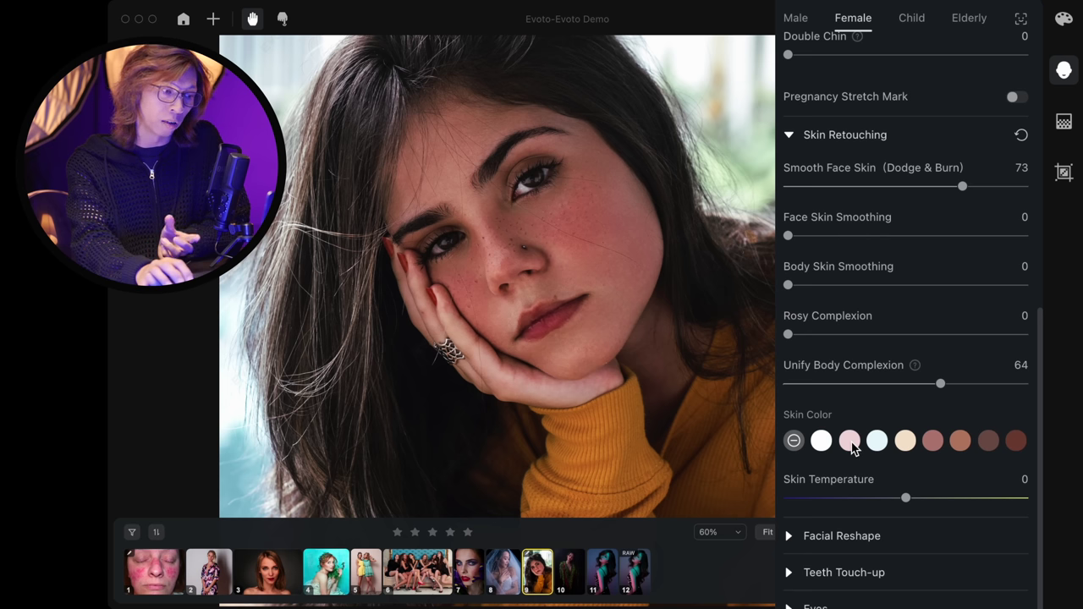
Apply the pink Skin Color tint at Amount 62 and set Skin Temperature to -10
{"action": "left_click", "coordinate": [850, 441]}
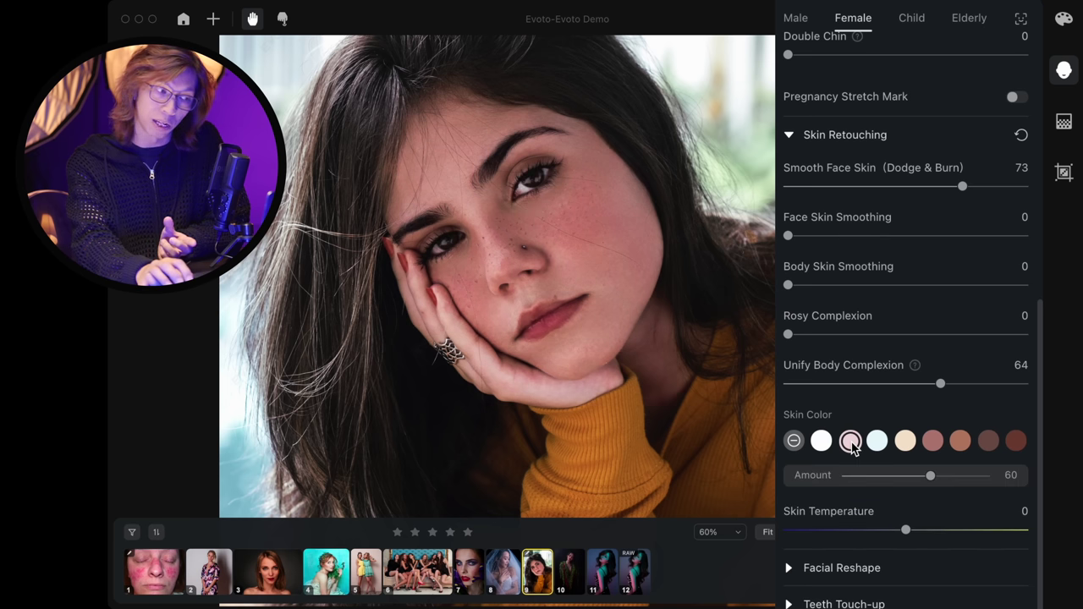
{"action": "scroll", "coordinate": [657, 283], "scroll_direction": "down", "scroll_amount": 3}
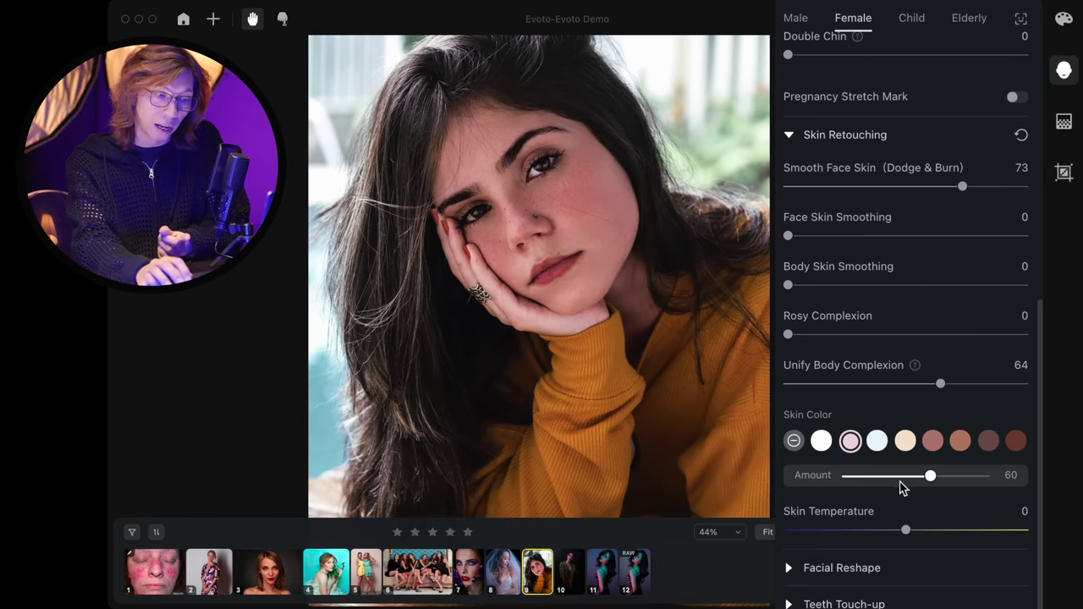
{"action": "left_click_drag", "start_coordinate": [931, 479], "coordinate": [844, 481]}
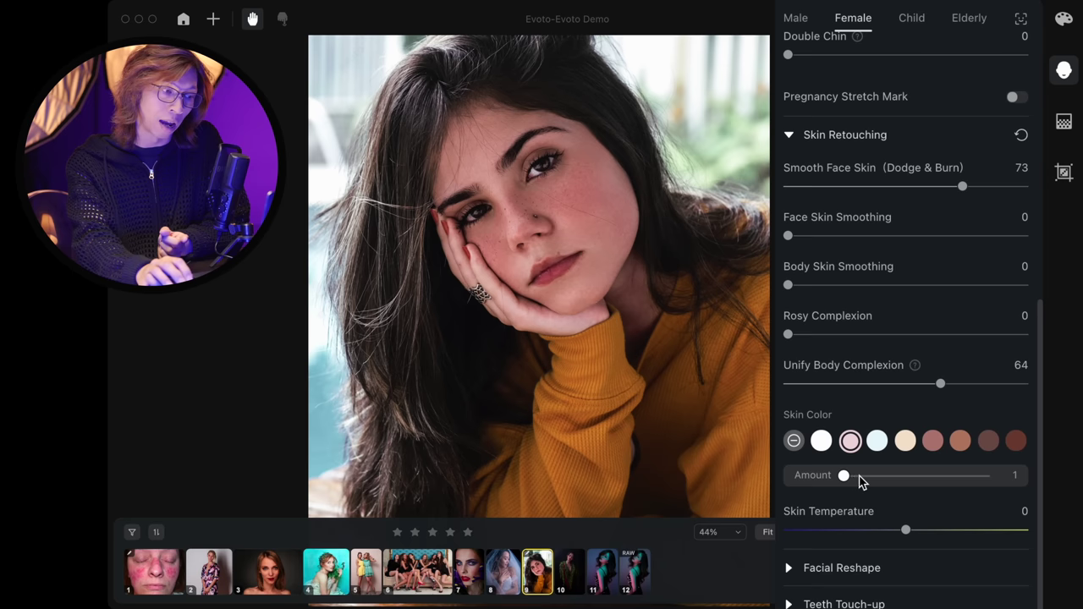
{"action": "left_click", "coordinate": [947, 477]}
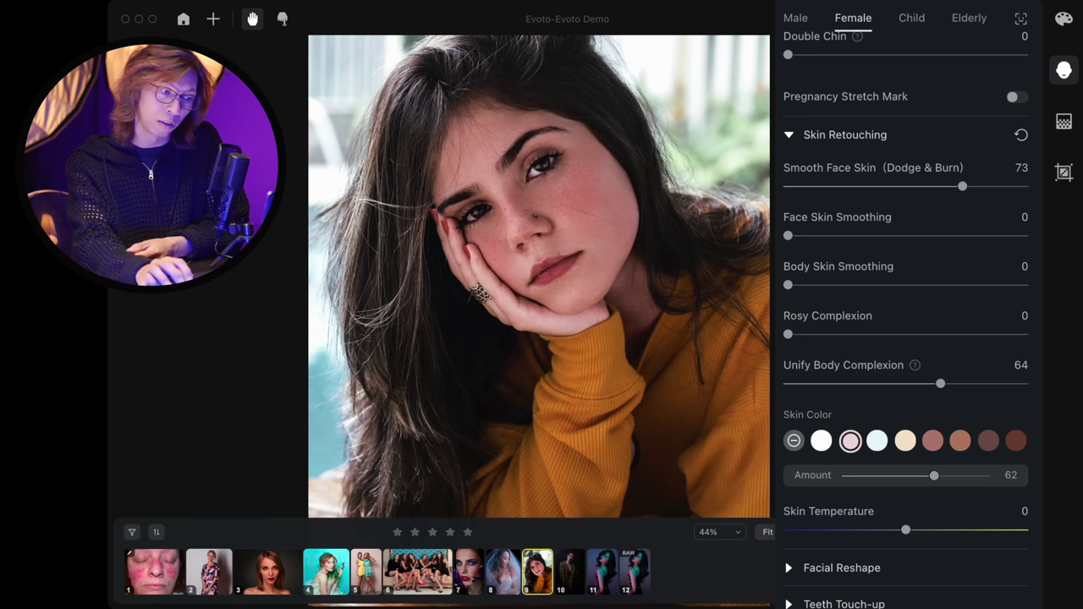
{"action": "scroll", "coordinate": [946, 542], "scroll_direction": "up", "scroll_amount": 2}
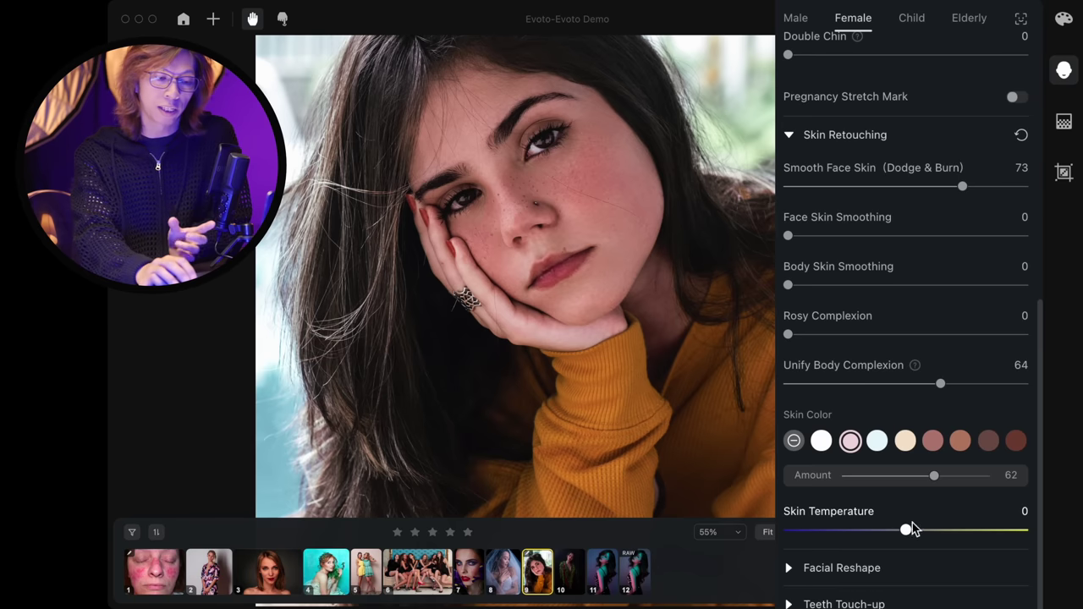
{"action": "mouse_move", "coordinate": [905, 531]}
{"action": "left_mouse_down"}
{"action": "mouse_move", "coordinate": [887, 531]}
{"action": "mouse_move", "coordinate": [957, 532]}
{"action": "mouse_move", "coordinate": [872, 531]}
{"action": "mouse_move", "coordinate": [894, 538]}
{"action": "left_mouse_up"}
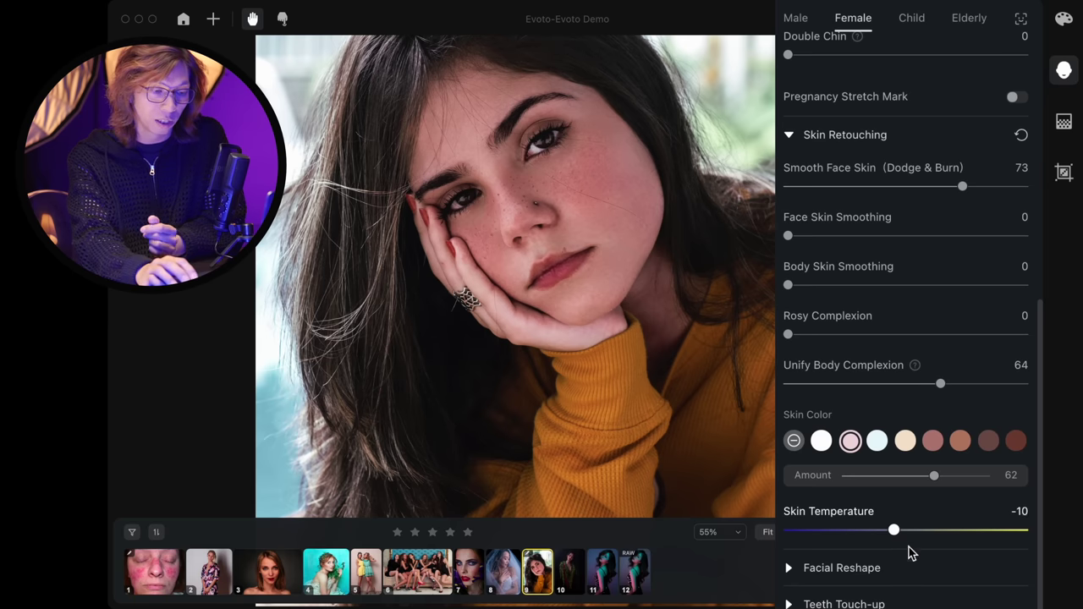
{"action": "scroll", "coordinate": [930, 555], "scroll_direction": "down", "scroll_amount": 1}
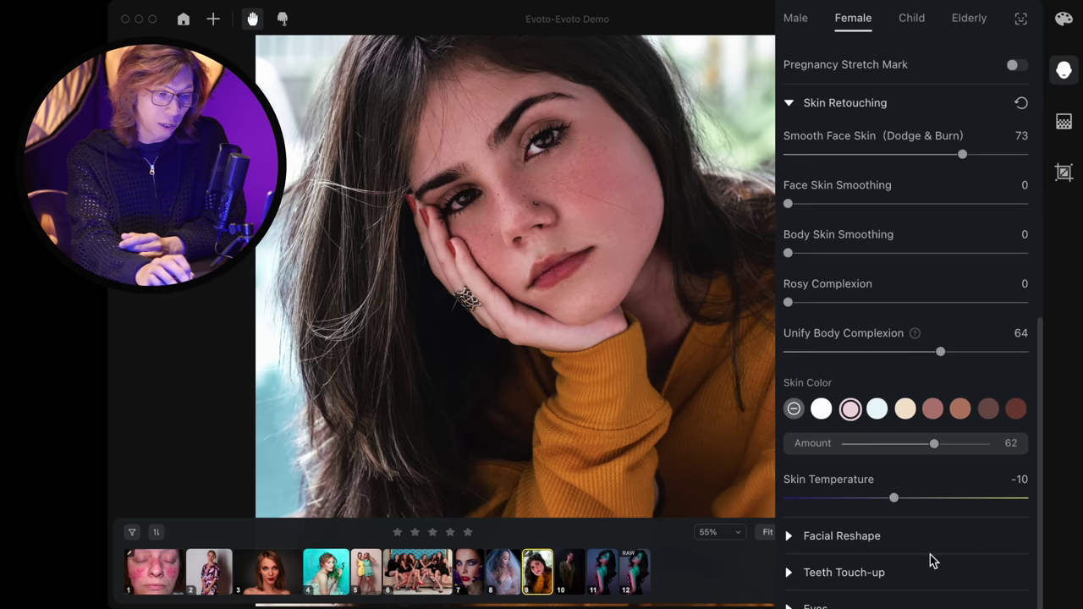
Expand Face Shape and set Face -23/-94, Temple 12, Cheekbone 3, Jaw -57, Small Face 6
{"action": "left_click", "coordinate": [790, 535]}
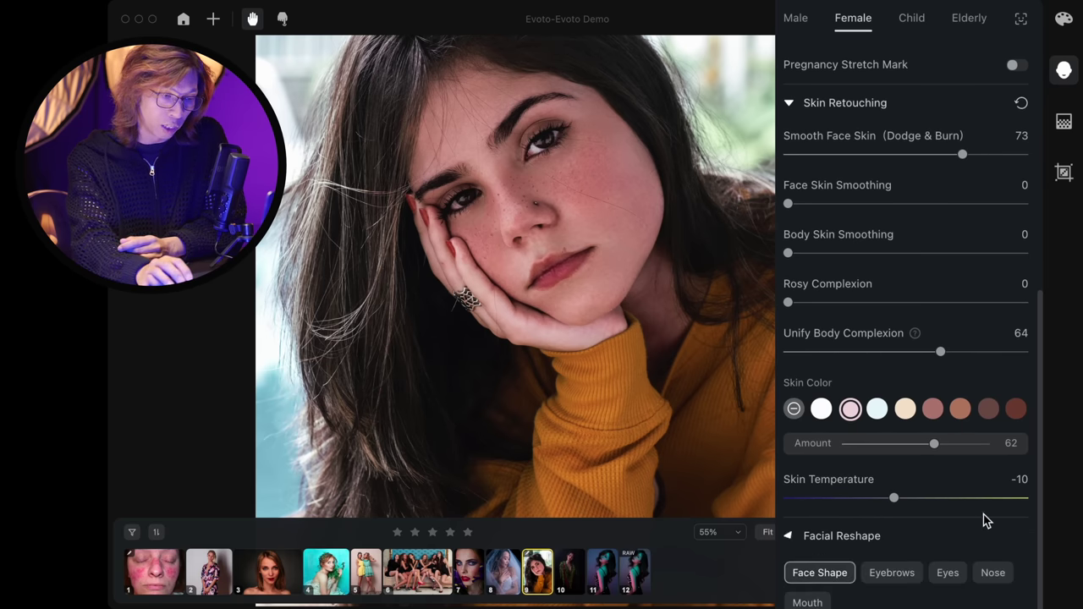
{"action": "scroll", "coordinate": [982, 517], "scroll_direction": "down", "scroll_amount": 2}
{"action": "scroll", "coordinate": [986, 541], "scroll_direction": "down", "scroll_amount": 5}
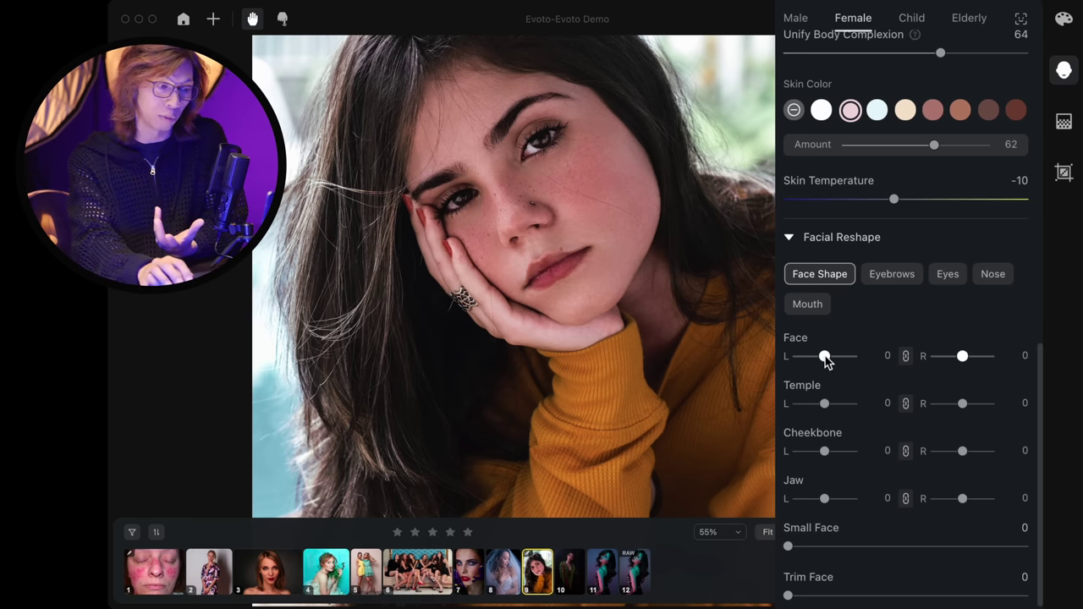
{"action": "left_click_drag", "start_coordinate": [825, 356], "coordinate": [804, 356]}
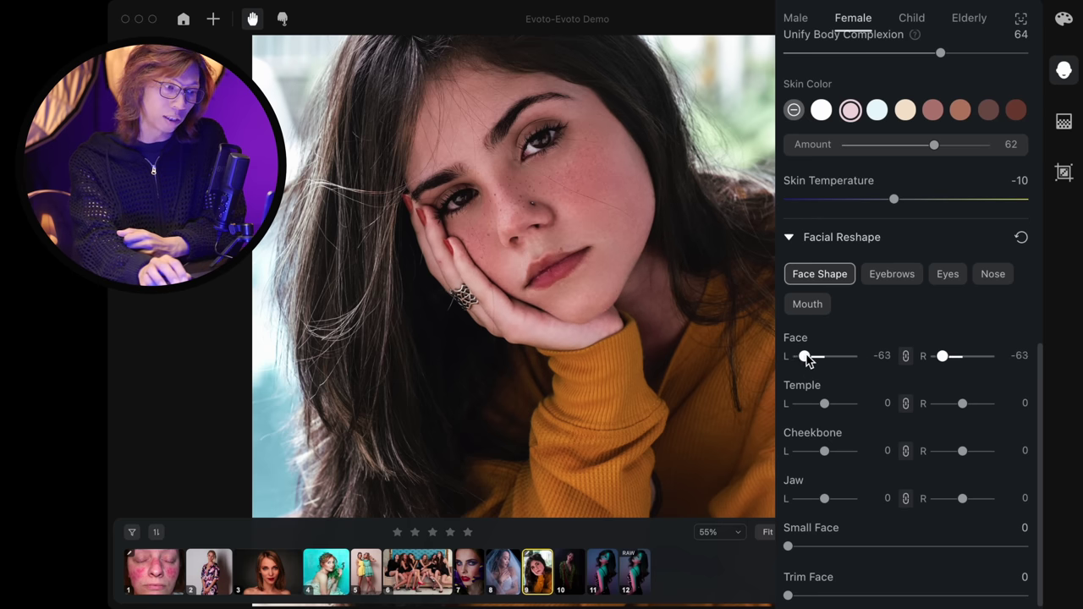
{"action": "left_click_drag", "start_coordinate": [804, 356], "coordinate": [817, 356]}
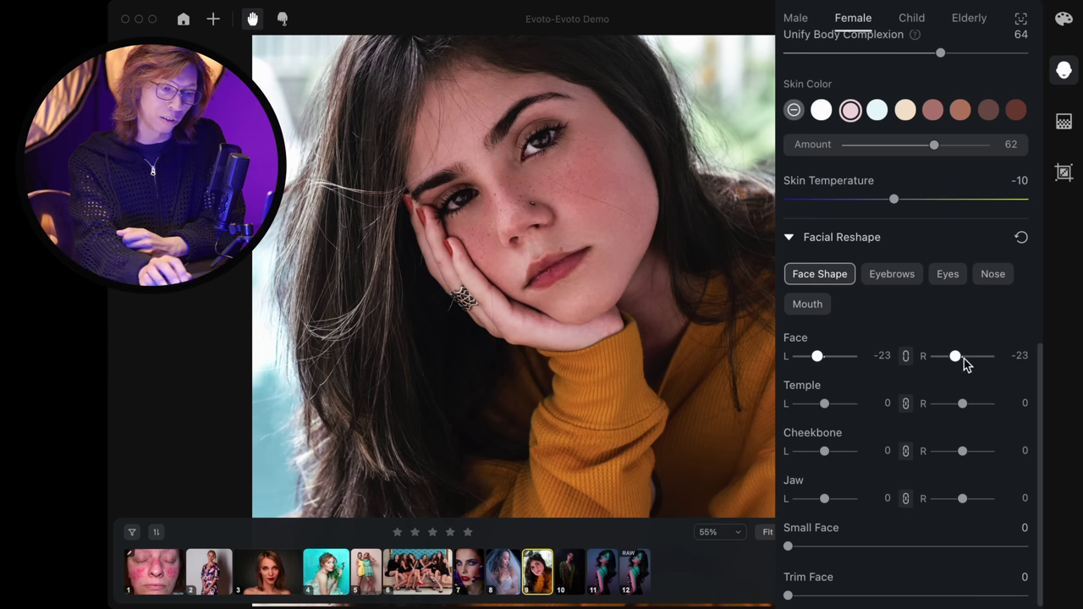
{"action": "left_click_drag", "start_coordinate": [950, 358], "coordinate": [927, 362]}
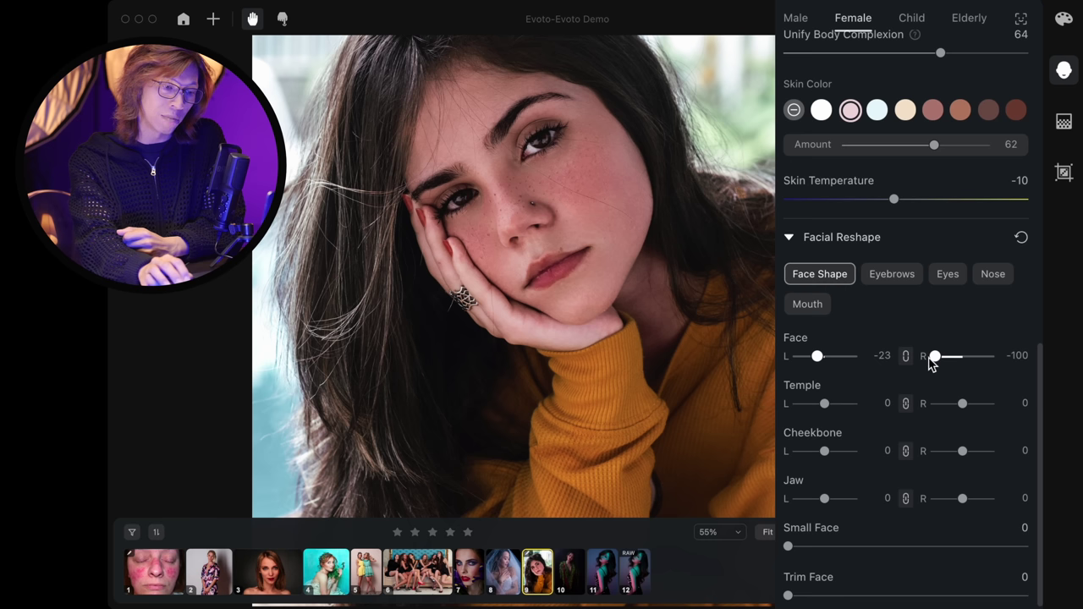
{"action": "scroll", "coordinate": [905, 381], "scroll_direction": "down", "scroll_amount": 1}
{"action": "mouse_move", "coordinate": [825, 443]}
{"action": "left_mouse_down"}
{"action": "mouse_move", "coordinate": [793, 448]}
{"action": "mouse_move", "coordinate": [805, 446]}
{"action": "left_mouse_up"}
{"action": "mouse_move", "coordinate": [789, 492]}
{"action": "left_mouse_down"}
{"action": "mouse_move", "coordinate": [812, 492]}
{"action": "mouse_move", "coordinate": [788, 492]}
{"action": "mouse_move", "coordinate": [801, 493]}
{"action": "left_mouse_up"}
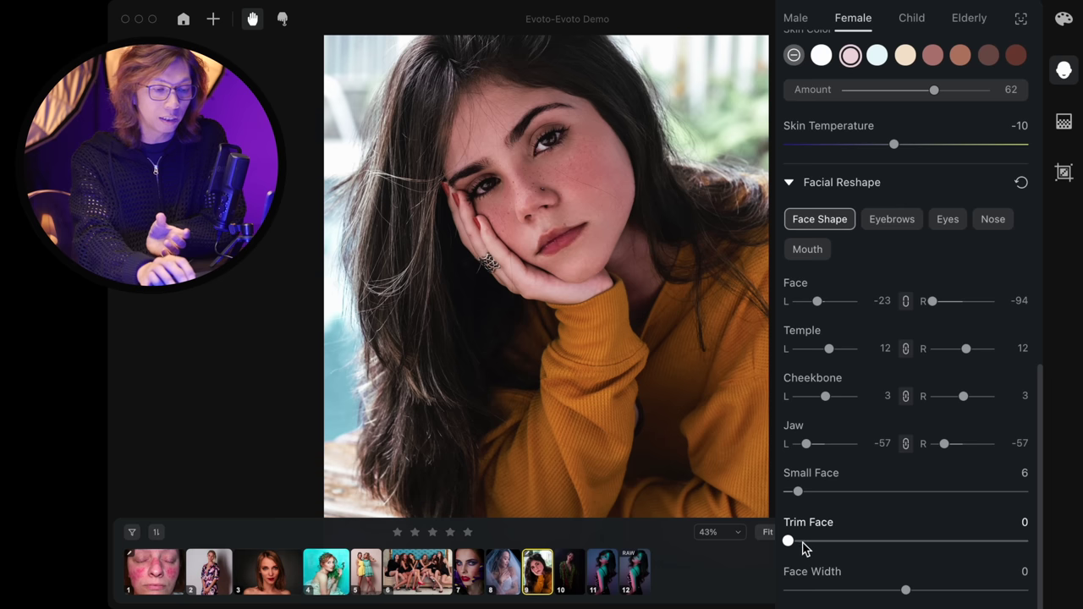
Preview Trim Face on the portrait, then reset it to 0
{"action": "mouse_move", "coordinate": [811, 546]}
{"action": "left_mouse_down"}
{"action": "mouse_move", "coordinate": [912, 547]}
{"action": "mouse_move", "coordinate": [788, 550]}
{"action": "left_mouse_up"}
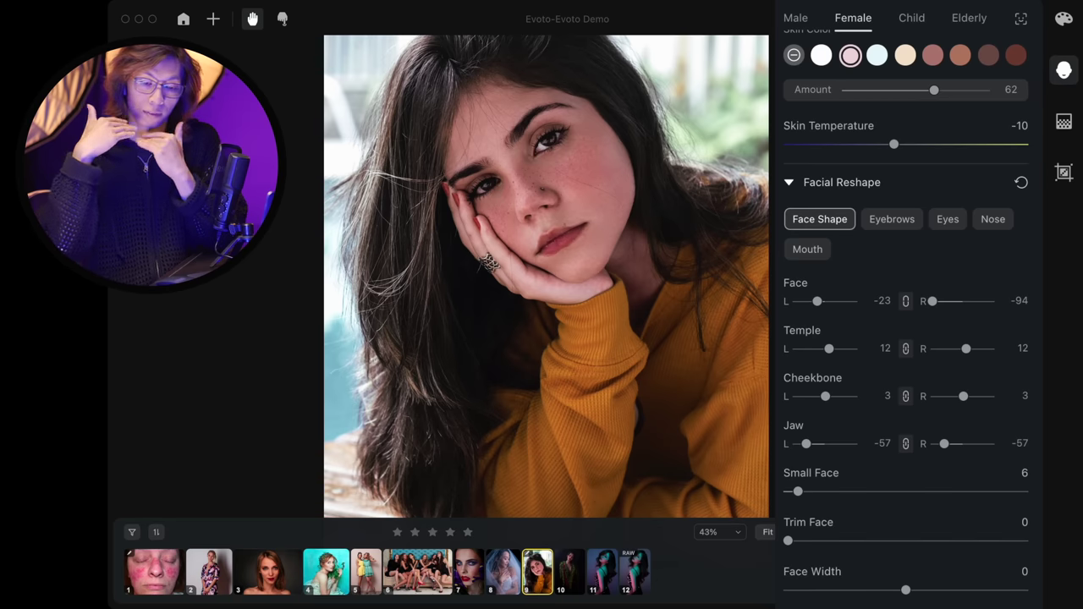
{"action": "scroll", "coordinate": [593, 338], "scroll_direction": "up", "scroll_amount": 1}
{"action": "scroll", "coordinate": [722, 392], "scroll_direction": "up", "scroll_amount": 1}
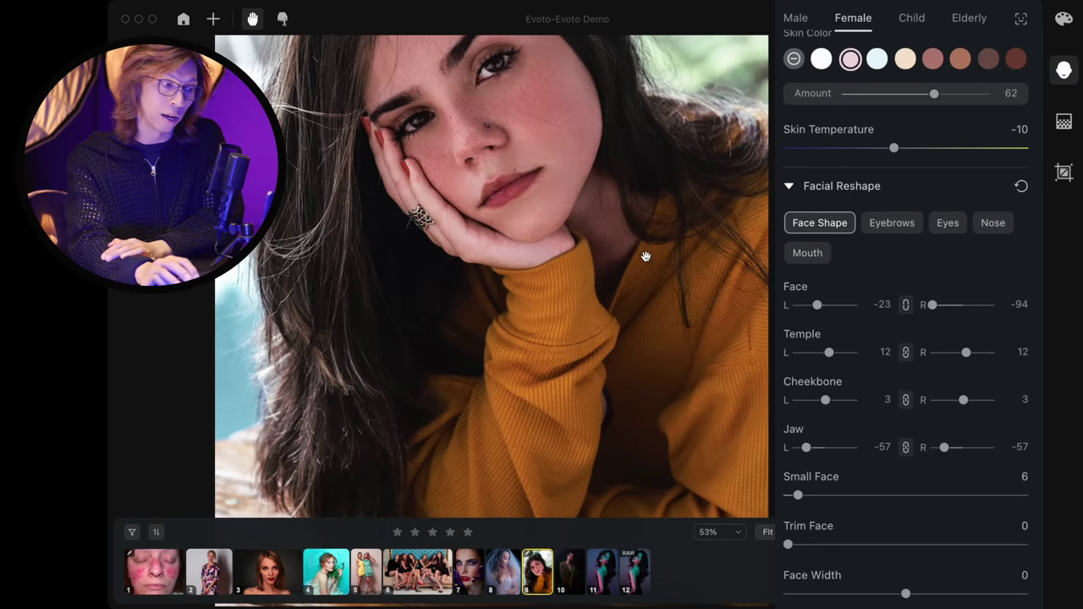
{"action": "left_click_drag", "start_coordinate": [634, 217], "coordinate": [649, 284]}
{"action": "mouse_move", "coordinate": [788, 548]}
{"action": "left_mouse_down"}
{"action": "mouse_move", "coordinate": [957, 549]}
{"action": "mouse_move", "coordinate": [919, 546]}
{"action": "left_mouse_up"}
{"action": "double_click", "coordinate": [841, 546]}
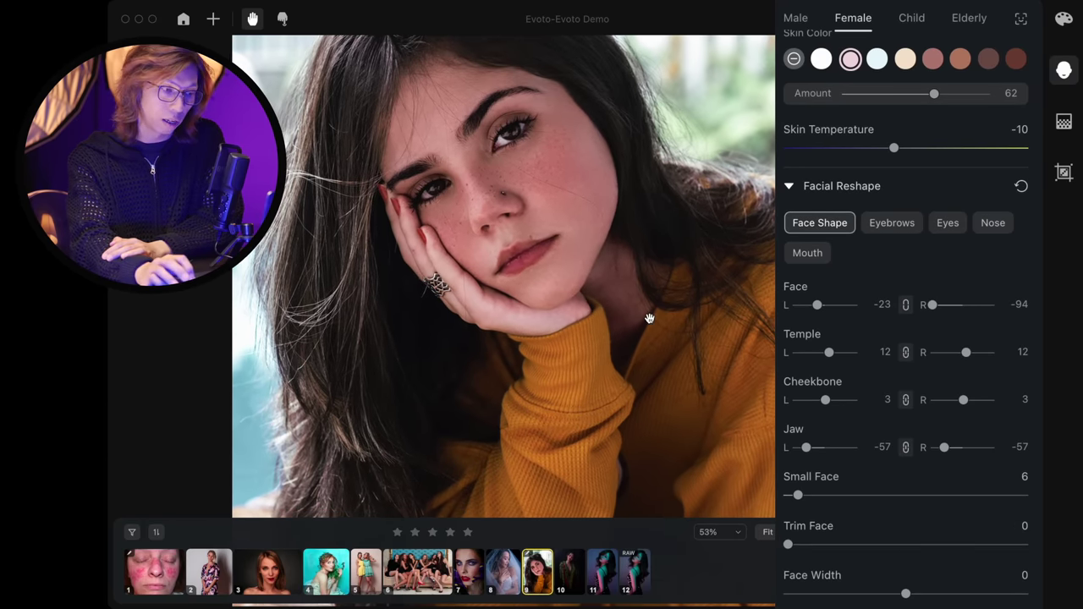
Set Face Width to -40
{"action": "scroll", "coordinate": [649, 318], "scroll_direction": "down", "scroll_amount": 2}
{"action": "mouse_move", "coordinate": [788, 545]}
{"action": "left_mouse_down"}
{"action": "mouse_move", "coordinate": [923, 544]}
{"action": "mouse_move", "coordinate": [790, 548]}
{"action": "left_mouse_up"}
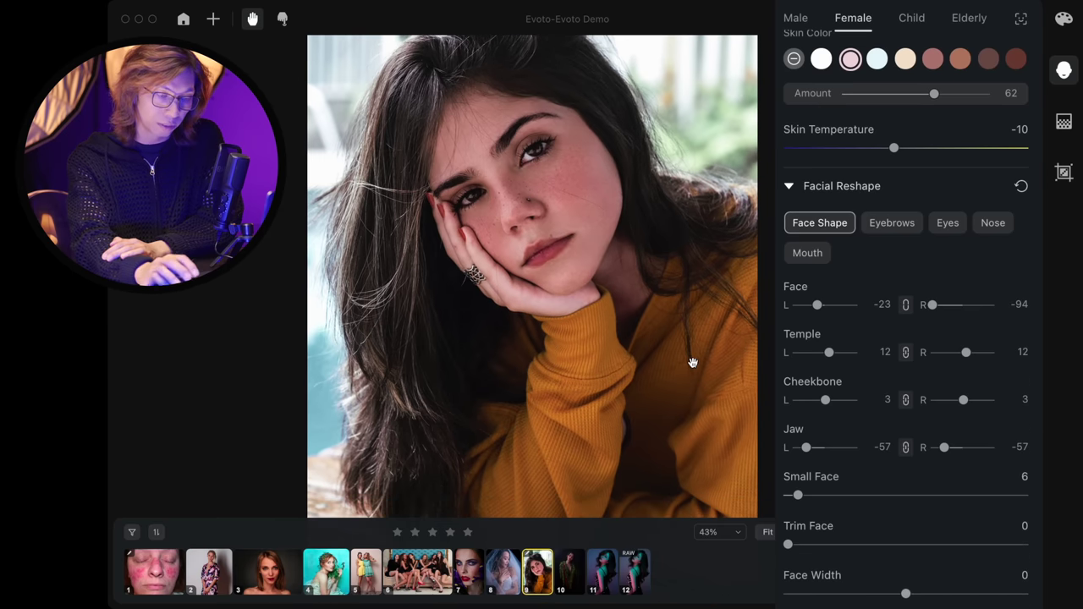
{"action": "left_click_drag", "start_coordinate": [713, 365], "coordinate": [716, 338]}
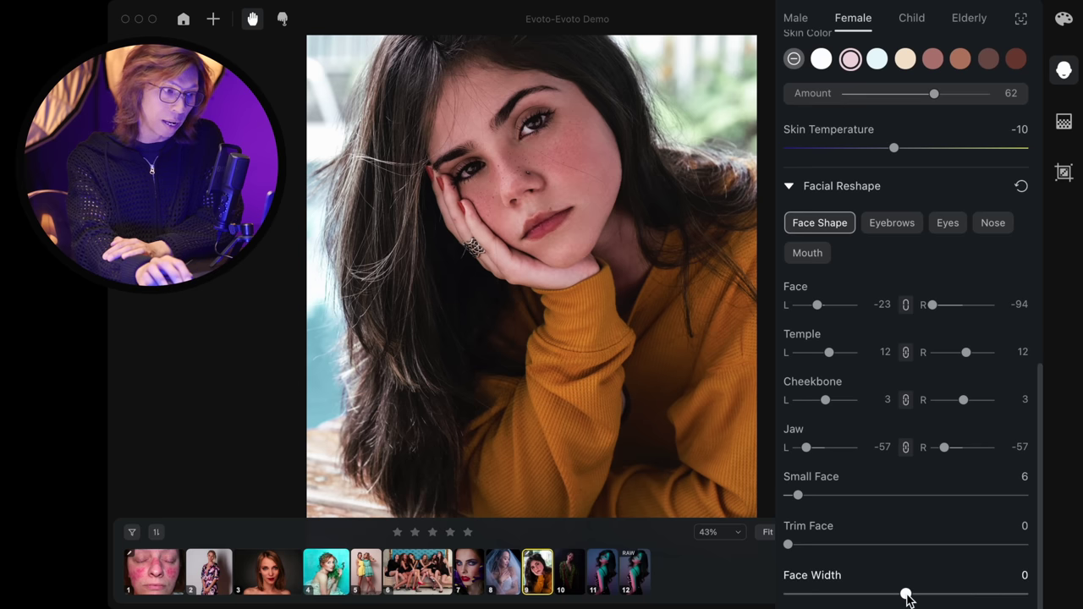
{"action": "mouse_move", "coordinate": [886, 596]}
{"action": "left_mouse_down"}
{"action": "mouse_move", "coordinate": [915, 597]}
{"action": "mouse_move", "coordinate": [861, 600]}
{"action": "left_mouse_up"}
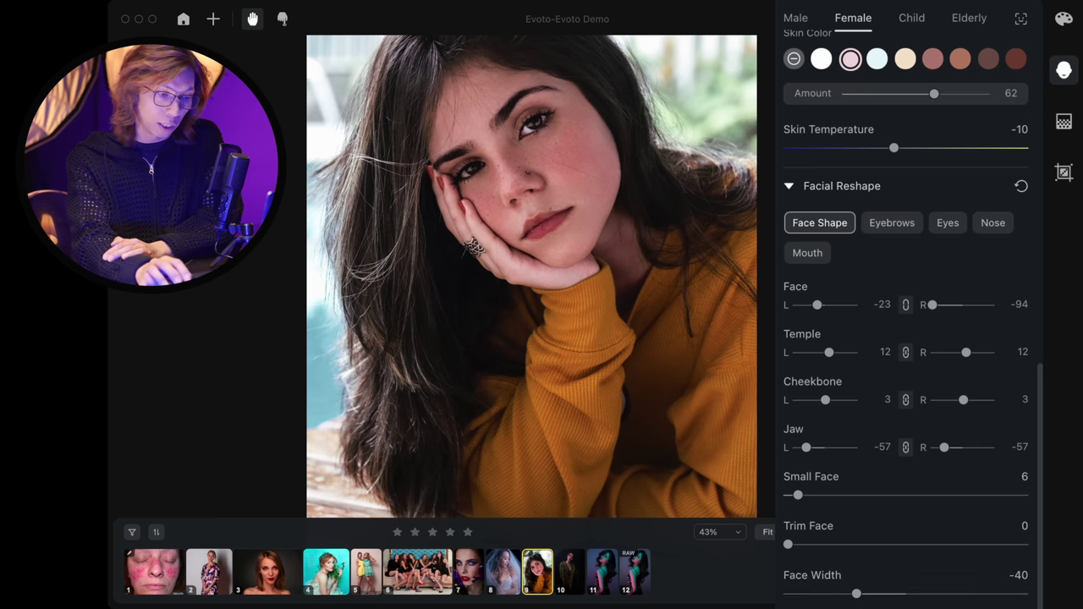
{"action": "scroll", "coordinate": [918, 597], "scroll_direction": "down", "scroll_amount": 3}
{"action": "scroll", "coordinate": [918, 596], "scroll_direction": "down", "scroll_amount": 1}
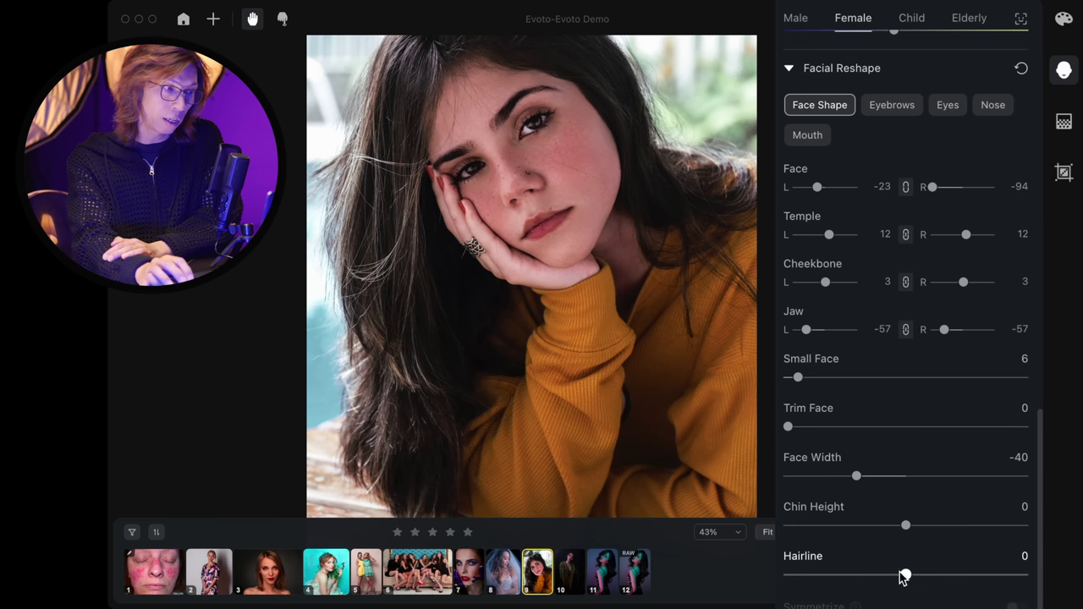
Raise the Hairline reshape to 40, then pull it back to about -18
{"action": "mouse_move", "coordinate": [905, 578]}
{"action": "left_mouse_down"}
{"action": "mouse_move", "coordinate": [986, 576]}
{"action": "mouse_move", "coordinate": [955, 575]}
{"action": "left_mouse_up"}
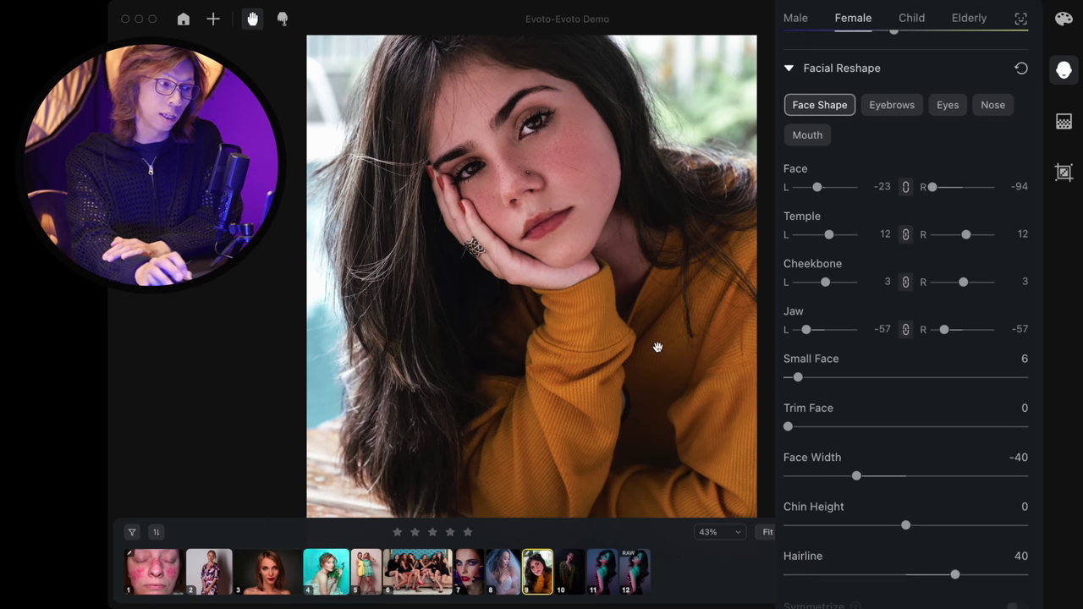
{"action": "scroll", "coordinate": [657, 347], "scroll_direction": "up", "scroll_amount": 3}
{"action": "scroll", "coordinate": [648, 326], "scroll_direction": "down", "scroll_amount": 1}
{"action": "scroll", "coordinate": [671, 451], "scroll_direction": "down", "scroll_amount": 1}
{"action": "scroll", "coordinate": [665, 381], "scroll_direction": "down", "scroll_amount": 1}
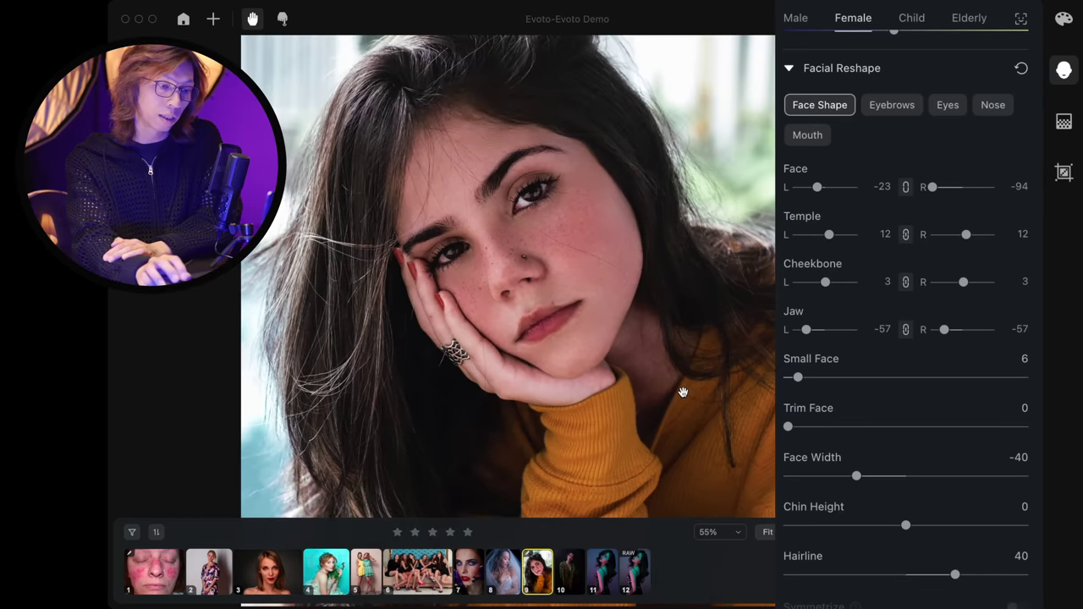
{"action": "mouse_move", "coordinate": [956, 578]}
{"action": "left_mouse_down"}
{"action": "mouse_move", "coordinate": [798, 577]}
{"action": "mouse_move", "coordinate": [1001, 578]}
{"action": "mouse_move", "coordinate": [883, 578]}
{"action": "mouse_move", "coordinate": [896, 576]}
{"action": "left_mouse_up"}
With Hairline settled at -8, raise Eyes Brightness to 30
{"action": "scroll", "coordinate": [905, 508], "scroll_direction": "down", "scroll_amount": 3}
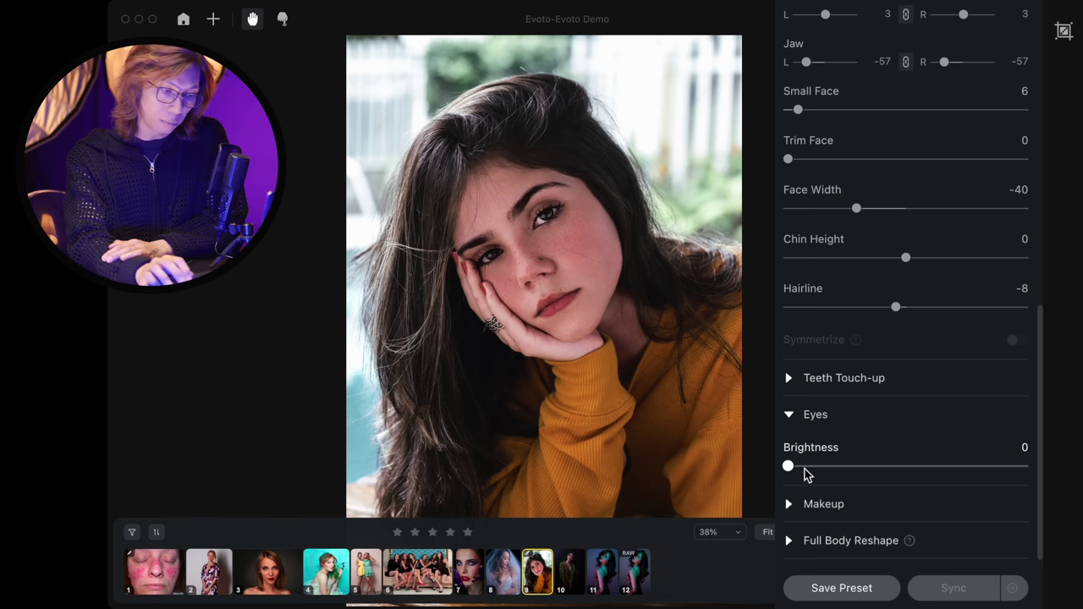
{"action": "mouse_move", "coordinate": [788, 471]}
{"action": "left_mouse_down"}
{"action": "mouse_move", "coordinate": [1004, 470]}
{"action": "mouse_move", "coordinate": [788, 470]}
{"action": "left_mouse_up"}
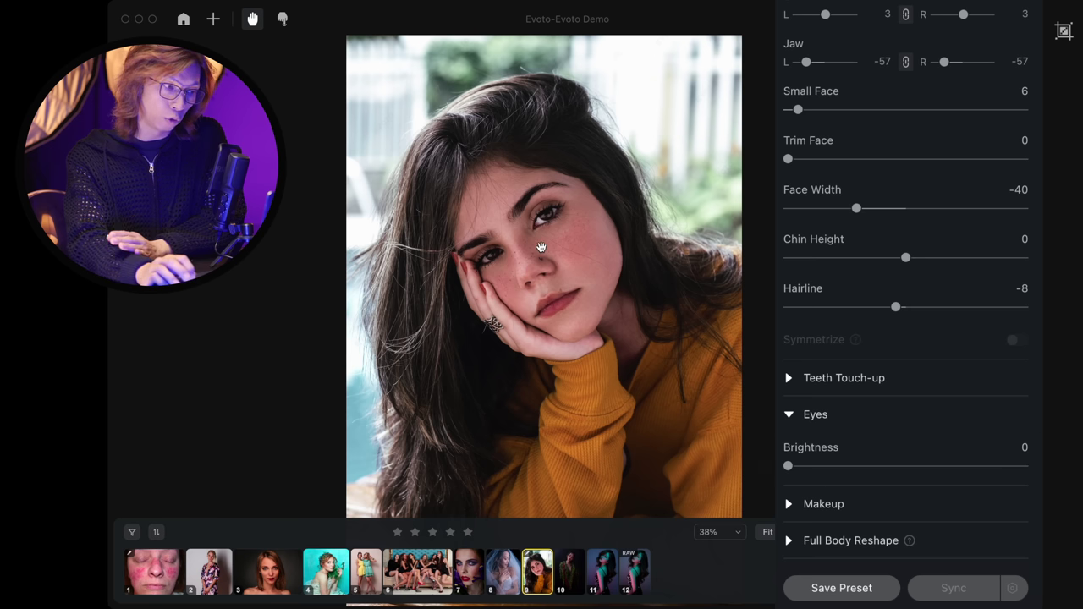
{"action": "scroll", "coordinate": [545, 244], "scroll_direction": "up", "scroll_amount": 5}
{"action": "mouse_move", "coordinate": [788, 466]}
{"action": "left_mouse_down"}
{"action": "mouse_move", "coordinate": [1063, 474]}
{"action": "mouse_move", "coordinate": [784, 466]}
{"action": "mouse_move", "coordinate": [1013, 466]}
{"action": "mouse_move", "coordinate": [857, 466]}
{"action": "left_mouse_up"}
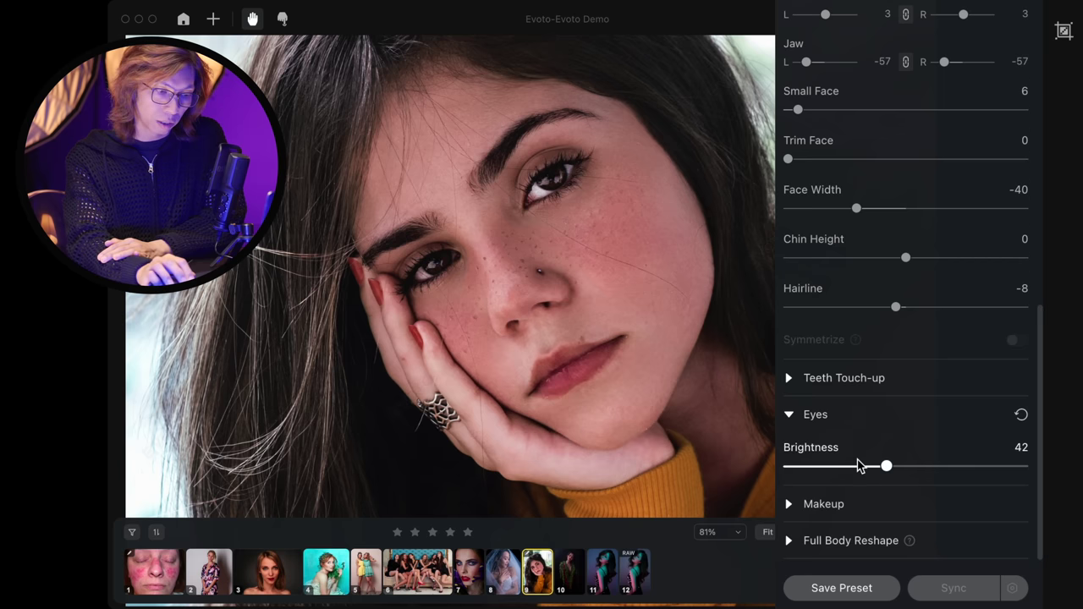
Test several Highlight strengths in Makeup, then reset Highlight to 0
{"action": "left_click", "coordinate": [791, 504]}
{"action": "scroll", "coordinate": [921, 499], "scroll_direction": "down", "scroll_amount": 3}
{"action": "scroll", "coordinate": [921, 499], "scroll_direction": "down", "scroll_amount": 2}
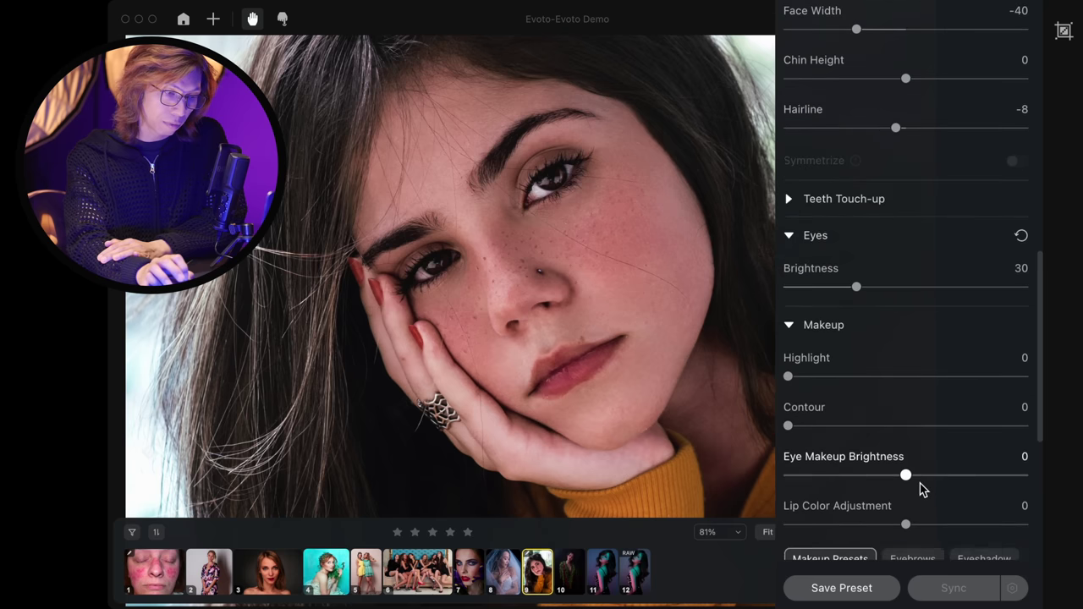
{"action": "left_click_drag", "start_coordinate": [804, 309], "coordinate": [970, 313]}
{"action": "double_click", "coordinate": [981, 303]}
{"action": "mouse_move", "coordinate": [896, 313]}
{"action": "left_mouse_down"}
{"action": "mouse_move", "coordinate": [1016, 303]}
{"action": "mouse_move", "coordinate": [866, 314]}
{"action": "mouse_move", "coordinate": [788, 303]}
{"action": "mouse_move", "coordinate": [987, 310]}
{"action": "left_mouse_up"}
{"action": "double_click", "coordinate": [987, 310]}
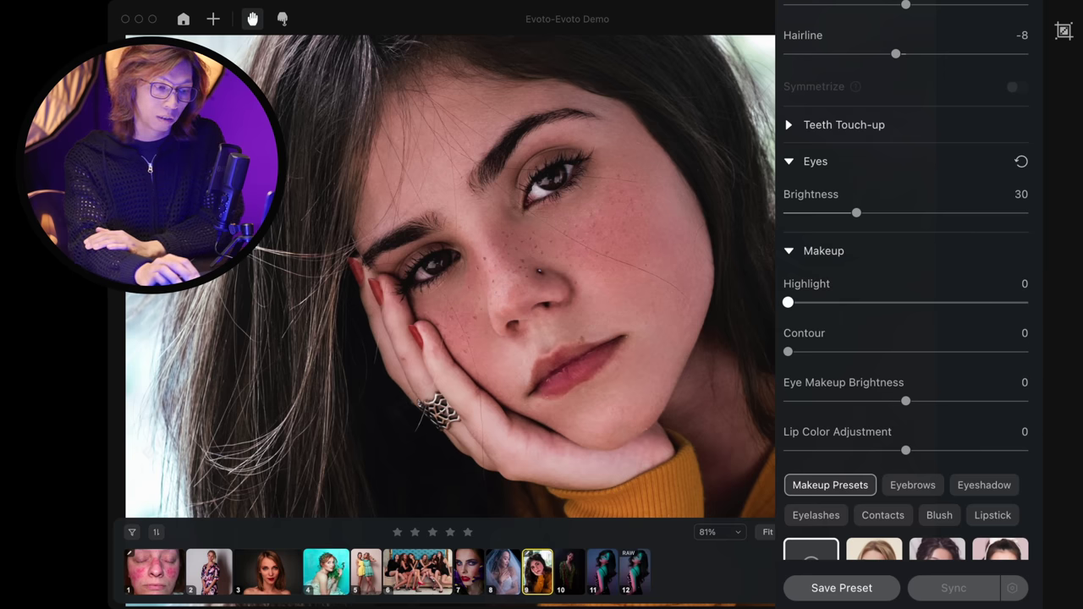
Set Contour to 63, Eye Makeup Brightness to -2 and Lip Color Adjustment to 19
{"action": "scroll", "coordinate": [892, 352], "scroll_direction": "down", "scroll_amount": 3}
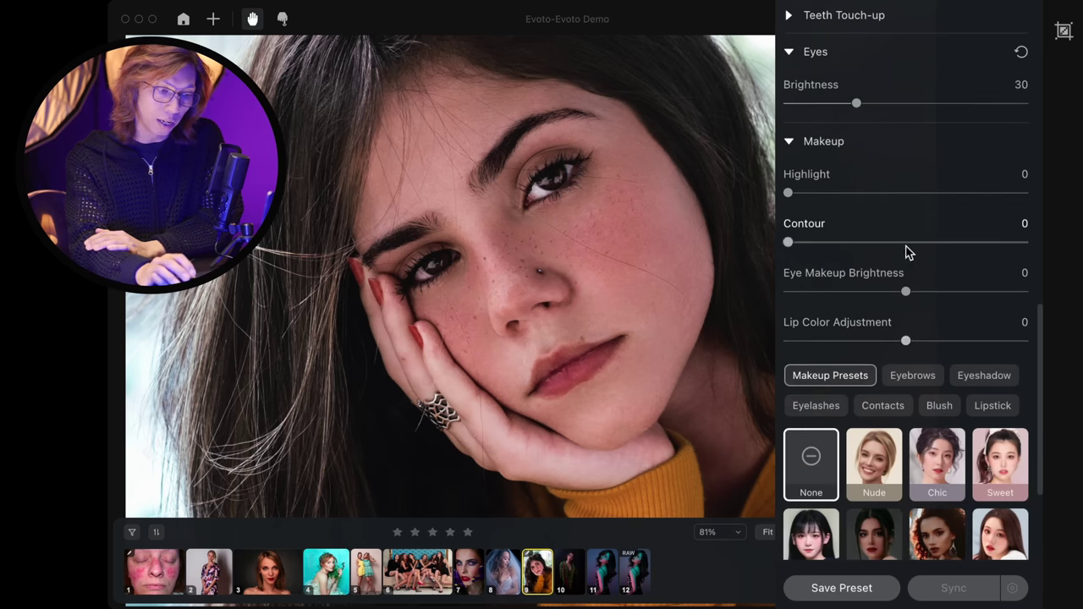
{"action": "mouse_move", "coordinate": [788, 242]}
{"action": "left_mouse_down"}
{"action": "mouse_move", "coordinate": [999, 242]}
{"action": "mouse_move", "coordinate": [926, 242]}
{"action": "left_mouse_up"}
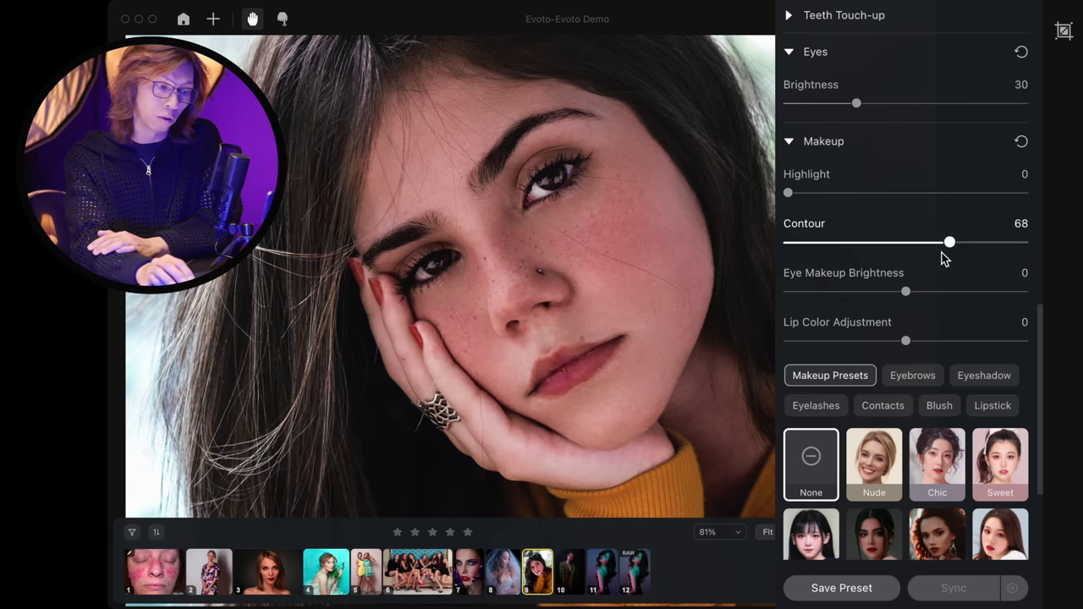
{"action": "scroll", "coordinate": [967, 309], "scroll_direction": "down", "scroll_amount": 2}
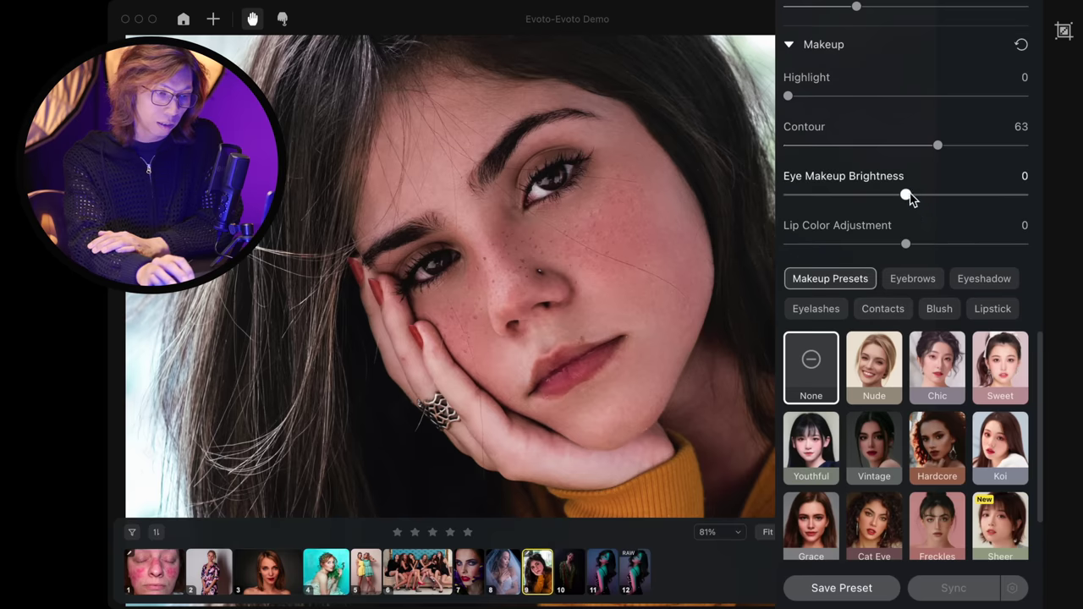
{"action": "mouse_move", "coordinate": [918, 199]}
{"action": "left_mouse_down"}
{"action": "mouse_move", "coordinate": [987, 198]}
{"action": "mouse_move", "coordinate": [863, 198]}
{"action": "mouse_move", "coordinate": [999, 198]}
{"action": "mouse_move", "coordinate": [862, 197]}
{"action": "mouse_move", "coordinate": [929, 196]}
{"action": "mouse_move", "coordinate": [905, 196]}
{"action": "left_mouse_up"}
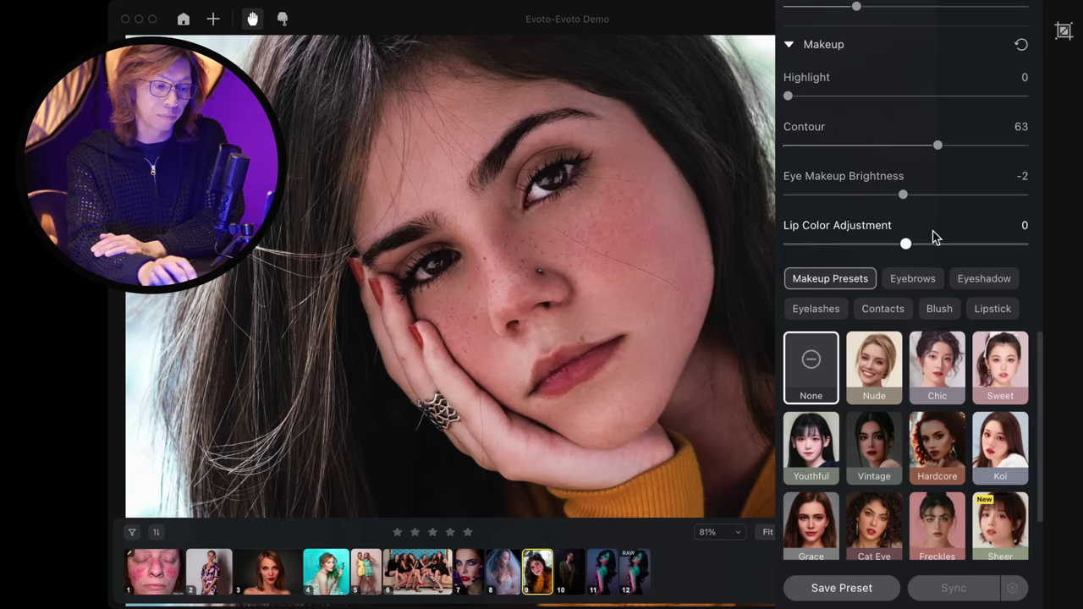
{"action": "mouse_move", "coordinate": [906, 245]}
{"action": "left_mouse_down"}
{"action": "mouse_move", "coordinate": [1013, 246]}
{"action": "mouse_move", "coordinate": [914, 243]}
{"action": "mouse_move", "coordinate": [971, 245]}
{"action": "left_mouse_up"}
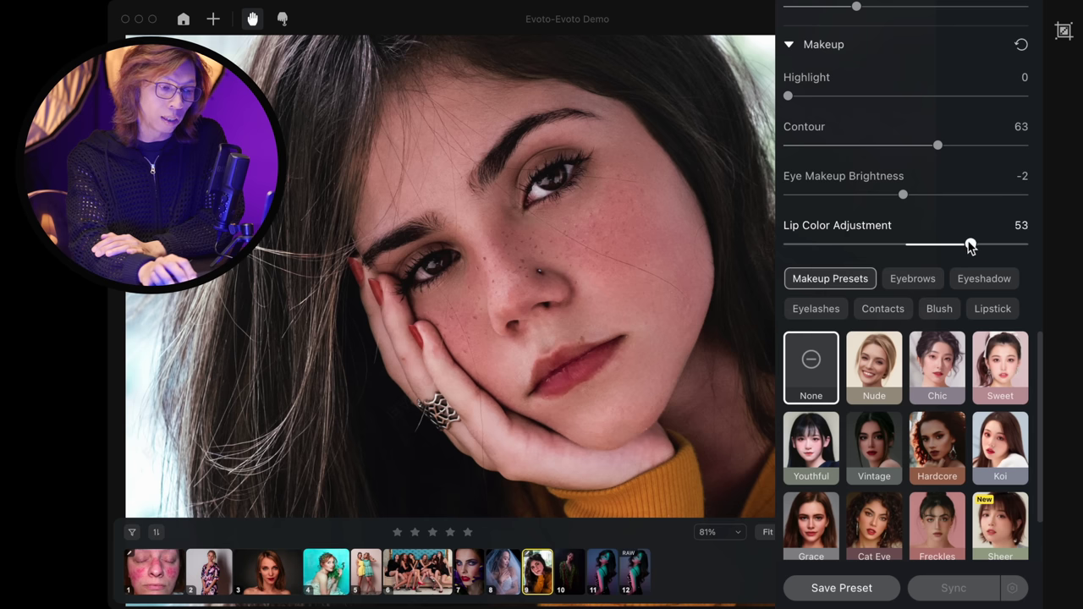
{"action": "scroll", "coordinate": [956, 232], "scroll_direction": "down", "scroll_amount": 1}
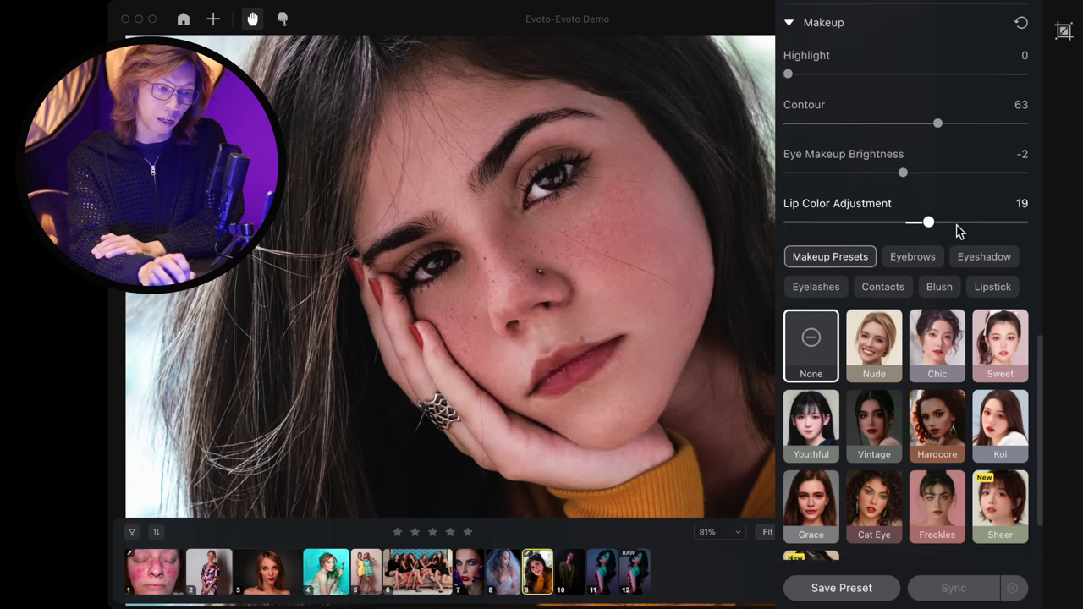
{"action": "scroll", "coordinate": [960, 227], "scroll_direction": "down", "scroll_amount": 2}
{"action": "scroll", "coordinate": [958, 222], "scroll_direction": "down", "scroll_amount": 2}
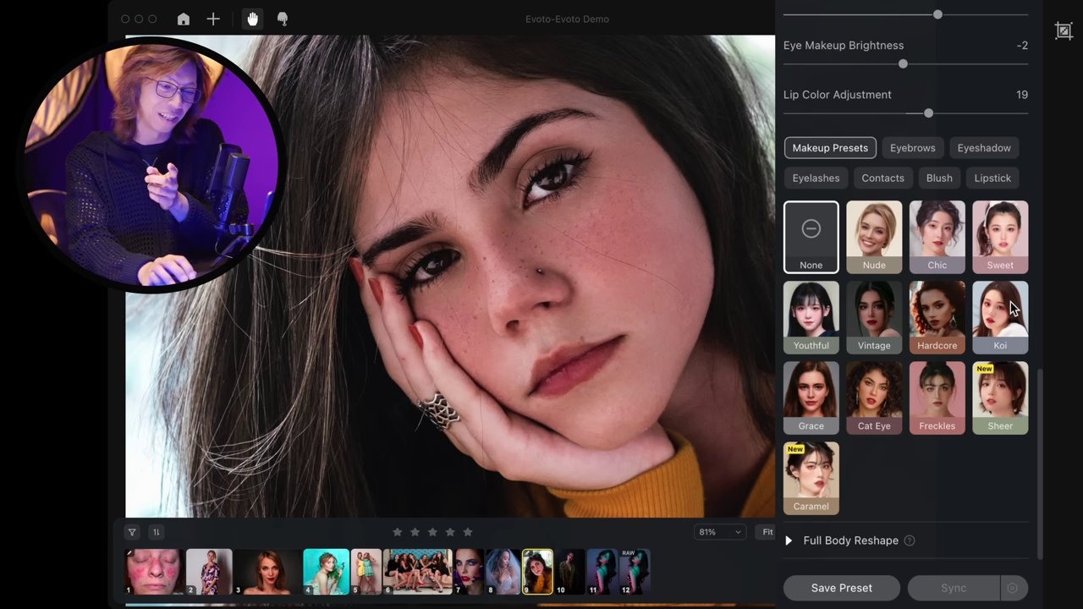
Preview the Nude, Chic, Sweet, Youthful, Vintage, Hardcore, Koi, Grace and Cat Eye makeup presets
{"action": "left_click", "coordinate": [885, 240]}
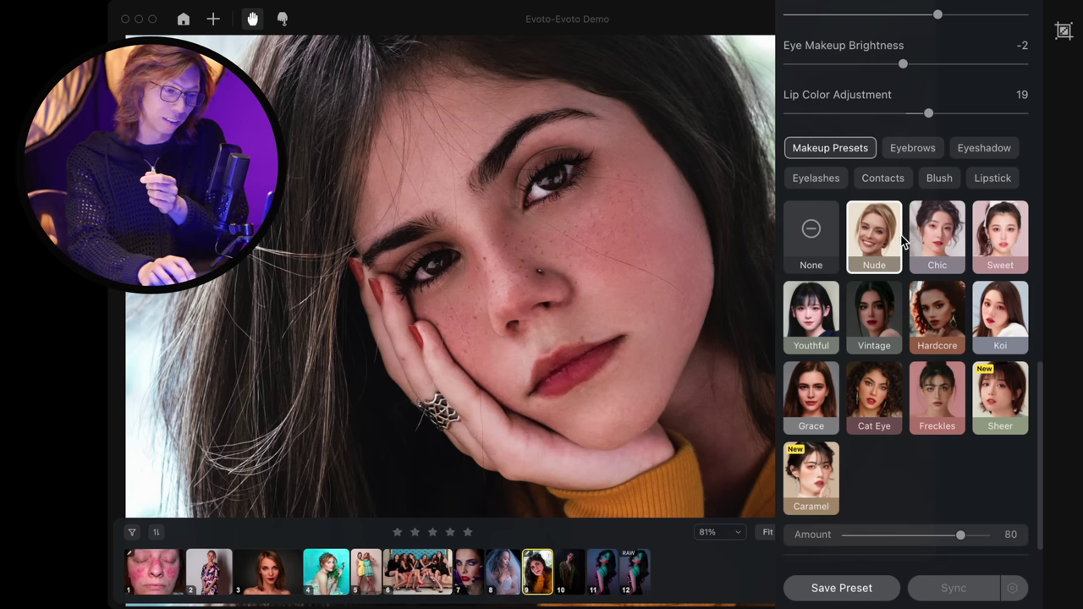
{"action": "left_click", "coordinate": [946, 234]}
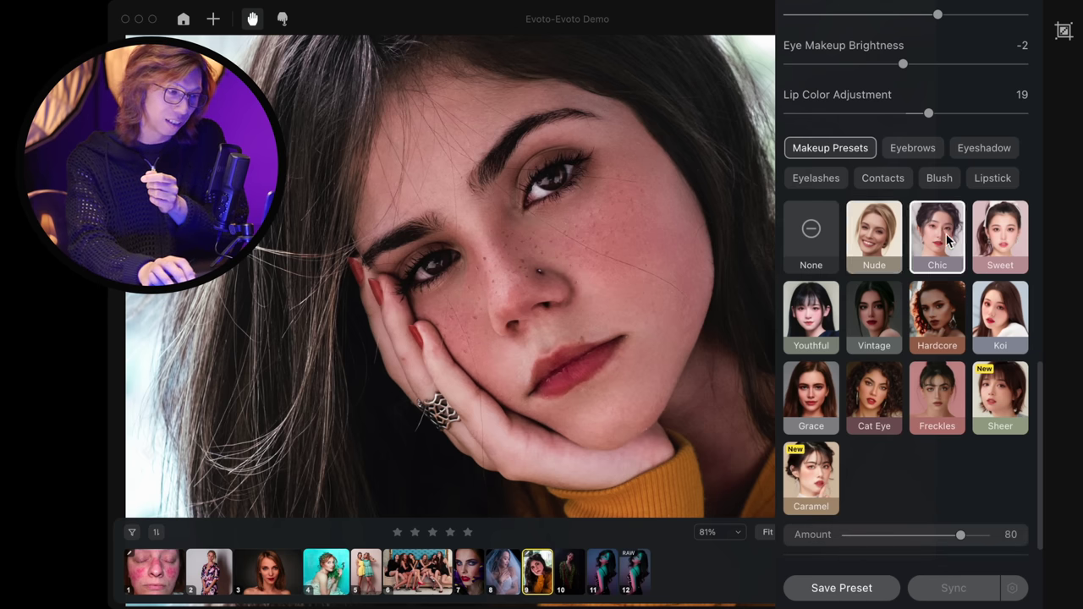
{"action": "left_click", "coordinate": [1006, 241]}
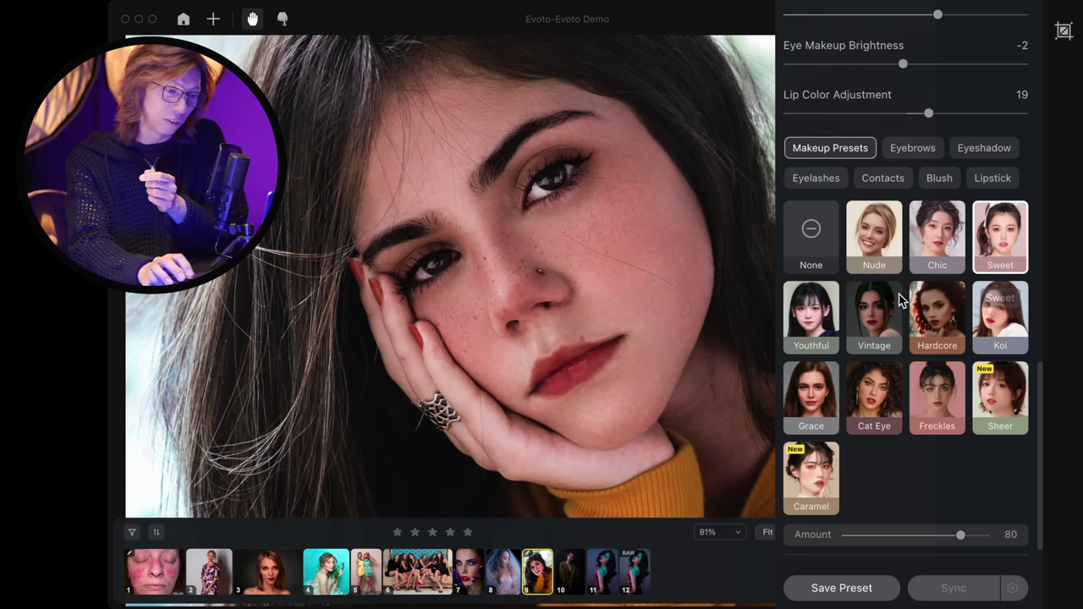
{"action": "left_click", "coordinate": [825, 325]}
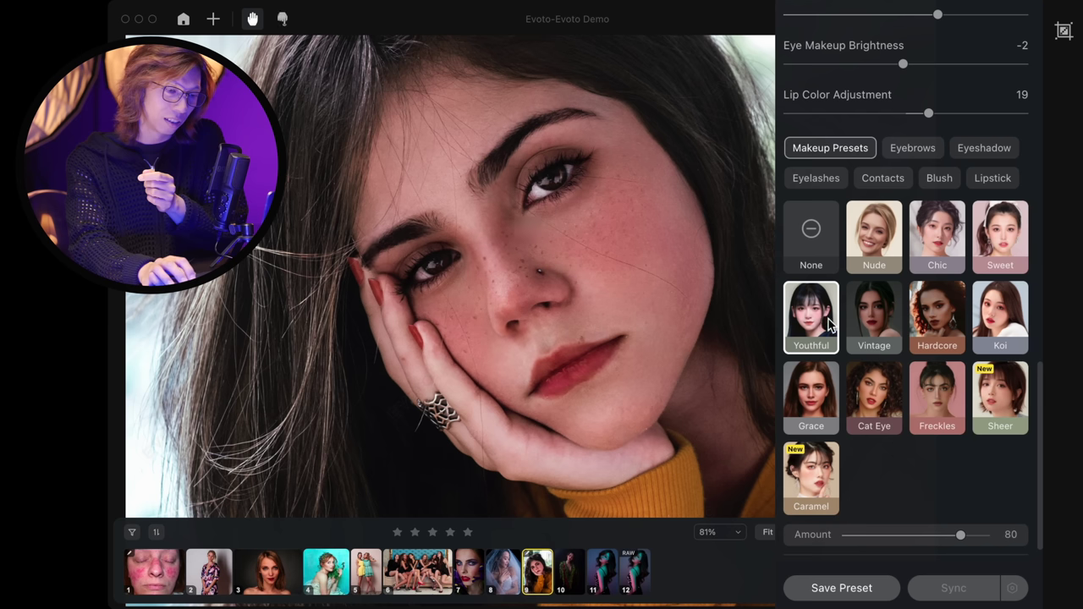
{"action": "left_click", "coordinate": [877, 326]}
{"action": "scroll", "coordinate": [717, 327], "scroll_direction": "down", "scroll_amount": 2}
{"action": "left_click", "coordinate": [956, 340]}
{"action": "left_click", "coordinate": [1005, 322]}
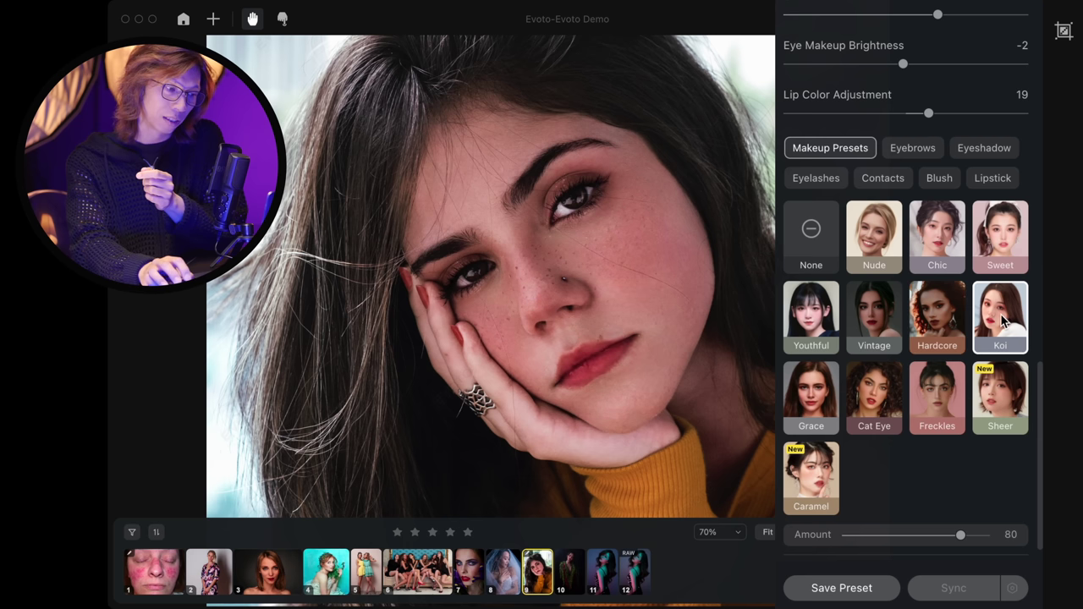
{"action": "left_click", "coordinate": [814, 396]}
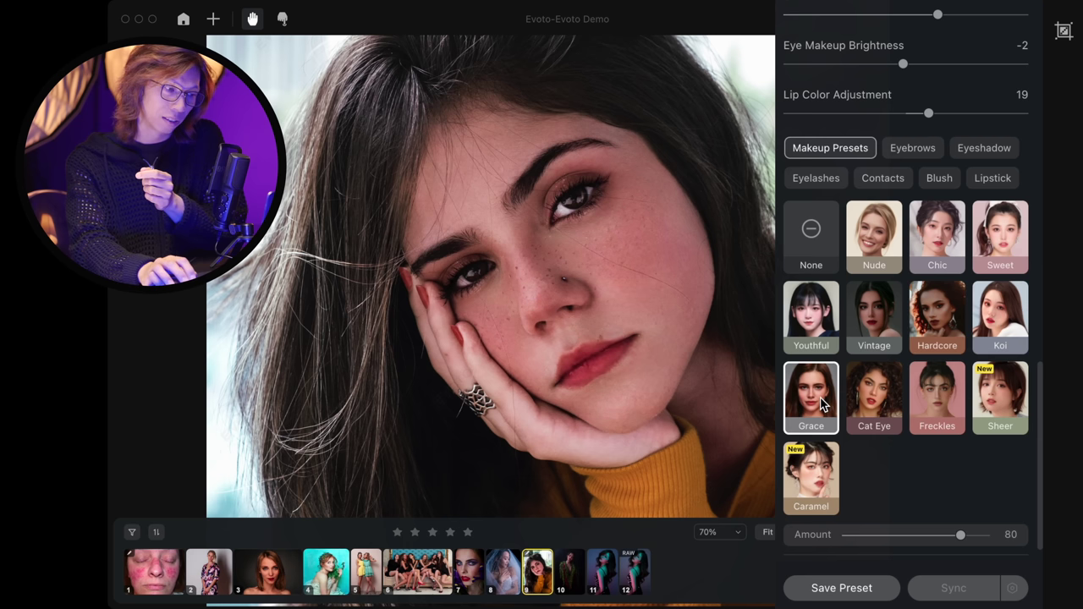
{"action": "left_click", "coordinate": [874, 402]}
Apply the Freckles preset after comparing with Sheer, and set its Amount to 72
{"action": "left_click", "coordinate": [918, 399]}
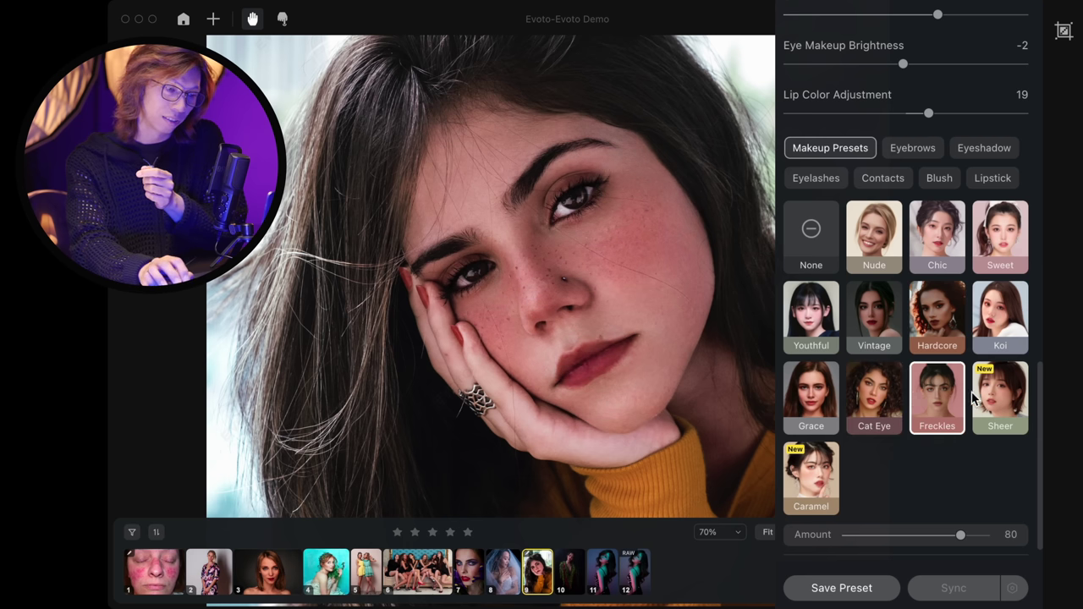
{"action": "left_click", "coordinate": [1002, 400]}
{"action": "left_click", "coordinate": [941, 405]}
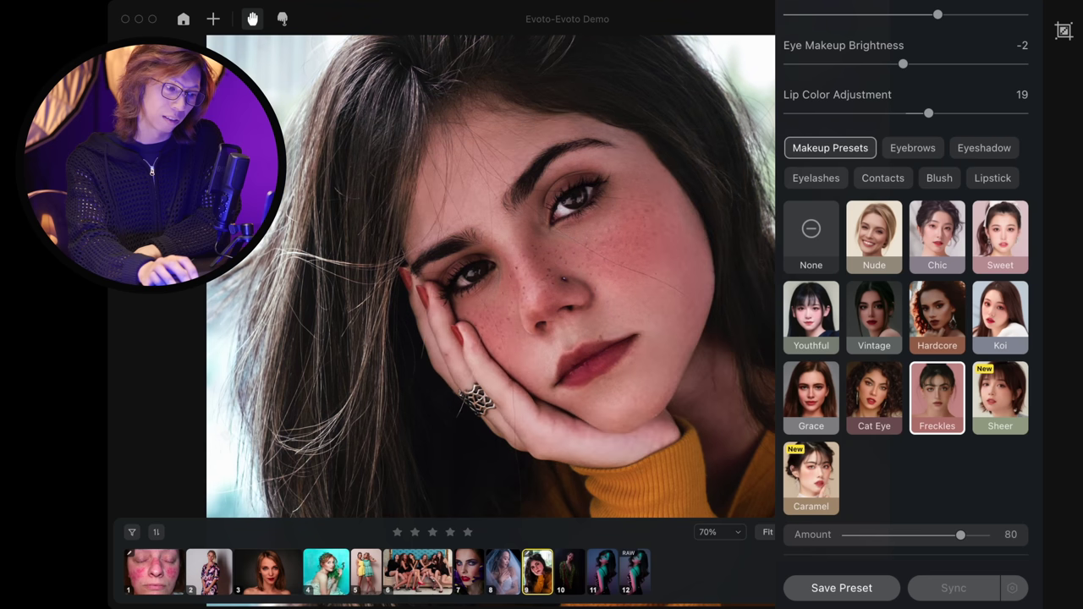
{"action": "left_click_drag", "start_coordinate": [890, 536], "coordinate": [925, 535]}
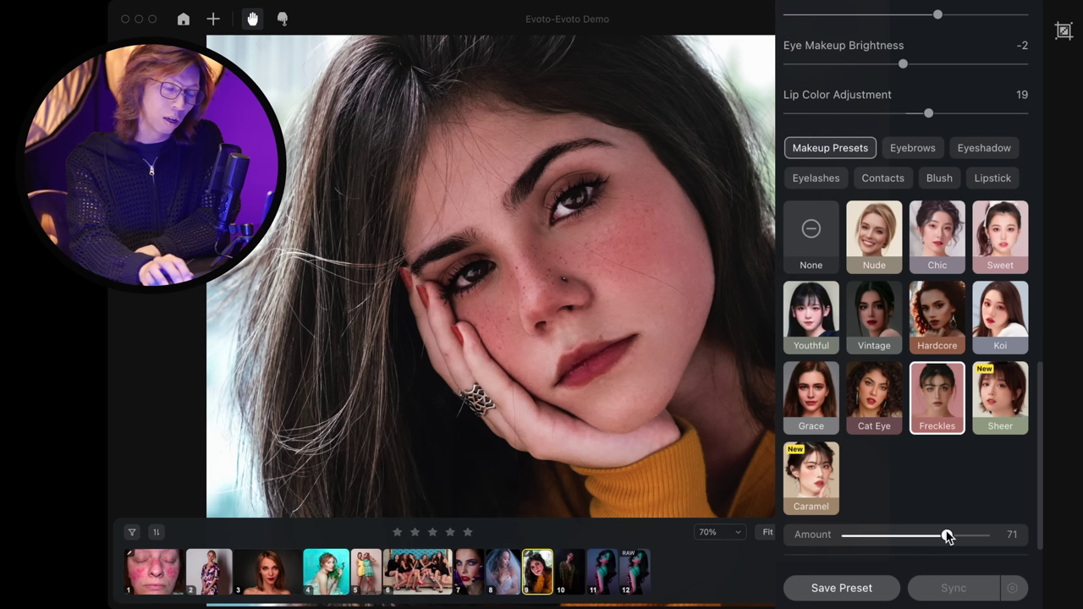
{"action": "left_click_drag", "start_coordinate": [946, 536], "coordinate": [948, 536]}
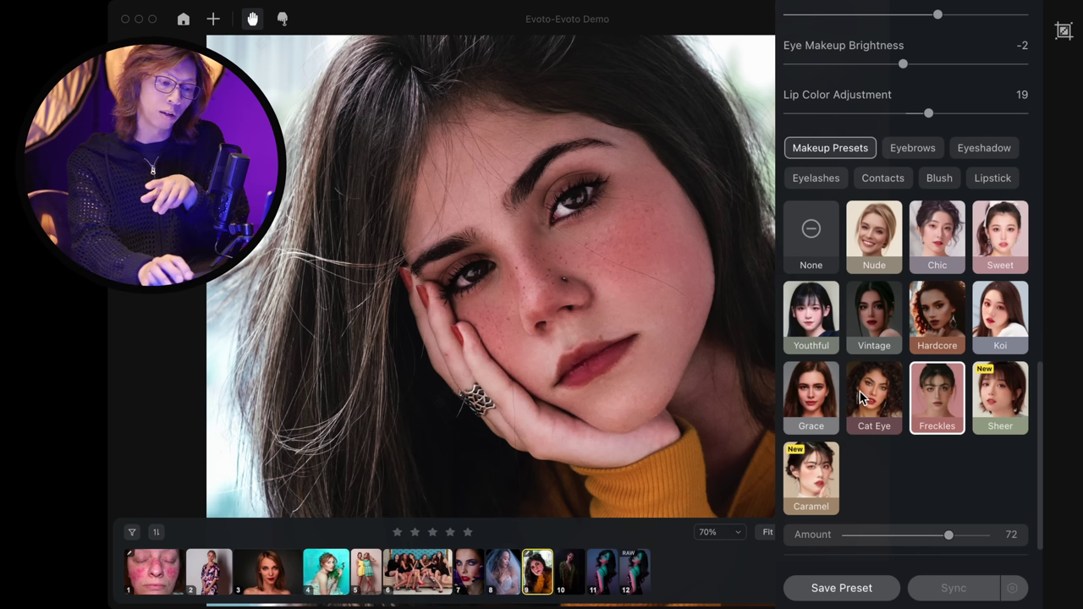
Try eyebrow shapes 02, 03, 04 and 05, settling briefly on 04
{"action": "left_click", "coordinate": [914, 159]}
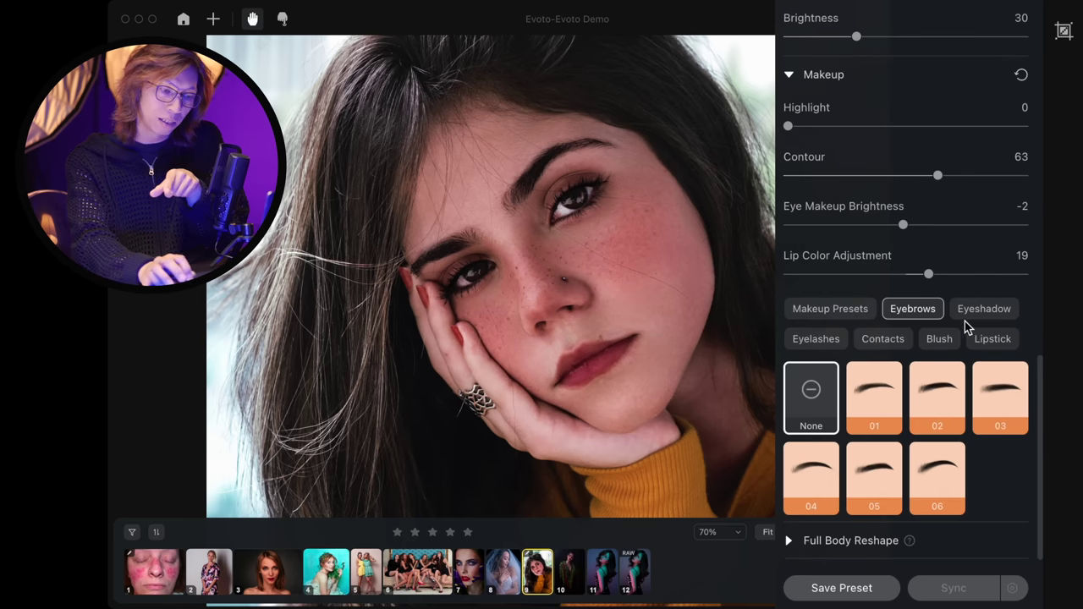
{"action": "left_click", "coordinate": [930, 398]}
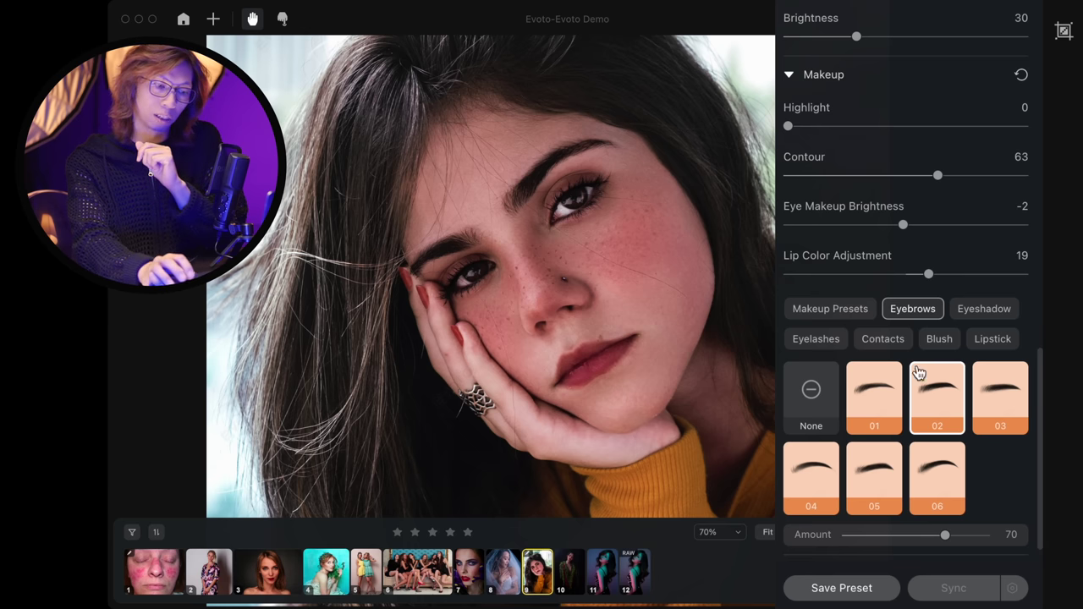
{"action": "scroll", "coordinate": [964, 423], "scroll_direction": "down", "scroll_amount": 2}
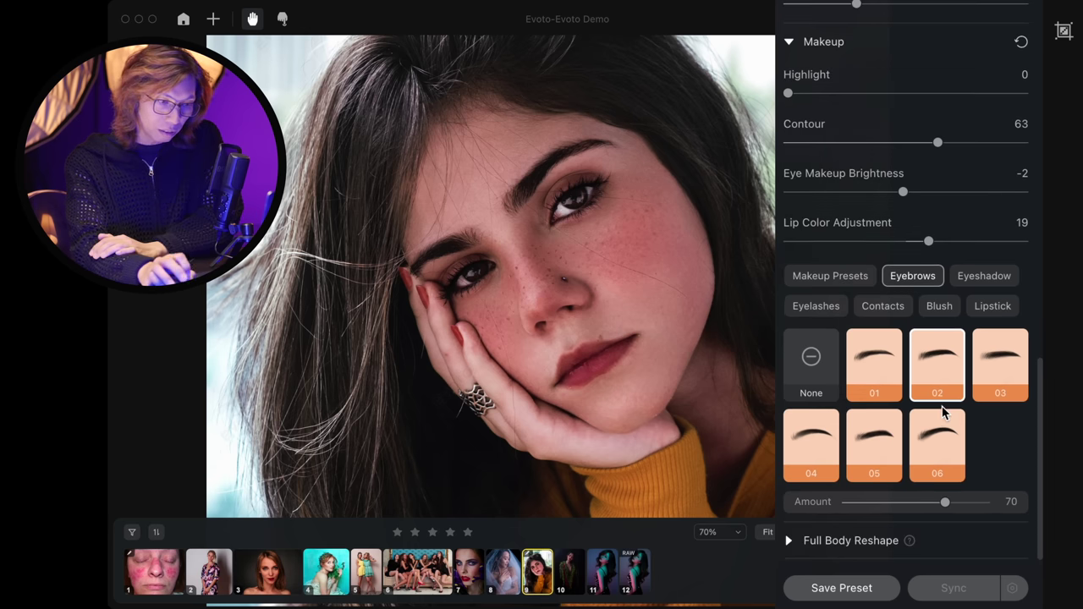
{"action": "left_click", "coordinate": [1001, 373]}
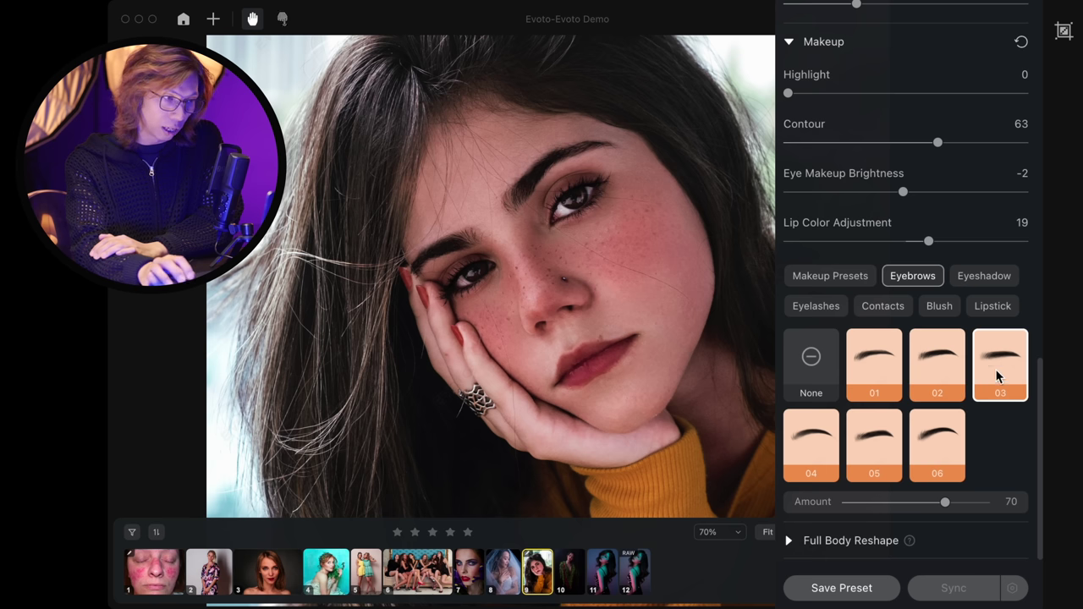
{"action": "left_click", "coordinate": [817, 448]}
{"action": "left_click", "coordinate": [869, 452]}
{"action": "left_click", "coordinate": [817, 454]}
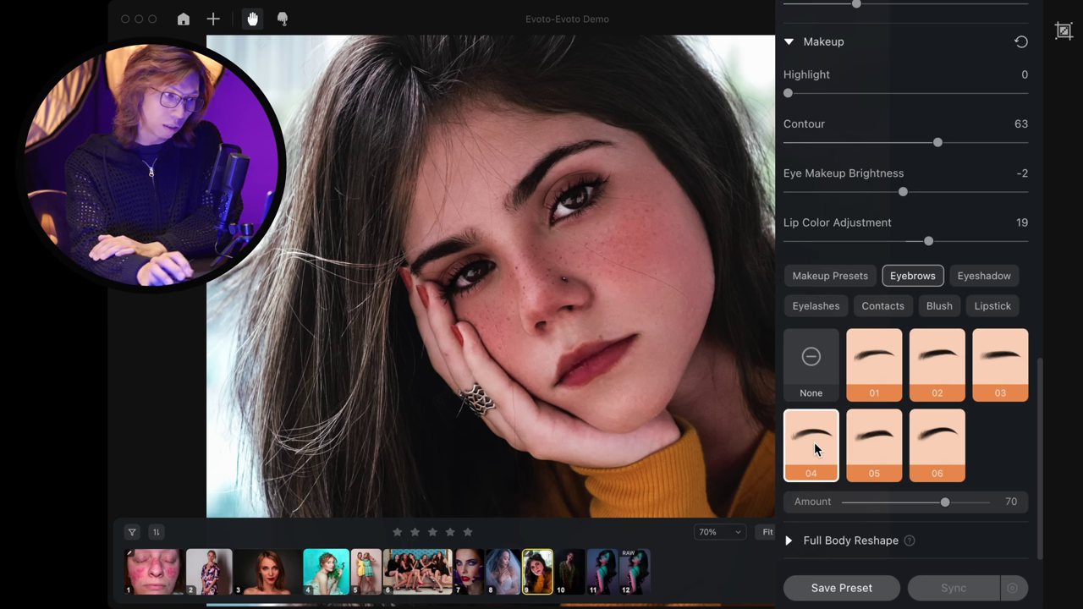
Switch the eyebrows to style 05 at Amount 70 after rechecking style 02
{"action": "scroll", "coordinate": [513, 174], "scroll_direction": "up", "scroll_amount": 3}
{"action": "left_click_drag", "start_coordinate": [550, 218], "coordinate": [531, 198]}
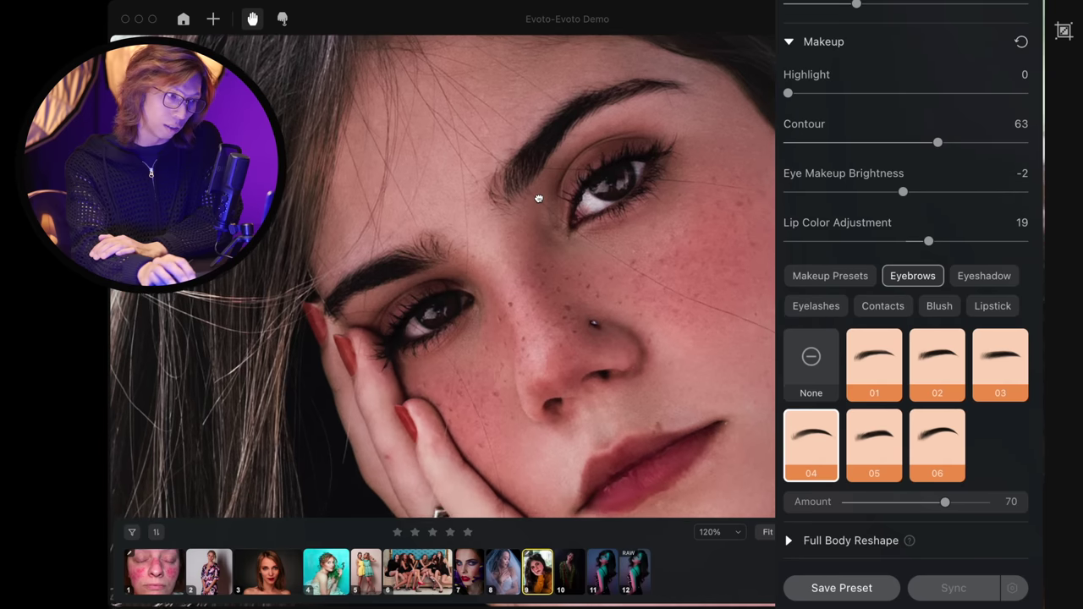
{"action": "left_click", "coordinate": [935, 370]}
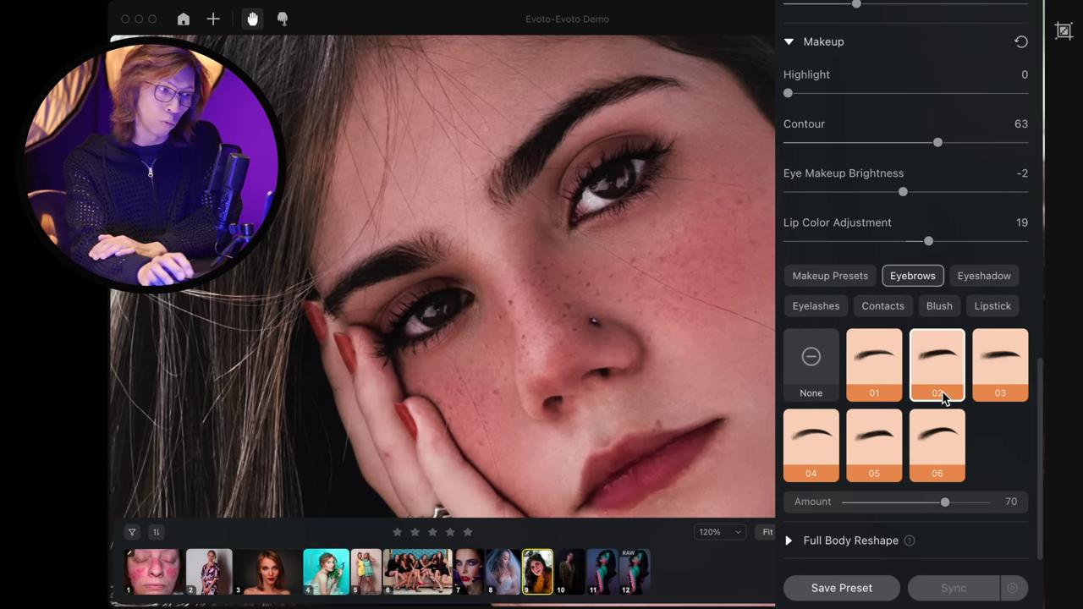
{"action": "left_click", "coordinate": [875, 454]}
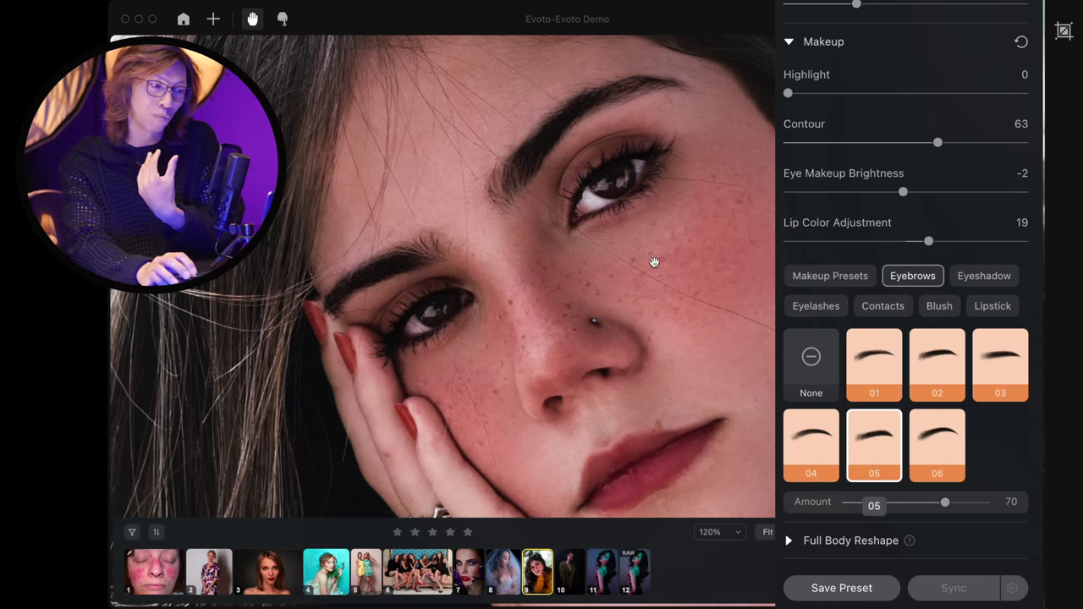
{"action": "scroll", "coordinate": [680, 288], "scroll_direction": "down", "scroll_amount": 1}
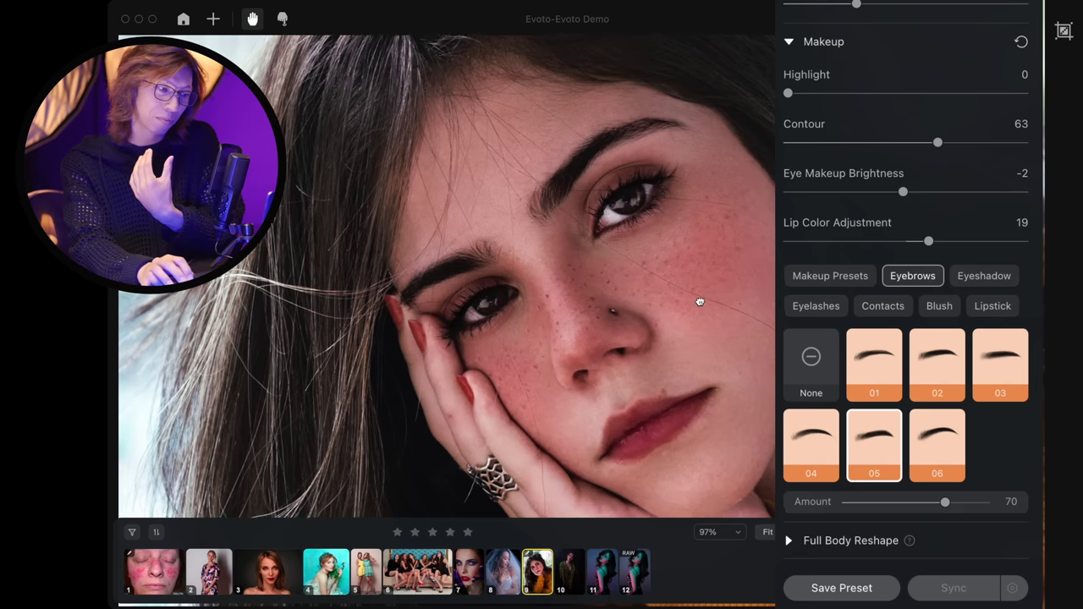
{"action": "scroll", "coordinate": [696, 292], "scroll_direction": "down", "scroll_amount": 1}
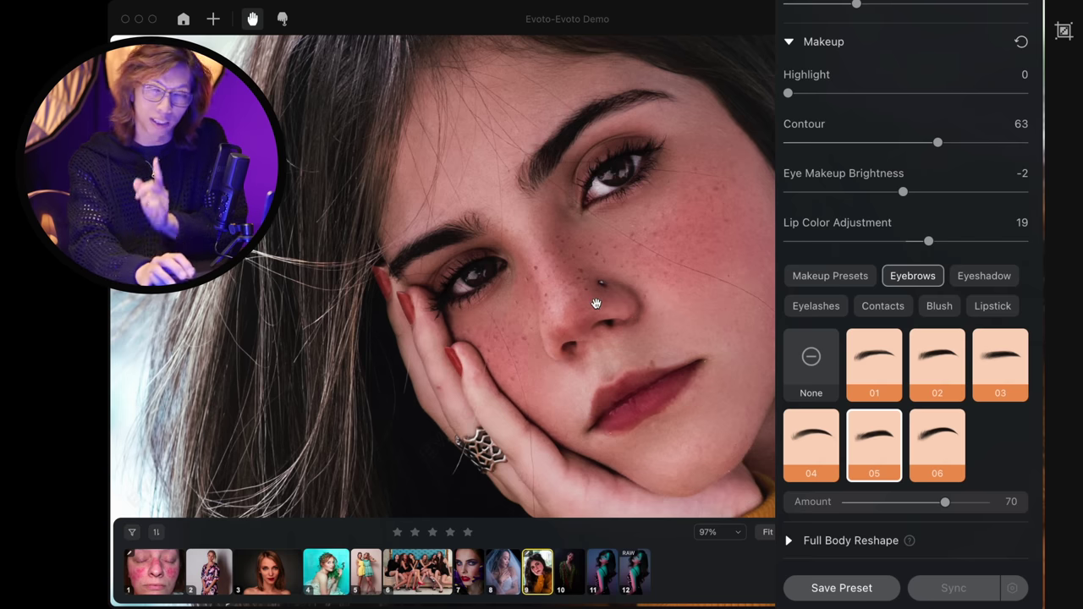
{"action": "left_click_drag", "start_coordinate": [643, 279], "coordinate": [626, 285]}
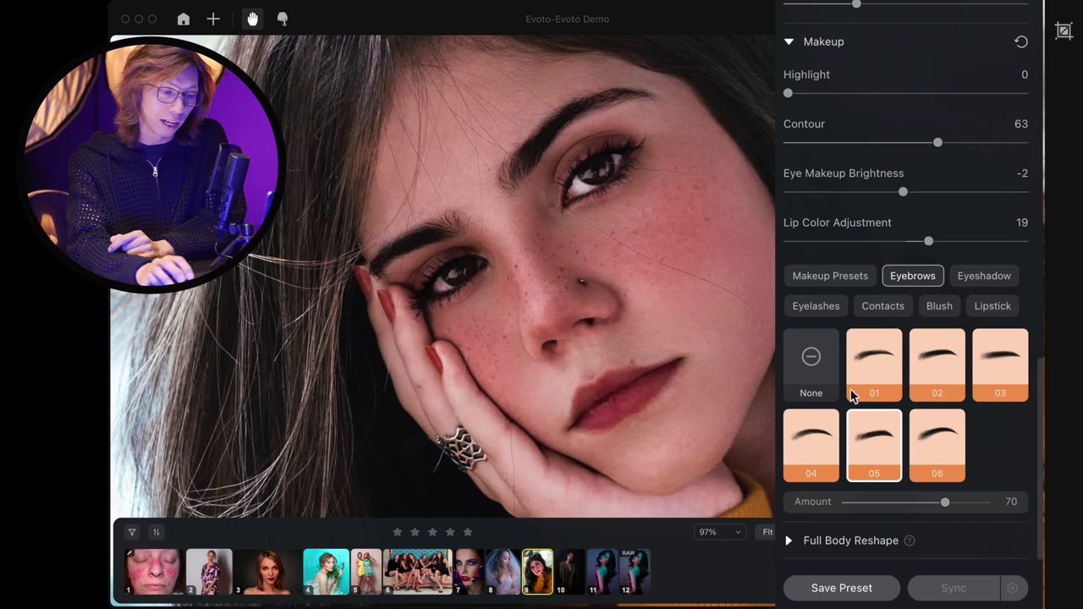
Try eyeshadow styles 01, 02 and 06, compare against None, and keep style 06 at Amount 70
{"action": "left_click", "coordinate": [990, 280]}
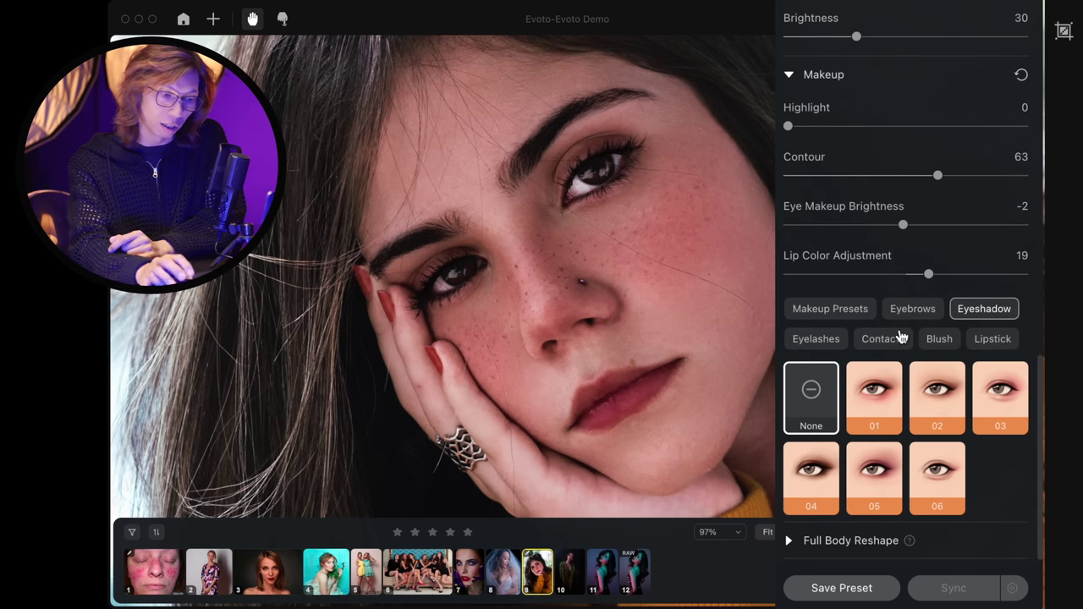
{"action": "left_click", "coordinate": [884, 410]}
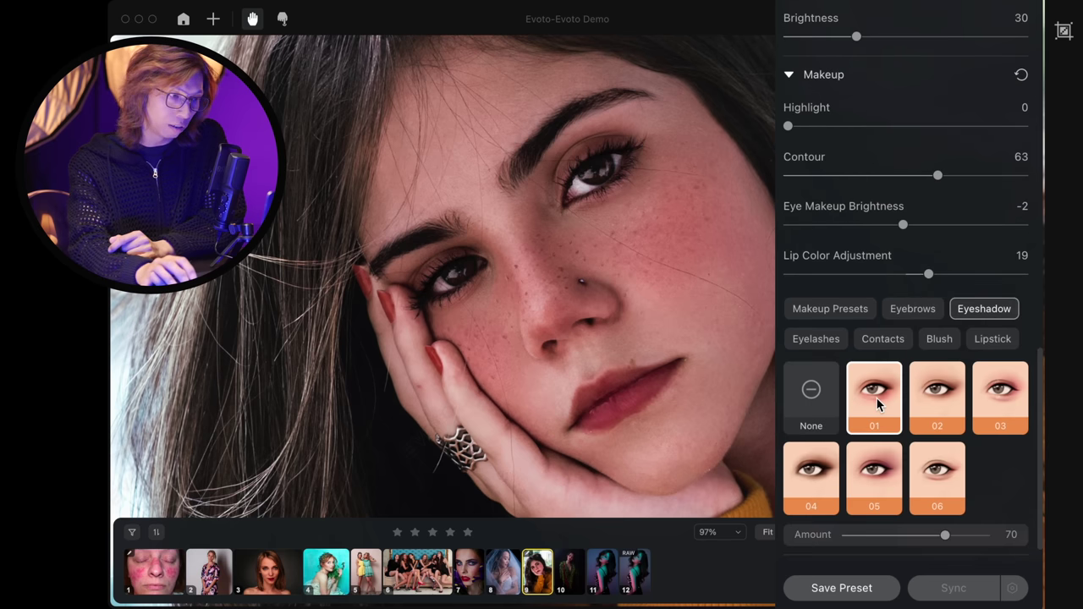
{"action": "left_click", "coordinate": [949, 395]}
{"action": "left_click", "coordinate": [928, 474]}
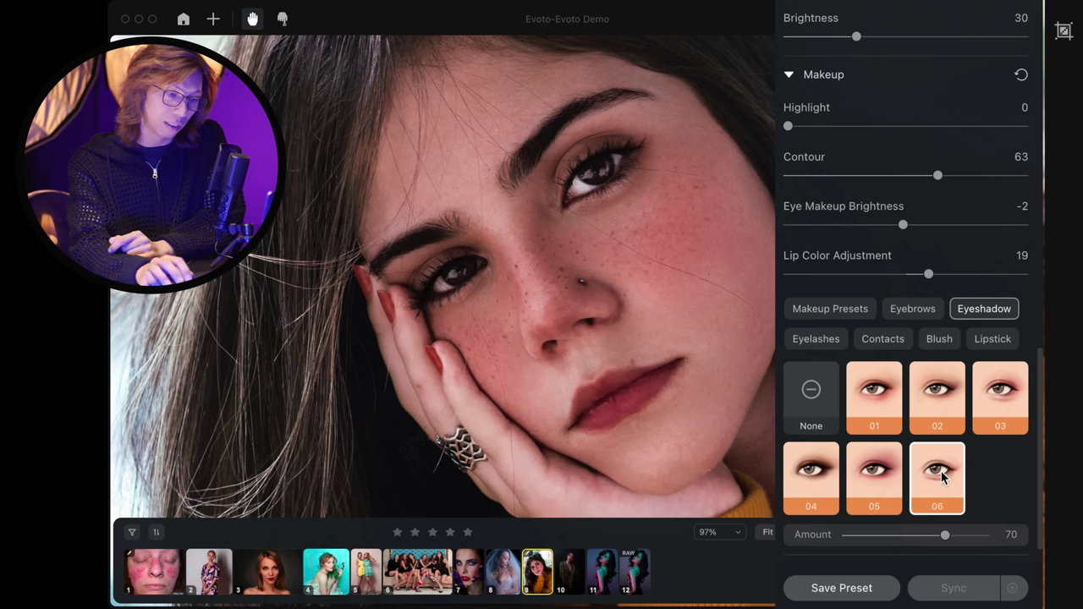
{"action": "left_click", "coordinate": [812, 404]}
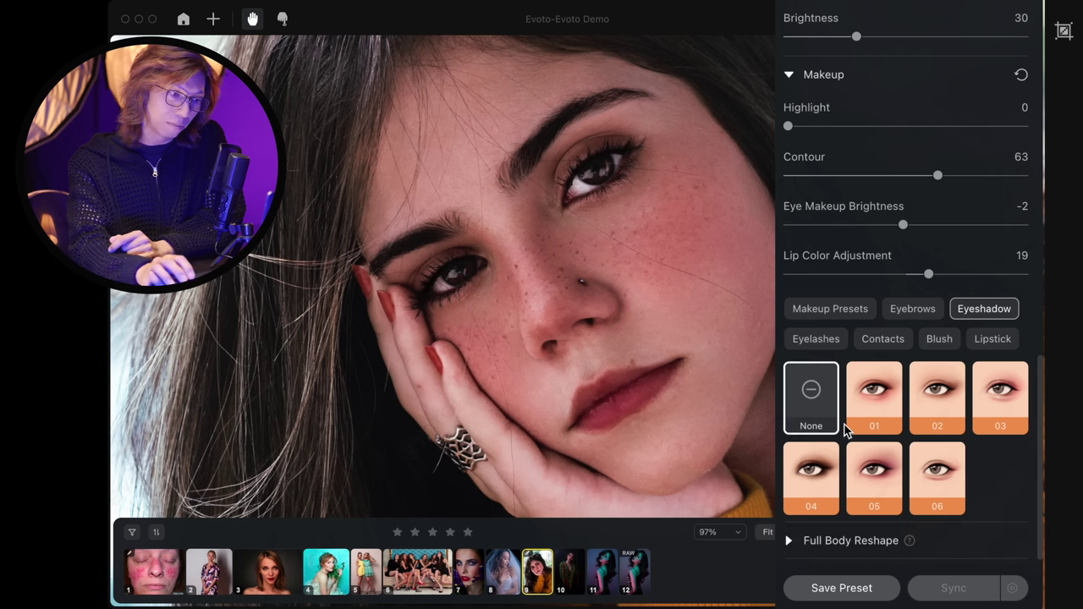
{"action": "left_click", "coordinate": [945, 475]}
{"action": "left_click", "coordinate": [811, 395]}
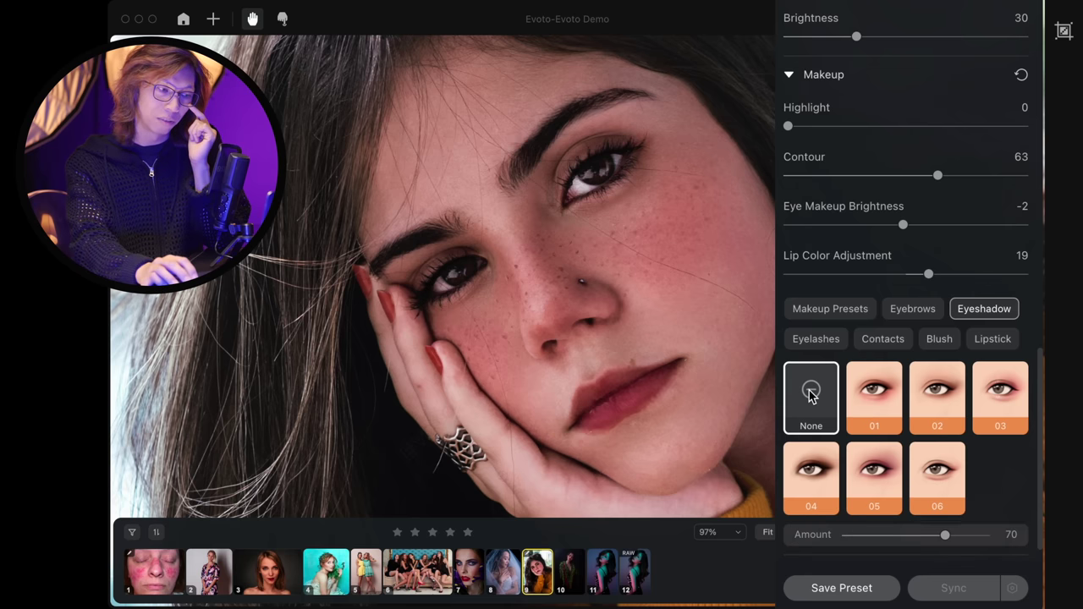
{"action": "left_click", "coordinate": [939, 492]}
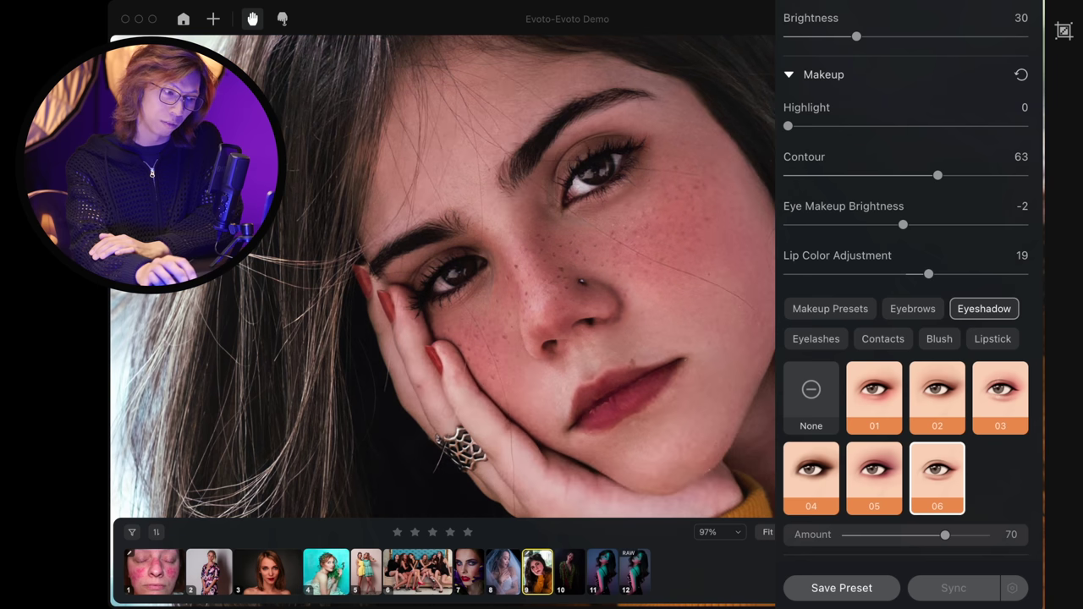
{"action": "left_click_drag", "start_coordinate": [732, 322], "coordinate": [699, 285]}
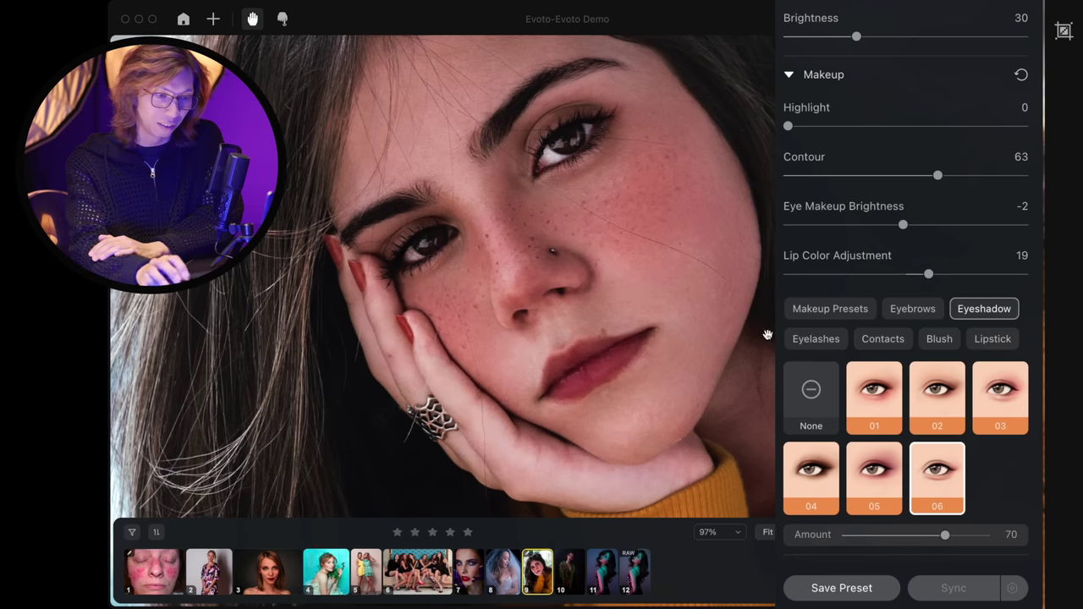
Try eyelash styles 02, 01, 05 and 06, leave eyelashes at None, and show the Contacts styles
{"action": "left_click", "coordinate": [816, 339]}
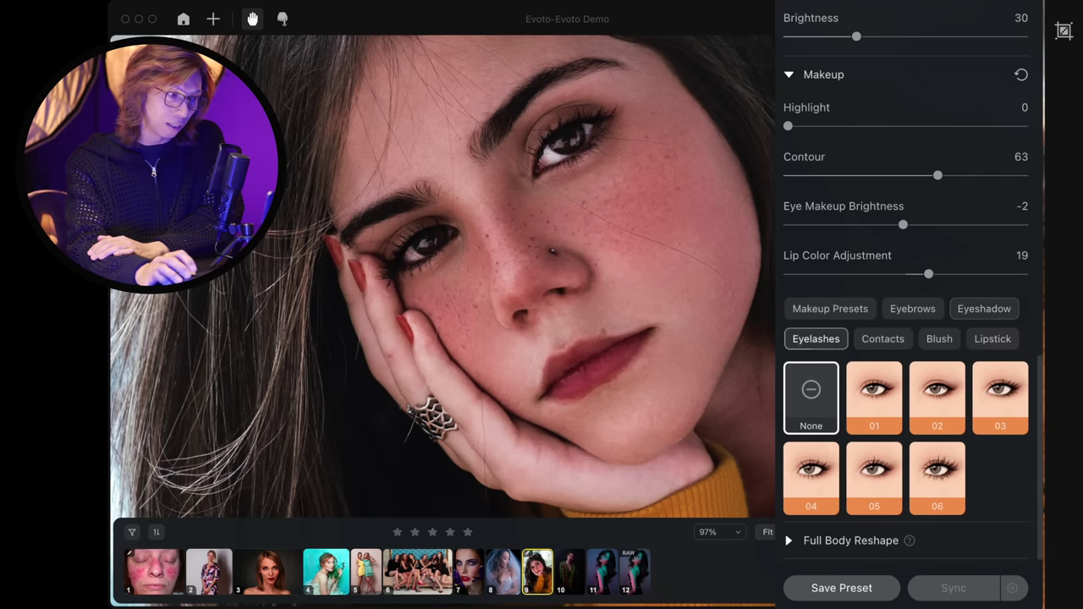
{"action": "left_click", "coordinate": [936, 396]}
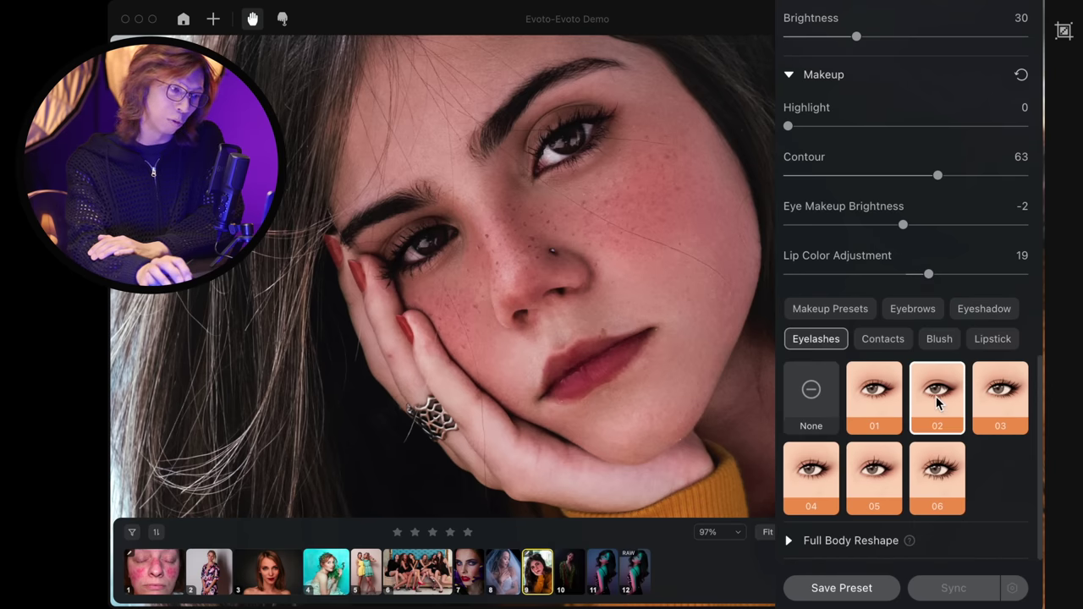
{"action": "left_click", "coordinate": [879, 418]}
{"action": "left_click", "coordinate": [887, 490]}
{"action": "left_click", "coordinate": [925, 480]}
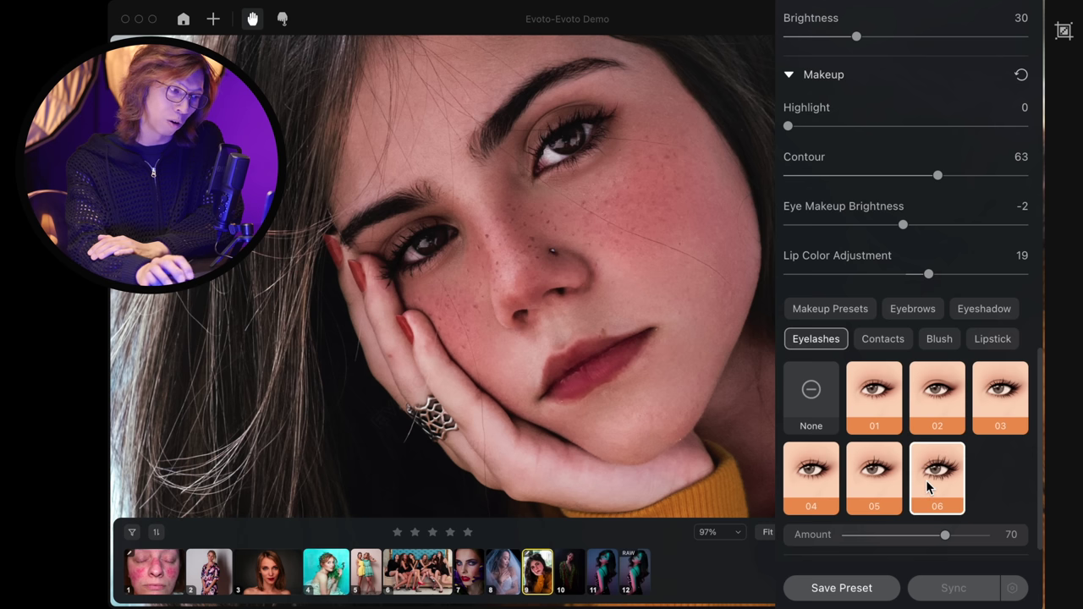
{"action": "left_click", "coordinate": [879, 402]}
{"action": "left_click", "coordinate": [810, 396]}
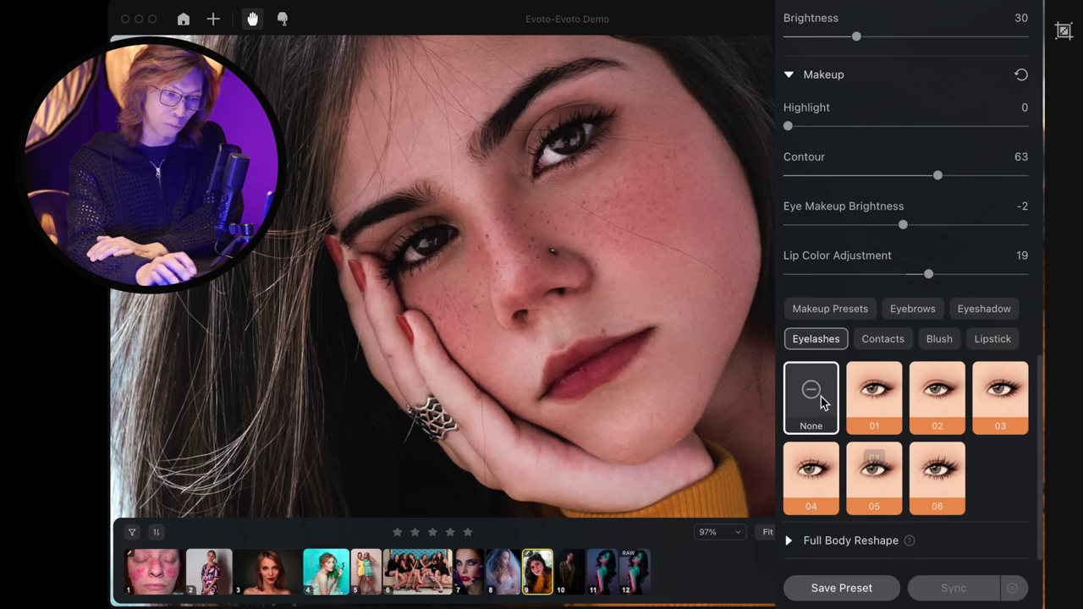
{"action": "left_click", "coordinate": [884, 345]}
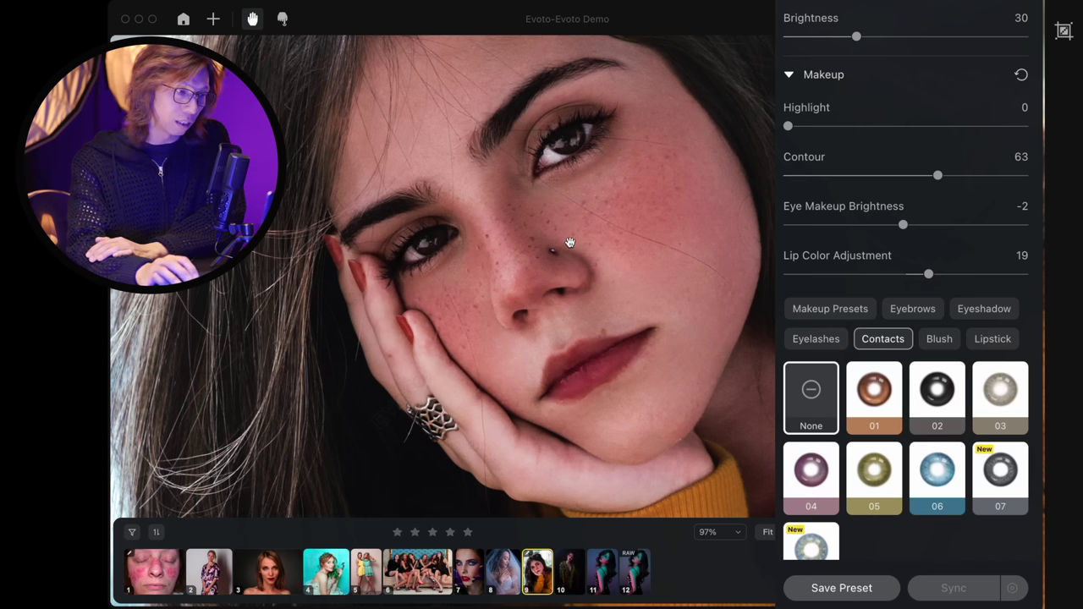
Try brown contact lens 01, dark lens 02 and grey lens 03 on the eyes
{"action": "scroll", "coordinate": [595, 249], "scroll_direction": "down", "scroll_amount": 2}
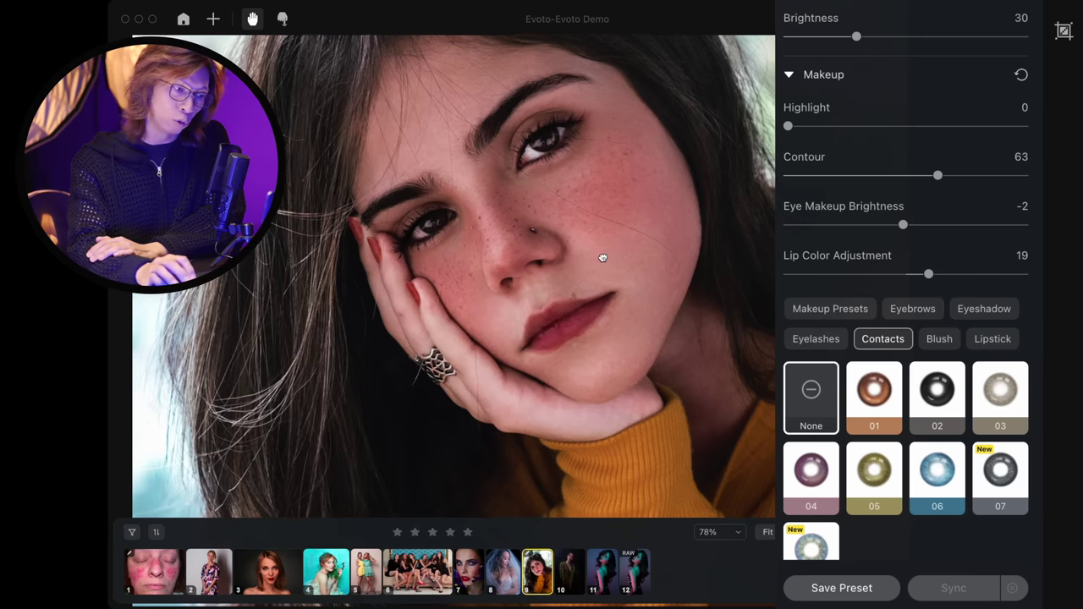
{"action": "scroll", "coordinate": [962, 459], "scroll_direction": "down", "scroll_amount": 3}
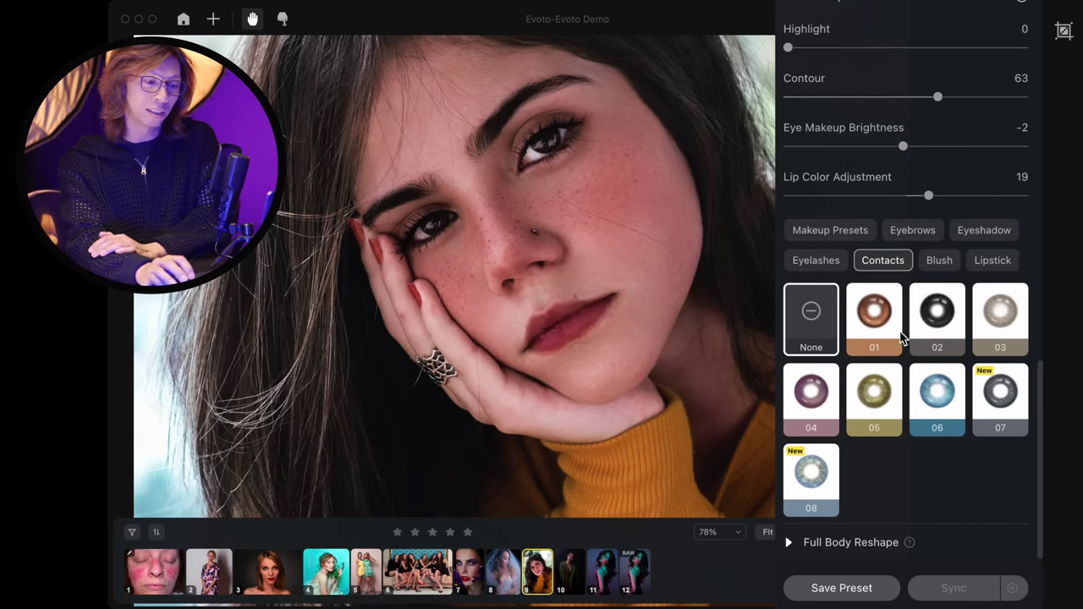
{"action": "left_click", "coordinate": [866, 318]}
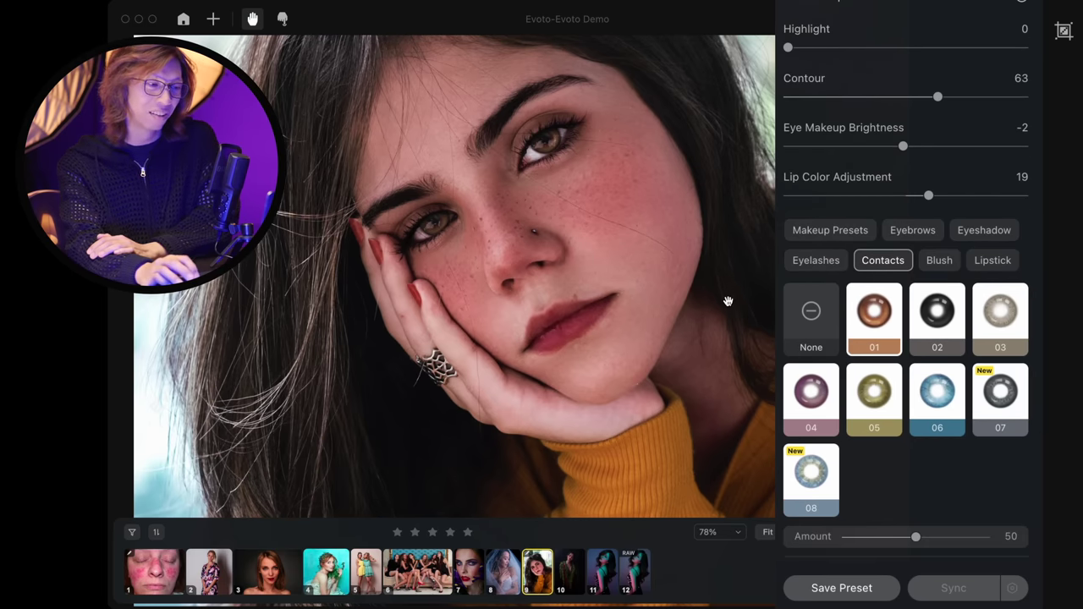
{"action": "scroll", "coordinate": [726, 305], "scroll_direction": "down", "scroll_amount": 1}
{"action": "scroll", "coordinate": [722, 303], "scroll_direction": "down", "scroll_amount": 1}
{"action": "left_click", "coordinate": [940, 318]}
{"action": "left_click", "coordinate": [999, 313]}
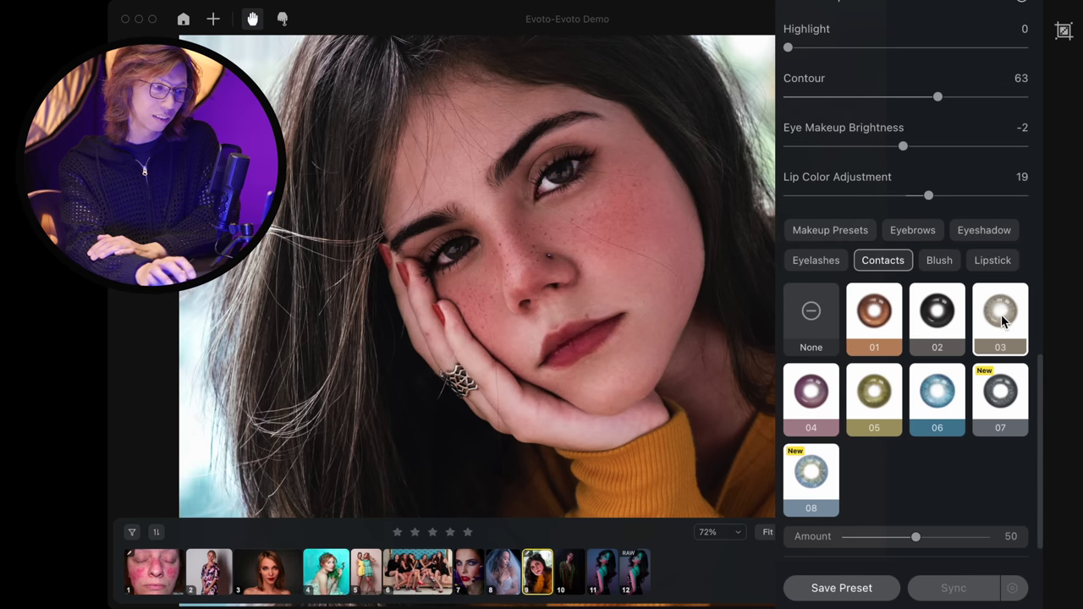
Try lenses 04, 05 and 07, keep grey-blue lens 08 at Amount 50, and compare with the original
{"action": "left_click", "coordinate": [816, 407]}
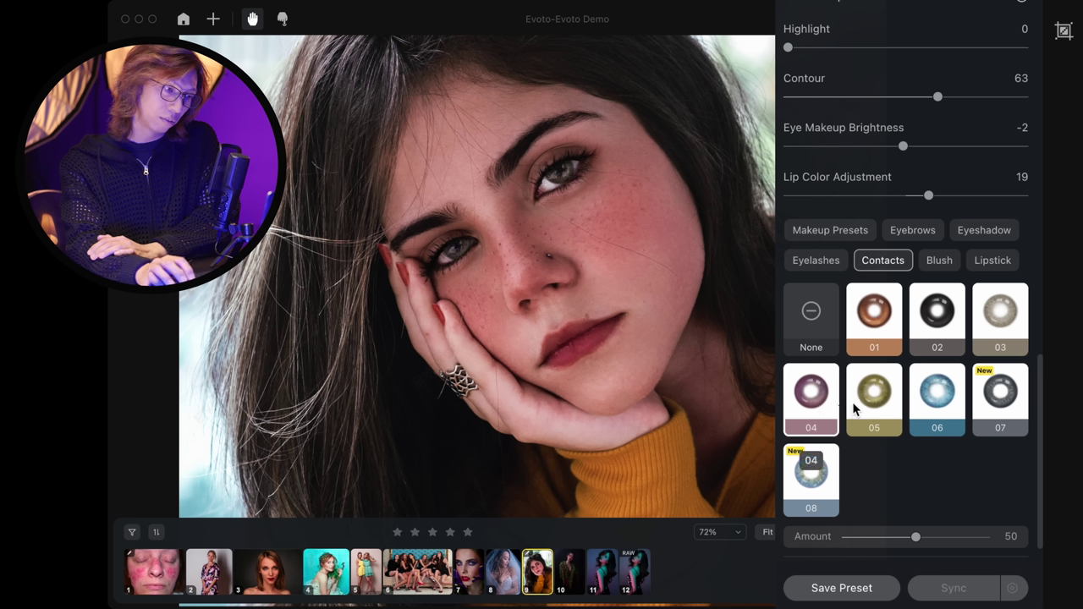
{"action": "left_click", "coordinate": [876, 410]}
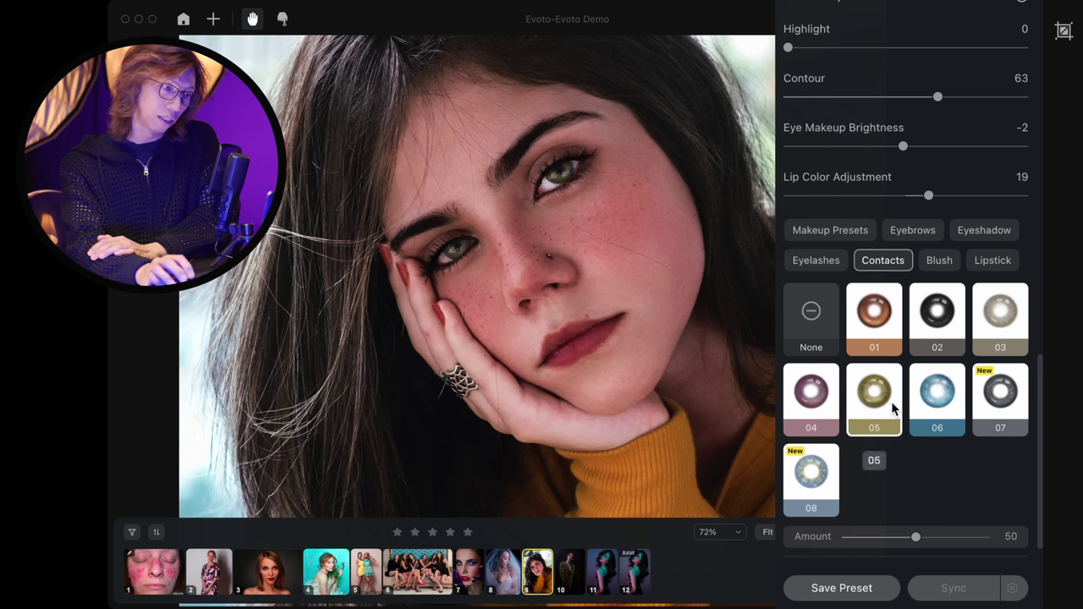
{"action": "left_click", "coordinate": [1006, 403]}
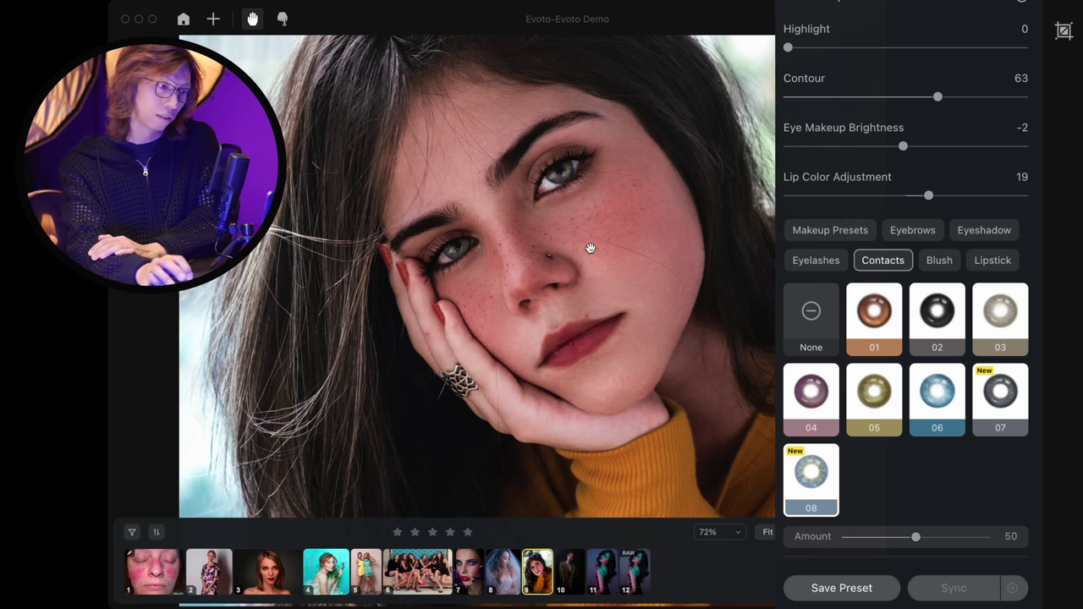
{"action": "scroll", "coordinate": [589, 248], "scroll_direction": "down", "scroll_amount": 3}
{"action": "scroll", "coordinate": [635, 299], "scroll_direction": "down", "scroll_amount": 2}
{"action": "scroll", "coordinate": [599, 261], "scroll_direction": "down", "scroll_amount": 2}
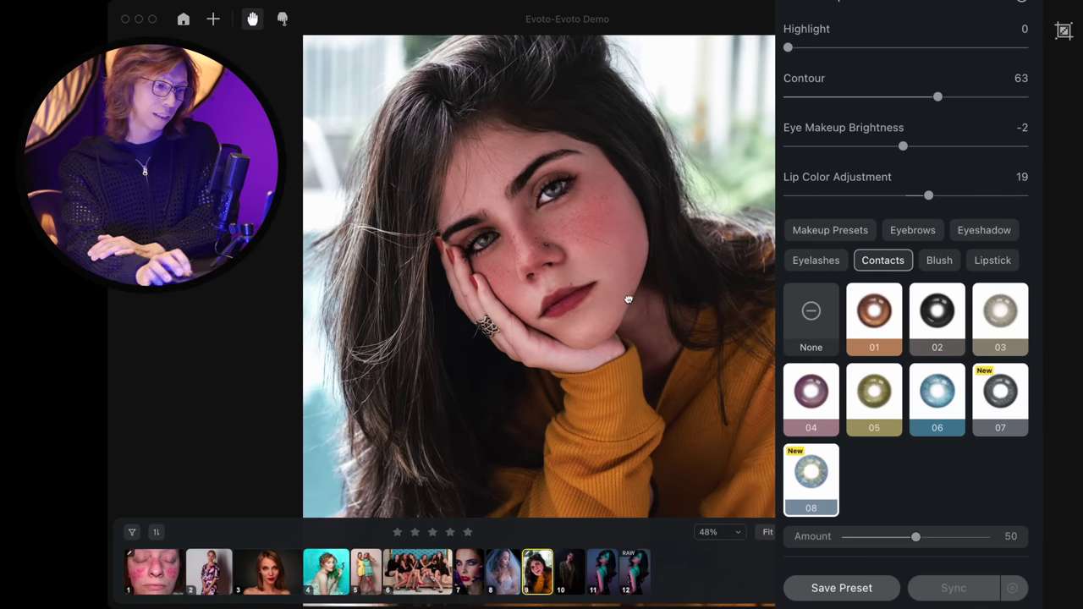
{"action": "key", "text": "backslash"}
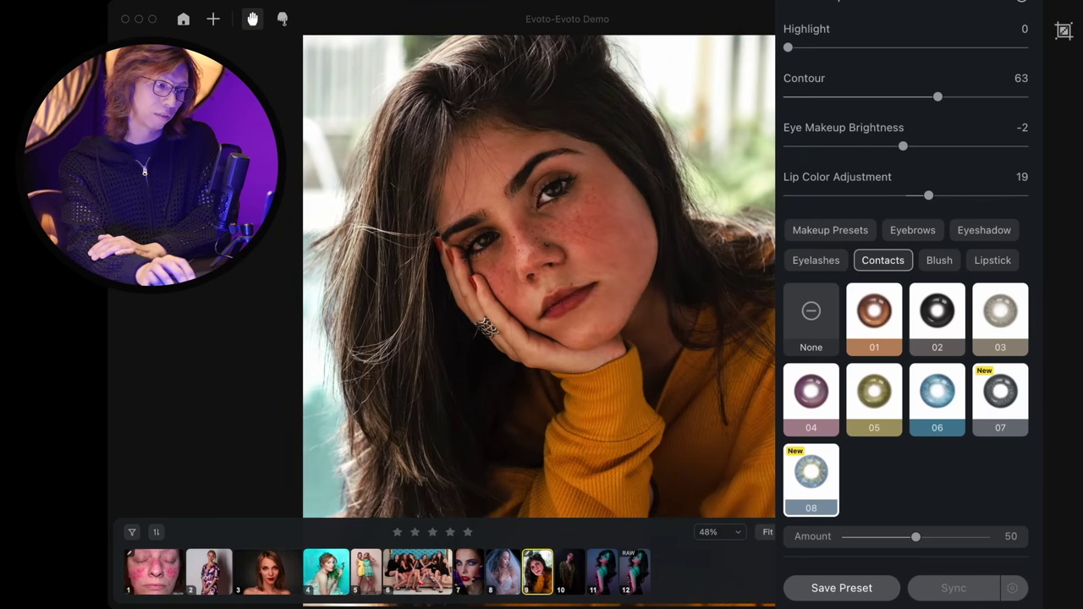
{"action": "key", "text": "backslash"}
{"action": "key", "text": "backslash"}
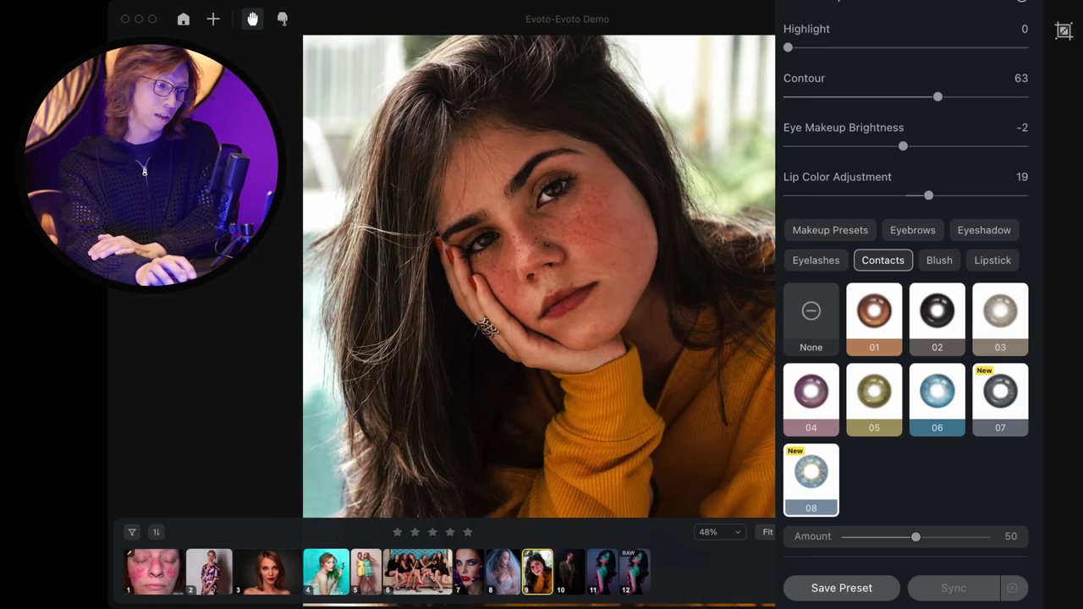
{"action": "key", "text": "backslash"}
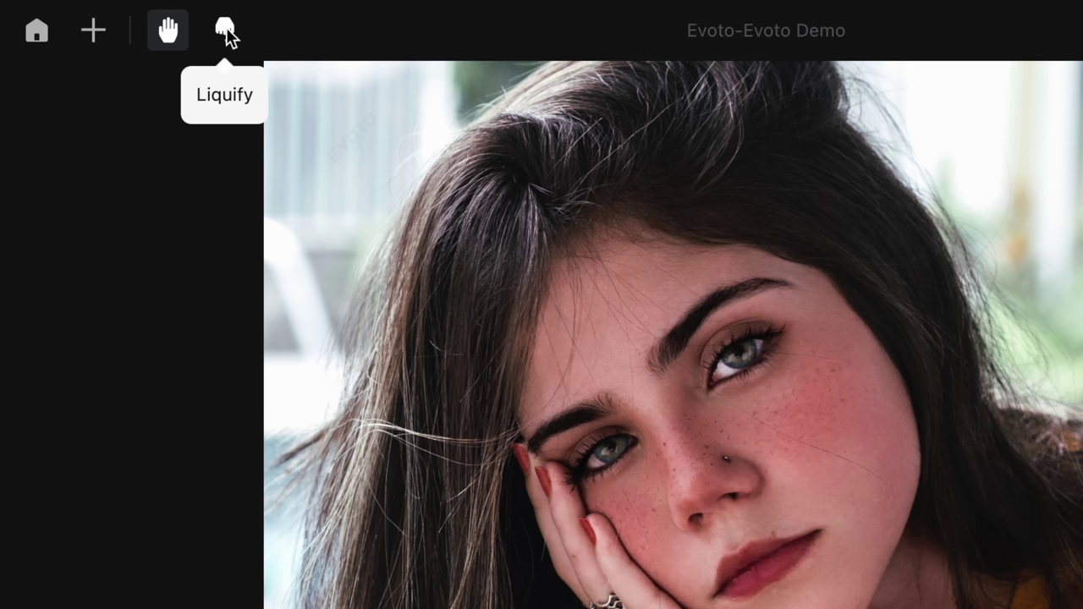
Reshape the cheek outline with the Liquify brush at Pressure 30, then commit the edits
{"action": "left_click", "coordinate": [225, 29]}
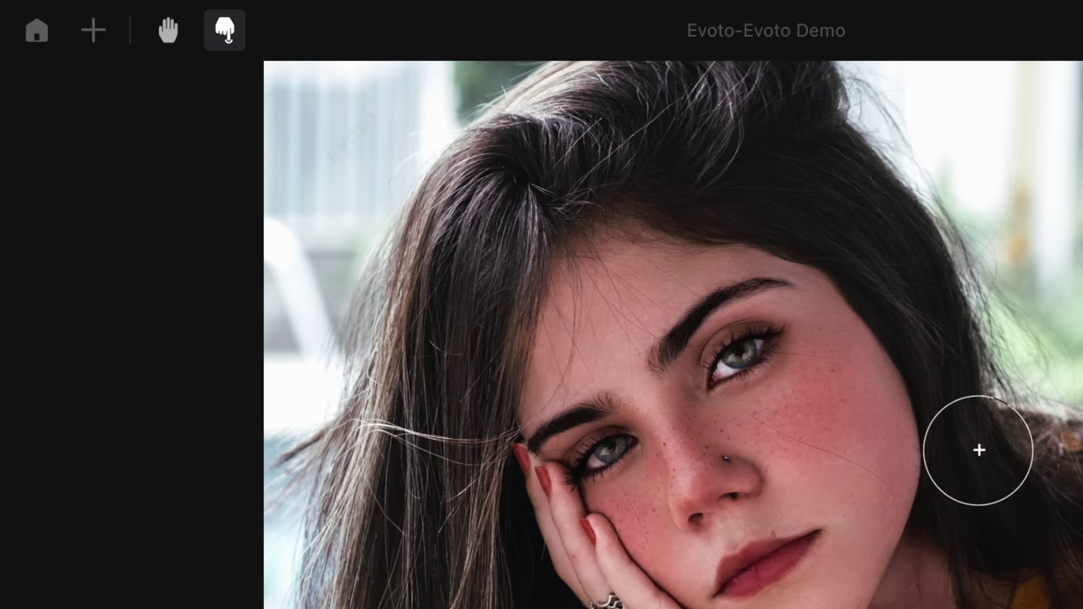
{"action": "key", "text": "bracketright"}
{"action": "key", "text": "bracketright"}
{"action": "key", "text": "bracketright"}
{"action": "key", "text": "bracketright"}
{"action": "key", "text": "bracketright"}
{"action": "key", "text": "bracketright"}
{"action": "key", "text": "bracketright"}
{"action": "key", "text": "bracketright"}
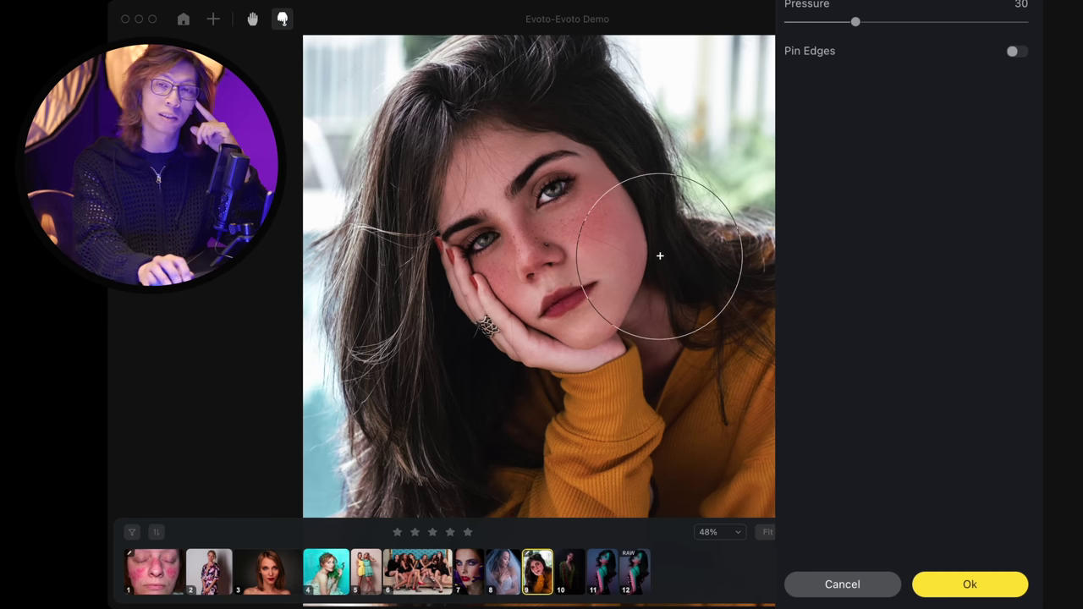
{"action": "left_click", "coordinate": [972, 585]}
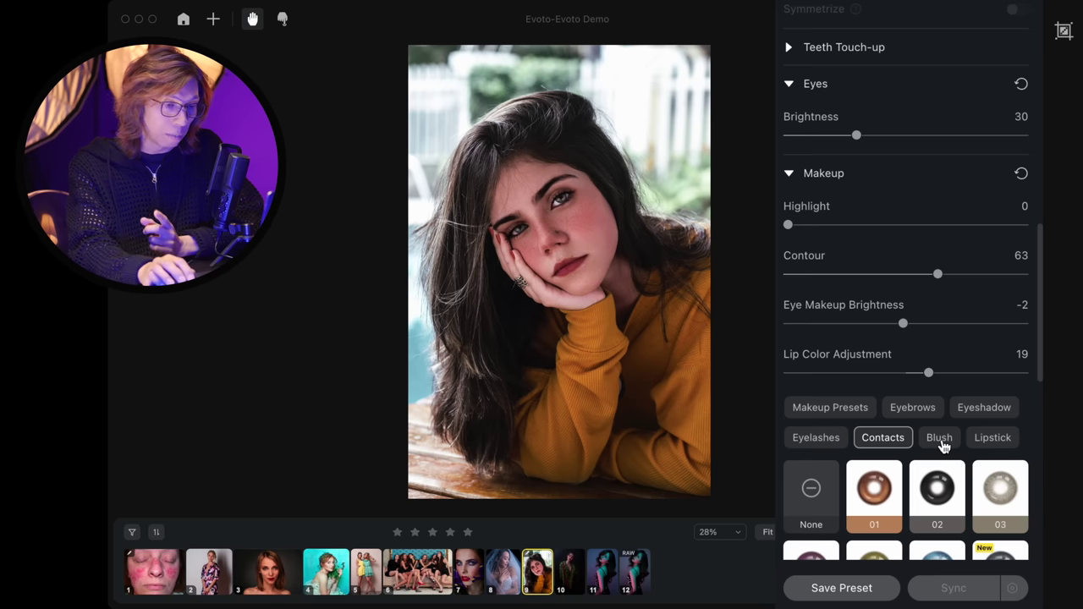
Compare blush styles 06, 03 and 04 against style 02, settling on blush style 02
{"action": "left_click", "coordinate": [941, 439]}
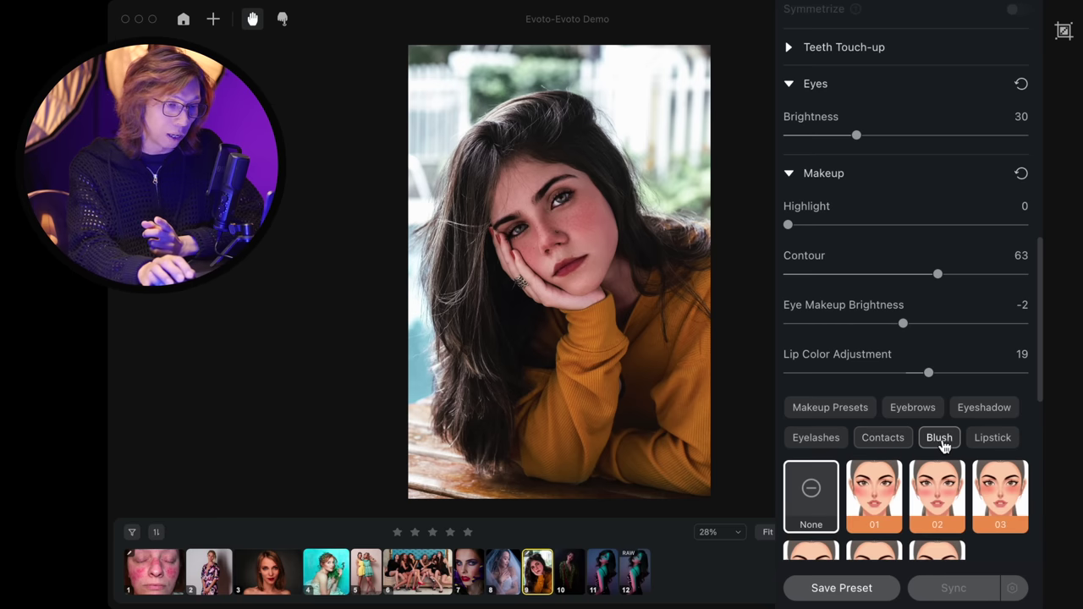
{"action": "scroll", "coordinate": [952, 474], "scroll_direction": "down", "scroll_amount": 1}
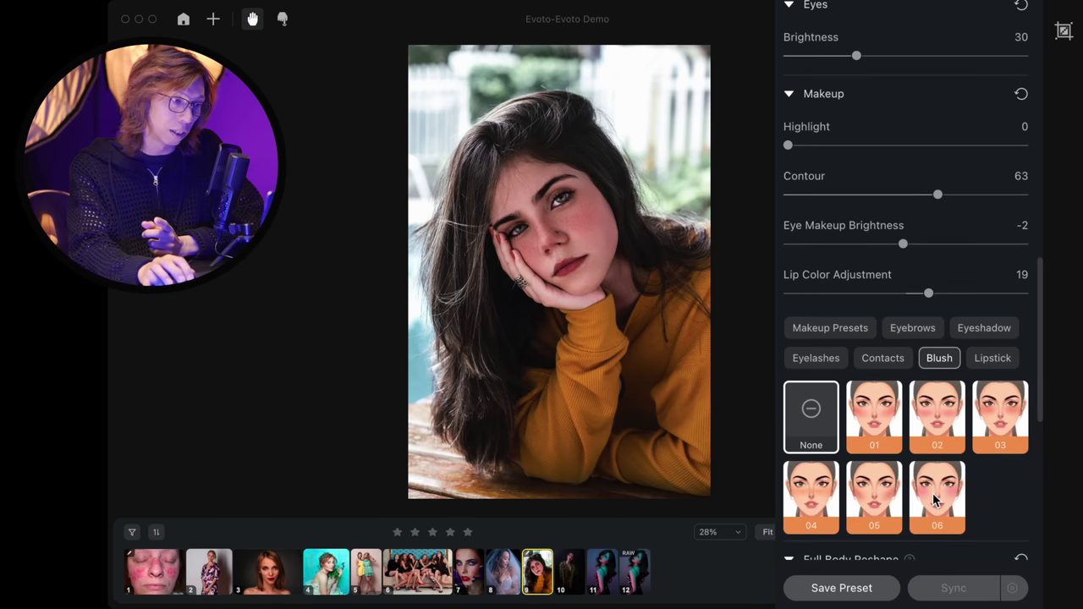
{"action": "left_click", "coordinate": [932, 493]}
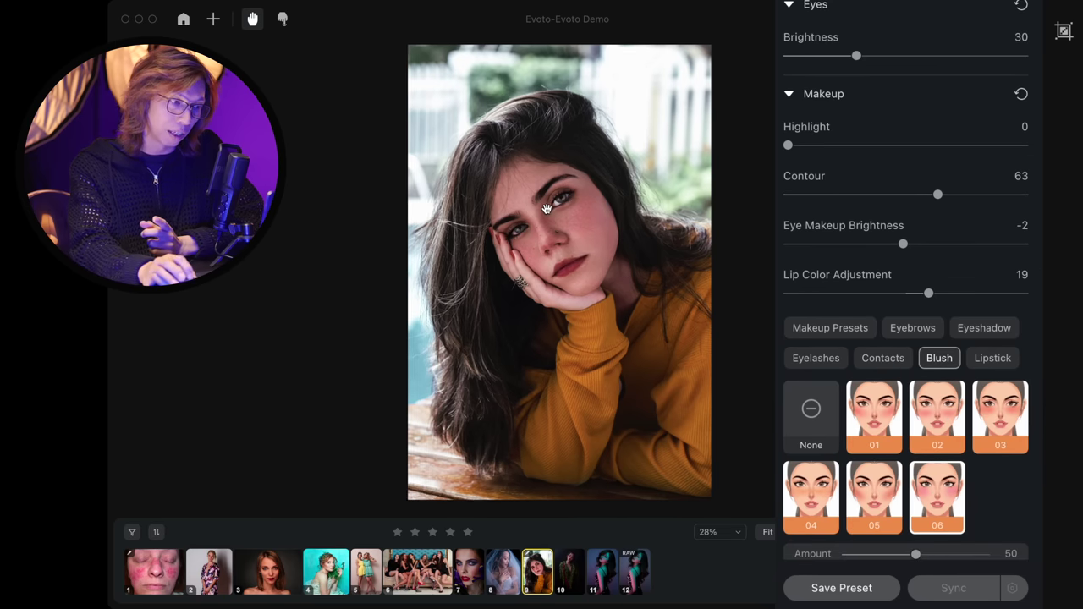
{"action": "left_click", "coordinate": [930, 419]}
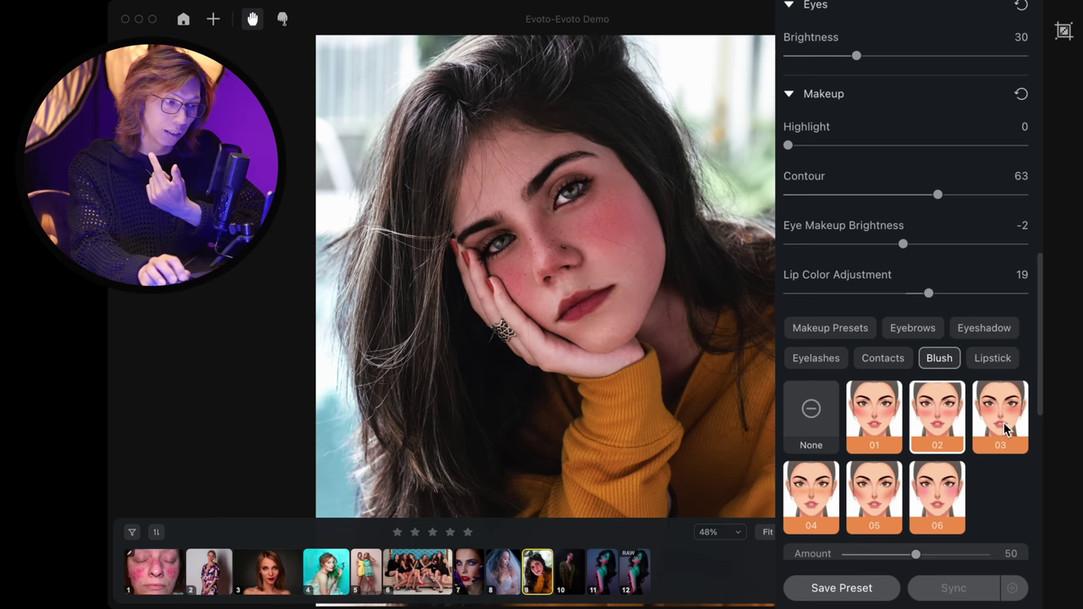
{"action": "key", "text": "backslash"}
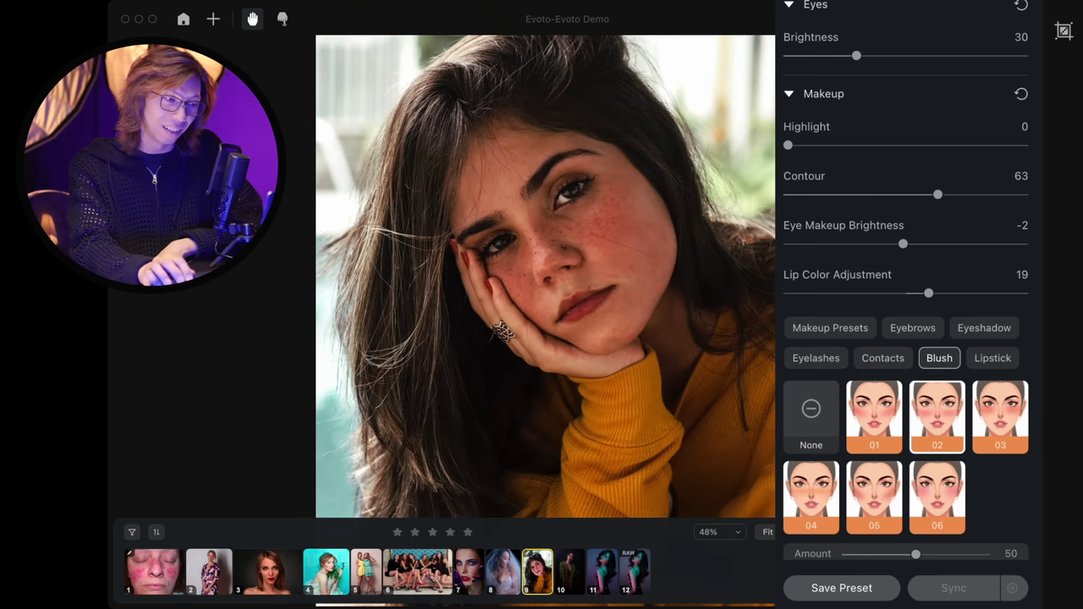
{"action": "key", "text": "backslash"}
{"action": "key", "text": "backslash"}
{"action": "left_click", "coordinate": [1001, 423]}
{"action": "left_click", "coordinate": [936, 423]}
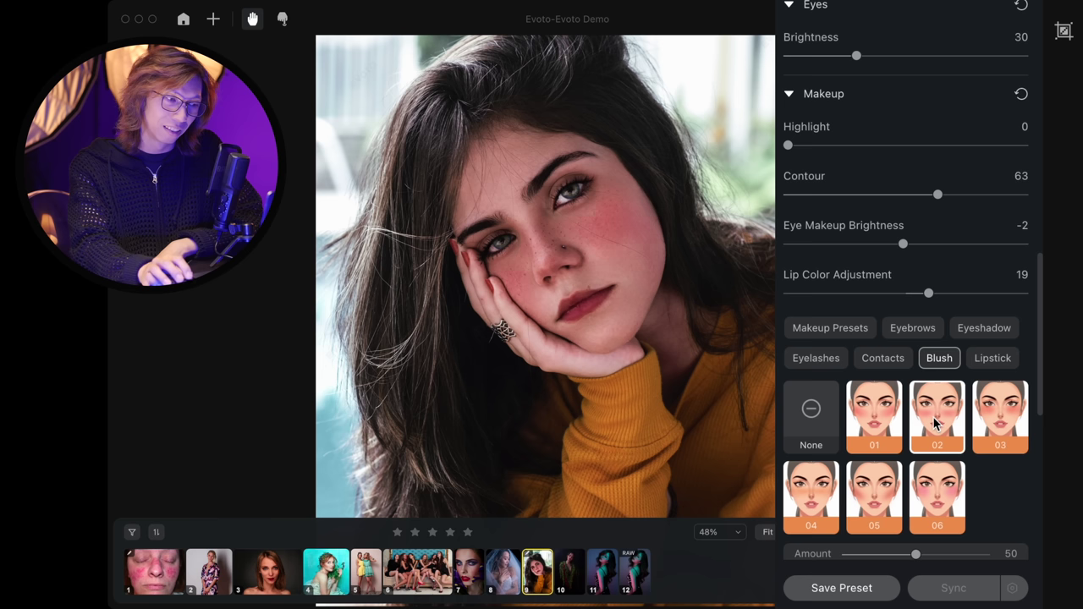
{"action": "left_click", "coordinate": [811, 501]}
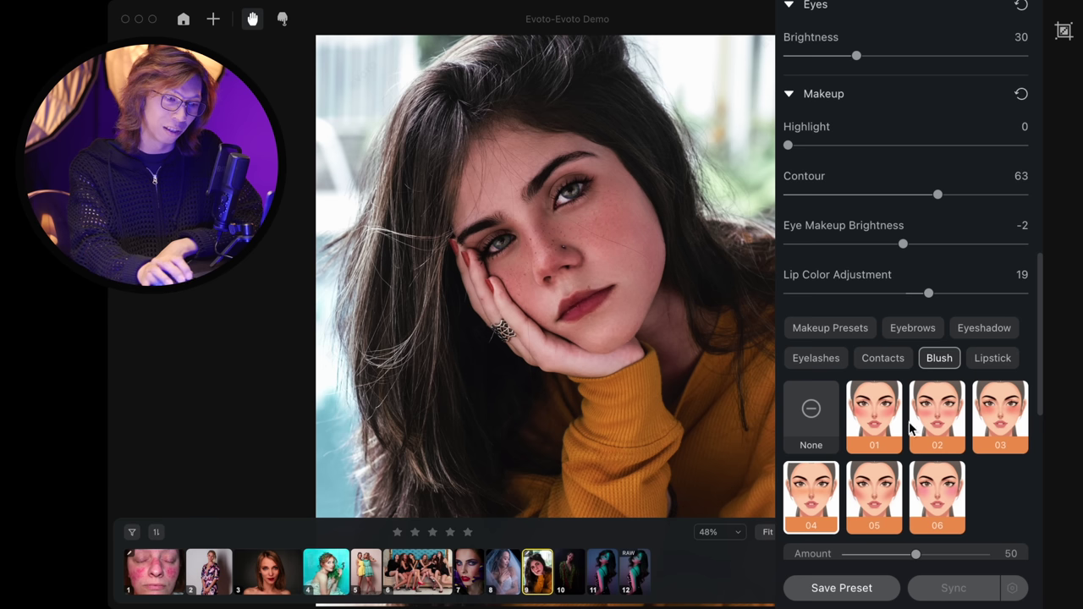
{"action": "left_click", "coordinate": [943, 423]}
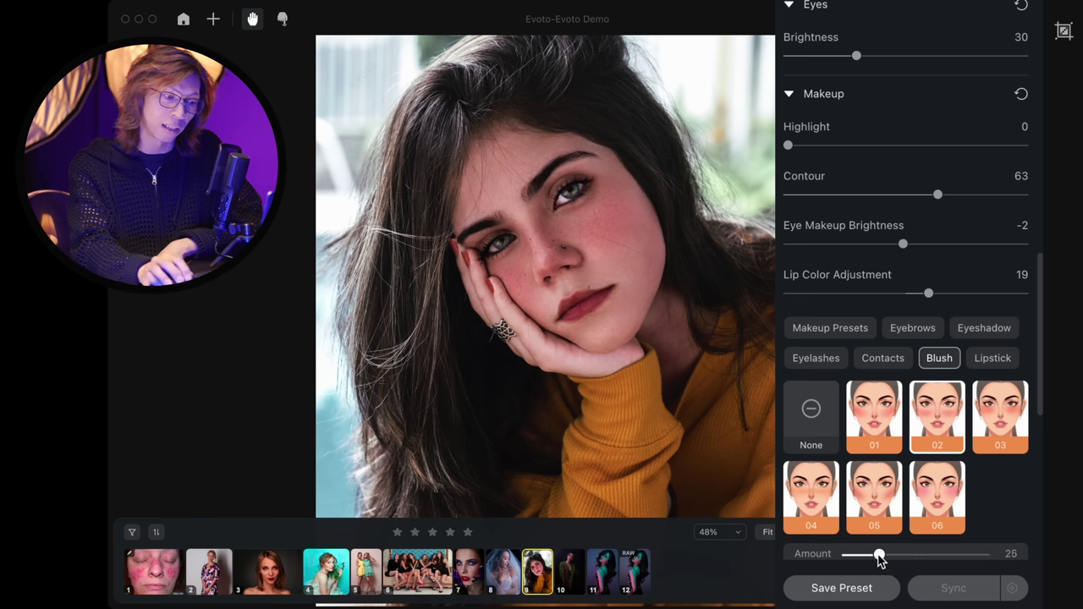
Reduce the blush Amount to 26 and compare the result against the original photo
{"action": "left_click_drag", "start_coordinate": [880, 559], "coordinate": [881, 556]}
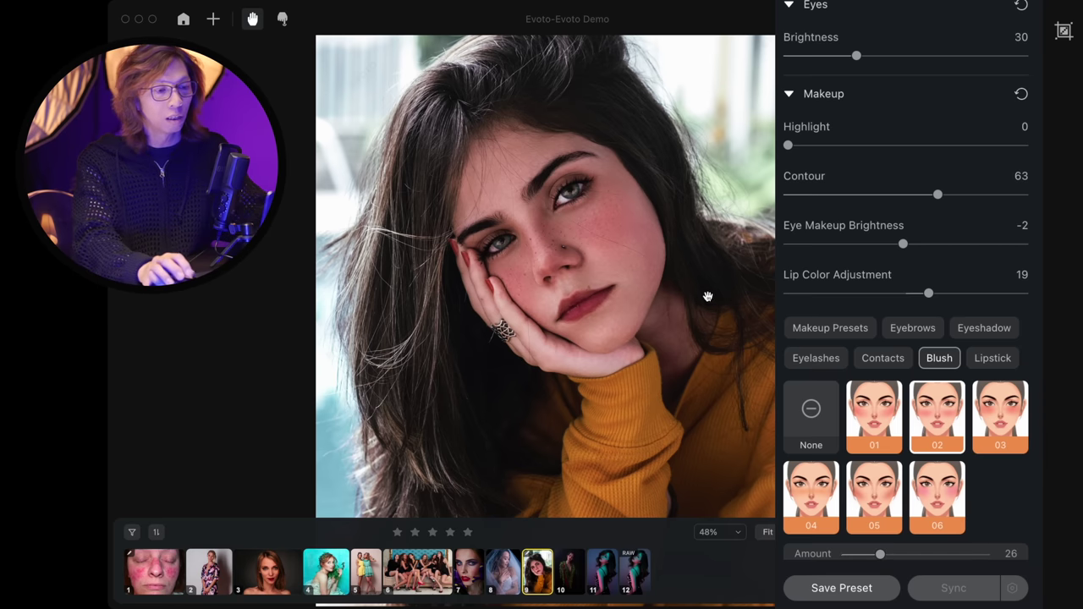
{"action": "scroll", "coordinate": [684, 243], "scroll_direction": "down", "scroll_amount": 3}
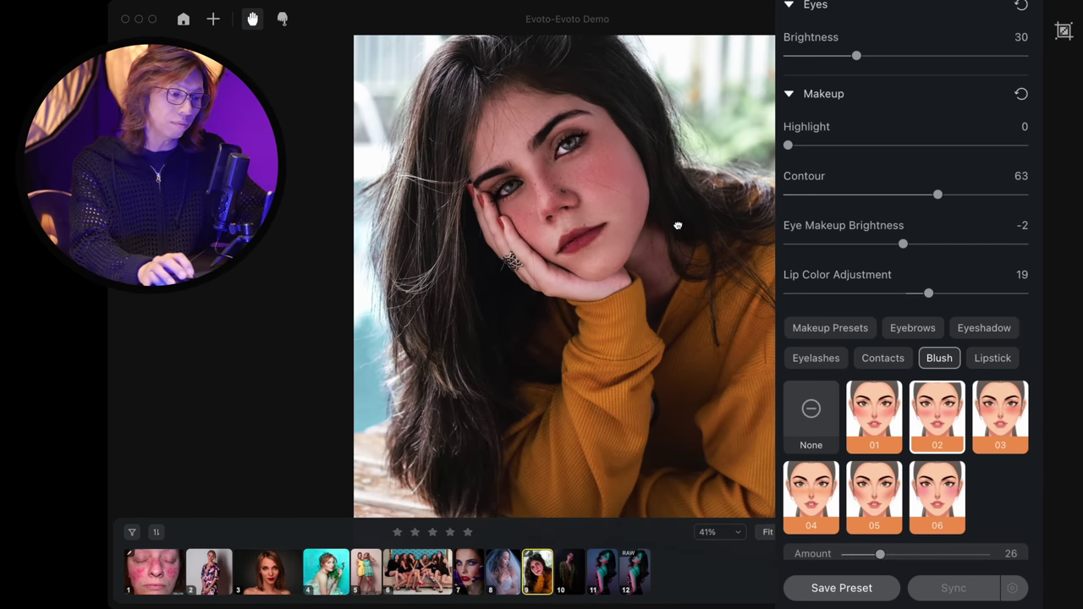
{"action": "key", "text": "backslash"}
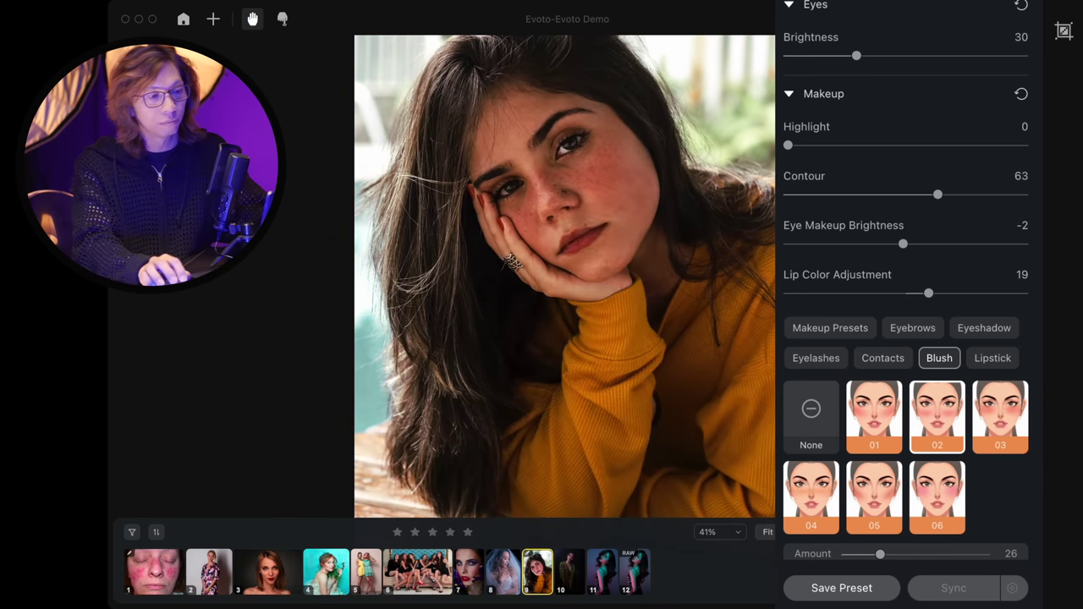
{"action": "key", "text": "backslash"}
{"action": "key", "text": "backslash"}
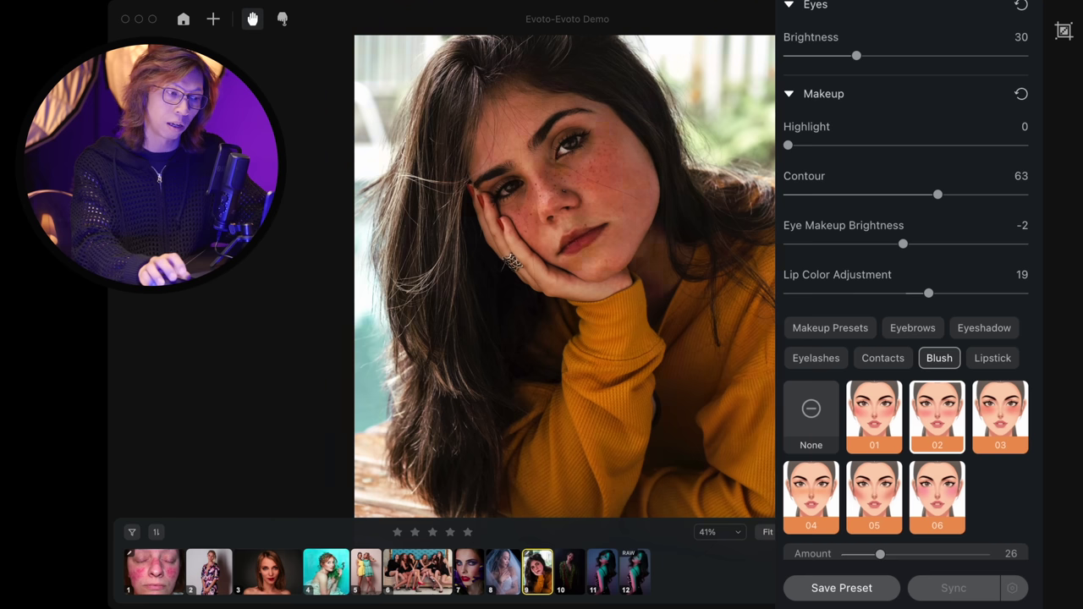
{"action": "key", "text": "backslash"}
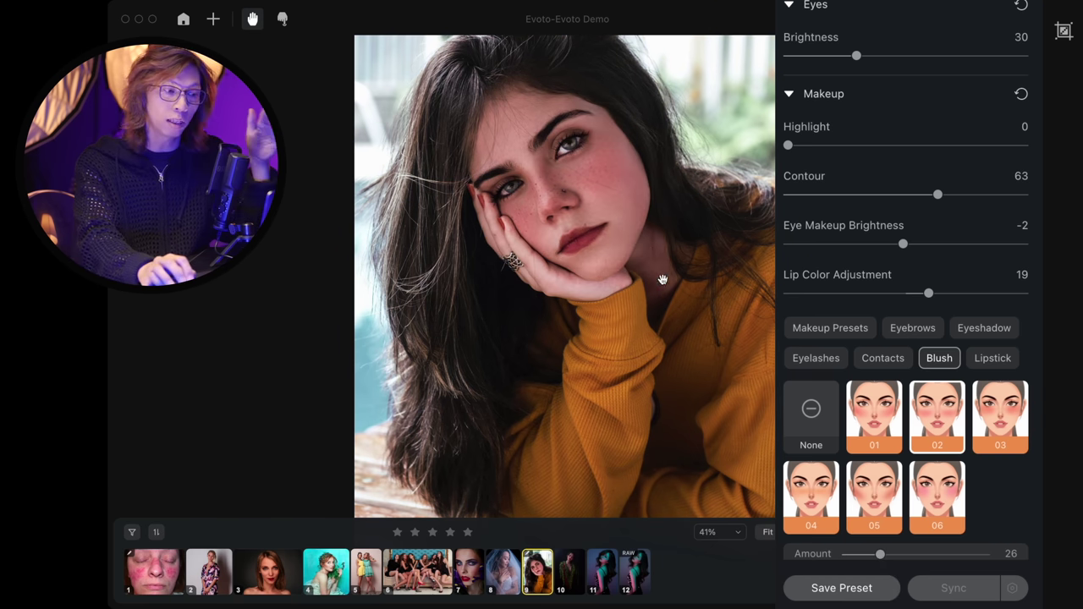
{"action": "left_click_drag", "start_coordinate": [657, 285], "coordinate": [659, 308]}
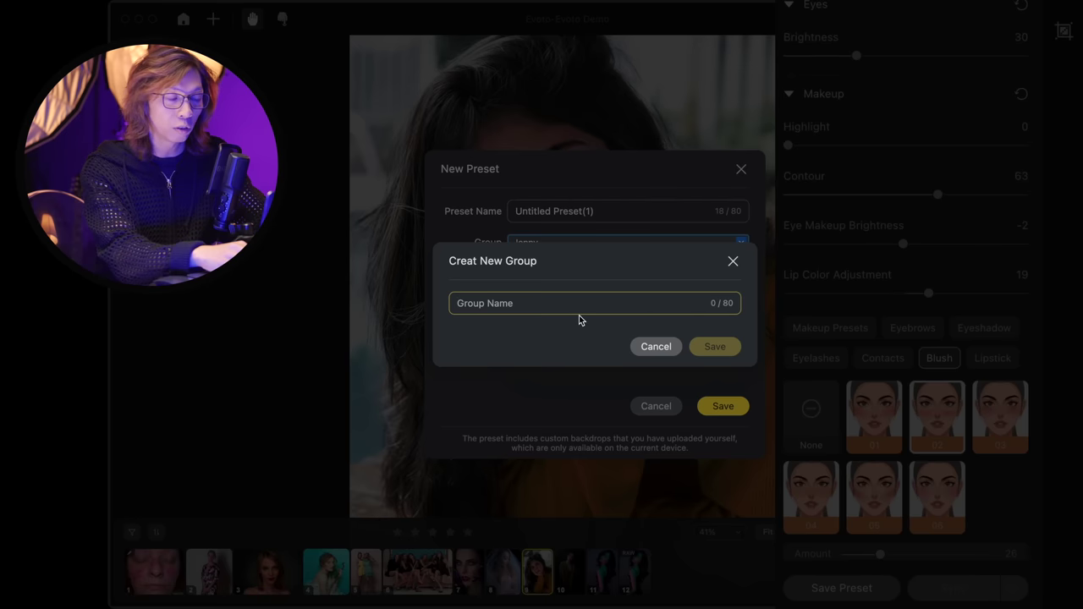
Create a new preset group named Girl 1
{"action": "type", "text": "Demo"}
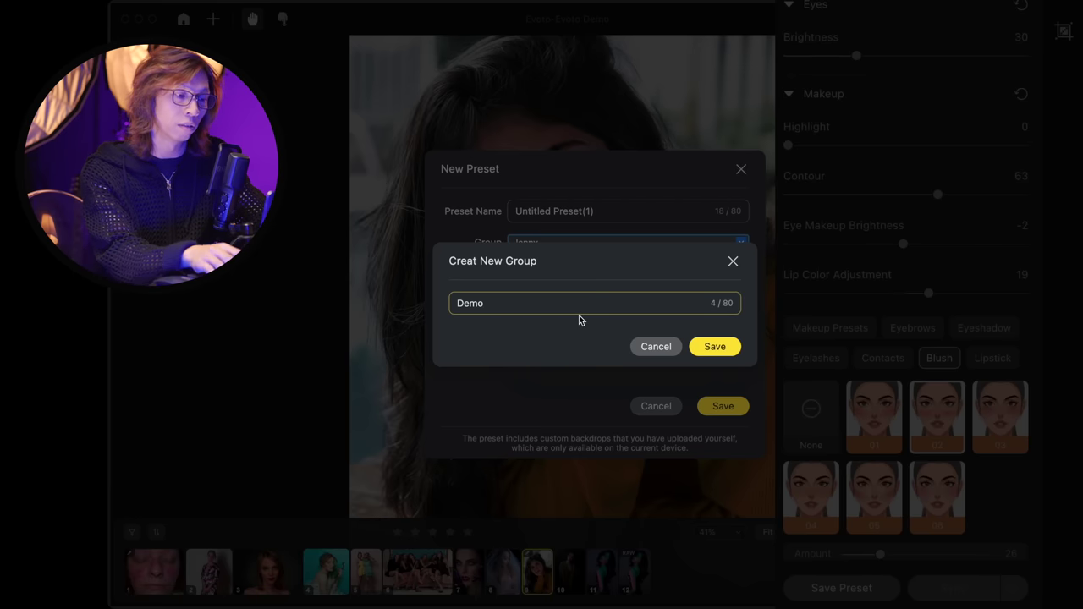
{"action": "key", "text": "BackSpace"}
{"action": "key", "text": "BackSpace"}
{"action": "key", "text": "BackSpace"}
{"action": "type", "text": "Girl 1"}
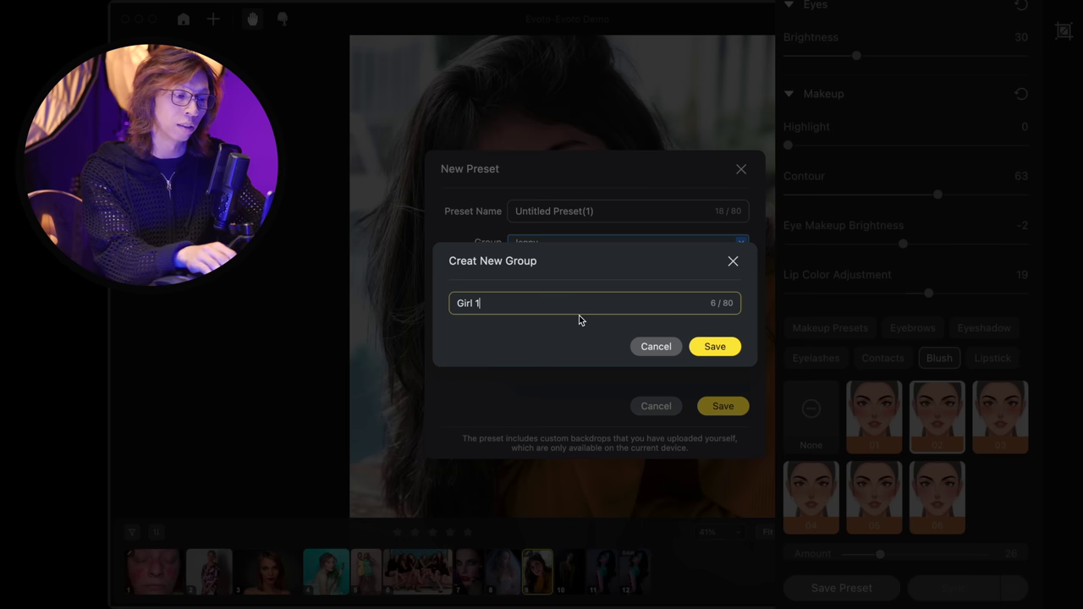
{"action": "key", "text": "Return"}
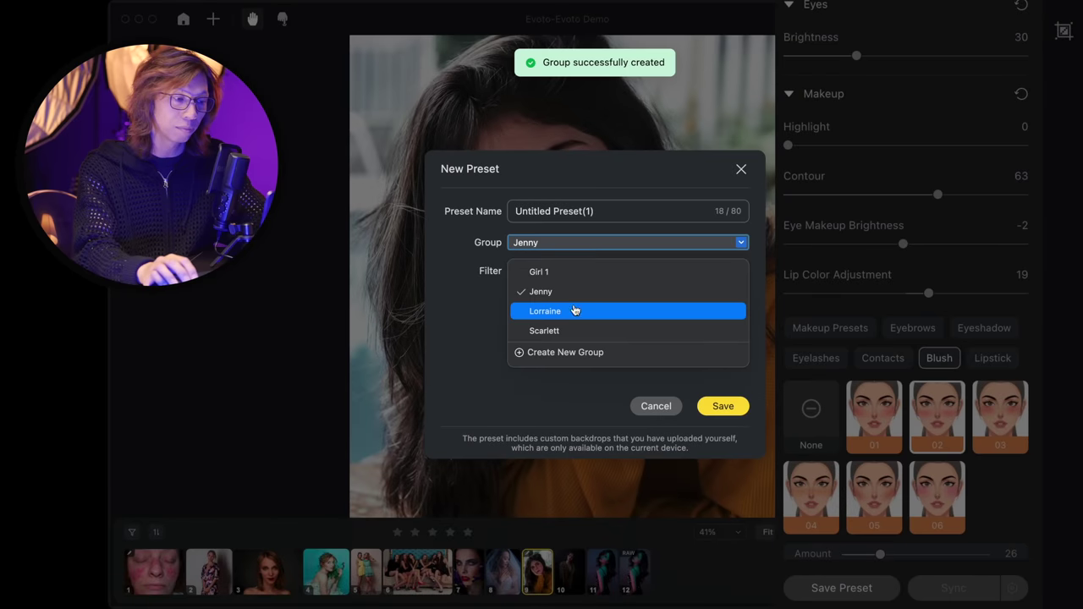
File the preset under Girl 1, rename it 01, and save it
{"action": "left_click", "coordinate": [555, 273]}
{"action": "left_click", "coordinate": [593, 214]}
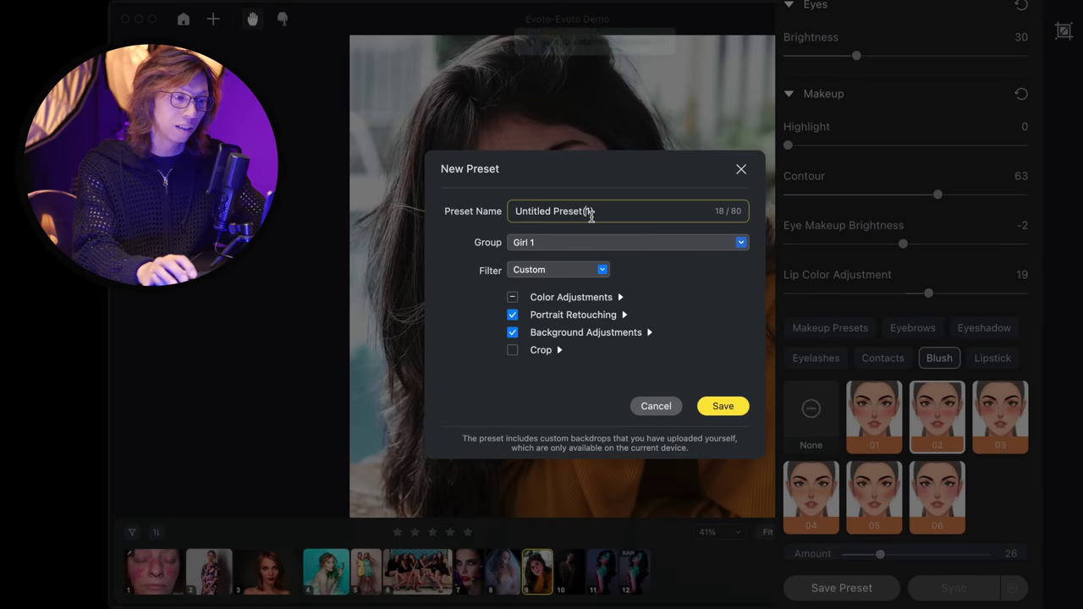
{"action": "key", "text": "super+a"}
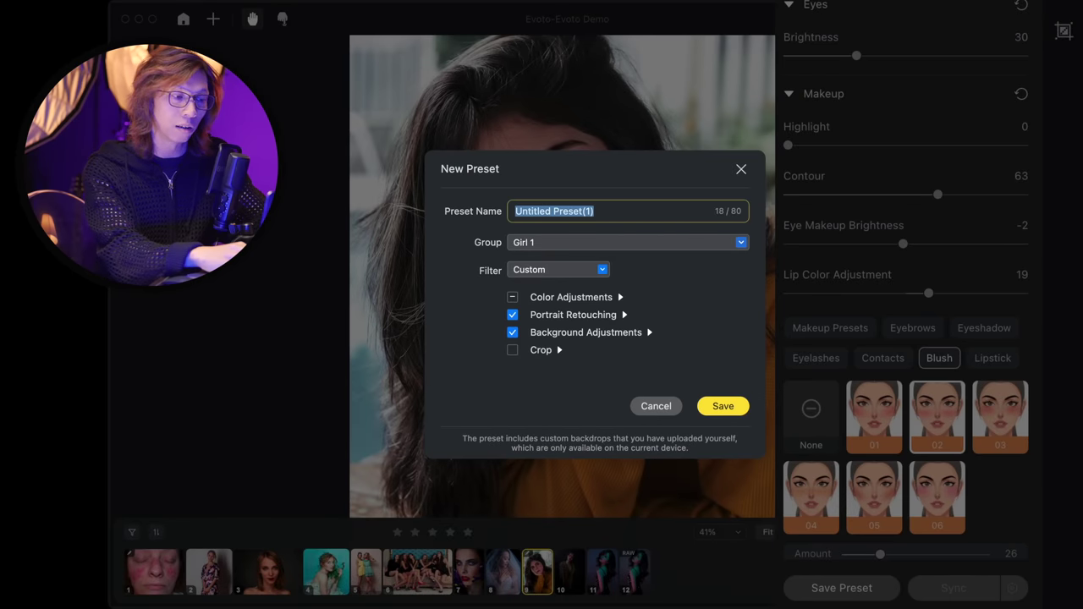
{"action": "type", "text": "G"}
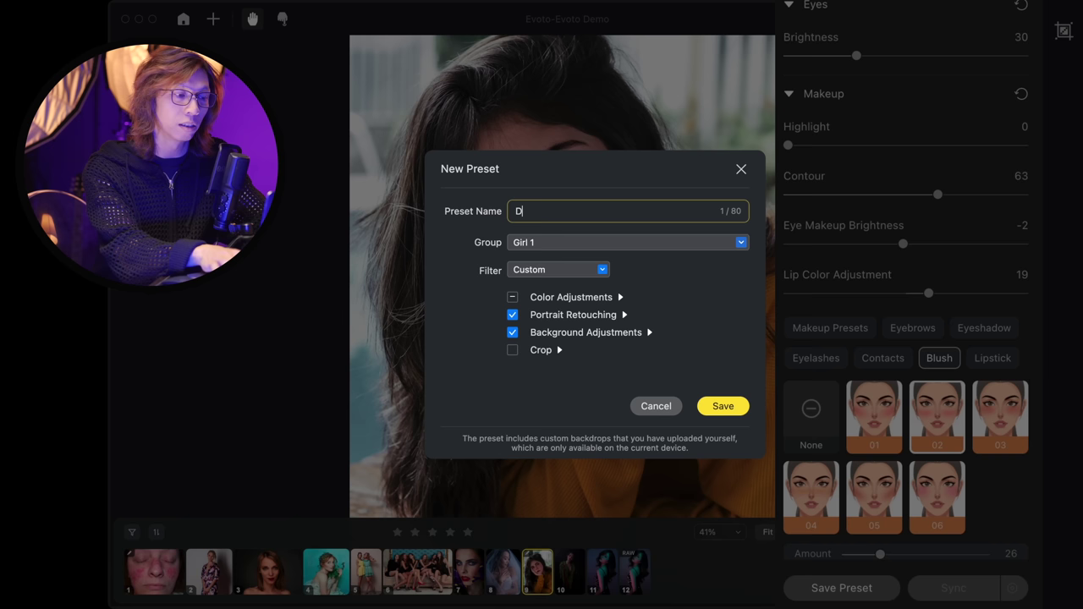
{"action": "key", "text": "BackSpace"}
{"action": "type", "text": "01"}
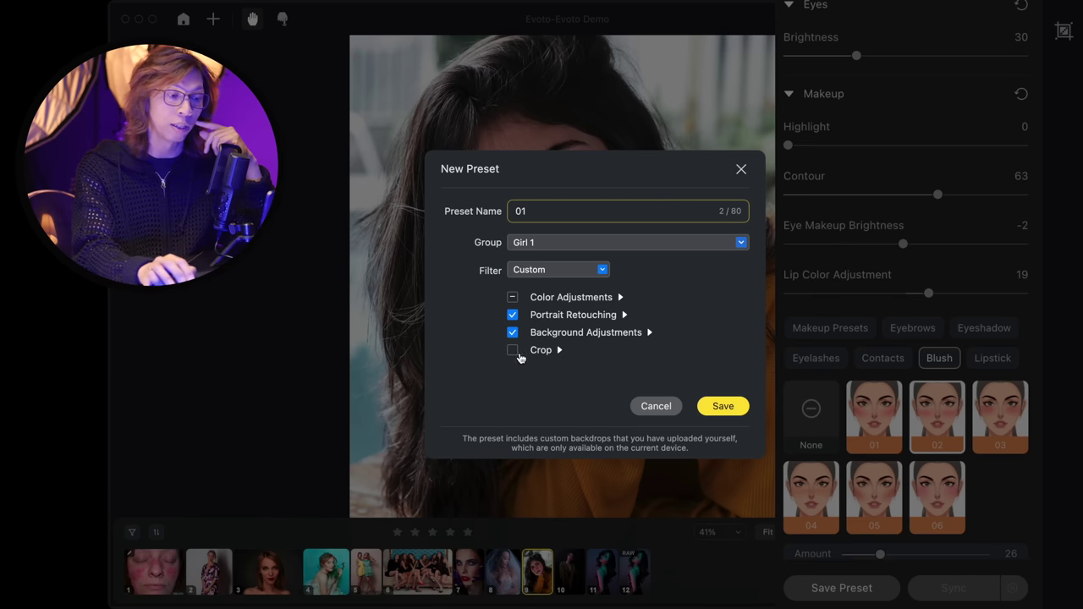
{"action": "left_click", "coordinate": [728, 406]}
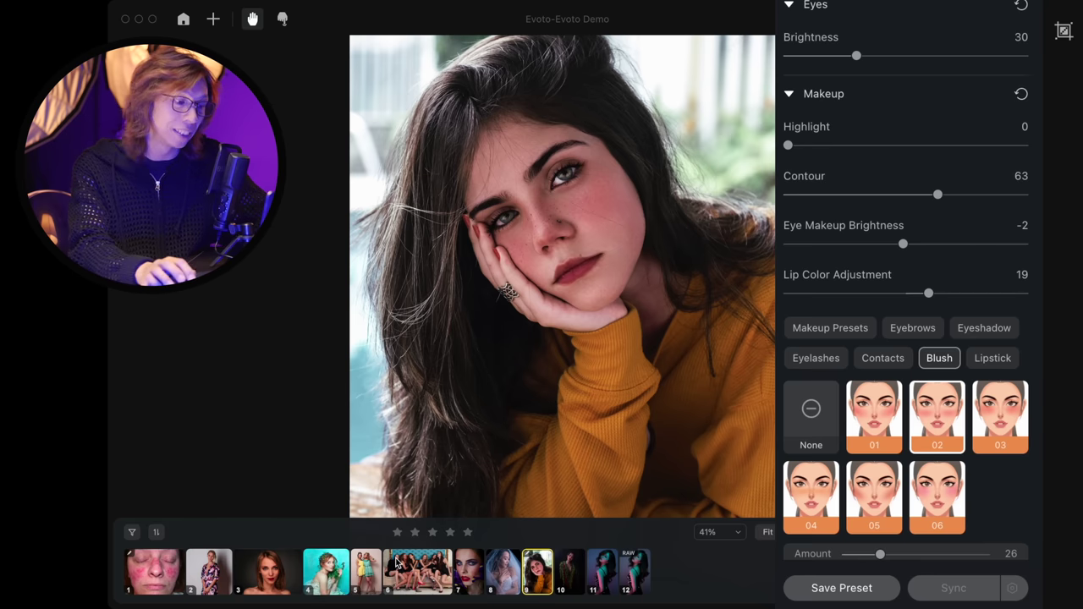
{"action": "left_click", "coordinate": [172, 584]}
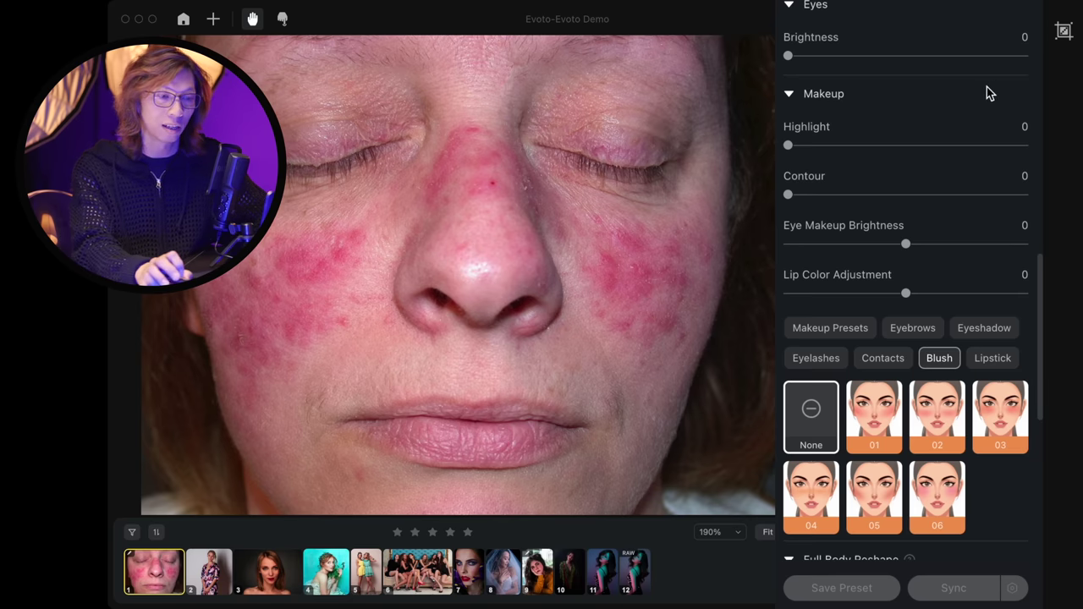
{"action": "scroll", "coordinate": [995, 267], "scroll_direction": "up", "scroll_amount": 5}
{"action": "scroll", "coordinate": [995, 261], "scroll_direction": "up", "scroll_amount": 5}
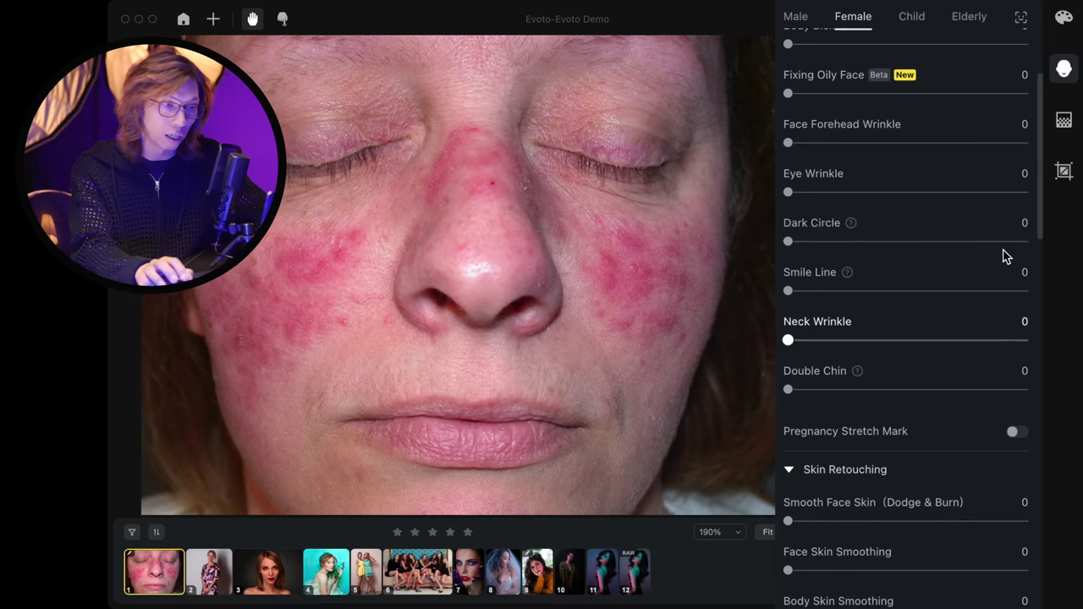
{"action": "scroll", "coordinate": [1003, 247], "scroll_direction": "up", "scroll_amount": 2}
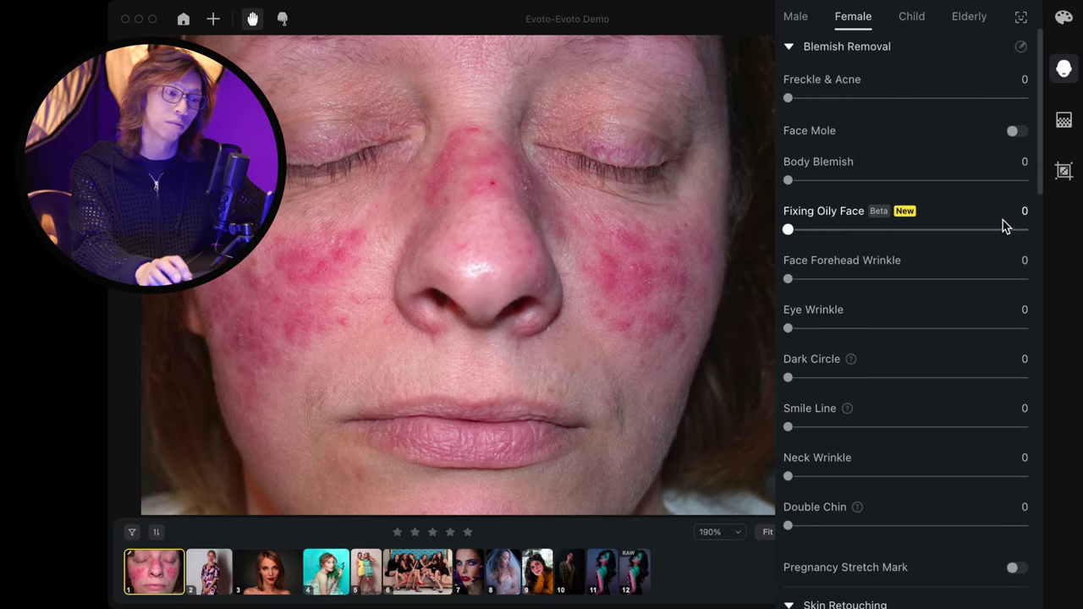
{"action": "scroll", "coordinate": [750, 76], "scroll_direction": "up", "scroll_amount": 2}
{"action": "scroll", "coordinate": [557, 184], "scroll_direction": "down", "scroll_amount": 3}
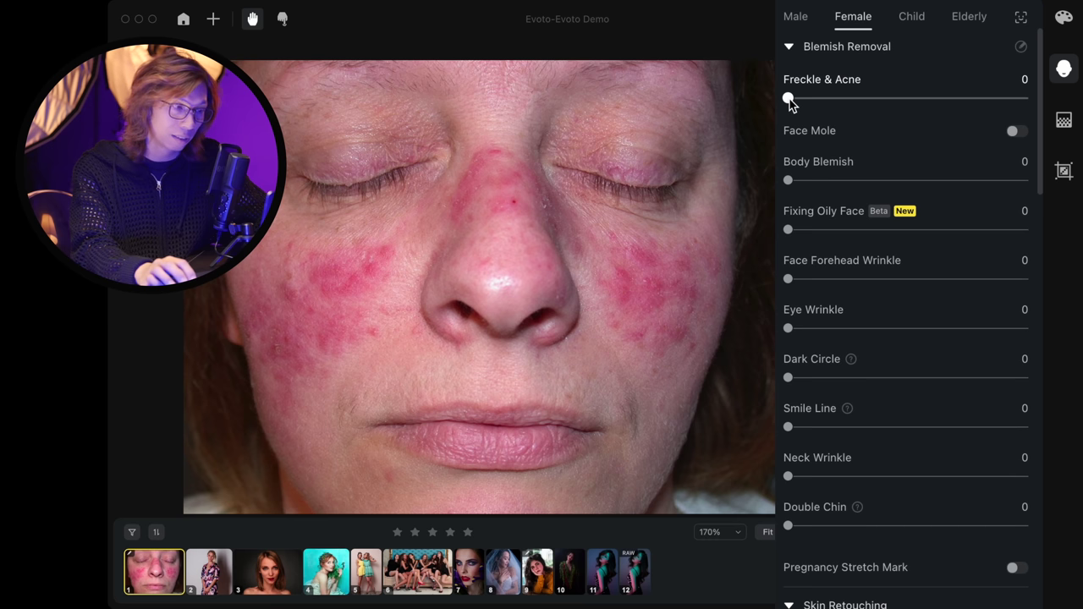
{"action": "left_click_drag", "start_coordinate": [789, 99], "coordinate": [1010, 108]}
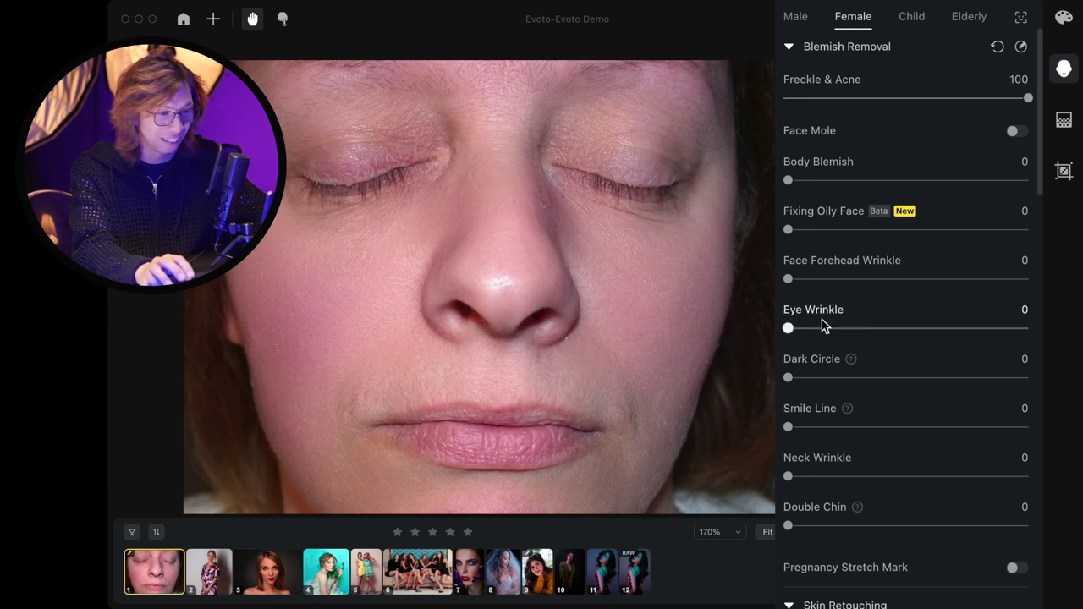
{"action": "key", "text": "backslash"}
{"action": "key", "text": "backslash"}
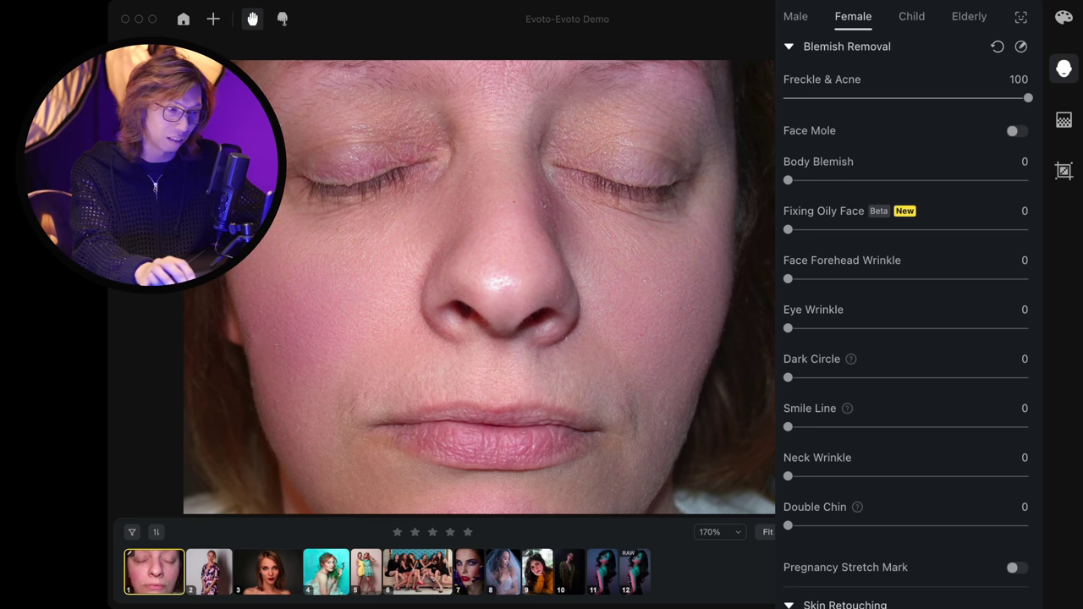
{"action": "key", "text": "backslash"}
{"action": "key", "text": "backslash"}
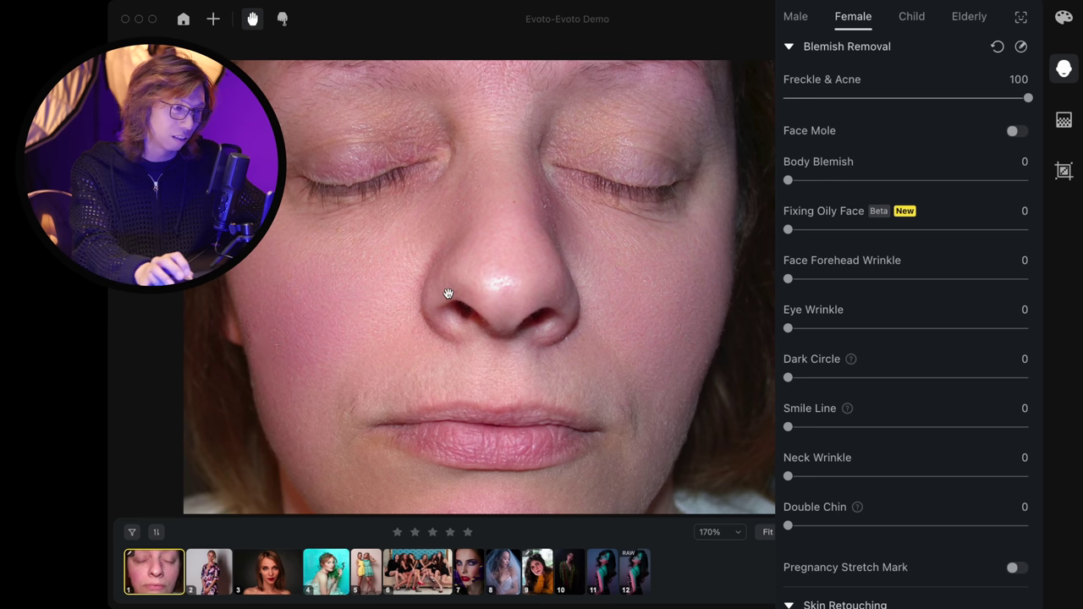
{"action": "scroll", "coordinate": [391, 282], "scroll_direction": "up", "scroll_amount": 3}
{"action": "scroll", "coordinate": [363, 319], "scroll_direction": "up", "scroll_amount": 1}
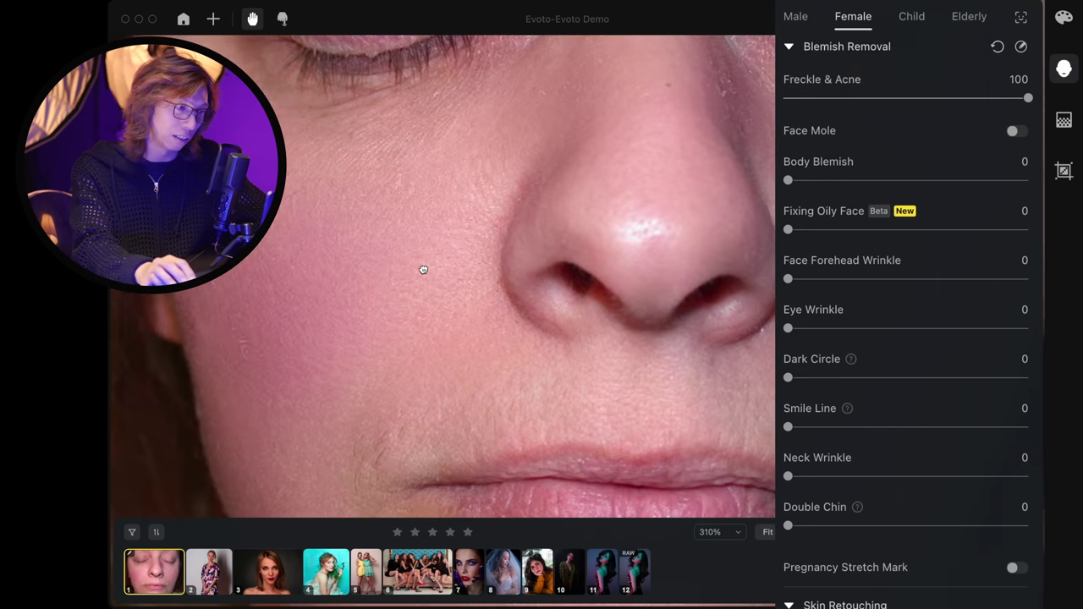
{"action": "key", "text": "backslash"}
{"action": "key", "text": "backslash"}
{"action": "key", "text": "backslash"}
{"action": "key", "text": "backslash"}
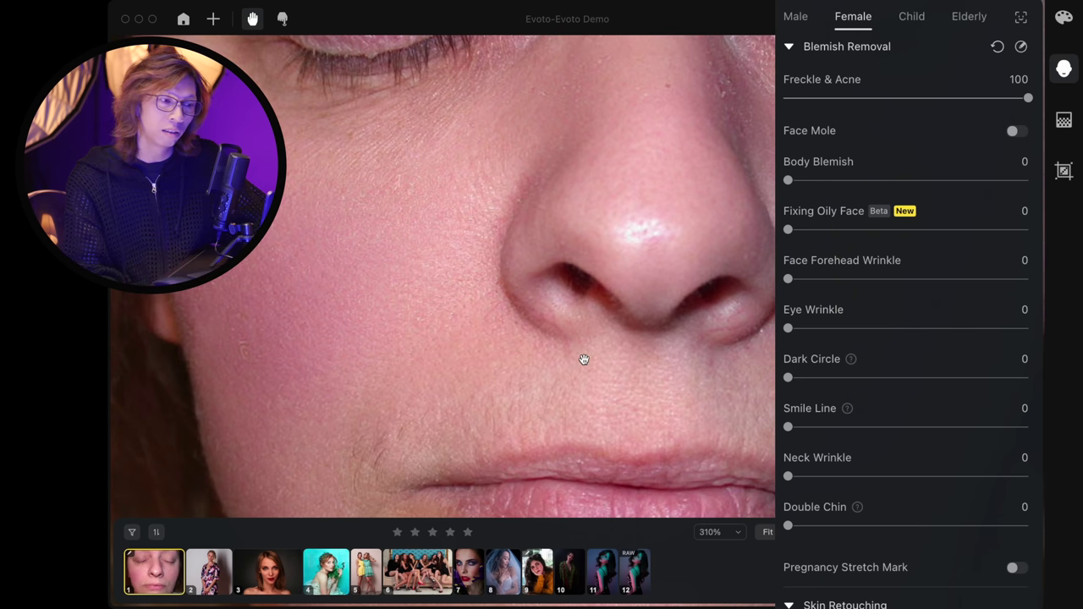
{"action": "scroll", "coordinate": [482, 234], "scroll_direction": "down", "scroll_amount": 2}
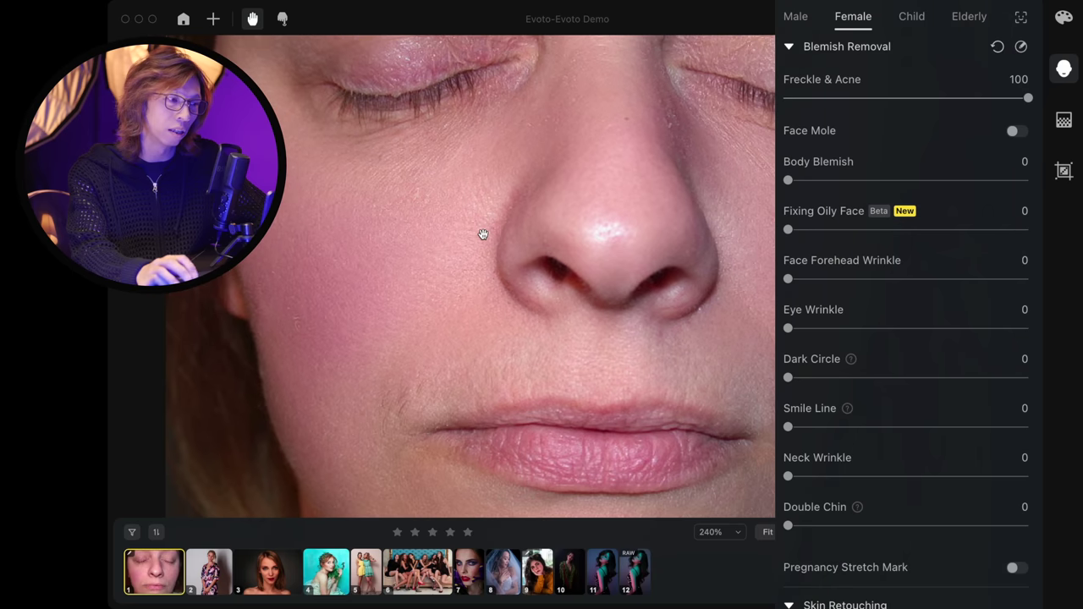
{"action": "scroll", "coordinate": [508, 229], "scroll_direction": "right", "scroll_amount": 3}
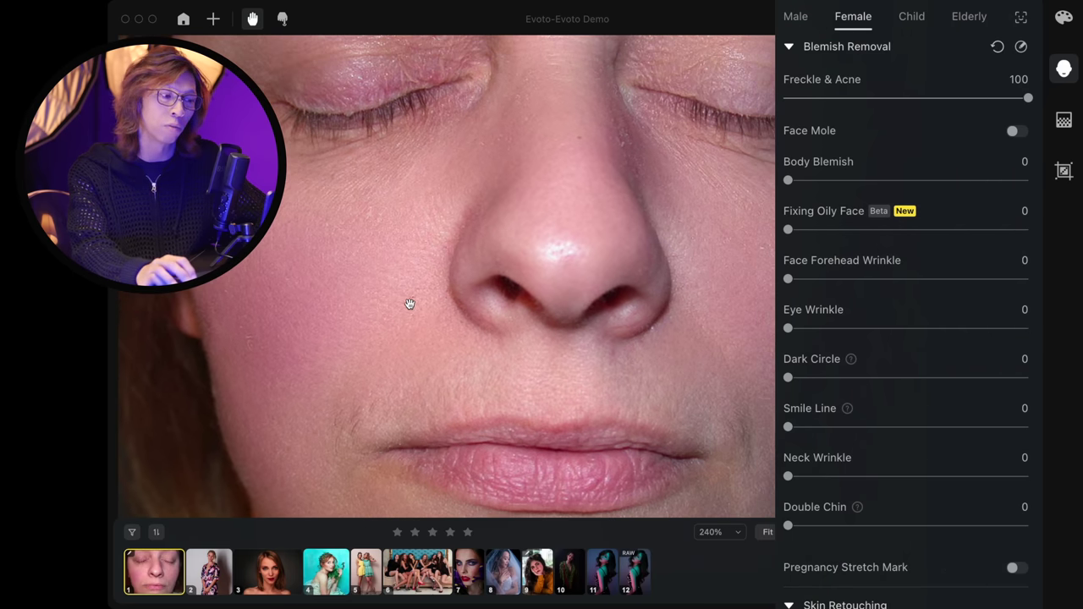
{"action": "scroll", "coordinate": [409, 287], "scroll_direction": "up", "scroll_amount": 2}
{"action": "scroll", "coordinate": [407, 269], "scroll_direction": "up", "scroll_amount": 2}
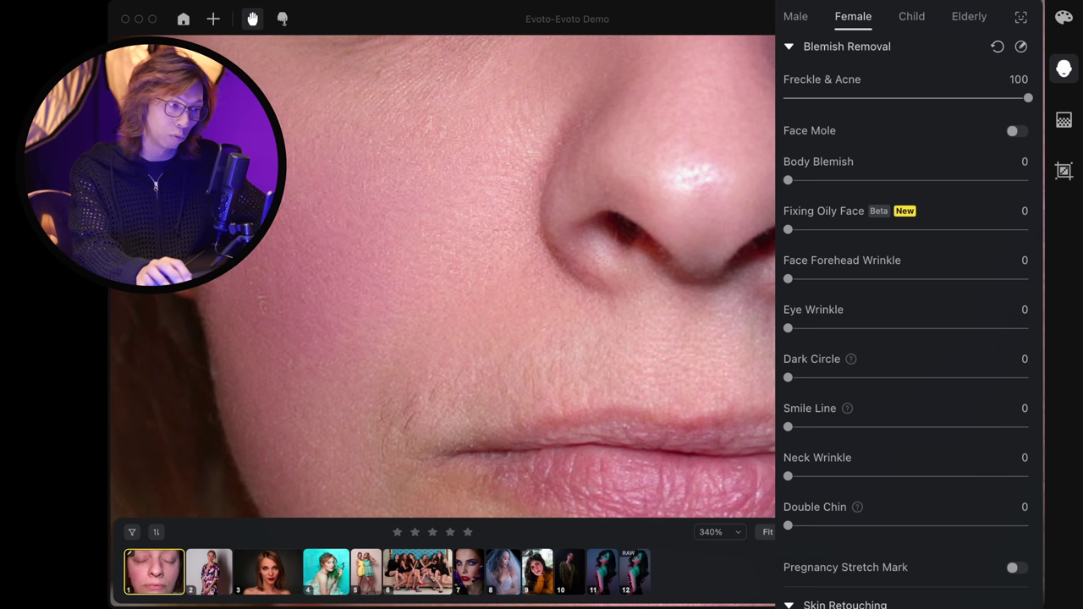
{"action": "key", "text": "backslash"}
{"action": "key", "text": "backslash"}
{"action": "mouse_move", "coordinate": [623, 287]}
{"action": "left_mouse_down"}
{"action": "mouse_move", "coordinate": [576, 345]}
{"action": "mouse_move", "coordinate": [604, 318]}
{"action": "left_mouse_up"}
{"action": "scroll", "coordinate": [580, 343], "scroll_direction": "down", "scroll_amount": 2}
{"action": "scroll", "coordinate": [588, 341], "scroll_direction": "down", "scroll_amount": 1}
{"action": "scroll", "coordinate": [595, 339], "scroll_direction": "down", "scroll_amount": 1}
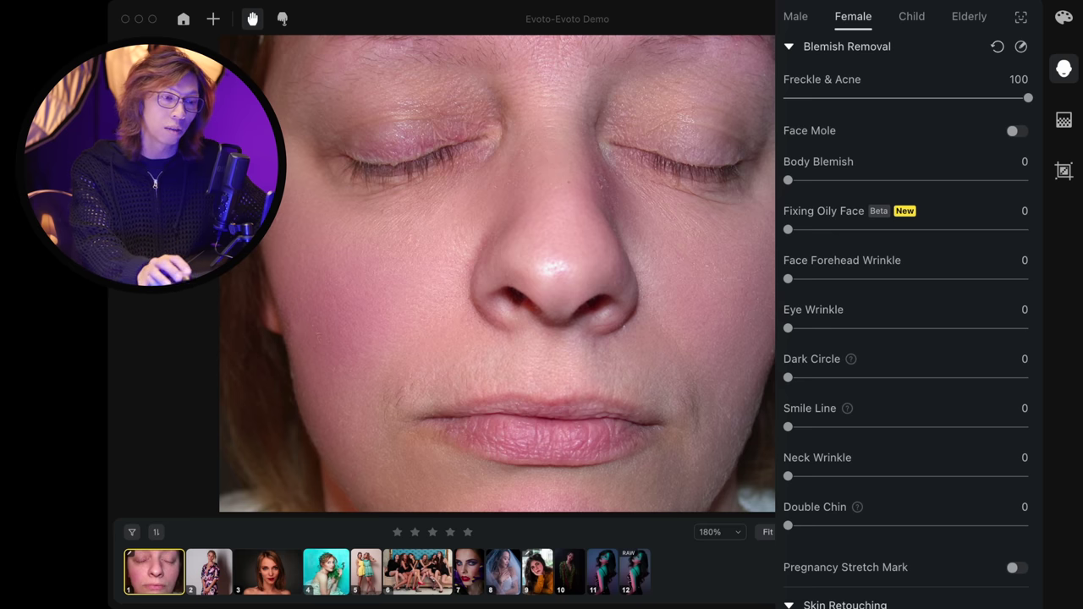
{"action": "left_click_drag", "start_coordinate": [1027, 97], "coordinate": [785, 98]}
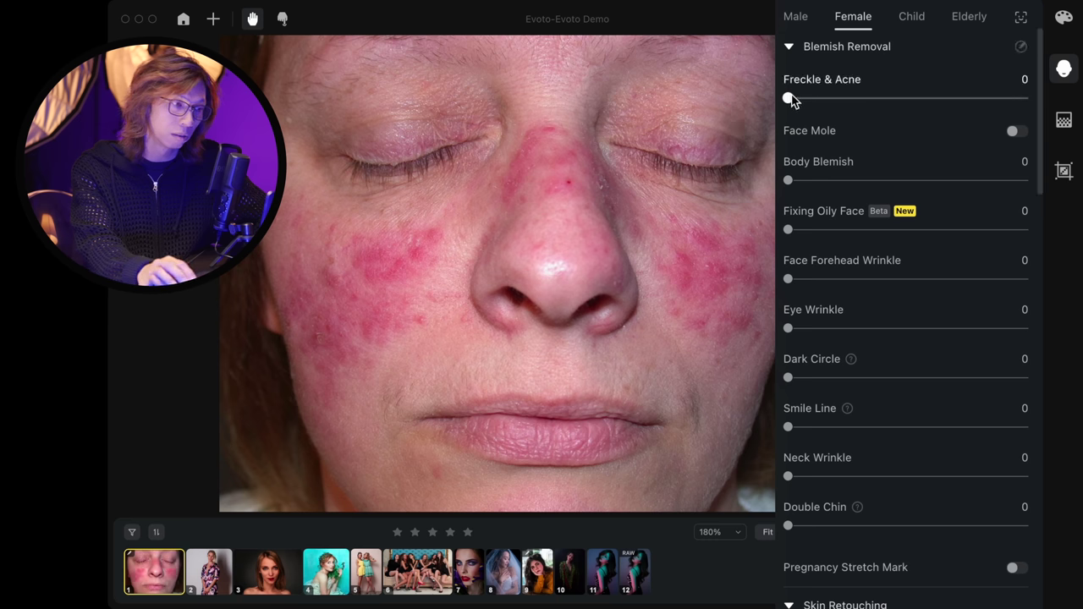
{"action": "left_click_drag", "start_coordinate": [790, 99], "coordinate": [1028, 98]}
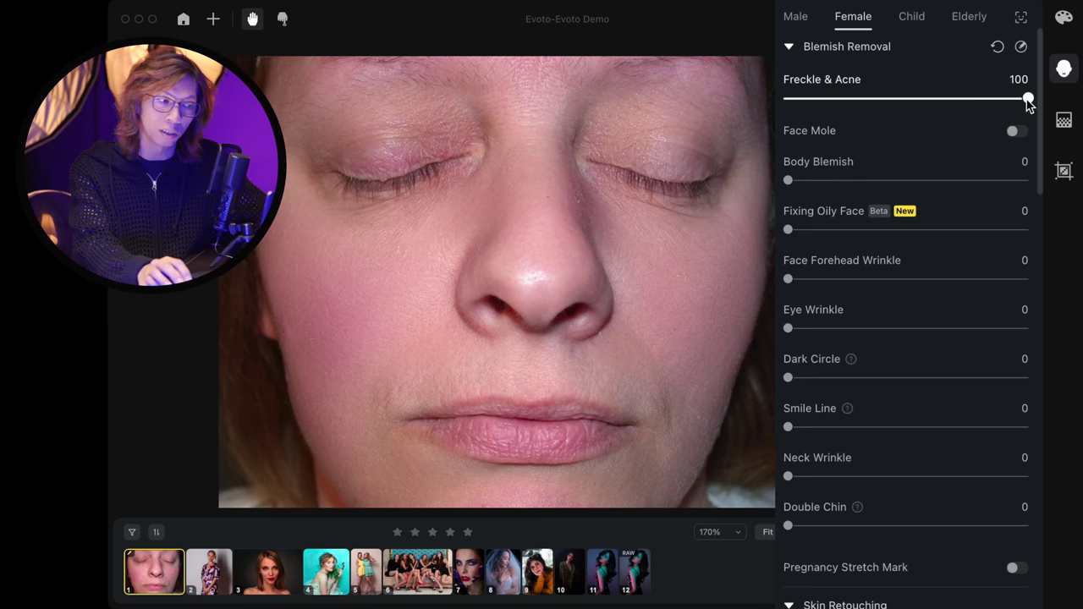
{"action": "mouse_move", "coordinate": [1028, 99]}
{"action": "left_mouse_down"}
{"action": "mouse_move", "coordinate": [743, 116]}
{"action": "mouse_move", "coordinate": [1028, 99]}
{"action": "left_mouse_up"}
{"action": "scroll", "coordinate": [536, 135], "scroll_direction": "up", "scroll_amount": 3}
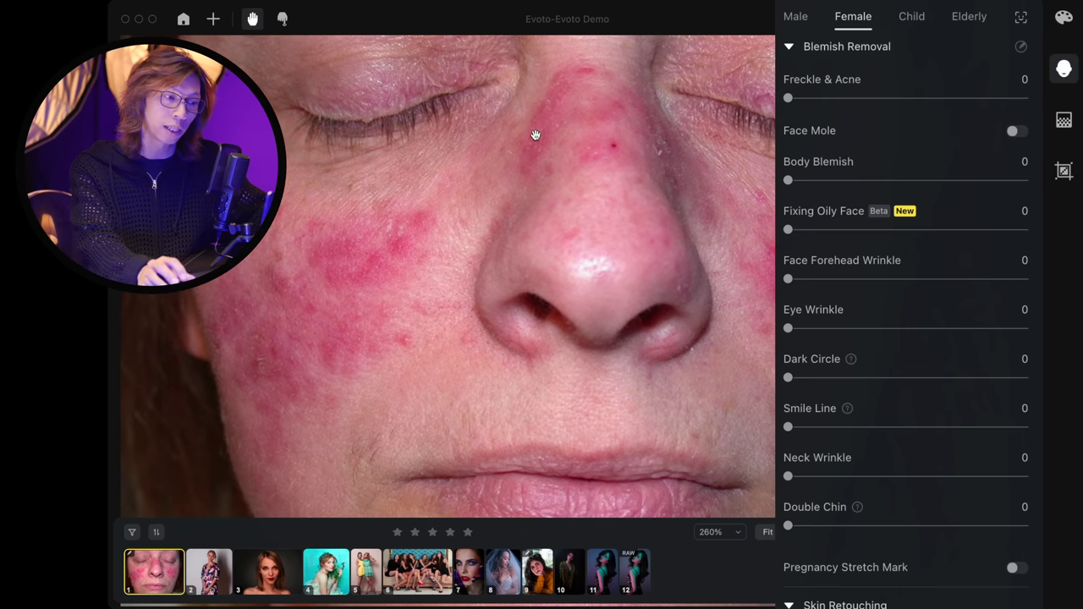
{"action": "scroll", "coordinate": [721, 227], "scroll_direction": "right", "scroll_amount": 3}
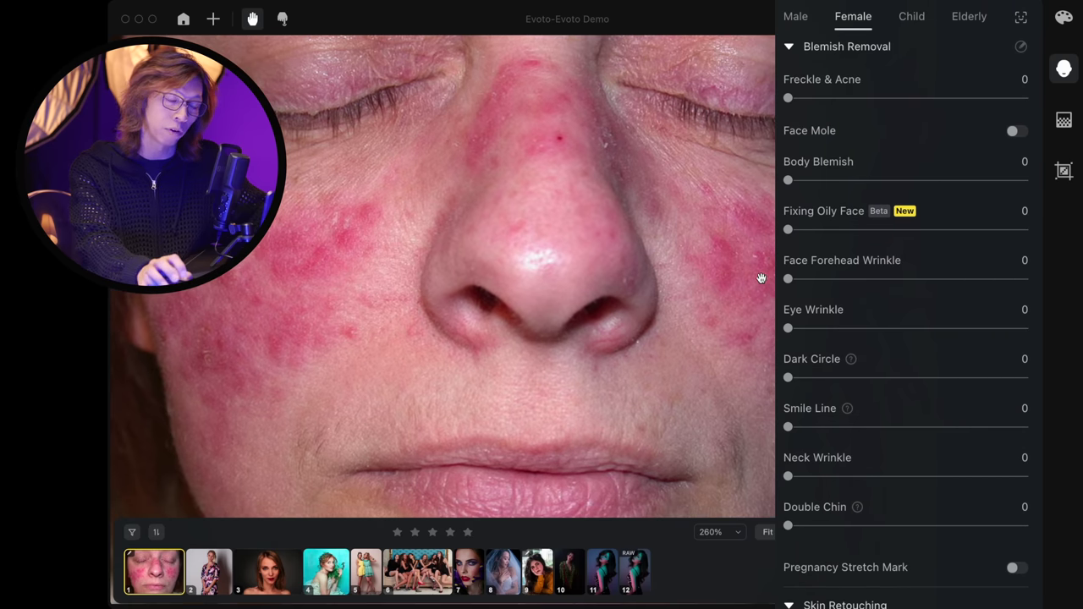
{"action": "scroll", "coordinate": [618, 256], "scroll_direction": "left", "scroll_amount": 2}
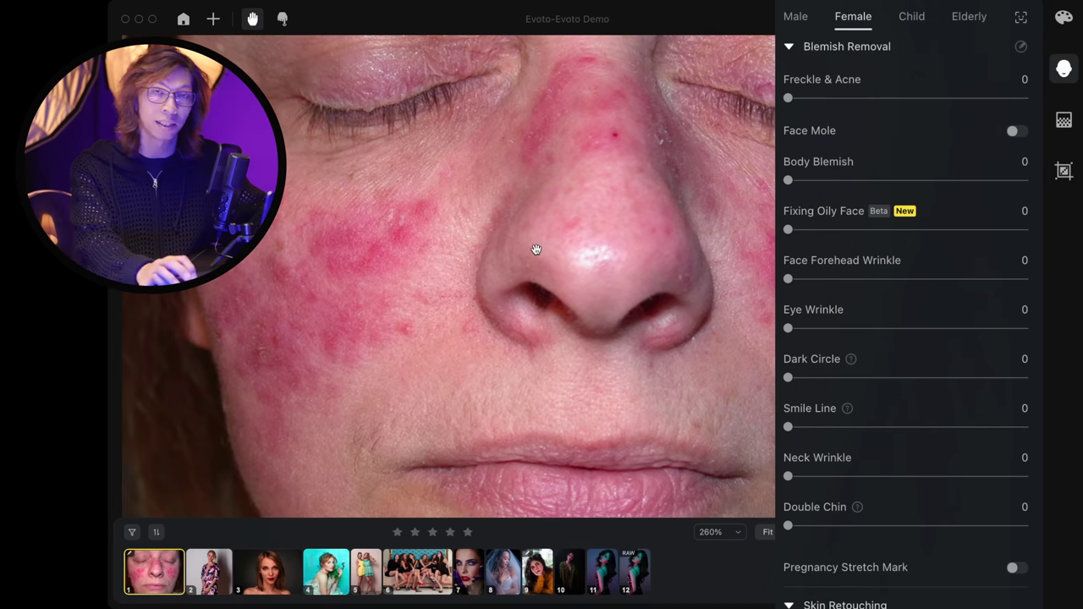
{"action": "scroll", "coordinate": [538, 249], "scroll_direction": "down", "scroll_amount": 1}
{"action": "scroll", "coordinate": [540, 249], "scroll_direction": "up", "scroll_amount": 1}
{"action": "scroll", "coordinate": [537, 258], "scroll_direction": "right", "scroll_amount": 1}
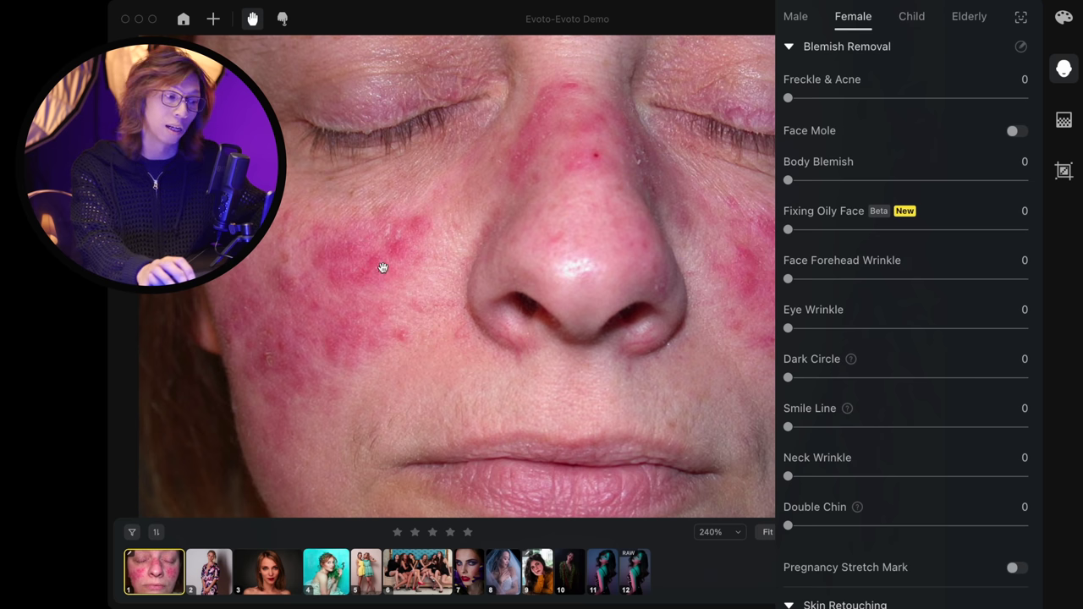
{"action": "left_click_drag", "start_coordinate": [413, 269], "coordinate": [373, 279]}
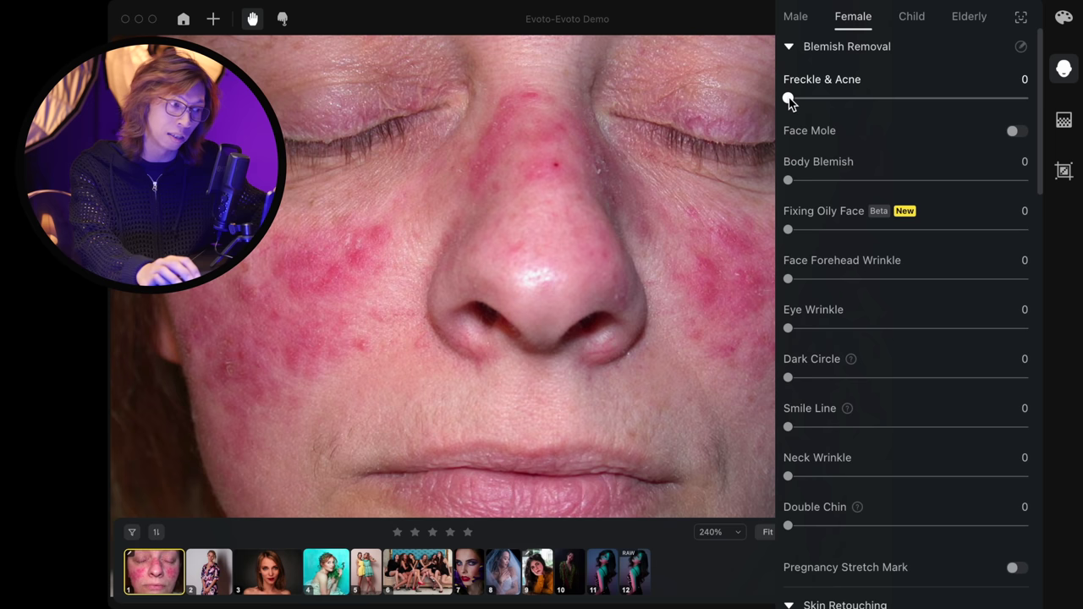
{"action": "left_click_drag", "start_coordinate": [789, 100], "coordinate": [1028, 98]}
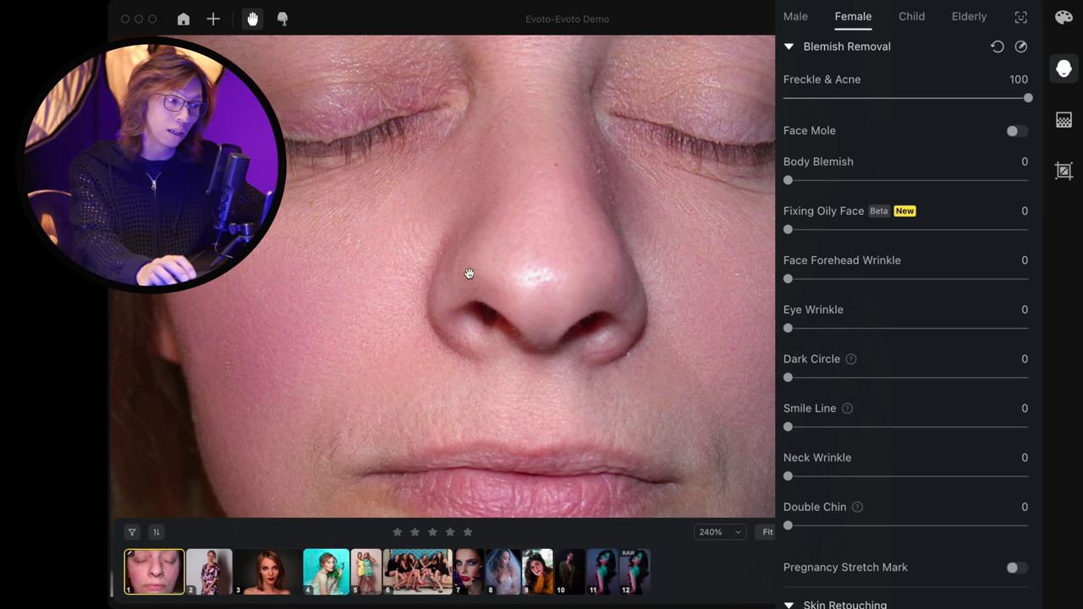
{"action": "scroll", "coordinate": [358, 291], "scroll_direction": "left", "scroll_amount": 3}
{"action": "scroll", "coordinate": [380, 281], "scroll_direction": "up", "scroll_amount": 3}
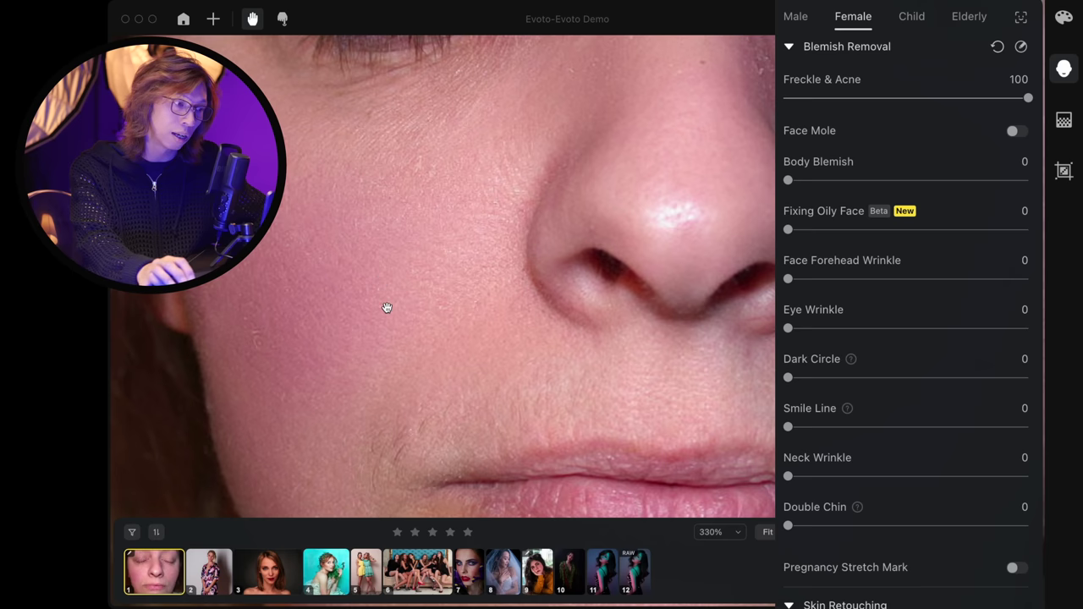
{"action": "left_click_drag", "start_coordinate": [387, 307], "coordinate": [427, 284]}
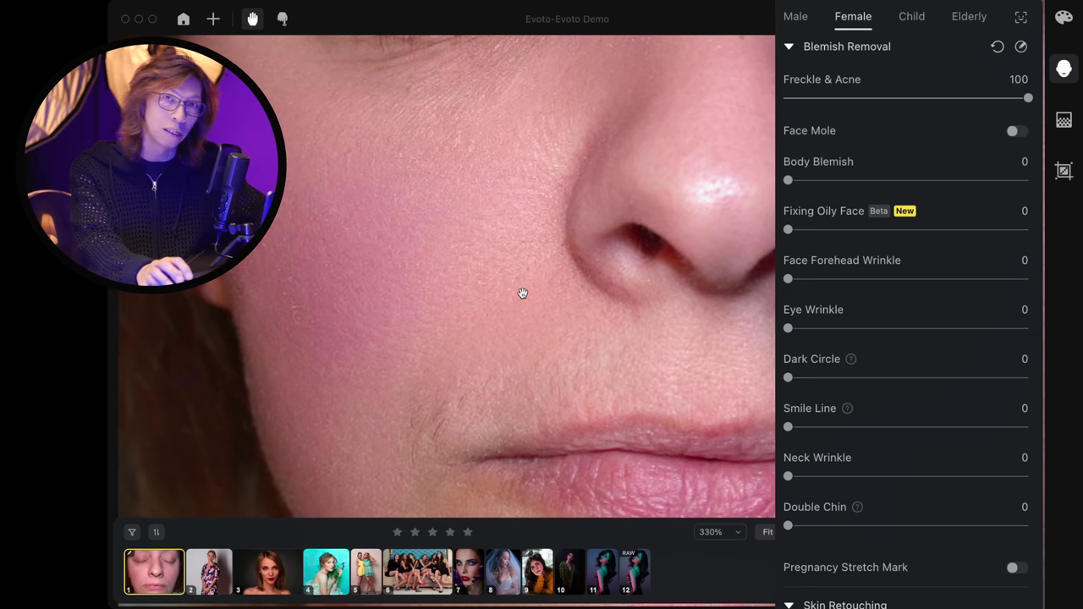
{"action": "scroll", "coordinate": [525, 291], "scroll_direction": "down", "scroll_amount": 2}
{"action": "scroll", "coordinate": [522, 287], "scroll_direction": "down", "scroll_amount": 1}
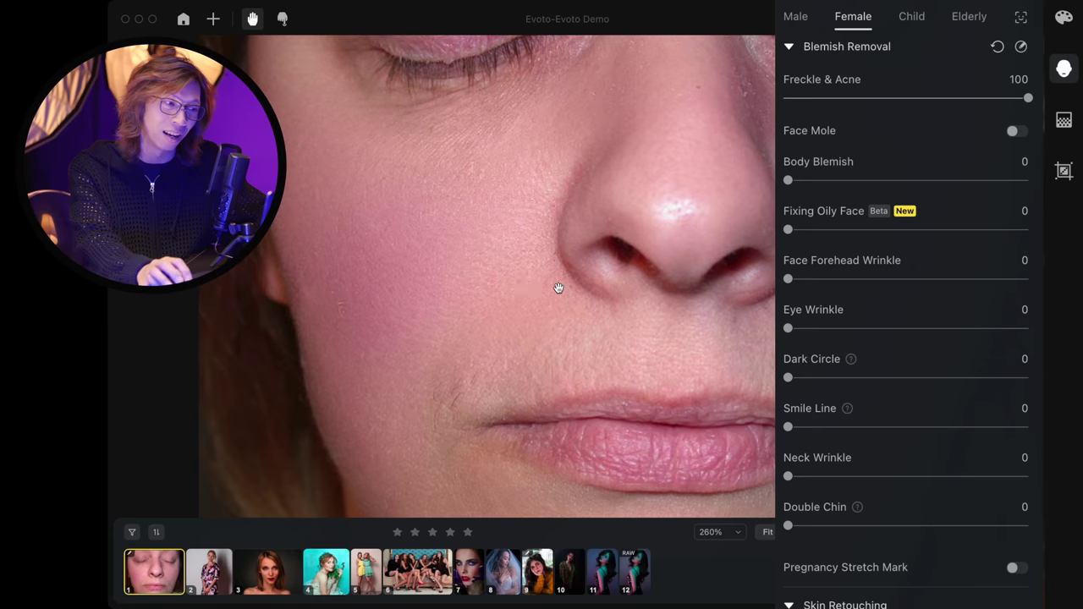
{"action": "scroll", "coordinate": [558, 288], "scroll_direction": "down", "scroll_amount": 1}
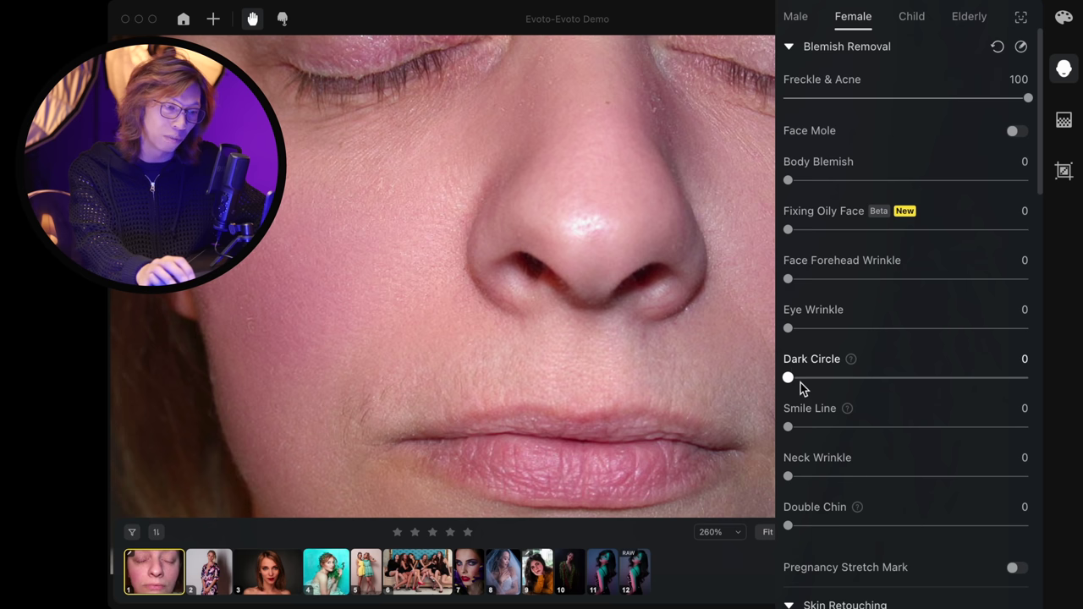
Set Dark Circle removal to 100
{"action": "left_click_drag", "start_coordinate": [794, 380], "coordinate": [1082, 388]}
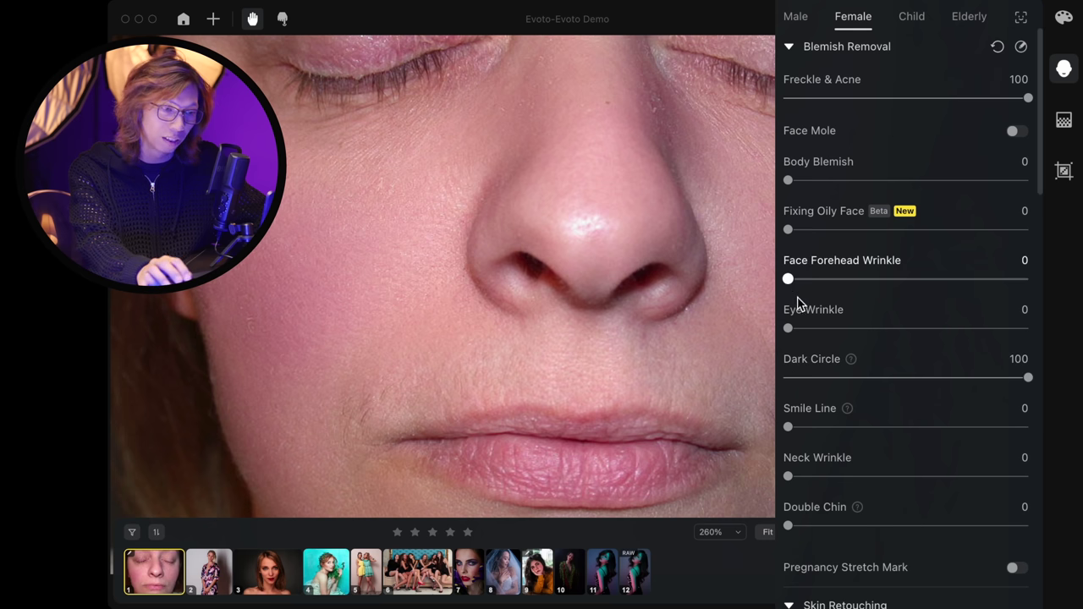
{"action": "scroll", "coordinate": [872, 350], "scroll_direction": "down", "scroll_amount": 1}
{"action": "scroll", "coordinate": [868, 310], "scroll_direction": "down", "scroll_amount": 2}
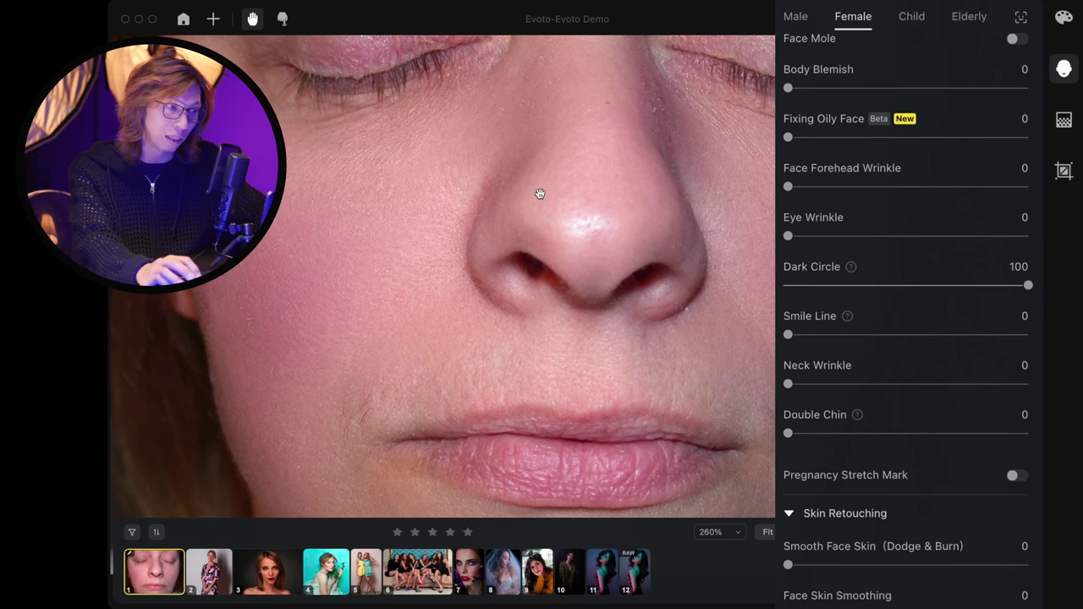
{"action": "scroll", "coordinate": [550, 228], "scroll_direction": "up", "scroll_amount": 2}
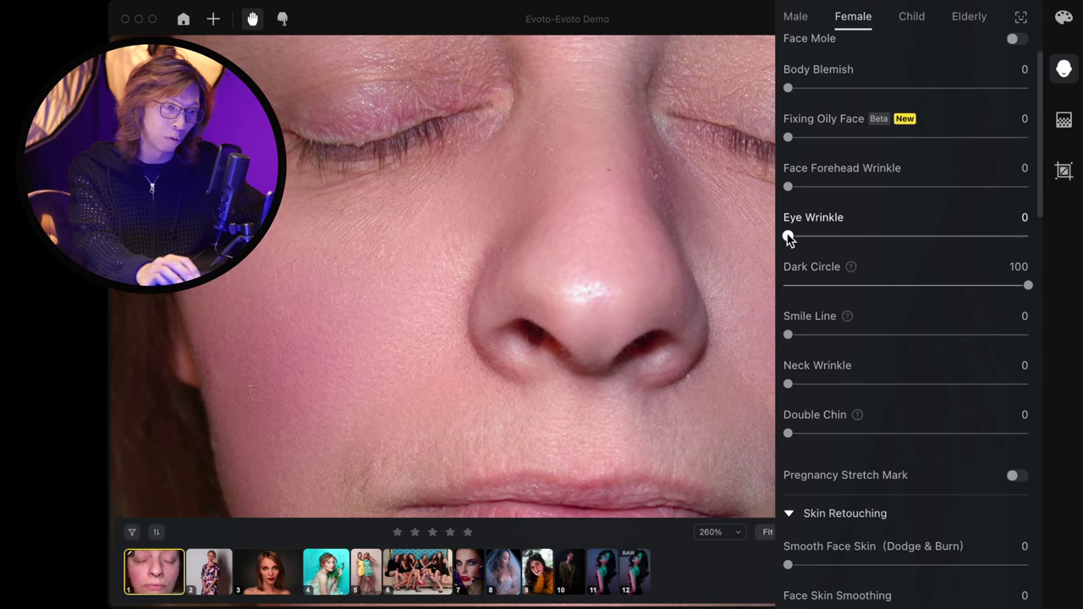
Try Eye Wrinkle smoothing at 100, then turn it back off
{"action": "left_click_drag", "start_coordinate": [787, 237], "coordinate": [1028, 236]}
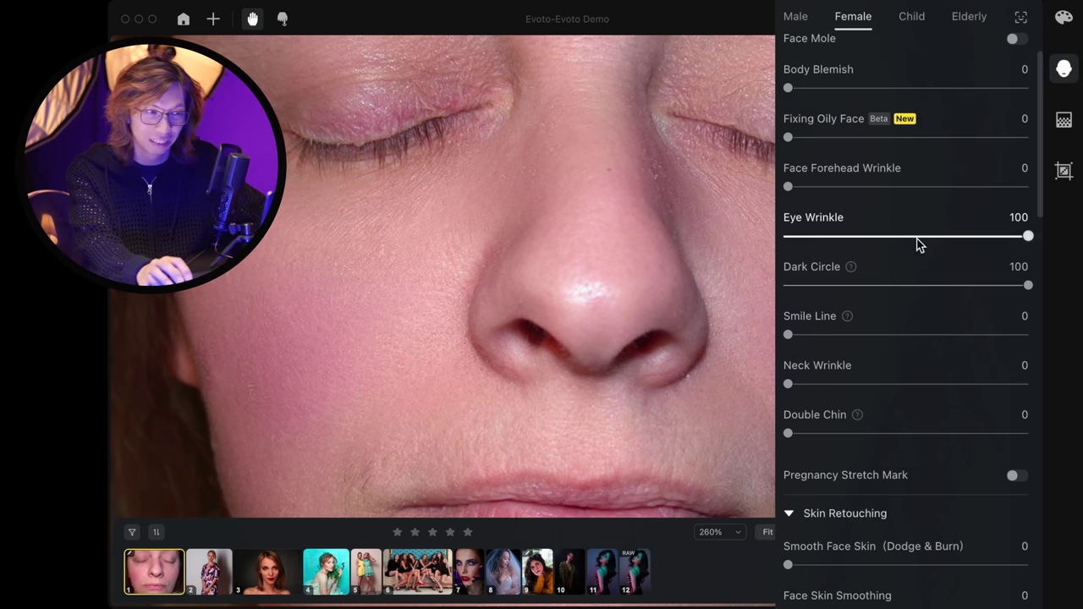
{"action": "mouse_move", "coordinate": [703, 253]}
{"action": "left_mouse_down"}
{"action": "mouse_move", "coordinate": [690, 201]}
{"action": "mouse_move", "coordinate": [696, 245]}
{"action": "left_mouse_up"}
{"action": "scroll", "coordinate": [690, 201], "scroll_direction": "down", "scroll_amount": 3}
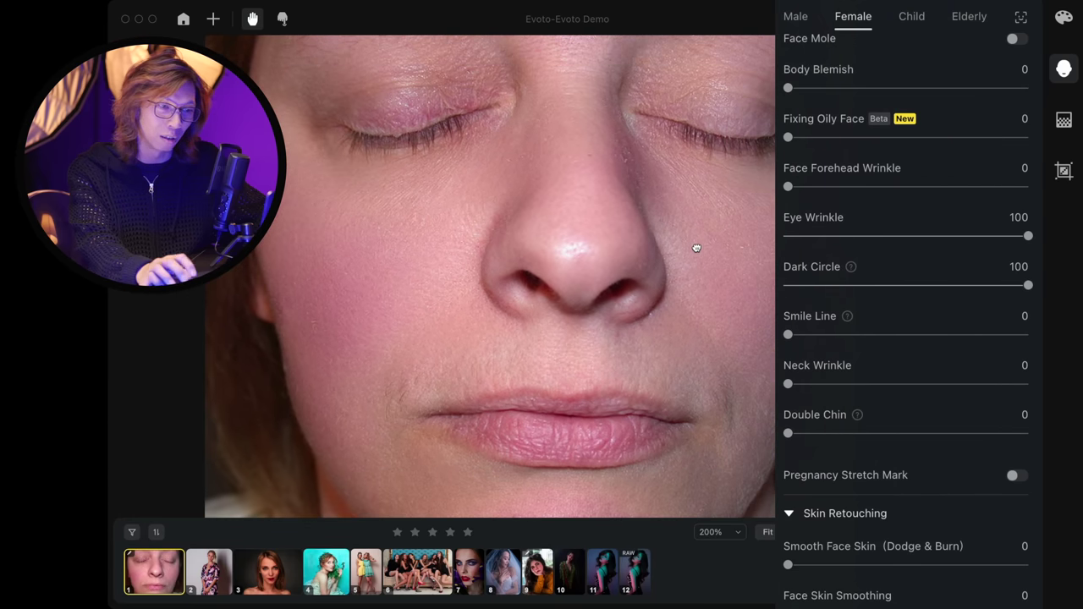
{"action": "left_click_drag", "start_coordinate": [905, 237], "coordinate": [780, 240]}
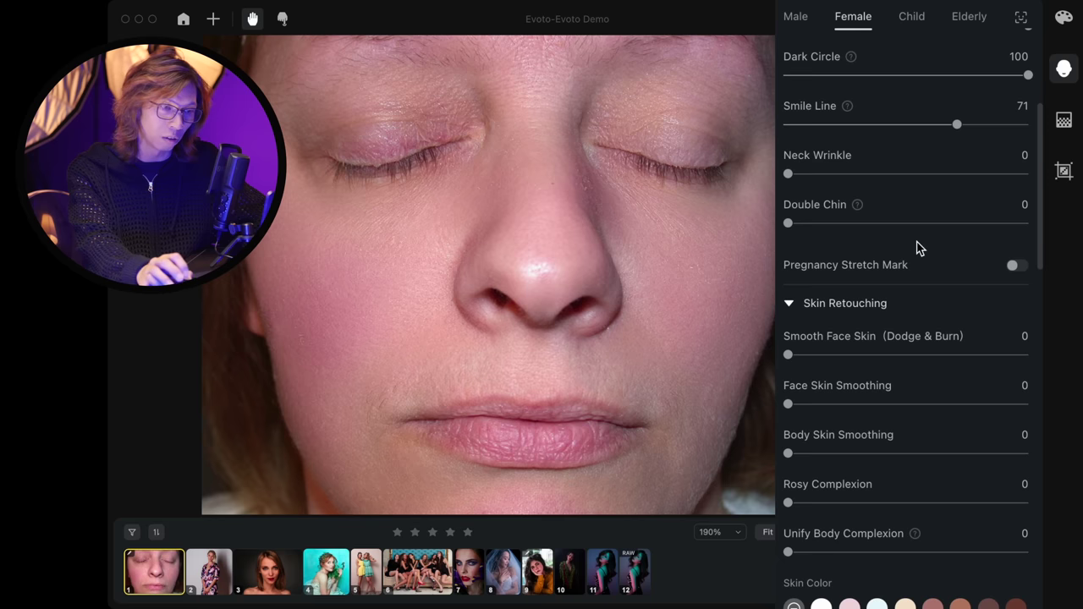
{"action": "scroll", "coordinate": [926, 236], "scroll_direction": "up", "scroll_amount": 2}
{"action": "scroll", "coordinate": [931, 234], "scroll_direction": "up", "scroll_amount": 3}
{"action": "scroll", "coordinate": [931, 234], "scroll_direction": "up", "scroll_amount": 3}
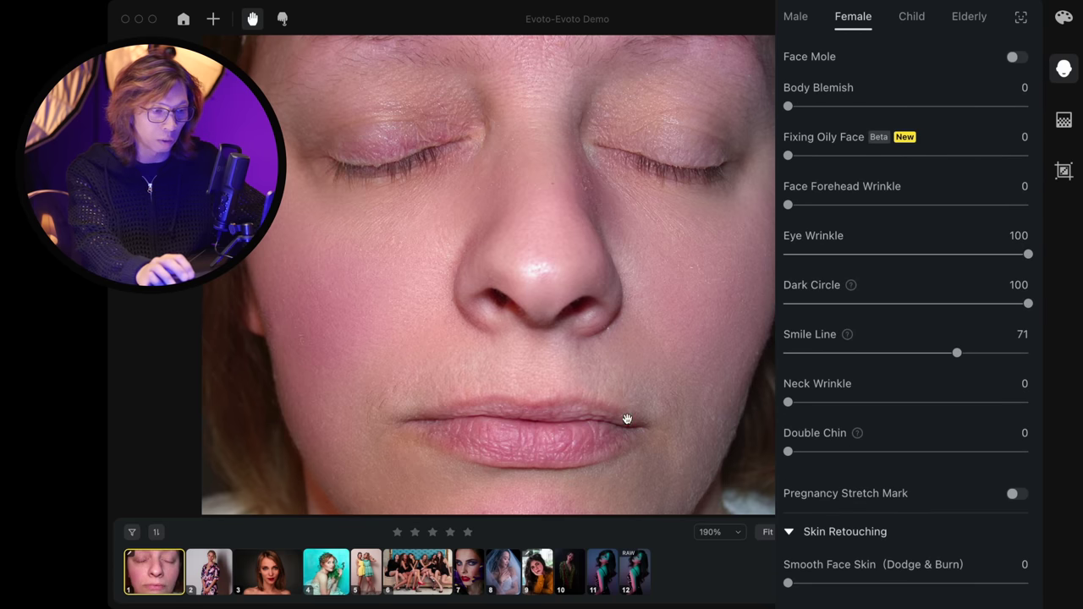
Toggle between the retouched result and the original photo to compare
{"action": "key", "text": "backslash"}
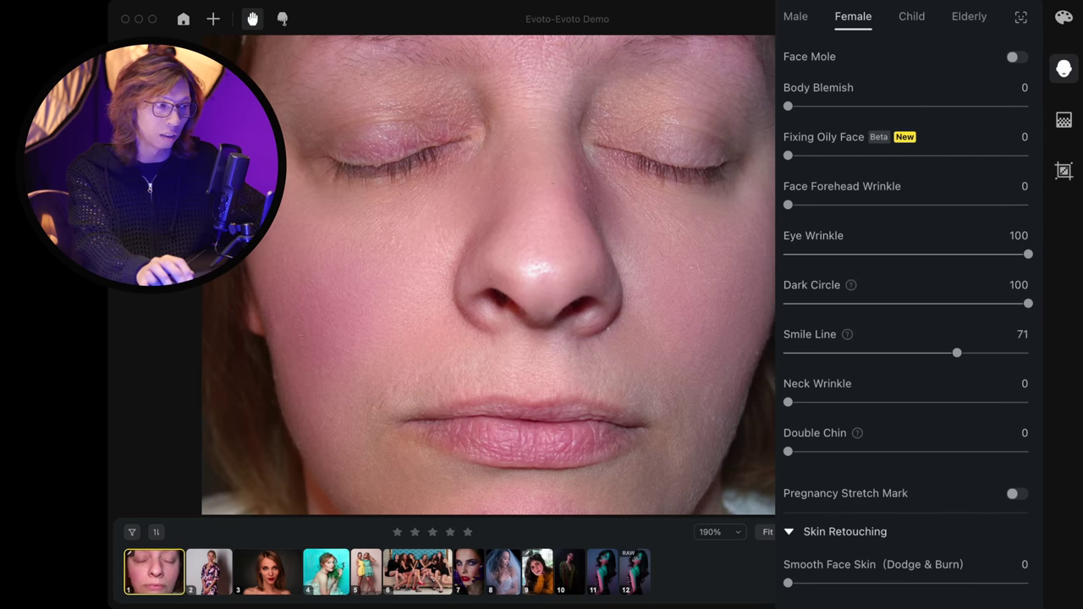
{"action": "key", "text": "backslash"}
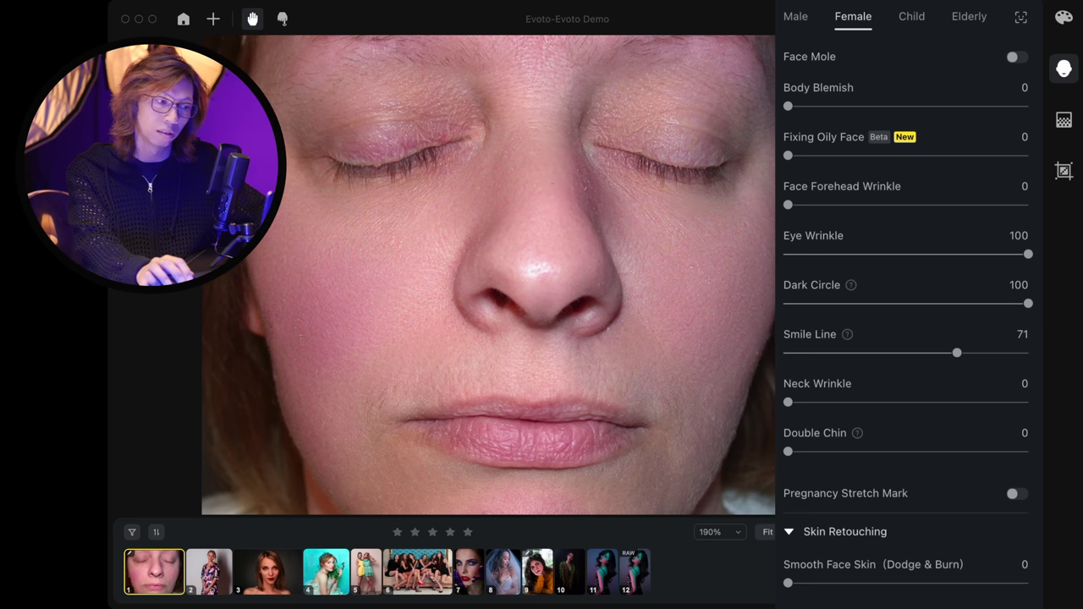
{"action": "key", "text": "backslash"}
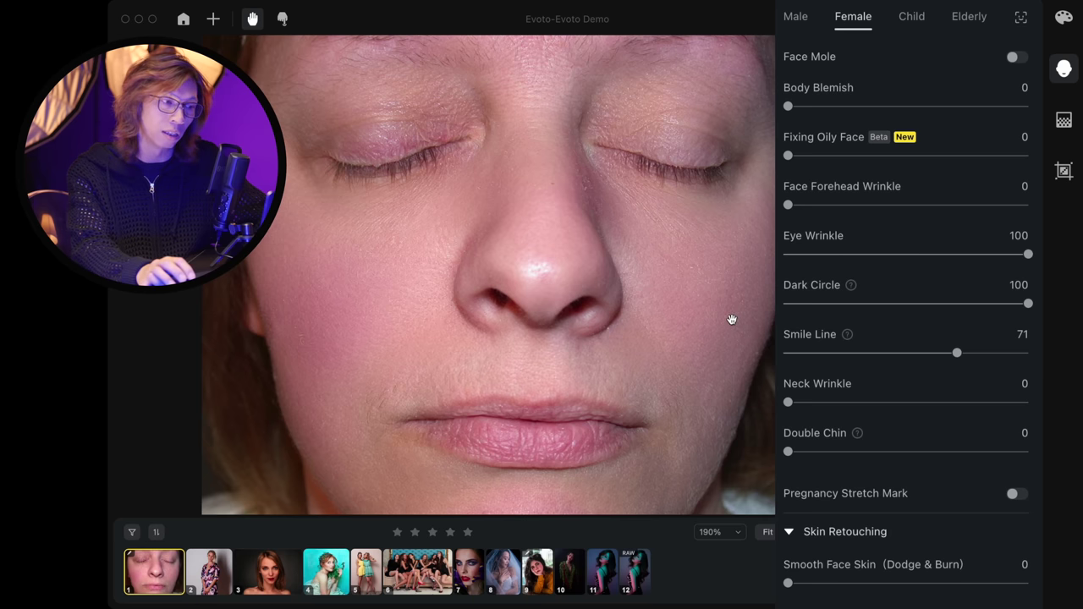
{"action": "scroll", "coordinate": [668, 256], "scroll_direction": "up", "scroll_amount": 3}
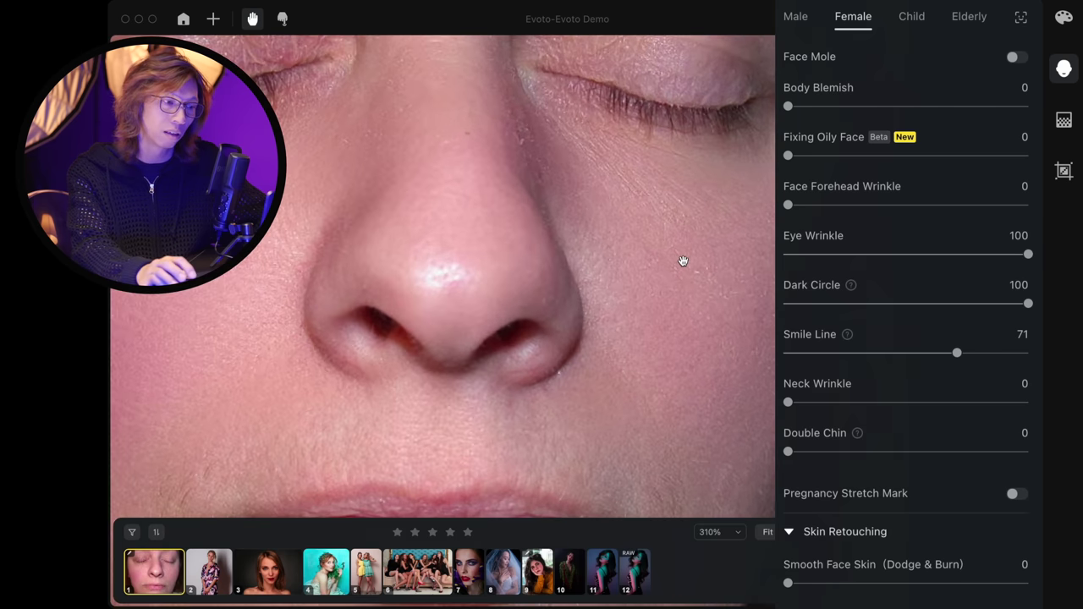
{"action": "scroll", "coordinate": [682, 259], "scroll_direction": "down", "scroll_amount": 2}
Zoom in and out and pan around the red-lipped portrait's face to inspect it
{"action": "scroll", "coordinate": [682, 259], "scroll_direction": "down", "scroll_amount": 2}
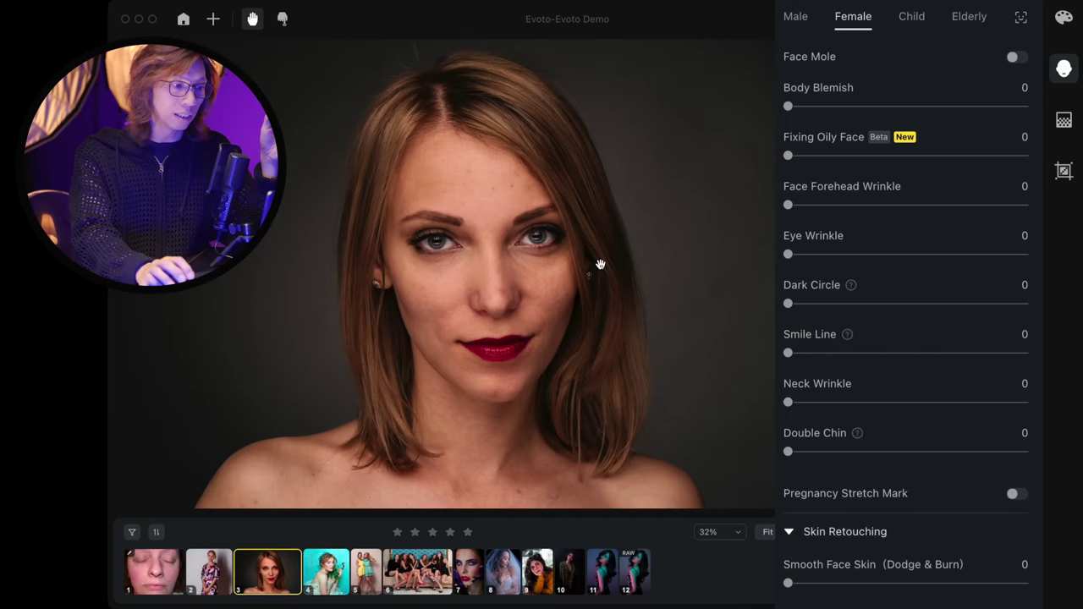
{"action": "scroll", "coordinate": [530, 292], "scroll_direction": "up", "scroll_amount": 1}
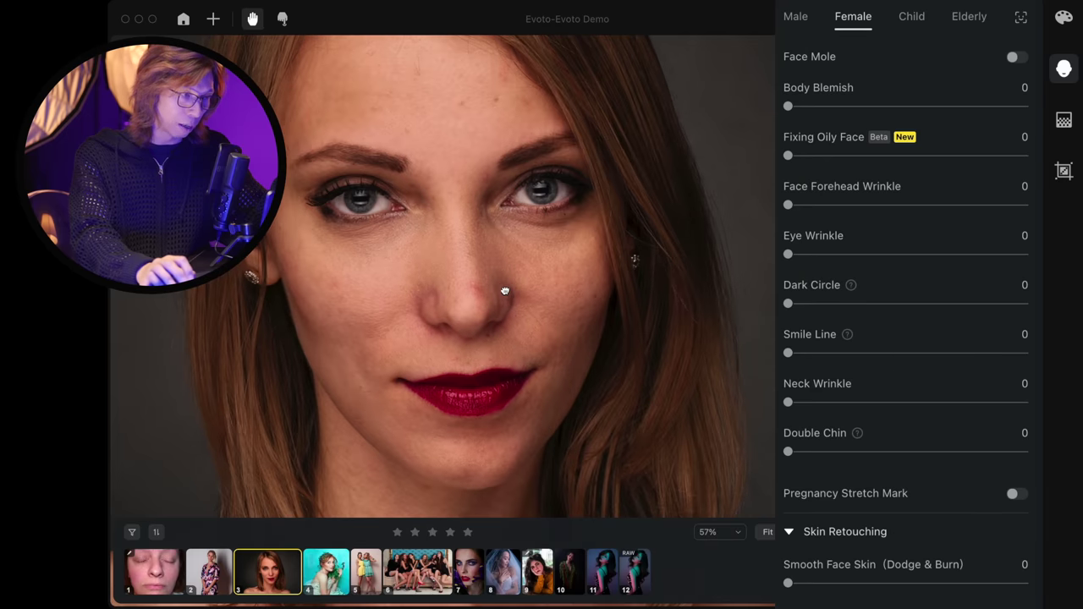
{"action": "scroll", "coordinate": [508, 295], "scroll_direction": "up", "scroll_amount": 1}
{"action": "scroll", "coordinate": [456, 202], "scroll_direction": "up", "scroll_amount": 1}
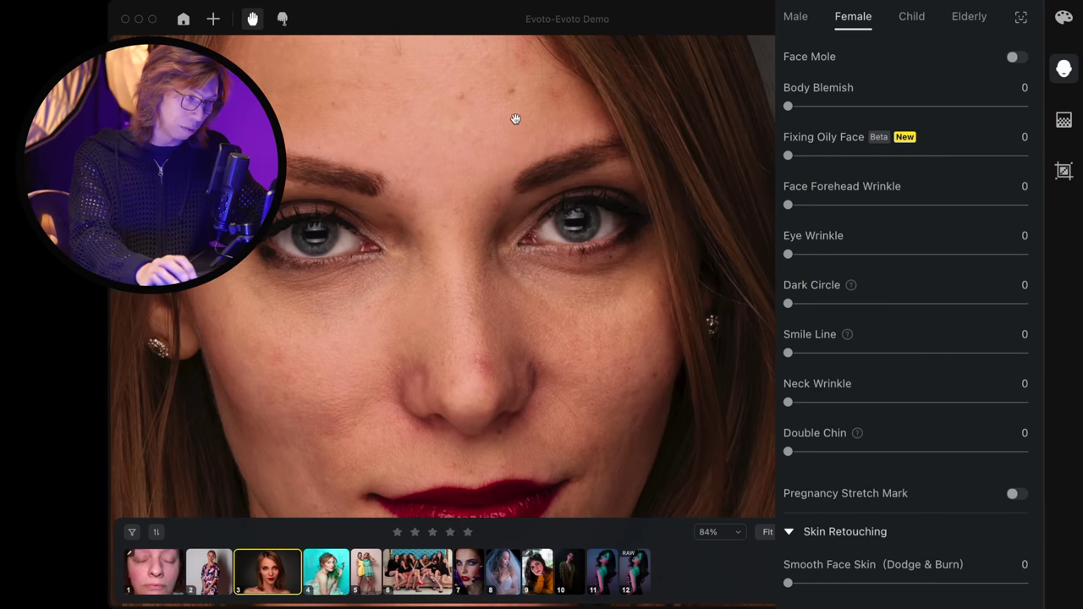
{"action": "scroll", "coordinate": [526, 182], "scroll_direction": "up", "scroll_amount": 1}
{"action": "scroll", "coordinate": [532, 232], "scroll_direction": "down", "scroll_amount": 1}
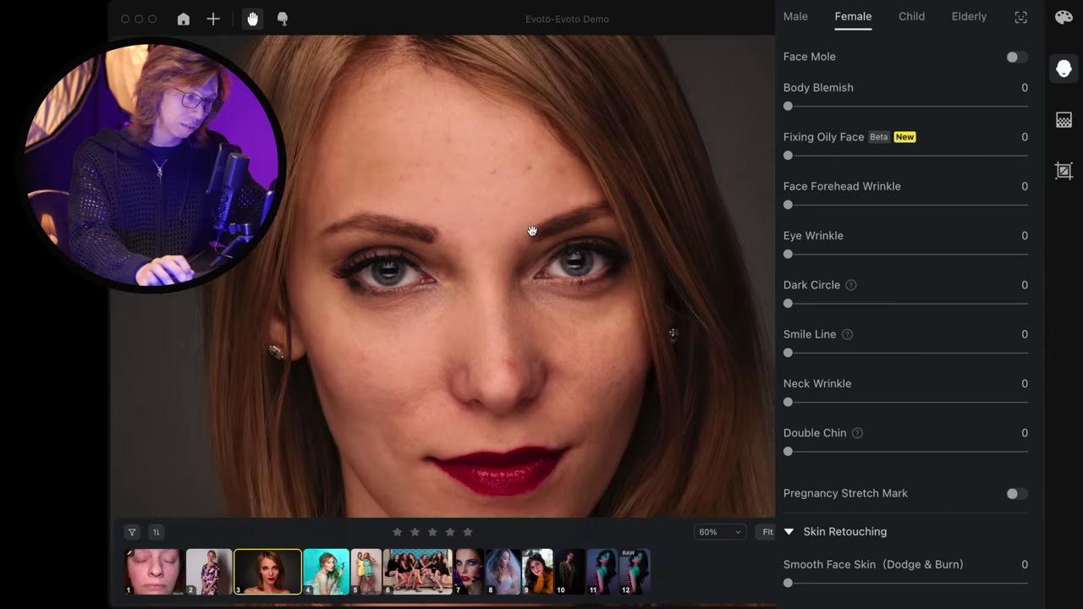
{"action": "scroll", "coordinate": [581, 192], "scroll_direction": "down", "scroll_amount": 1}
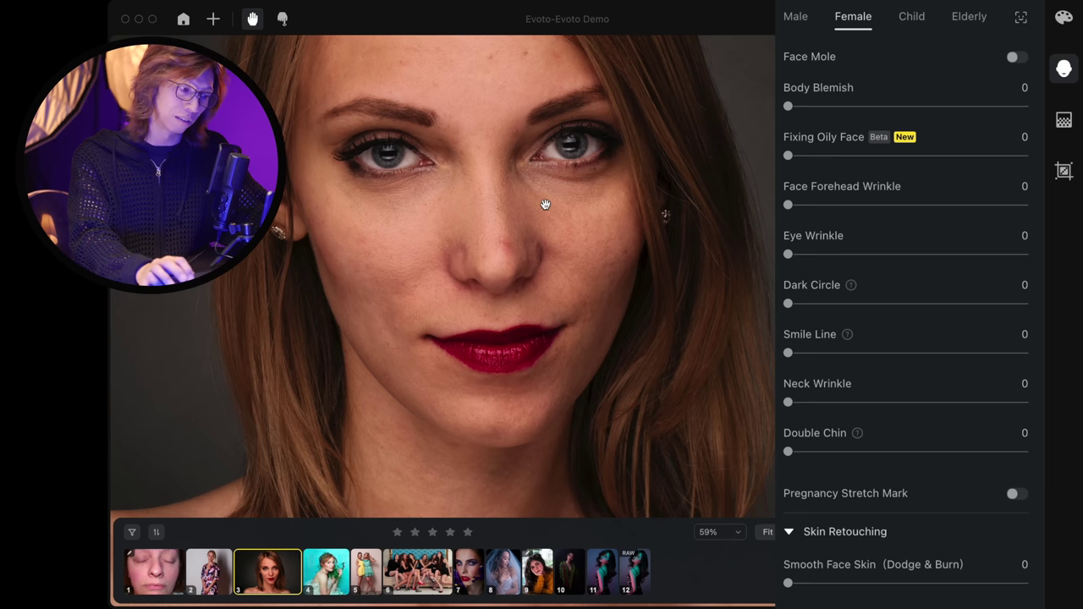
{"action": "scroll", "coordinate": [544, 204], "scroll_direction": "down", "scroll_amount": 1}
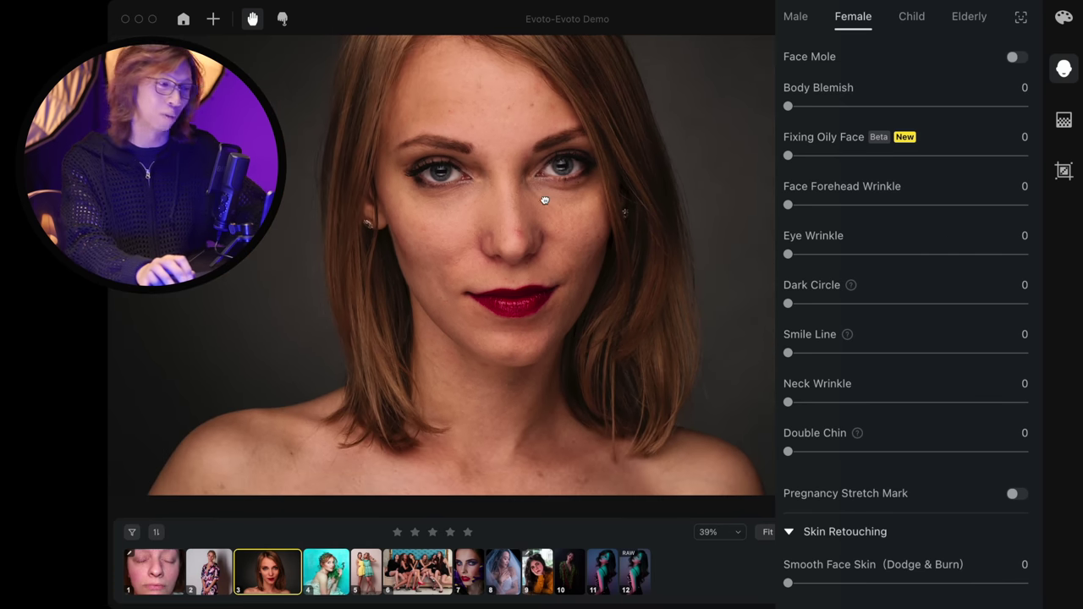
{"action": "scroll", "coordinate": [545, 199], "scroll_direction": "down", "scroll_amount": 1}
{"action": "scroll", "coordinate": [560, 246], "scroll_direction": "up", "scroll_amount": 1}
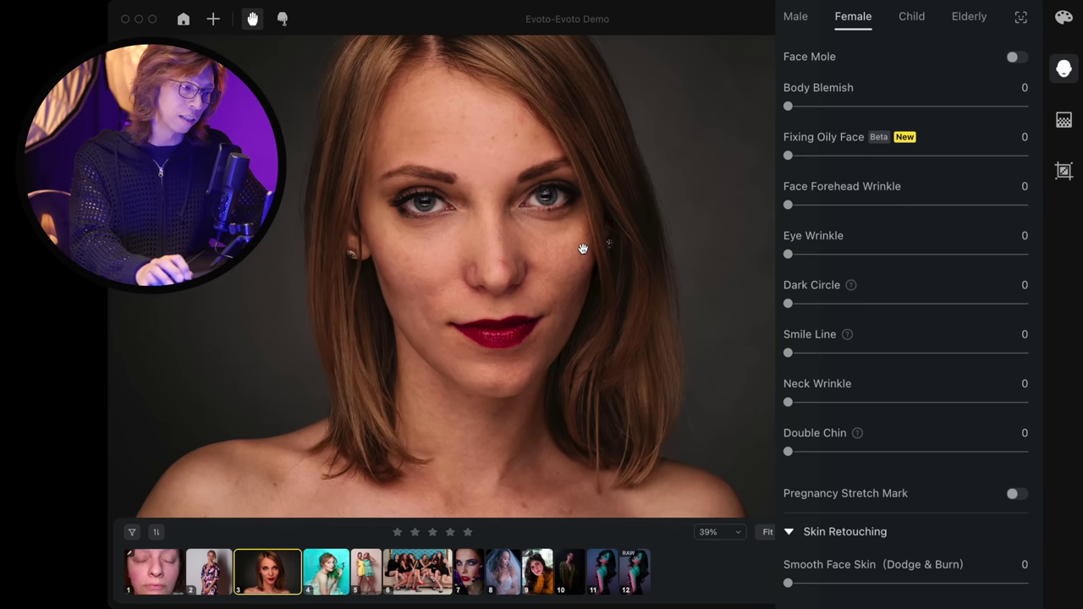
{"action": "scroll", "coordinate": [563, 247], "scroll_direction": "up", "scroll_amount": 1}
{"action": "scroll", "coordinate": [543, 182], "scroll_direction": "up", "scroll_amount": 2}
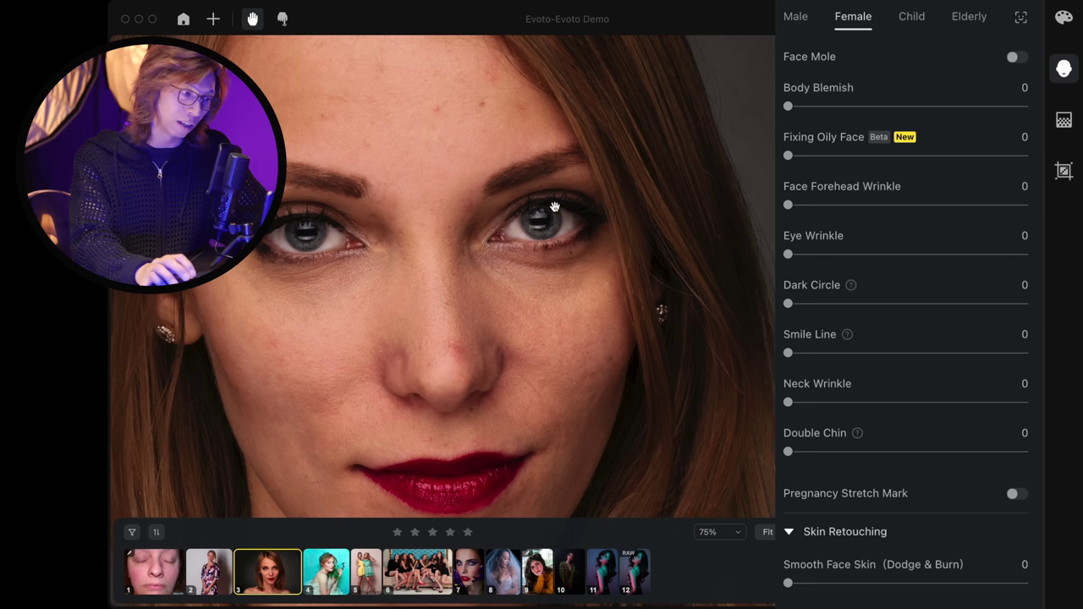
{"action": "scroll", "coordinate": [473, 240], "scroll_direction": "down", "scroll_amount": 2}
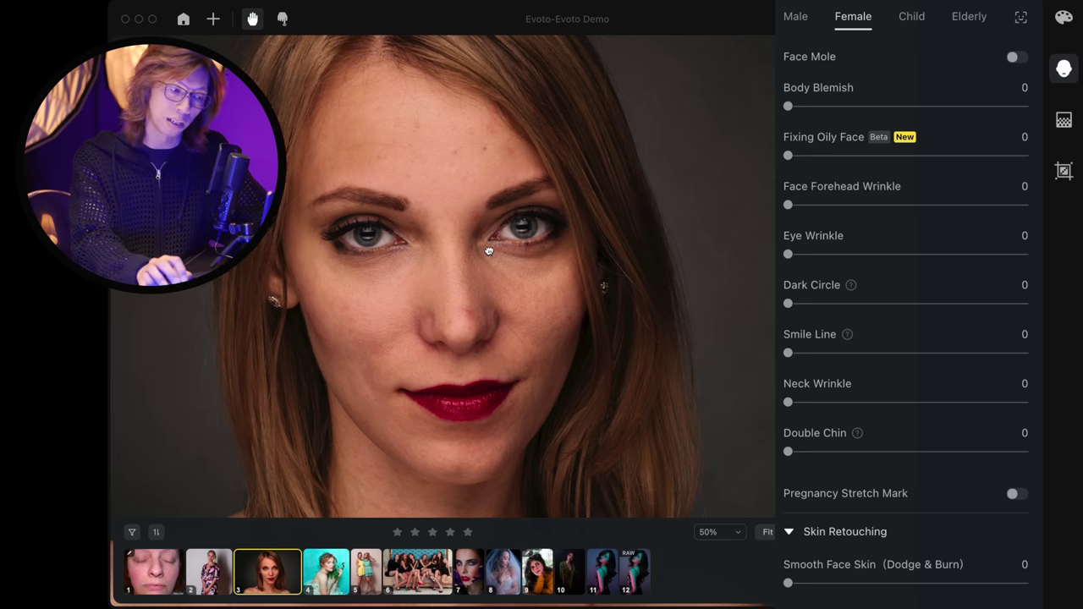
{"action": "left_click_drag", "start_coordinate": [483, 252], "coordinate": [509, 259]}
Cool the white balance Temp to -15 in Color Adjustments, then return to face retouching
{"action": "left_click", "coordinate": [1065, 18]}
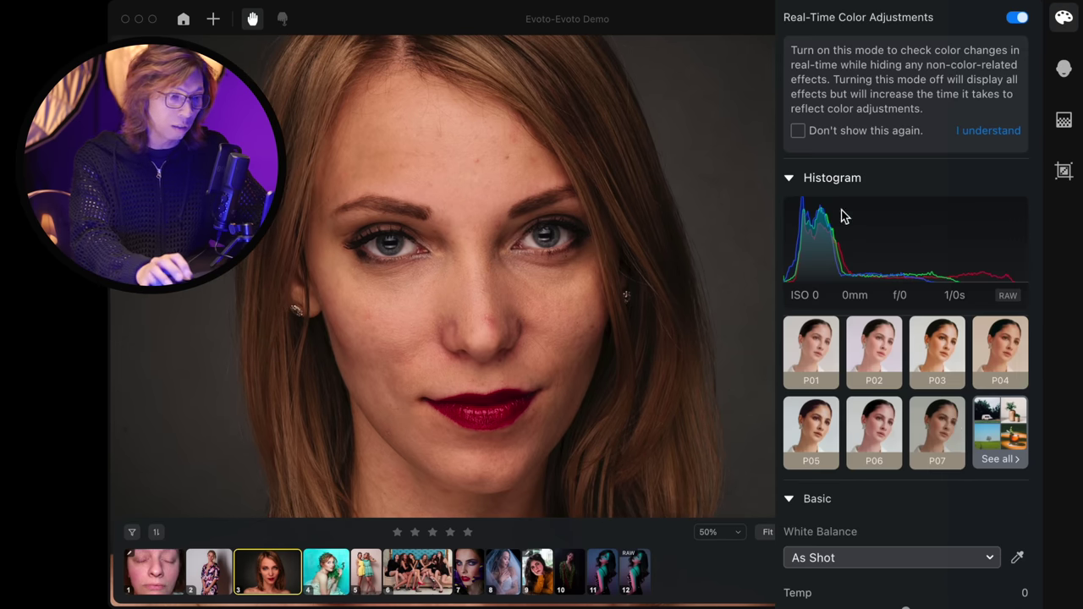
{"action": "left_click_drag", "start_coordinate": [905, 607], "coordinate": [887, 608]}
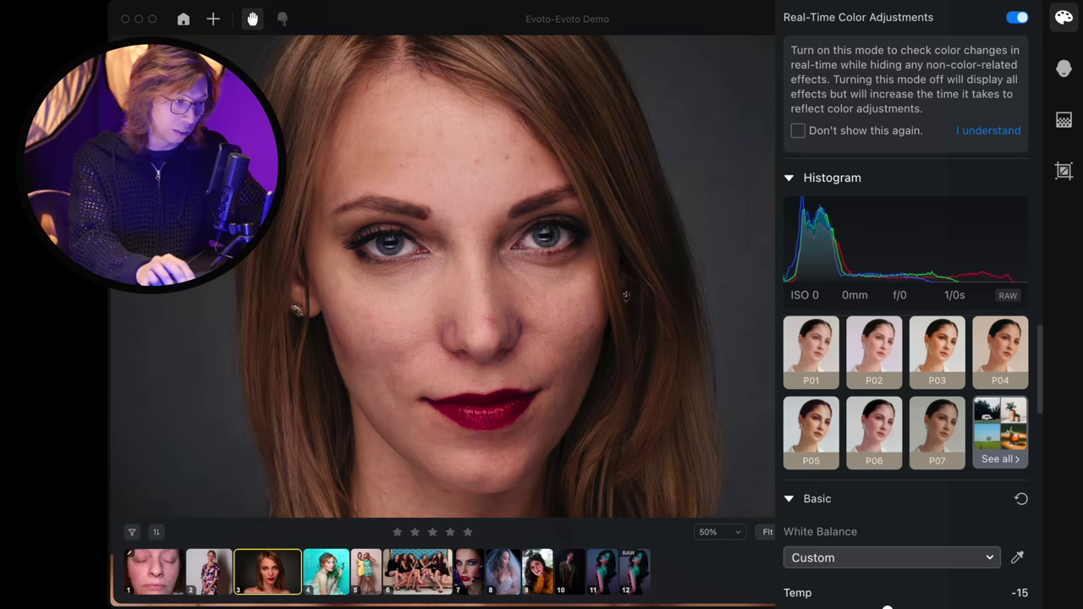
{"action": "scroll", "coordinate": [708, 331], "scroll_direction": "down", "scroll_amount": 3}
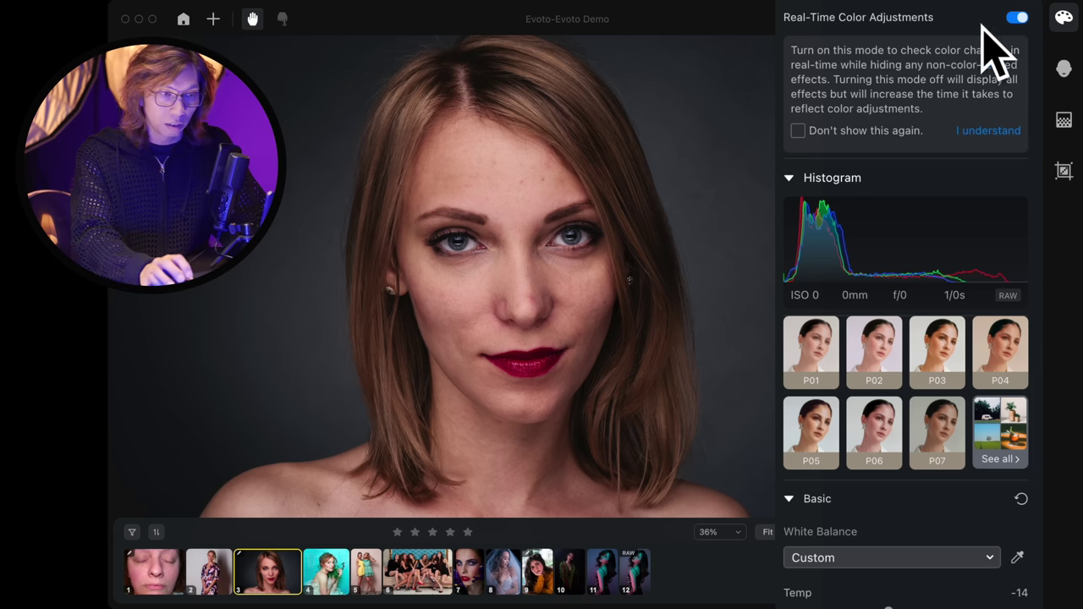
{"action": "left_click", "coordinate": [1063, 68]}
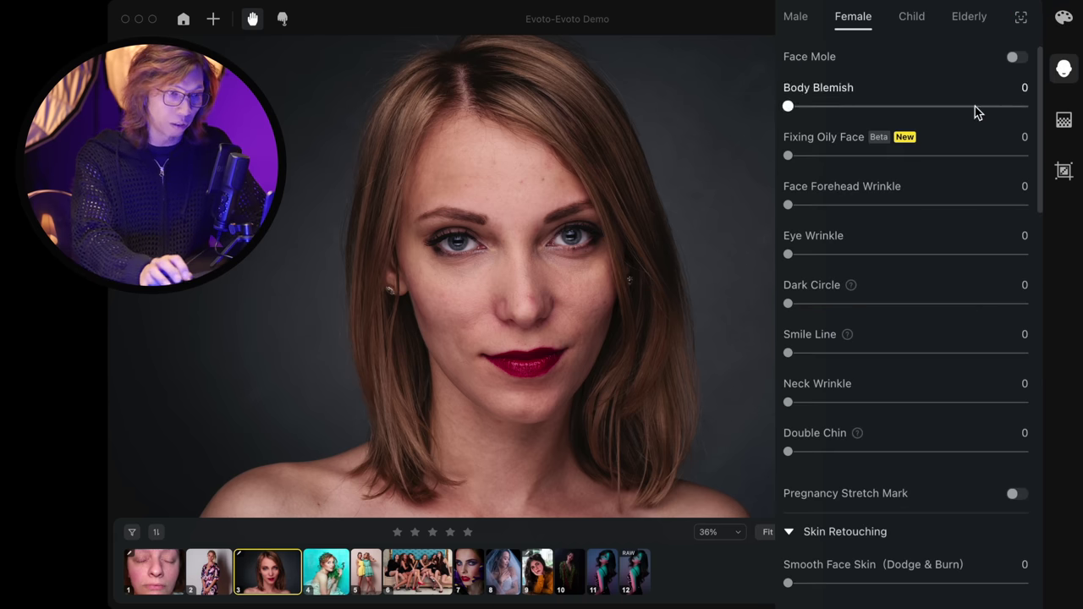
Set Freckle & Acne removal under Blemish Removal to 100
{"action": "scroll", "coordinate": [929, 121], "scroll_direction": "up", "scroll_amount": 2}
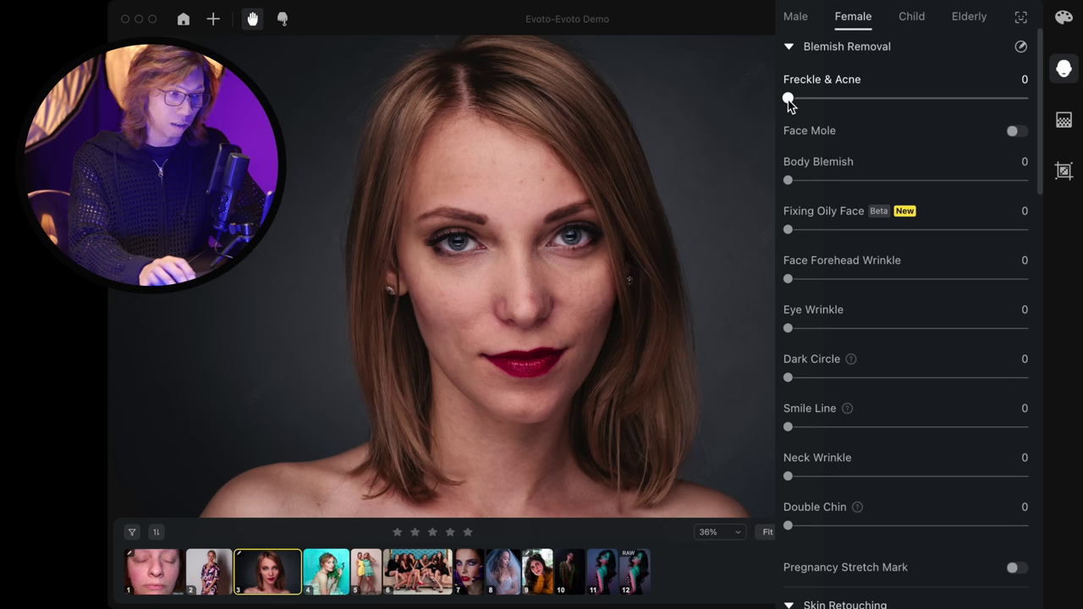
{"action": "left_click_drag", "start_coordinate": [788, 99], "coordinate": [1029, 98]}
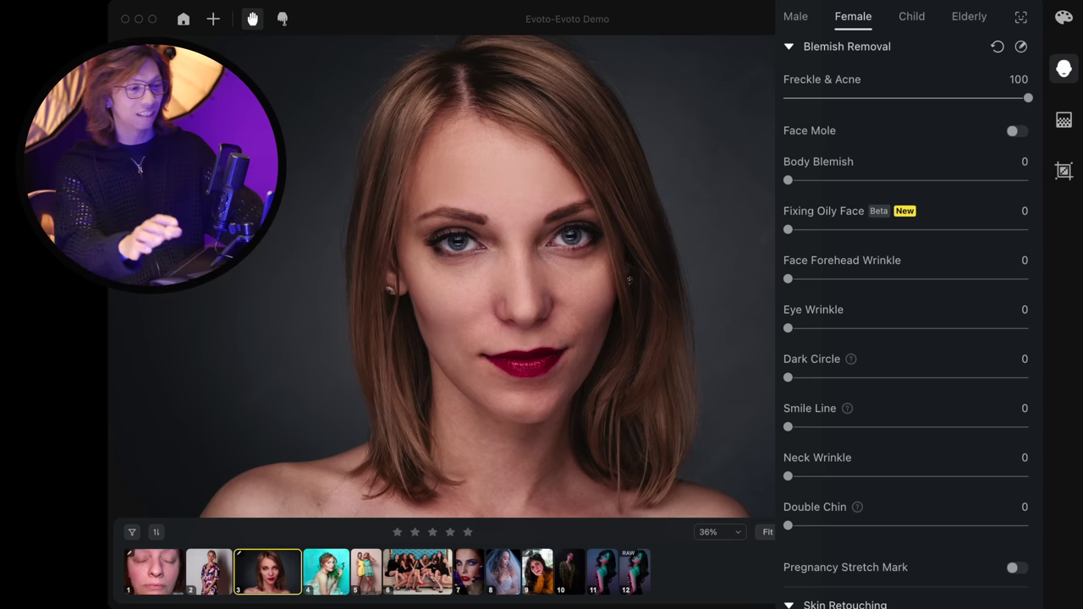
{"action": "scroll", "coordinate": [488, 275], "scroll_direction": "up", "scroll_amount": 1}
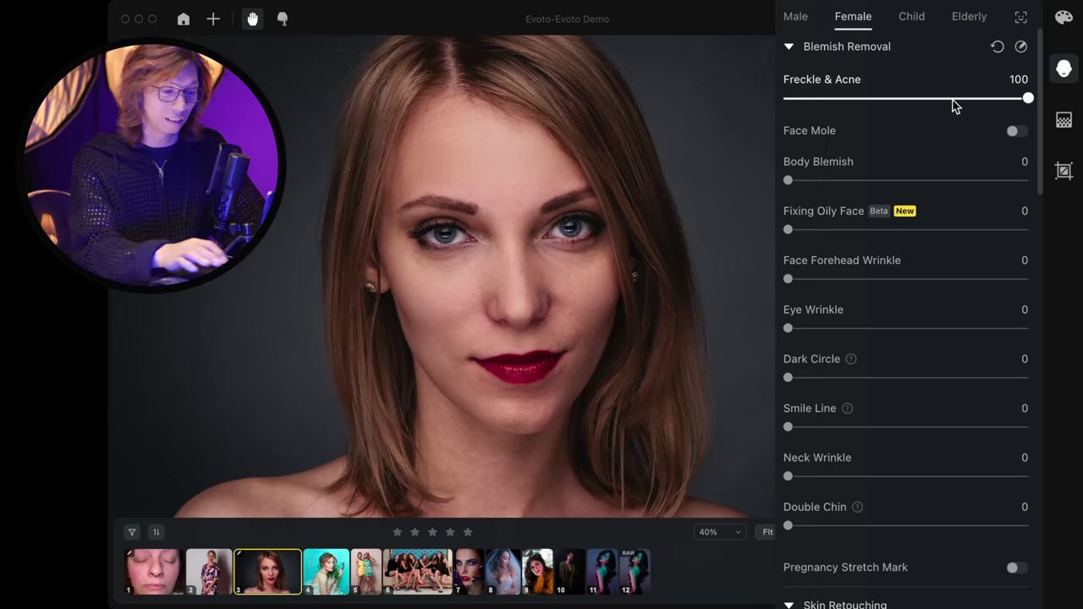
{"action": "key", "text": "ctrl+plus"}
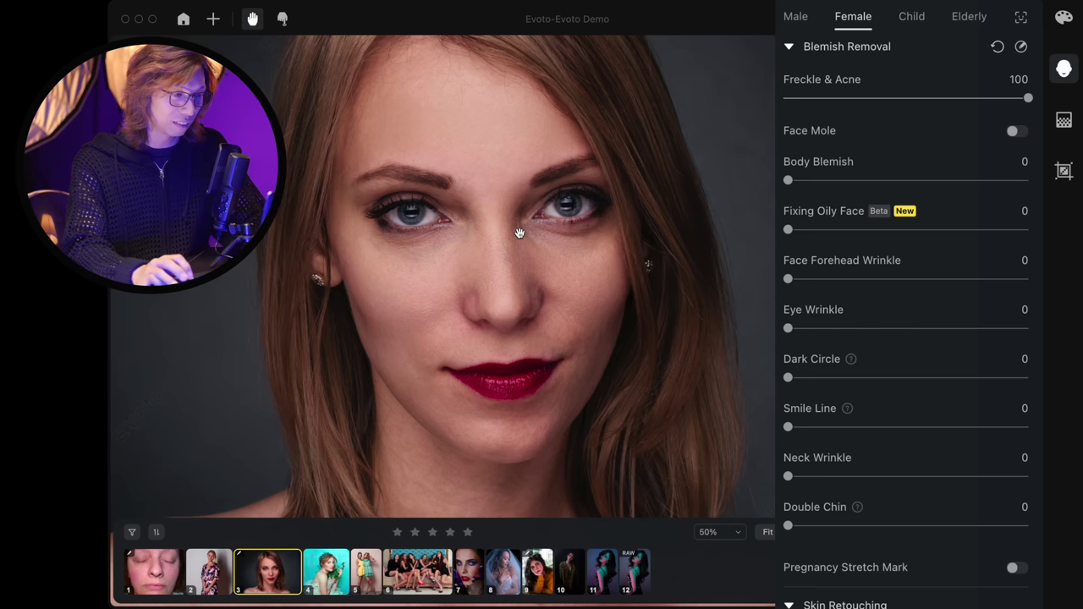
{"action": "left_click", "coordinate": [470, 242]}
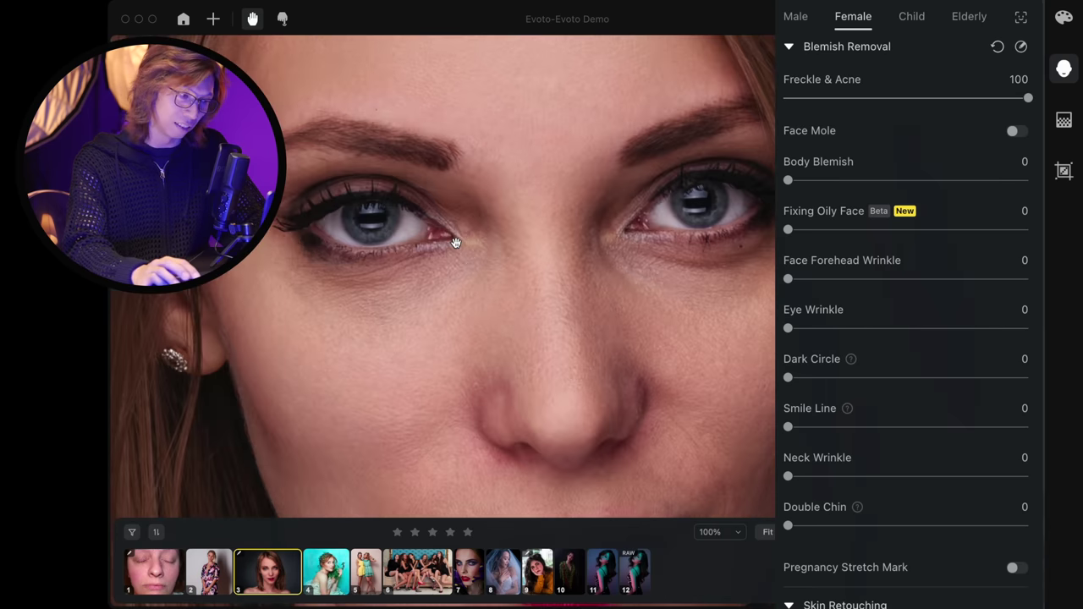
{"action": "left_click_drag", "start_coordinate": [555, 155], "coordinate": [542, 294]}
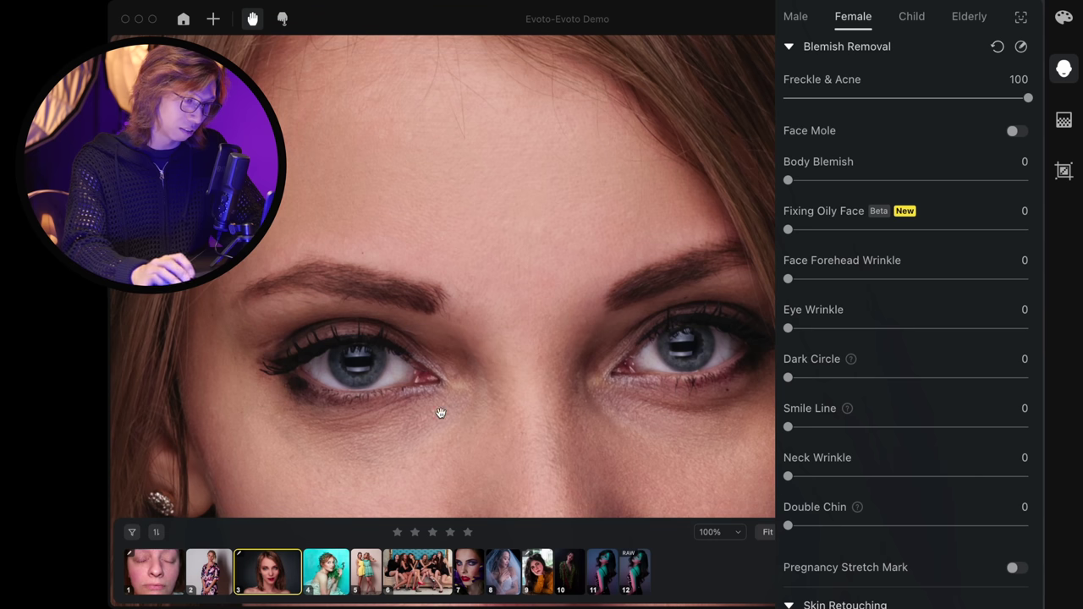
{"action": "left_click_drag", "start_coordinate": [437, 412], "coordinate": [449, 212]}
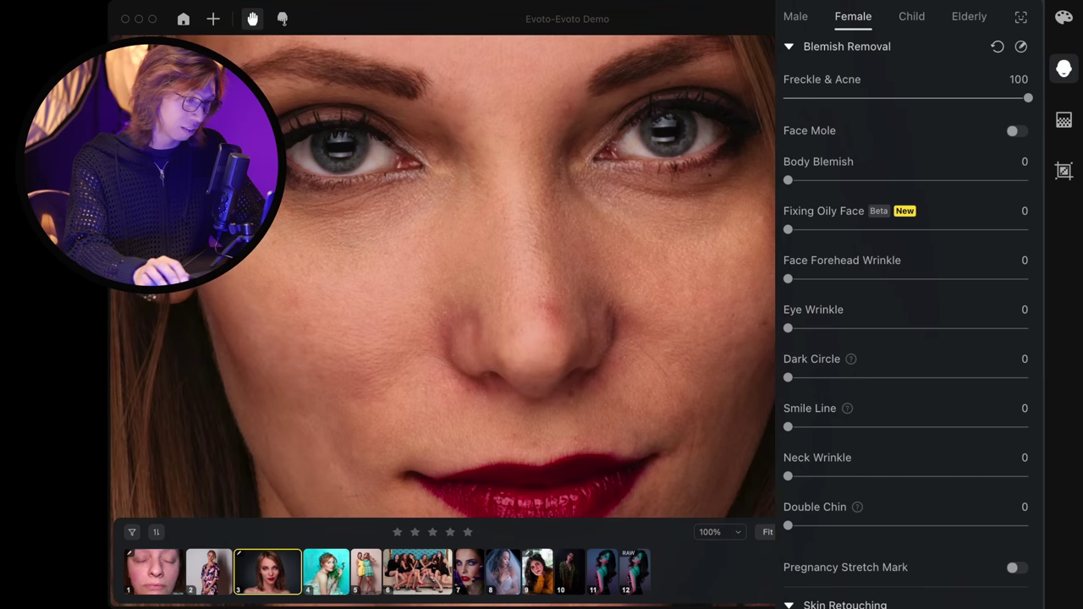
{"action": "left_click_drag", "start_coordinate": [279, 271], "coordinate": [444, 319]}
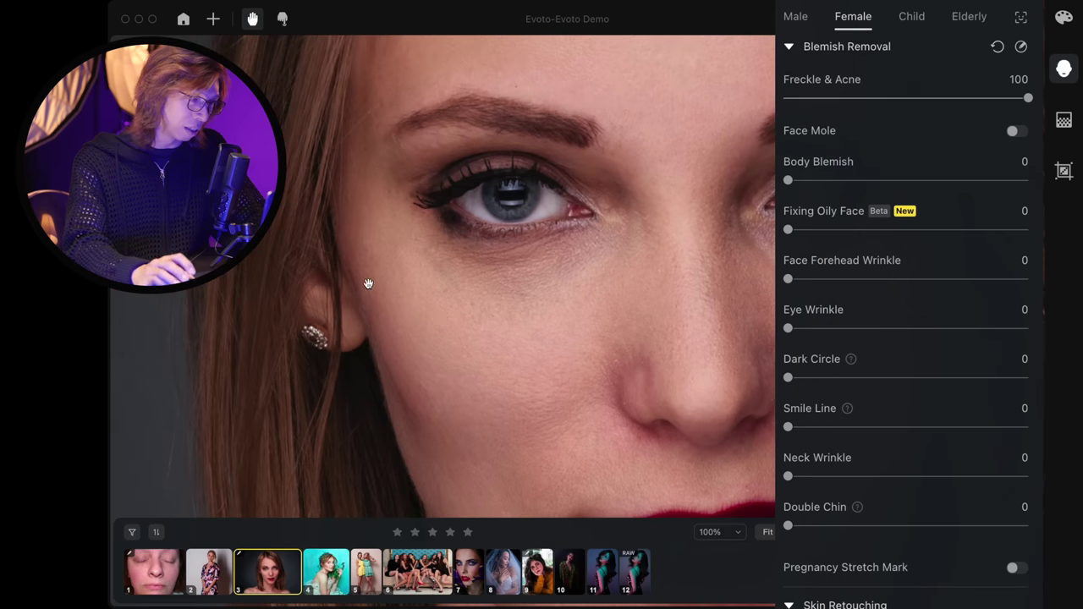
{"action": "scroll", "coordinate": [369, 274], "scroll_direction": "up", "scroll_amount": 3}
{"action": "scroll", "coordinate": [415, 249], "scroll_direction": "up", "scroll_amount": 3}
{"action": "scroll", "coordinate": [435, 288], "scroll_direction": "up", "scroll_amount": 3}
{"action": "scroll", "coordinate": [440, 313], "scroll_direction": "down", "scroll_amount": 2}
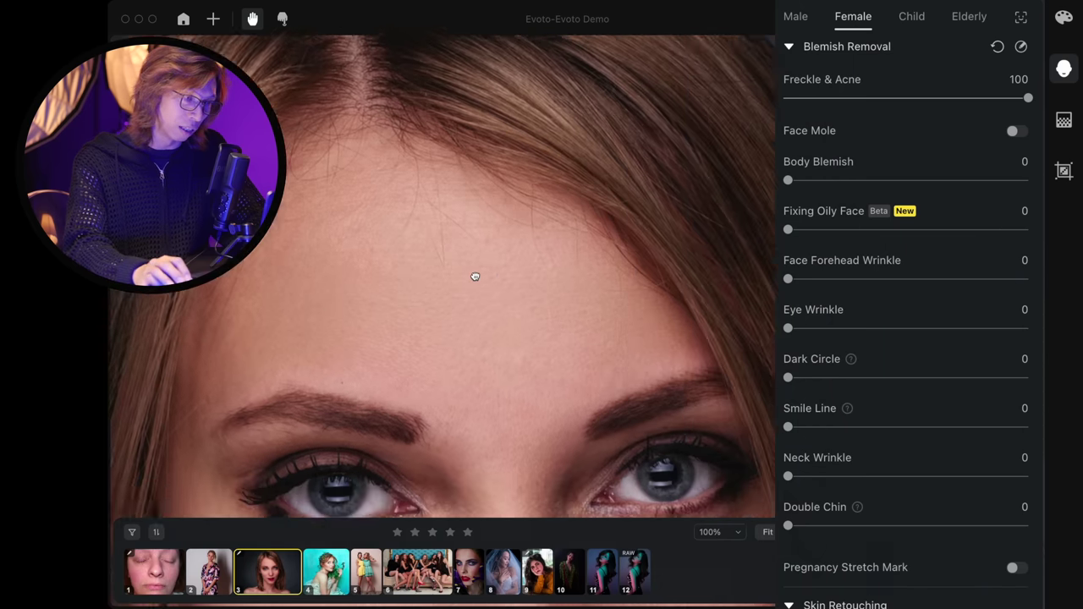
{"action": "scroll", "coordinate": [473, 276], "scroll_direction": "down", "scroll_amount": 1}
{"action": "scroll", "coordinate": [452, 324], "scroll_direction": "down", "scroll_amount": 2}
{"action": "key", "text": "backslash"}
{"action": "key", "text": "backslash"}
{"action": "key", "text": "backslash"}
{"action": "key", "text": "backslash"}
{"action": "scroll", "coordinate": [541, 254], "scroll_direction": "right", "scroll_amount": 2}
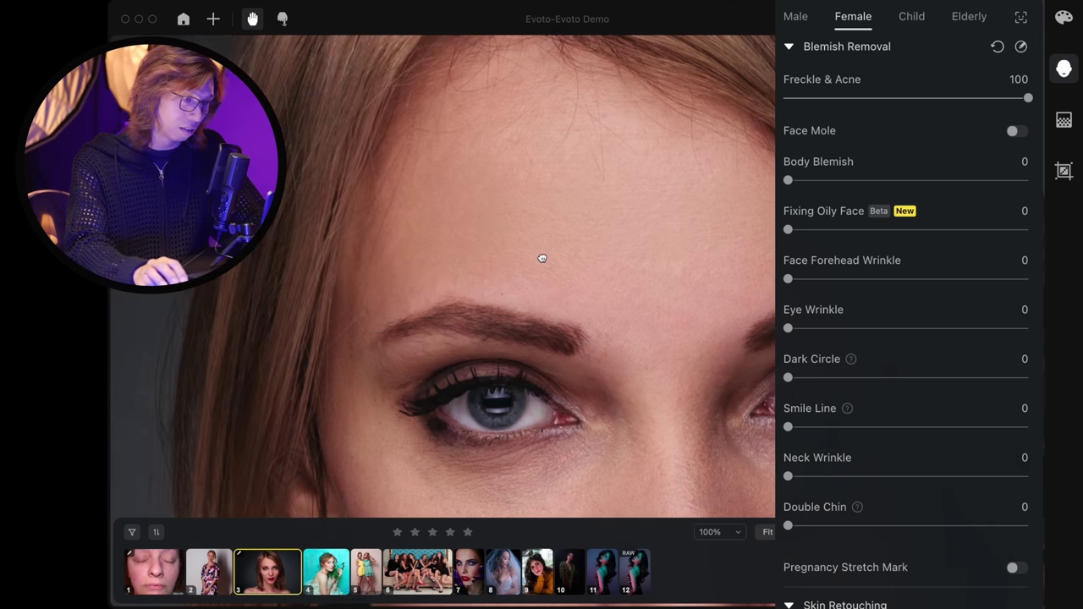
{"action": "scroll", "coordinate": [466, 164], "scroll_direction": "down", "scroll_amount": 3}
{"action": "scroll", "coordinate": [399, 301], "scroll_direction": "down", "scroll_amount": 1}
{"action": "scroll", "coordinate": [566, 334], "scroll_direction": "down", "scroll_amount": 3}
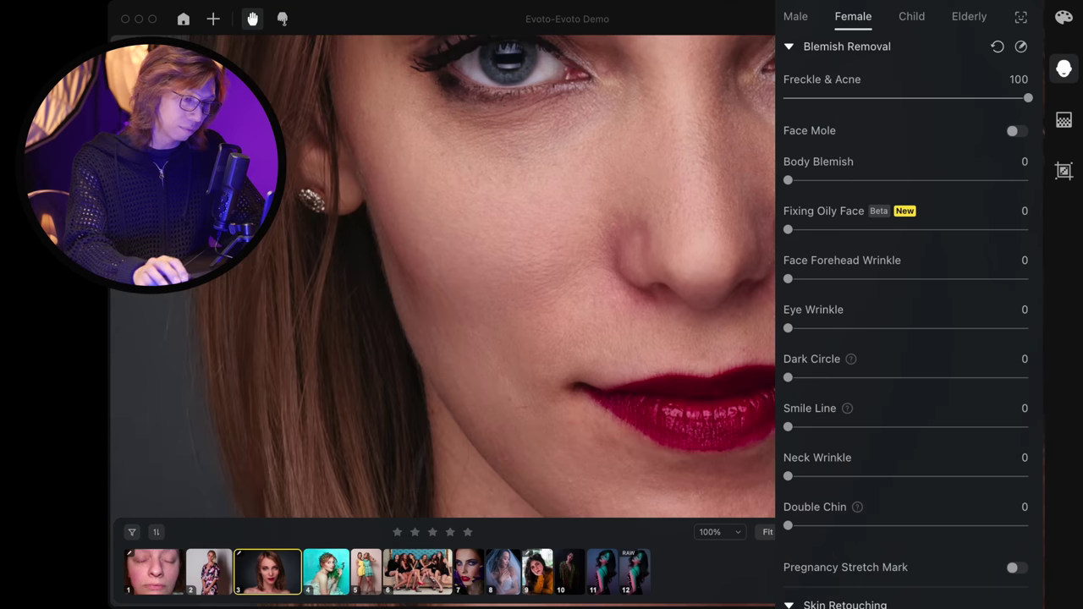
{"action": "key", "text": "backslash"}
{"action": "key", "text": "backslash"}
{"action": "key", "text": "backslash"}
{"action": "key", "text": "backslash"}
{"action": "left_click_drag", "start_coordinate": [548, 262], "coordinate": [505, 381]}
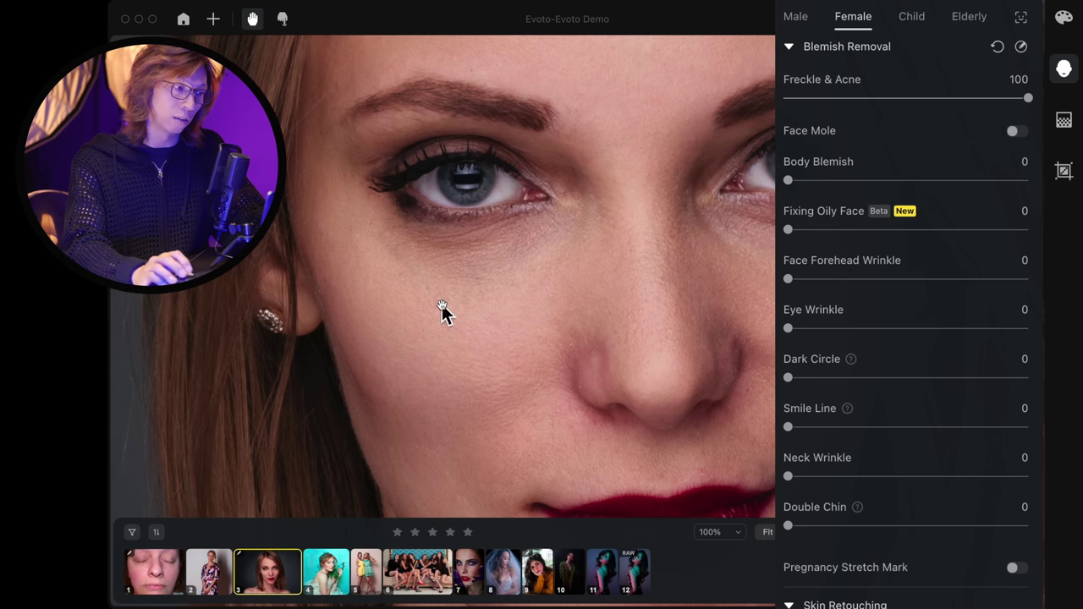
{"action": "scroll", "coordinate": [287, 260], "scroll_direction": "down", "scroll_amount": 3}
{"action": "scroll", "coordinate": [411, 367], "scroll_direction": "down", "scroll_amount": 5}
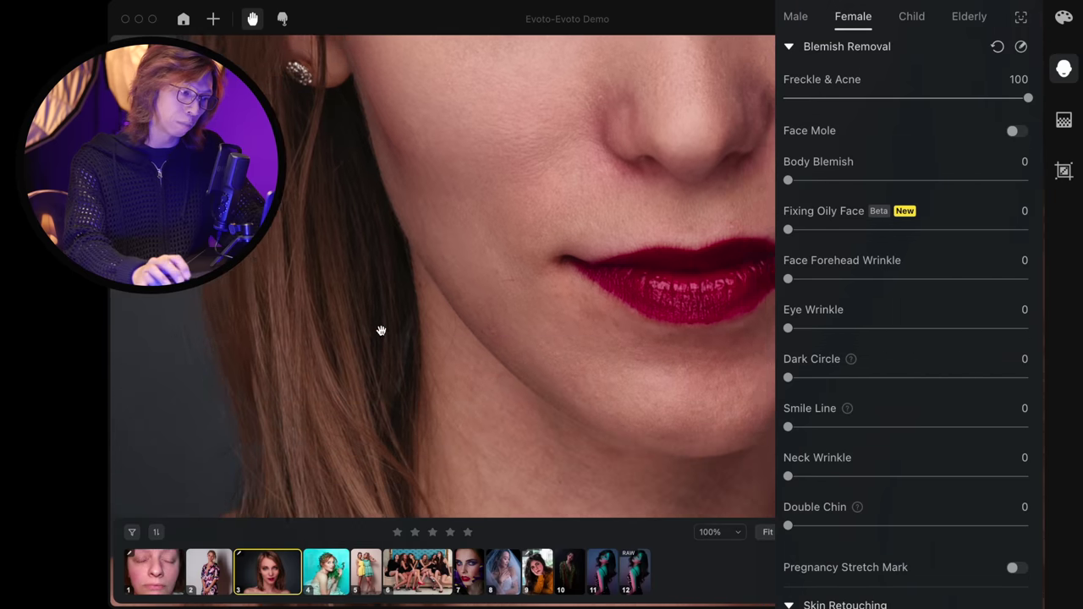
{"action": "scroll", "coordinate": [399, 290], "scroll_direction": "up", "scroll_amount": 3}
{"action": "scroll", "coordinate": [399, 291], "scroll_direction": "left", "scroll_amount": 2}
{"action": "scroll", "coordinate": [407, 277], "scroll_direction": "up", "scroll_amount": 4}
{"action": "scroll", "coordinate": [484, 346], "scroll_direction": "left", "scroll_amount": 2}
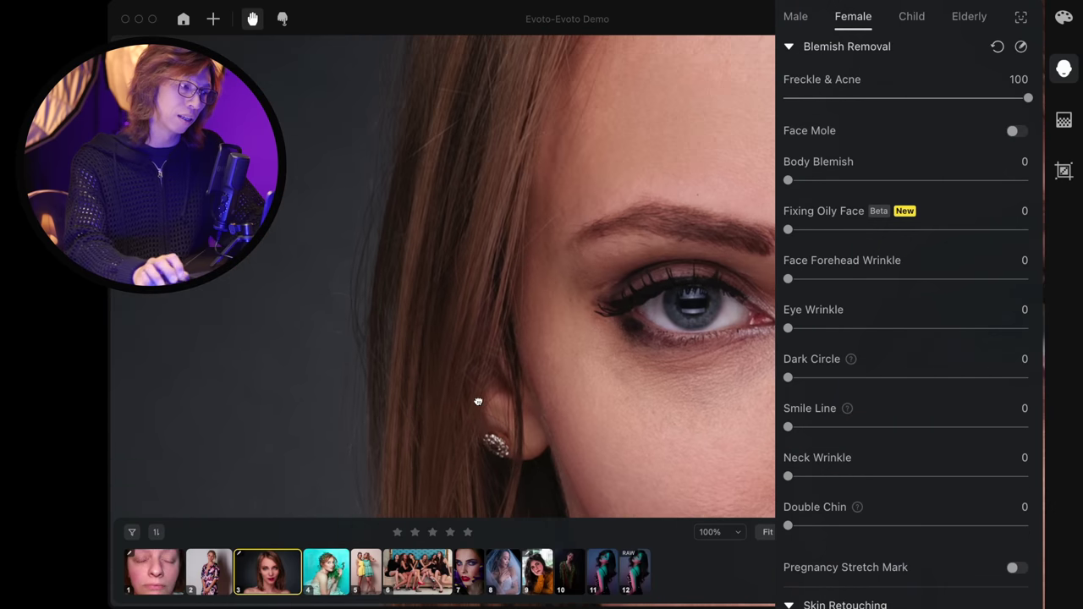
{"action": "scroll", "coordinate": [477, 399], "scroll_direction": "right", "scroll_amount": 5}
{"action": "scroll", "coordinate": [273, 322], "scroll_direction": "left", "scroll_amount": 3}
{"action": "scroll", "coordinate": [339, 264], "scroll_direction": "left", "scroll_amount": 3}
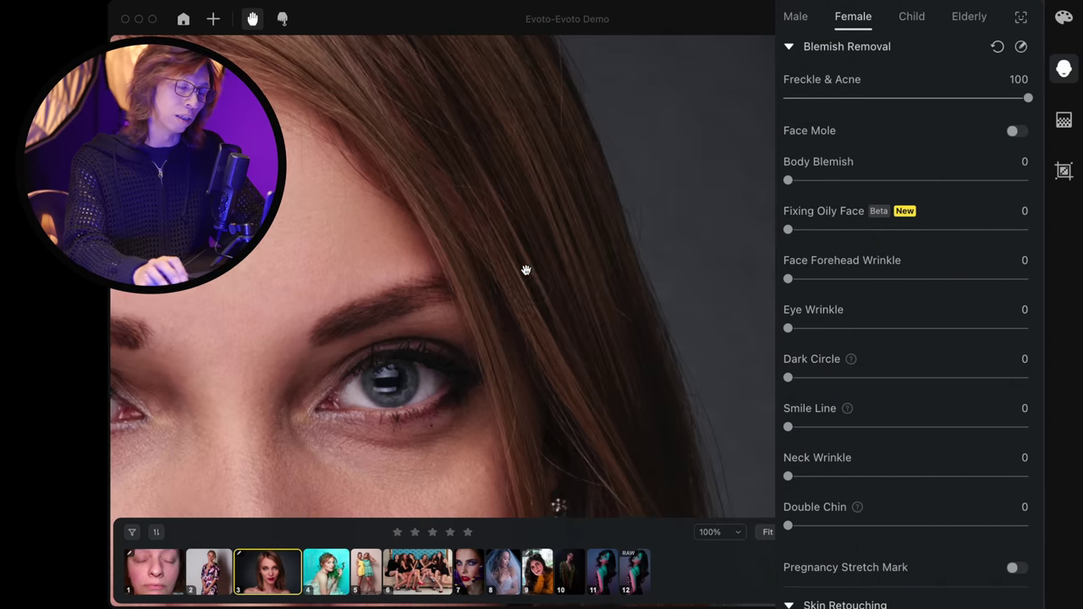
{"action": "scroll", "coordinate": [430, 245], "scroll_direction": "down", "scroll_amount": 2}
{"action": "scroll", "coordinate": [430, 245], "scroll_direction": "right", "scroll_amount": 2}
{"action": "scroll", "coordinate": [476, 176], "scroll_direction": "down", "scroll_amount": 8}
{"action": "scroll", "coordinate": [475, 176], "scroll_direction": "down", "scroll_amount": 3}
{"action": "scroll", "coordinate": [486, 262], "scroll_direction": "down", "scroll_amount": 4}
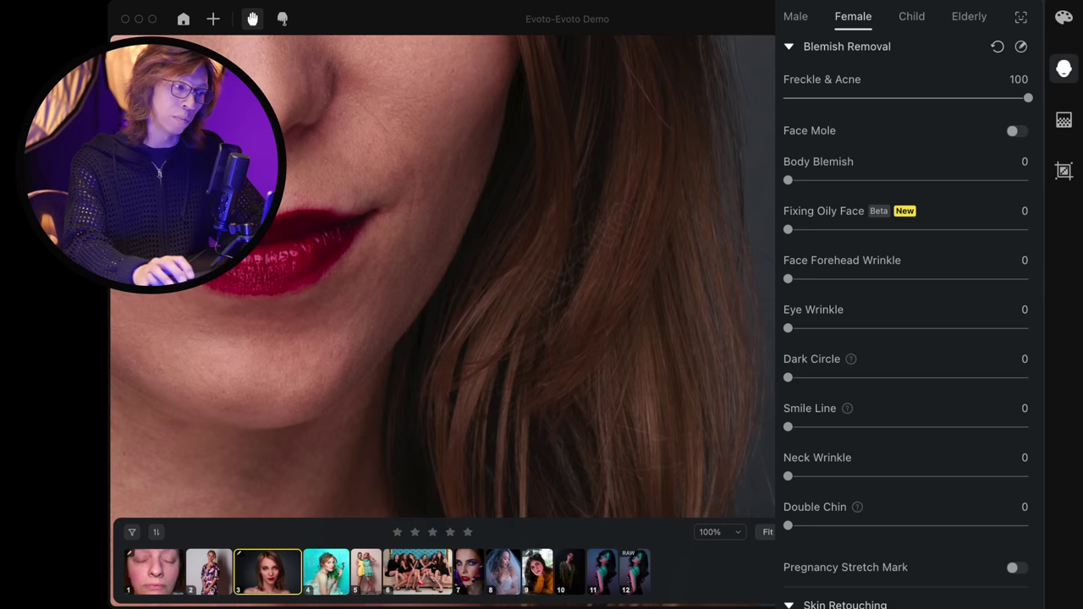
{"action": "scroll", "coordinate": [495, 266], "scroll_direction": "up", "scroll_amount": 2}
{"action": "scroll", "coordinate": [401, 160], "scroll_direction": "left", "scroll_amount": 3}
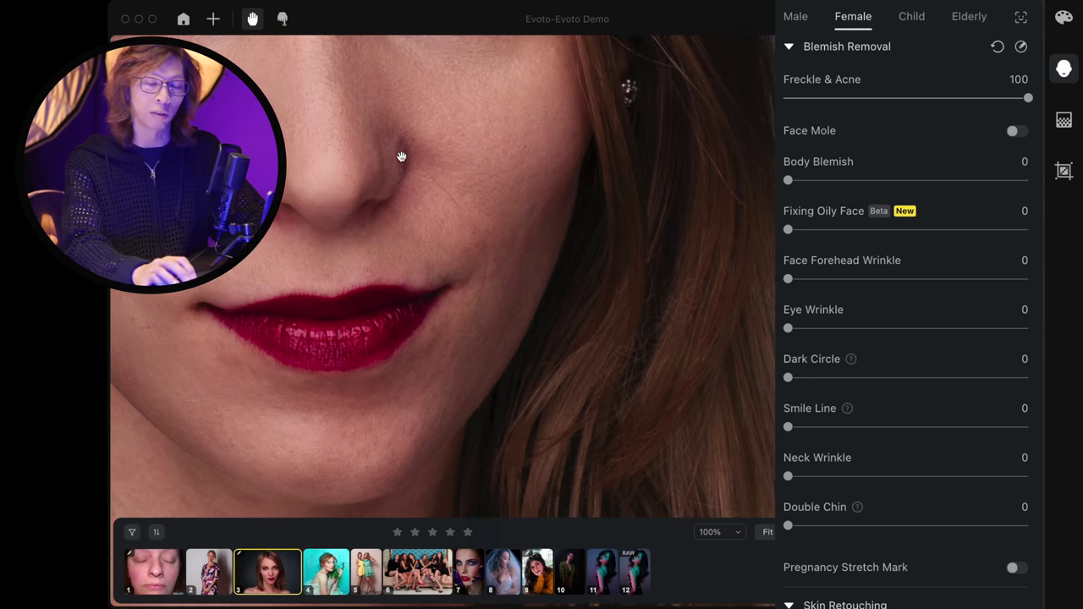
{"action": "scroll", "coordinate": [435, 189], "scroll_direction": "left", "scroll_amount": 5}
{"action": "scroll", "coordinate": [435, 188], "scroll_direction": "up", "scroll_amount": 3}
{"action": "scroll", "coordinate": [506, 254], "scroll_direction": "up", "scroll_amount": 3}
{"action": "scroll", "coordinate": [506, 254], "scroll_direction": "left", "scroll_amount": 5}
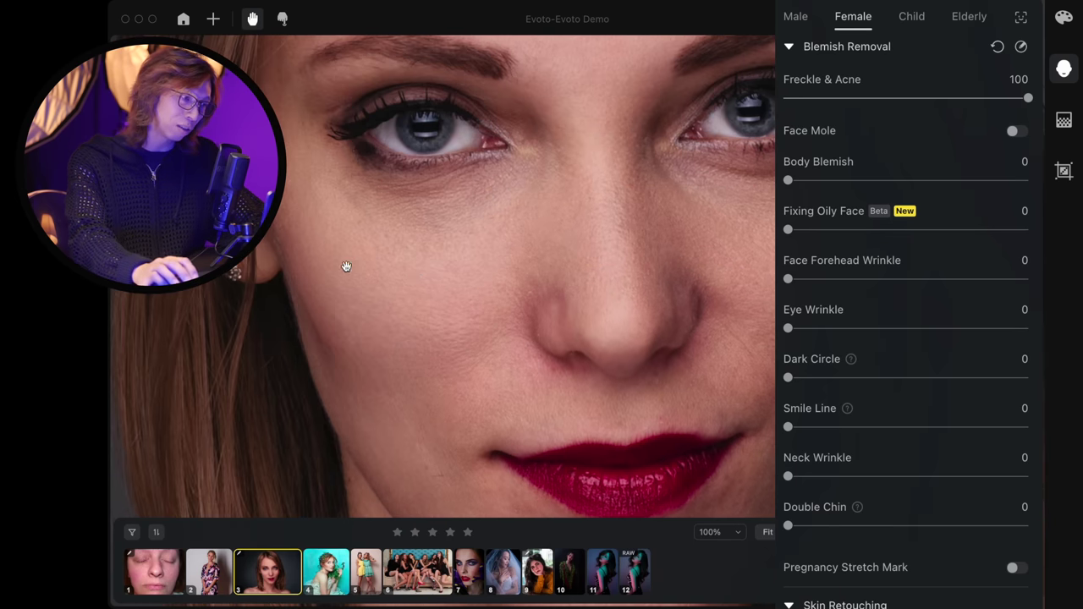
{"action": "scroll", "coordinate": [355, 279], "scroll_direction": "up", "scroll_amount": 3}
{"action": "scroll", "coordinate": [356, 280], "scroll_direction": "left", "scroll_amount": 2}
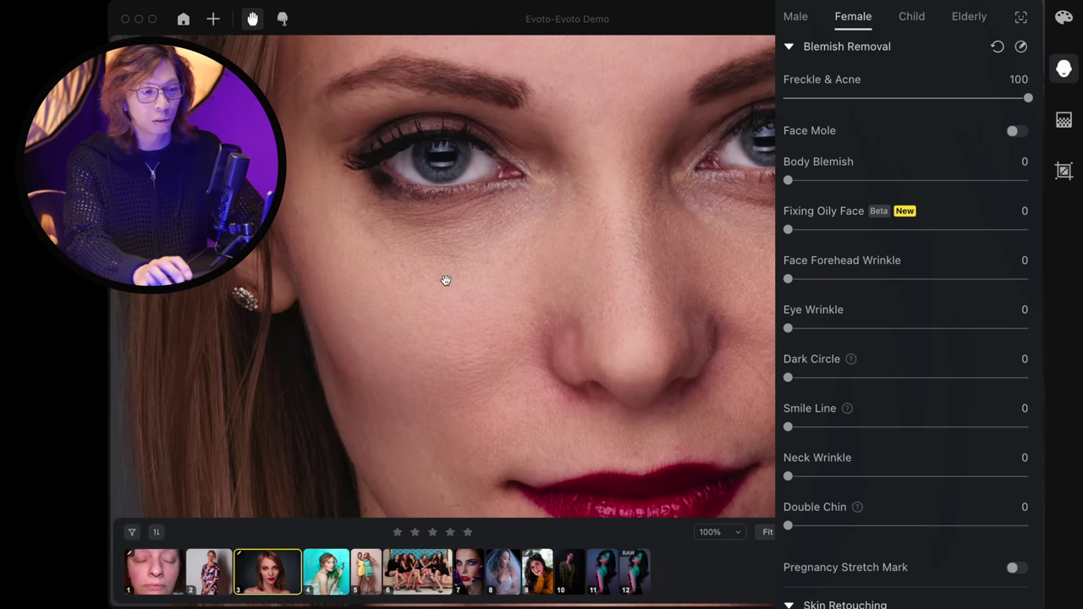
{"action": "left_click_drag", "start_coordinate": [481, 271], "coordinate": [430, 266]}
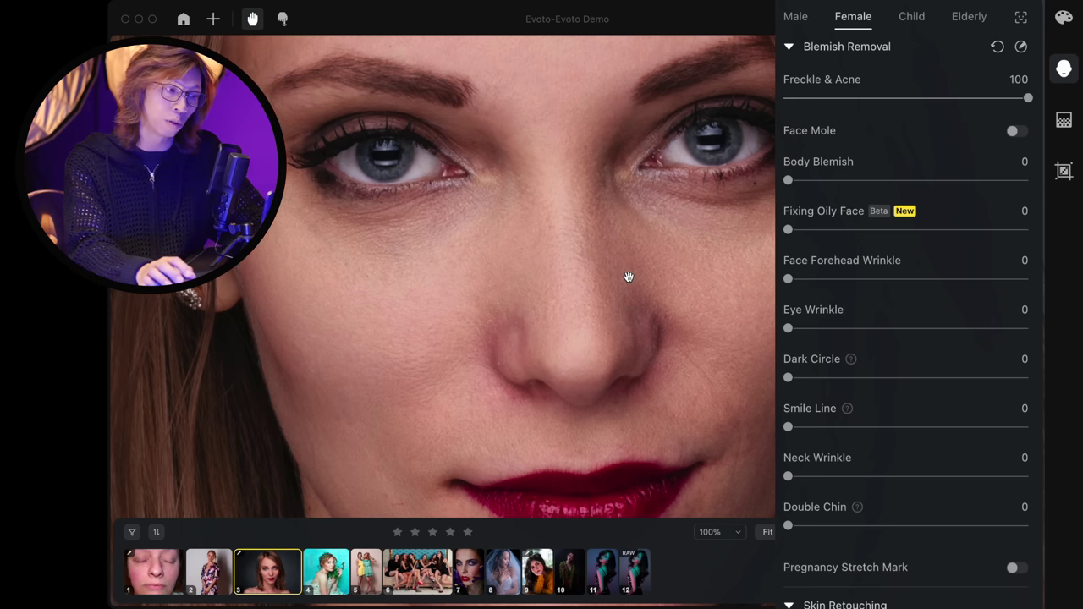
{"action": "scroll", "coordinate": [652, 322], "scroll_direction": "down", "scroll_amount": 1}
{"action": "scroll", "coordinate": [651, 323], "scroll_direction": "down", "scroll_amount": 2}
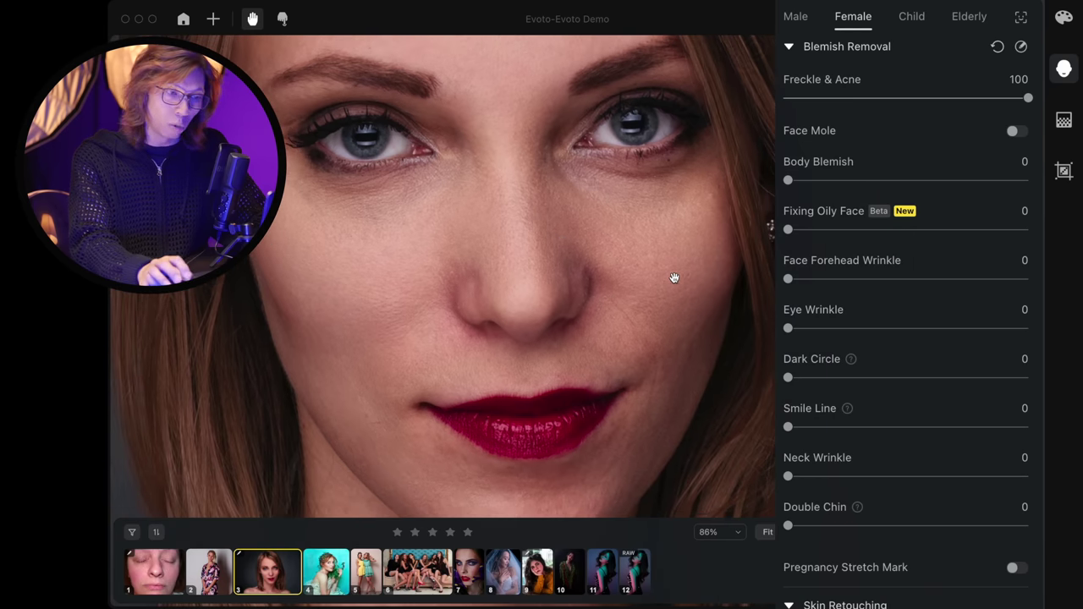
{"action": "scroll", "coordinate": [604, 272], "scroll_direction": "up", "scroll_amount": 1}
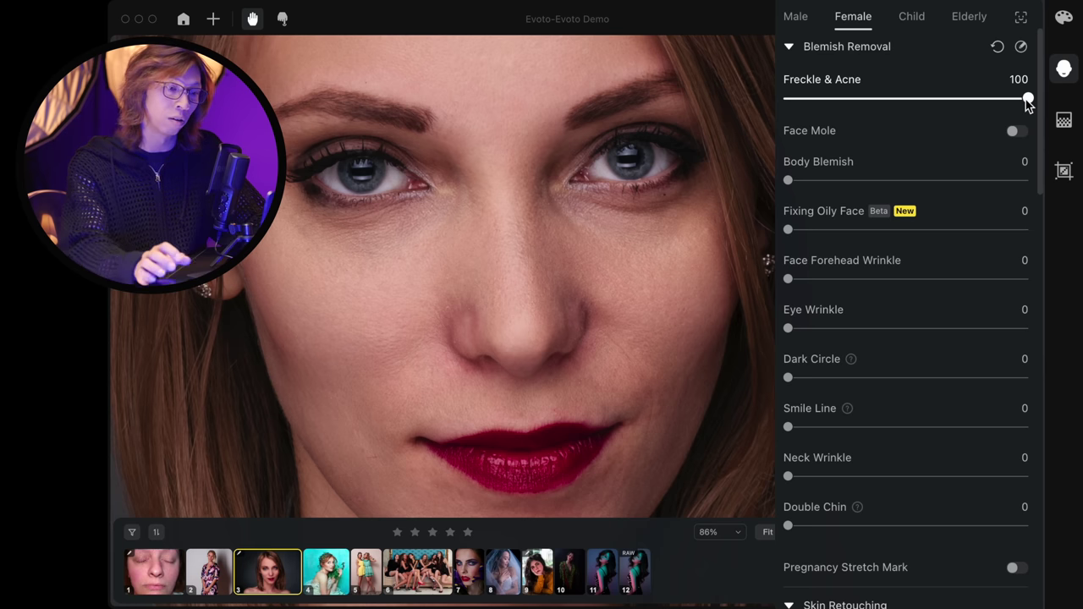
Bring the shoulders into view and set Body Blemish removal to 81
{"action": "scroll", "coordinate": [617, 279], "scroll_direction": "down", "scroll_amount": 3}
{"action": "mouse_move", "coordinate": [616, 278]}
{"action": "left_mouse_down"}
{"action": "mouse_move", "coordinate": [641, 177]}
{"action": "mouse_move", "coordinate": [622, 250]}
{"action": "mouse_move", "coordinate": [632, 255]}
{"action": "left_mouse_up"}
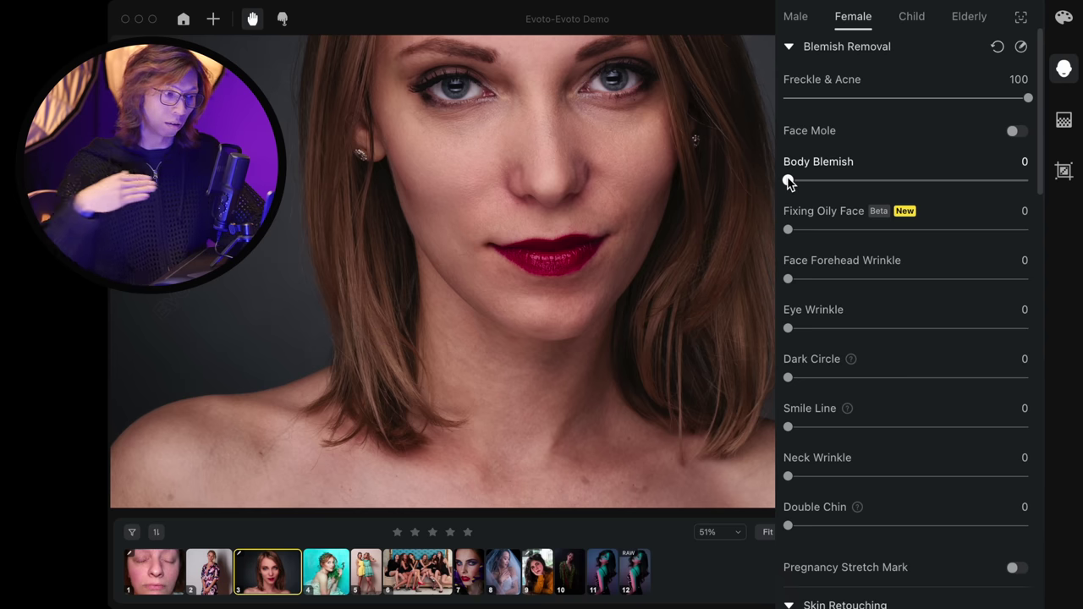
{"action": "left_click_drag", "start_coordinate": [787, 183], "coordinate": [979, 183]}
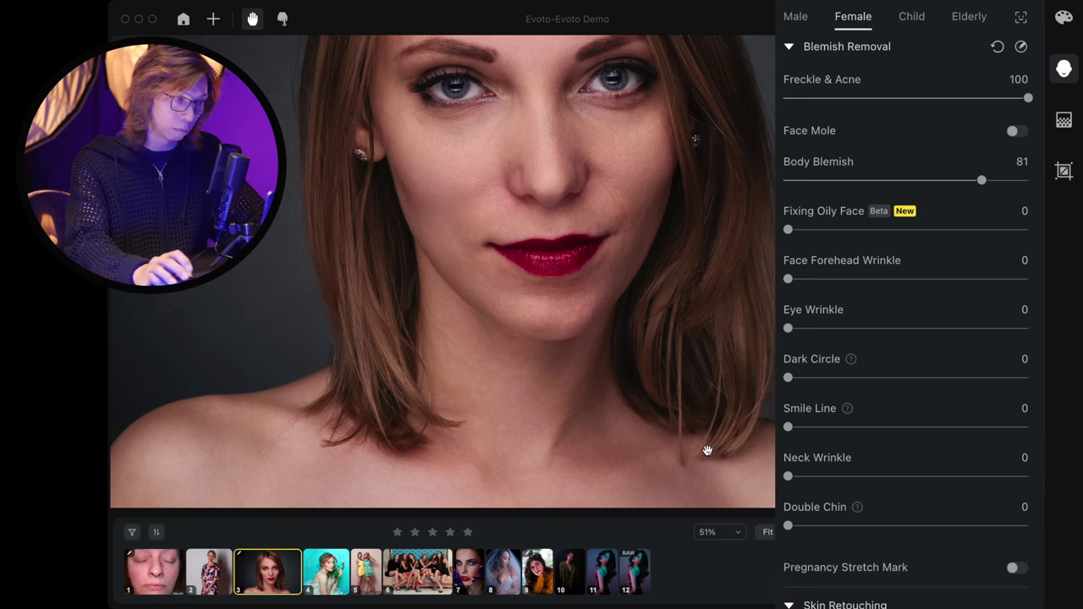
{"action": "scroll", "coordinate": [575, 229], "scroll_direction": "up", "scroll_amount": 2}
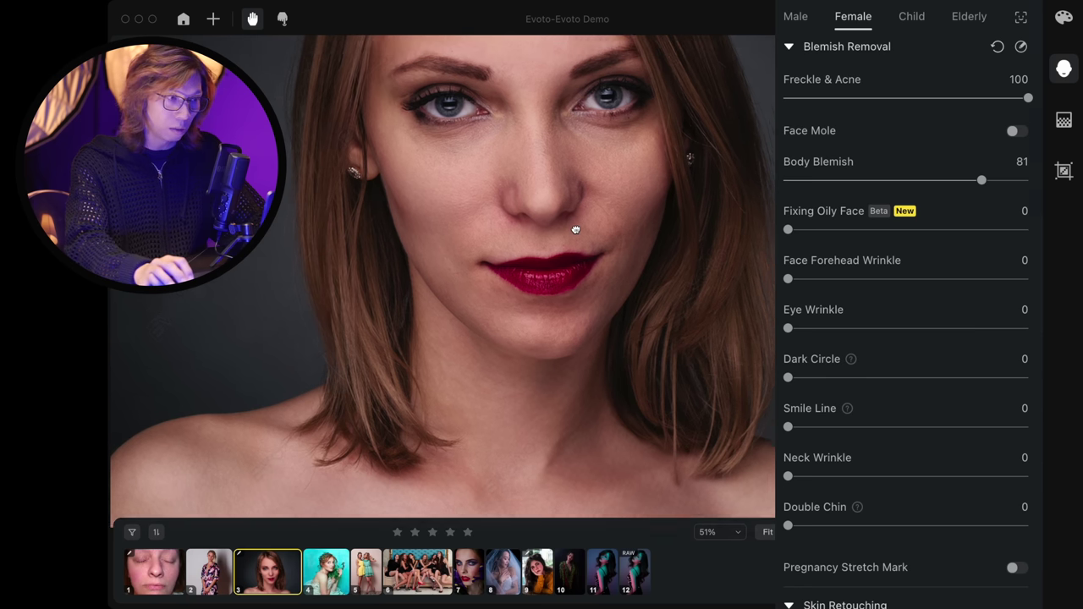
{"action": "scroll", "coordinate": [565, 241], "scroll_direction": "up", "scroll_amount": 2}
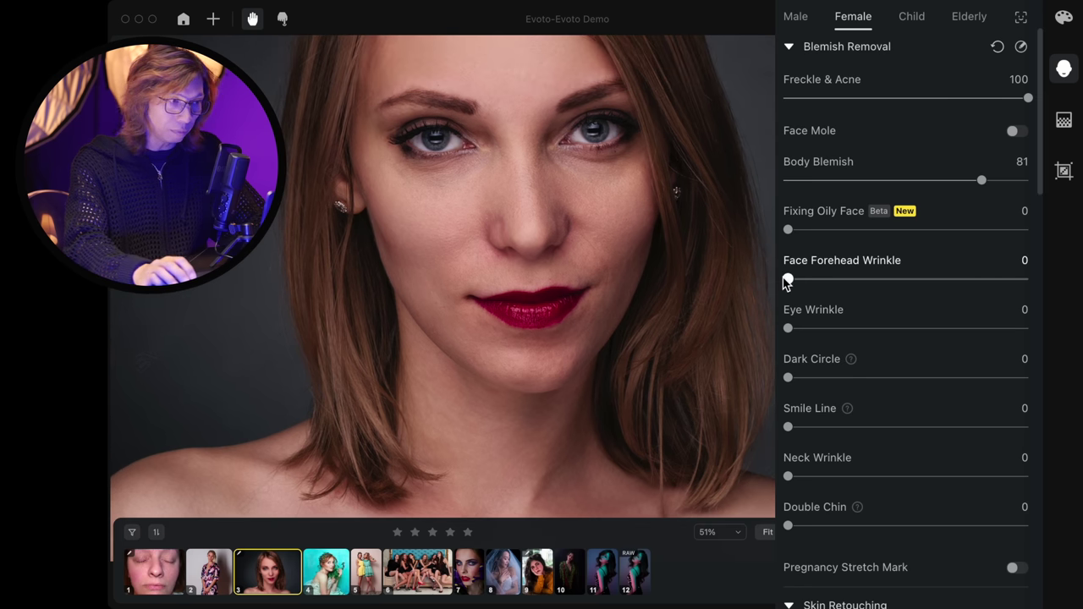
{"action": "scroll", "coordinate": [651, 201], "scroll_direction": "up", "scroll_amount": 2}
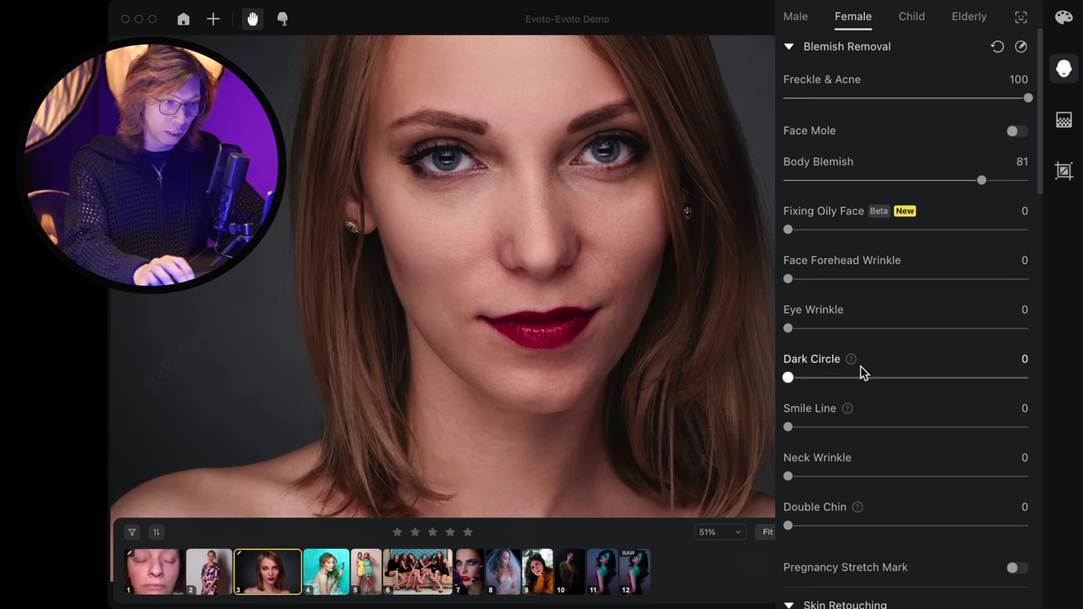
Set Dark Circle removal to 91 and zoom in on the eyes to check
{"action": "mouse_move", "coordinate": [788, 378]}
{"action": "left_mouse_down"}
{"action": "mouse_move", "coordinate": [949, 388]}
{"action": "mouse_move", "coordinate": [1008, 379]}
{"action": "left_mouse_up"}
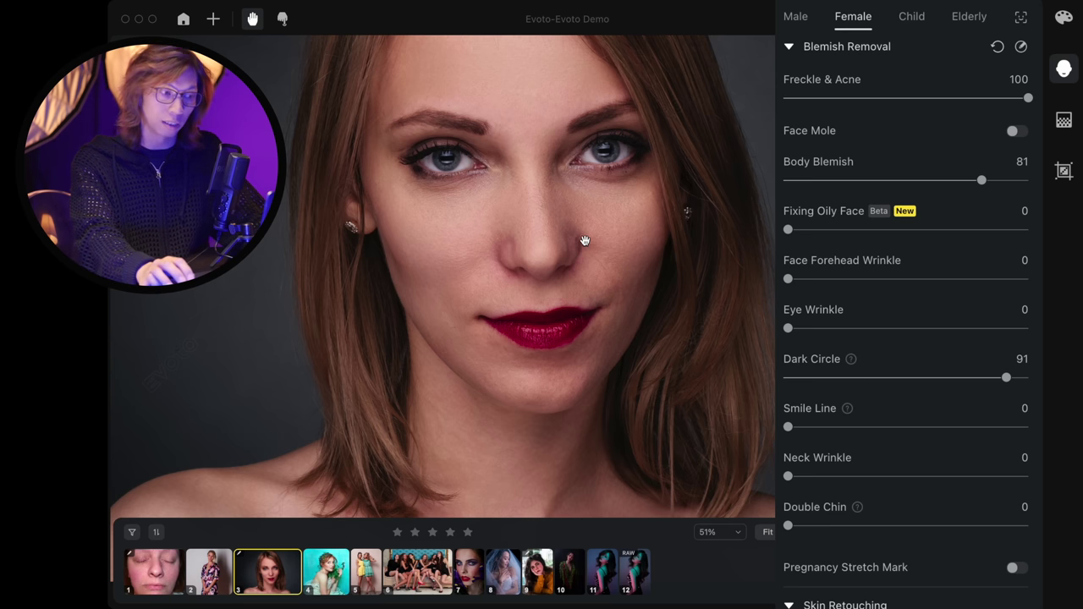
{"action": "left_click_drag", "start_coordinate": [601, 252], "coordinate": [602, 287]}
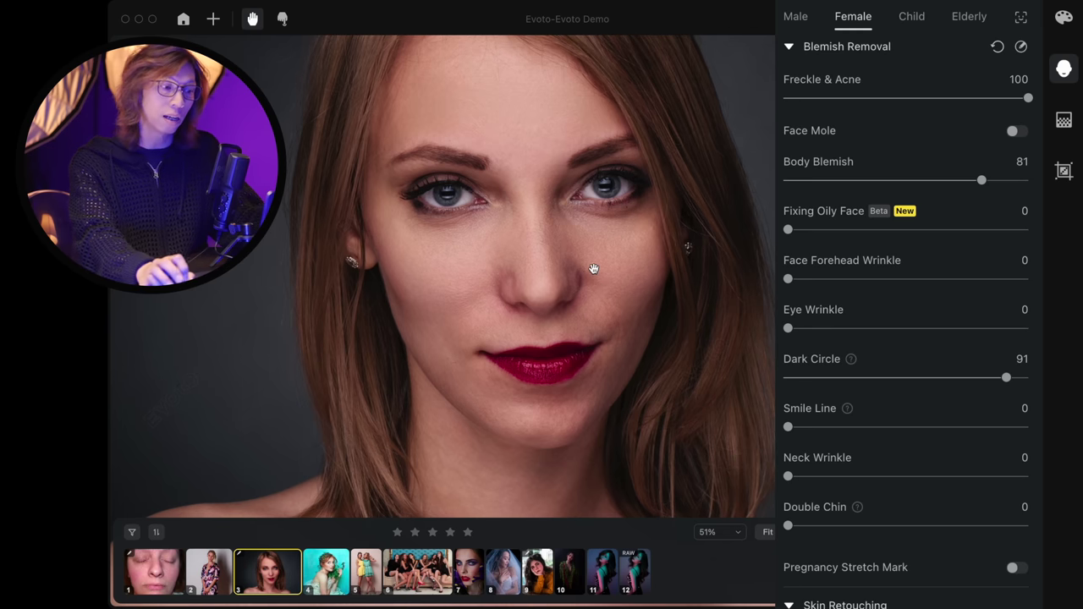
{"action": "scroll", "coordinate": [594, 269], "scroll_direction": "up", "scroll_amount": 3}
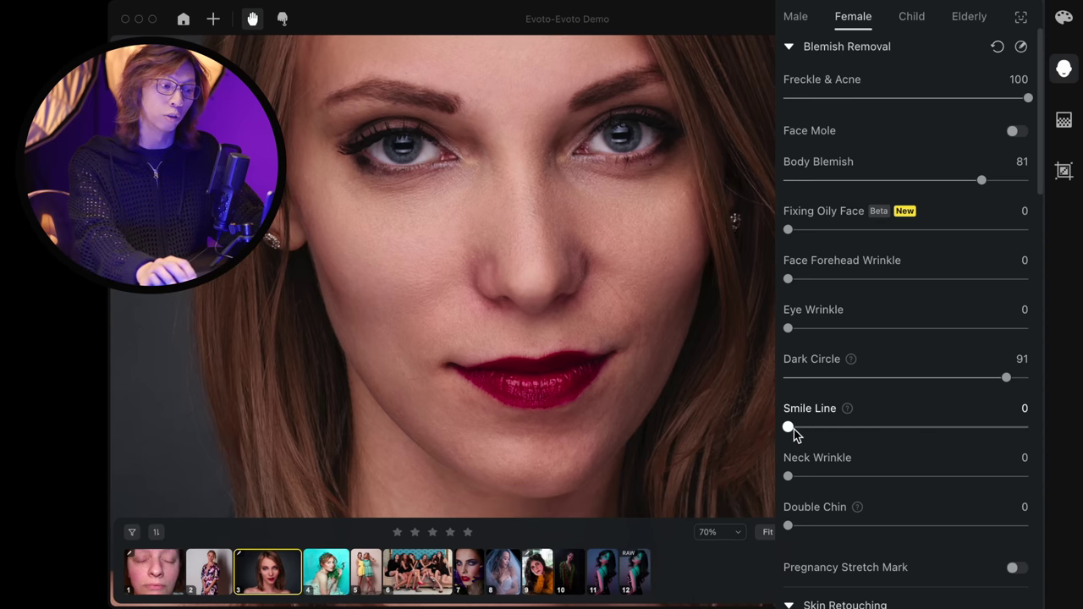
Set Smile Line softening to 73
{"action": "left_click_drag", "start_coordinate": [790, 429], "coordinate": [961, 443]}
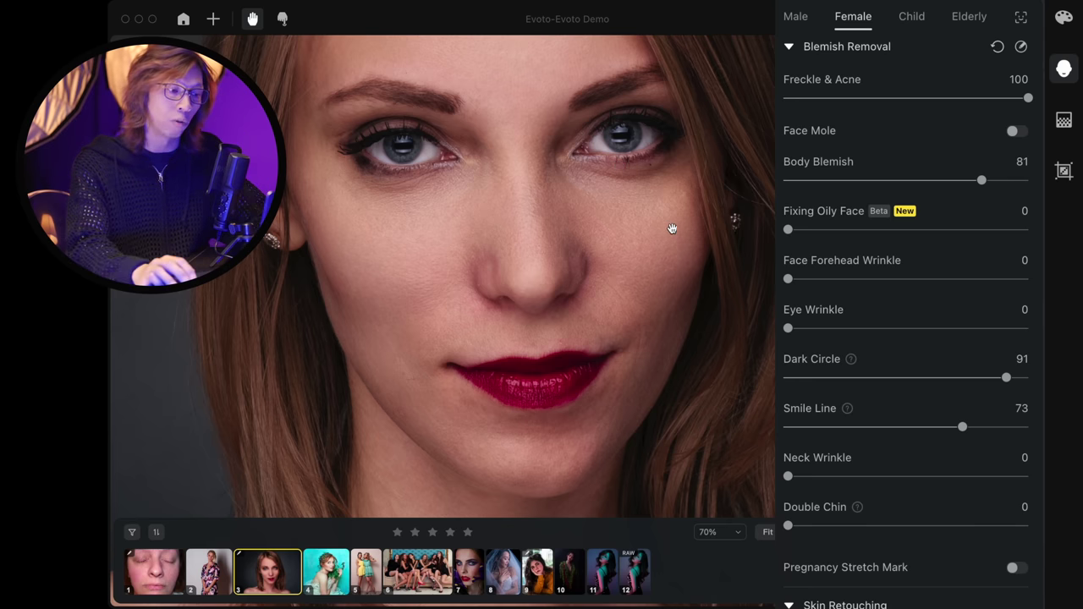
{"action": "scroll", "coordinate": [626, 213], "scroll_direction": "down", "scroll_amount": 1}
{"action": "scroll", "coordinate": [623, 213], "scroll_direction": "down", "scroll_amount": 3}
{"action": "scroll", "coordinate": [665, 184], "scroll_direction": "down", "scroll_amount": 2}
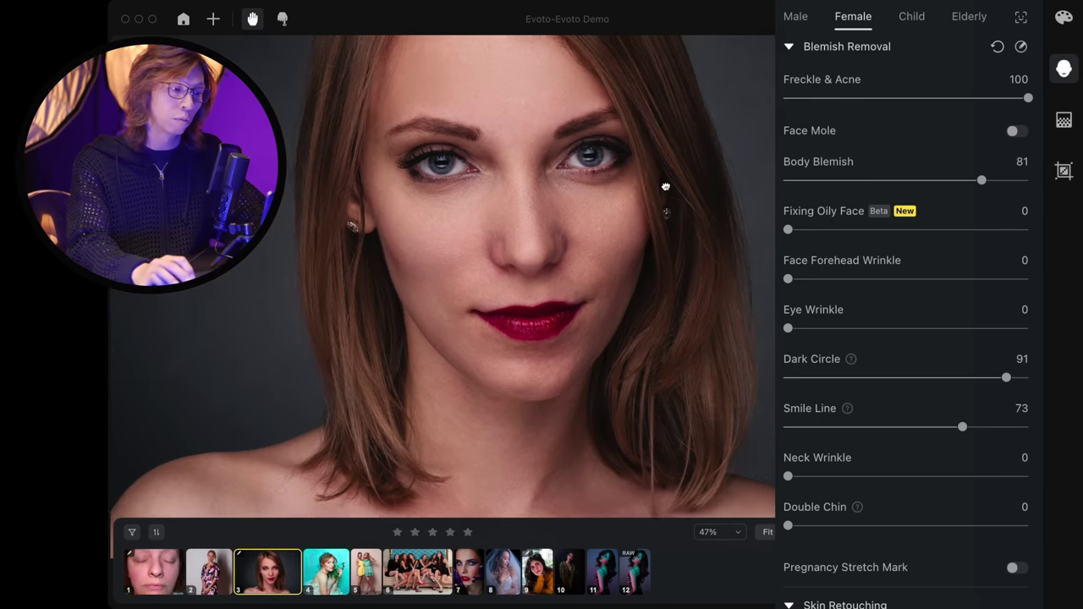
{"action": "scroll", "coordinate": [604, 217], "scroll_direction": "down", "scroll_amount": 3}
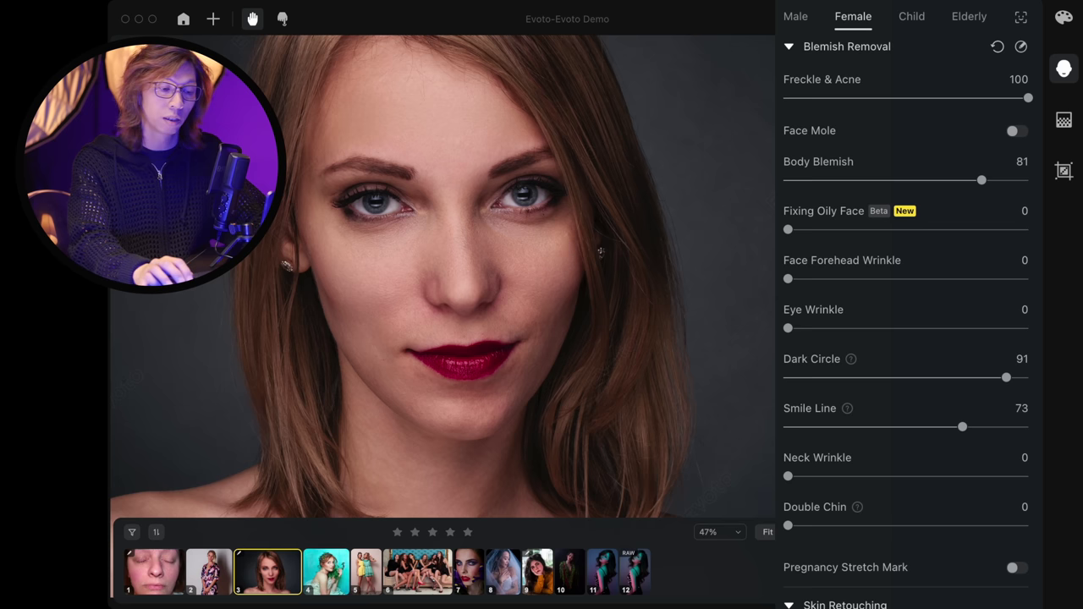
Compare before and after with the original, then scroll down to Skin Retouching
{"action": "key", "text": "backslash"}
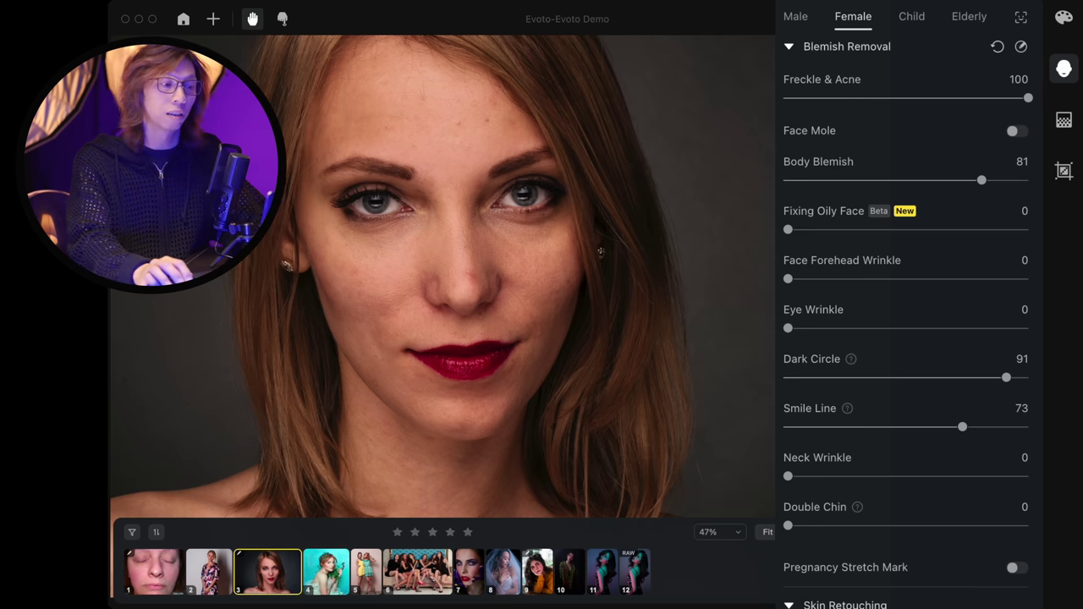
{"action": "key", "text": "backslash"}
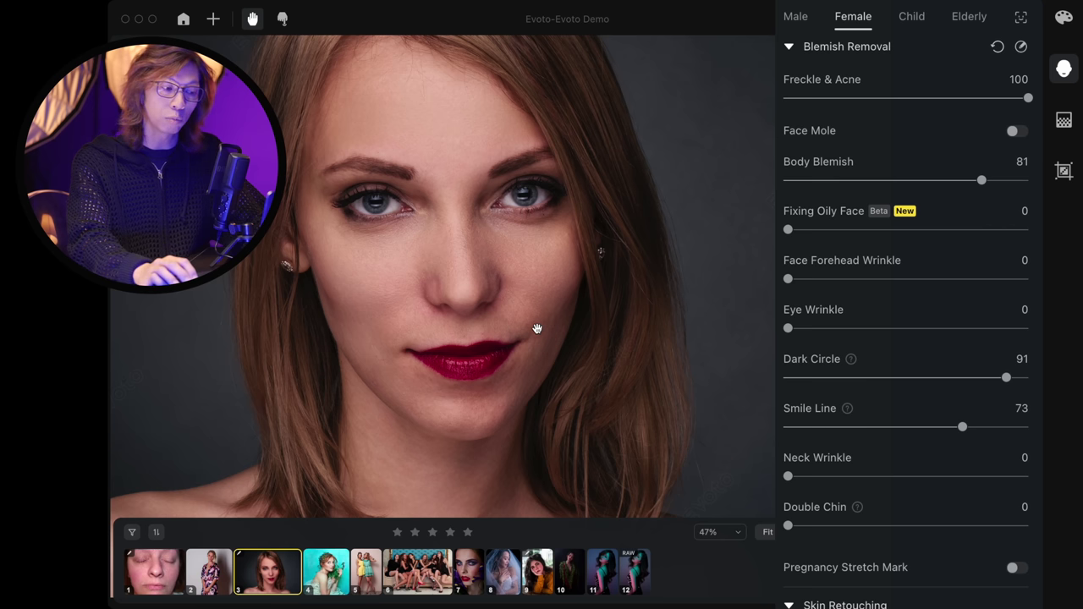
{"action": "left_click_drag", "start_coordinate": [535, 326], "coordinate": [564, 341]}
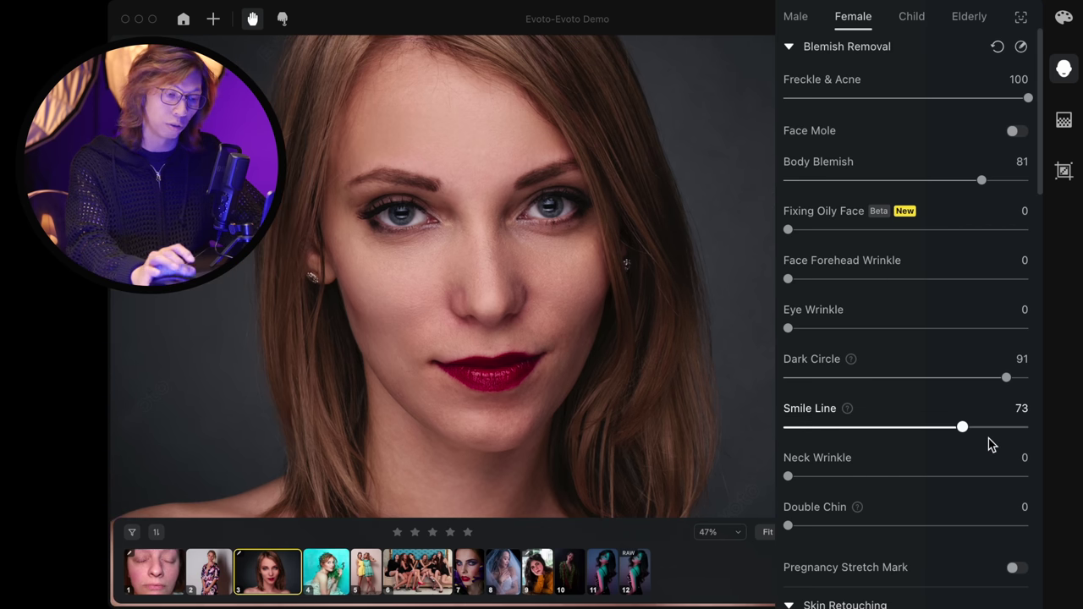
{"action": "scroll", "coordinate": [998, 472], "scroll_direction": "down", "scroll_amount": 3}
{"action": "scroll", "coordinate": [994, 465], "scroll_direction": "down", "scroll_amount": 3}
{"action": "scroll", "coordinate": [815, 362], "scroll_direction": "down", "scroll_amount": 2}
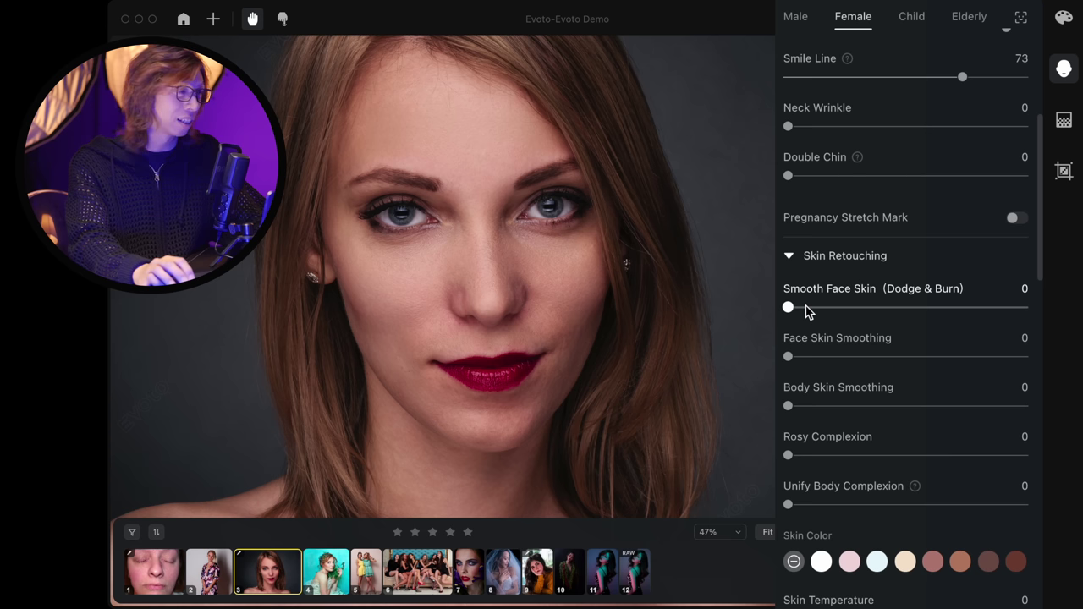
Set Smooth Face Skin (Dodge & Burn) to 84 and compare against the original
{"action": "mouse_move", "coordinate": [790, 308]}
{"action": "left_mouse_down"}
{"action": "mouse_move", "coordinate": [1001, 311]}
{"action": "mouse_move", "coordinate": [988, 309]}
{"action": "left_mouse_up"}
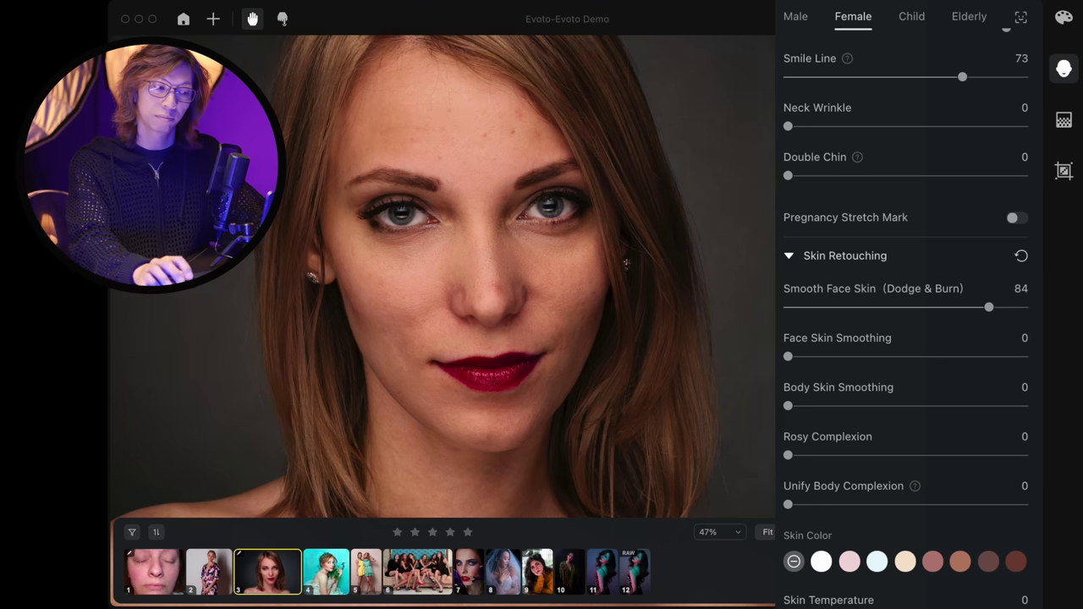
{"action": "left_click_drag", "start_coordinate": [502, 297], "coordinate": [498, 310]}
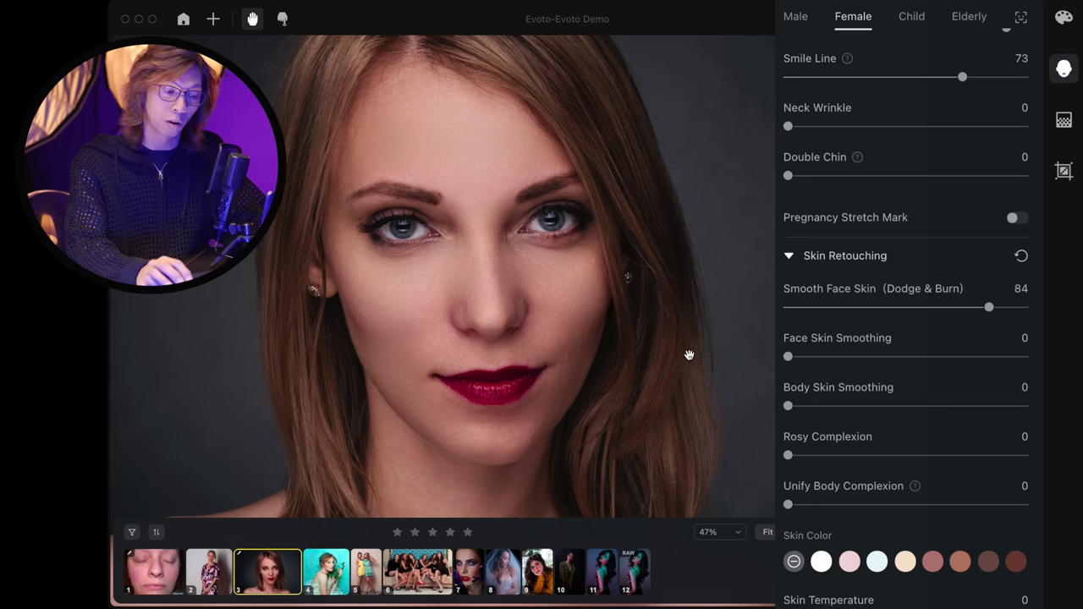
{"action": "key", "text": "backslash"}
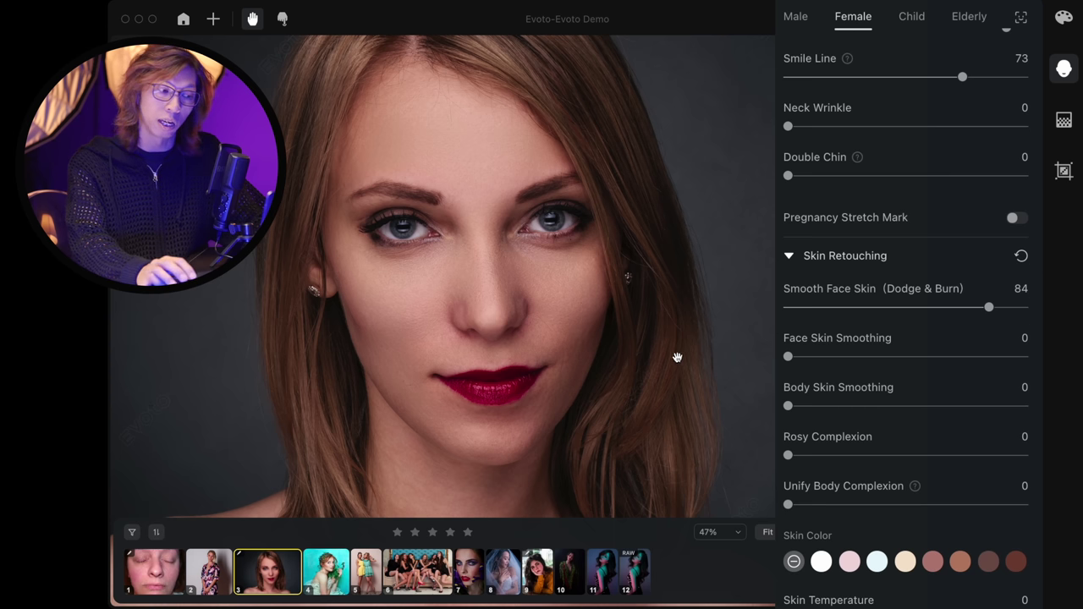
{"action": "scroll", "coordinate": [482, 334], "scroll_direction": "up", "scroll_amount": 3}
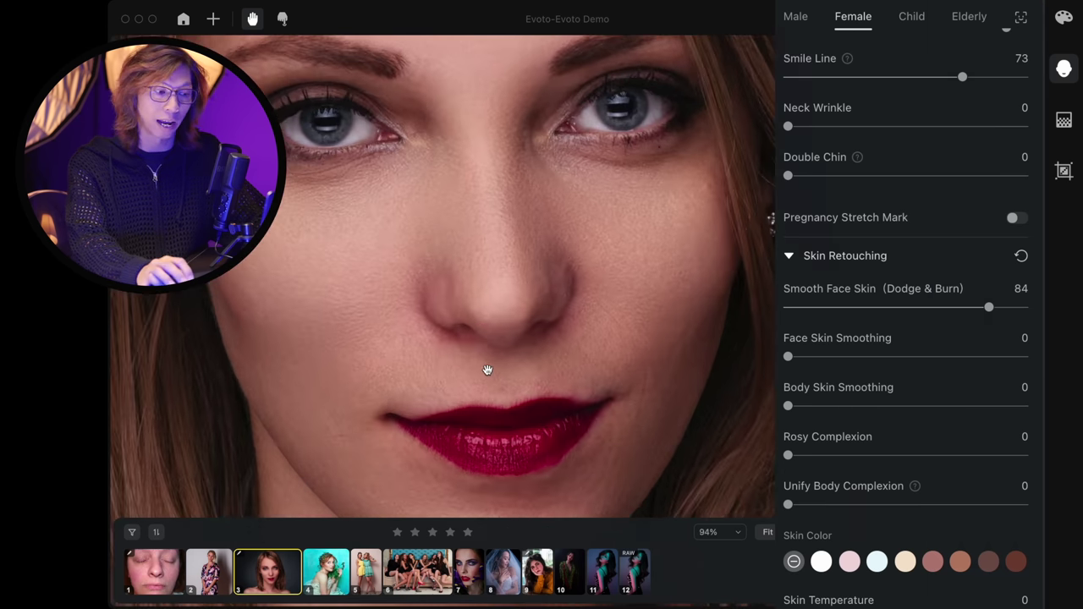
{"action": "left_click_drag", "start_coordinate": [487, 369], "coordinate": [541, 306]}
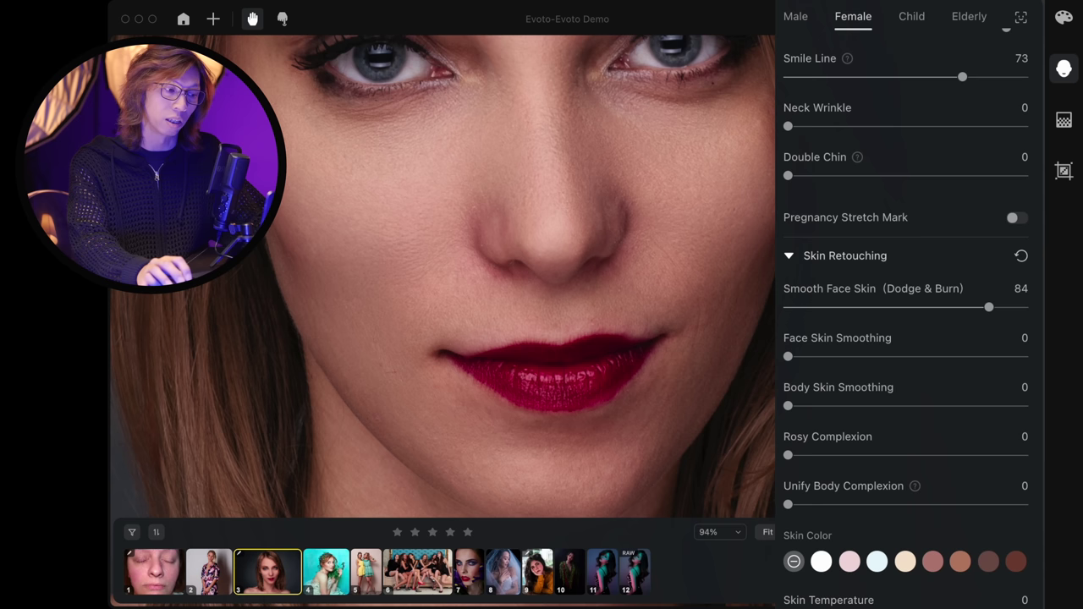
{"action": "mouse_move", "coordinate": [787, 357]}
{"action": "left_mouse_down"}
{"action": "mouse_move", "coordinate": [930, 357]}
{"action": "mouse_move", "coordinate": [788, 356]}
{"action": "left_mouse_up"}
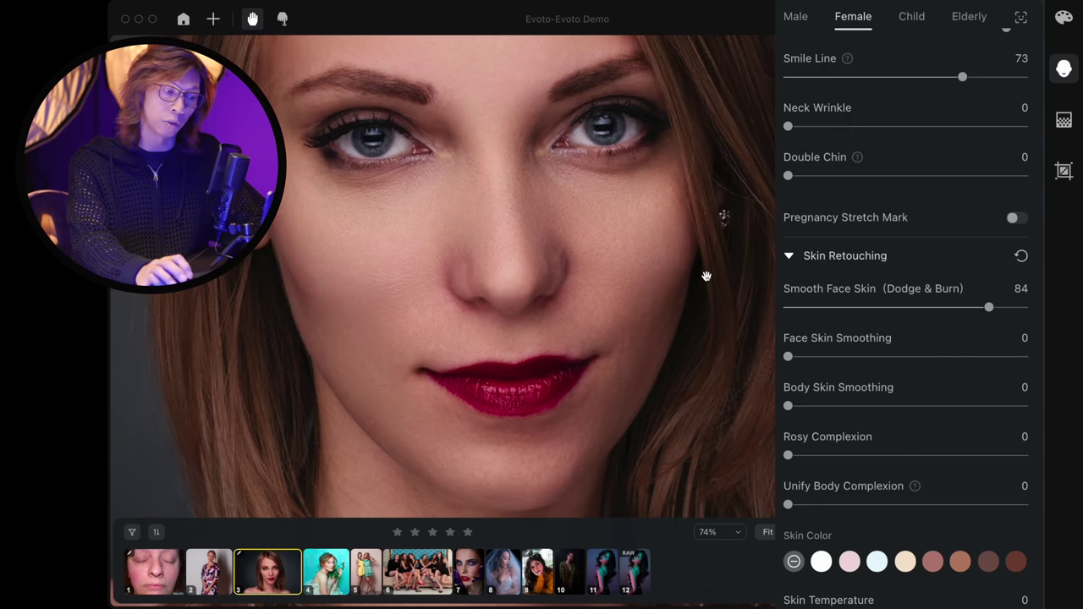
{"action": "scroll", "coordinate": [943, 254], "scroll_direction": "up", "scroll_amount": 5}
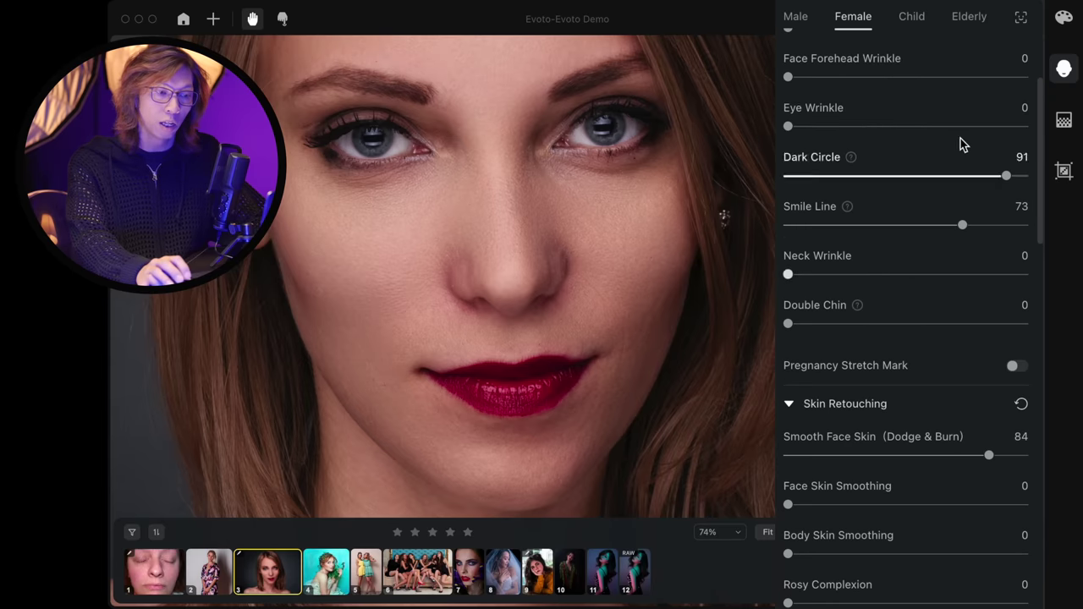
{"action": "scroll", "coordinate": [871, 115], "scroll_direction": "up", "scroll_amount": 2}
{"action": "scroll", "coordinate": [913, 121], "scroll_direction": "up", "scroll_amount": 3}
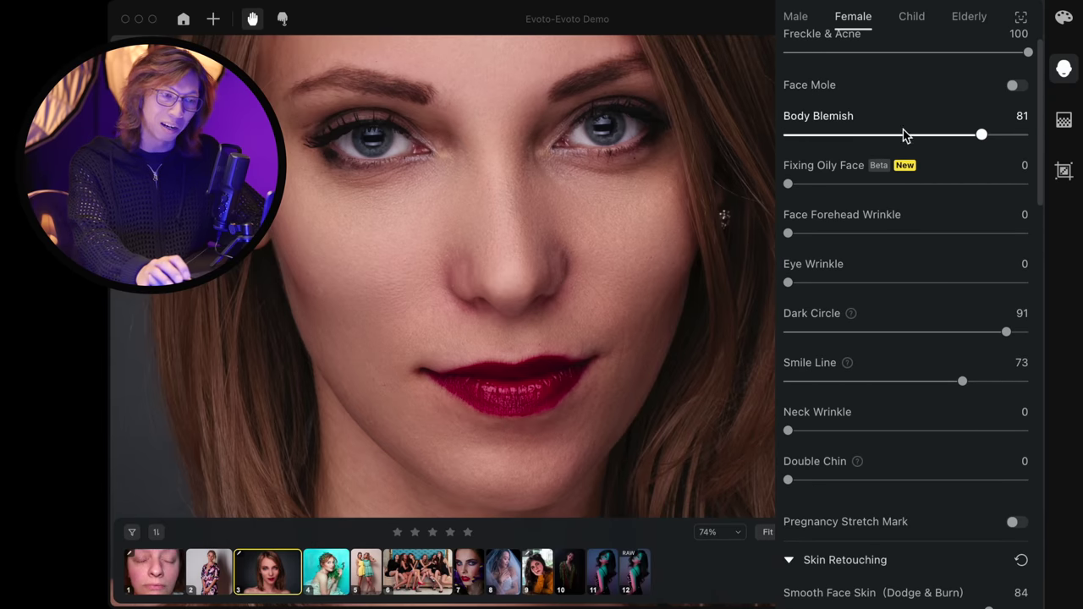
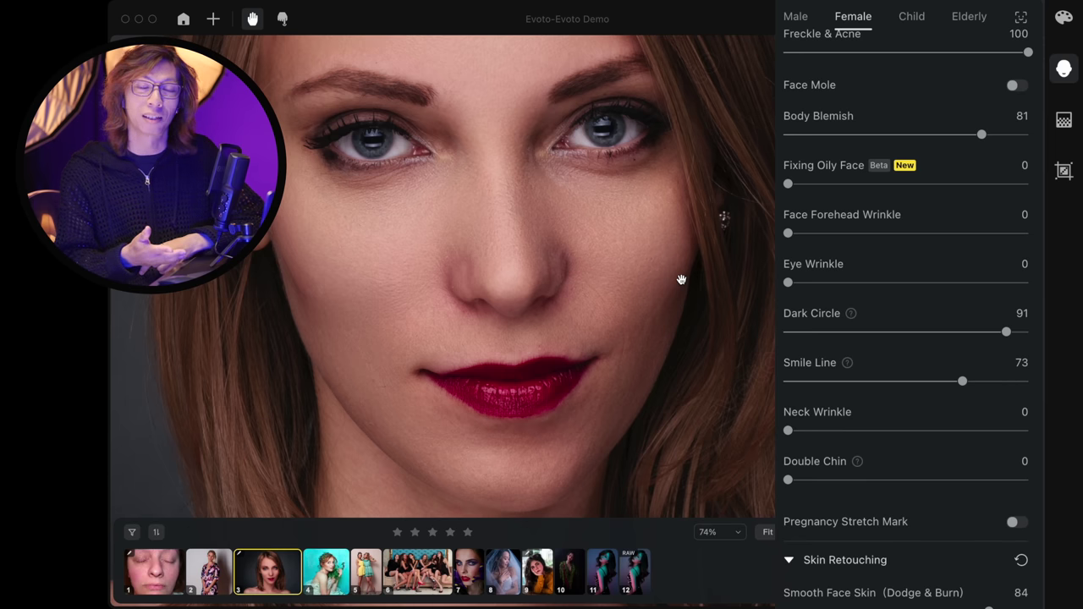
Apply the pink Skin Color swatch and fine-tune its Amount down to 57
{"action": "scroll", "coordinate": [905, 339], "scroll_direction": "down", "scroll_amount": 10}
{"action": "scroll", "coordinate": [575, 245], "scroll_direction": "down", "scroll_amount": 1}
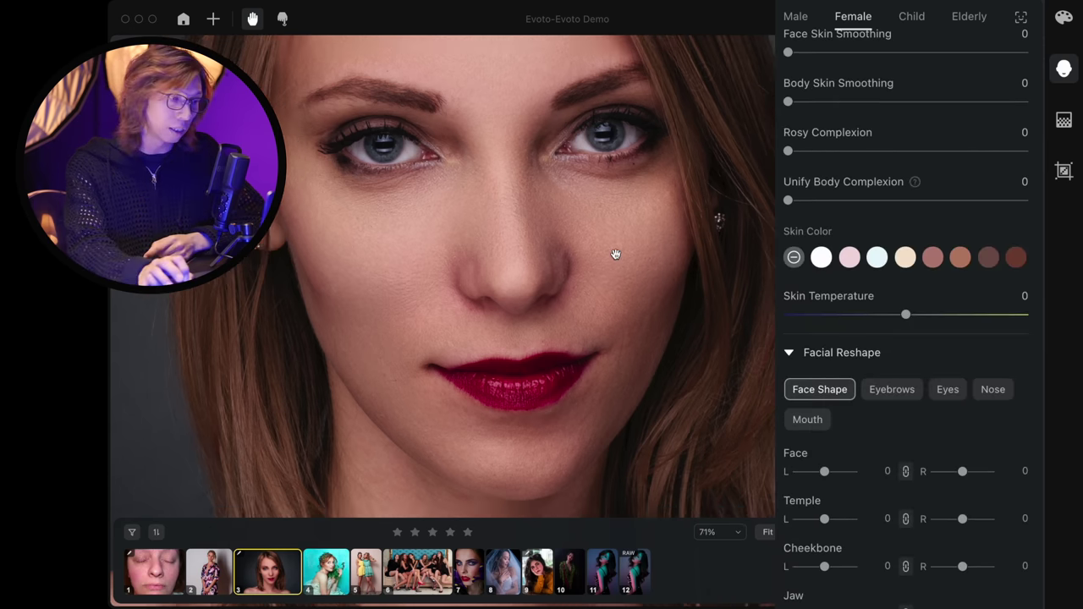
{"action": "scroll", "coordinate": [616, 253], "scroll_direction": "down", "scroll_amount": 2}
{"action": "scroll", "coordinate": [649, 317], "scroll_direction": "down", "scroll_amount": 2}
{"action": "left_click", "coordinate": [850, 257]}
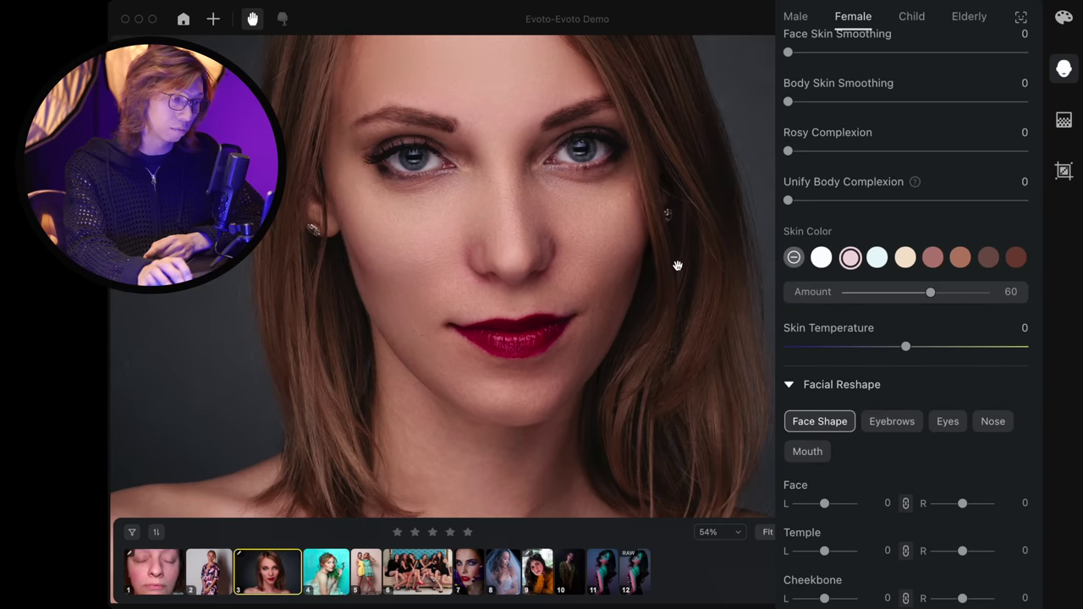
{"action": "scroll", "coordinate": [677, 266], "scroll_direction": "down", "scroll_amount": 1}
{"action": "scroll", "coordinate": [688, 256], "scroll_direction": "down", "scroll_amount": 1}
{"action": "scroll", "coordinate": [683, 283], "scroll_direction": "down", "scroll_amount": 2}
{"action": "scroll", "coordinate": [688, 280], "scroll_direction": "down", "scroll_amount": 1}
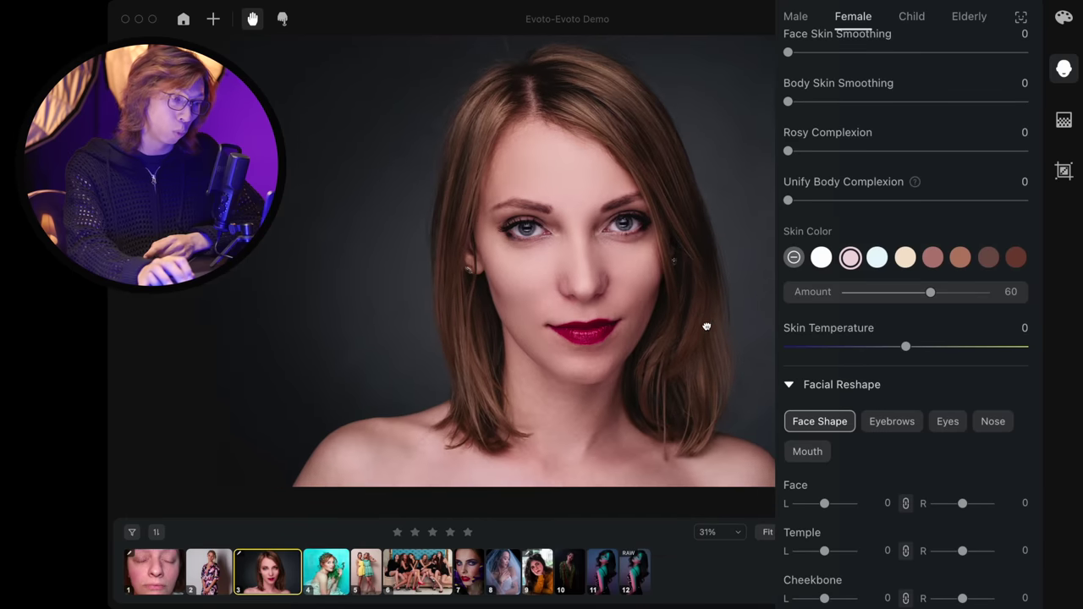
{"action": "left_click_drag", "start_coordinate": [931, 293], "coordinate": [1011, 305]}
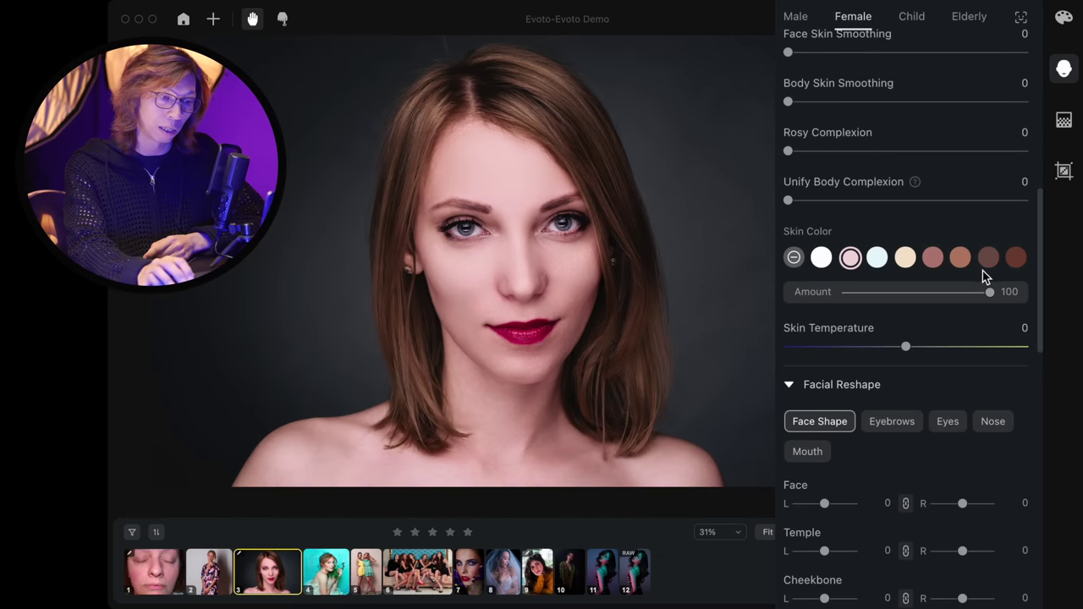
{"action": "left_click", "coordinate": [939, 293]}
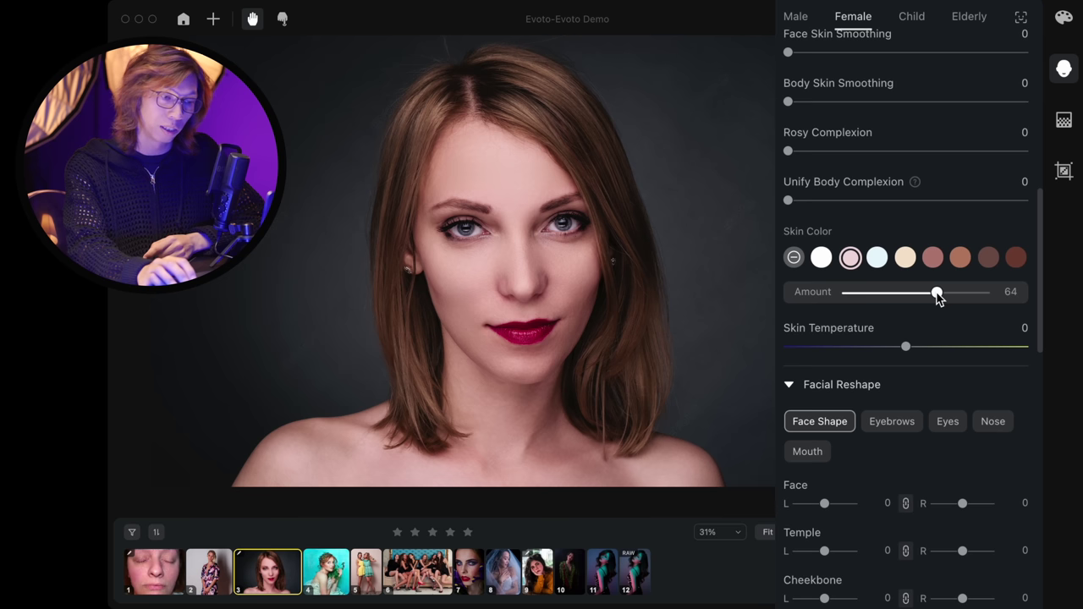
{"action": "left_click_drag", "start_coordinate": [937, 293], "coordinate": [926, 293]}
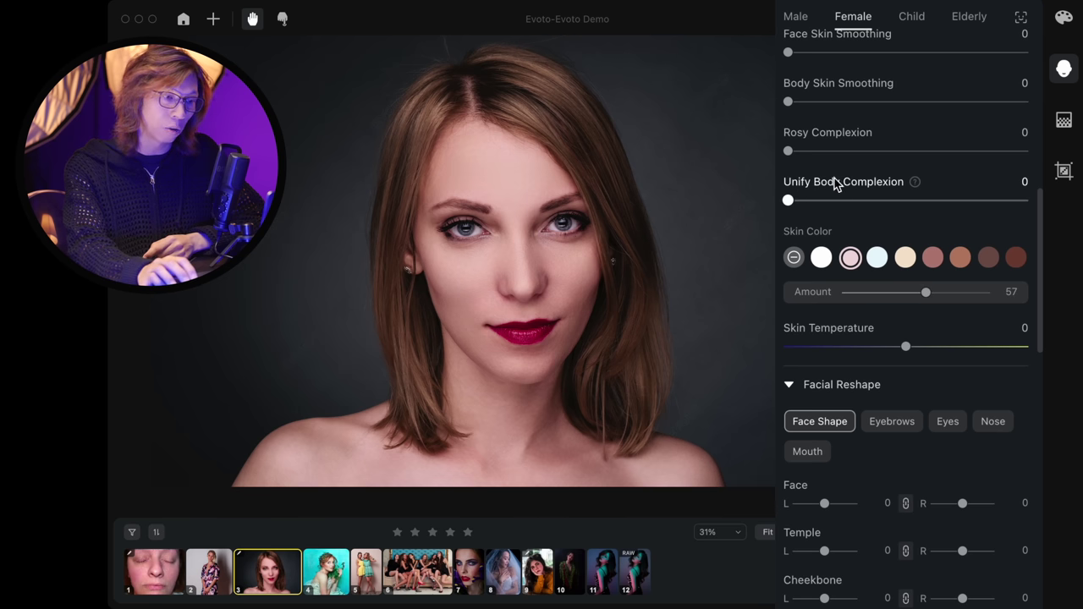
Set Unify Body Complexion to 88, try other swatches, then keep pink Skin Color at 60
{"action": "left_click_drag", "start_coordinate": [786, 200], "coordinate": [975, 213]}
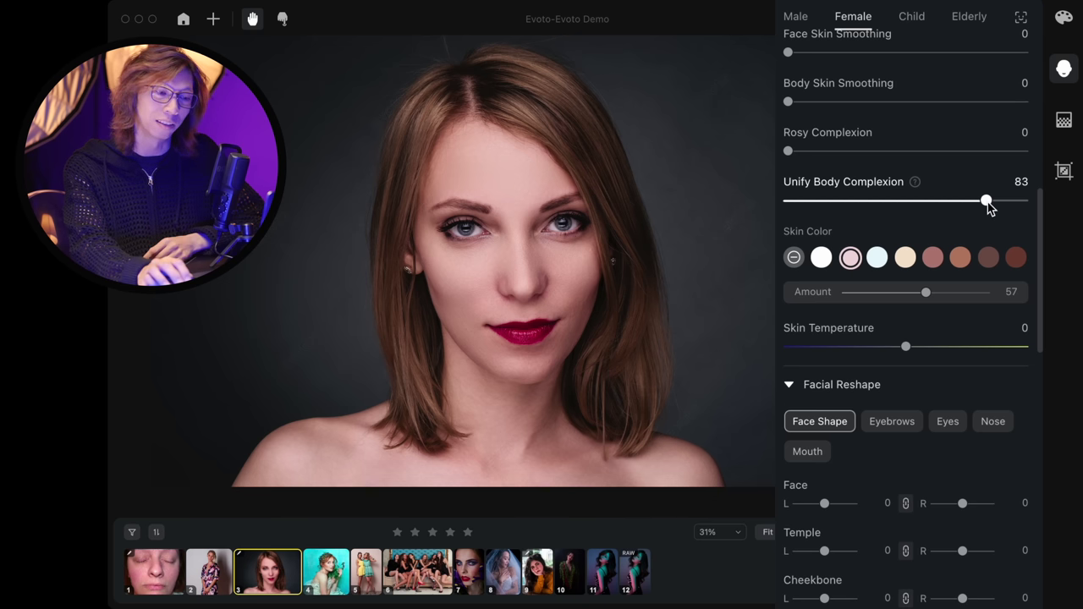
{"action": "left_click_drag", "start_coordinate": [987, 201], "coordinate": [1000, 201]}
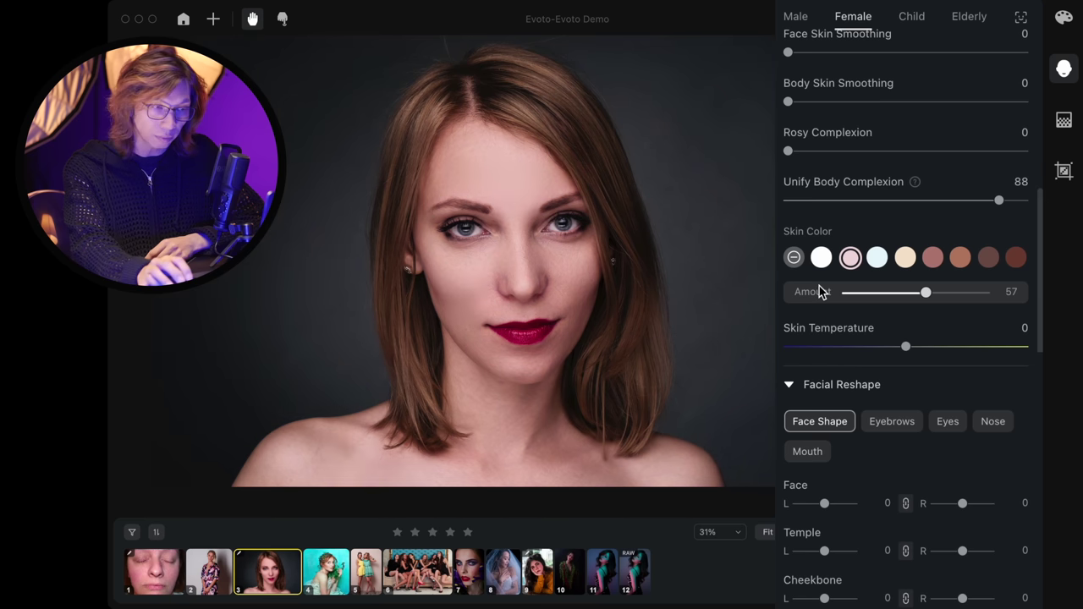
{"action": "left_click_drag", "start_coordinate": [924, 293], "coordinate": [895, 293]}
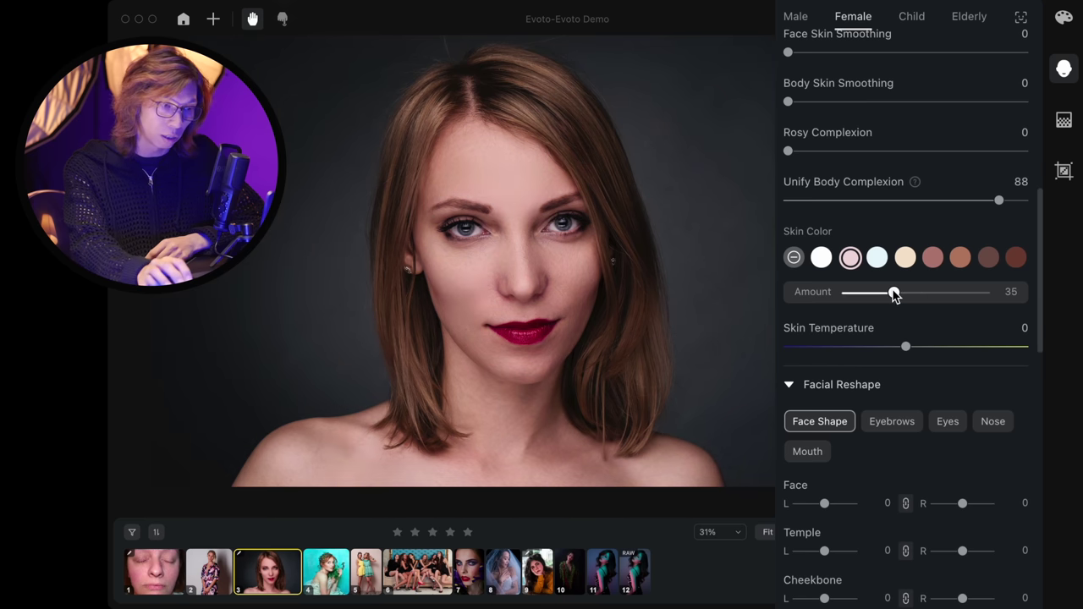
{"action": "left_click", "coordinate": [880, 259]}
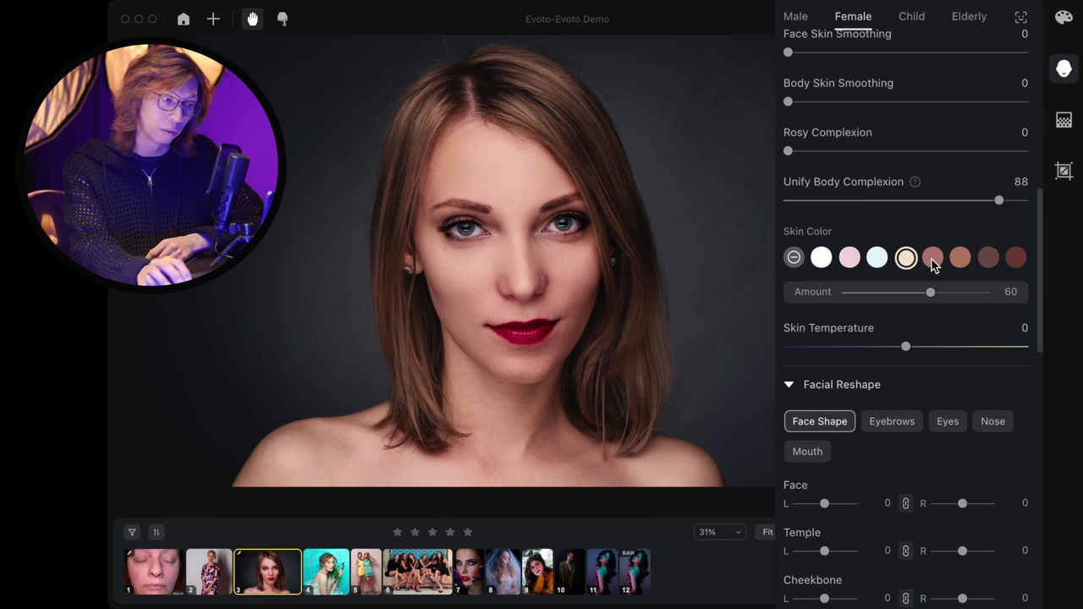
{"action": "left_click", "coordinate": [933, 260]}
{"action": "left_click", "coordinate": [961, 261]}
{"action": "left_click", "coordinate": [851, 259]}
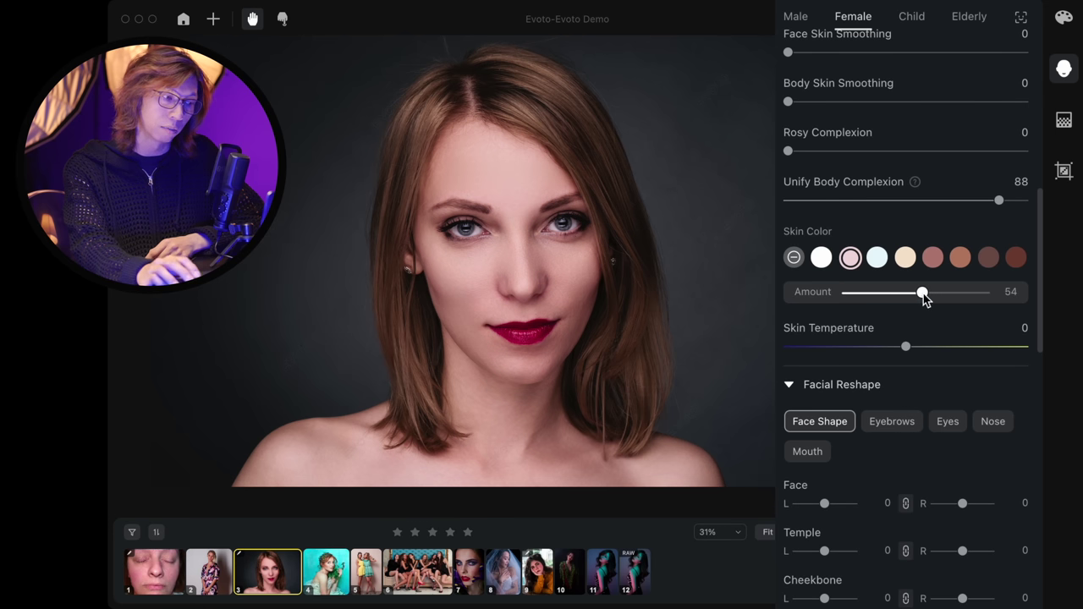
{"action": "left_click", "coordinate": [877, 259]}
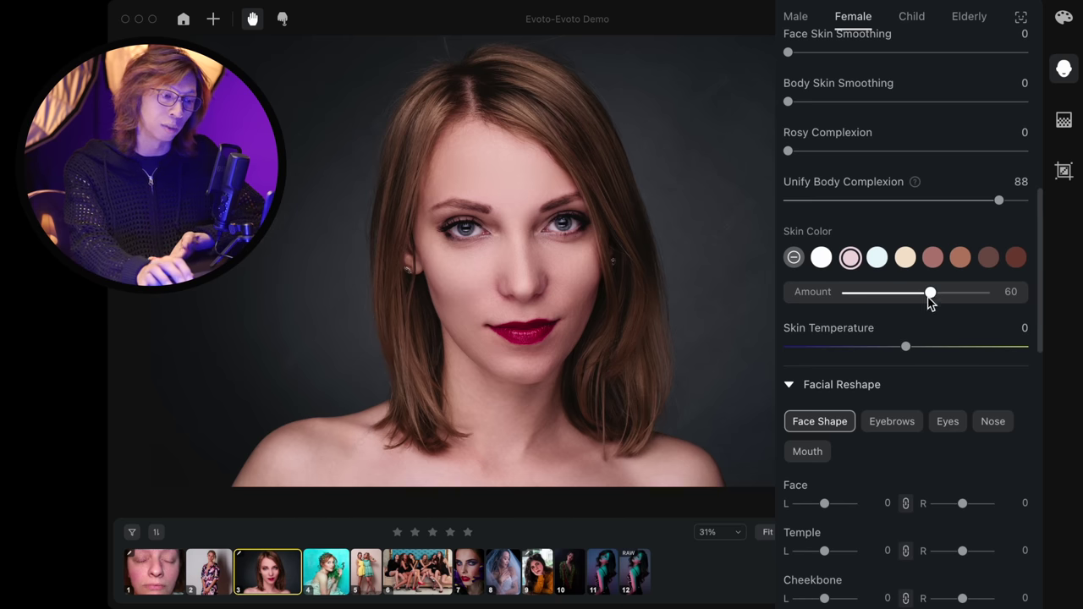
Shift Skin Temperature slightly cooler, settling at -4 after a brief warmer nudge
{"action": "mouse_move", "coordinate": [906, 352]}
{"action": "left_mouse_down"}
{"action": "mouse_move", "coordinate": [854, 351]}
{"action": "mouse_move", "coordinate": [903, 353]}
{"action": "left_mouse_up"}
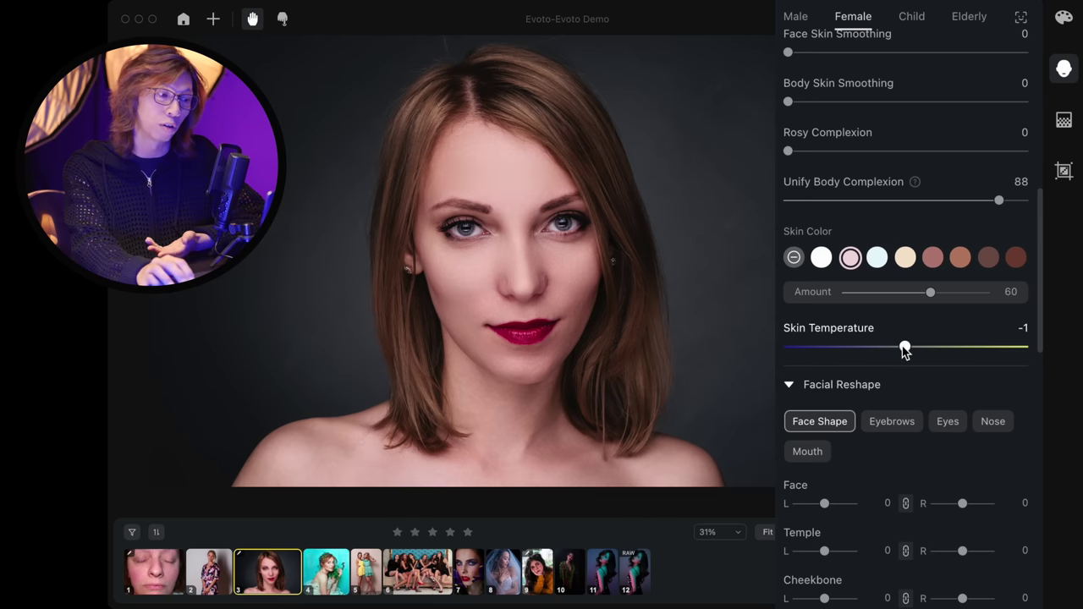
{"action": "mouse_move", "coordinate": [908, 352]}
{"action": "left_mouse_down"}
{"action": "mouse_move", "coordinate": [916, 349]}
{"action": "mouse_move", "coordinate": [899, 354]}
{"action": "left_mouse_up"}
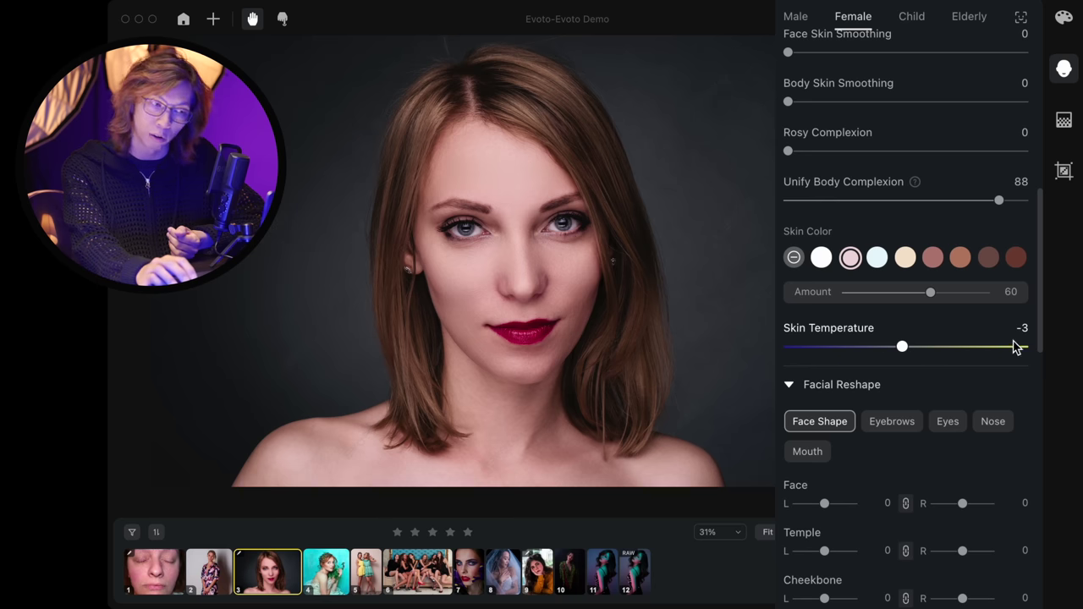
{"action": "left_click_drag", "start_coordinate": [903, 350], "coordinate": [901, 349]}
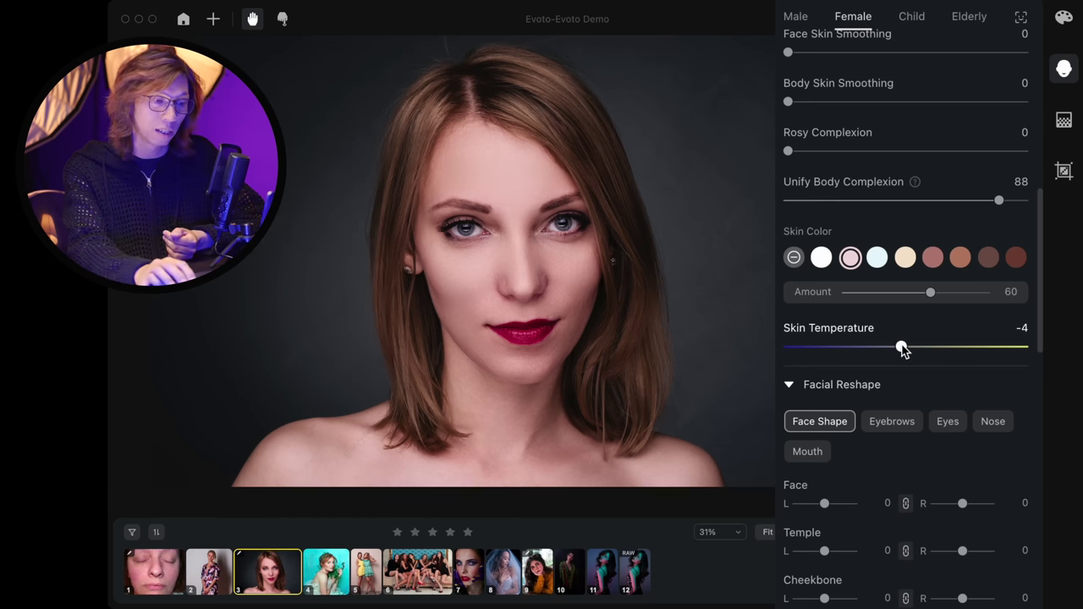
Apply the Sweet preset from Makeup Presets at Amount 80
{"action": "scroll", "coordinate": [972, 395], "scroll_direction": "down", "scroll_amount": 1}
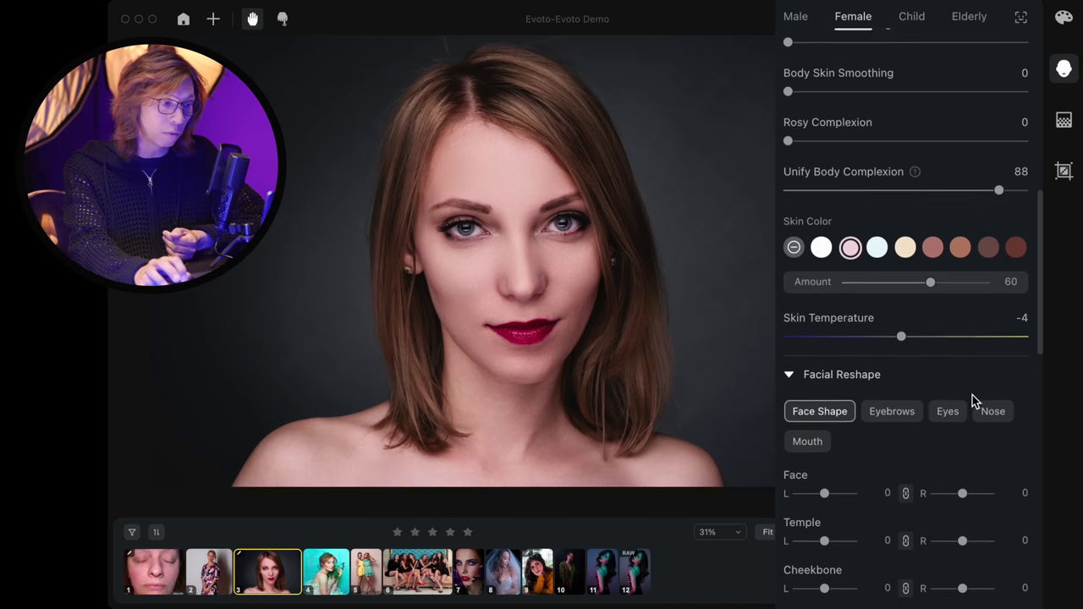
{"action": "scroll", "coordinate": [972, 397], "scroll_direction": "down", "scroll_amount": 1}
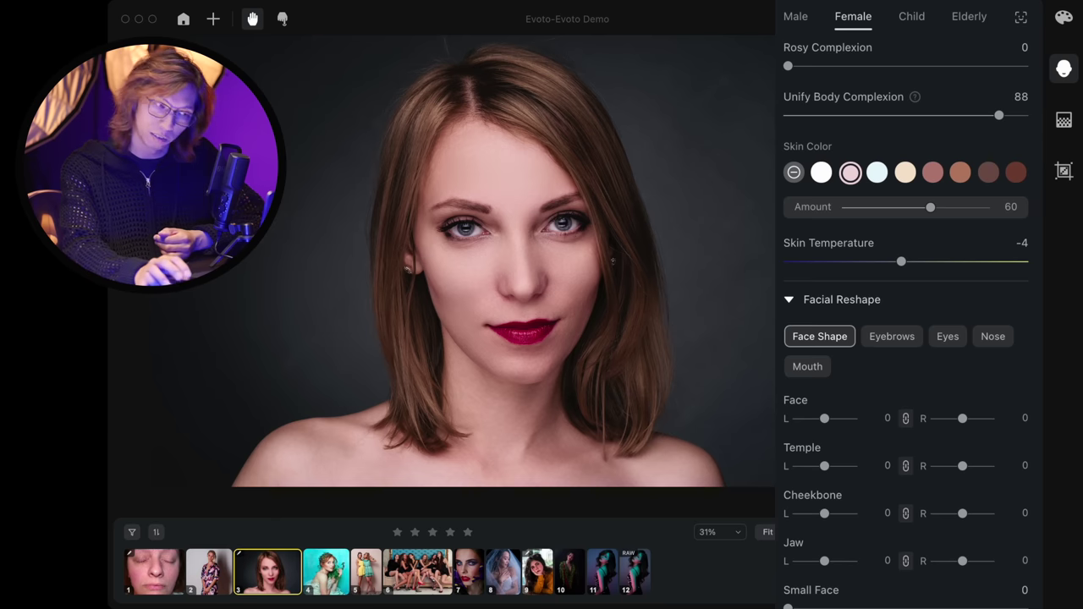
{"action": "scroll", "coordinate": [999, 407], "scroll_direction": "down", "scroll_amount": 4}
{"action": "scroll", "coordinate": [999, 407], "scroll_direction": "down", "scroll_amount": 4}
{"action": "scroll", "coordinate": [1001, 407], "scroll_direction": "down", "scroll_amount": 1}
{"action": "scroll", "coordinate": [1003, 404], "scroll_direction": "down", "scroll_amount": 2}
{"action": "scroll", "coordinate": [1004, 407], "scroll_direction": "down", "scroll_amount": 2}
{"action": "scroll", "coordinate": [973, 397], "scroll_direction": "down", "scroll_amount": 1}
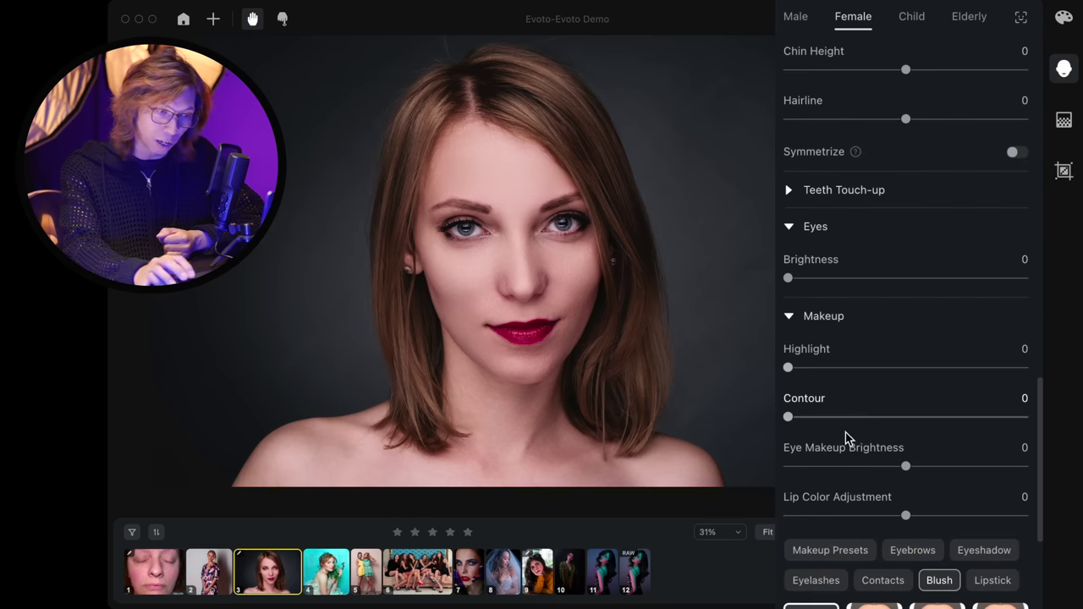
{"action": "scroll", "coordinate": [985, 490], "scroll_direction": "down", "scroll_amount": 5}
{"action": "scroll", "coordinate": [986, 491], "scroll_direction": "down", "scroll_amount": 2}
{"action": "left_click", "coordinate": [834, 168]}
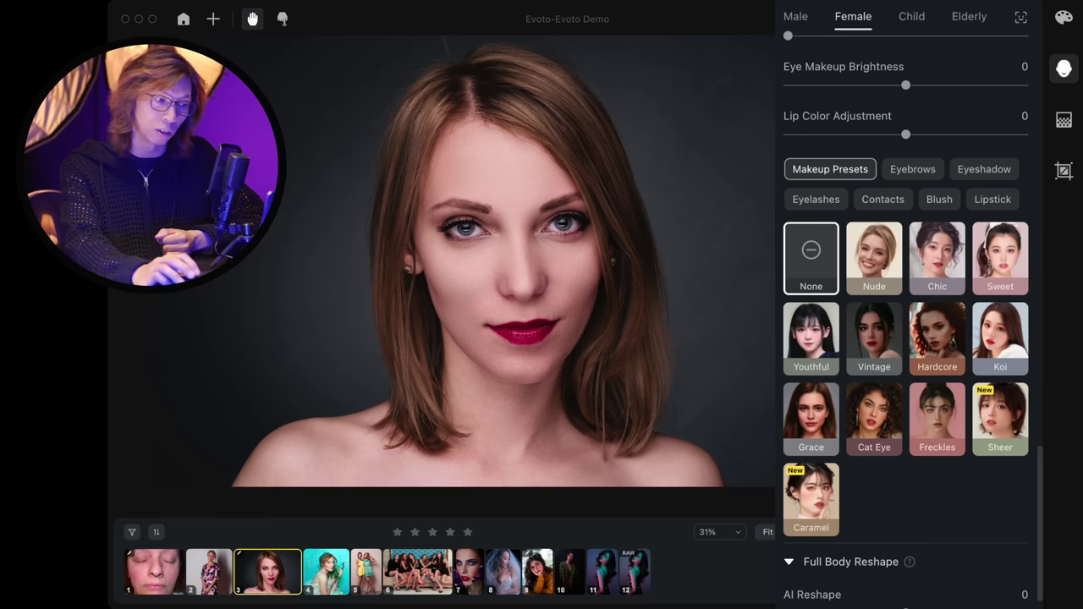
{"action": "left_click", "coordinate": [996, 259]}
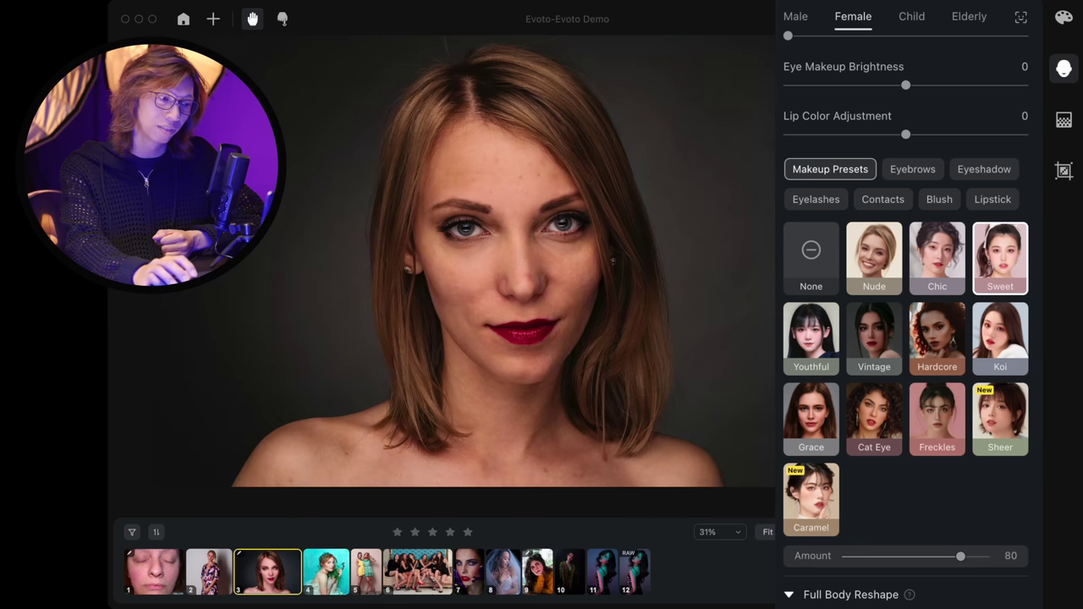
Compare eyebrow styles 01, 05, 06, 03 and 04, returning to style 05
{"action": "left_click", "coordinate": [920, 176]}
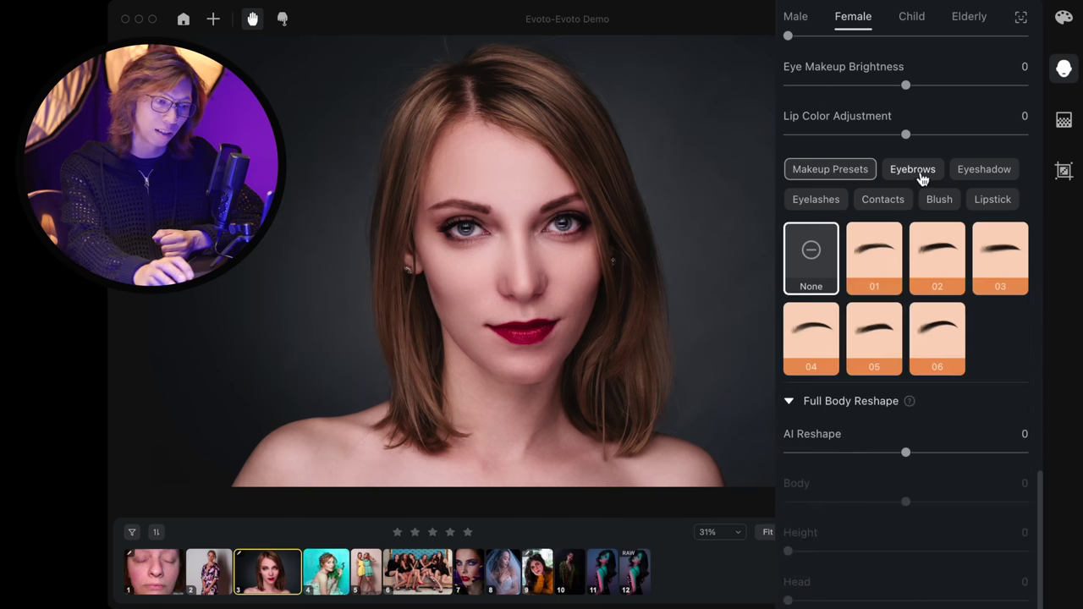
{"action": "left_click", "coordinate": [877, 269]}
{"action": "left_click", "coordinate": [874, 334]}
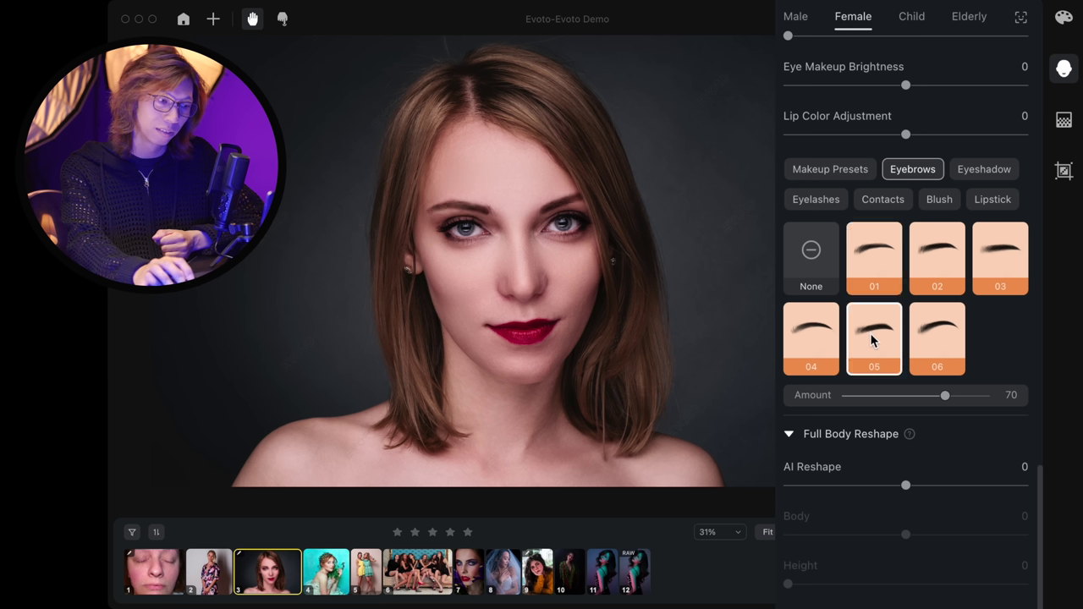
{"action": "left_click", "coordinate": [920, 338]}
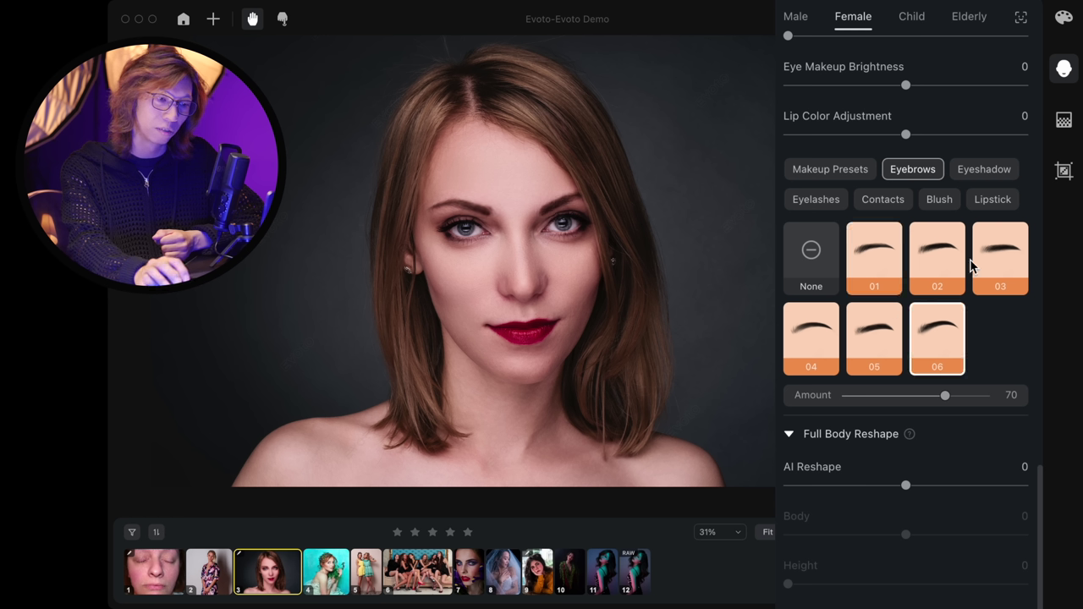
{"action": "left_click", "coordinate": [993, 250]}
{"action": "left_click", "coordinate": [810, 339]}
{"action": "left_click", "coordinate": [934, 338]}
{"action": "left_click", "coordinate": [883, 340]}
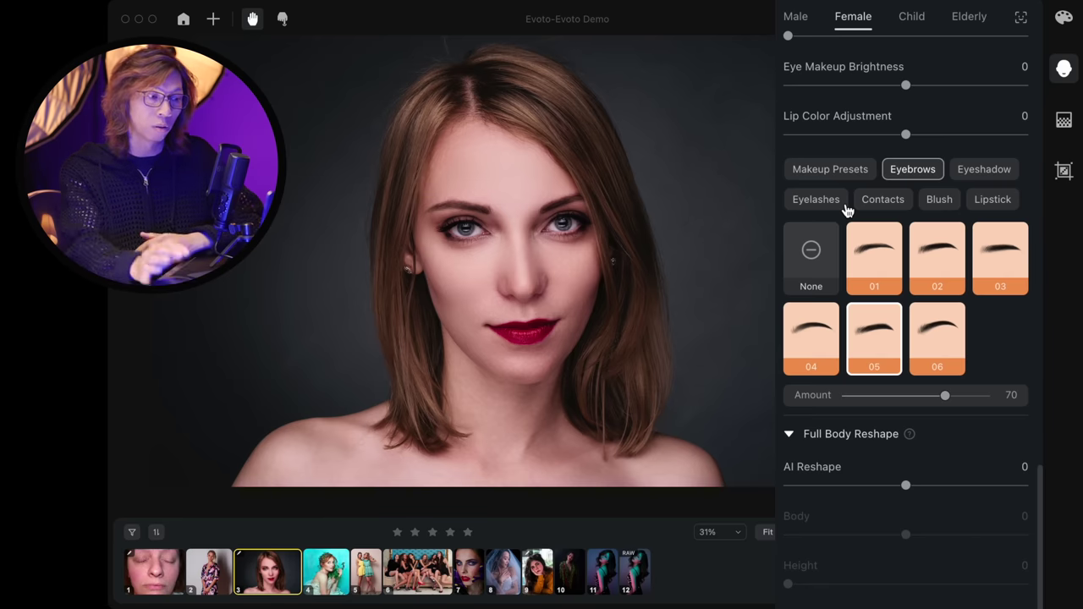
Recheck styles 02, 03, 06 and 04, then settle on eyebrow style 05 at Amount 70
{"action": "left_click", "coordinate": [927, 258]}
{"action": "left_click", "coordinate": [980, 254]}
{"action": "left_click", "coordinate": [936, 333]}
{"action": "left_click", "coordinate": [986, 266]}
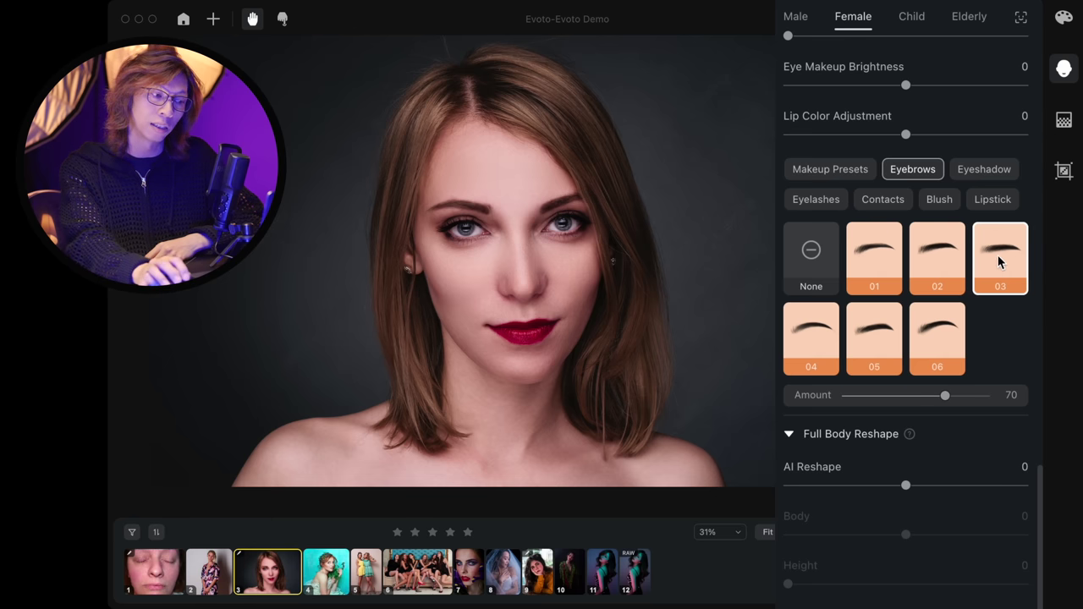
{"action": "left_click", "coordinate": [878, 336]}
{"action": "left_click", "coordinate": [925, 333]}
{"action": "left_click", "coordinate": [817, 337]}
{"action": "left_click", "coordinate": [880, 332]}
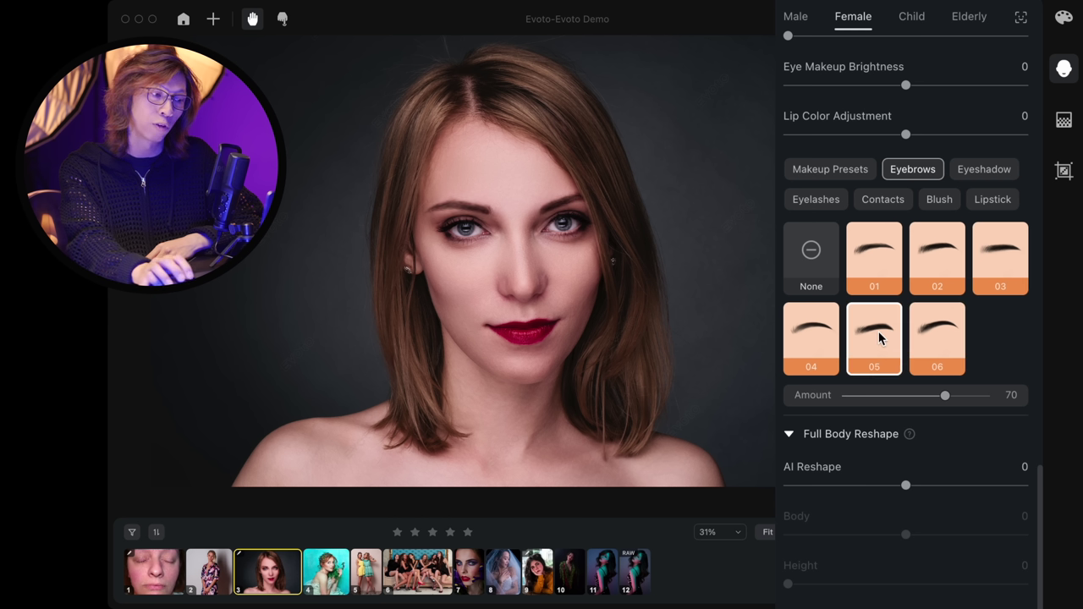
{"action": "scroll", "coordinate": [986, 380], "scroll_direction": "down", "scroll_amount": 5}
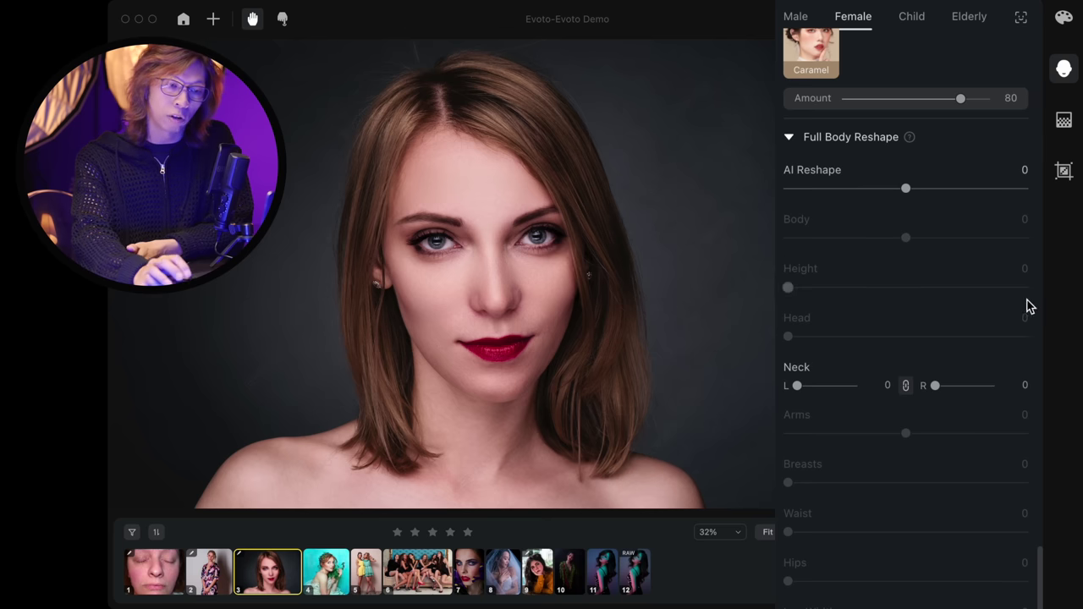
{"action": "left_click", "coordinate": [1063, 124]}
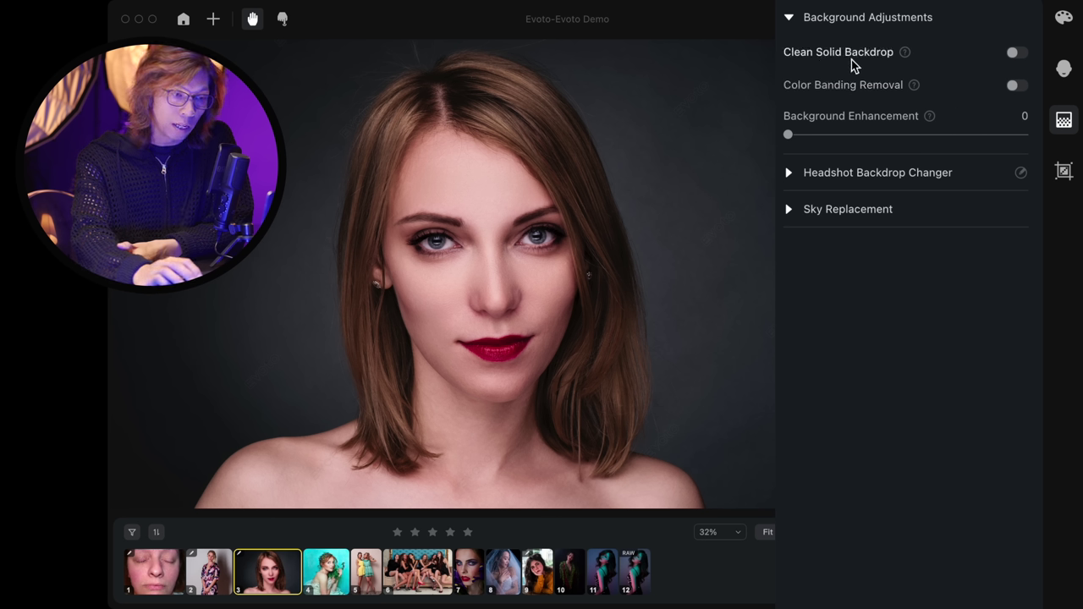
{"action": "left_click", "coordinate": [1017, 53]}
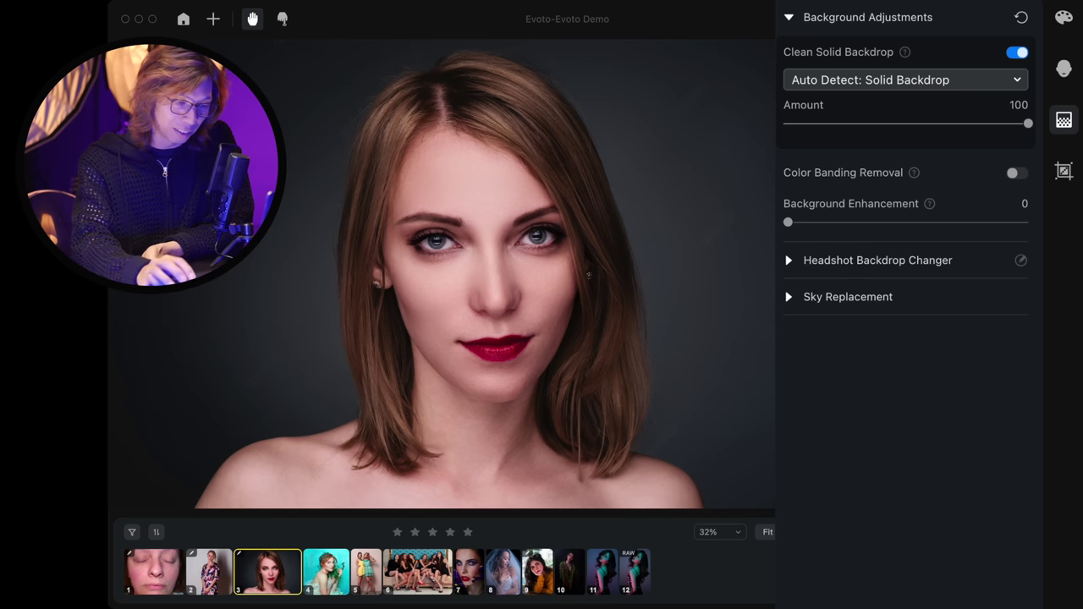
{"action": "key", "text": "backslash"}
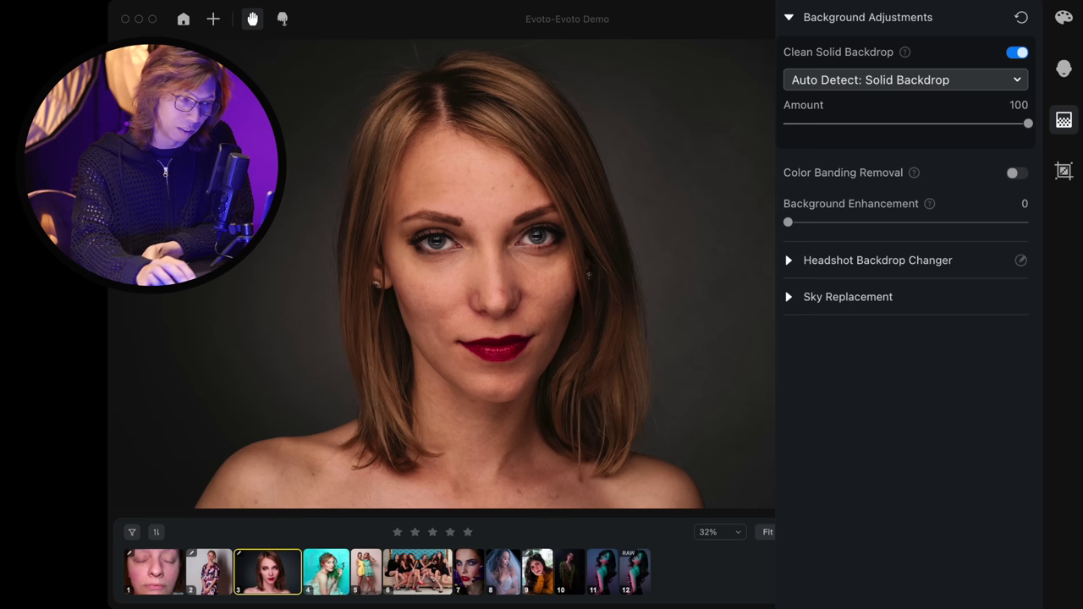
{"action": "key", "text": "backslash"}
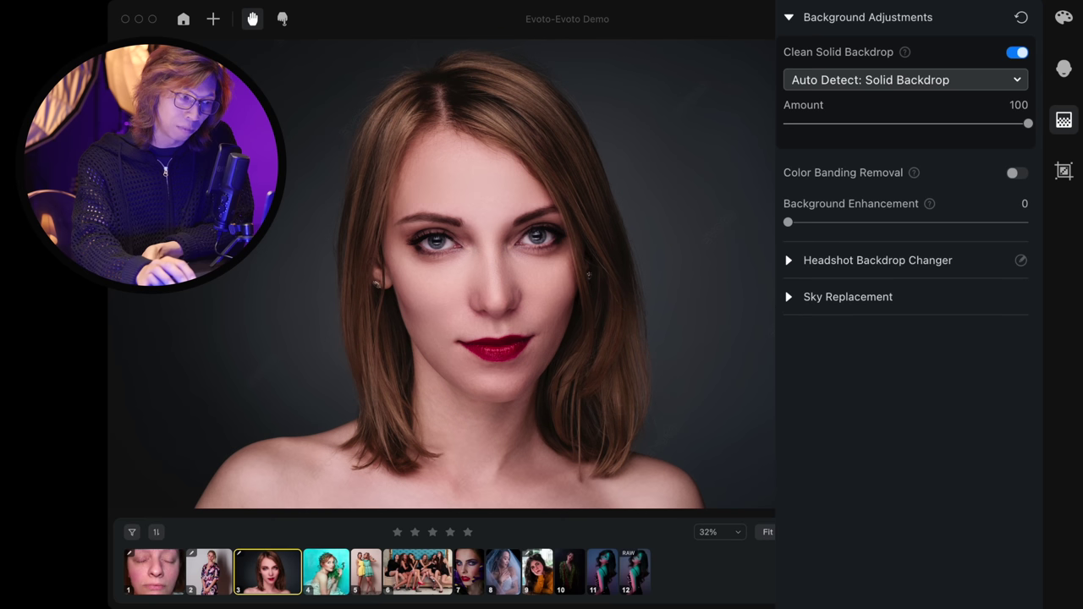
{"action": "key", "text": "backslash"}
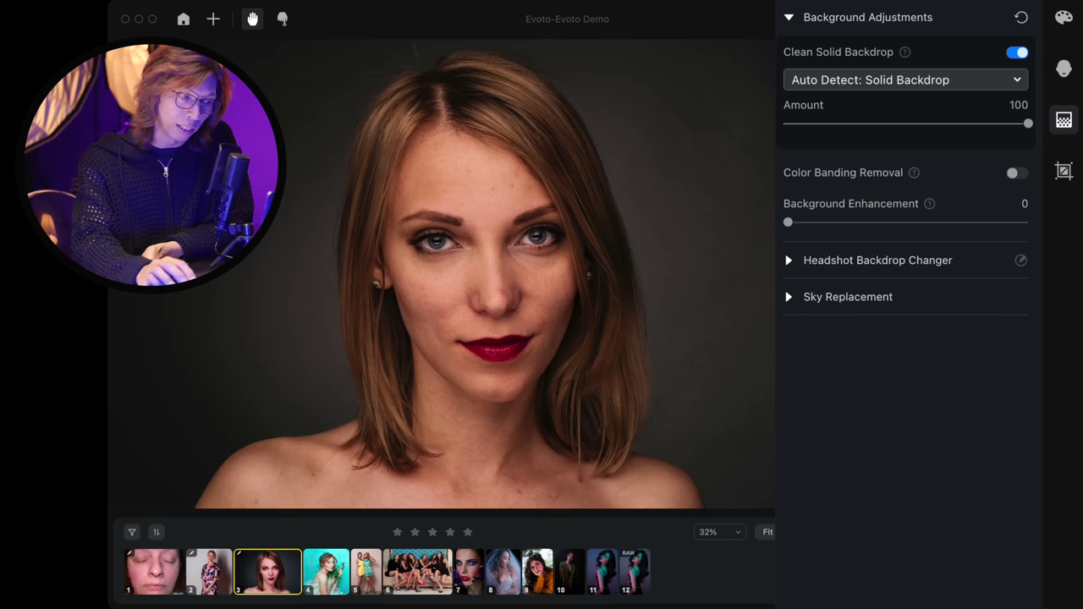
{"action": "key", "text": "backslash"}
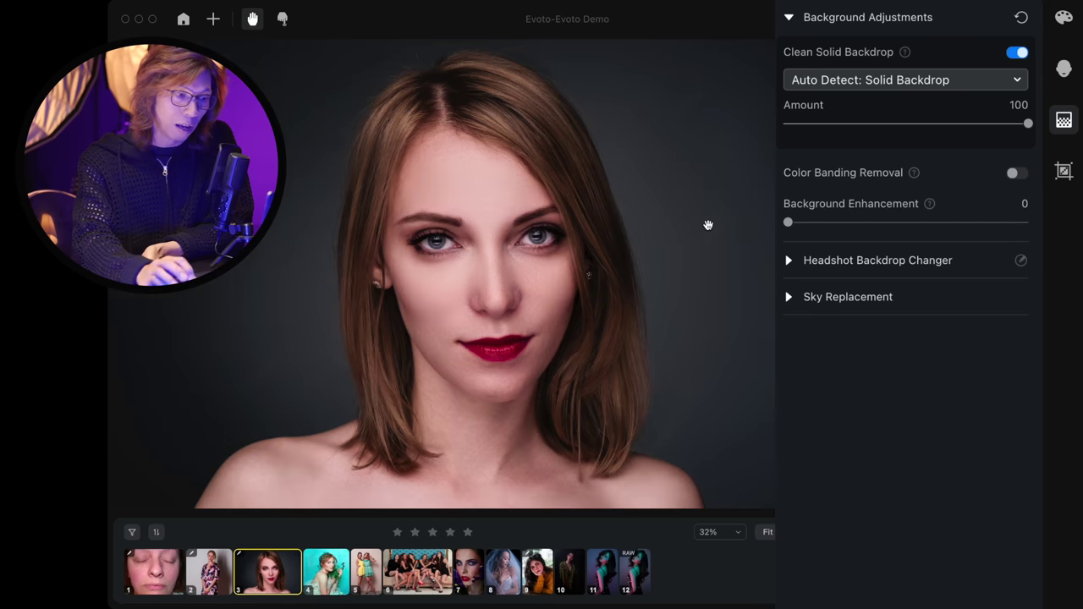
{"action": "scroll", "coordinate": [706, 226], "scroll_direction": "up", "scroll_amount": 3}
{"action": "key", "text": "backslash"}
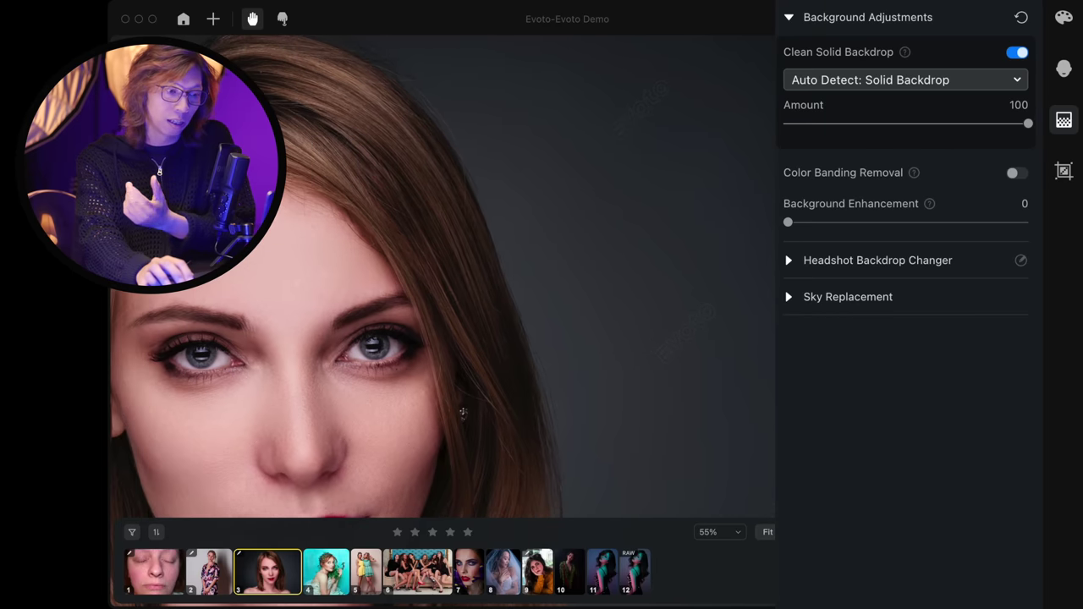
{"action": "key", "text": "backslash"}
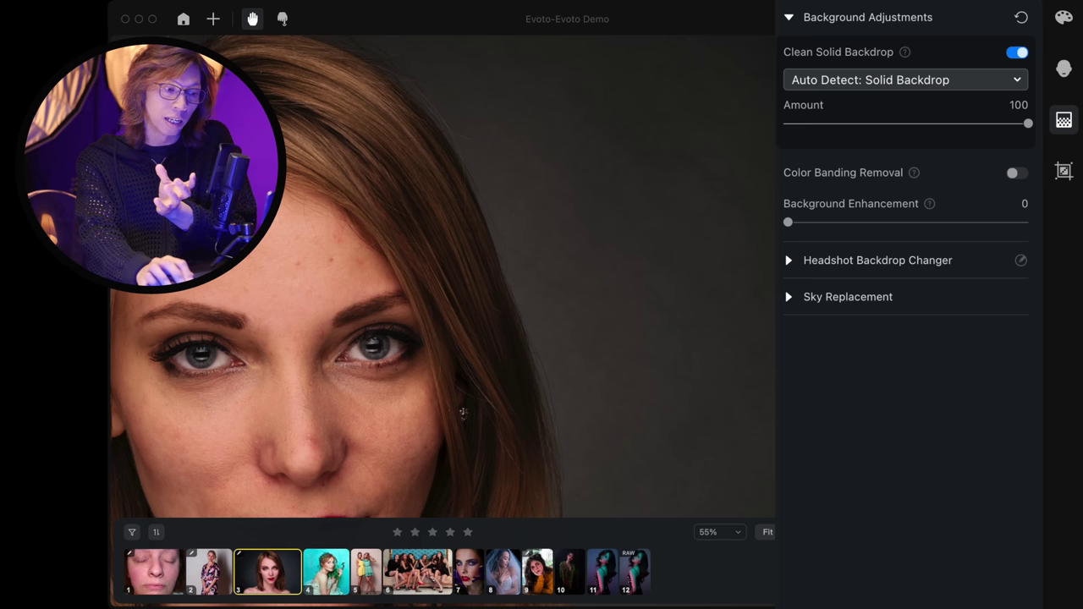
{"action": "key", "text": "backslash"}
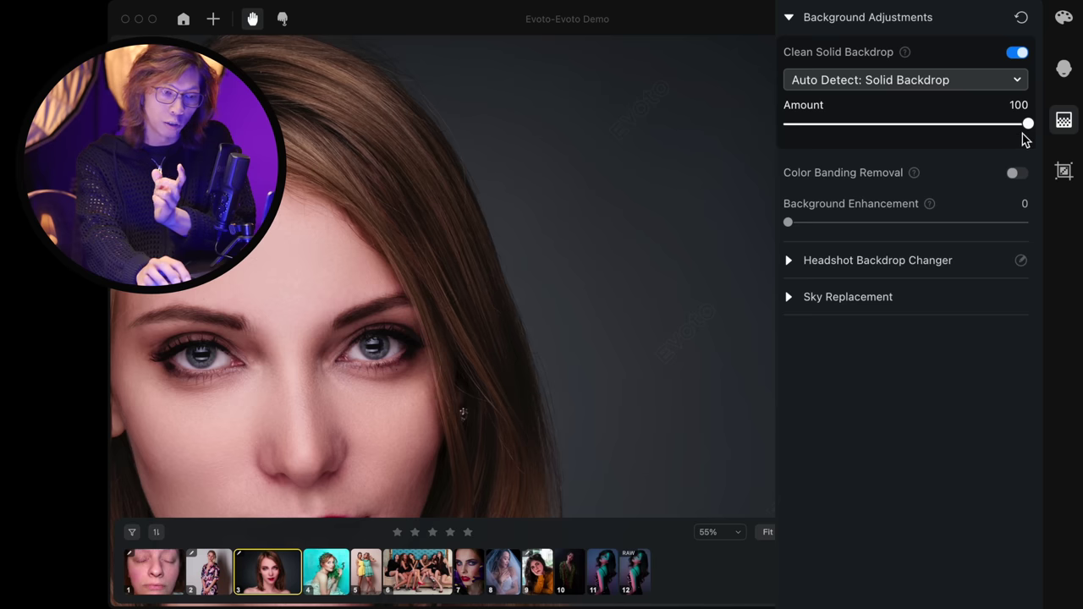
Reduce Clean Solid Backdrop from 100, trying 0, 20 and 45, then set it to 77
{"action": "left_click_drag", "start_coordinate": [1022, 125], "coordinate": [783, 127]}
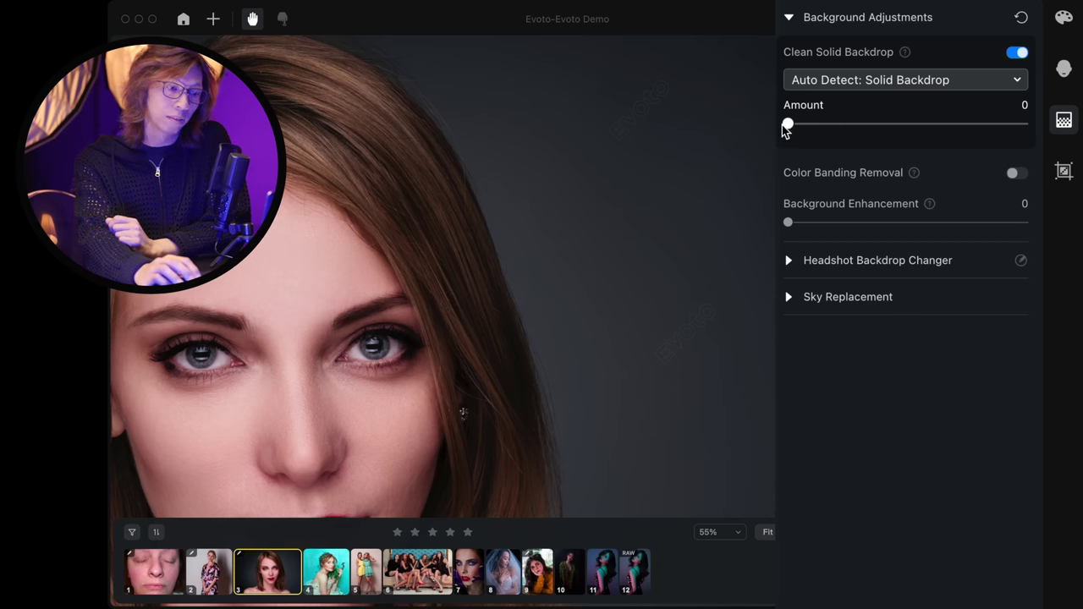
{"action": "left_click_drag", "start_coordinate": [792, 124], "coordinate": [831, 132]}
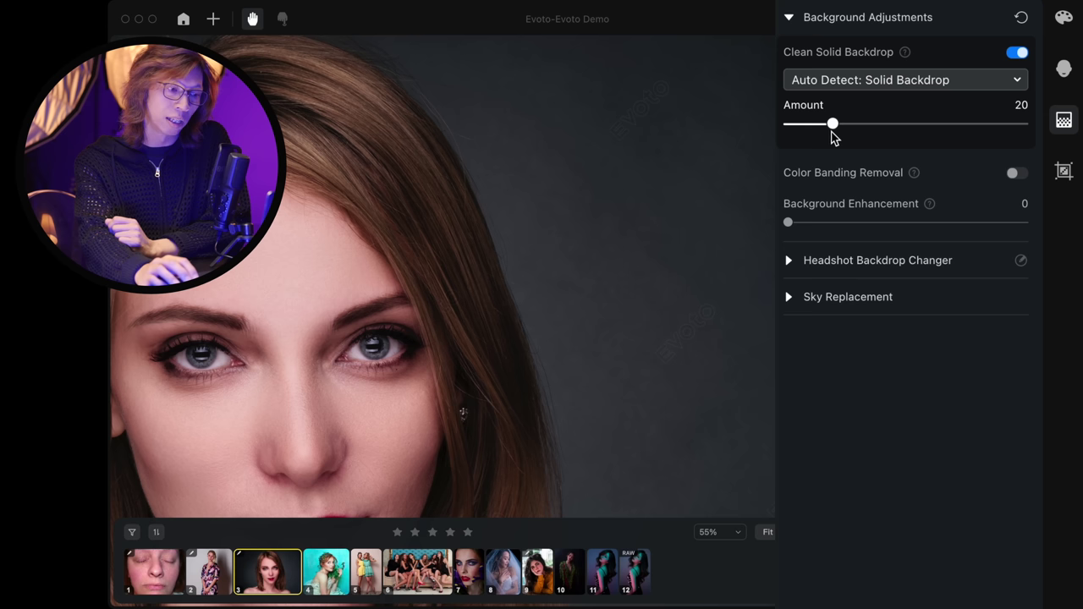
{"action": "left_click_drag", "start_coordinate": [834, 128], "coordinate": [905, 125]}
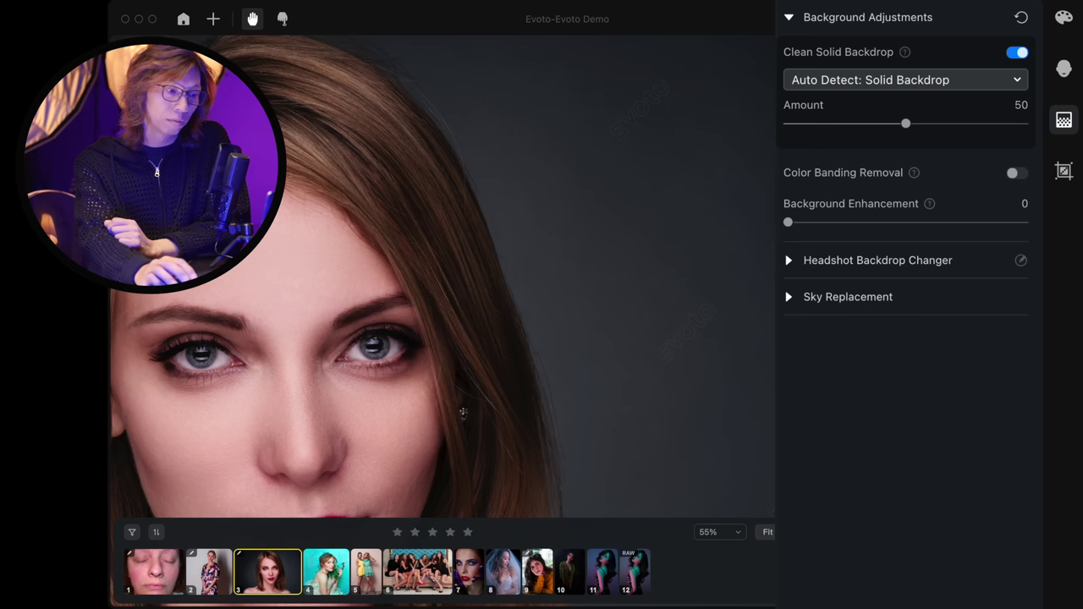
{"action": "scroll", "coordinate": [767, 153], "scroll_direction": "down", "scroll_amount": 2}
{"action": "scroll", "coordinate": [737, 234], "scroll_direction": "down", "scroll_amount": 1}
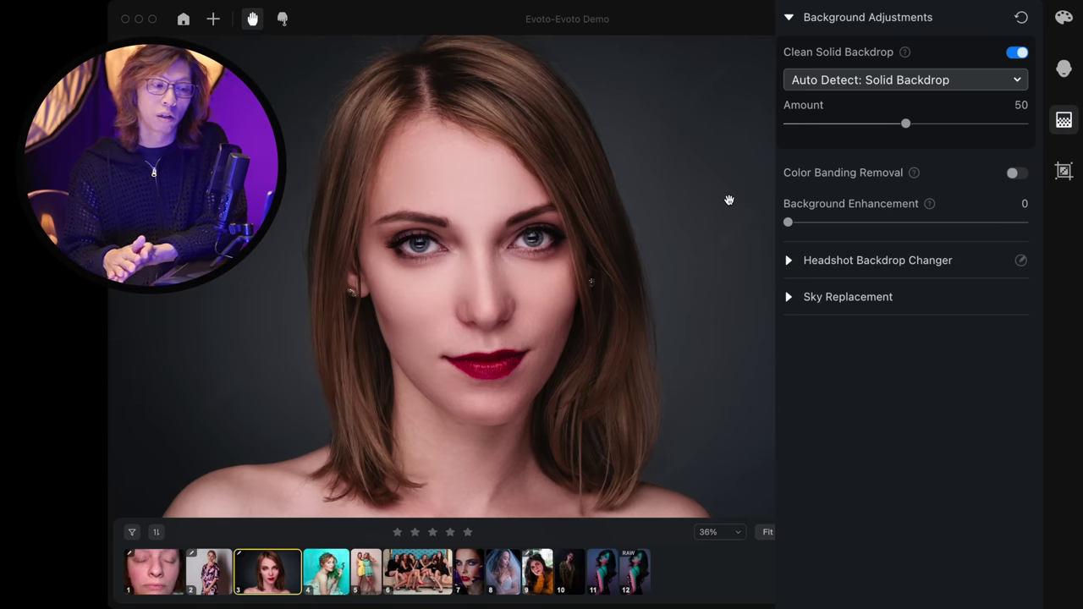
{"action": "left_click_drag", "start_coordinate": [930, 125], "coordinate": [980, 126]}
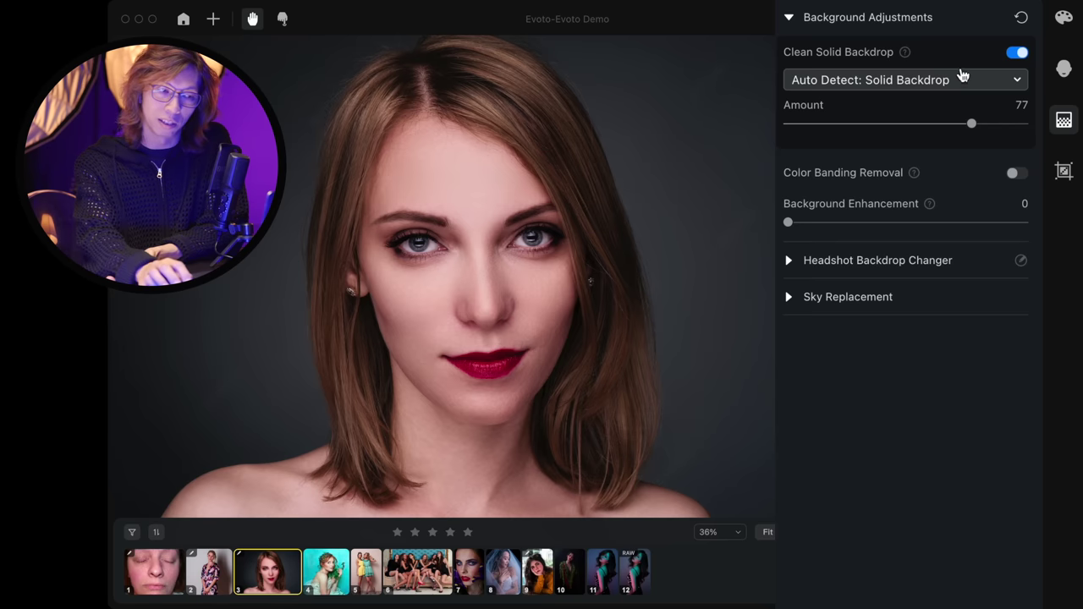
Open the floral-robe portrait from thumbnail 2 in the filmstrip
{"action": "left_click", "coordinate": [1010, 82]}
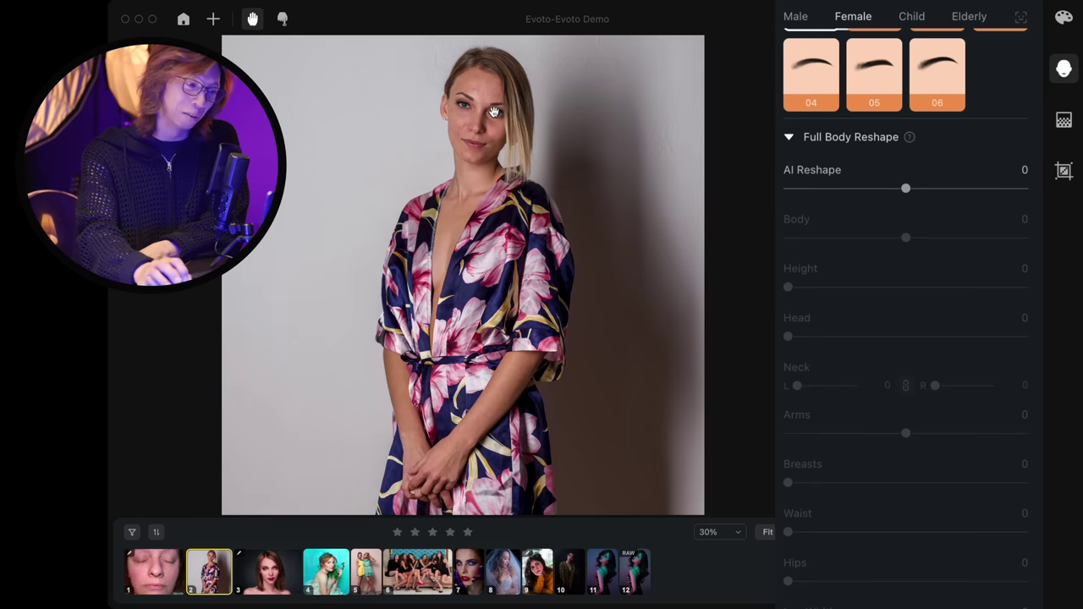
{"action": "scroll", "coordinate": [494, 113], "scroll_direction": "up", "scroll_amount": 2}
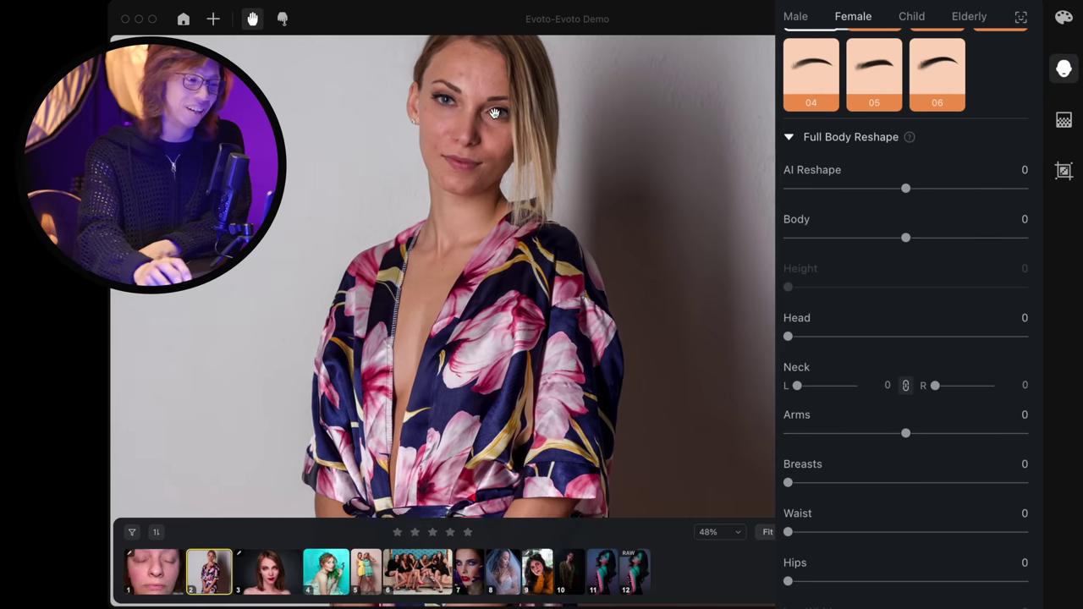
{"action": "scroll", "coordinate": [525, 144], "scroll_direction": "up", "scroll_amount": 1}
{"action": "scroll", "coordinate": [550, 170], "scroll_direction": "up", "scroll_amount": 1}
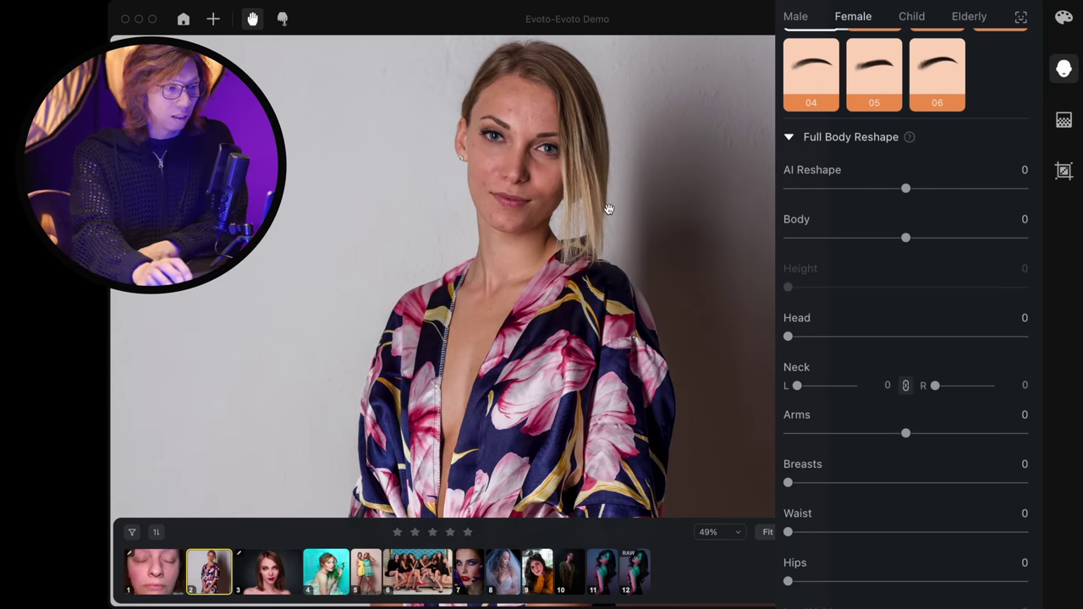
{"action": "scroll", "coordinate": [506, 150], "scroll_direction": "up", "scroll_amount": 1}
{"action": "scroll", "coordinate": [506, 151], "scroll_direction": "up", "scroll_amount": 1}
{"action": "scroll", "coordinate": [523, 223], "scroll_direction": "up", "scroll_amount": 1}
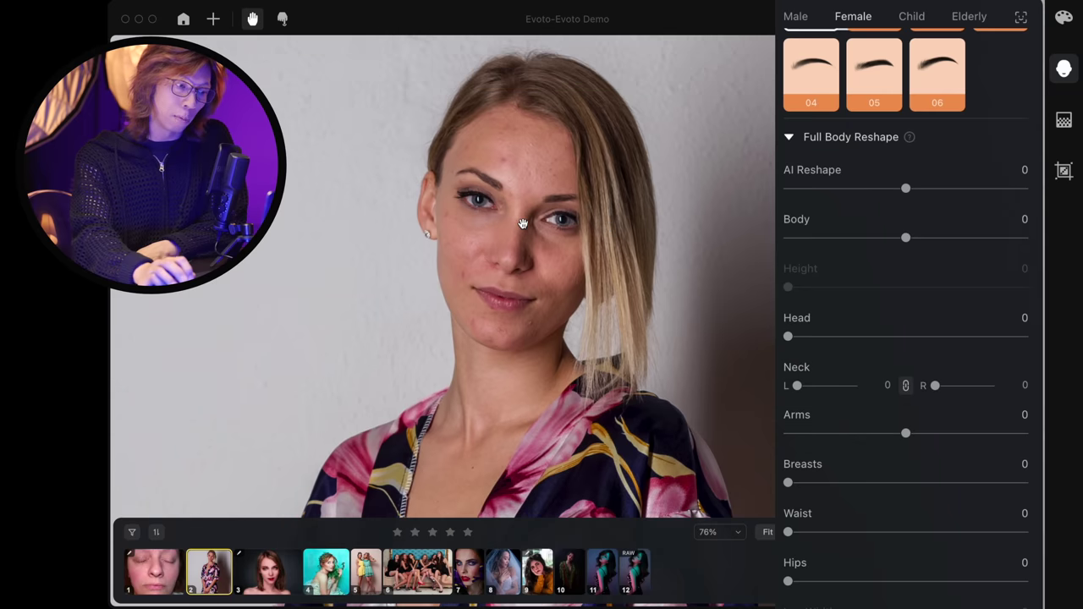
{"action": "scroll", "coordinate": [523, 224], "scroll_direction": "up", "scroll_amount": 1}
{"action": "scroll", "coordinate": [575, 218], "scroll_direction": "up", "scroll_amount": 1}
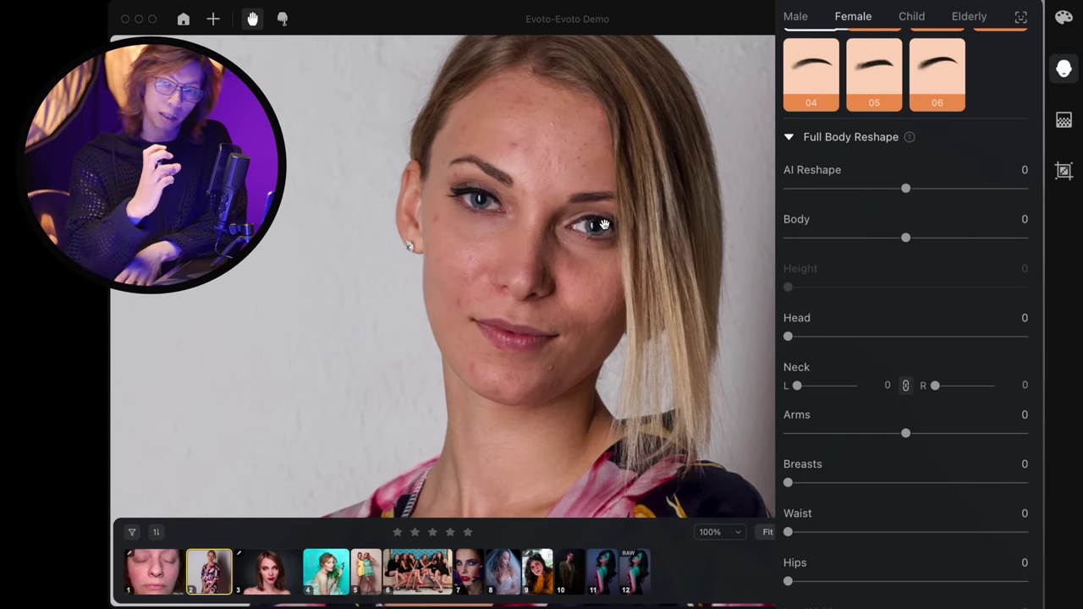
{"action": "left_click", "coordinate": [274, 582]}
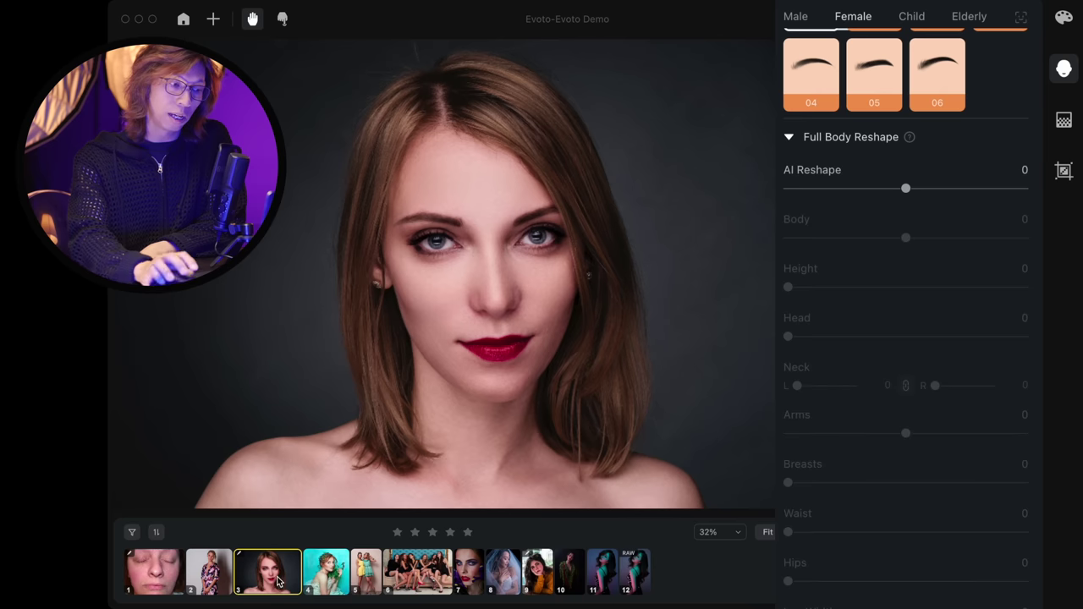
{"action": "left_click", "coordinate": [209, 571]}
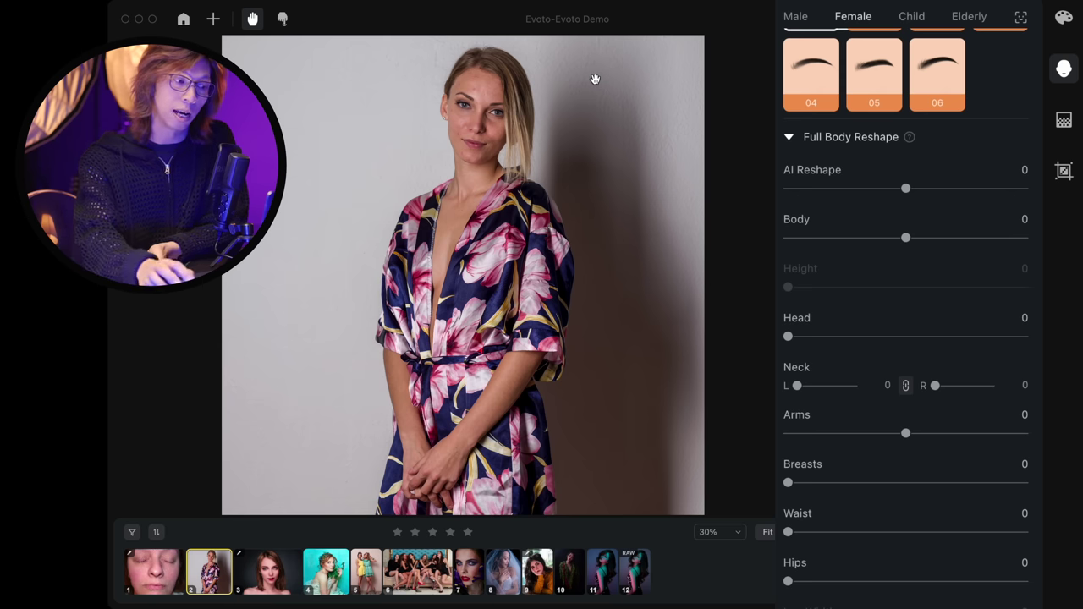
Zoom the canvas to 100% on the freckled face and bring Blemish Removal into view
{"action": "scroll", "coordinate": [470, 93], "scroll_direction": "up", "scroll_amount": 1}
{"action": "scroll", "coordinate": [470, 93], "scroll_direction": "up", "scroll_amount": 2}
{"action": "scroll", "coordinate": [474, 94], "scroll_direction": "up", "scroll_amount": 2}
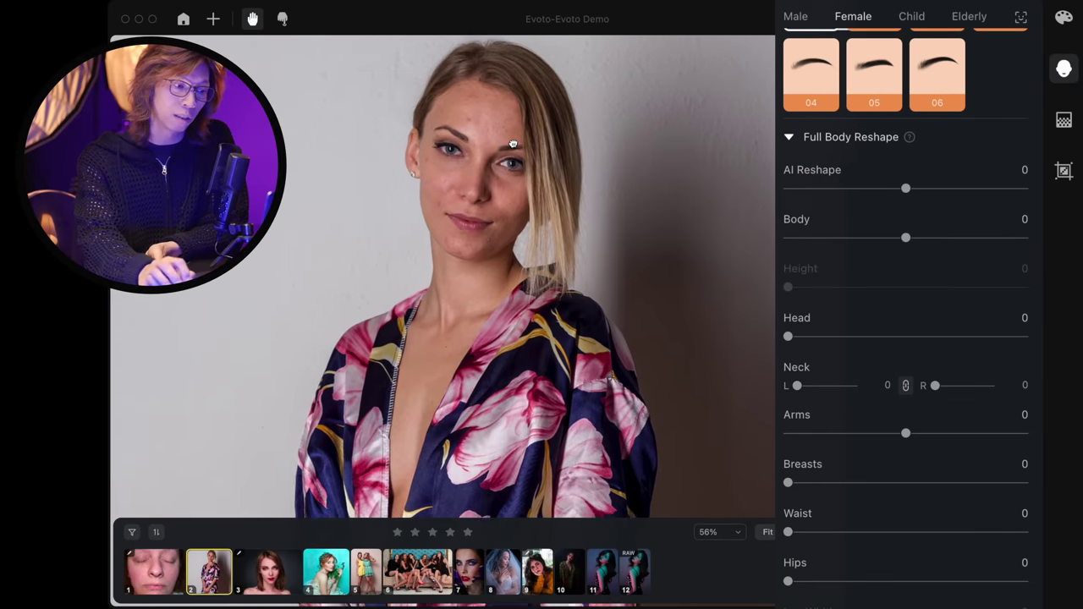
{"action": "scroll", "coordinate": [490, 118], "scroll_direction": "up", "scroll_amount": 2}
{"action": "scroll", "coordinate": [504, 146], "scroll_direction": "up", "scroll_amount": 2}
{"action": "scroll", "coordinate": [497, 161], "scroll_direction": "up", "scroll_amount": 1}
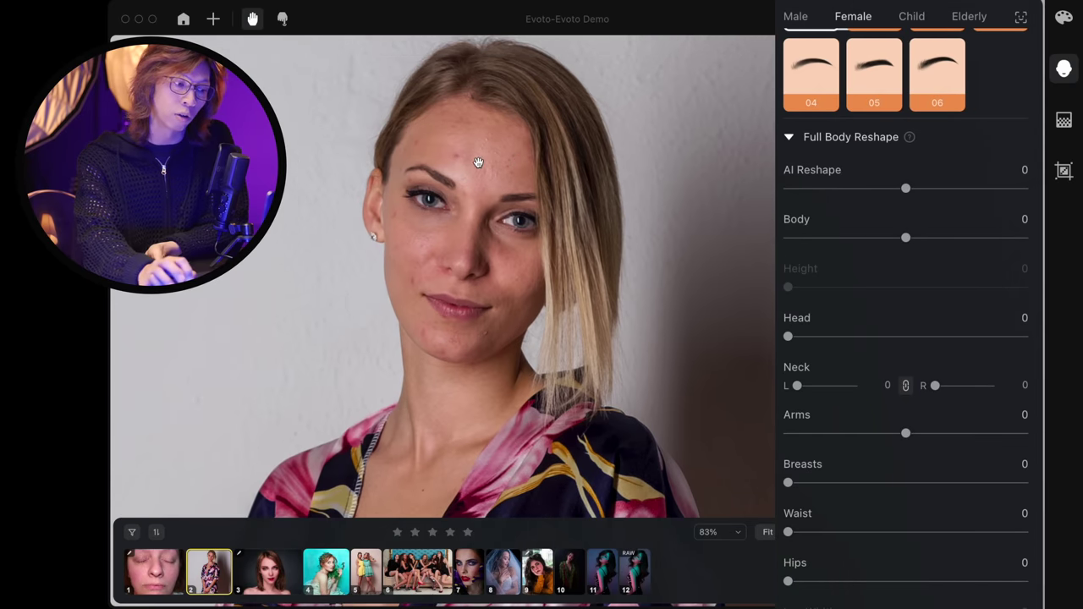
{"action": "scroll", "coordinate": [476, 161], "scroll_direction": "up", "scroll_amount": 1}
{"action": "scroll", "coordinate": [960, 174], "scroll_direction": "up", "scroll_amount": 5}
{"action": "scroll", "coordinate": [959, 175], "scroll_direction": "up", "scroll_amount": 5}
{"action": "scroll", "coordinate": [956, 167], "scroll_direction": "up", "scroll_amount": 5}
{"action": "scroll", "coordinate": [956, 168], "scroll_direction": "up", "scroll_amount": 3}
{"action": "scroll", "coordinate": [1007, 151], "scroll_direction": "up", "scroll_amount": 5}
{"action": "scroll", "coordinate": [1004, 137], "scroll_direction": "up", "scroll_amount": 2}
{"action": "scroll", "coordinate": [1005, 135], "scroll_direction": "up", "scroll_amount": 2}
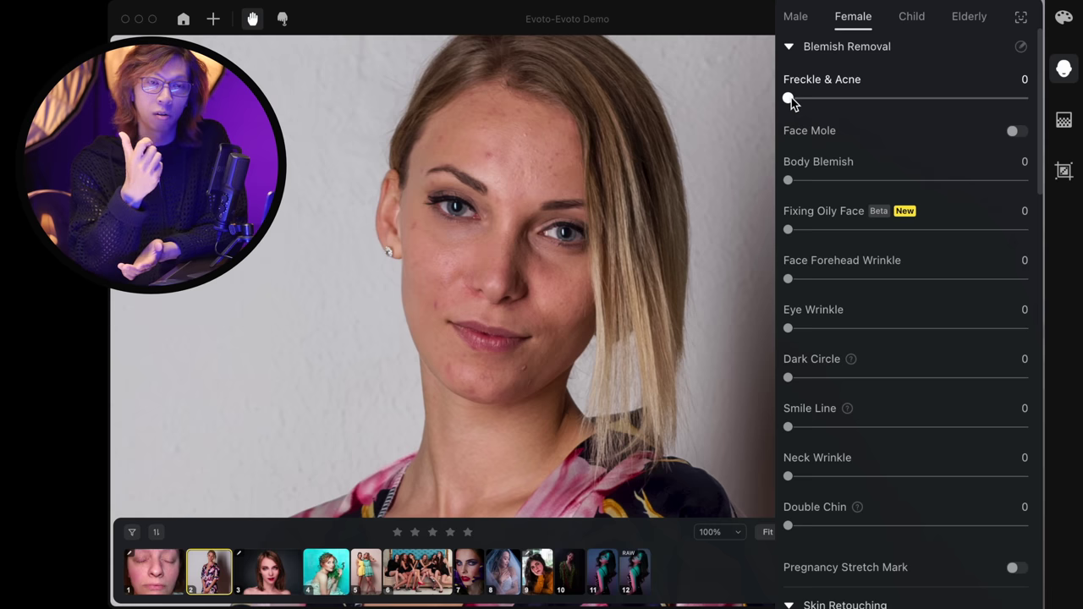
Try Freckle & Acne removal at 51, 87 and 59, then pan to the hands
{"action": "left_click", "coordinate": [907, 98]}
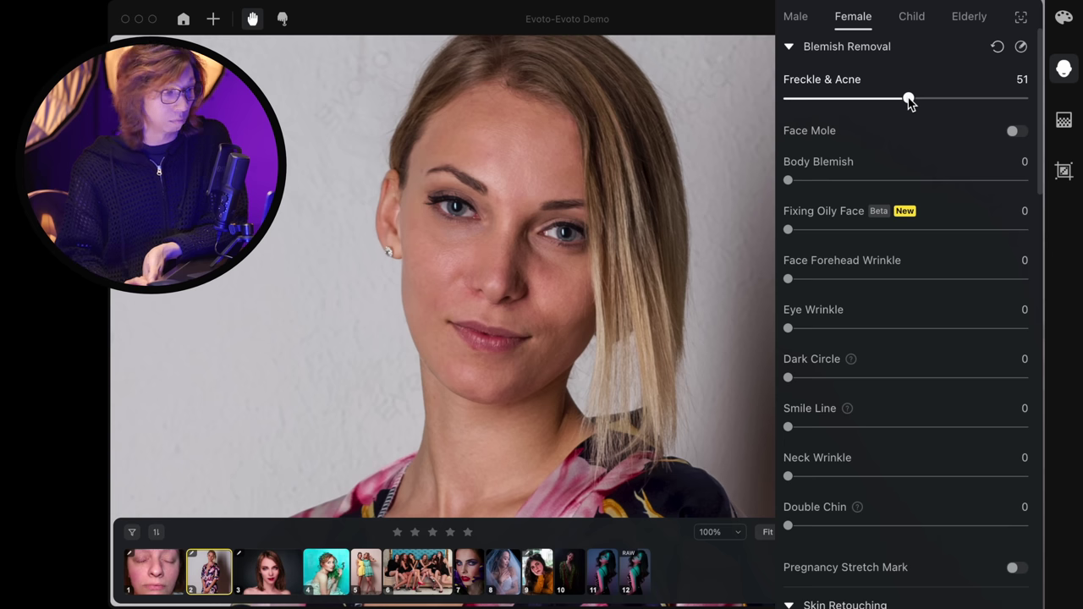
{"action": "left_click", "coordinate": [996, 99]}
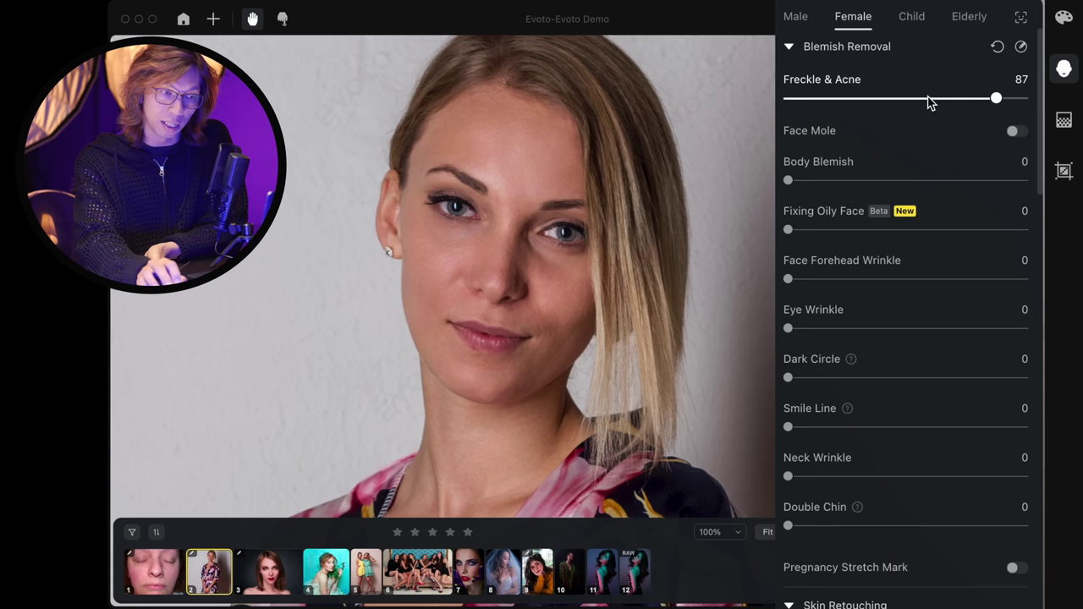
{"action": "left_click", "coordinate": [928, 99]}
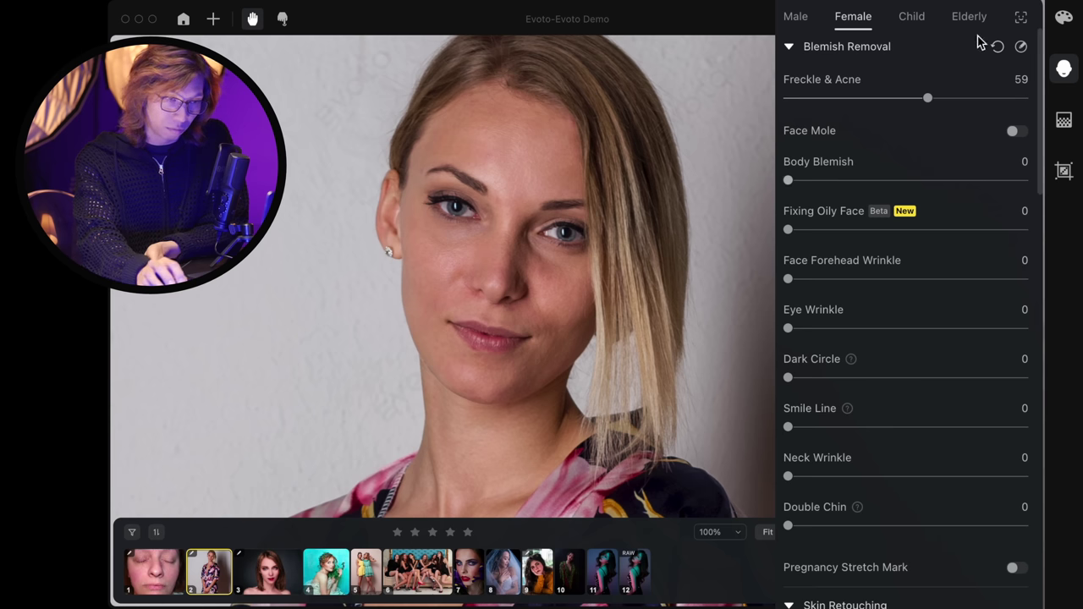
{"action": "scroll", "coordinate": [948, 102], "scroll_direction": "up", "scroll_amount": 1}
{"action": "scroll", "coordinate": [948, 102], "scroll_direction": "up", "scroll_amount": 1}
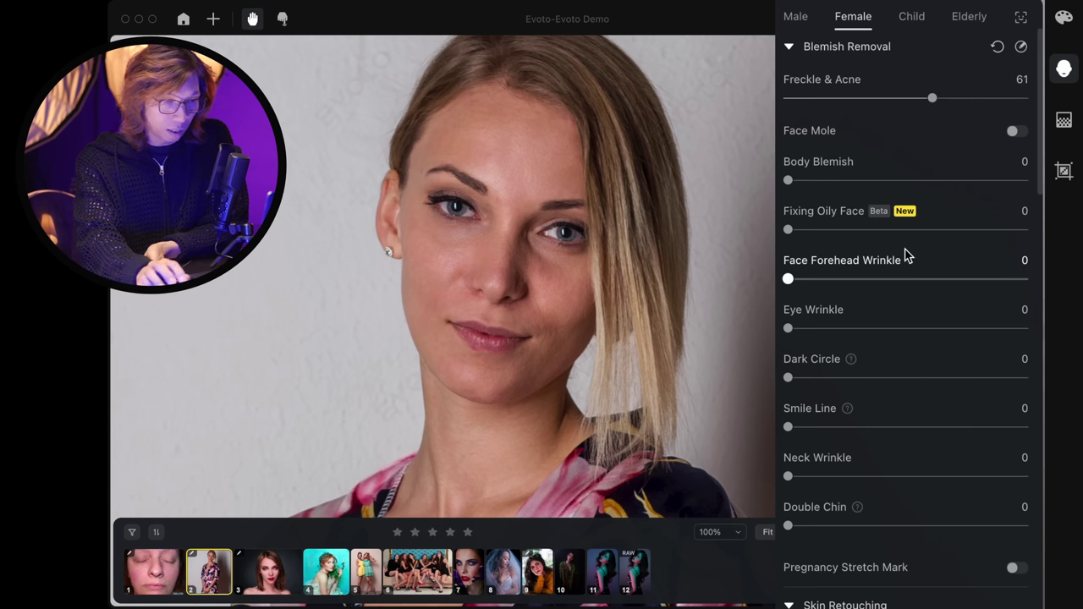
{"action": "scroll", "coordinate": [706, 309], "scroll_direction": "down", "scroll_amount": 5}
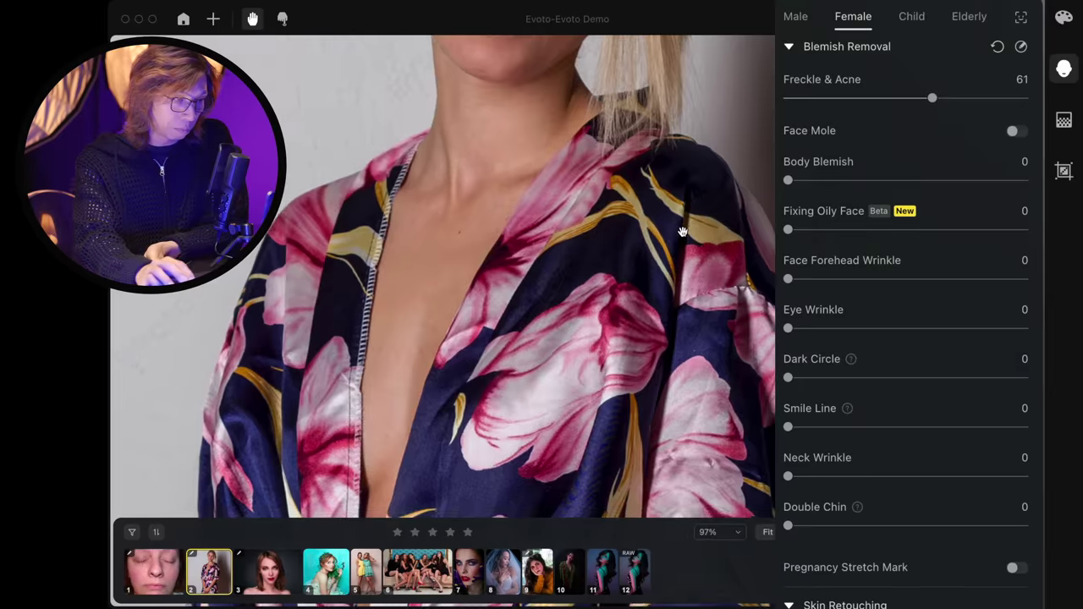
{"action": "left_click_drag", "start_coordinate": [675, 305], "coordinate": [677, 167]}
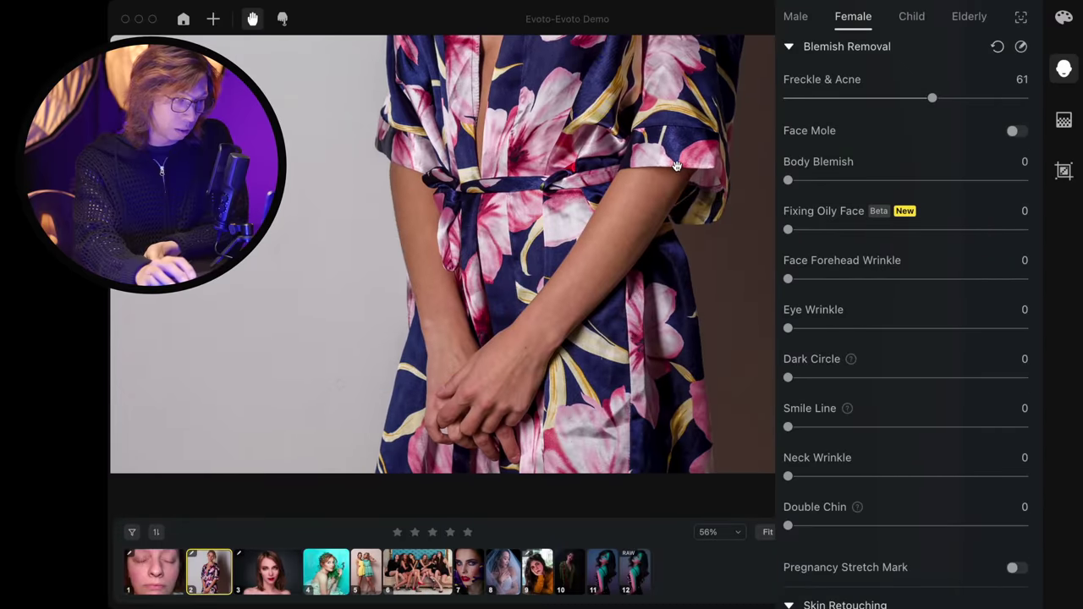
Set Body Blemish removal to 59 and settle Freckle & Acne at 69
{"action": "left_click", "coordinate": [913, 181]}
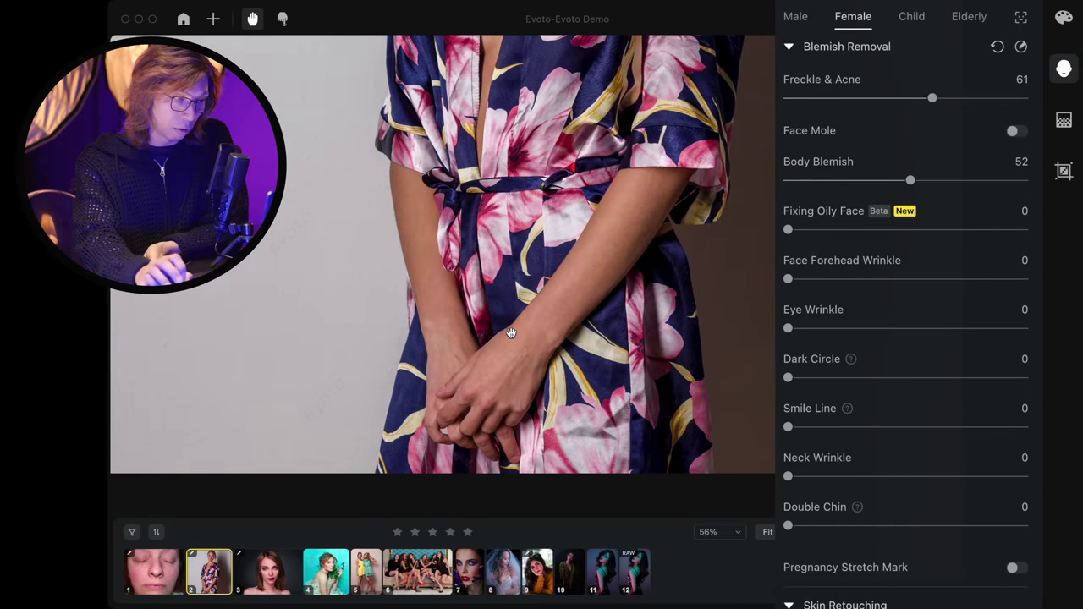
{"action": "scroll", "coordinate": [504, 333], "scroll_direction": "up", "scroll_amount": 5}
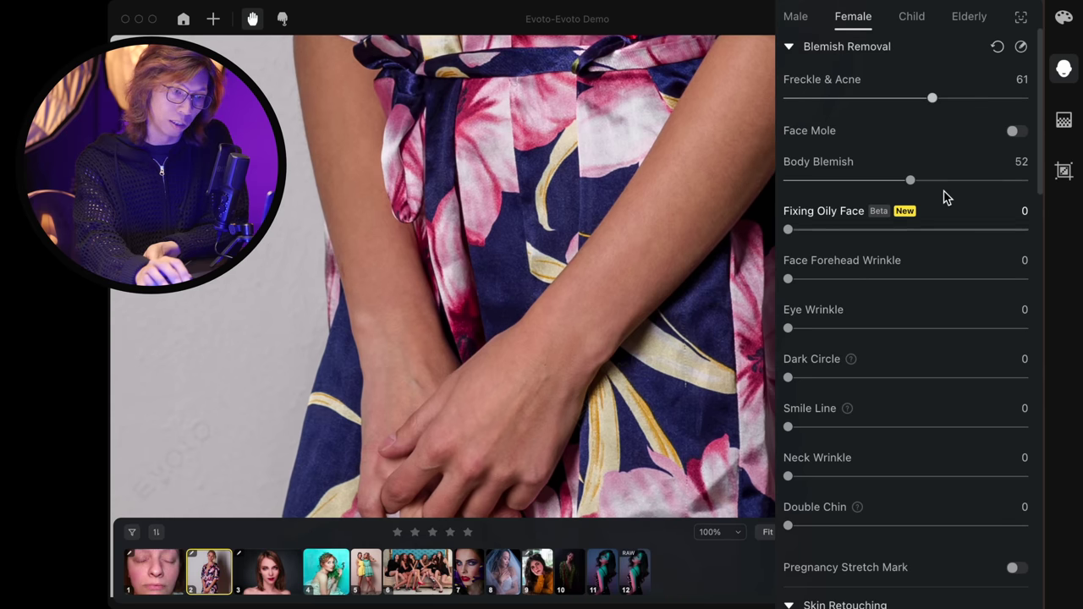
{"action": "left_click", "coordinate": [975, 183]}
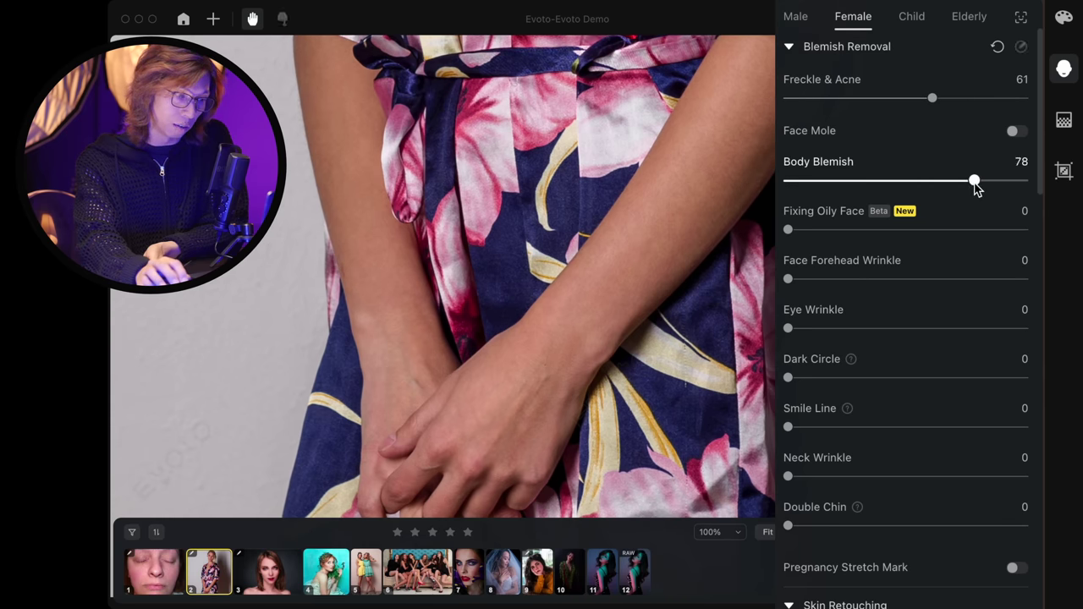
{"action": "left_click", "coordinate": [929, 180]}
{"action": "mouse_move", "coordinate": [587, 212]}
{"action": "left_mouse_down"}
{"action": "mouse_move", "coordinate": [590, 401]}
{"action": "mouse_move", "coordinate": [582, 369]}
{"action": "left_mouse_up"}
{"action": "left_click_drag", "start_coordinate": [591, 231], "coordinate": [584, 389]}
{"action": "left_click_drag", "start_coordinate": [561, 205], "coordinate": [585, 321]}
{"action": "mouse_move", "coordinate": [582, 221]}
{"action": "left_mouse_down"}
{"action": "mouse_move", "coordinate": [575, 282]}
{"action": "mouse_move", "coordinate": [561, 245]}
{"action": "left_mouse_up"}
{"action": "left_click", "coordinate": [1005, 99]}
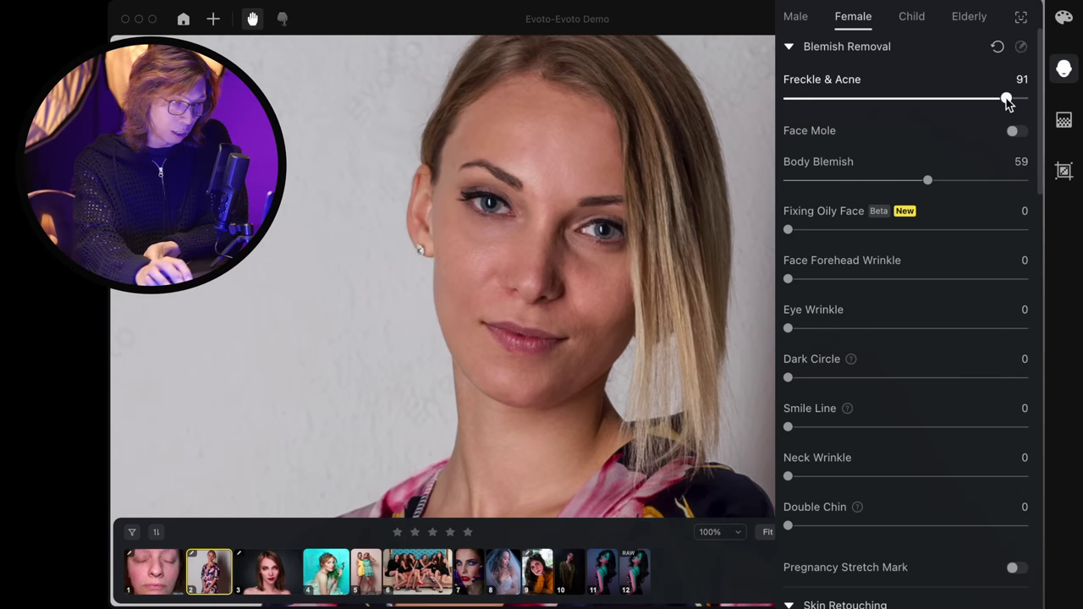
{"action": "left_click", "coordinate": [954, 99]}
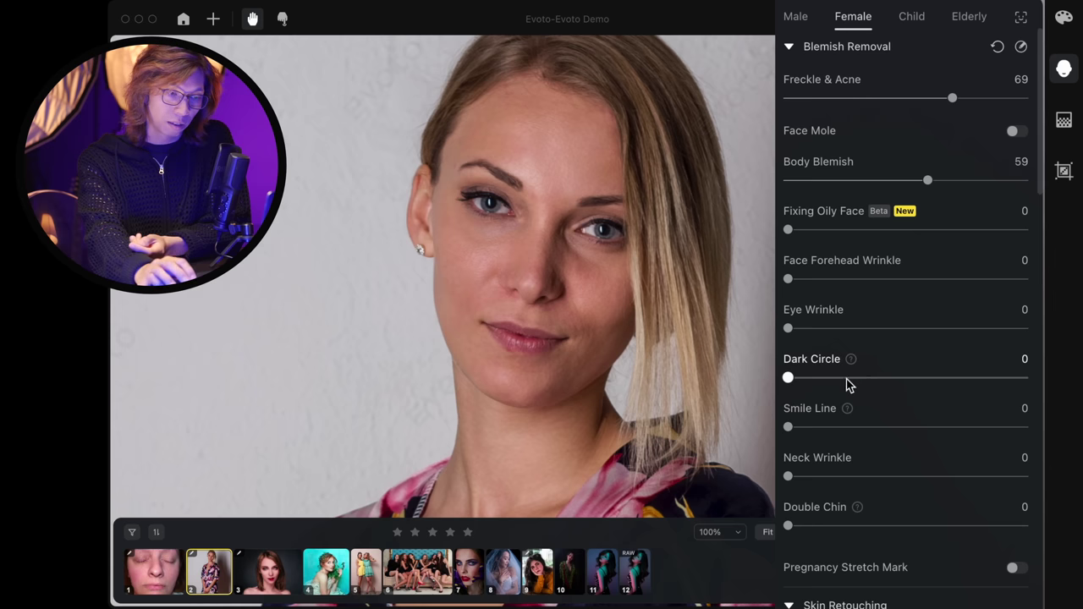
Correct dark circles at 70, smooth smile lines at 71 and reduce the double chin at 81
{"action": "left_click_drag", "start_coordinate": [787, 379], "coordinate": [991, 398]}
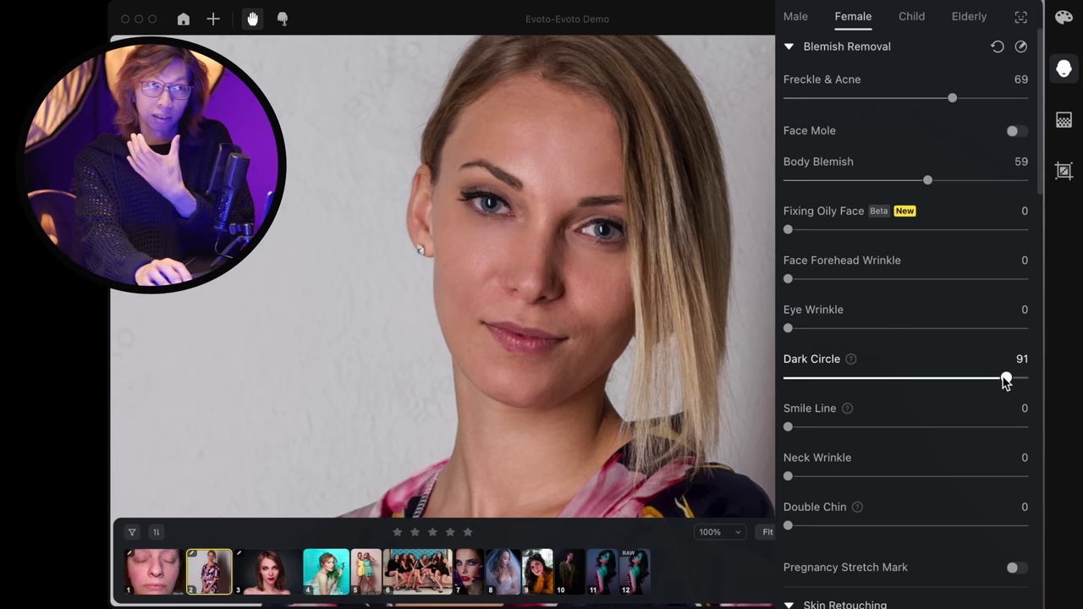
{"action": "left_click_drag", "start_coordinate": [1005, 380], "coordinate": [963, 385]}
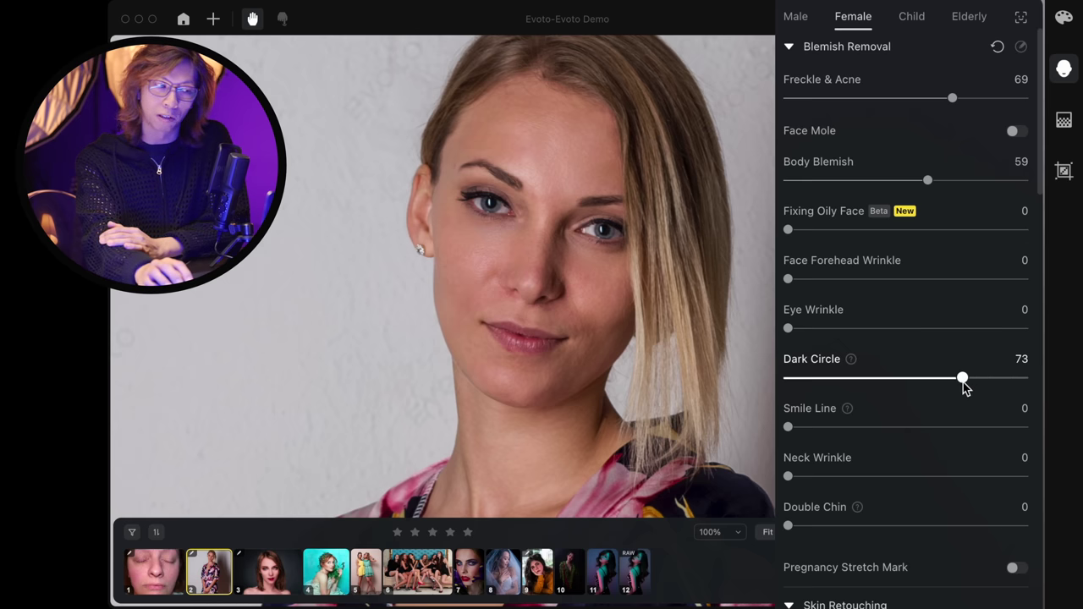
{"action": "left_click_drag", "start_coordinate": [962, 383], "coordinate": [955, 383]}
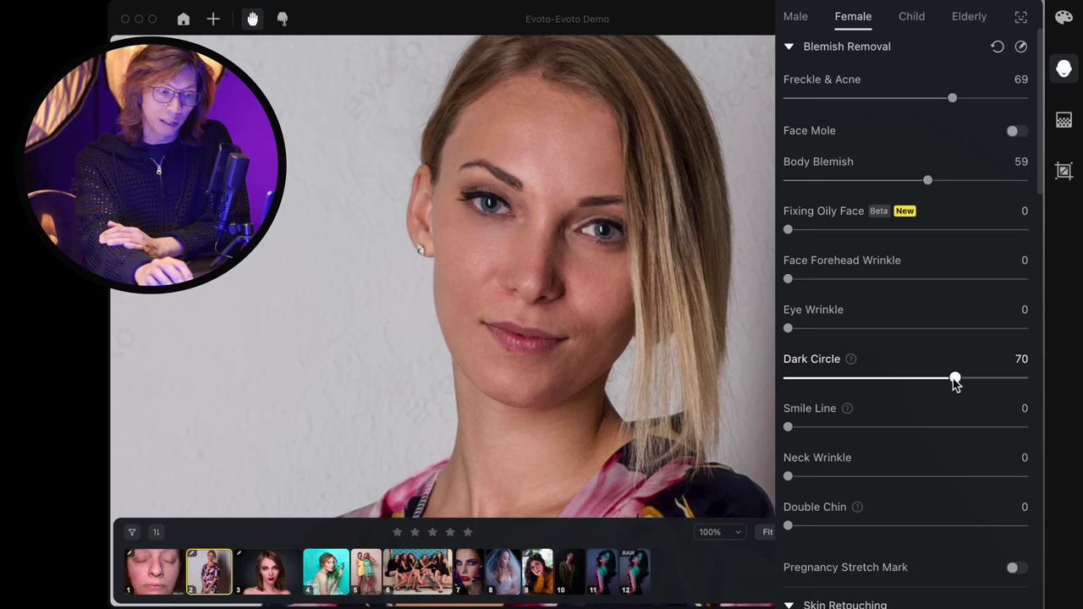
{"action": "left_click_drag", "start_coordinate": [787, 428], "coordinate": [940, 429]}
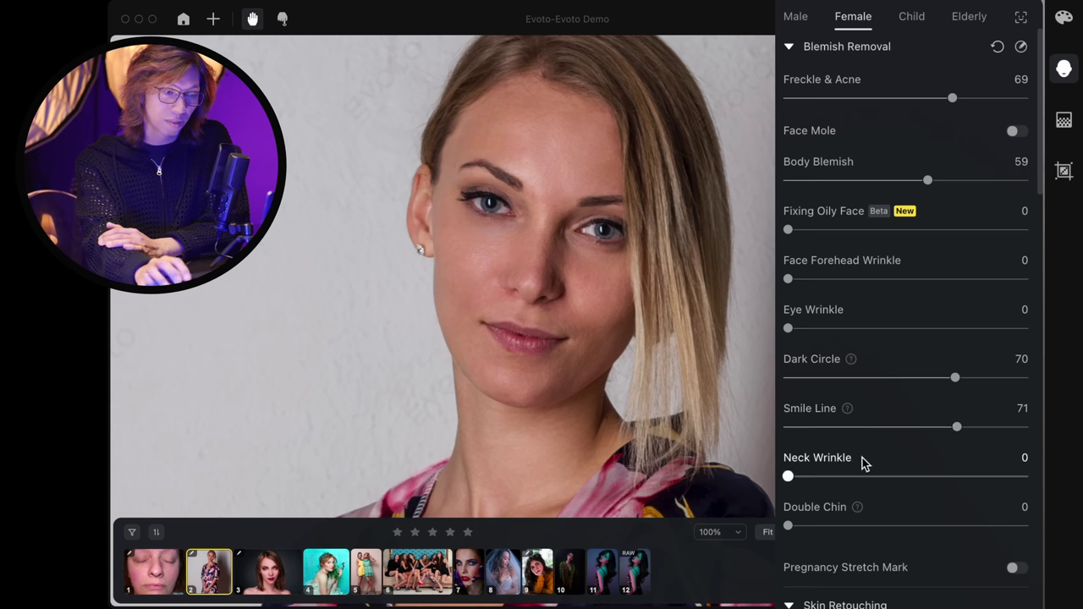
{"action": "mouse_move", "coordinate": [682, 385]}
{"action": "left_mouse_down"}
{"action": "mouse_move", "coordinate": [661, 315]}
{"action": "mouse_move", "coordinate": [665, 358]}
{"action": "left_mouse_up"}
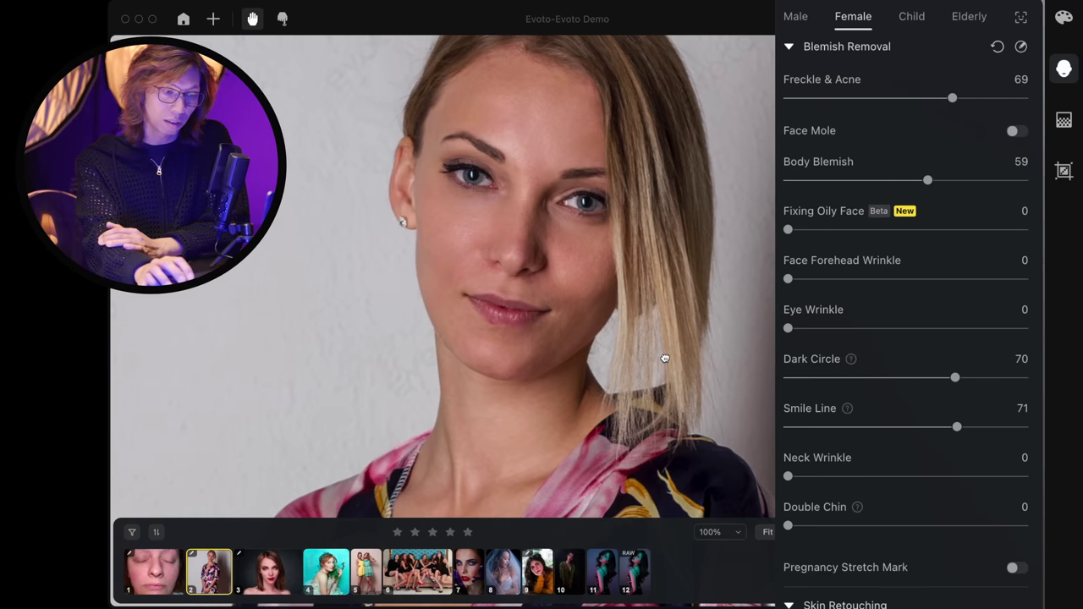
{"action": "left_click_drag", "start_coordinate": [788, 526], "coordinate": [980, 525]}
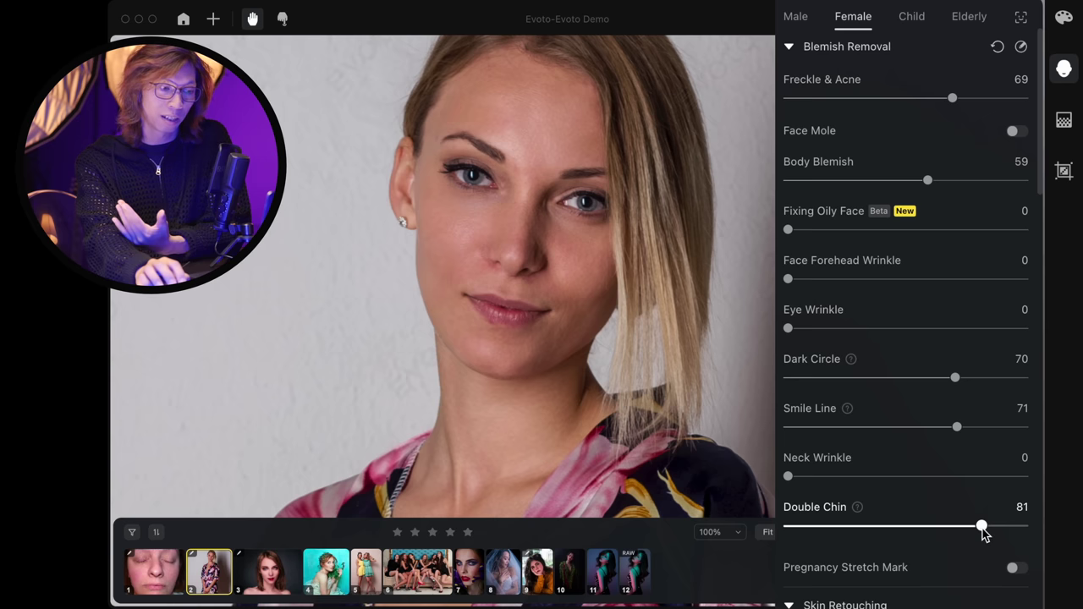
Try strong and weak Smooth Face Skin (Dodge & Burn) values, then settle on 7
{"action": "scroll", "coordinate": [936, 406], "scroll_direction": "down", "scroll_amount": 3}
{"action": "scroll", "coordinate": [938, 405], "scroll_direction": "down", "scroll_amount": 2}
{"action": "scroll", "coordinate": [937, 406], "scroll_direction": "down", "scroll_amount": 1}
{"action": "scroll", "coordinate": [934, 435], "scroll_direction": "down", "scroll_amount": 2}
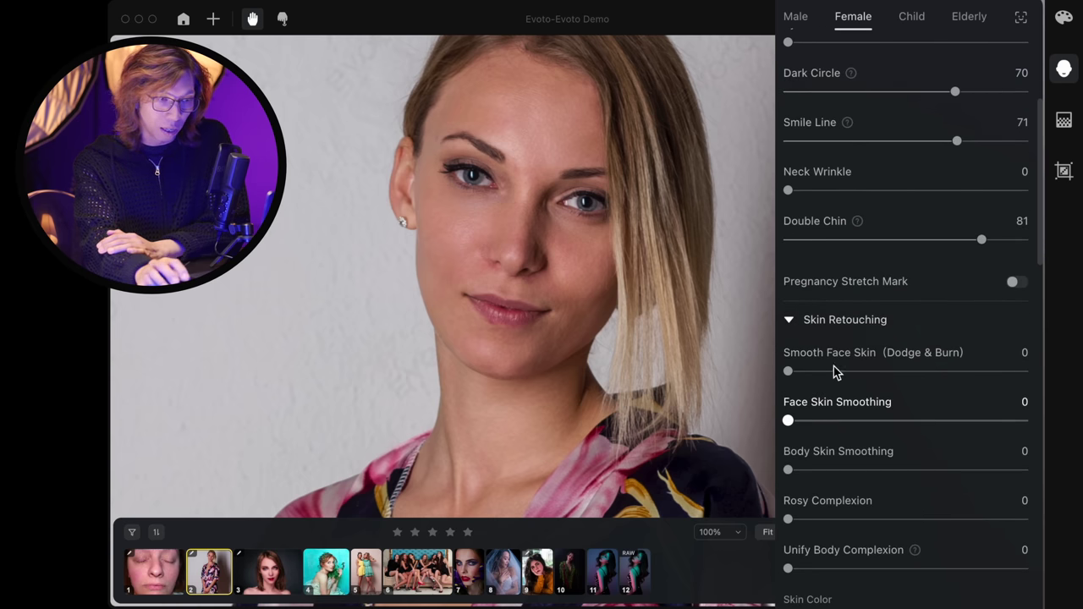
{"action": "mouse_move", "coordinate": [787, 373]}
{"action": "left_mouse_down"}
{"action": "mouse_move", "coordinate": [936, 385]}
{"action": "mouse_move", "coordinate": [788, 373]}
{"action": "left_mouse_up"}
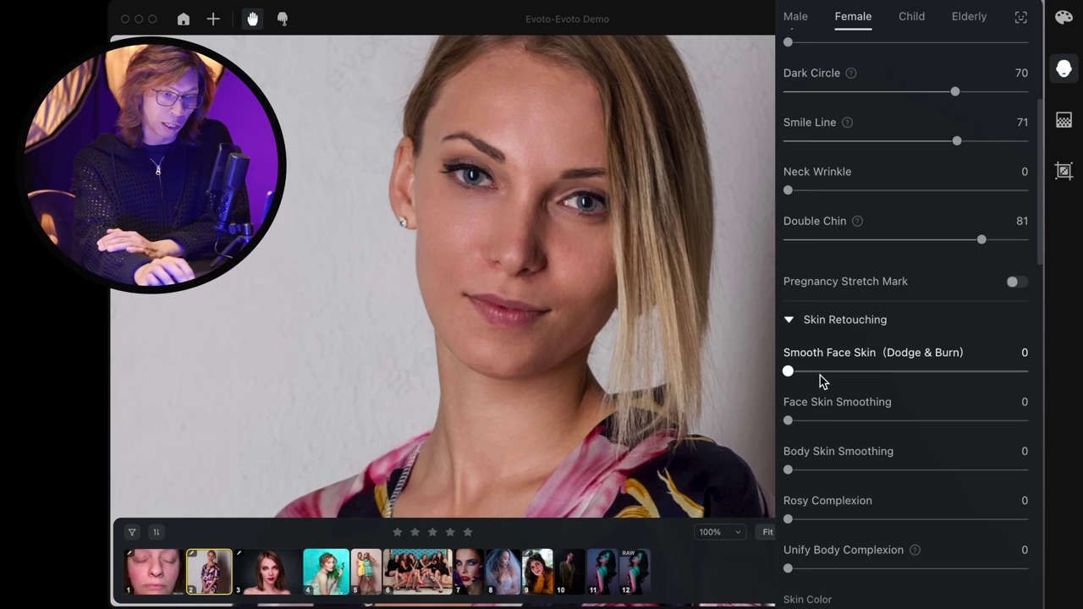
{"action": "left_click_drag", "start_coordinate": [788, 372], "coordinate": [1035, 376]}
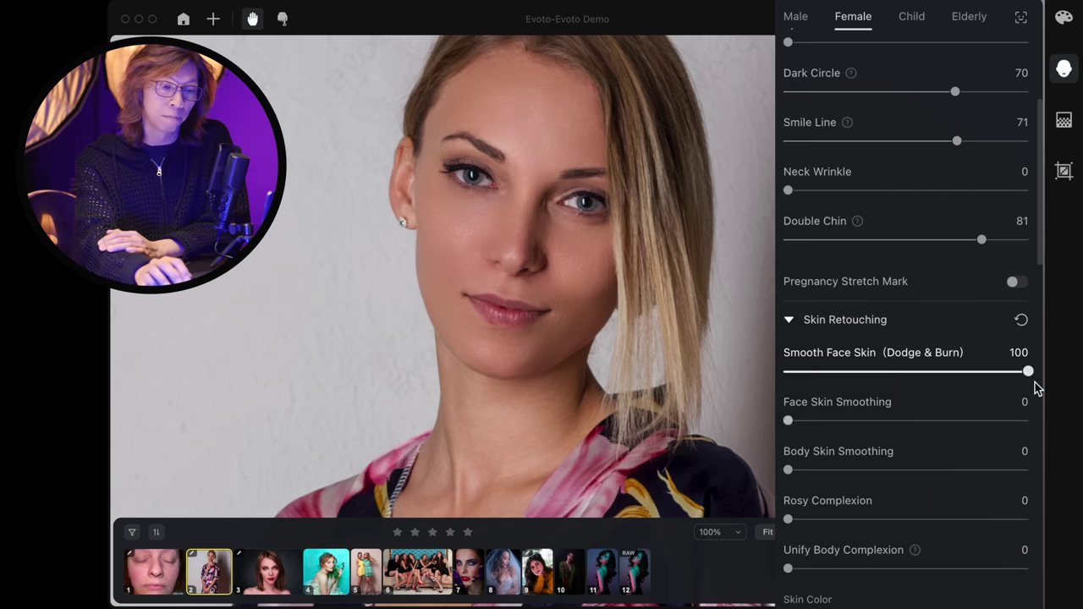
{"action": "mouse_move", "coordinate": [1031, 373]}
{"action": "left_mouse_down"}
{"action": "mouse_move", "coordinate": [786, 372]}
{"action": "mouse_move", "coordinate": [815, 378]}
{"action": "mouse_move", "coordinate": [804, 373]}
{"action": "left_mouse_up"}
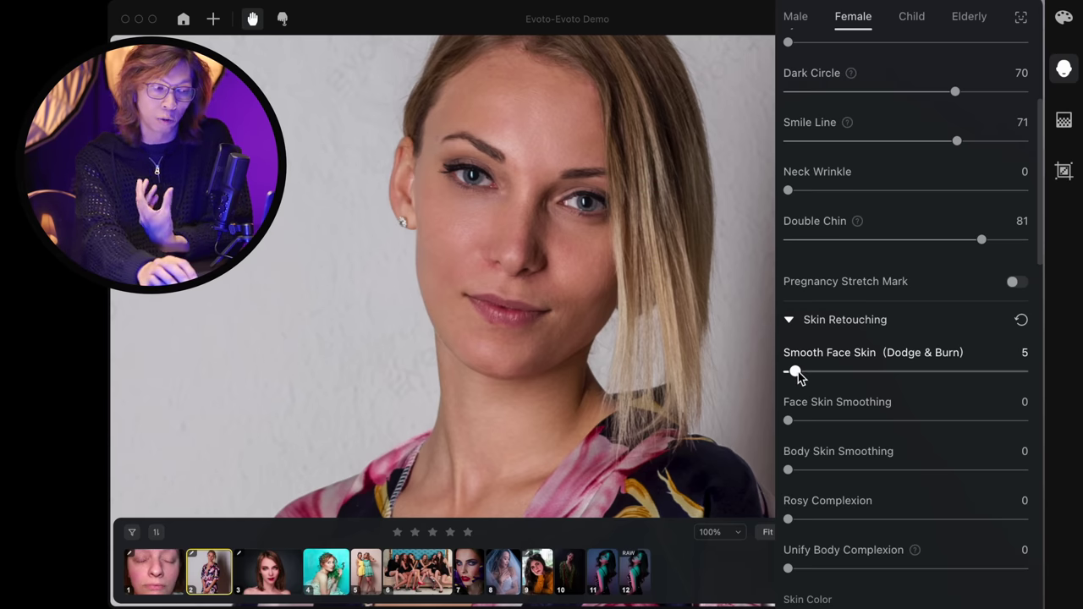
{"action": "left_click_drag", "start_coordinate": [796, 372], "coordinate": [802, 372]}
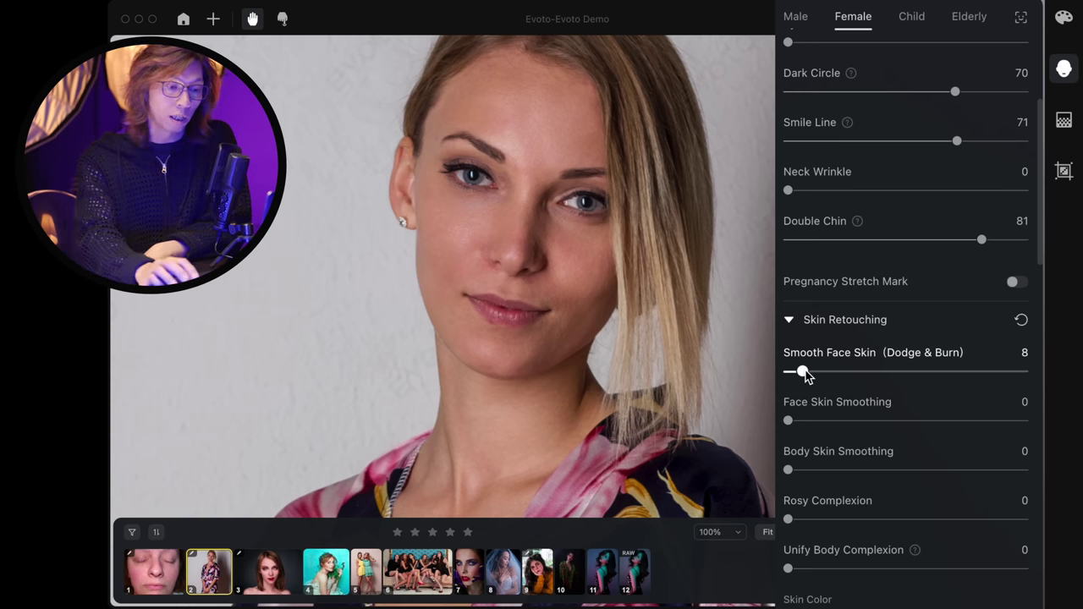
{"action": "left_click_drag", "start_coordinate": [802, 373], "coordinate": [996, 372]}
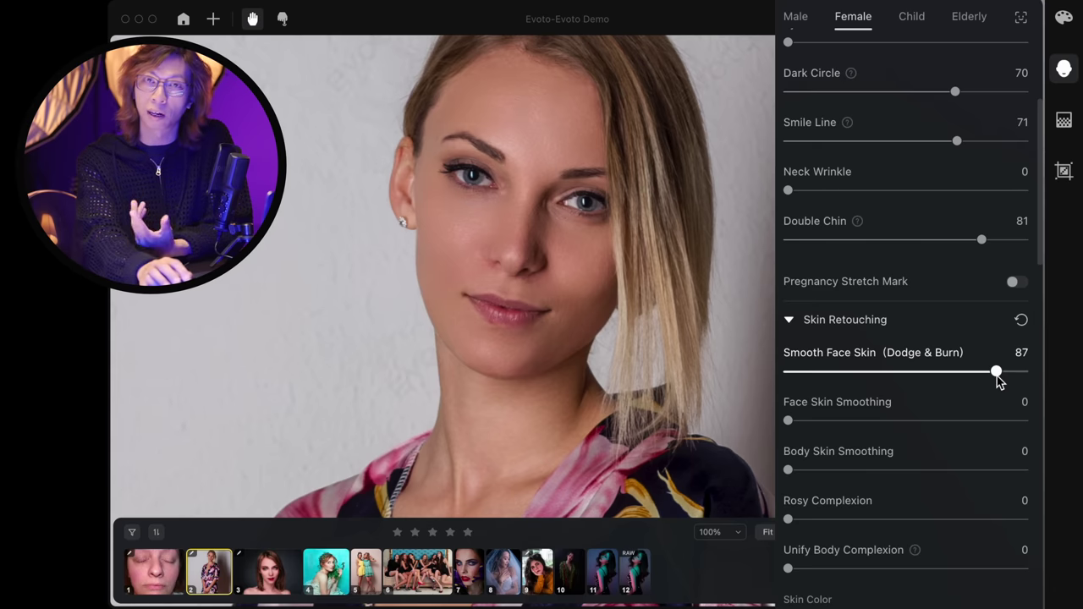
{"action": "left_click_drag", "start_coordinate": [996, 373], "coordinate": [802, 373]}
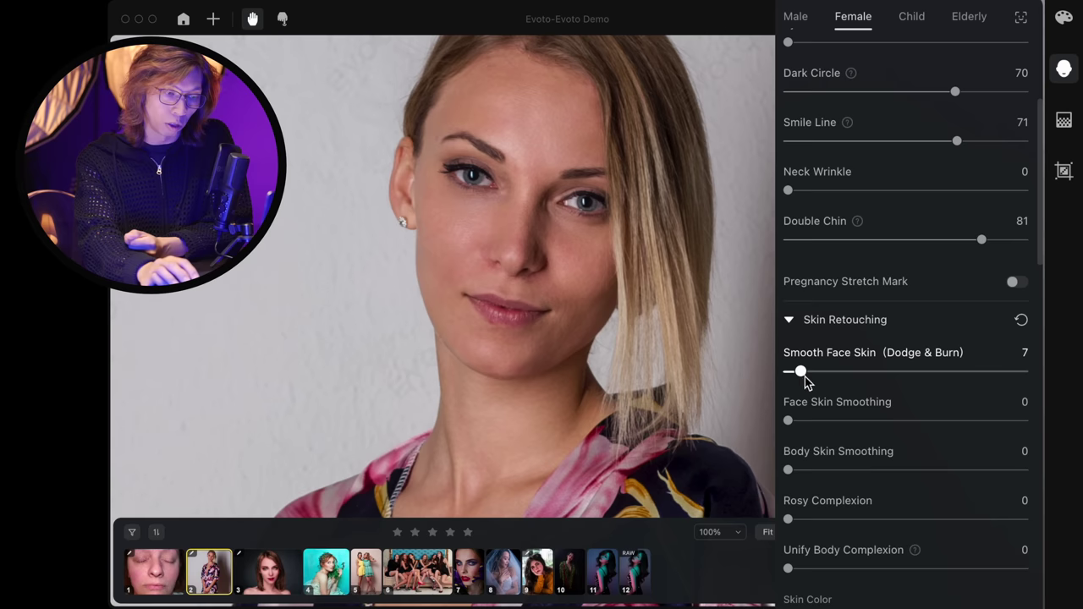
{"action": "scroll", "coordinate": [879, 431], "scroll_direction": "down", "scroll_amount": 2}
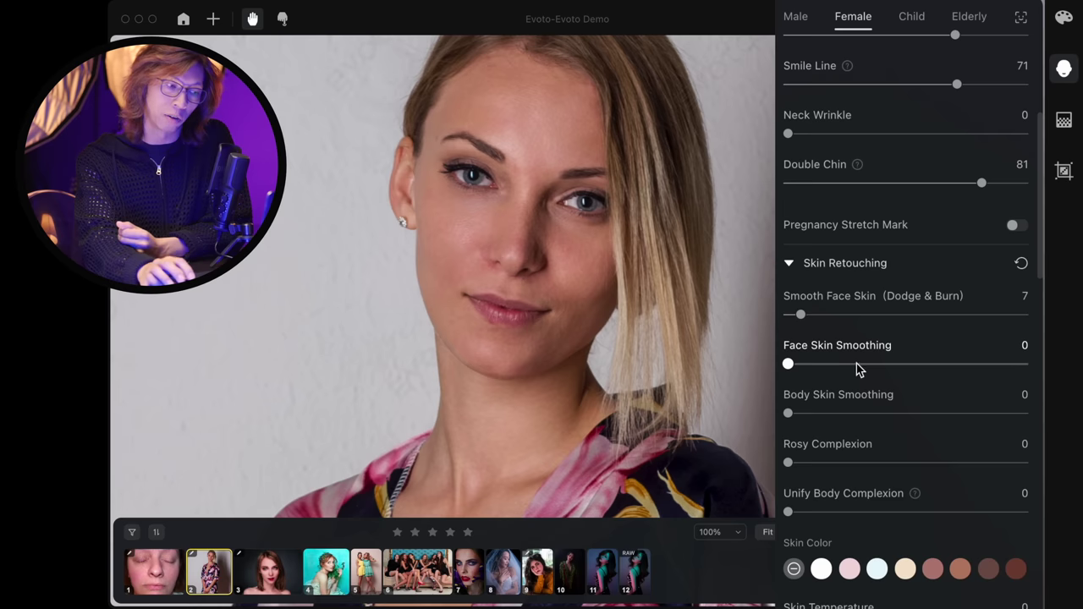
Set Unify Body Complexion to 71 and apply a pink Skin Color at Amount 43
{"action": "scroll", "coordinate": [858, 363], "scroll_direction": "down", "scroll_amount": 3}
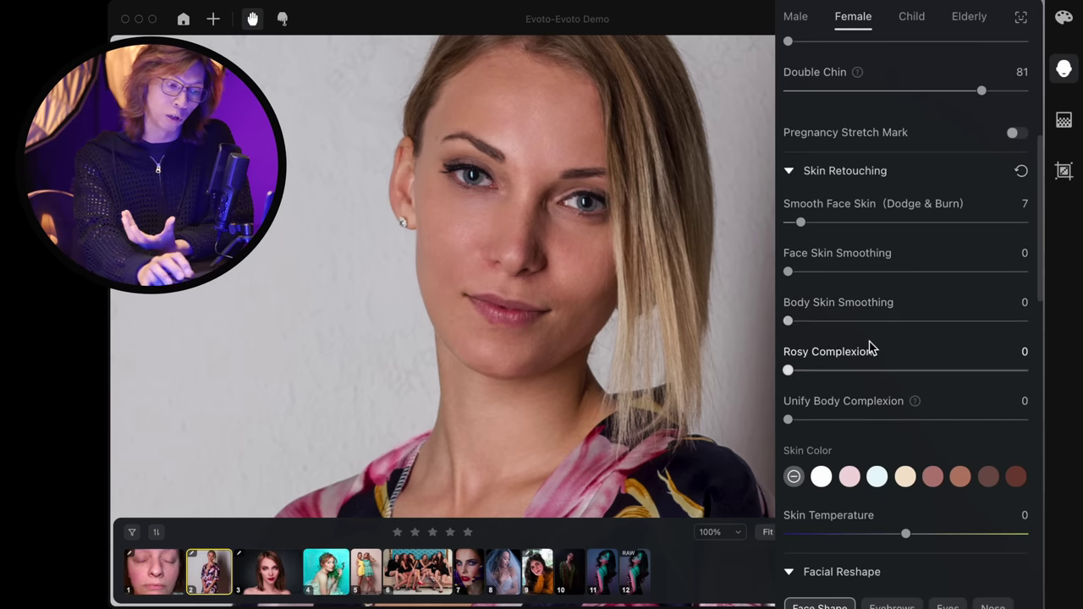
{"action": "left_click", "coordinate": [850, 476]}
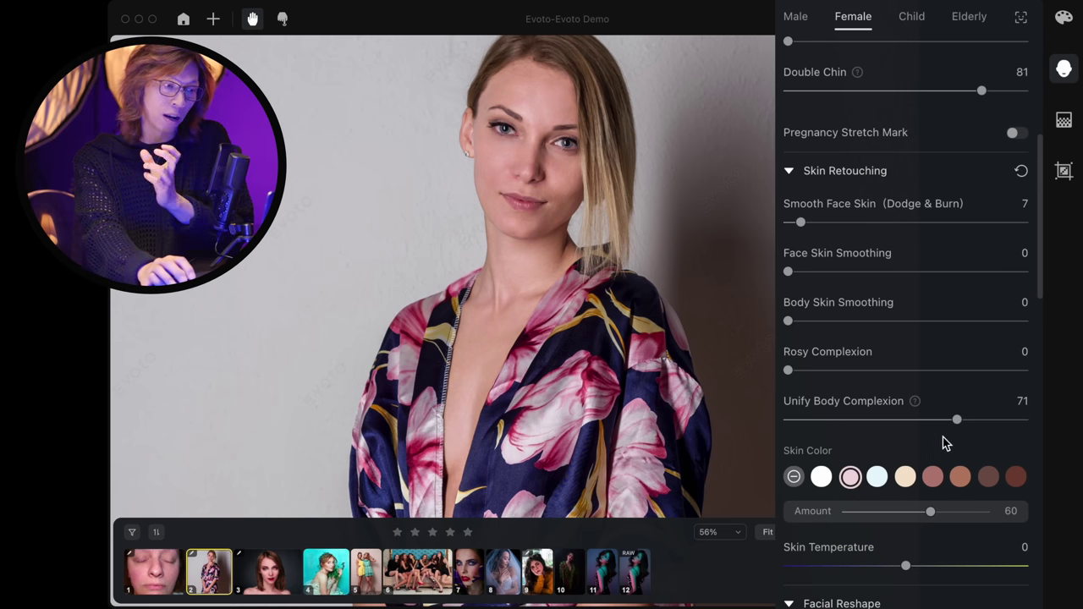
{"action": "left_click", "coordinate": [907, 513]}
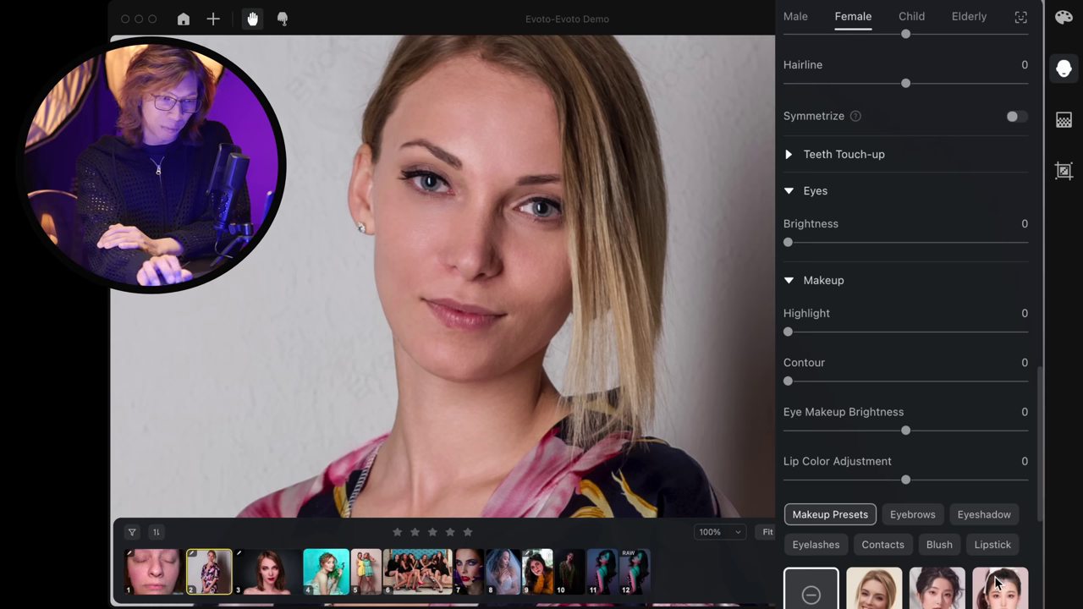
Scroll the right panel to the Makeup section's Makeup Presets grid
{"action": "scroll", "coordinate": [986, 575], "scroll_direction": "down", "scroll_amount": 10}
{"action": "scroll", "coordinate": [976, 370], "scroll_direction": "up", "scroll_amount": 1}
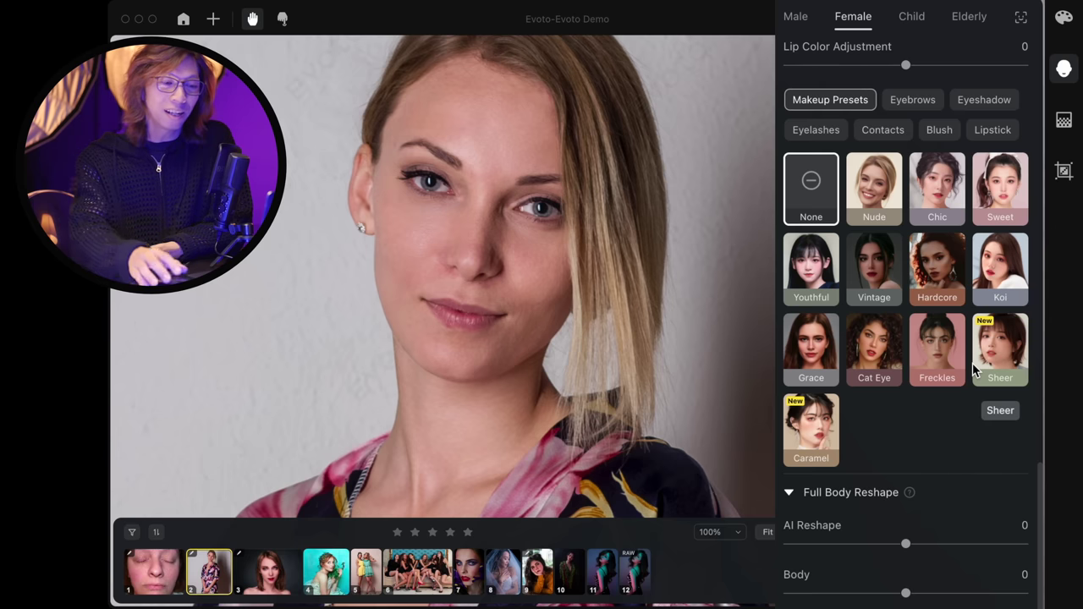
Compare the Sweet, Koi, Sheer and Cat Eye presets, then apply Freckles at Amount 80
{"action": "left_click", "coordinate": [1005, 195]}
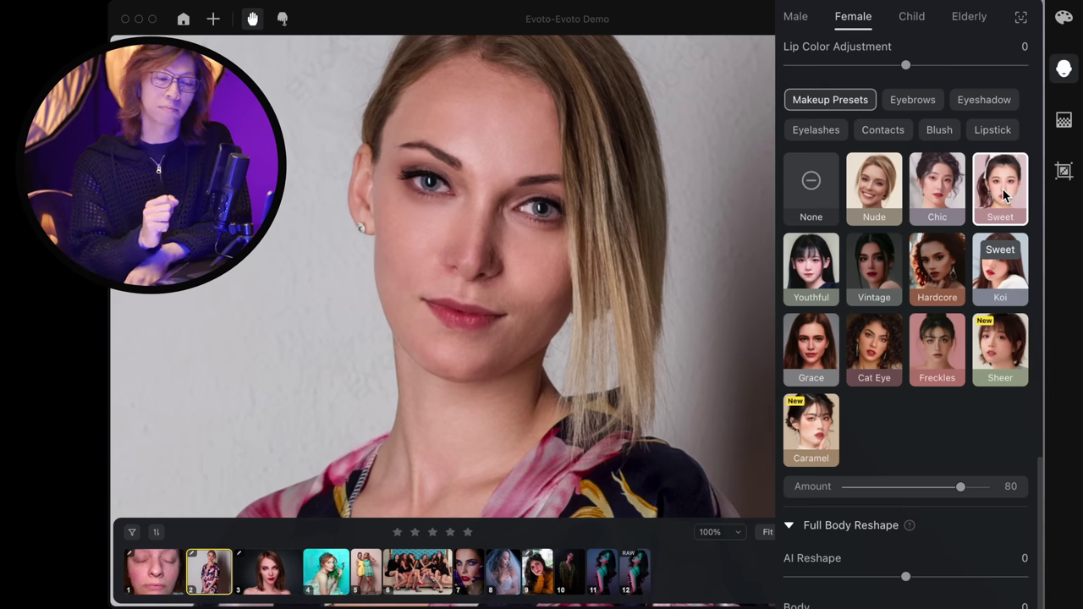
{"action": "left_click", "coordinate": [1022, 291]}
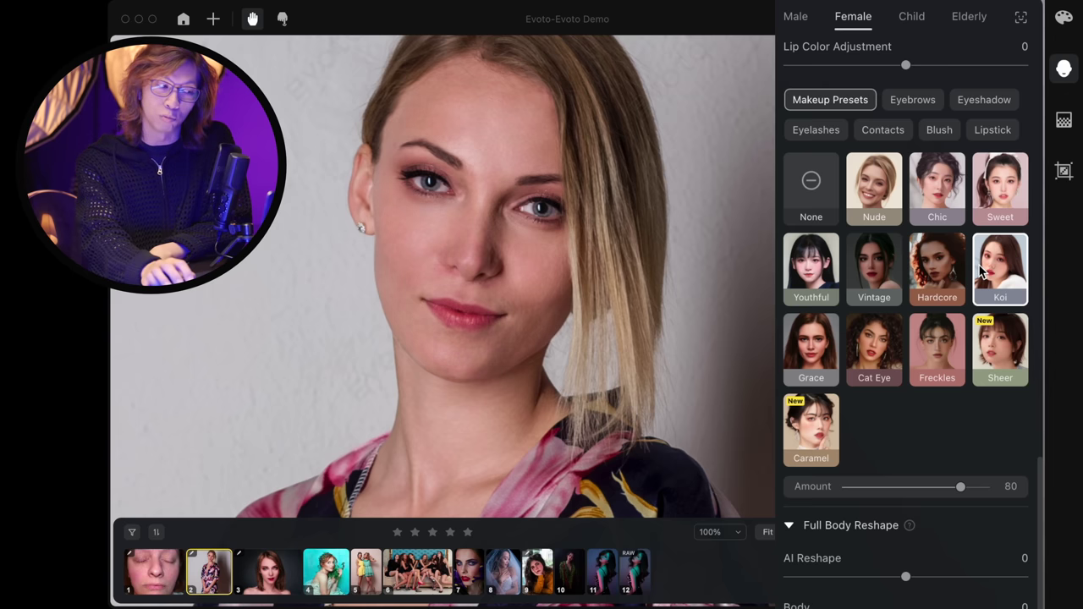
{"action": "left_click", "coordinate": [990, 349]}
{"action": "left_click", "coordinate": [932, 361]}
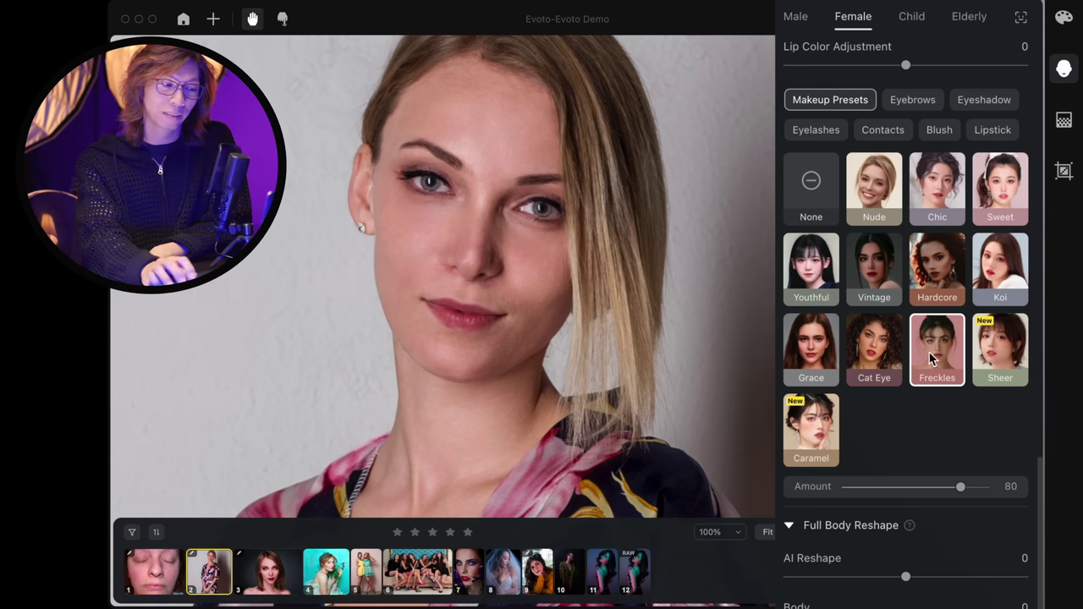
{"action": "left_click", "coordinate": [893, 359]}
{"action": "left_click", "coordinate": [938, 354]}
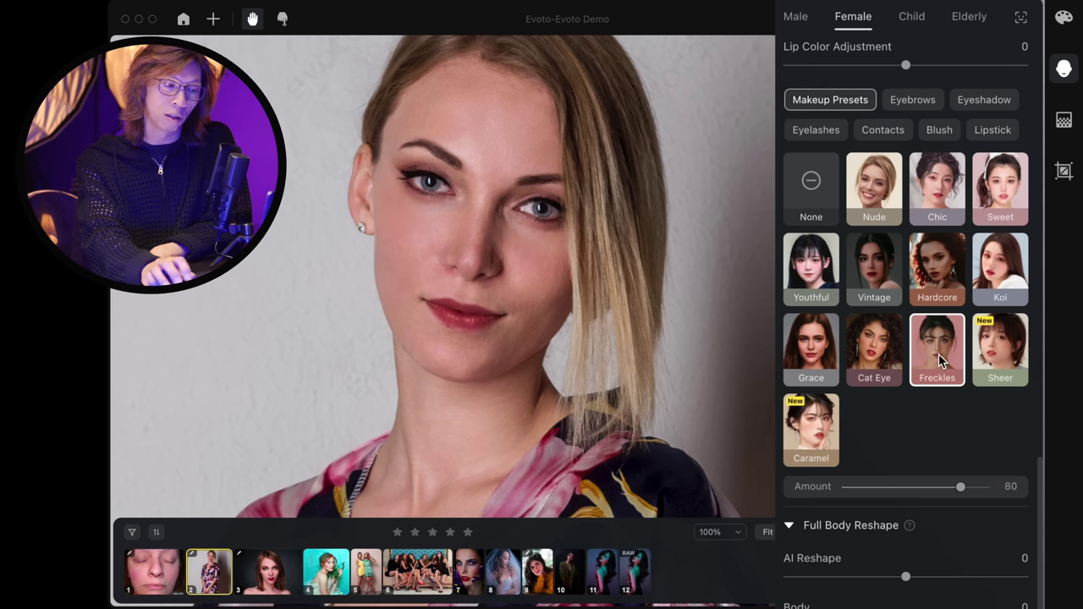
Compare the Freckles result with the original and zoom the photo out slightly
{"action": "key", "text": "backslash"}
{"action": "key", "text": "backslash"}
{"action": "key", "text": "backslash"}
{"action": "key", "text": "backslash"}
{"action": "key", "text": "backslash"}
{"action": "key", "text": "backslash"}
{"action": "key", "text": "backslash"}
{"action": "key", "text": "backslash"}
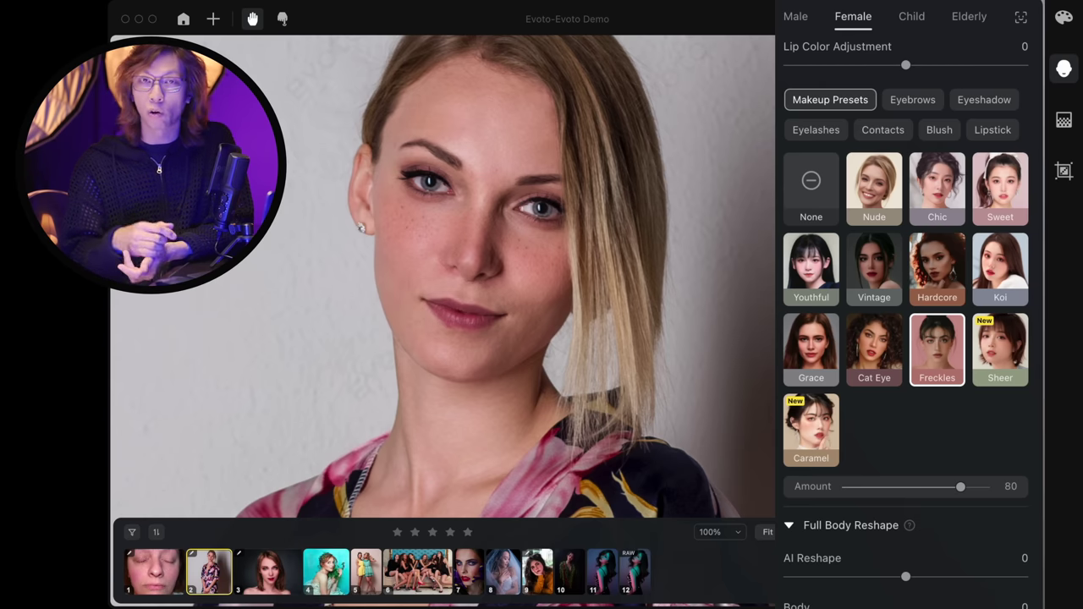
{"action": "key", "text": "ctrl+minus"}
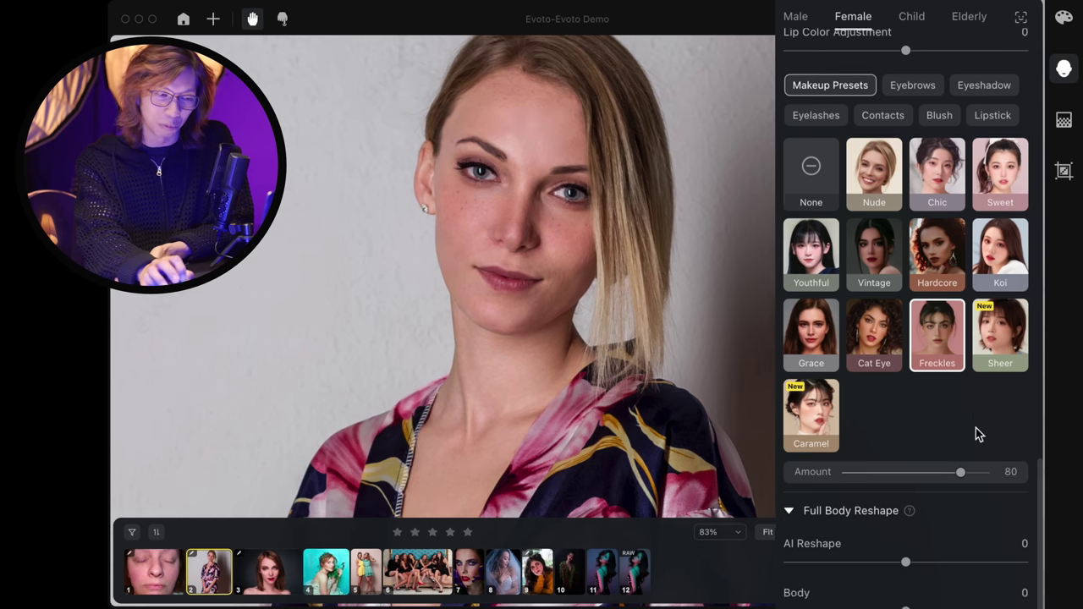
{"action": "scroll", "coordinate": [975, 428], "scroll_direction": "down", "scroll_amount": 5}
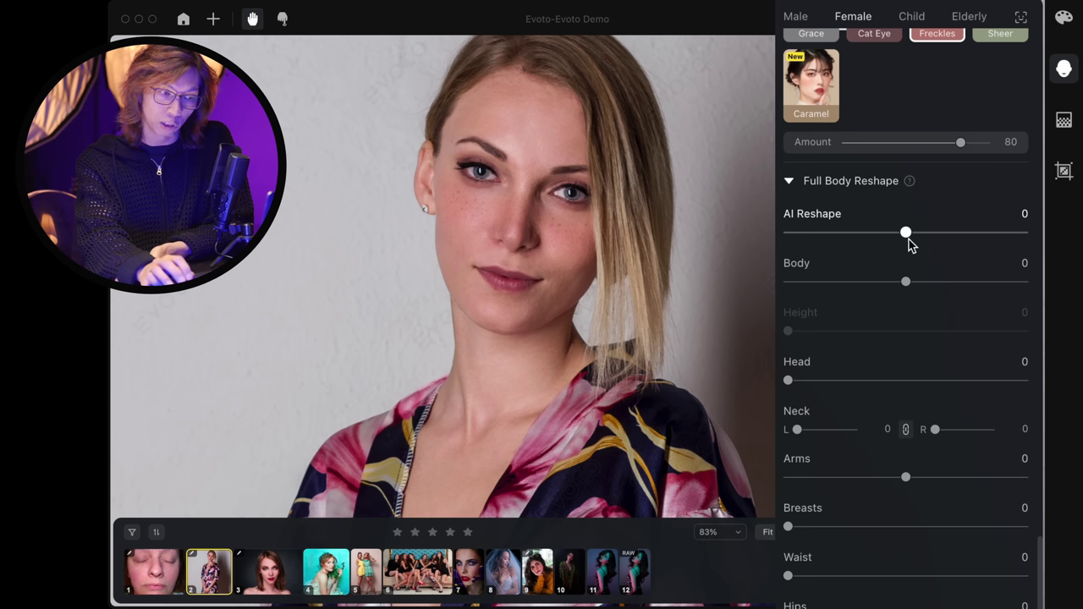
Set Full Body Reshape's AI Reshape to 1 after trying full strength
{"action": "scroll", "coordinate": [665, 244], "scroll_direction": "down", "scroll_amount": 3}
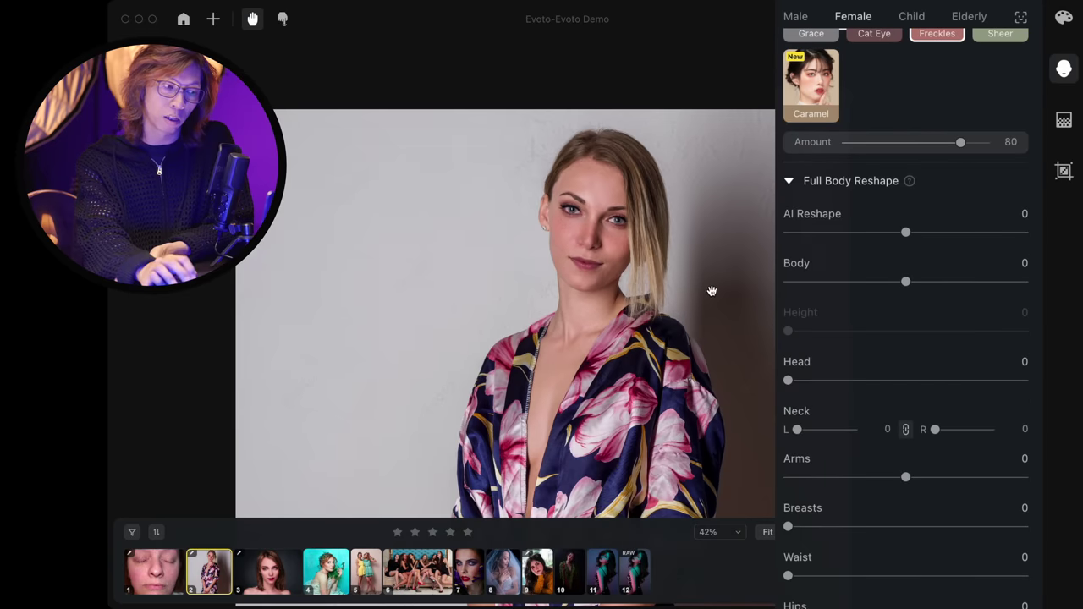
{"action": "scroll", "coordinate": [630, 205], "scroll_direction": "down", "scroll_amount": 2}
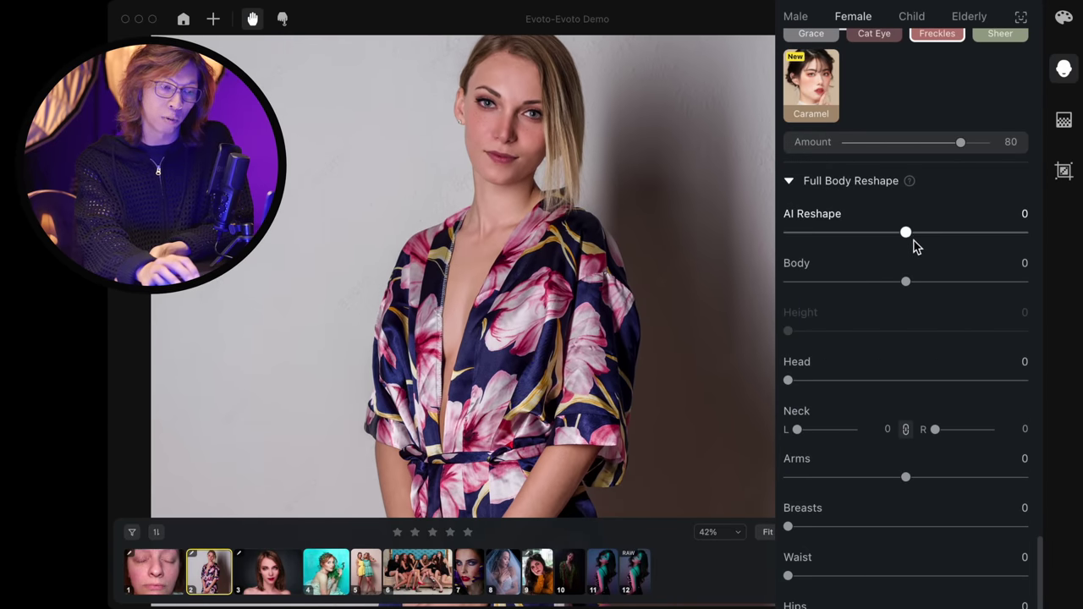
{"action": "left_click_drag", "start_coordinate": [907, 234], "coordinate": [1029, 233]}
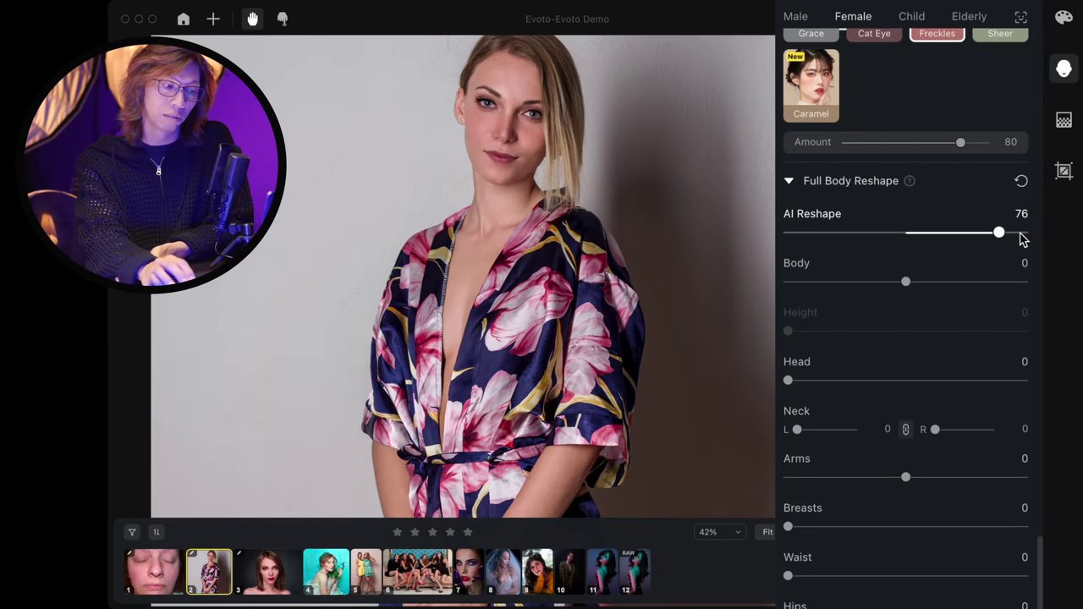
{"action": "left_click_drag", "start_coordinate": [877, 243], "coordinate": [915, 251]}
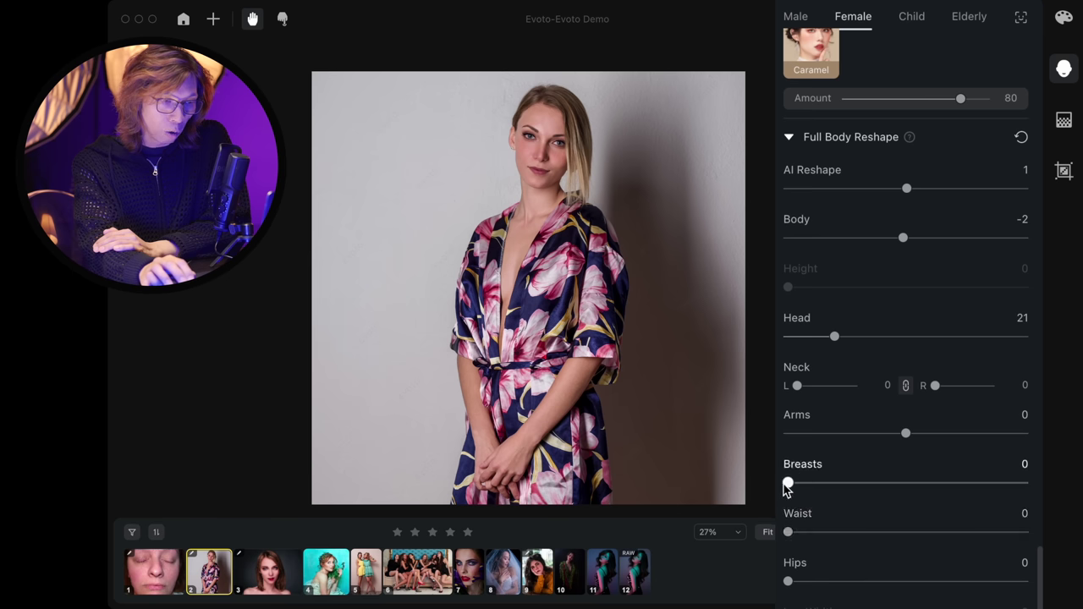
Test the Breasts, Waist and Hips reshape sliders, leaving each at 0
{"action": "left_click_drag", "start_coordinate": [787, 484], "coordinate": [902, 489]}
{"action": "left_click_drag", "start_coordinate": [994, 483], "coordinate": [782, 484]}
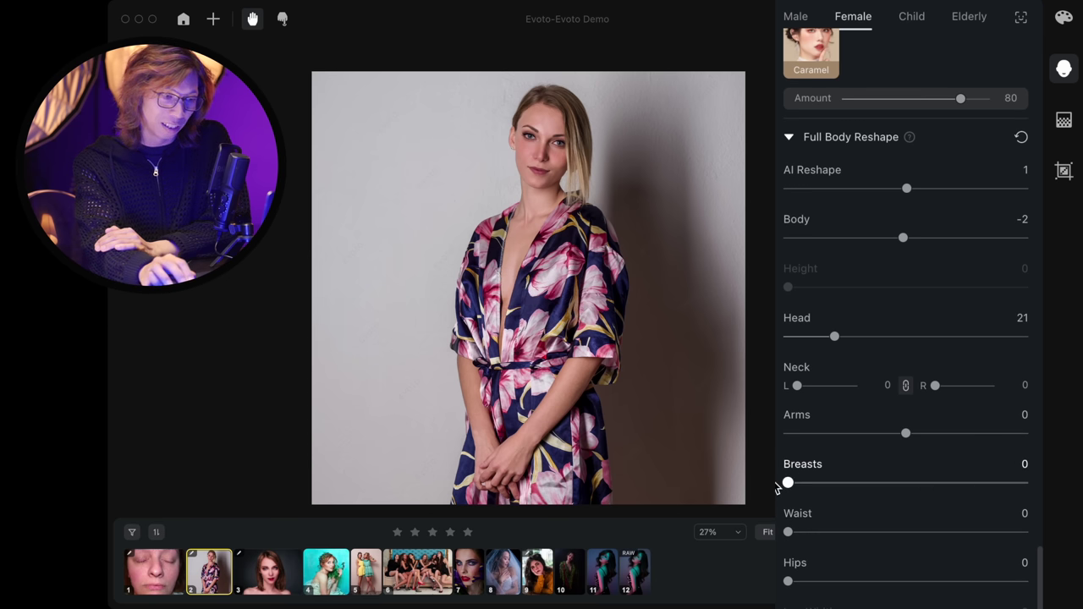
{"action": "mouse_move", "coordinate": [791, 535]}
{"action": "left_mouse_down"}
{"action": "mouse_move", "coordinate": [1003, 537]}
{"action": "mouse_move", "coordinate": [779, 535]}
{"action": "mouse_move", "coordinate": [919, 537]}
{"action": "left_mouse_up"}
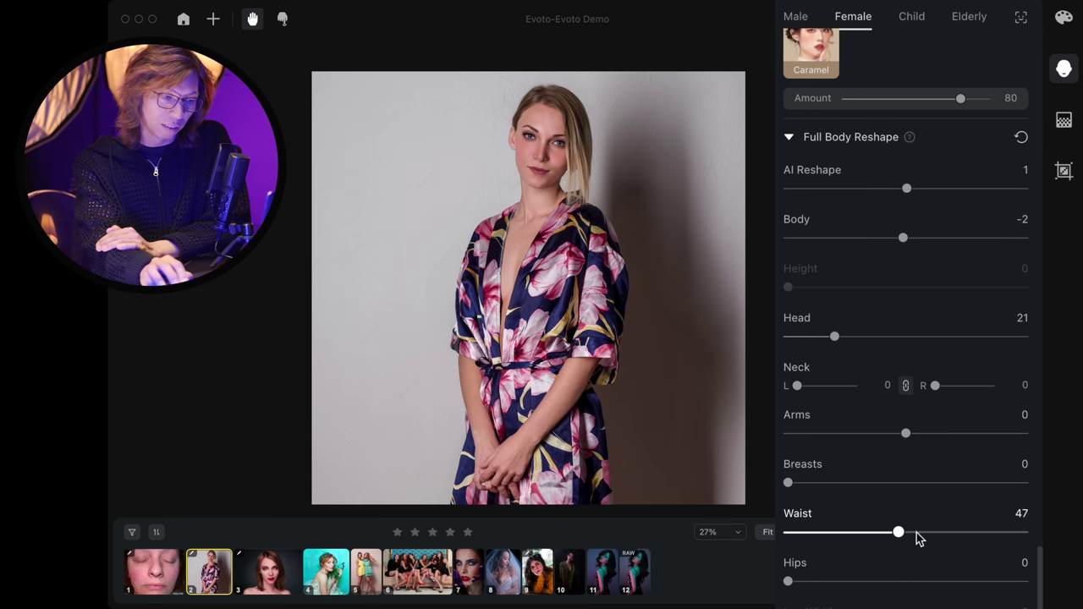
{"action": "mouse_move", "coordinate": [851, 541]}
{"action": "left_mouse_down"}
{"action": "mouse_move", "coordinate": [787, 533]}
{"action": "mouse_move", "coordinate": [1037, 535]}
{"action": "mouse_move", "coordinate": [785, 534]}
{"action": "mouse_move", "coordinate": [1032, 533]}
{"action": "mouse_move", "coordinate": [836, 542]}
{"action": "mouse_move", "coordinate": [788, 532]}
{"action": "left_mouse_up"}
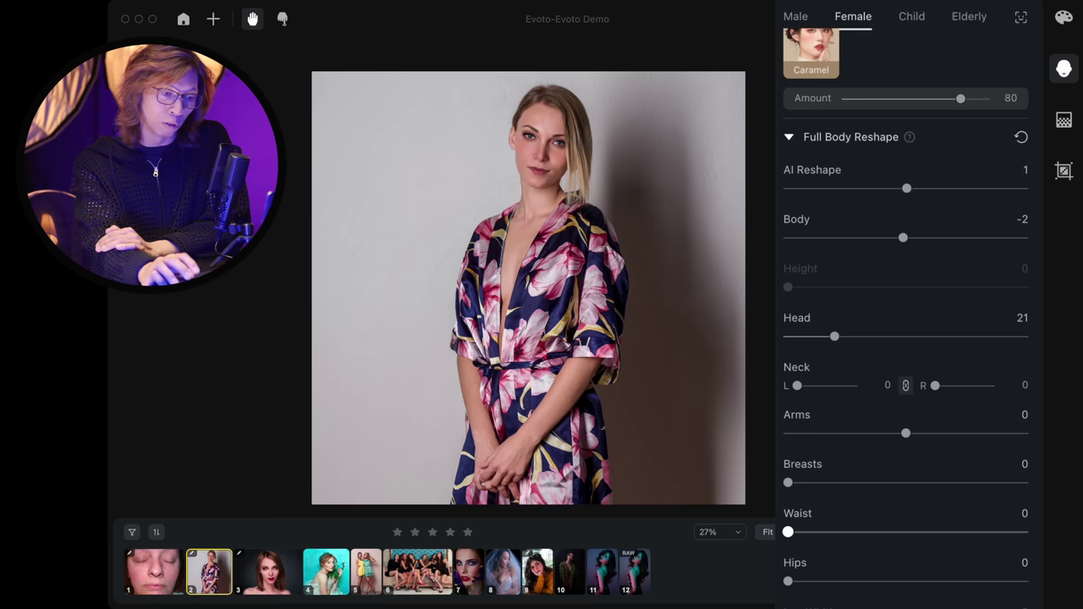
{"action": "mouse_move", "coordinate": [789, 582]}
{"action": "left_mouse_down"}
{"action": "mouse_move", "coordinate": [1025, 580]}
{"action": "mouse_move", "coordinate": [788, 581]}
{"action": "left_mouse_up"}
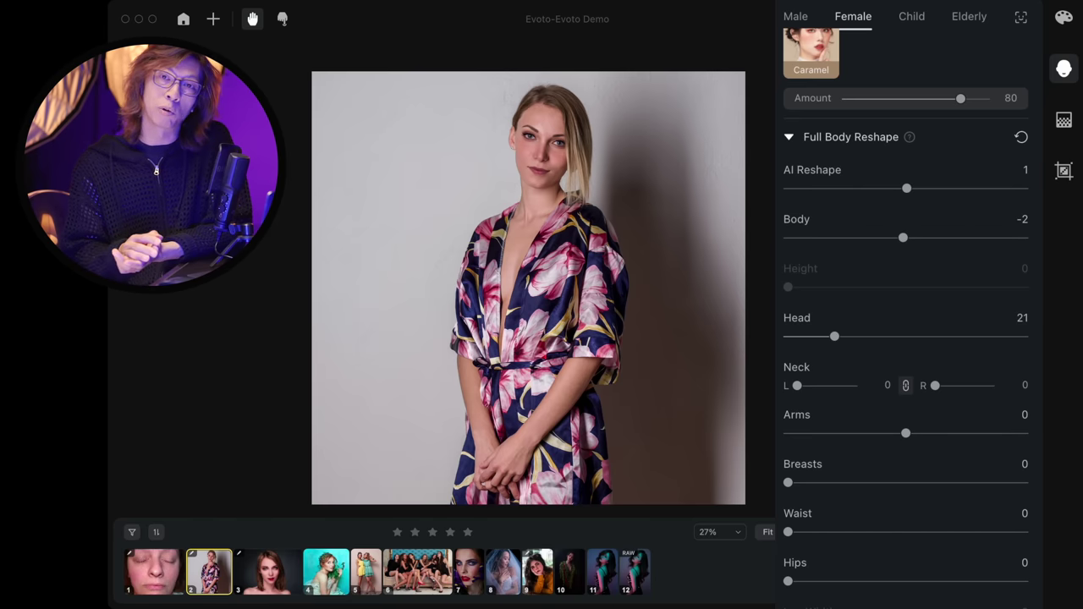
Raise Body Blemish removal to 93 in the Face/Body retouch panel
{"action": "scroll", "coordinate": [438, 238], "scroll_direction": "up", "scroll_amount": 2}
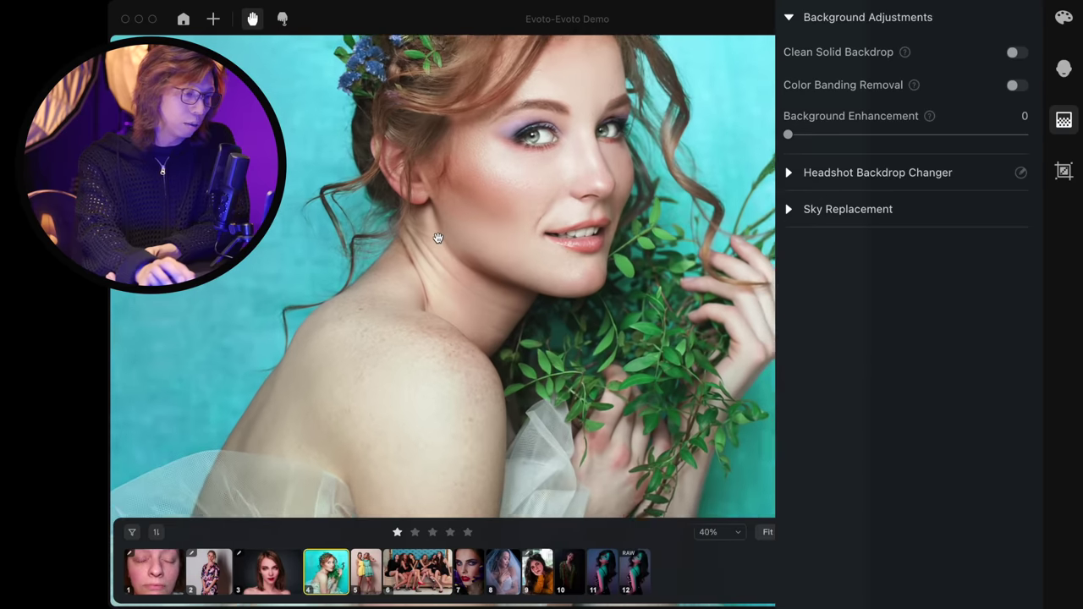
{"action": "scroll", "coordinate": [438, 238], "scroll_direction": "up", "scroll_amount": 2}
{"action": "scroll", "coordinate": [438, 238], "scroll_direction": "up", "scroll_amount": 2}
{"action": "left_click_drag", "start_coordinate": [553, 220], "coordinate": [516, 255]}
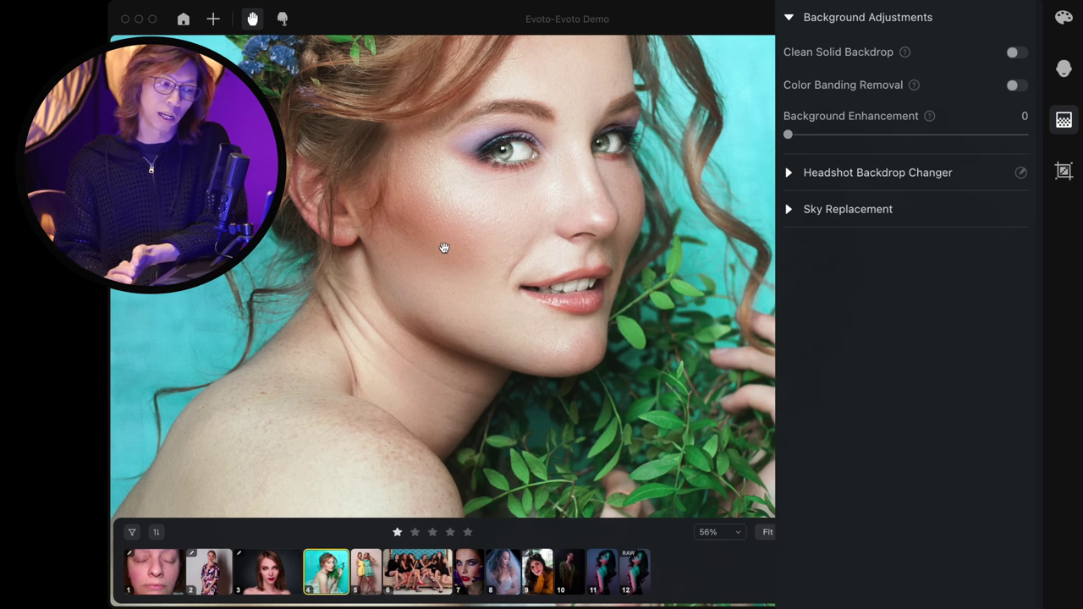
{"action": "scroll", "coordinate": [516, 262], "scroll_direction": "down", "scroll_amount": 2}
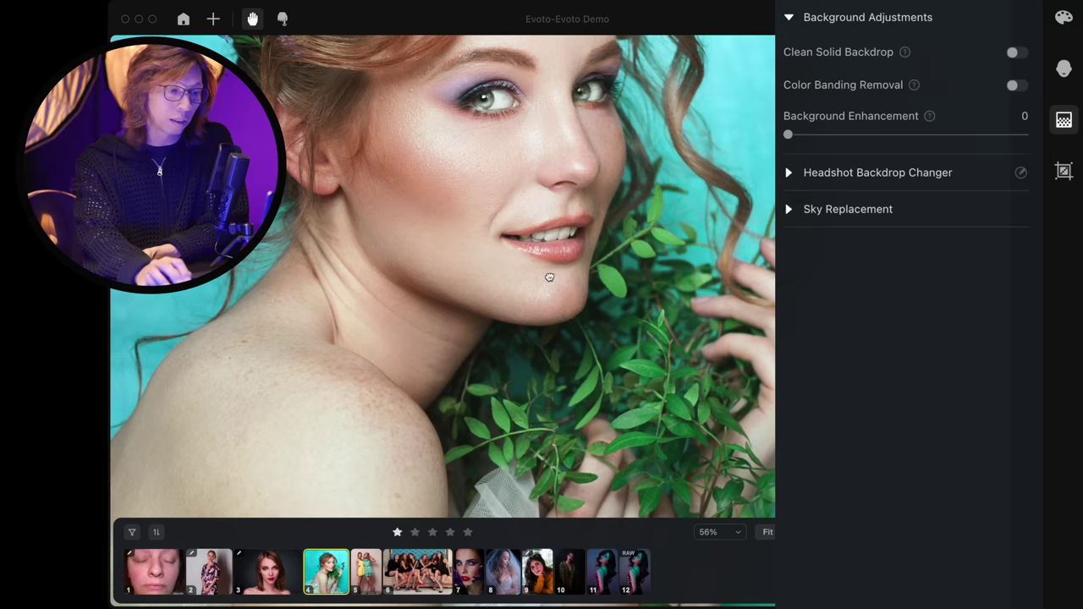
{"action": "scroll", "coordinate": [546, 322], "scroll_direction": "up", "scroll_amount": 3}
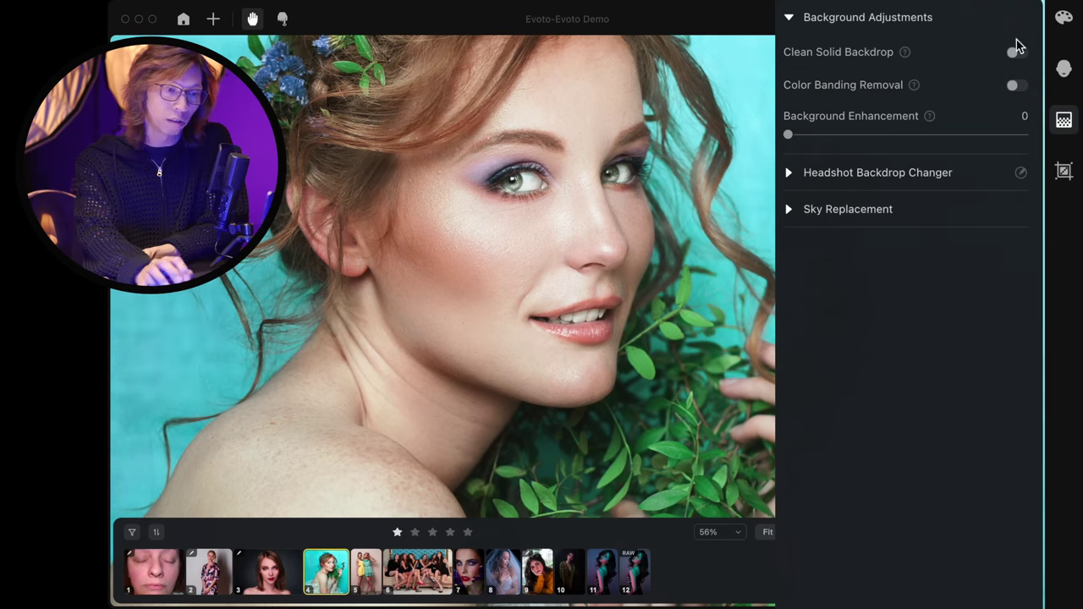
{"action": "left_click", "coordinate": [1064, 69]}
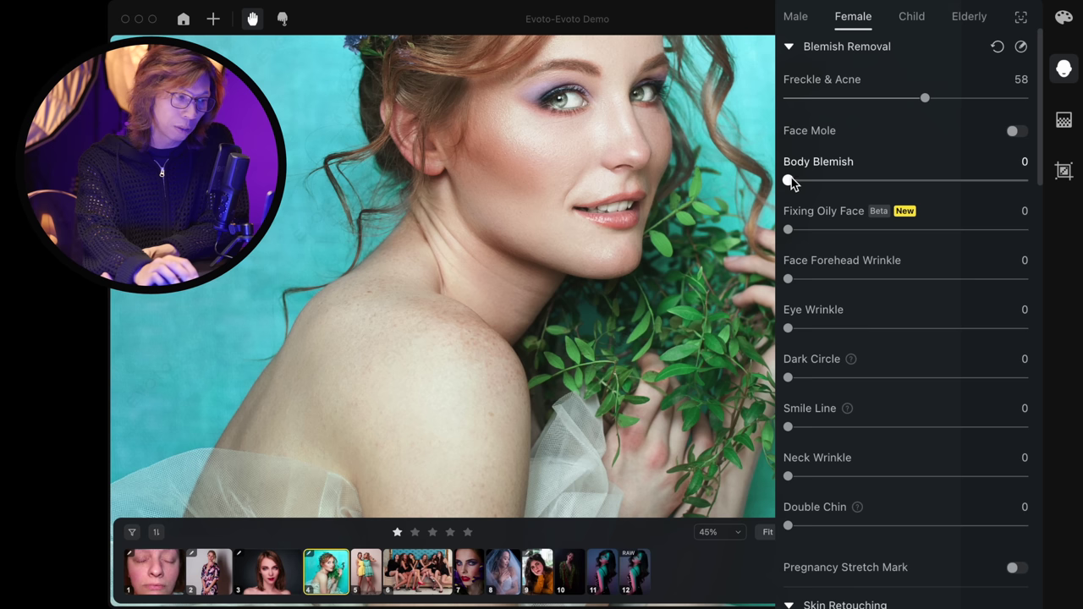
{"action": "left_click_drag", "start_coordinate": [788, 180], "coordinate": [949, 186]}
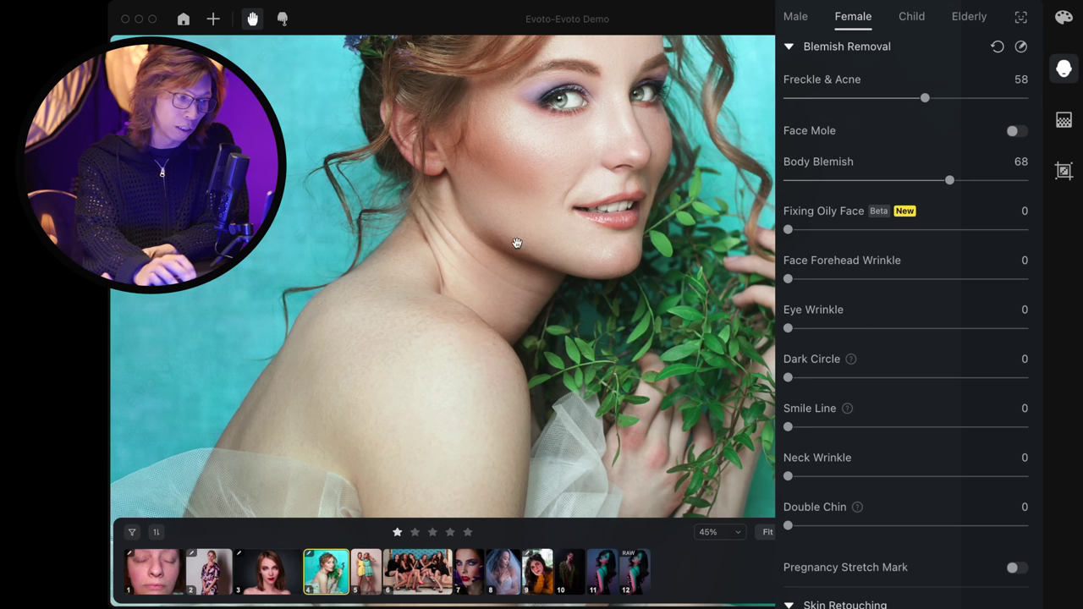
{"action": "scroll", "coordinate": [404, 316], "scroll_direction": "up", "scroll_amount": 3}
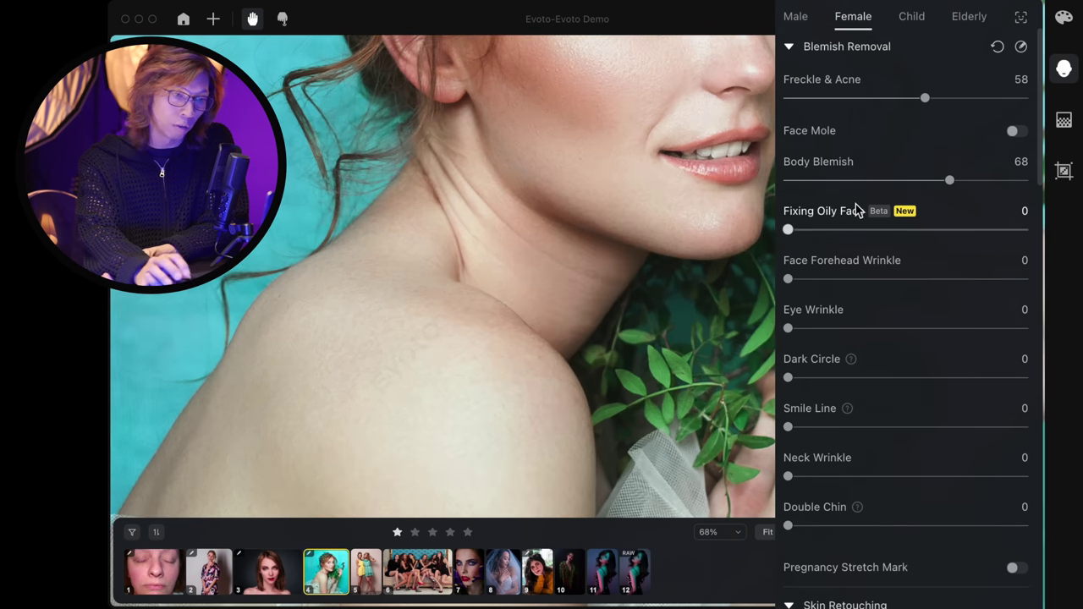
{"action": "left_click_drag", "start_coordinate": [1002, 178], "coordinate": [1010, 180]}
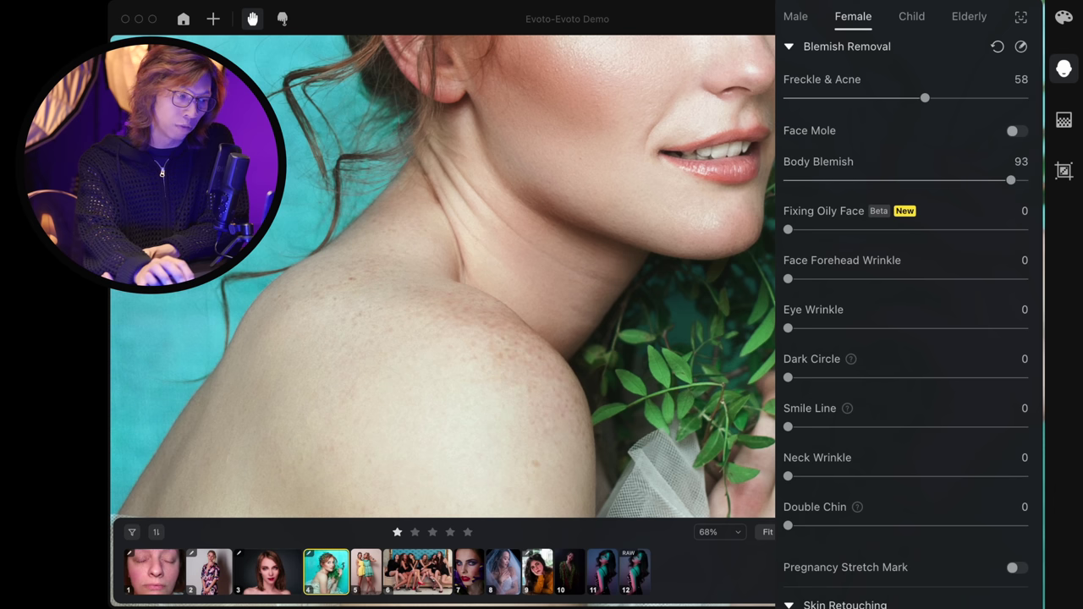
Check the skin against the original, then raise Smile Line removal to 94
{"action": "scroll", "coordinate": [508, 296], "scroll_direction": "down", "scroll_amount": 5}
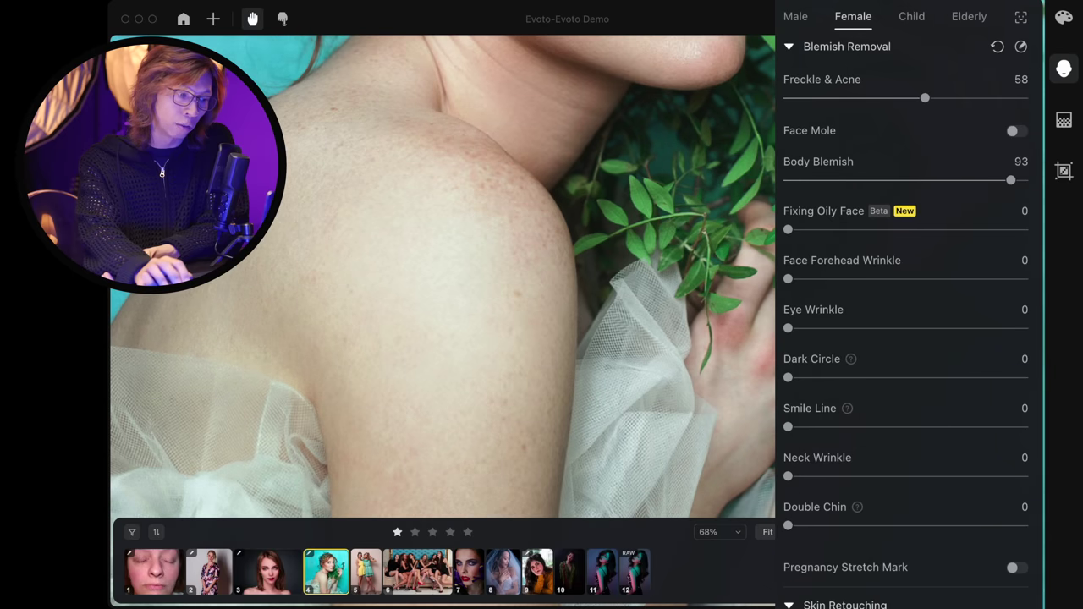
{"action": "key", "text": "backslash"}
{"action": "key", "text": "backslash"}
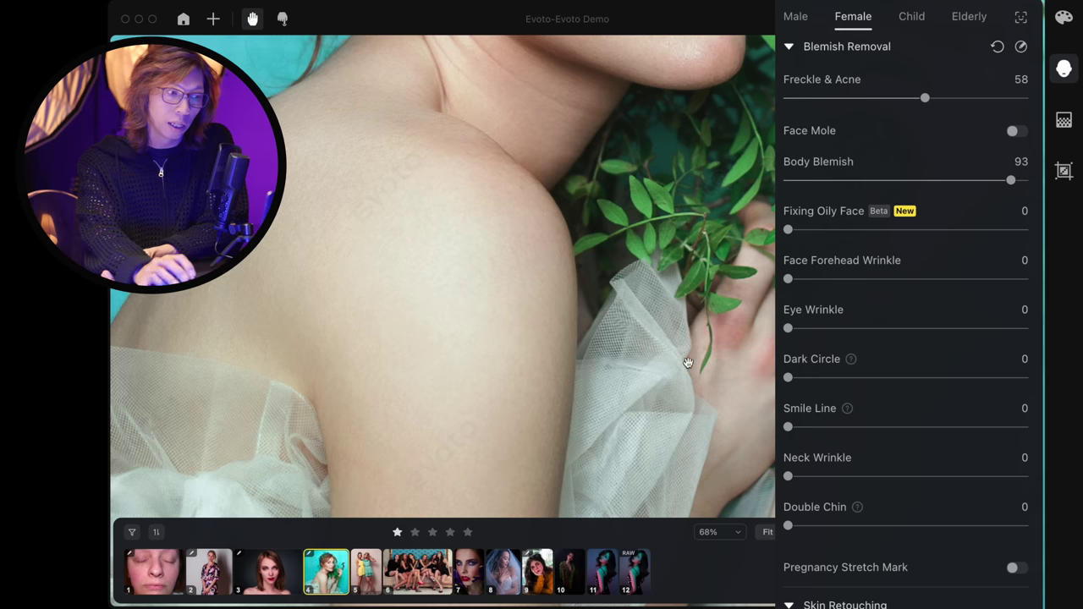
{"action": "scroll", "coordinate": [504, 176], "scroll_direction": "up", "scroll_amount": 3}
{"action": "scroll", "coordinate": [508, 173], "scroll_direction": "up", "scroll_amount": 2}
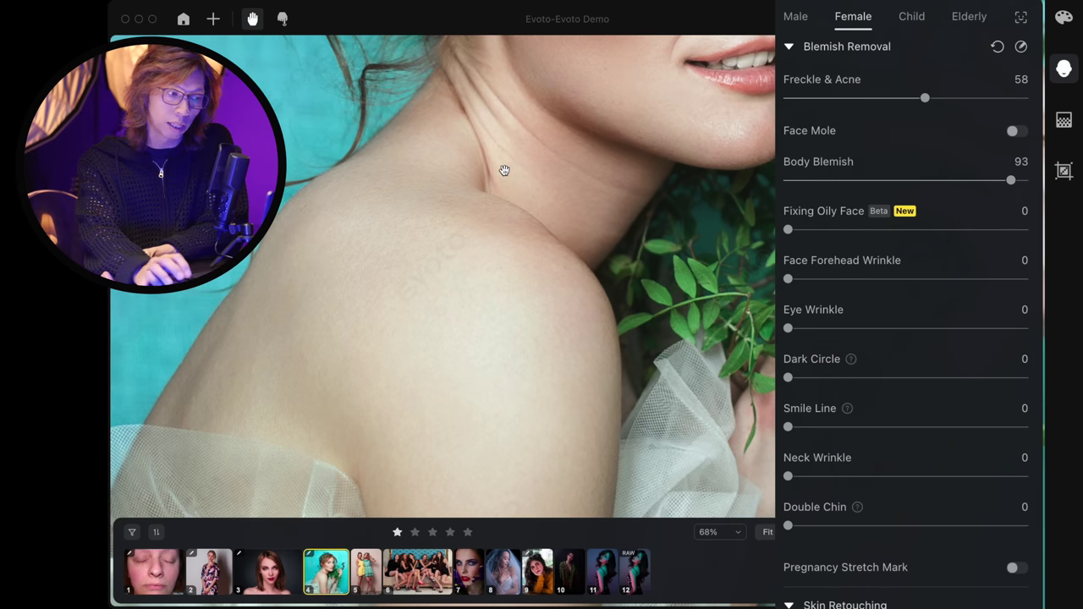
{"action": "scroll", "coordinate": [554, 241], "scroll_direction": "up", "scroll_amount": 2}
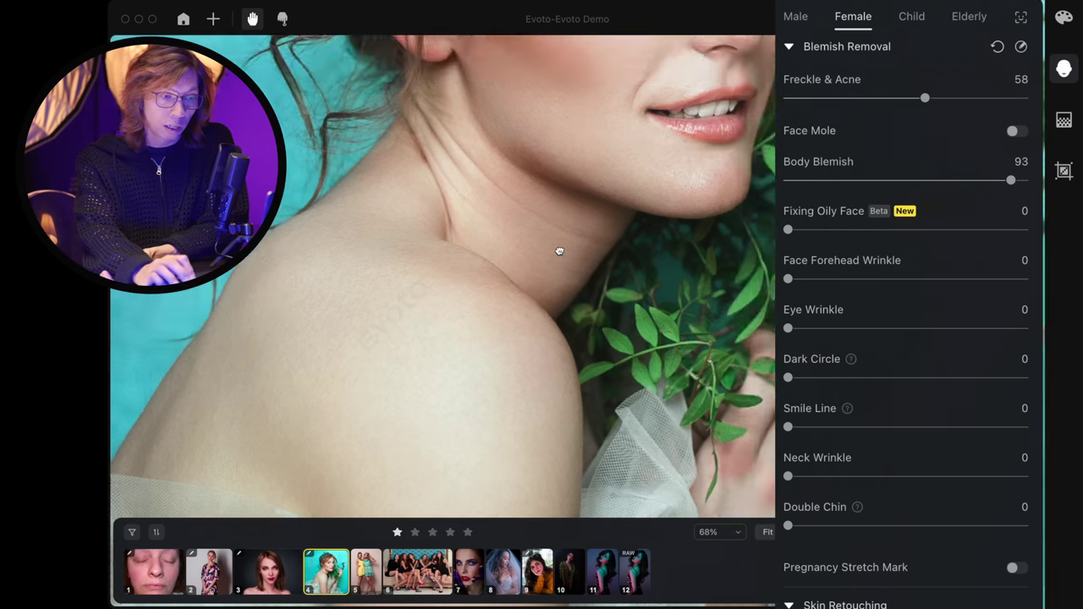
{"action": "left_click_drag", "start_coordinate": [560, 251], "coordinate": [513, 293]}
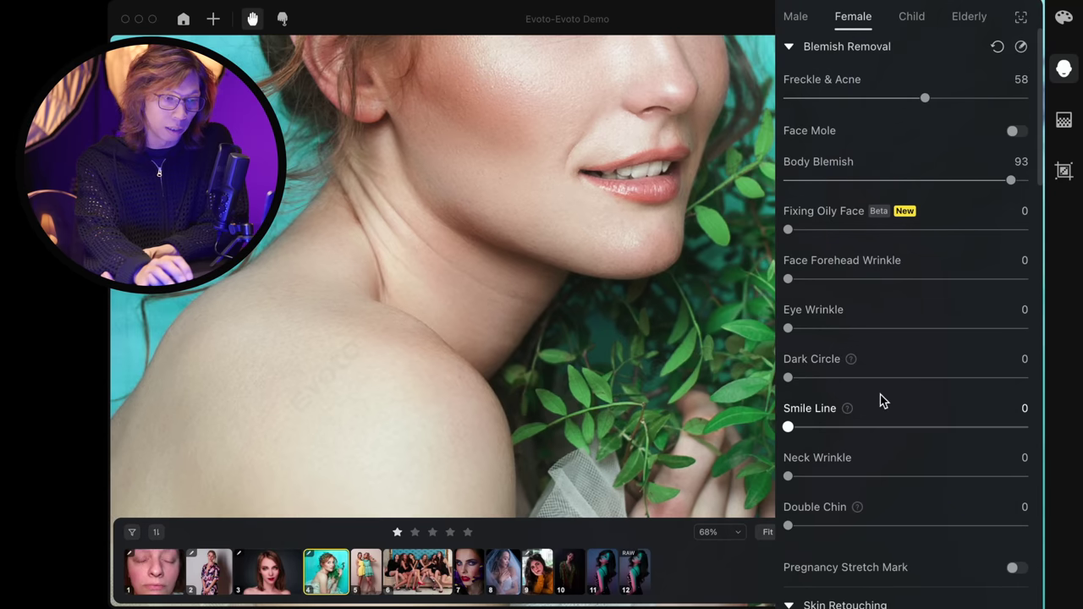
{"action": "left_click_drag", "start_coordinate": [539, 162], "coordinate": [498, 328]}
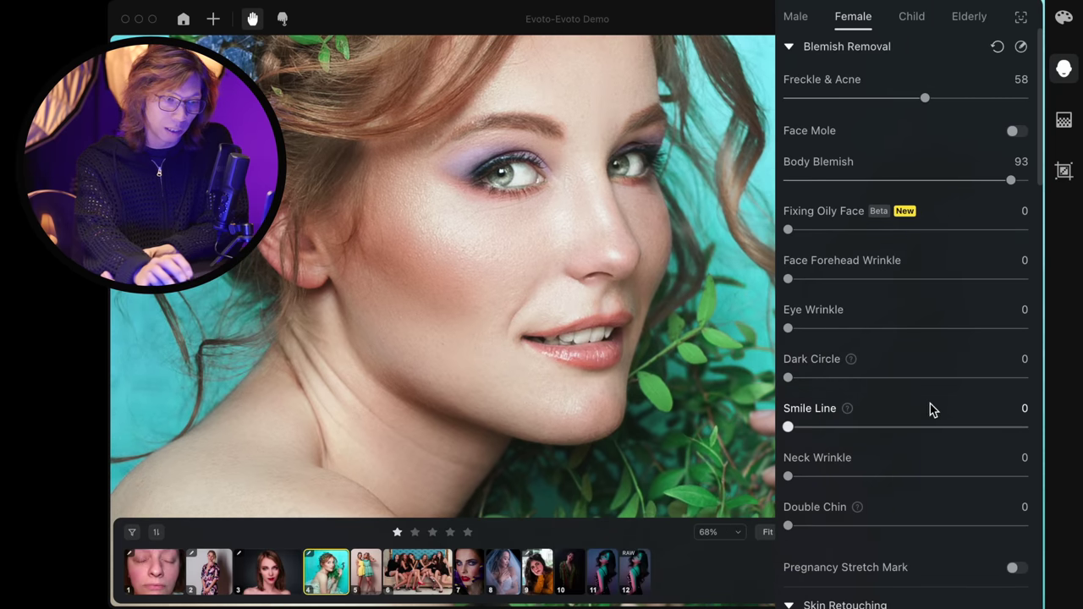
{"action": "left_click_drag", "start_coordinate": [791, 428], "coordinate": [1015, 427]}
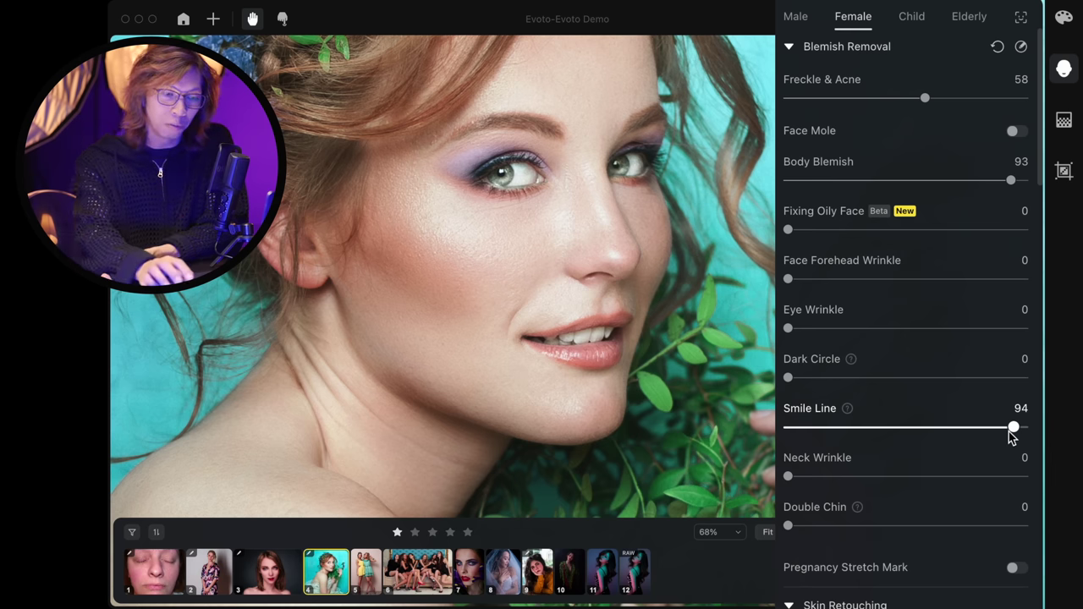
Lower Smile Line to 22 and set Neck Wrinkle smoothing to 78
{"action": "left_click_drag", "start_coordinate": [1011, 428], "coordinate": [833, 429]}
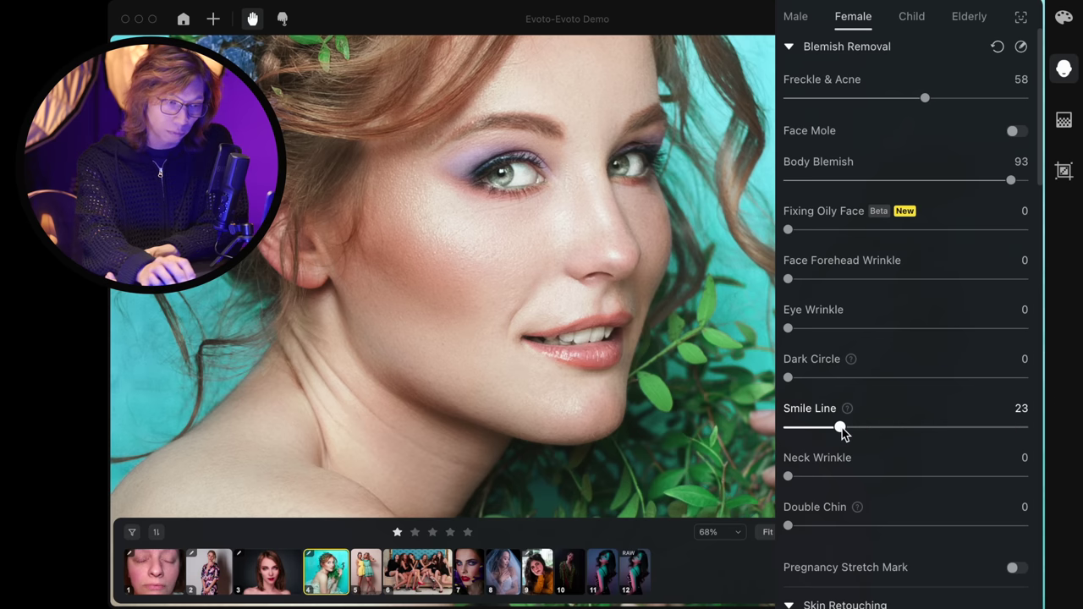
{"action": "left_click_drag", "start_coordinate": [496, 365], "coordinate": [570, 297]}
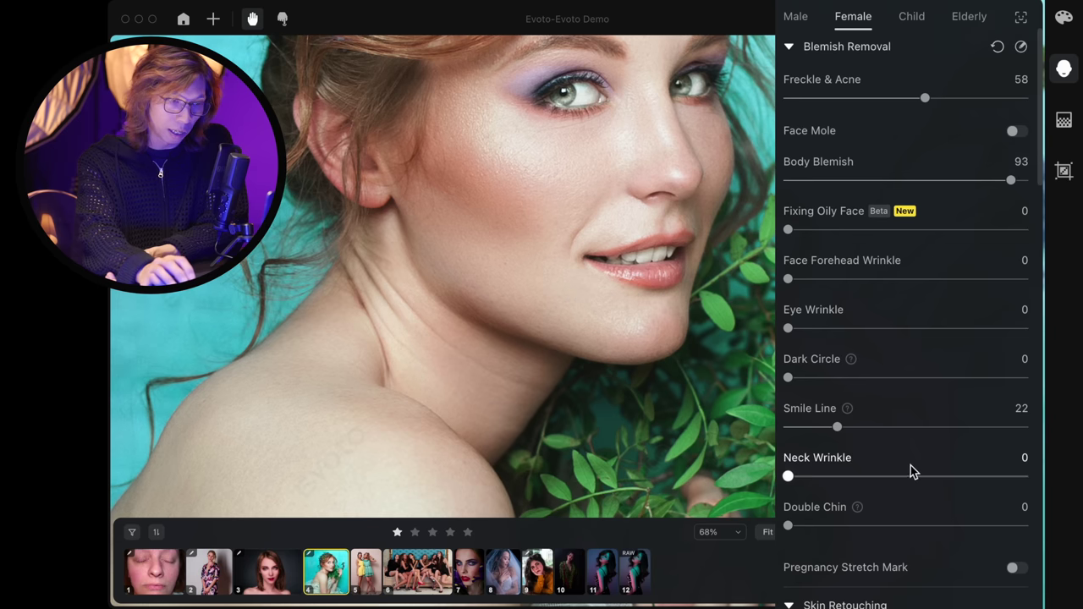
{"action": "left_click_drag", "start_coordinate": [788, 476], "coordinate": [1047, 491]}
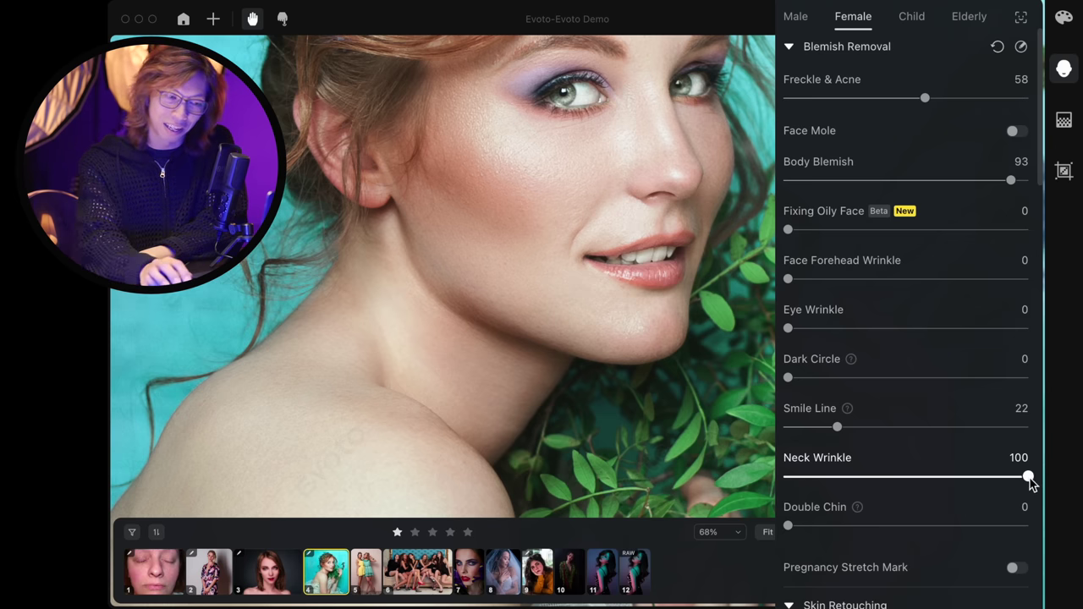
{"action": "left_click_drag", "start_coordinate": [1028, 477], "coordinate": [960, 477]}
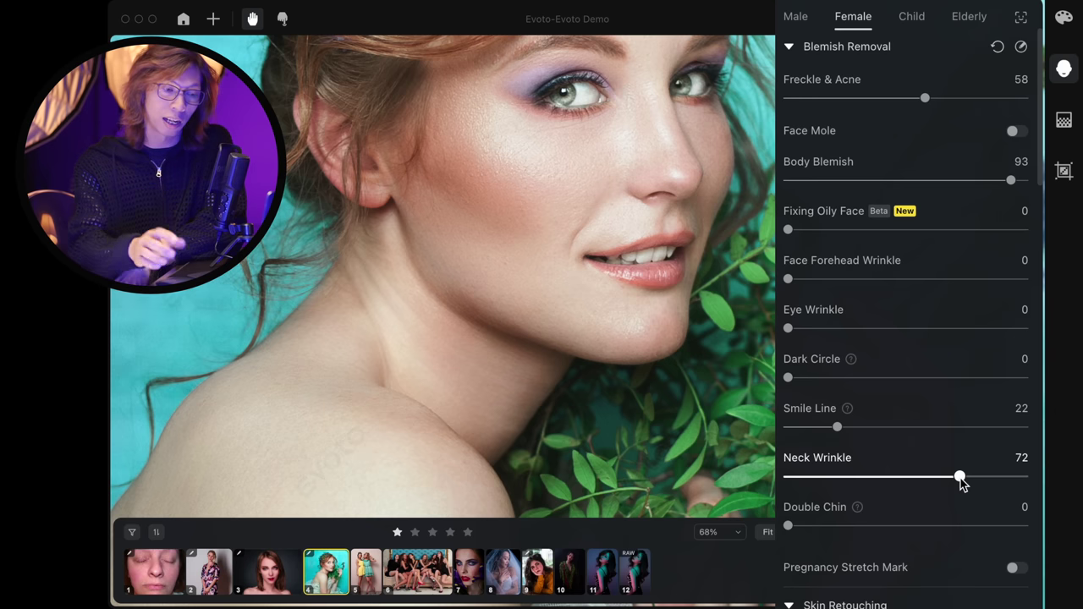
{"action": "left_click_drag", "start_coordinate": [957, 480], "coordinate": [966, 479]}
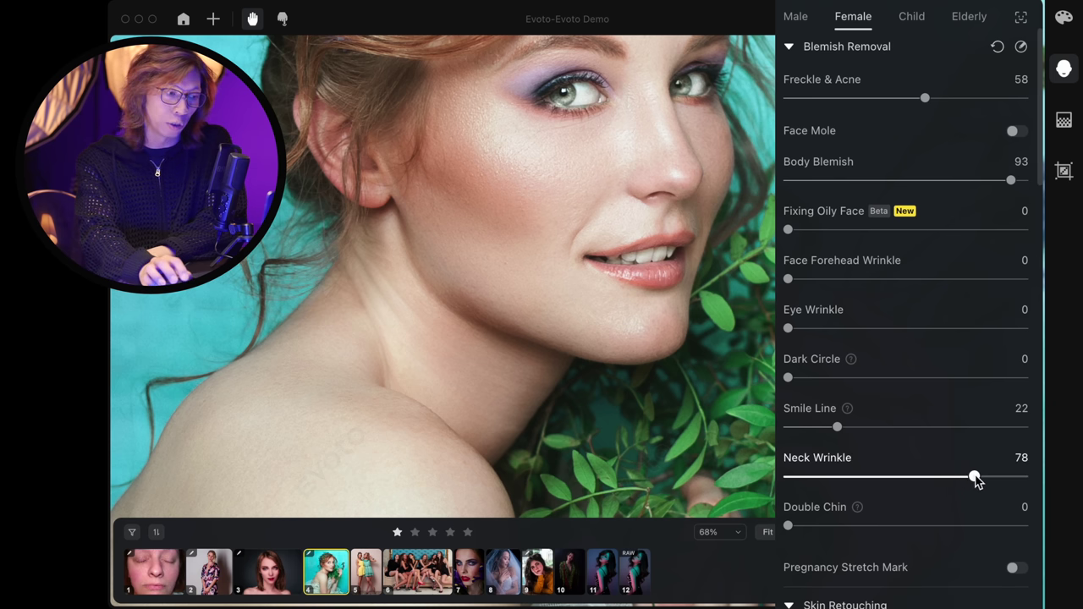
{"action": "left_click_drag", "start_coordinate": [624, 282], "coordinate": [612, 325]}
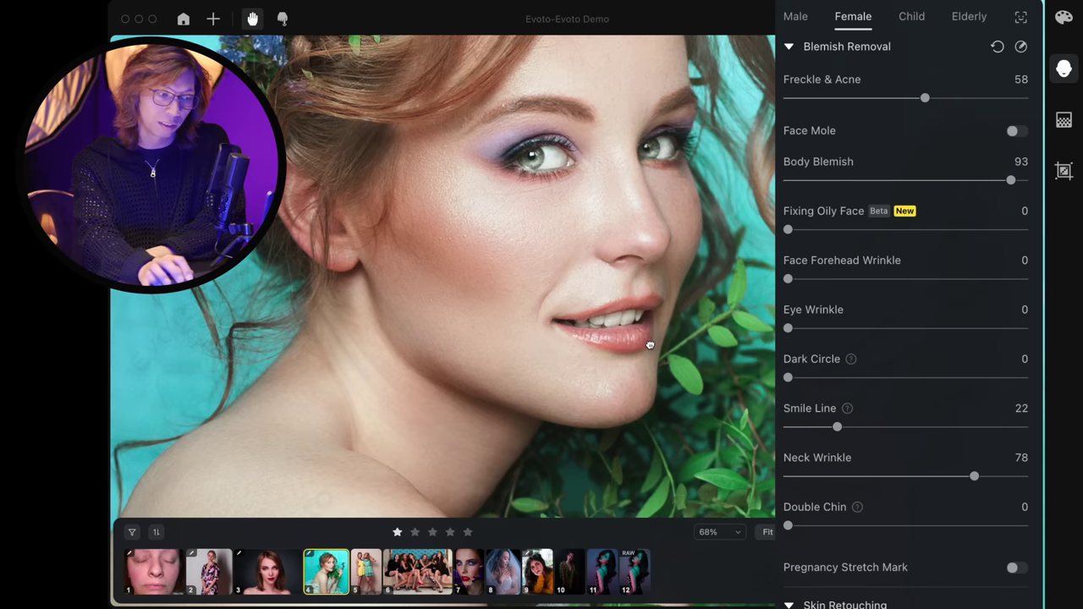
Compare pink and white Skin Color tints, keeping pink at Amount 31
{"action": "scroll", "coordinate": [668, 347], "scroll_direction": "down", "scroll_amount": 5}
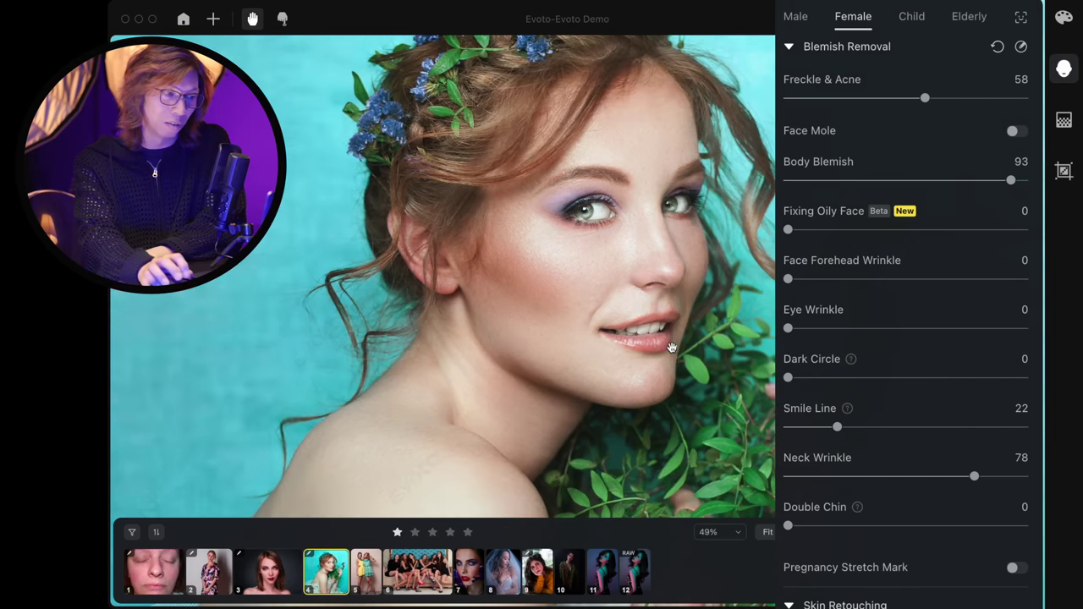
{"action": "scroll", "coordinate": [830, 500], "scroll_direction": "down", "scroll_amount": 5}
{"action": "left_click", "coordinate": [849, 493]}
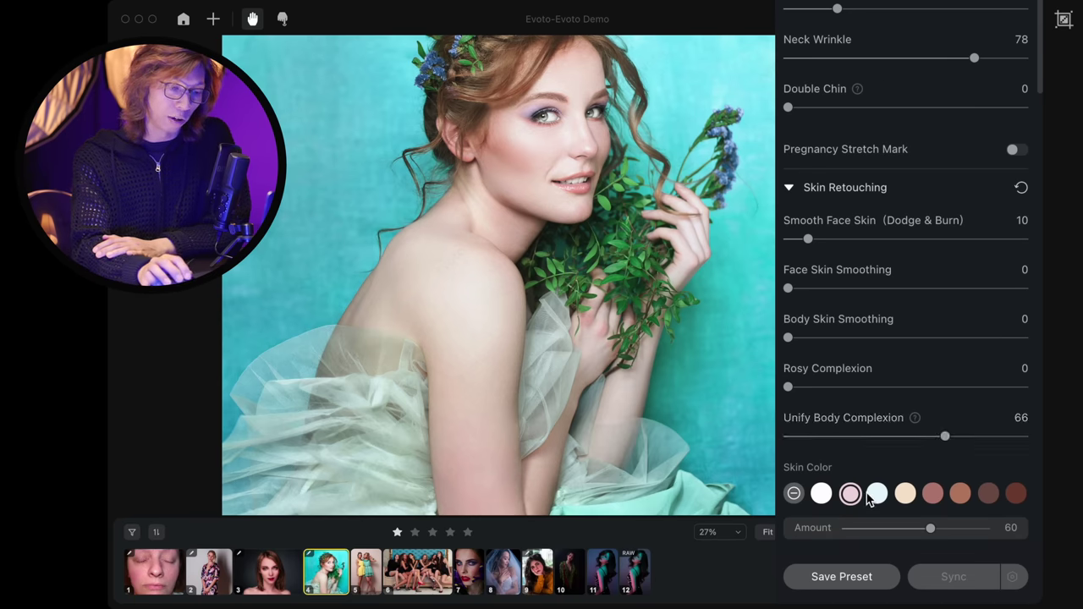
{"action": "left_click", "coordinate": [821, 494]}
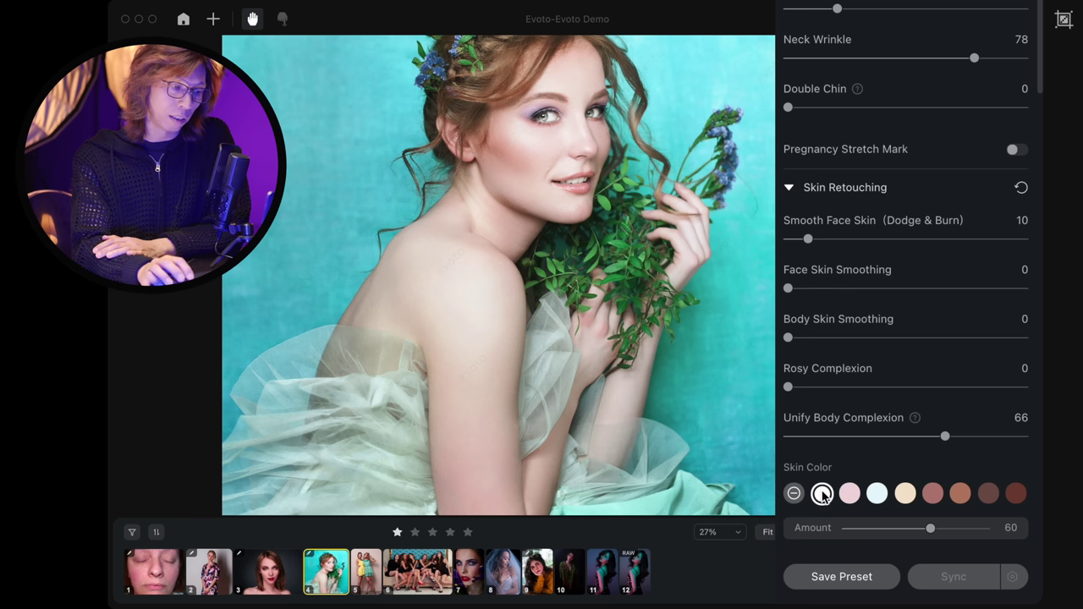
{"action": "left_click", "coordinate": [853, 495]}
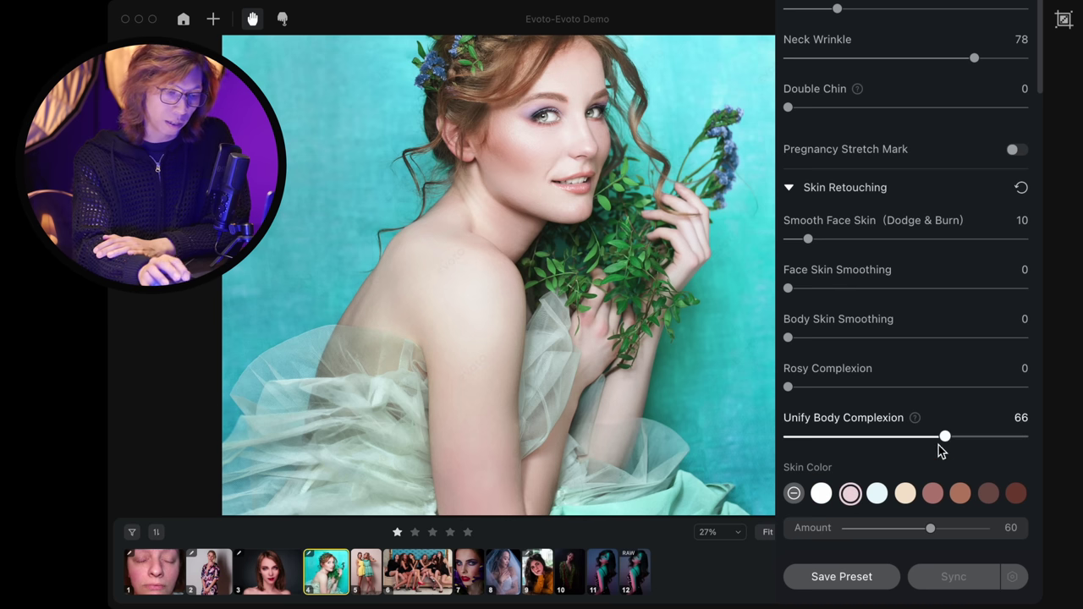
{"action": "scroll", "coordinate": [938, 448], "scroll_direction": "down", "scroll_amount": 1}
{"action": "left_click_drag", "start_coordinate": [930, 508], "coordinate": [888, 516]}
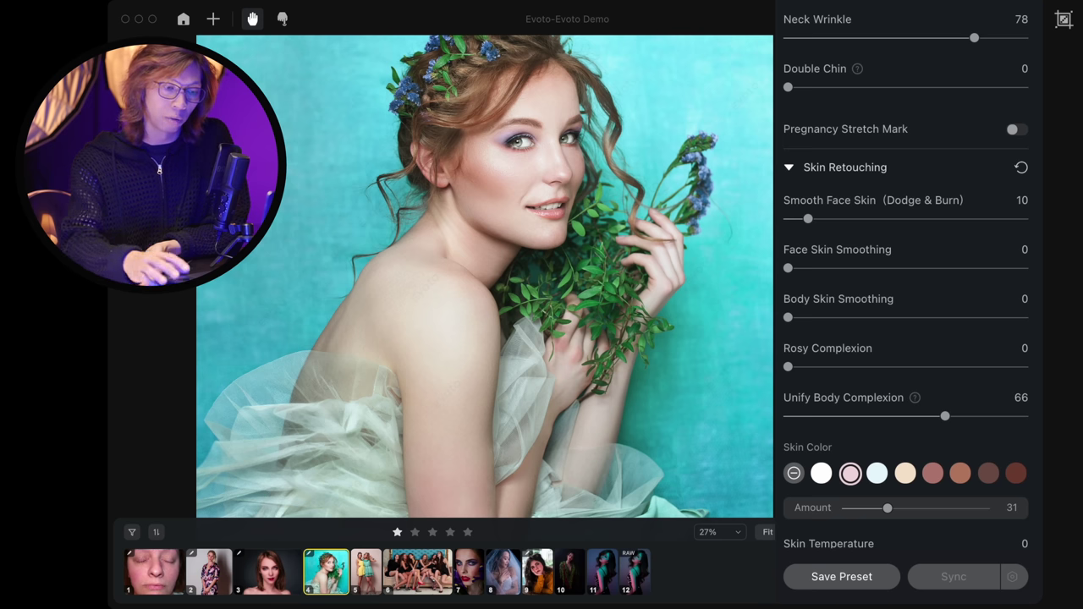
Slim the face slightly with Facial Reshape's Small Face at 23
{"action": "scroll", "coordinate": [988, 301], "scroll_direction": "down", "scroll_amount": 3}
{"action": "scroll", "coordinate": [990, 306], "scroll_direction": "down", "scroll_amount": 4}
{"action": "scroll", "coordinate": [987, 312], "scroll_direction": "down", "scroll_amount": 1}
{"action": "scroll", "coordinate": [982, 317], "scroll_direction": "down", "scroll_amount": 1}
{"action": "scroll", "coordinate": [978, 324], "scroll_direction": "down", "scroll_amount": 2}
{"action": "scroll", "coordinate": [973, 320], "scroll_direction": "down", "scroll_amount": 1}
{"action": "scroll", "coordinate": [965, 314], "scroll_direction": "down", "scroll_amount": 3}
{"action": "mouse_move", "coordinate": [787, 150]}
{"action": "left_mouse_down"}
{"action": "mouse_move", "coordinate": [880, 161]}
{"action": "mouse_move", "coordinate": [786, 152]}
{"action": "left_mouse_up"}
Set Full Body Reshape's AI Reshape to -49
{"action": "scroll", "coordinate": [1013, 314], "scroll_direction": "down", "scroll_amount": 2}
{"action": "scroll", "coordinate": [991, 304], "scroll_direction": "down", "scroll_amount": 2}
{"action": "scroll", "coordinate": [994, 302], "scroll_direction": "down", "scroll_amount": 4}
{"action": "scroll", "coordinate": [995, 309], "scroll_direction": "down", "scroll_amount": 3}
{"action": "scroll", "coordinate": [996, 309], "scroll_direction": "down", "scroll_amount": 1}
{"action": "scroll", "coordinate": [995, 309], "scroll_direction": "down", "scroll_amount": 4}
{"action": "scroll", "coordinate": [993, 311], "scroll_direction": "down", "scroll_amount": 4}
{"action": "scroll", "coordinate": [973, 339], "scroll_direction": "down", "scroll_amount": 2}
{"action": "scroll", "coordinate": [948, 296], "scroll_direction": "down", "scroll_amount": 6}
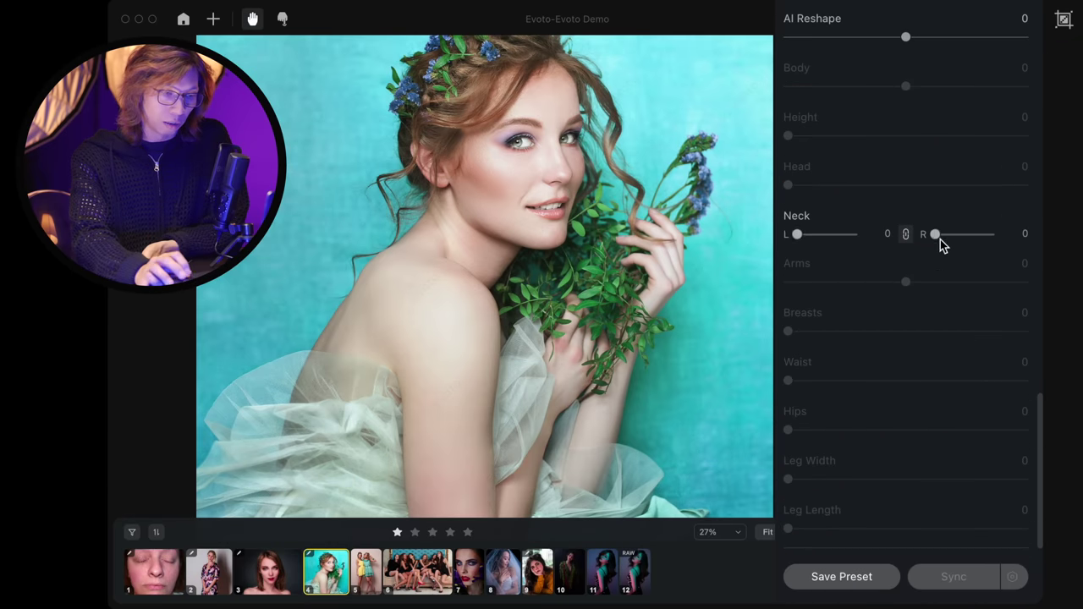
{"action": "left_click_drag", "start_coordinate": [905, 38], "coordinate": [846, 38]}
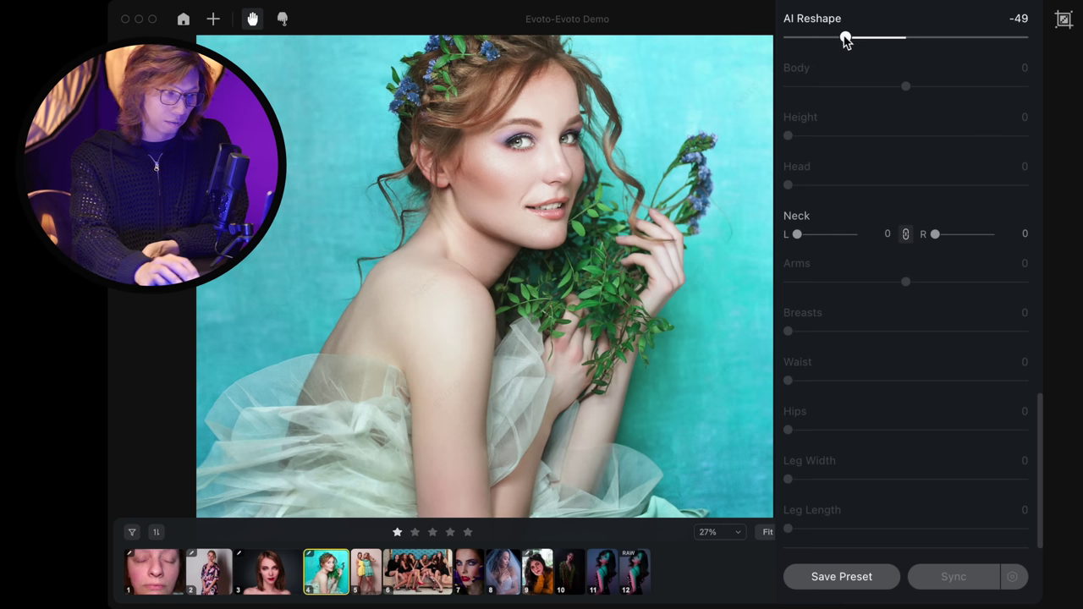
{"action": "scroll", "coordinate": [948, 242], "scroll_direction": "up", "scroll_amount": 8}
Compare the Koi, Caramel and Freckles presets, then apply Sweet at Amount 80
{"action": "scroll", "coordinate": [948, 242], "scroll_direction": "up", "scroll_amount": 2}
{"action": "left_click", "coordinate": [992, 237]}
{"action": "left_click", "coordinate": [823, 396]}
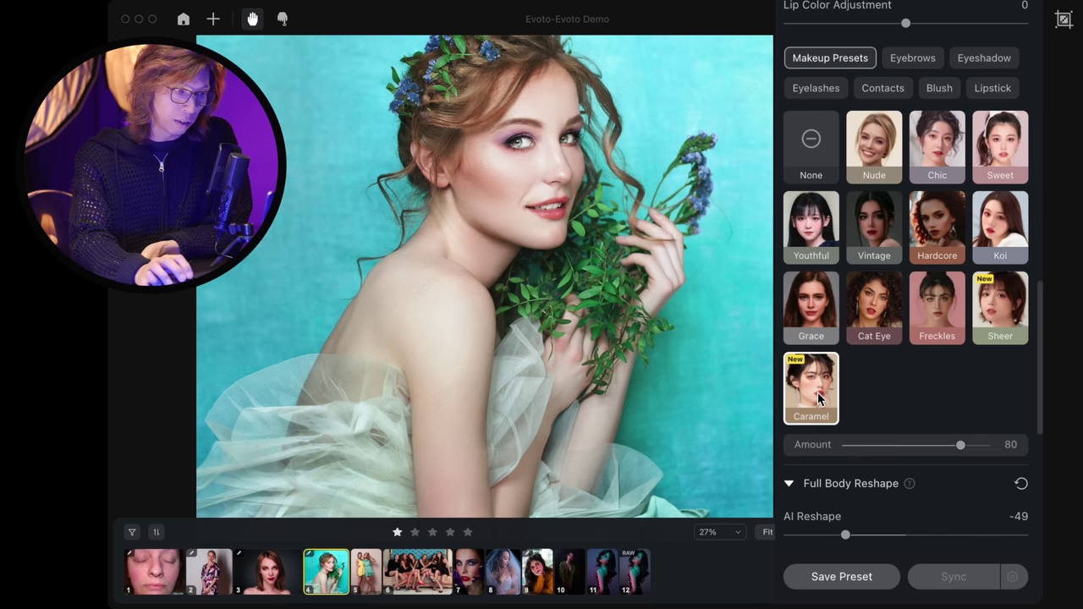
{"action": "left_click", "coordinate": [935, 311]}
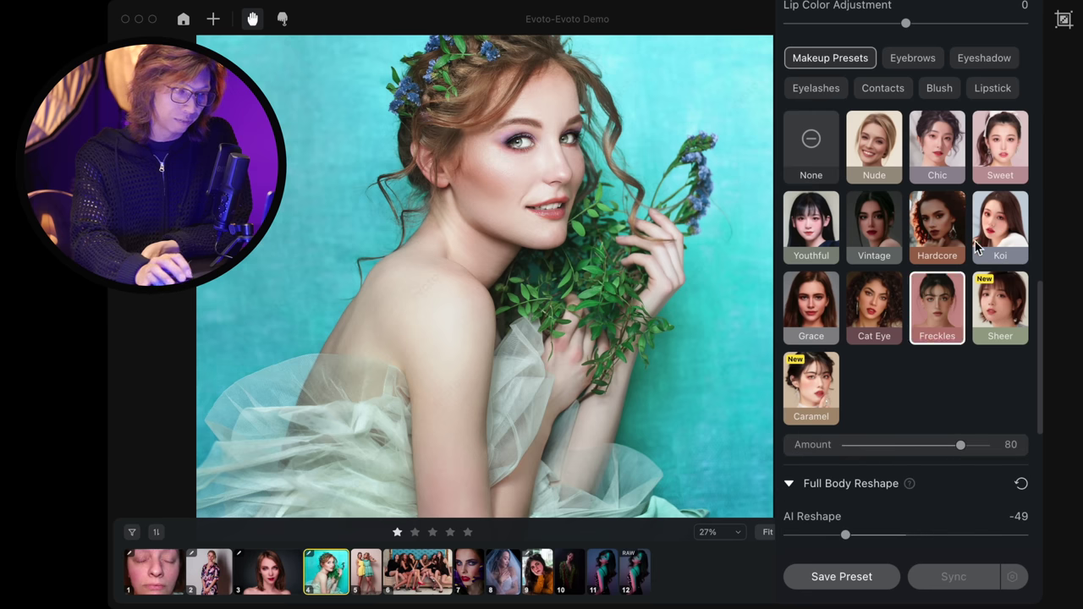
{"action": "left_click", "coordinate": [1014, 215]}
{"action": "left_click", "coordinate": [1007, 148]}
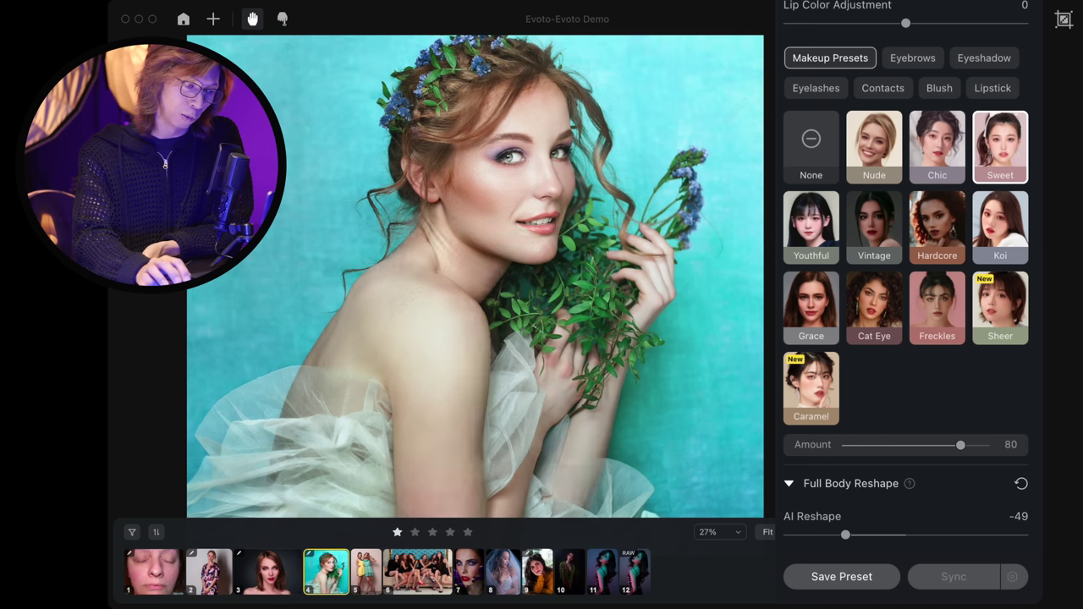
Try several lipstick shades on the flower-crowned portrait, settling on Lipstick 10
{"action": "left_click", "coordinate": [992, 88]}
{"action": "left_click", "coordinate": [925, 168]}
{"action": "left_click", "coordinate": [922, 230]}
{"action": "left_click", "coordinate": [879, 229]}
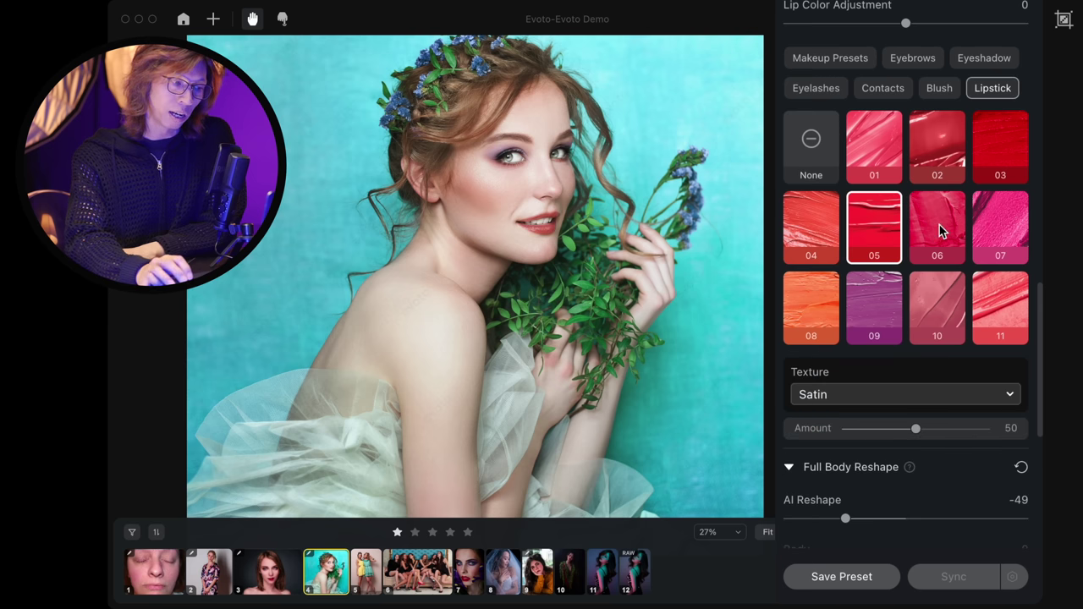
{"action": "left_click", "coordinate": [864, 311]}
{"action": "left_click", "coordinate": [925, 308]}
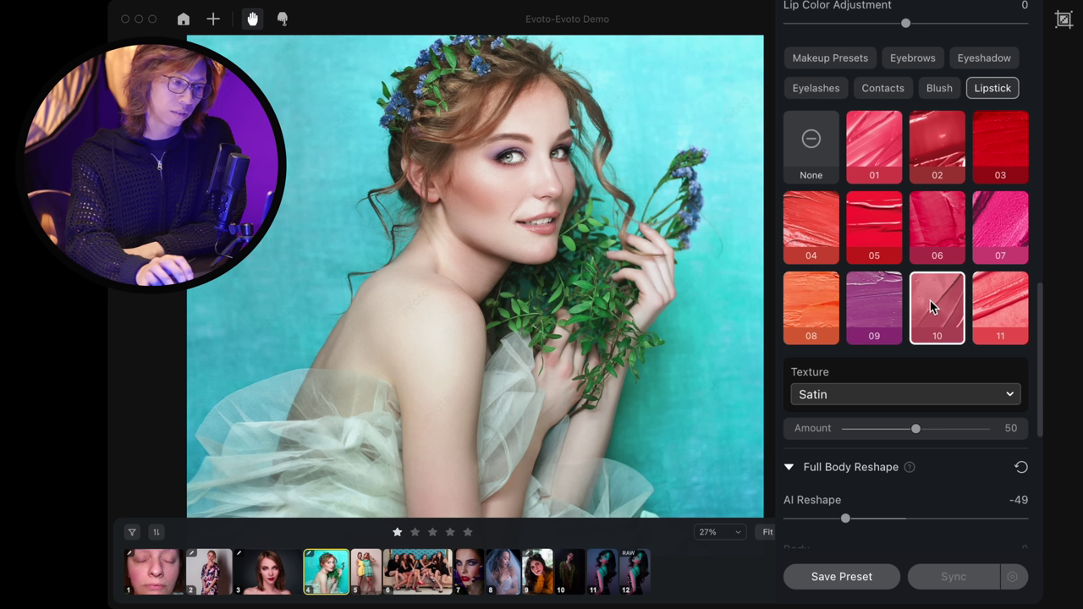
{"action": "left_click", "coordinate": [924, 230]}
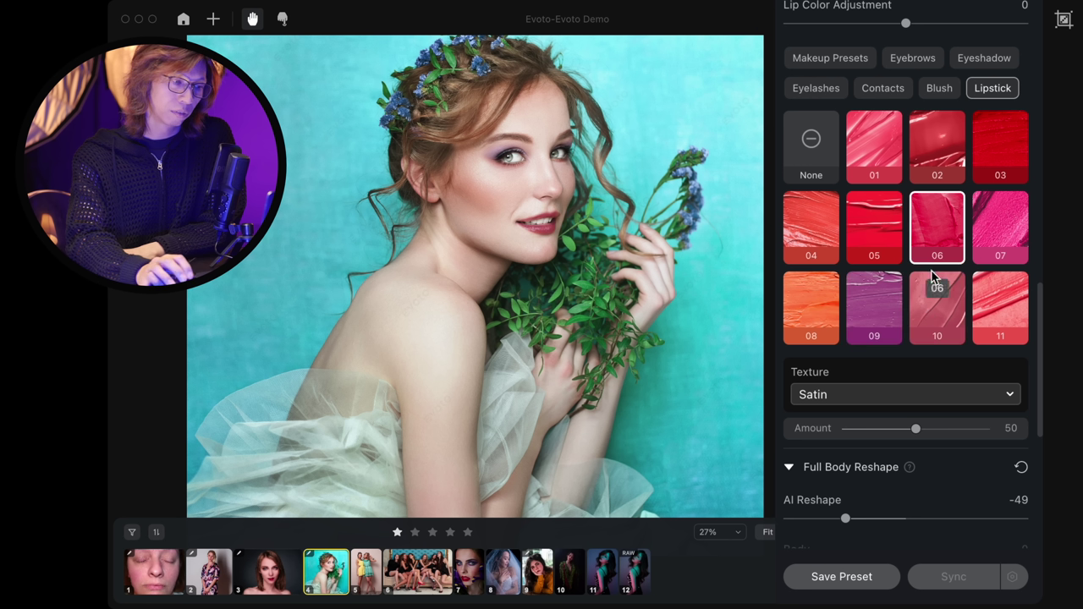
{"action": "left_click", "coordinate": [880, 303]}
{"action": "left_click", "coordinate": [928, 306]}
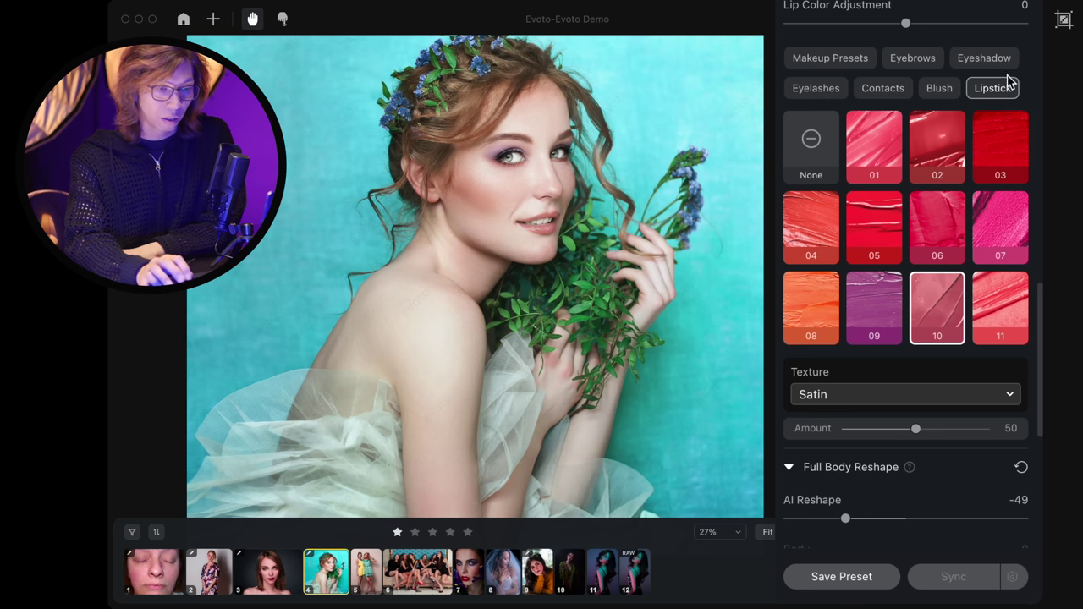
Apply Blush style 03 to the cheeks and Contact lens 06 to the eyes
{"action": "left_click", "coordinate": [940, 89]}
{"action": "left_click", "coordinate": [936, 229]}
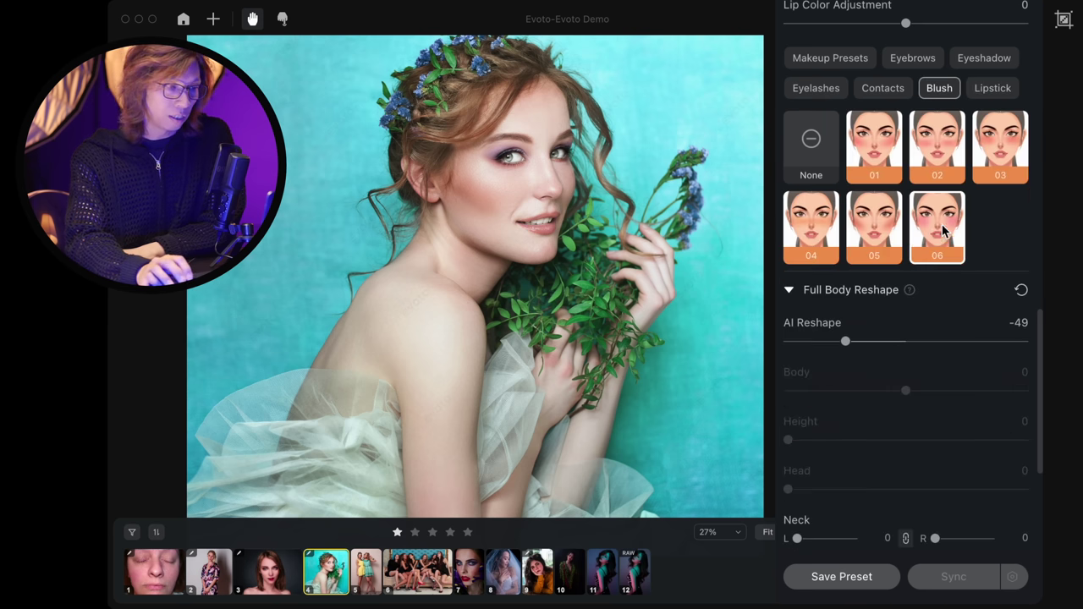
{"action": "left_click", "coordinate": [872, 232]}
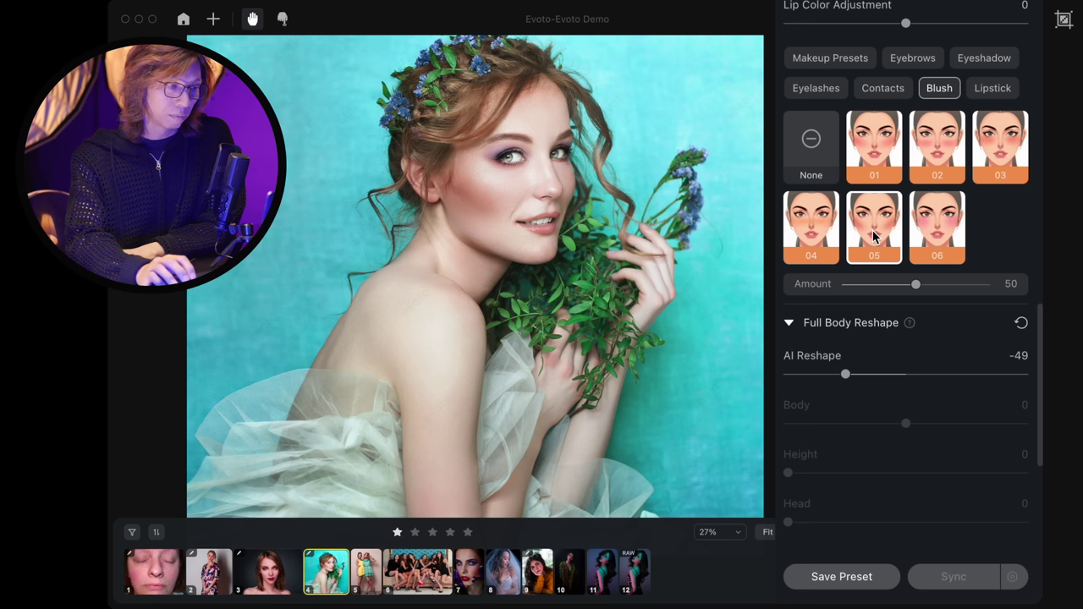
{"action": "left_click", "coordinate": [825, 222]}
{"action": "left_click", "coordinate": [1001, 155]}
{"action": "left_click", "coordinate": [928, 150]}
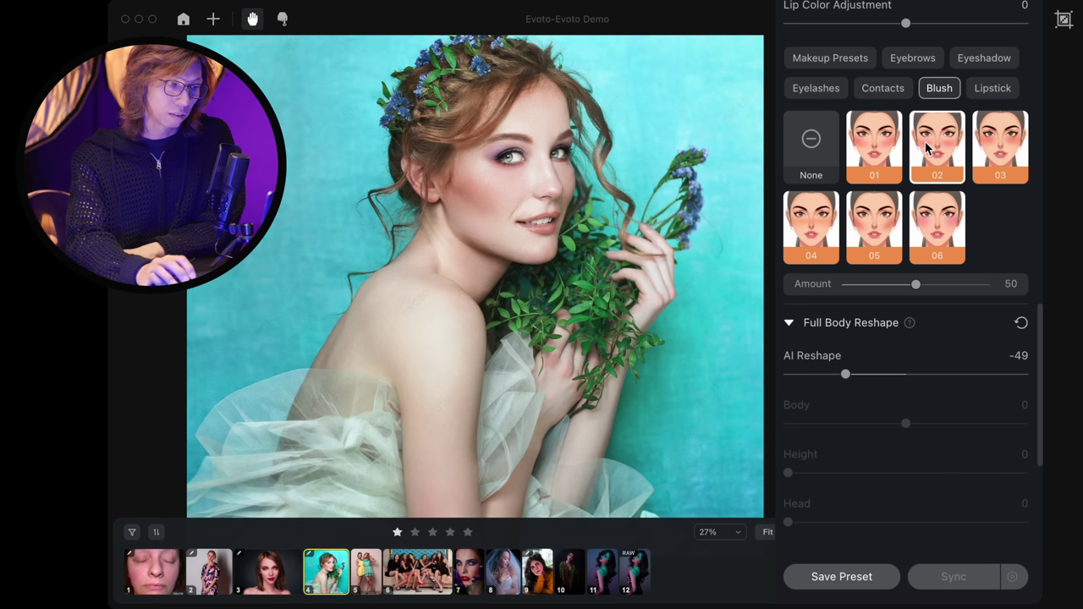
{"action": "left_click", "coordinate": [998, 165]}
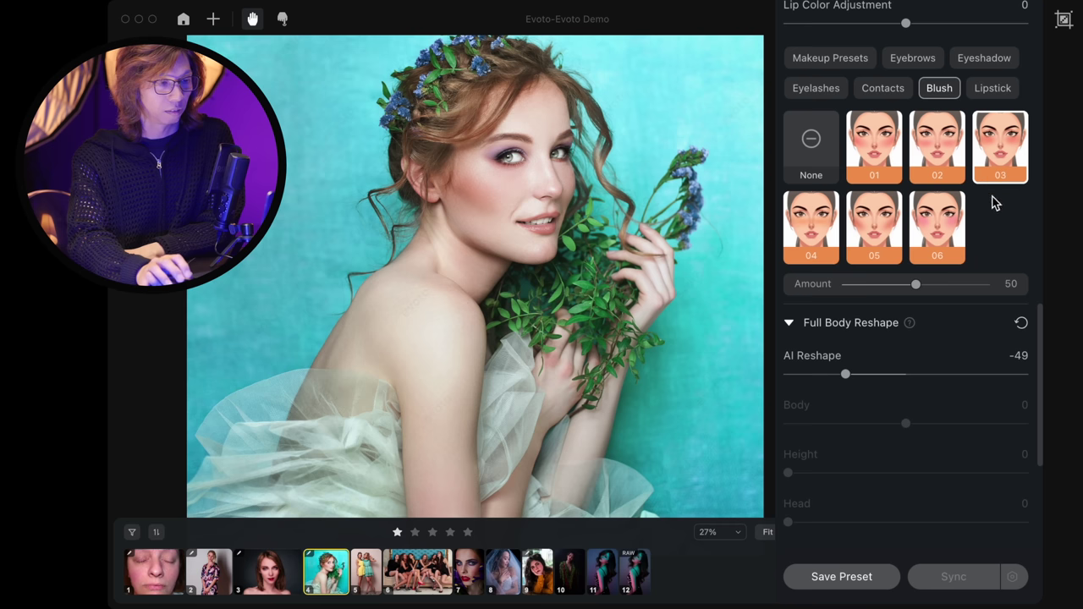
{"action": "left_click", "coordinate": [884, 92]}
{"action": "left_click", "coordinate": [922, 244]}
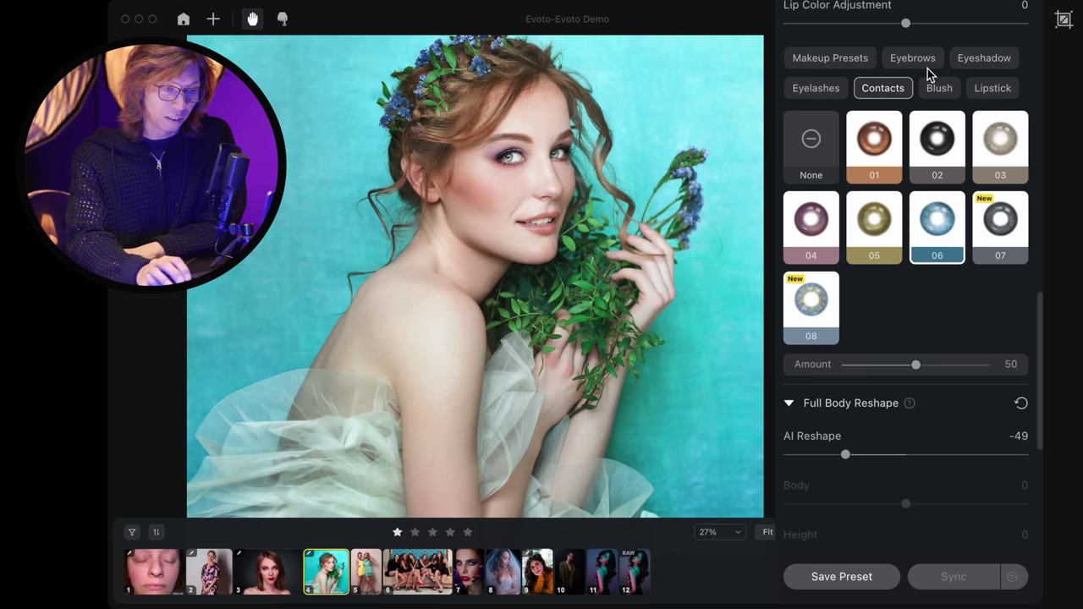
Try several eyeshadow styles, settling on Eyeshadow 03
{"action": "left_click", "coordinate": [984, 66]}
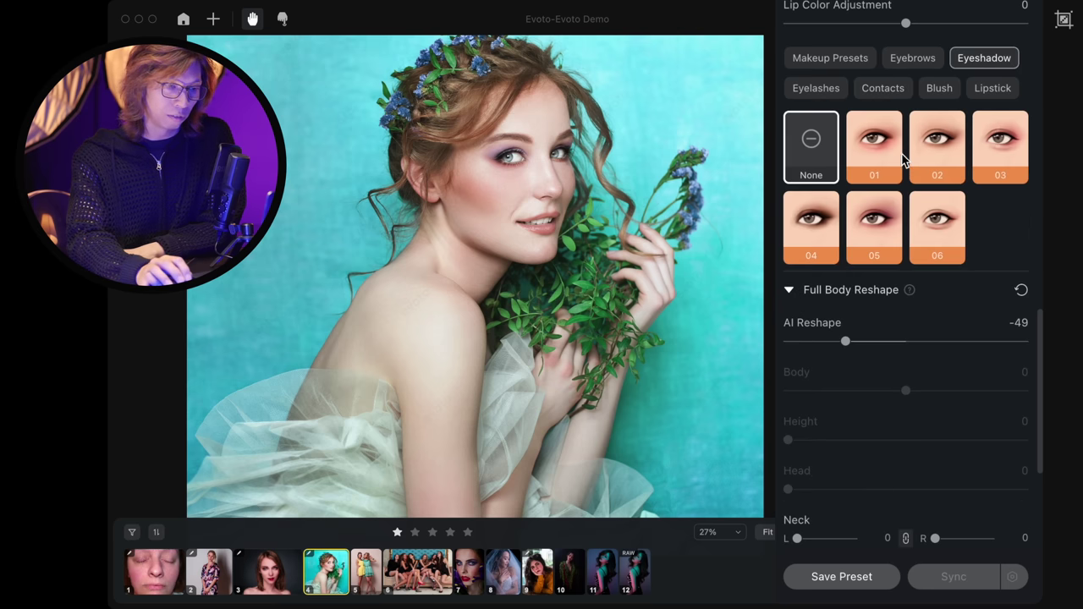
{"action": "left_click", "coordinate": [913, 184]}
{"action": "left_click", "coordinate": [865, 217]}
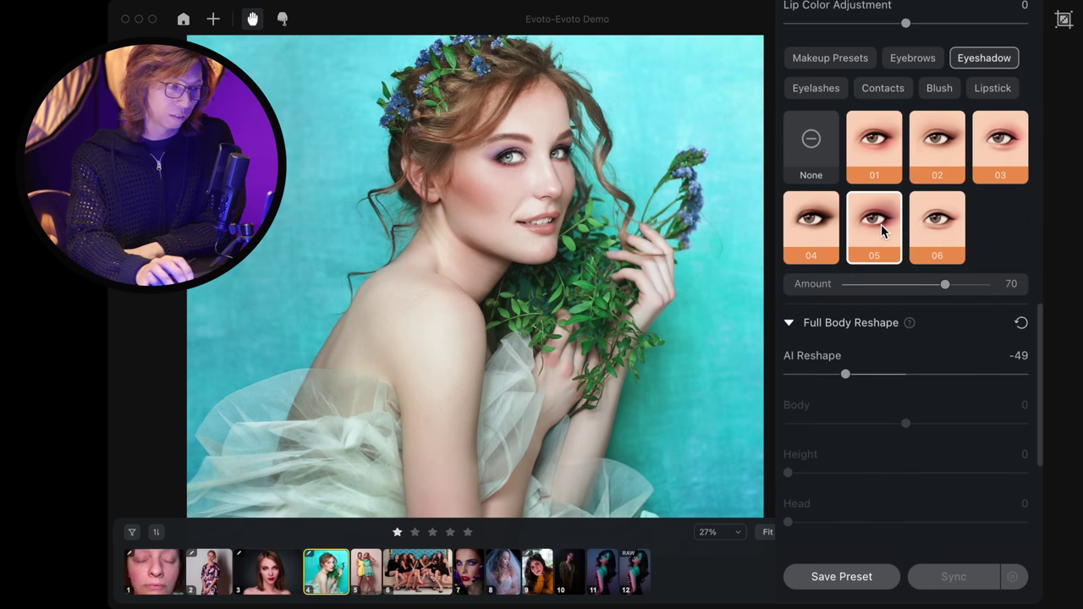
{"action": "scroll", "coordinate": [538, 153], "scroll_direction": "up", "scroll_amount": 1}
{"action": "scroll", "coordinate": [538, 153], "scroll_direction": "up", "scroll_amount": 2}
{"action": "scroll", "coordinate": [539, 152], "scroll_direction": "up", "scroll_amount": 2}
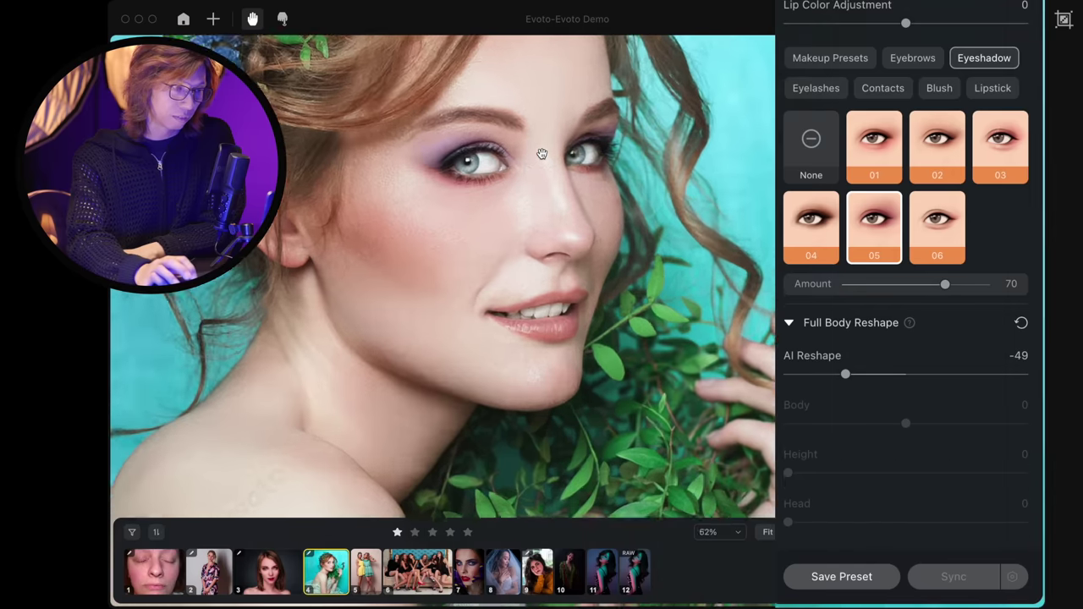
{"action": "left_click", "coordinate": [937, 146]}
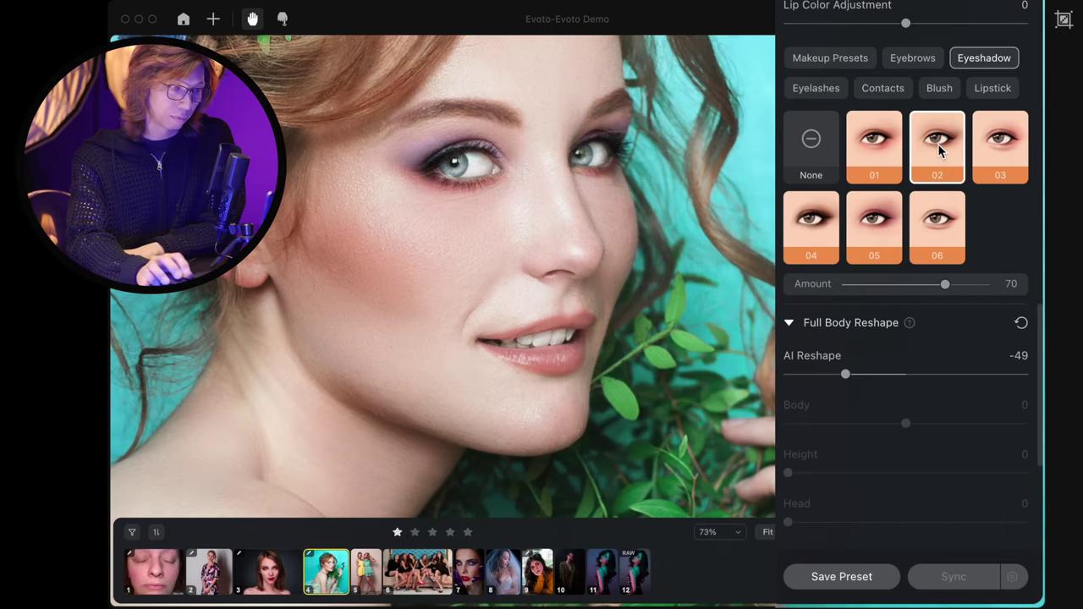
{"action": "left_click", "coordinate": [1006, 149]}
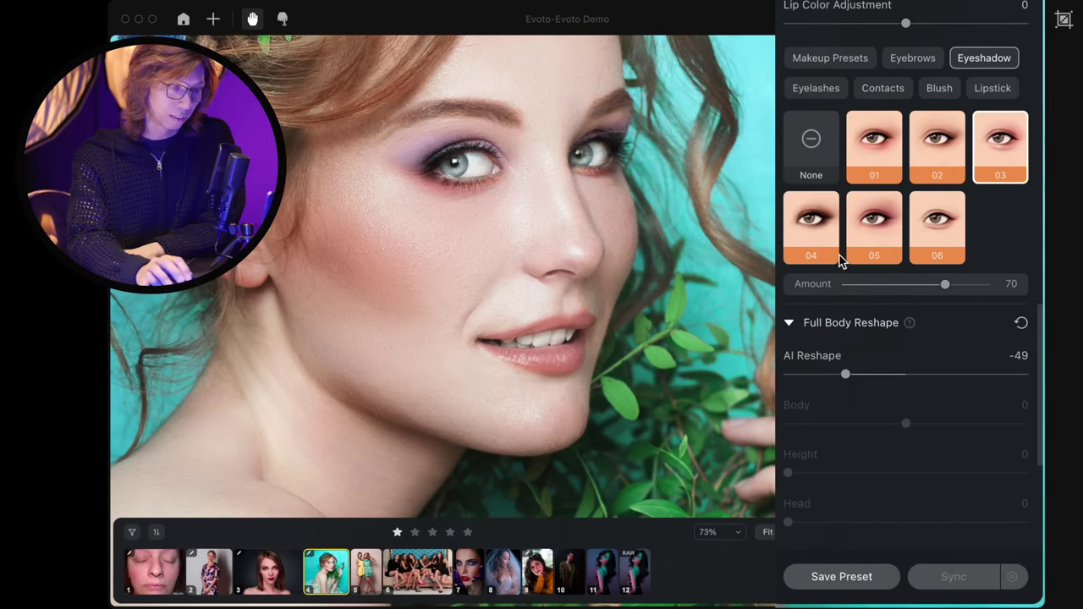
{"action": "left_click", "coordinate": [811, 224]}
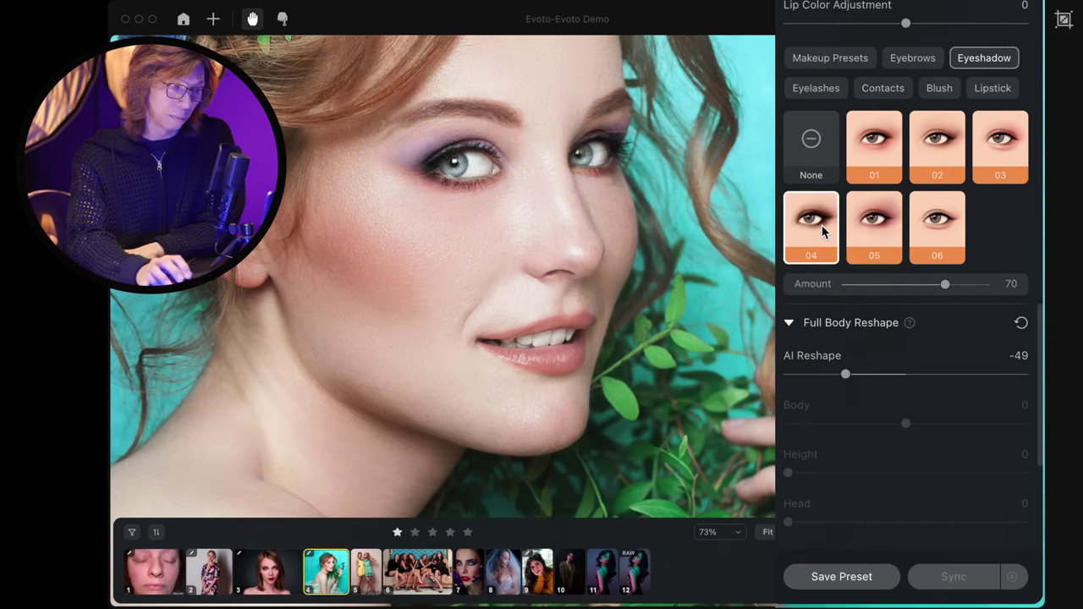
{"action": "left_click", "coordinate": [1006, 141]}
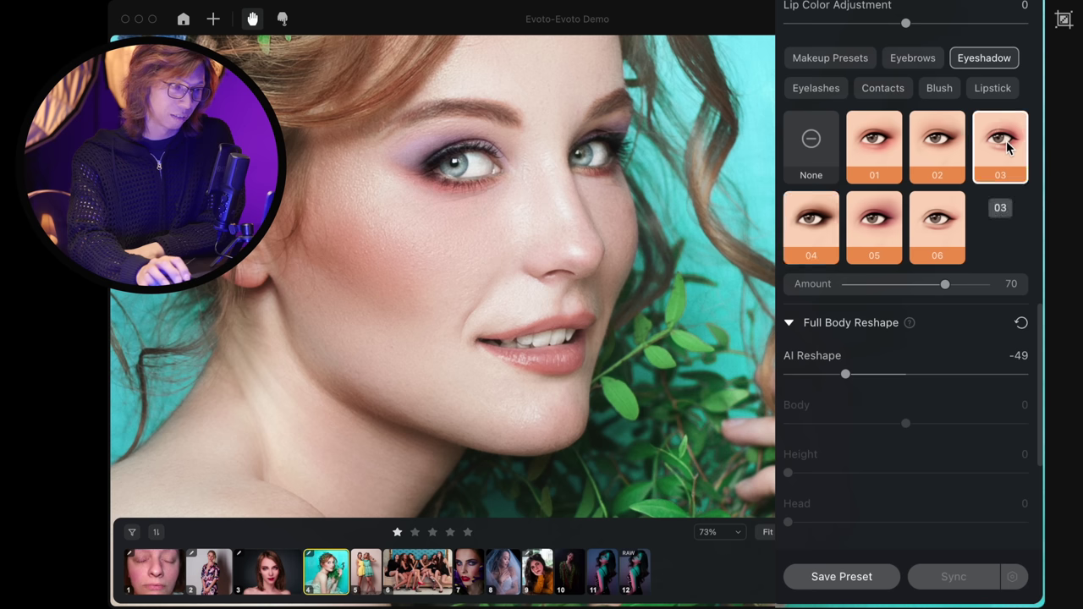
Toggle the before/after comparison to check the new makeup against the original
{"action": "key", "text": "backslash"}
{"action": "key", "text": "backslash"}
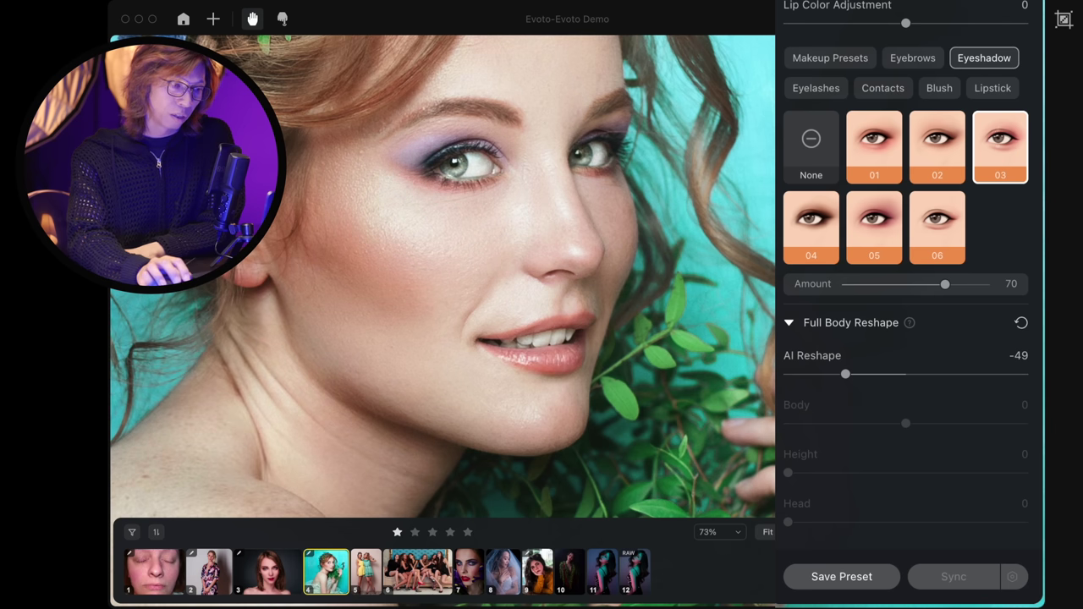
{"action": "key", "text": "backslash"}
{"action": "key", "text": "backslash"}
{"action": "key", "text": "backslash"}
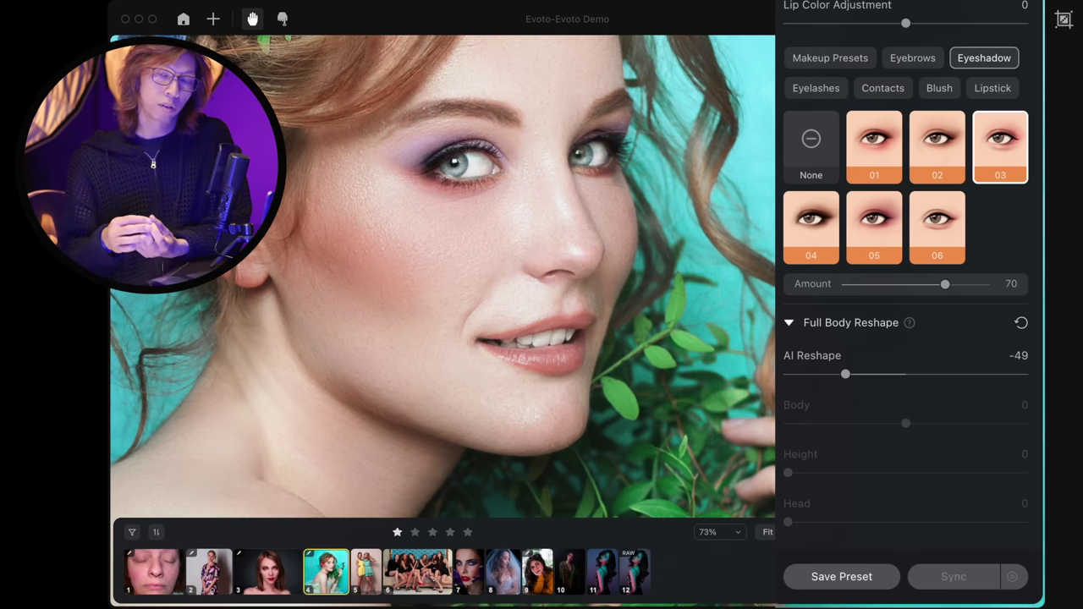
{"action": "key", "text": "backslash"}
{"action": "key", "text": "backslash"}
{"action": "key", "text": "backslash"}
{"action": "key", "text": "backslash"}
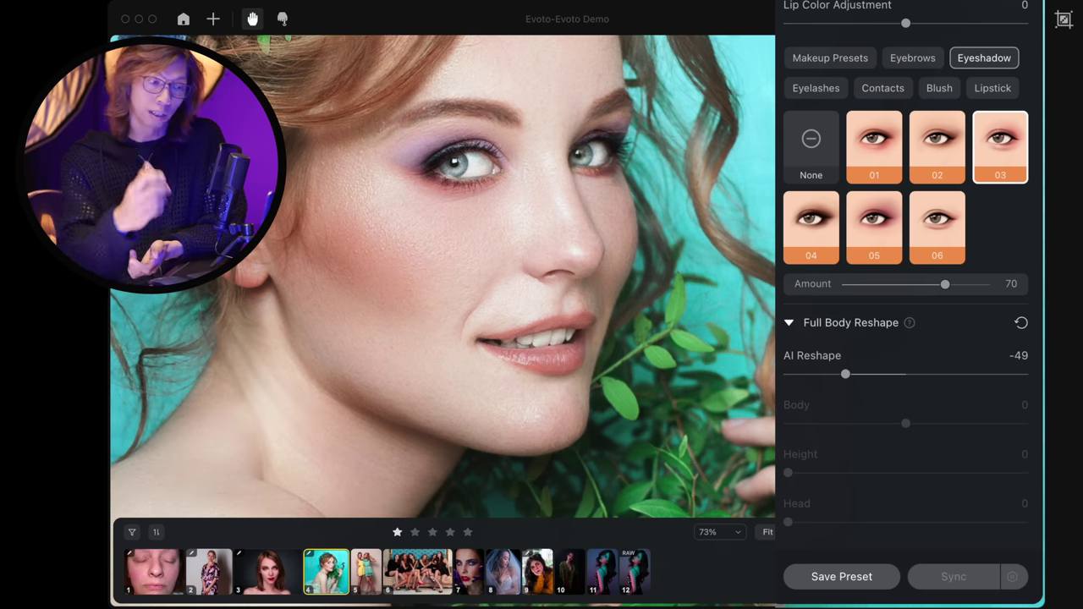
{"action": "key", "text": "backslash"}
{"action": "key", "text": "backslash"}
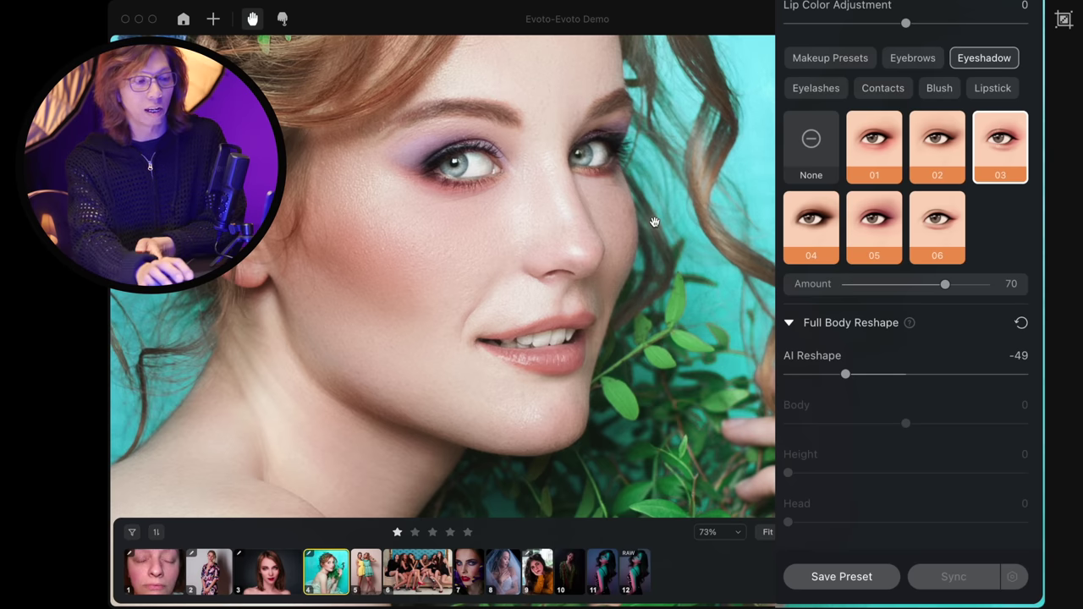
{"action": "scroll", "coordinate": [659, 222], "scroll_direction": "down", "scroll_amount": 2}
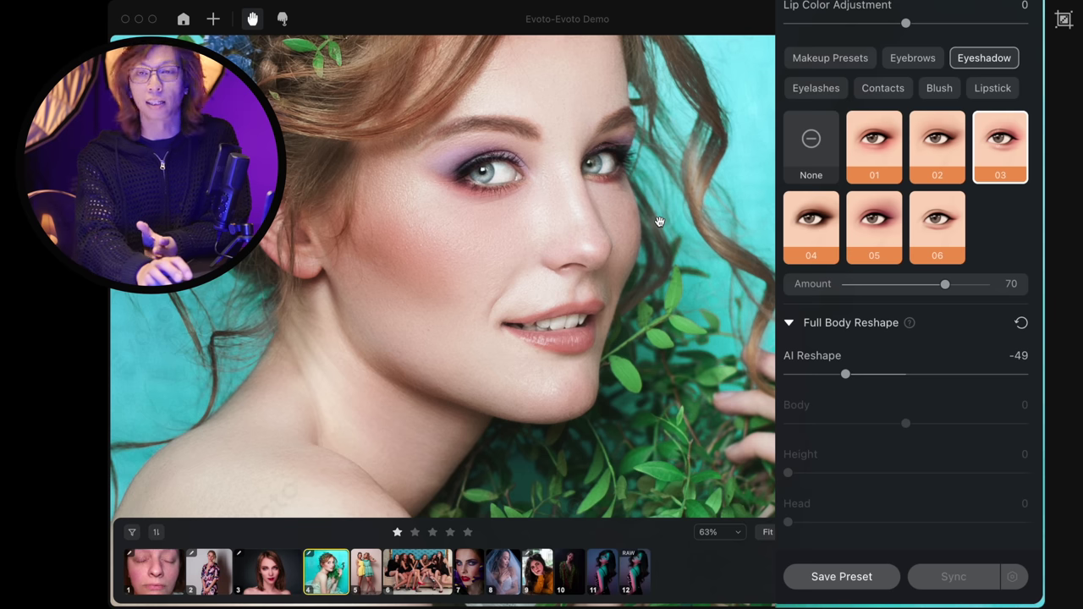
{"action": "scroll", "coordinate": [664, 222], "scroll_direction": "down", "scroll_amount": 1}
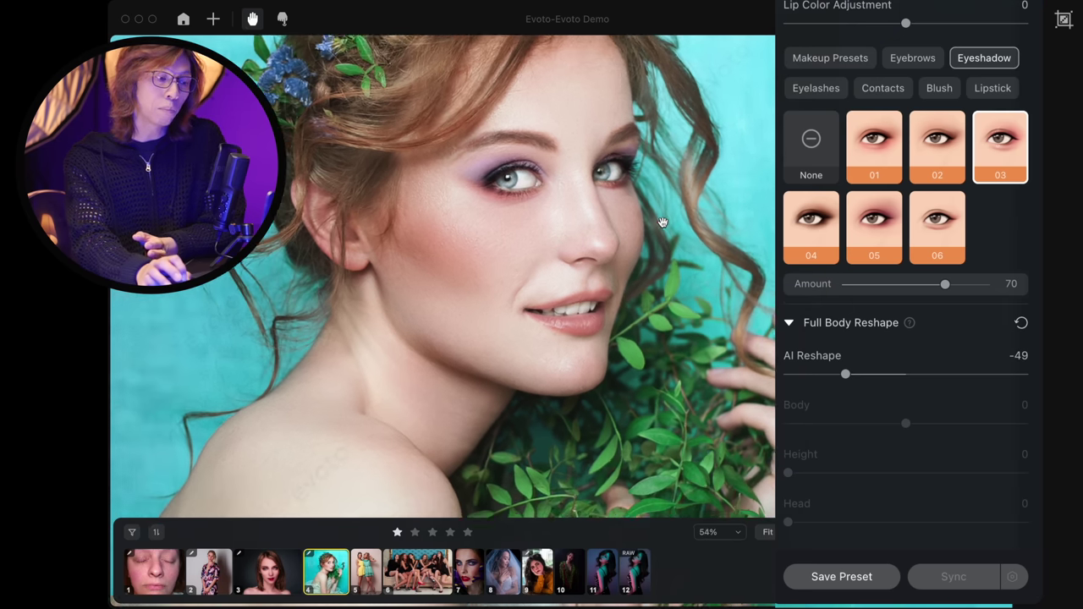
{"action": "scroll", "coordinate": [699, 230], "scroll_direction": "down", "scroll_amount": 1}
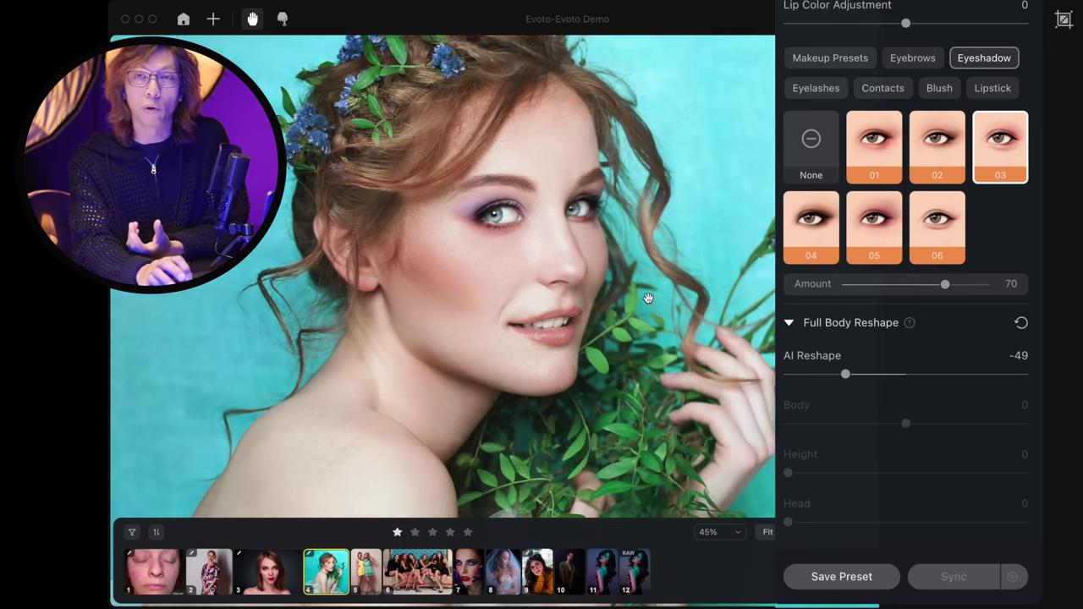
{"action": "scroll", "coordinate": [648, 298], "scroll_direction": "down", "scroll_amount": 3}
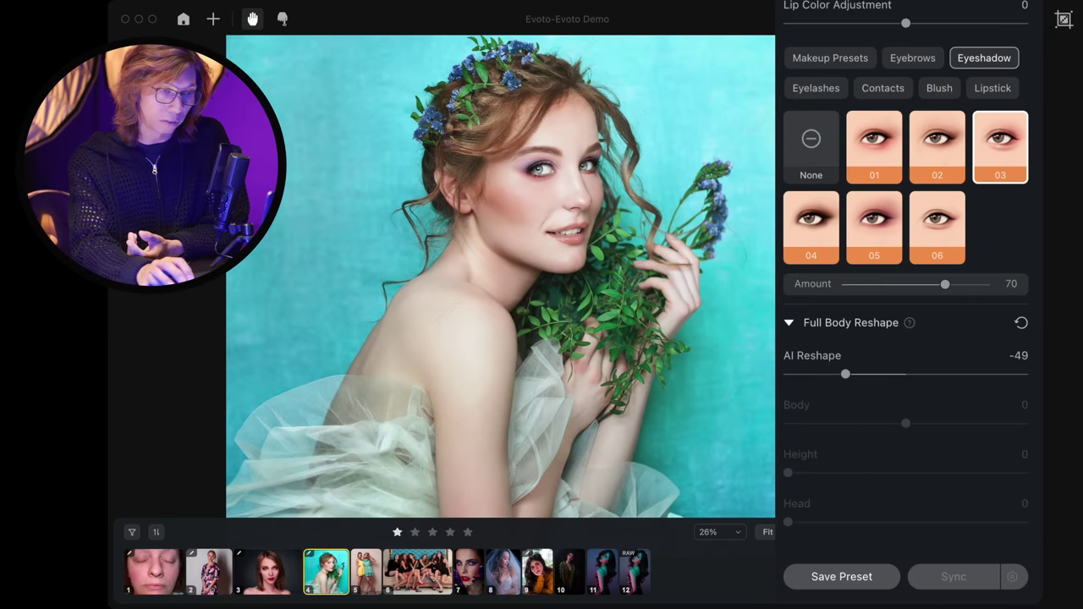
{"action": "scroll", "coordinate": [1020, 69], "scroll_direction": "down", "scroll_amount": 10}
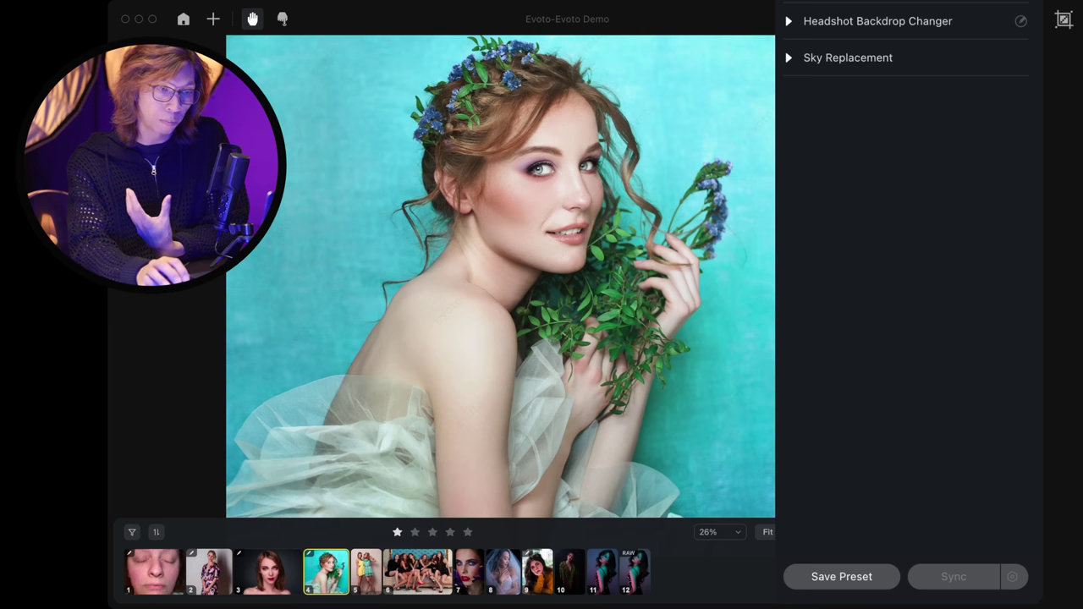
{"action": "scroll", "coordinate": [808, 136], "scroll_direction": "up", "scroll_amount": 3}
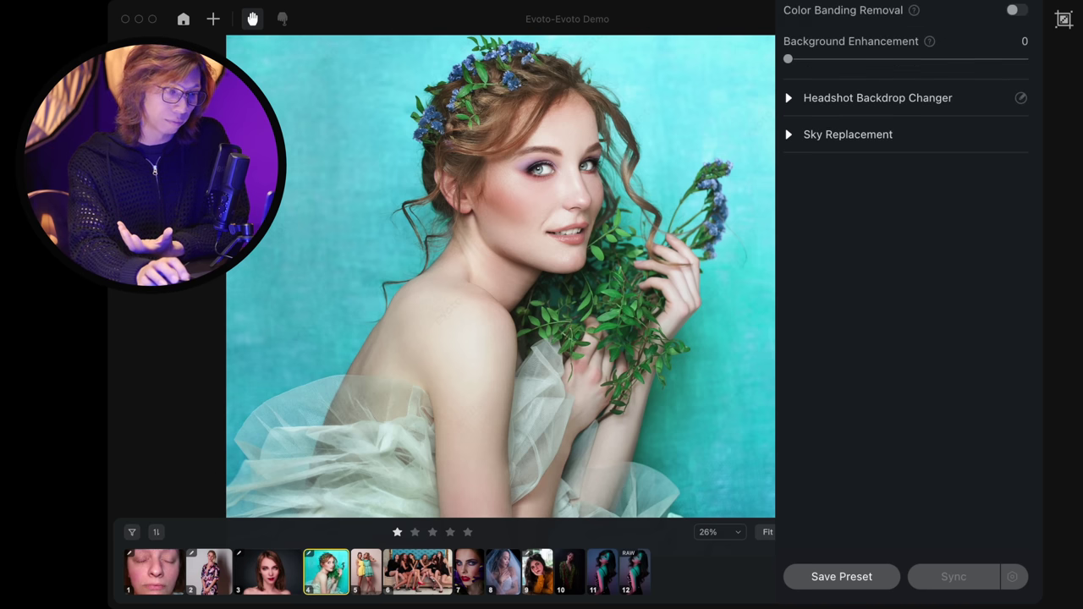
{"action": "scroll", "coordinate": [808, 136], "scroll_direction": "up", "scroll_amount": 3}
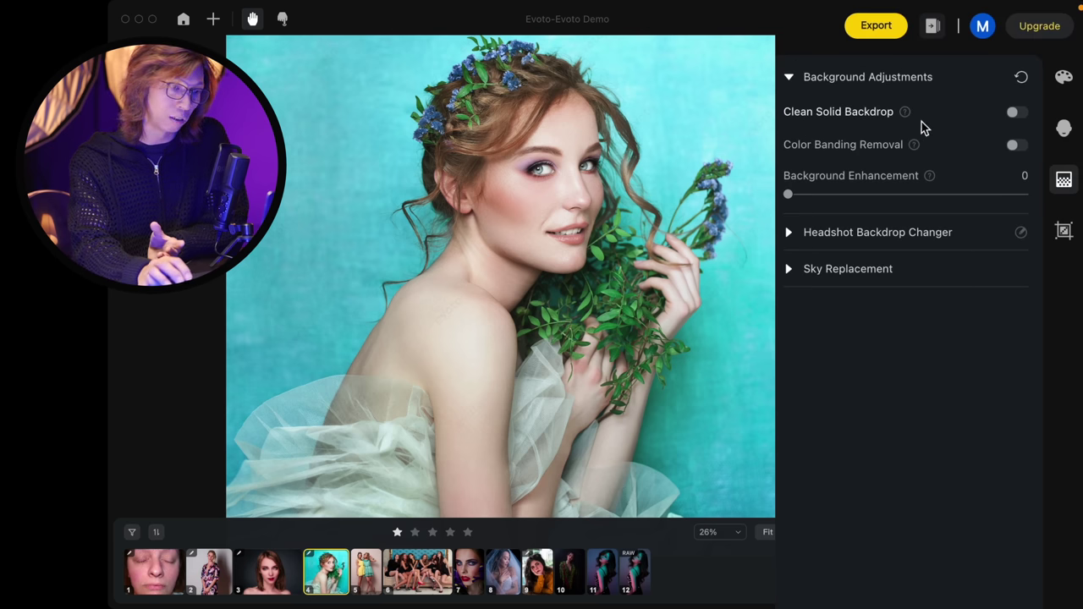
{"action": "left_click", "coordinate": [1016, 112]}
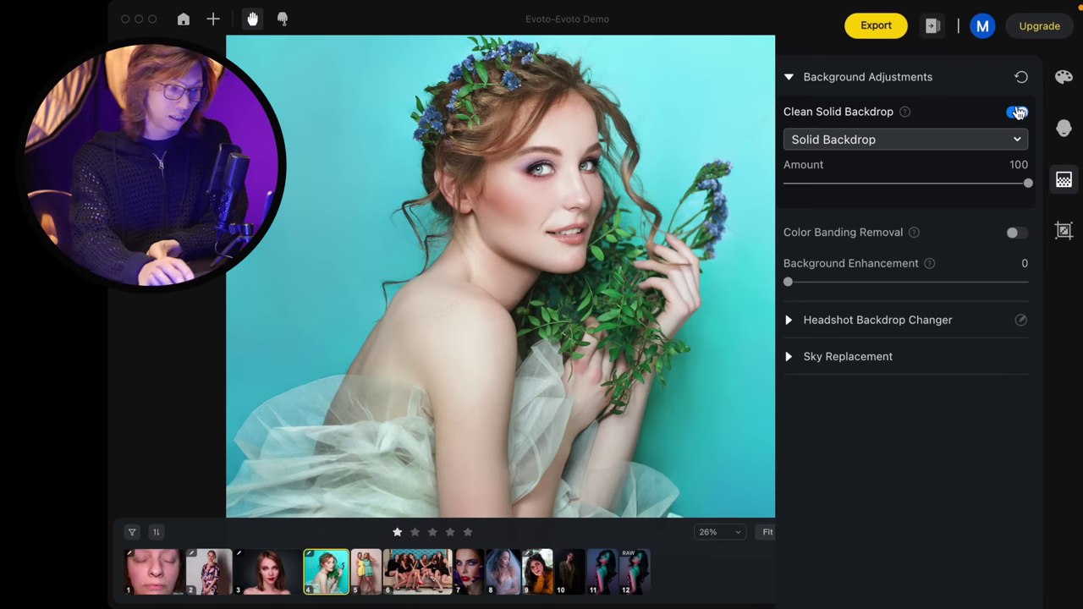
{"action": "scroll", "coordinate": [566, 196], "scroll_direction": "up", "scroll_amount": 5}
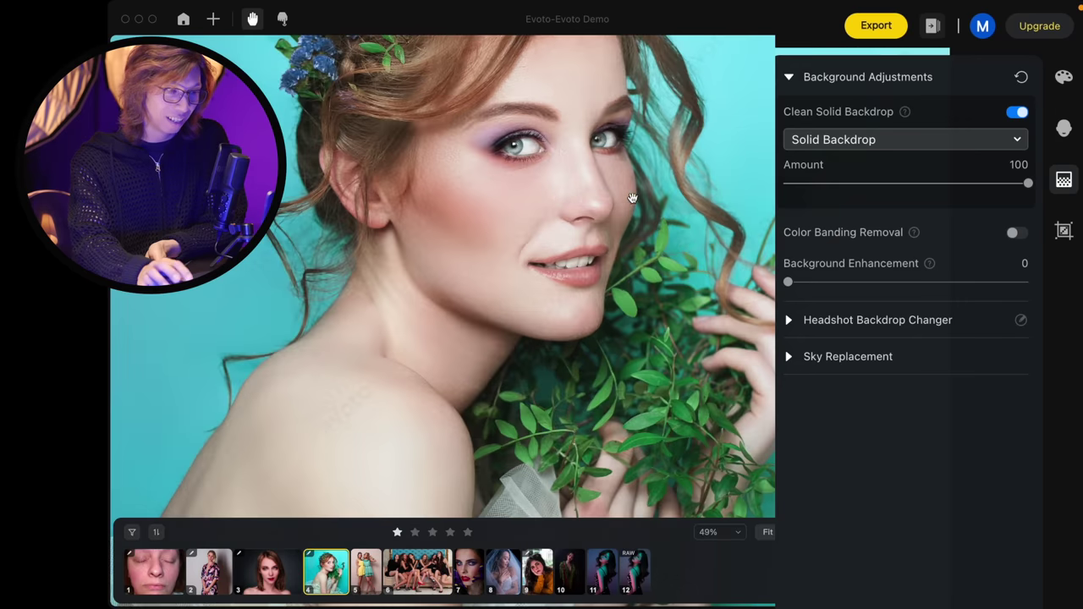
{"action": "scroll", "coordinate": [566, 197], "scroll_direction": "down", "scroll_amount": 5}
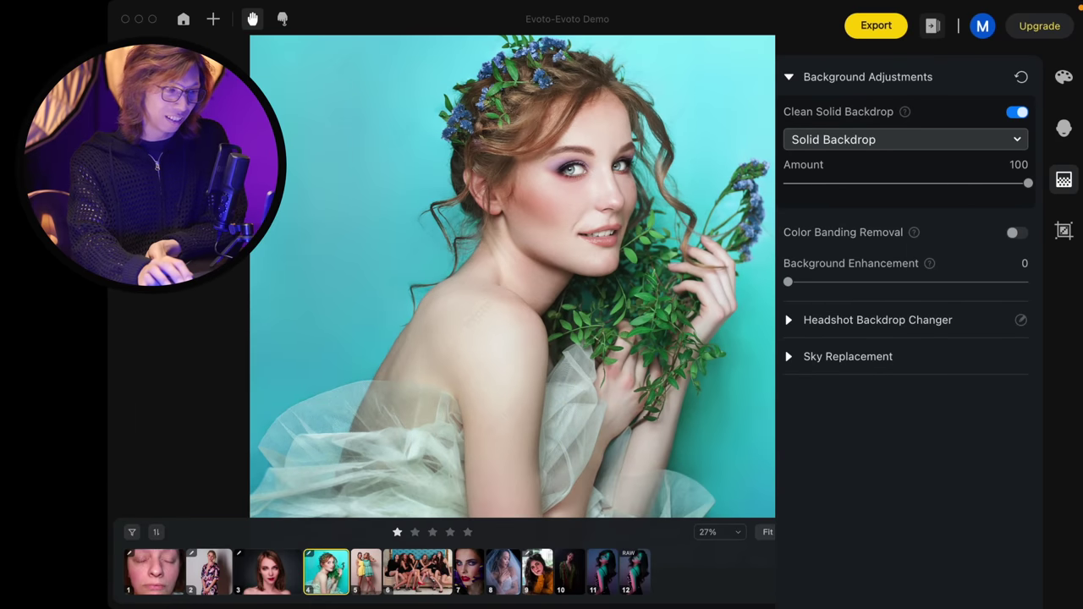
{"action": "key", "text": "backslash"}
{"action": "key", "text": "backslash"}
{"action": "scroll", "coordinate": [450, 277], "scroll_direction": "up", "scroll_amount": 1}
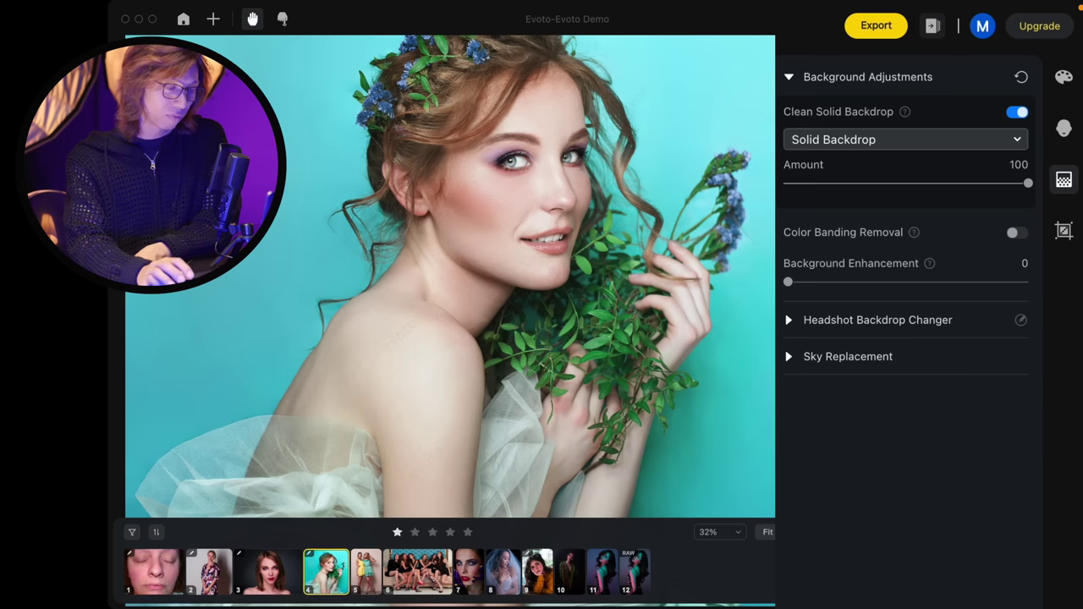
{"action": "scroll", "coordinate": [758, 435], "scroll_direction": "down", "scroll_amount": 2}
{"action": "scroll", "coordinate": [702, 380], "scroll_direction": "up", "scroll_amount": 1}
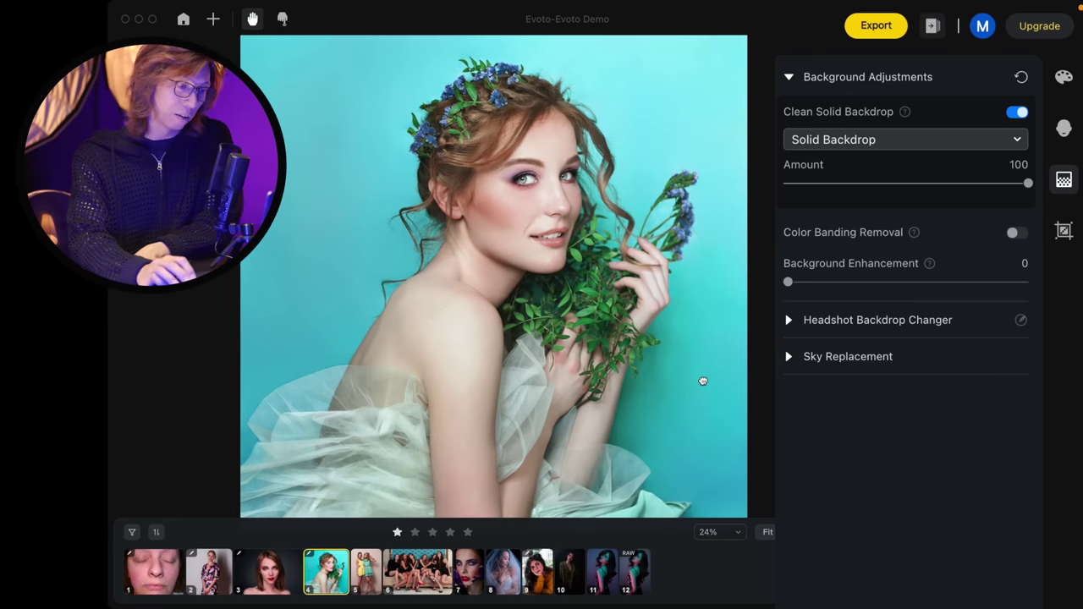
{"action": "scroll", "coordinate": [695, 378], "scroll_direction": "down", "scroll_amount": 1}
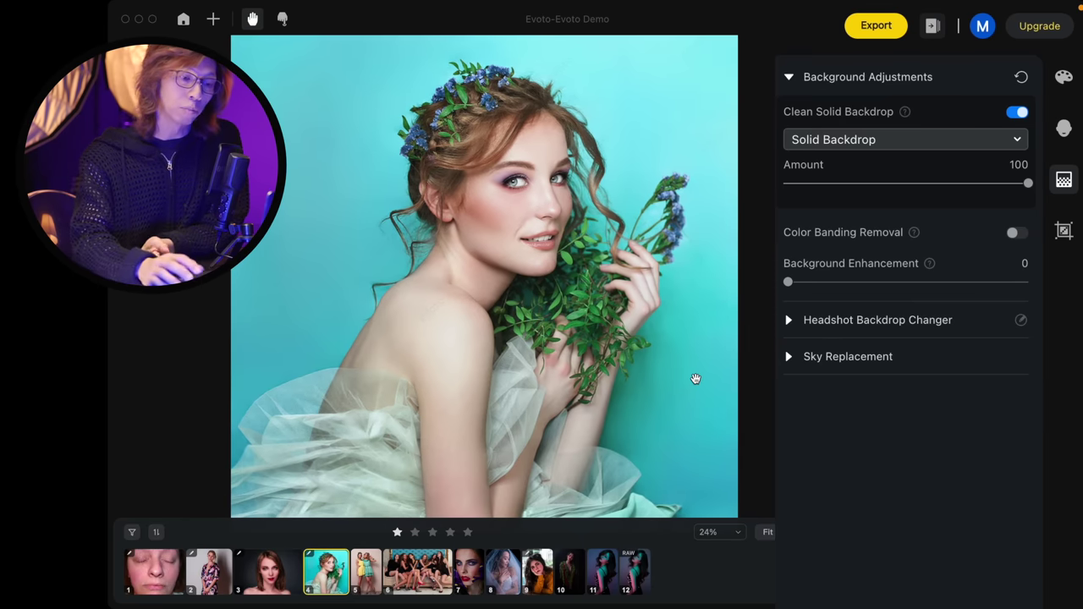
{"action": "left_click", "coordinate": [790, 358]}
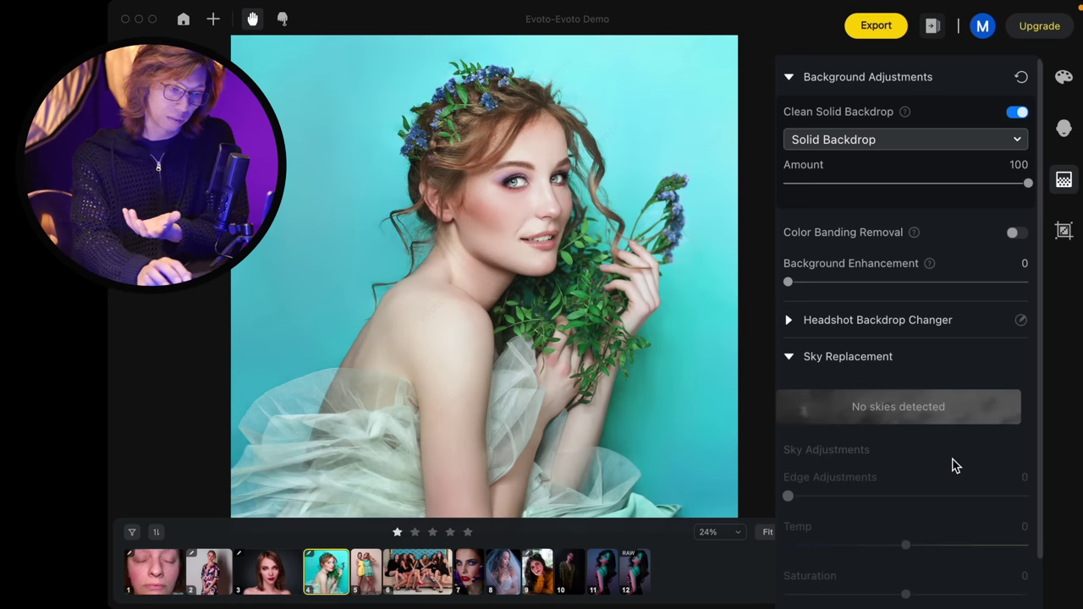
{"action": "scroll", "coordinate": [953, 466], "scroll_direction": "down", "scroll_amount": 3}
{"action": "scroll", "coordinate": [955, 467], "scroll_direction": "down", "scroll_amount": 2}
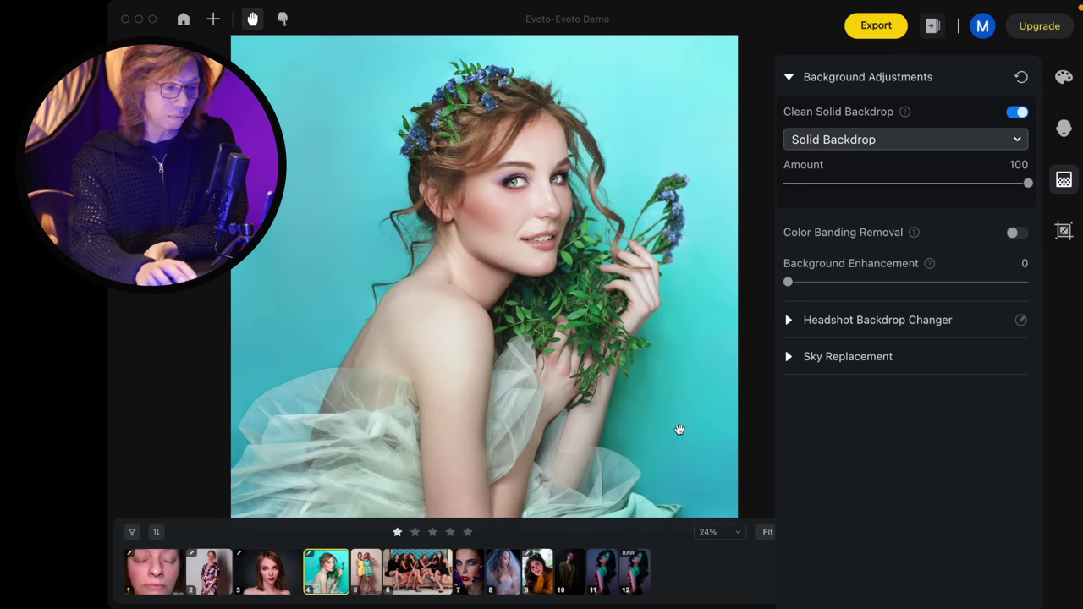
Open photo 5 of the two women and try a strong AI body reshape
{"action": "left_click", "coordinate": [368, 578]}
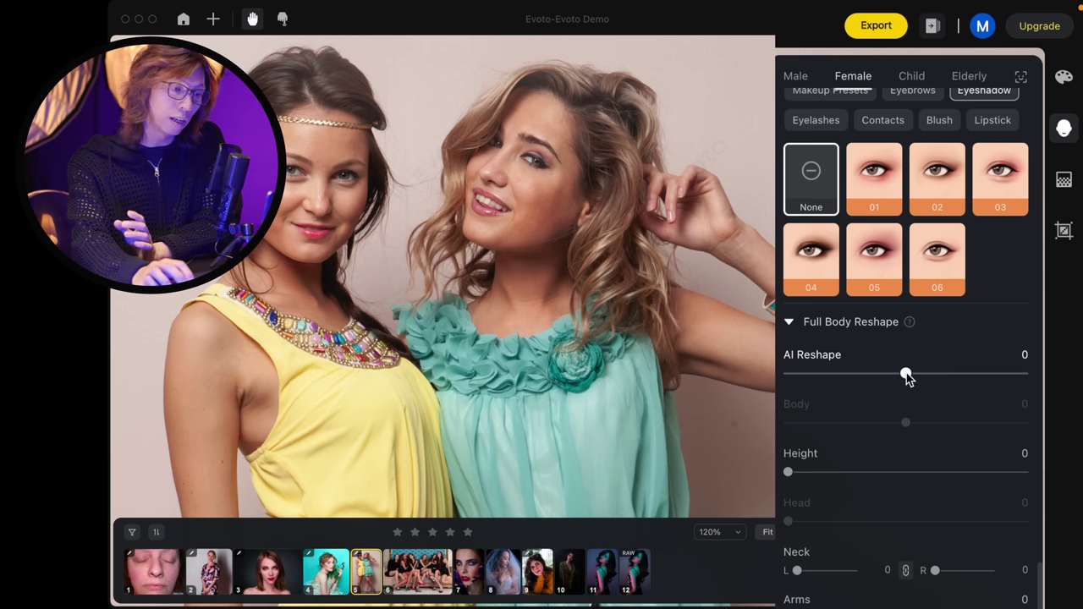
{"action": "left_click_drag", "start_coordinate": [906, 377], "coordinate": [1021, 375]}
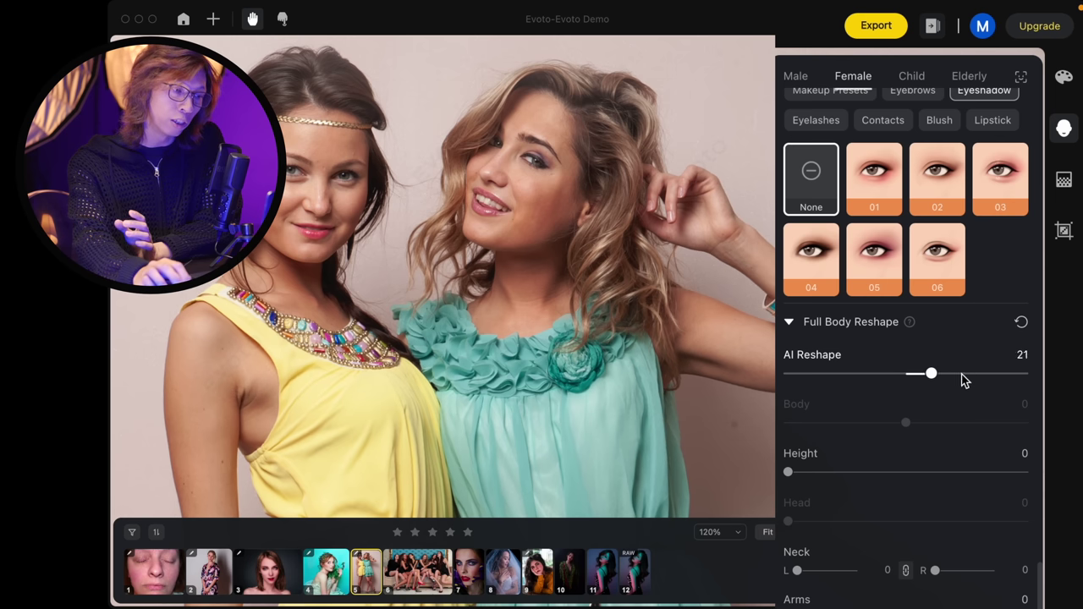
{"action": "scroll", "coordinate": [677, 255], "scroll_direction": "down", "scroll_amount": 1}
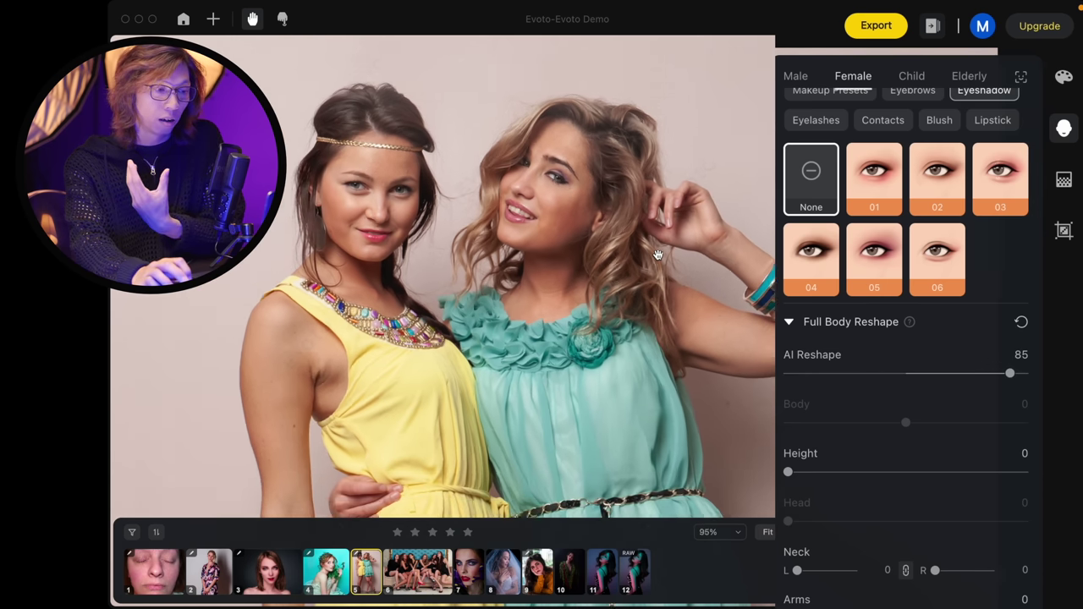
{"action": "scroll", "coordinate": [658, 256], "scroll_direction": "down", "scroll_amount": 1}
{"action": "scroll", "coordinate": [658, 259], "scroll_direction": "down", "scroll_amount": 1}
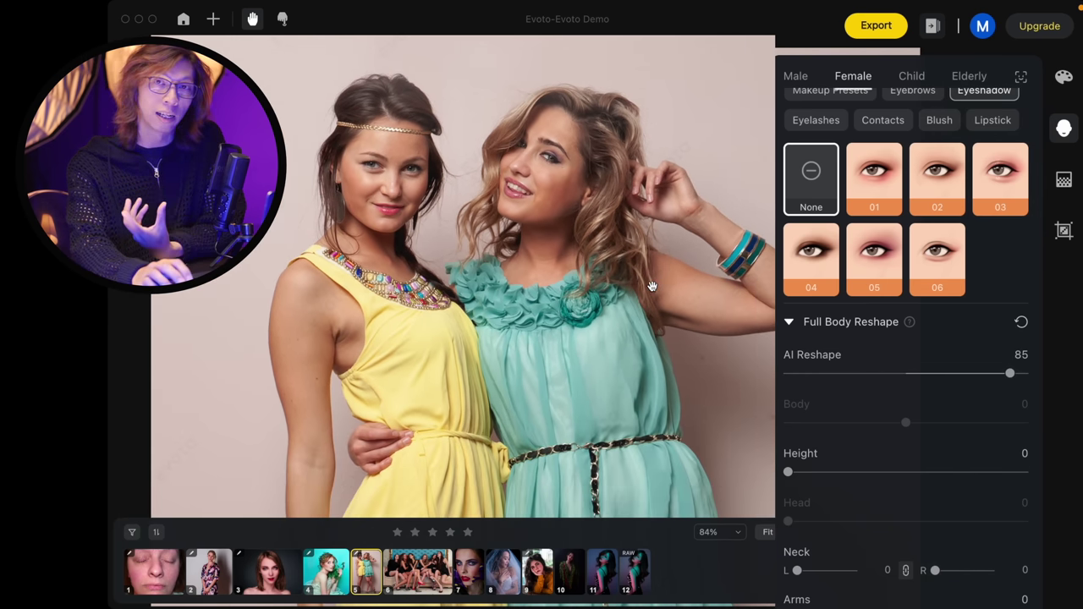
{"action": "left_click_drag", "start_coordinate": [652, 286], "coordinate": [641, 286]}
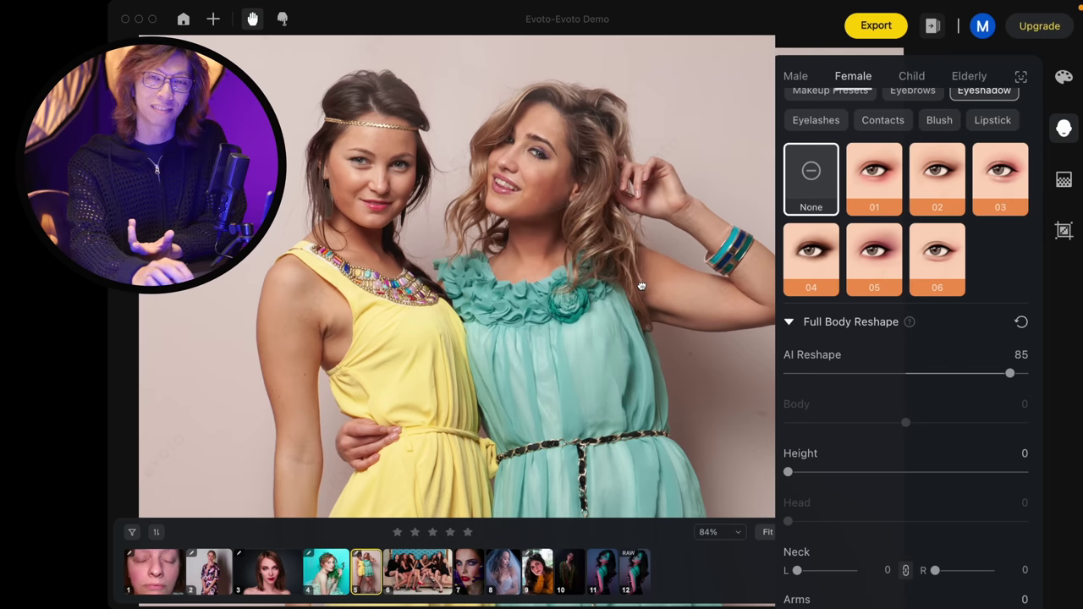
Compare negative and strong AI Reshape amounts, then reset Full Body Reshape to 0
{"action": "left_click_drag", "start_coordinate": [1009, 373], "coordinate": [878, 376]}
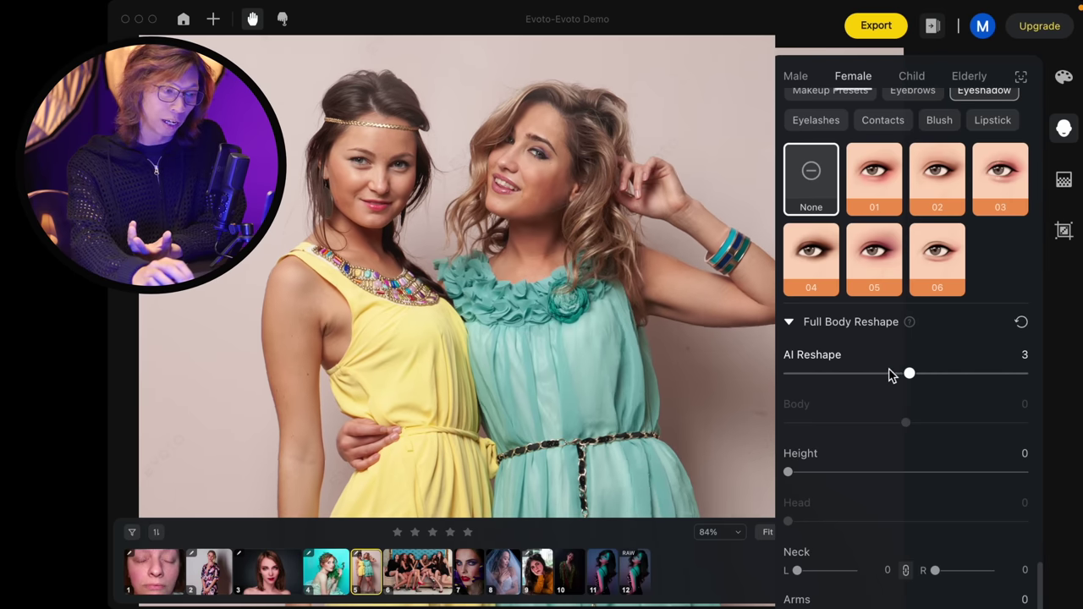
{"action": "mouse_move", "coordinate": [990, 376]}
{"action": "left_mouse_down"}
{"action": "mouse_move", "coordinate": [1058, 378]}
{"action": "mouse_move", "coordinate": [861, 375]}
{"action": "mouse_move", "coordinate": [911, 375]}
{"action": "mouse_move", "coordinate": [872, 378]}
{"action": "left_mouse_up"}
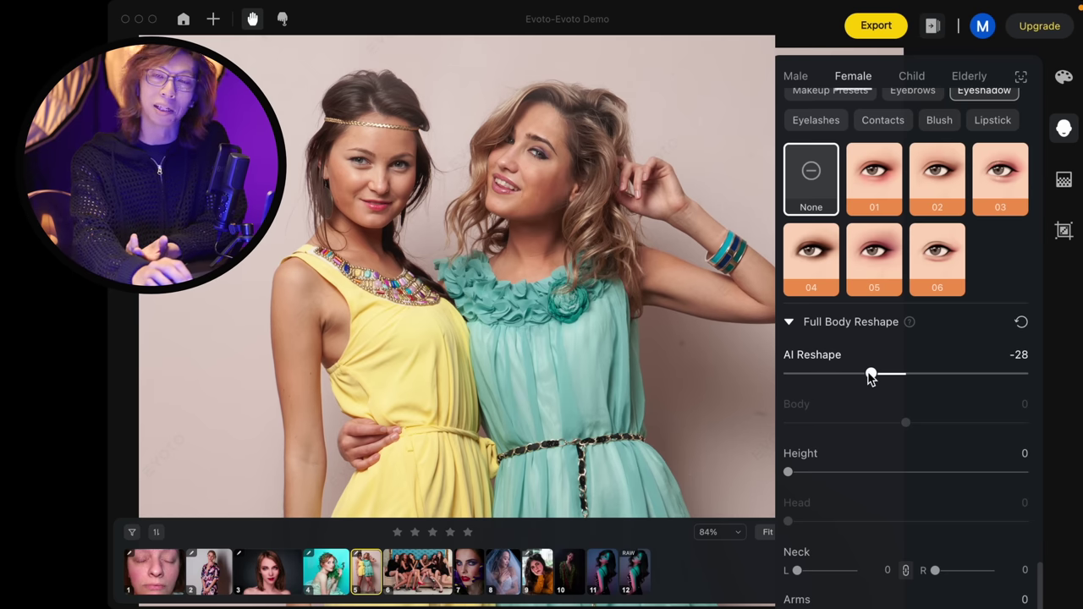
{"action": "mouse_move", "coordinate": [678, 304]}
{"action": "left_mouse_down"}
{"action": "mouse_move", "coordinate": [619, 287]}
{"action": "mouse_move", "coordinate": [624, 299]}
{"action": "left_mouse_up"}
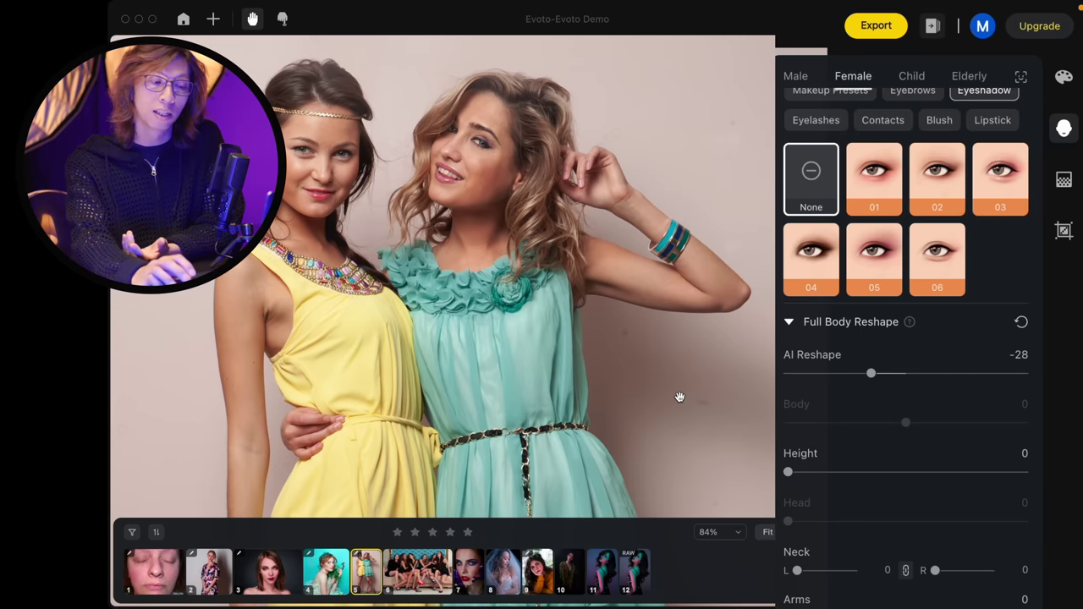
{"action": "mouse_move", "coordinate": [880, 377]}
{"action": "left_mouse_down"}
{"action": "mouse_move", "coordinate": [1020, 386]}
{"action": "mouse_move", "coordinate": [827, 380]}
{"action": "mouse_move", "coordinate": [906, 381]}
{"action": "mouse_move", "coordinate": [833, 385]}
{"action": "mouse_move", "coordinate": [873, 382]}
{"action": "mouse_move", "coordinate": [861, 384]}
{"action": "left_mouse_up"}
{"action": "left_click", "coordinate": [1021, 322]}
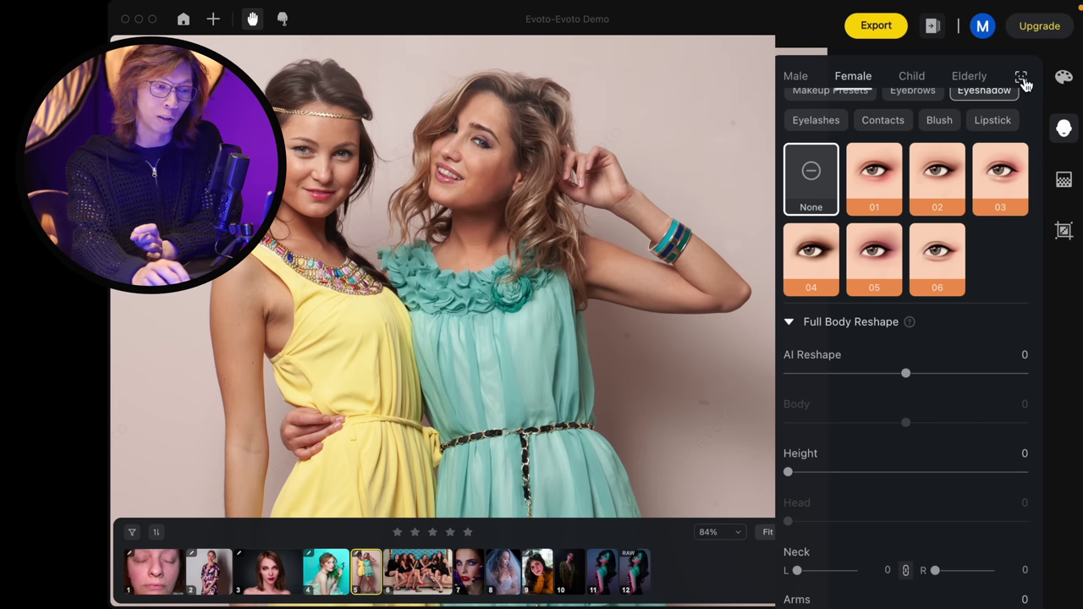
{"action": "left_click", "coordinate": [1022, 79]}
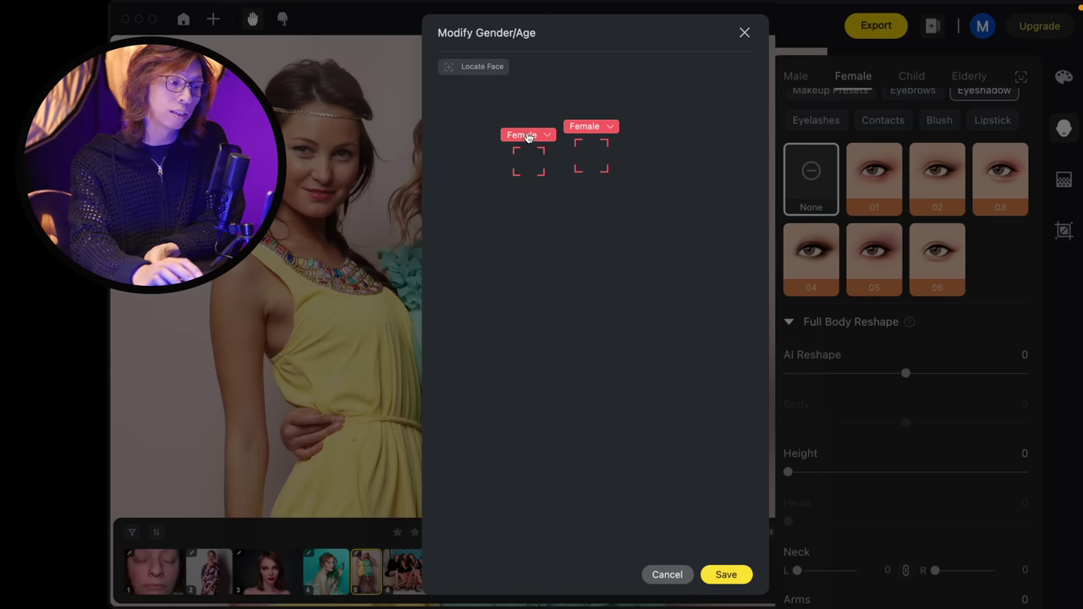
Change the right-hand face's label from Female to Child, save it, and return to the Female tab
{"action": "left_click", "coordinate": [609, 127]}
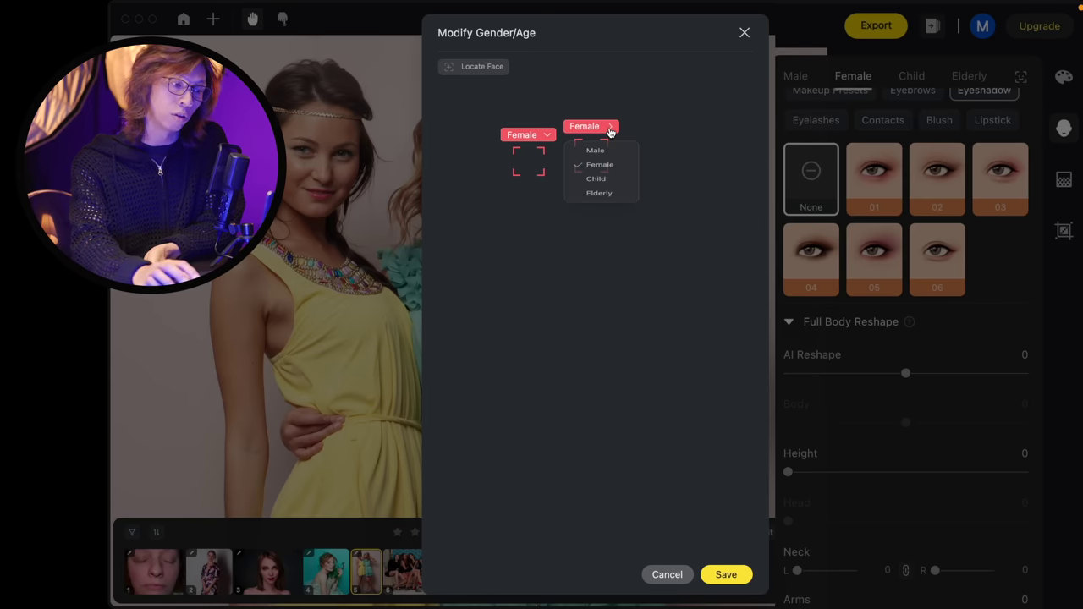
{"action": "left_click", "coordinate": [600, 194]}
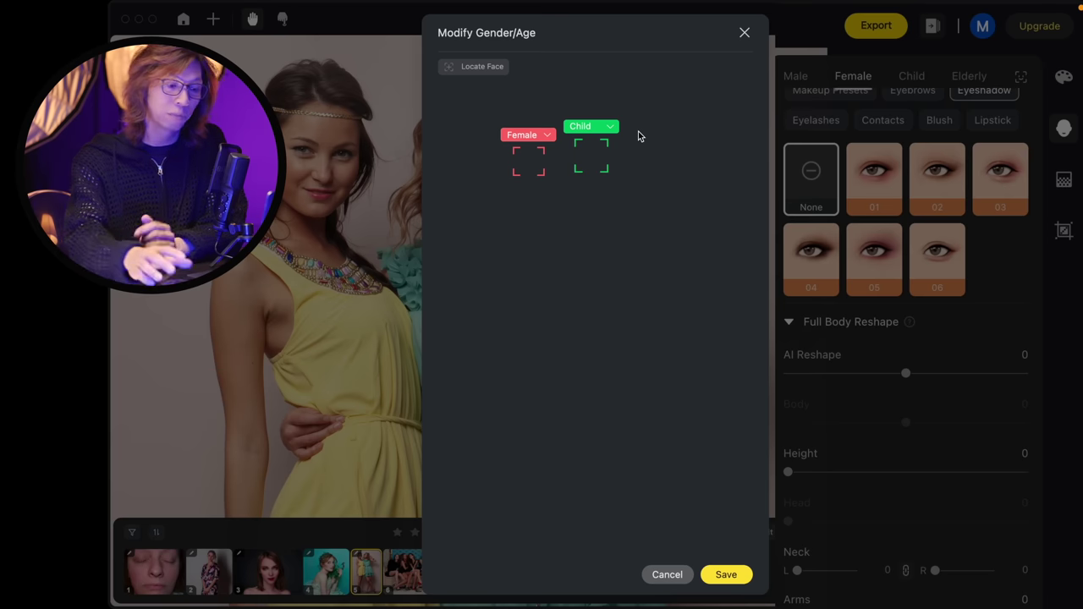
{"action": "left_click", "coordinate": [728, 575]}
{"action": "left_click", "coordinate": [856, 78]}
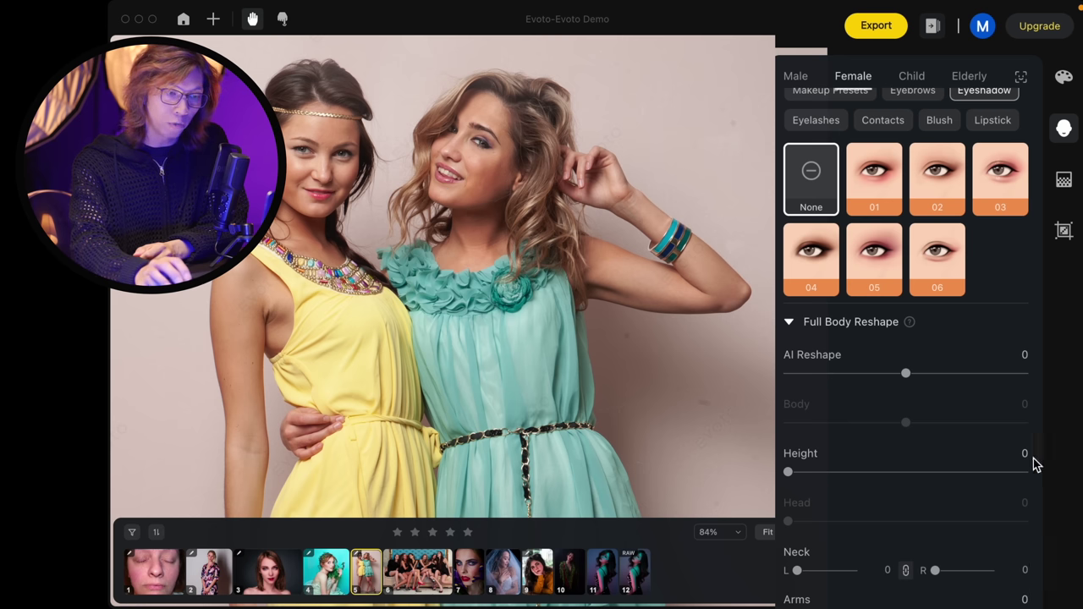
Try AI body reshape strengths on the Female and Child tabs, from 100 down to -17
{"action": "mouse_move", "coordinate": [960, 374]}
{"action": "left_mouse_down"}
{"action": "mouse_move", "coordinate": [1014, 376]}
{"action": "mouse_move", "coordinate": [851, 387]}
{"action": "mouse_move", "coordinate": [1029, 388]}
{"action": "mouse_move", "coordinate": [889, 387]}
{"action": "mouse_move", "coordinate": [909, 392]}
{"action": "left_mouse_up"}
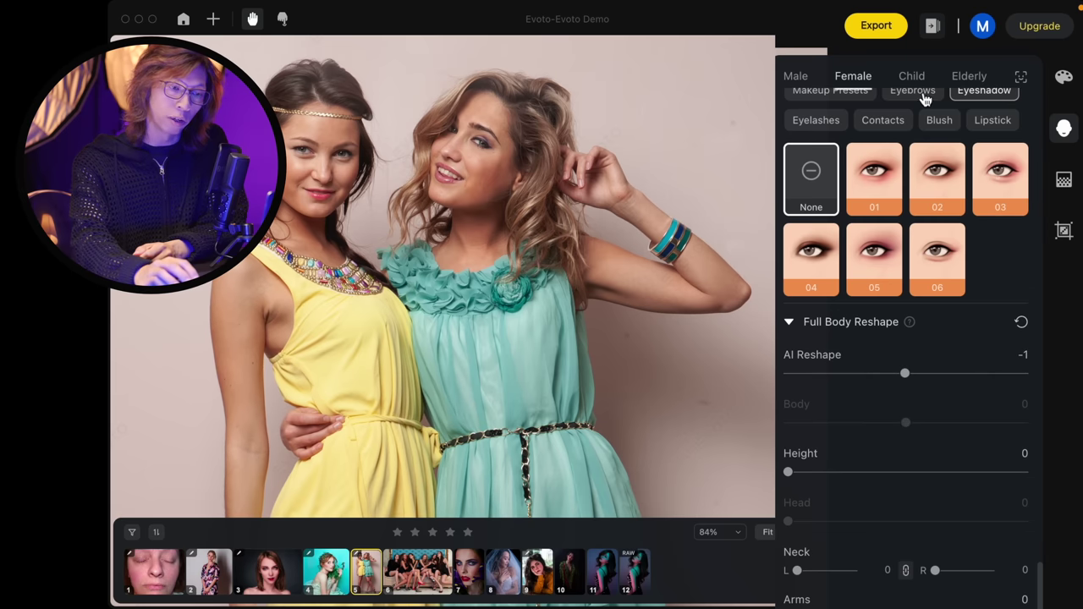
{"action": "left_click", "coordinate": [919, 77]}
{"action": "left_click", "coordinate": [912, 385]}
{"action": "left_click", "coordinate": [1033, 375]}
{"action": "mouse_move", "coordinate": [1032, 374]}
{"action": "left_mouse_down"}
{"action": "mouse_move", "coordinate": [851, 377]}
{"action": "mouse_move", "coordinate": [939, 380]}
{"action": "mouse_move", "coordinate": [894, 384]}
{"action": "mouse_move", "coordinate": [906, 379]}
{"action": "left_mouse_up"}
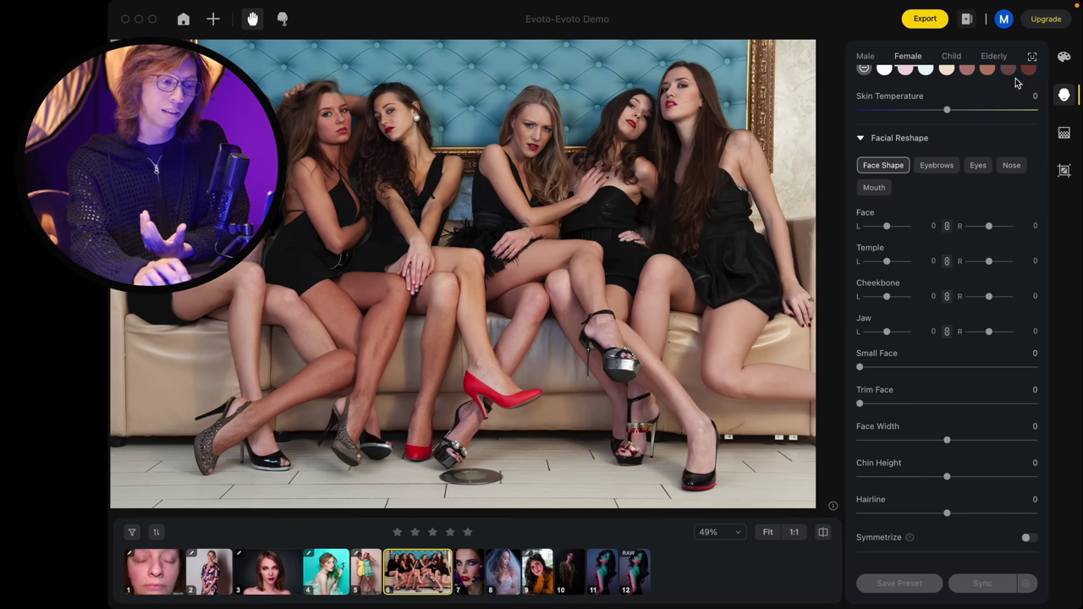
Check the face labels, then tint the sofa group's skin pink and set Skin Temperature to 9
{"action": "left_click", "coordinate": [1032, 56]}
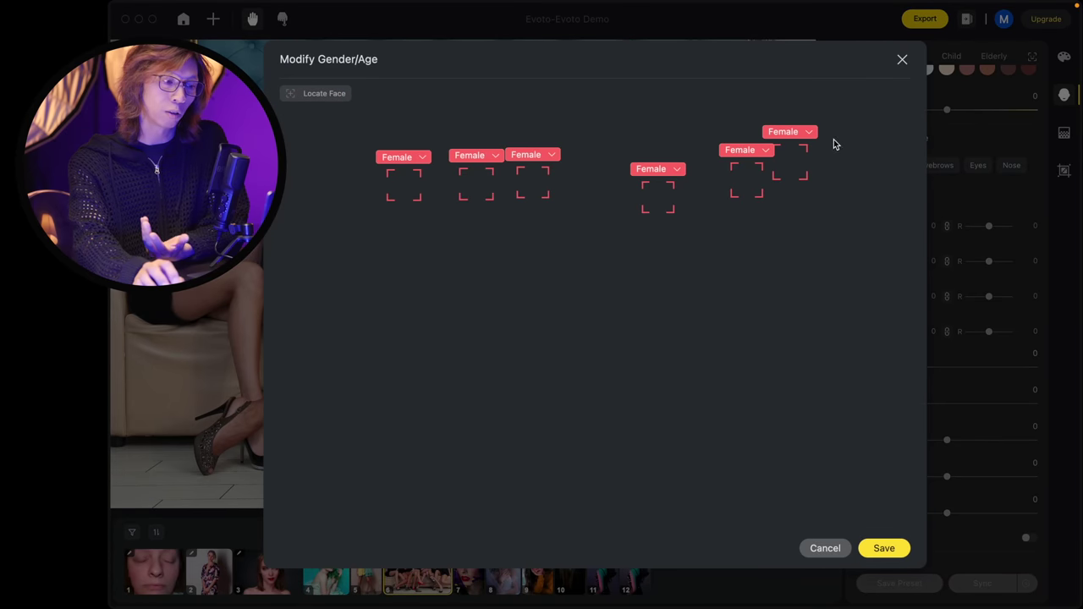
{"action": "key", "text": "Escape"}
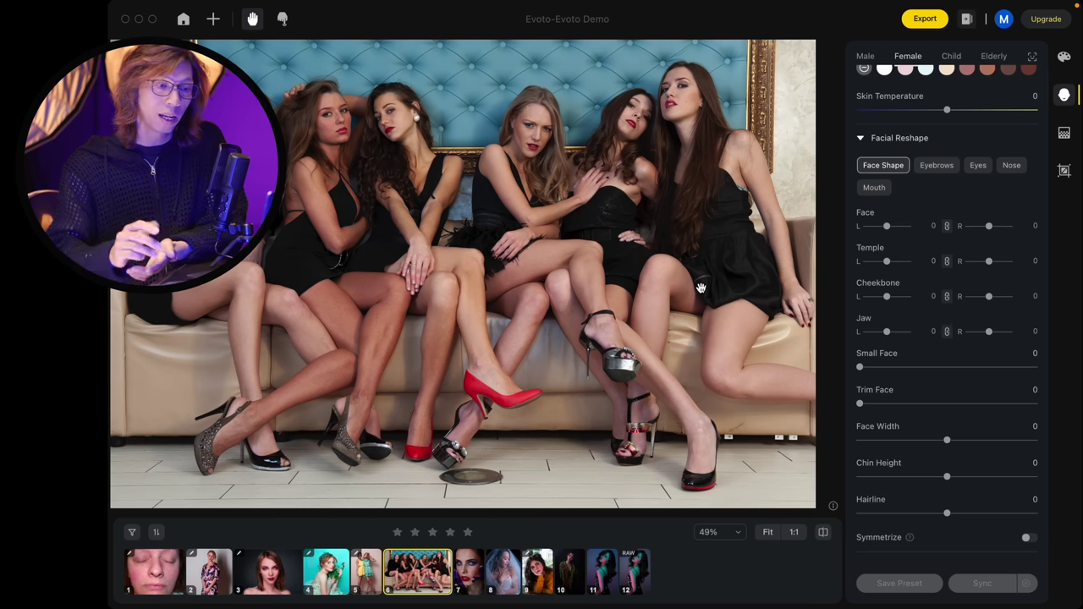
{"action": "scroll", "coordinate": [990, 204], "scroll_direction": "up", "scroll_amount": 3}
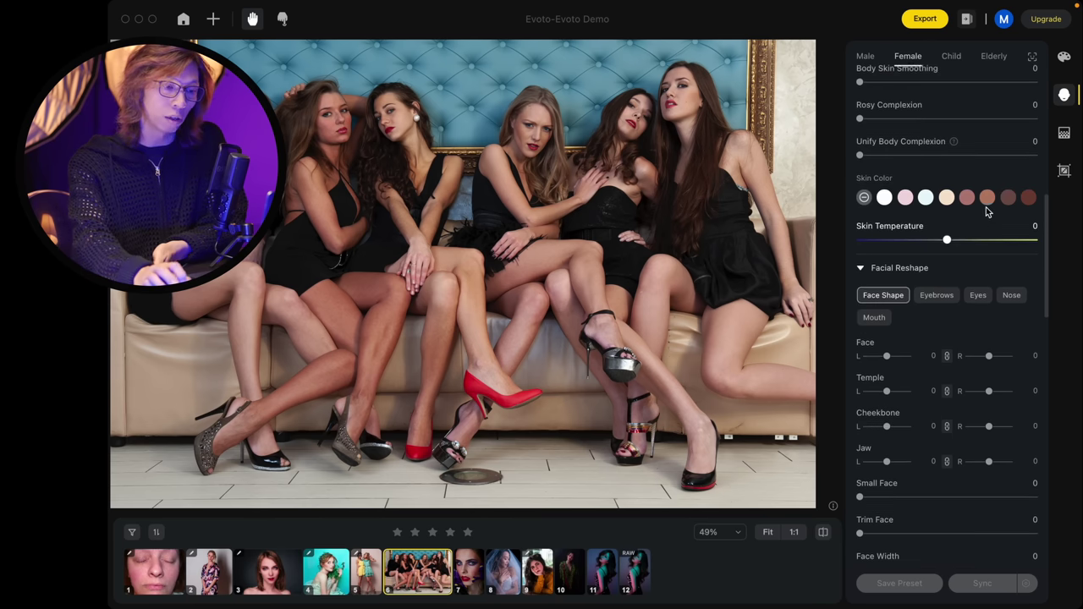
{"action": "left_click", "coordinate": [905, 203]}
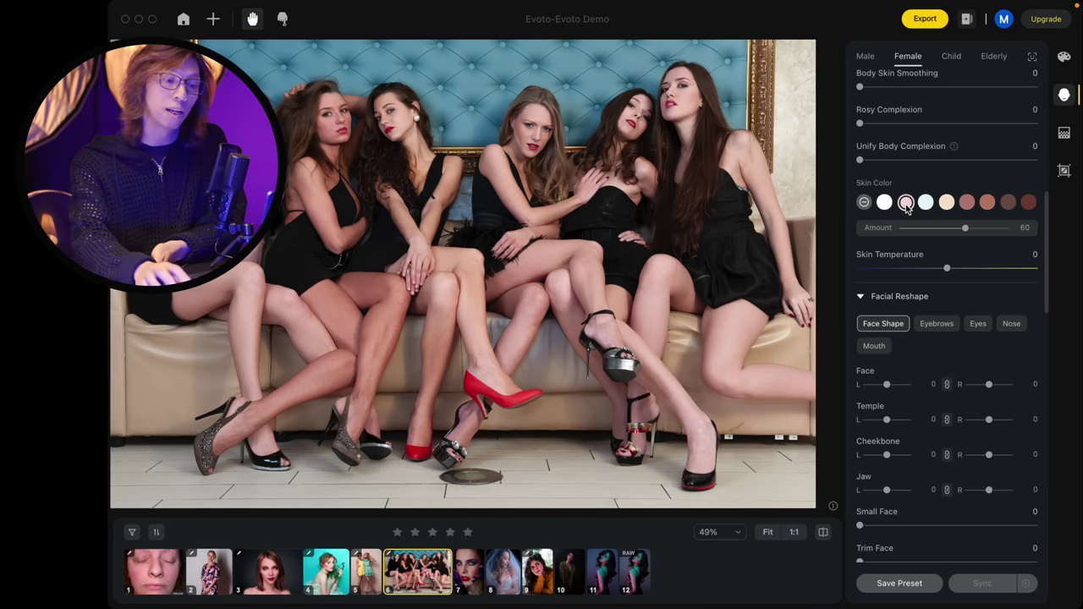
{"action": "mouse_move", "coordinate": [939, 269]}
{"action": "left_mouse_down"}
{"action": "mouse_move", "coordinate": [979, 269]}
{"action": "mouse_move", "coordinate": [899, 269]}
{"action": "mouse_move", "coordinate": [966, 269]}
{"action": "mouse_move", "coordinate": [949, 275]}
{"action": "left_mouse_up"}
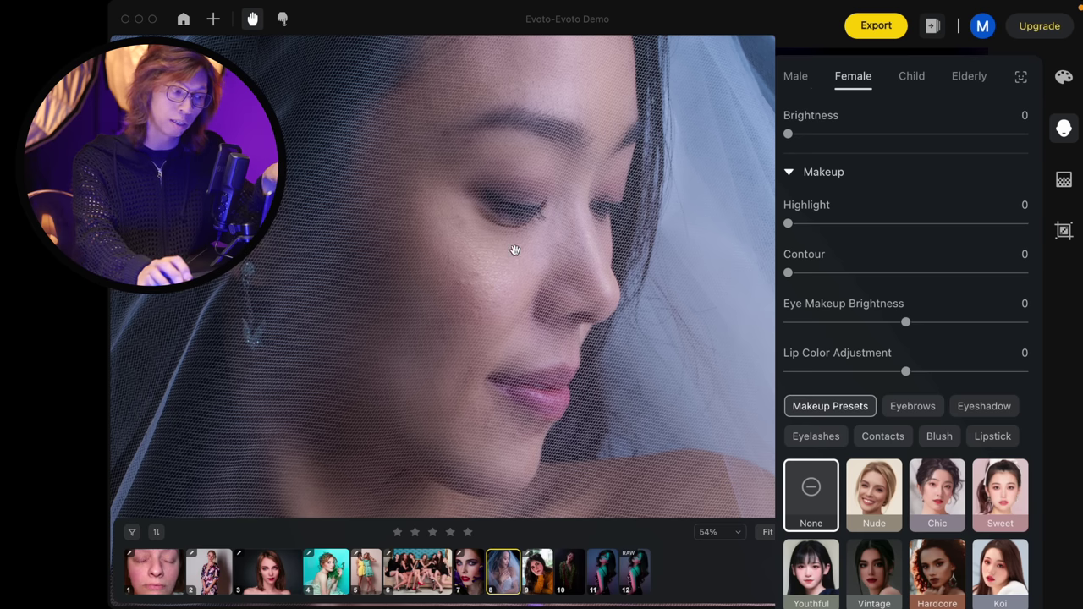
{"action": "scroll", "coordinate": [470, 288], "scroll_direction": "up", "scroll_amount": 2}
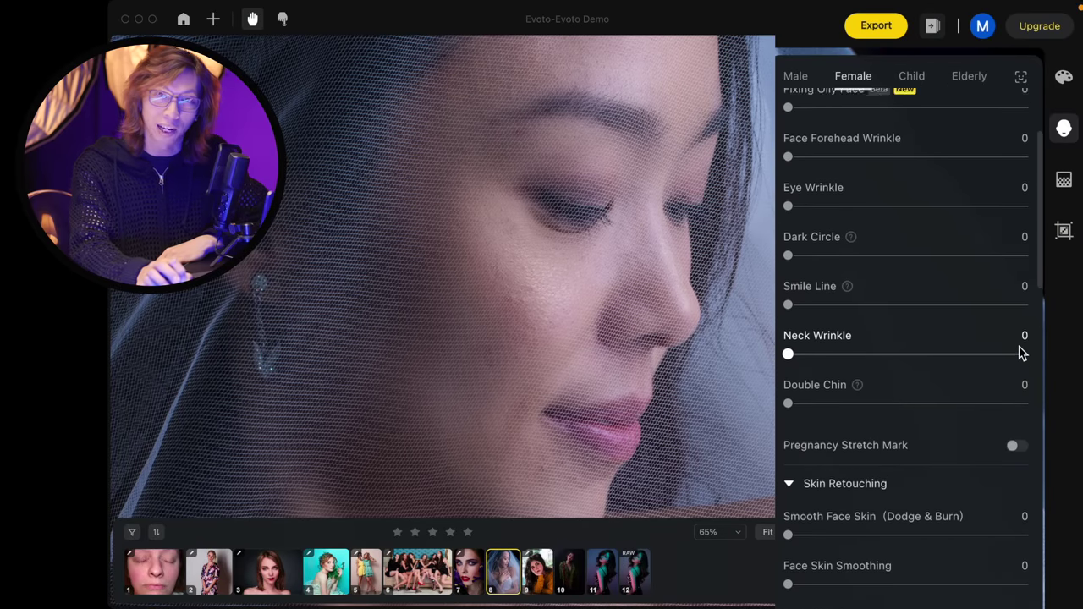
{"action": "scroll", "coordinate": [1020, 353], "scroll_direction": "up", "scroll_amount": 4}
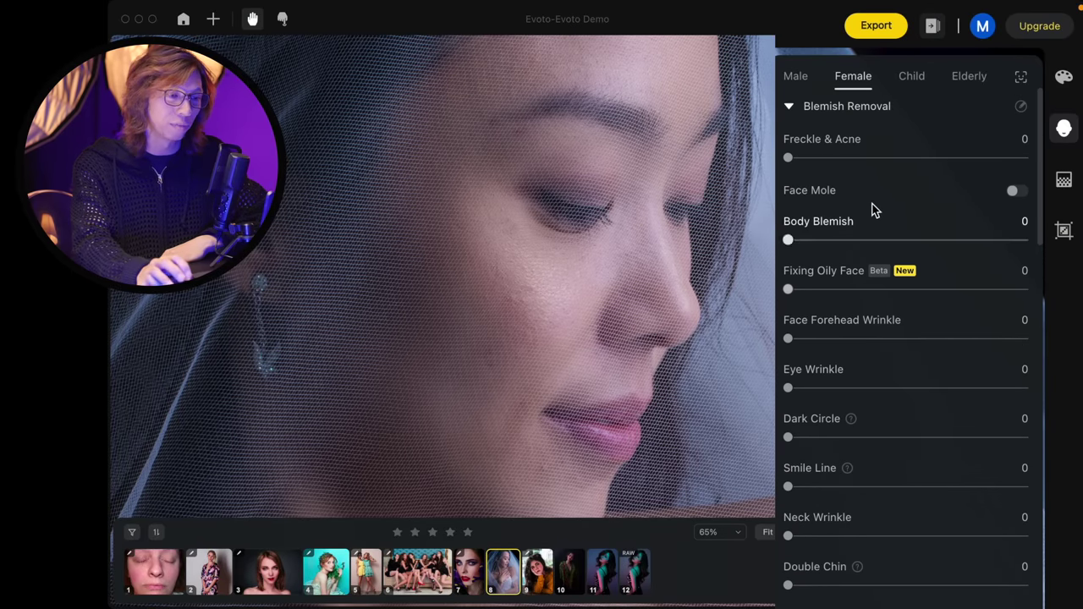
{"action": "left_click_drag", "start_coordinate": [787, 158], "coordinate": [1022, 158]}
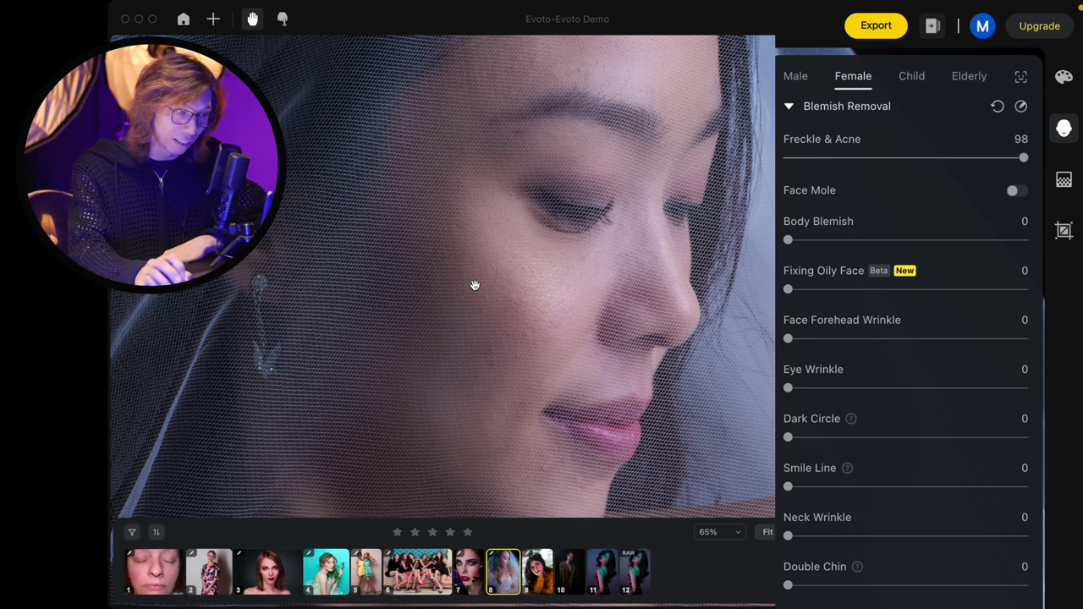
{"action": "scroll", "coordinate": [527, 271], "scroll_direction": "up", "scroll_amount": 1}
{"action": "scroll", "coordinate": [527, 271], "scroll_direction": "up", "scroll_amount": 3}
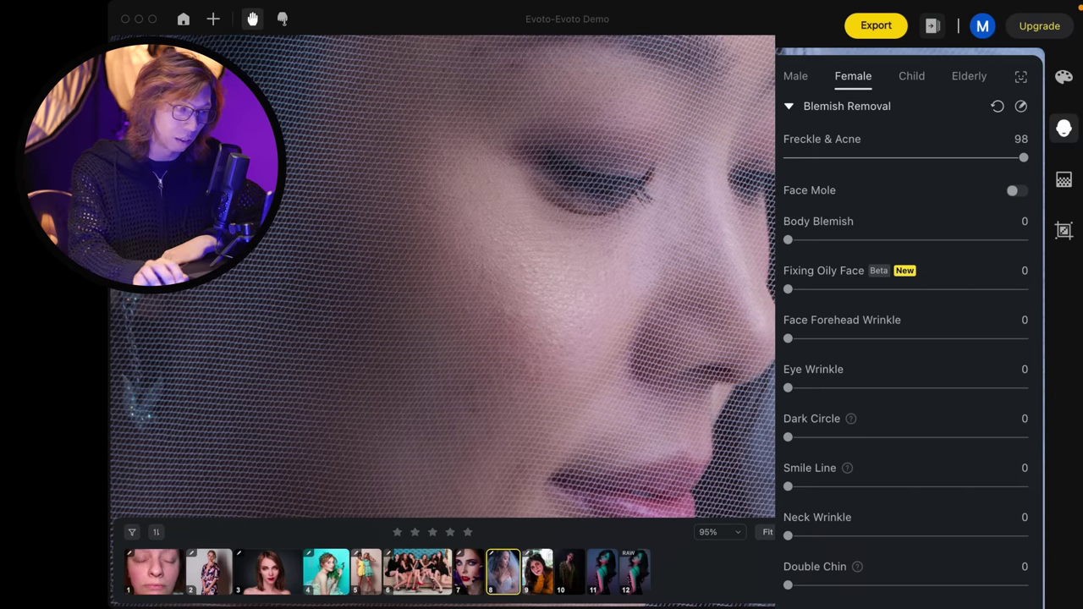
{"action": "scroll", "coordinate": [547, 352], "scroll_direction": "up", "scroll_amount": 2}
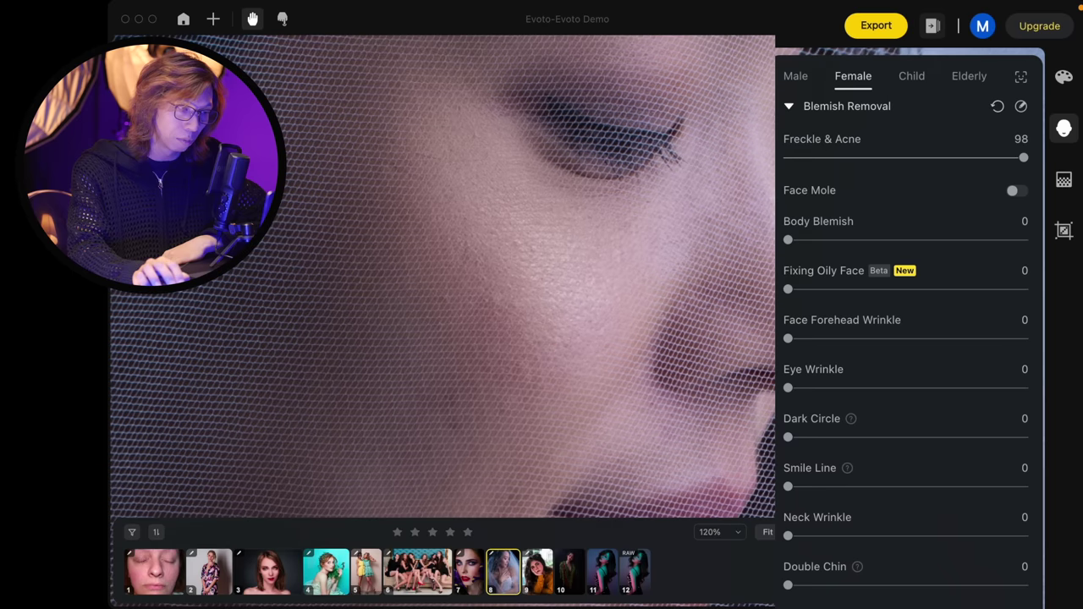
{"action": "scroll", "coordinate": [520, 268], "scroll_direction": "up", "scroll_amount": 4}
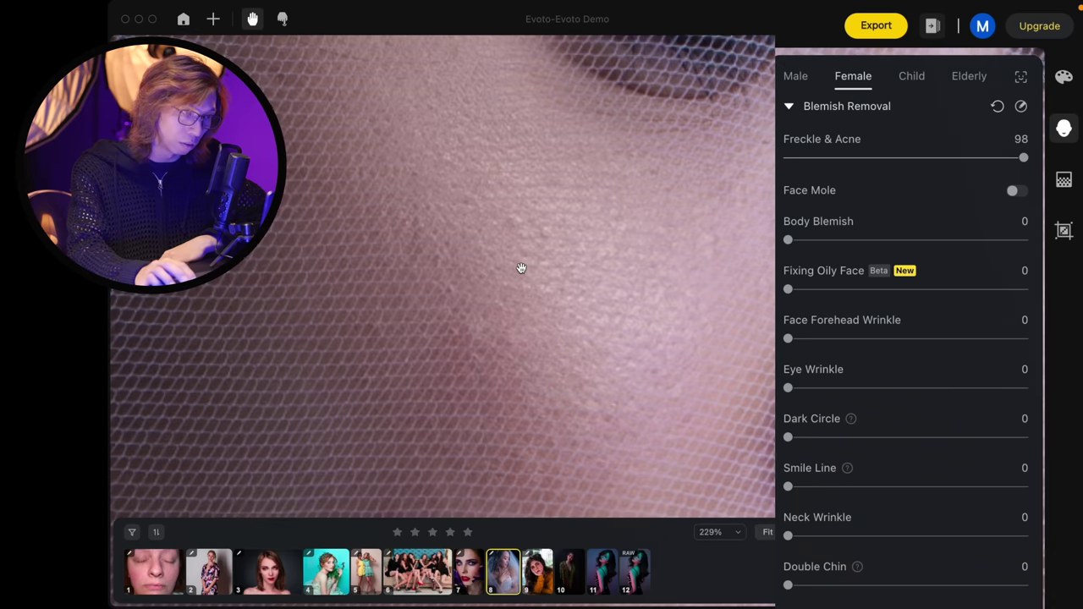
{"action": "scroll", "coordinate": [521, 268], "scroll_direction": "down", "scroll_amount": 3}
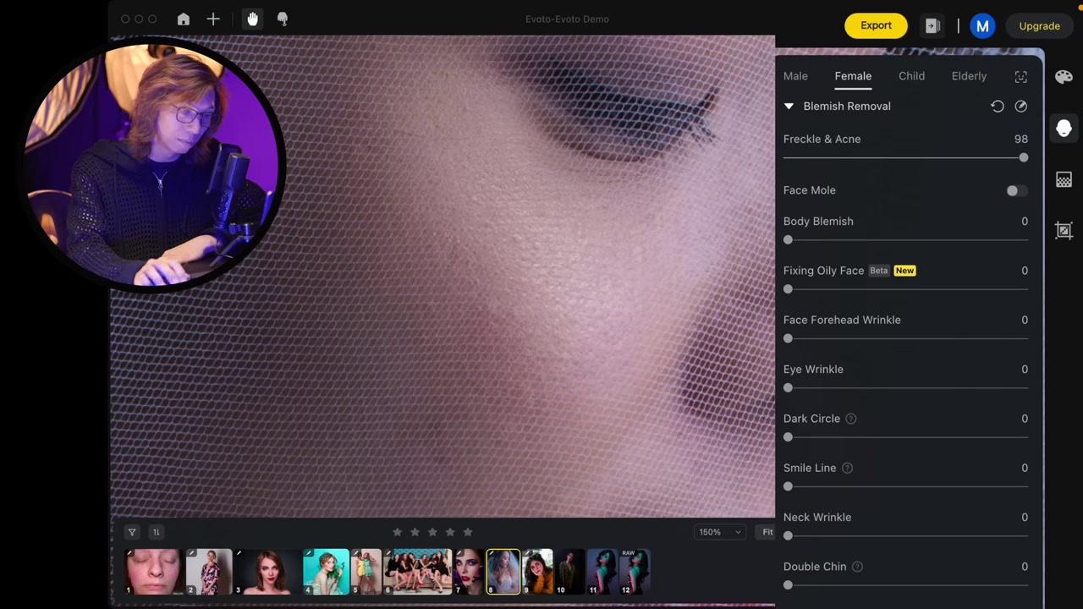
{"action": "left_click_drag", "start_coordinate": [610, 215], "coordinate": [587, 386]}
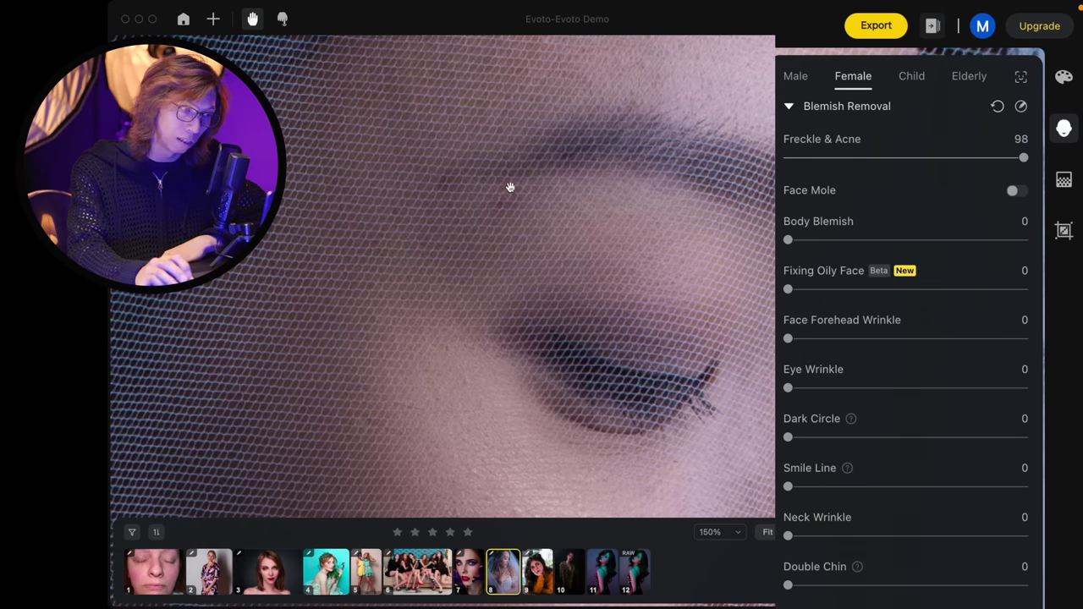
{"action": "scroll", "coordinate": [580, 178], "scroll_direction": "down", "scroll_amount": 3}
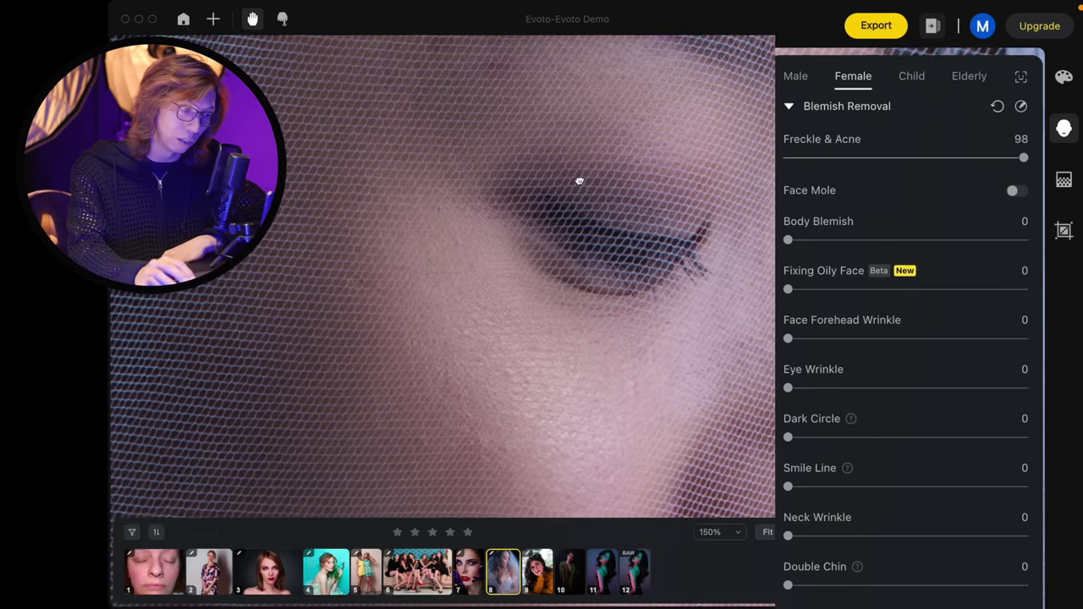
{"action": "scroll", "coordinate": [587, 175], "scroll_direction": "down", "scroll_amount": 2}
{"action": "scroll", "coordinate": [576, 176], "scroll_direction": "down", "scroll_amount": 1}
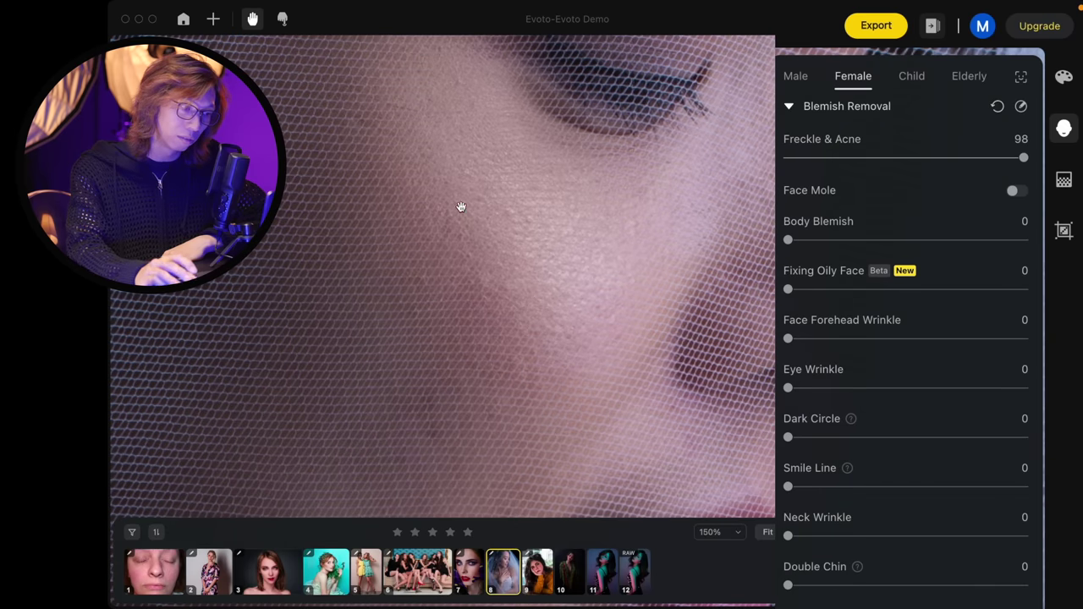
{"action": "scroll", "coordinate": [541, 368], "scroll_direction": "down", "scroll_amount": 3}
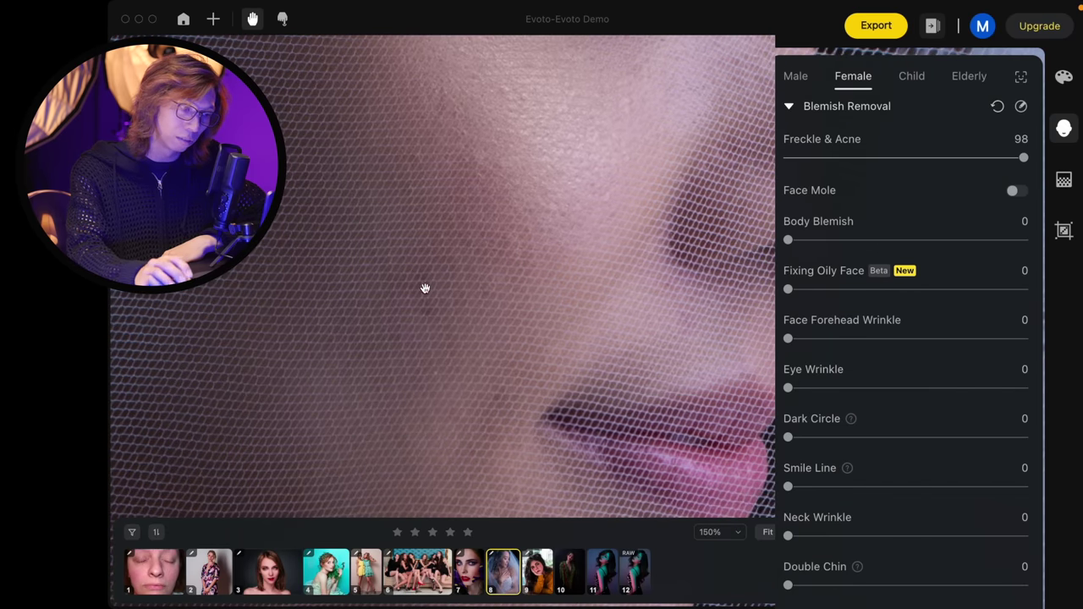
{"action": "scroll", "coordinate": [658, 217], "scroll_direction": "down", "scroll_amount": 2}
{"action": "scroll", "coordinate": [563, 327], "scroll_direction": "down", "scroll_amount": 1}
{"action": "scroll", "coordinate": [576, 298], "scroll_direction": "down", "scroll_amount": 1}
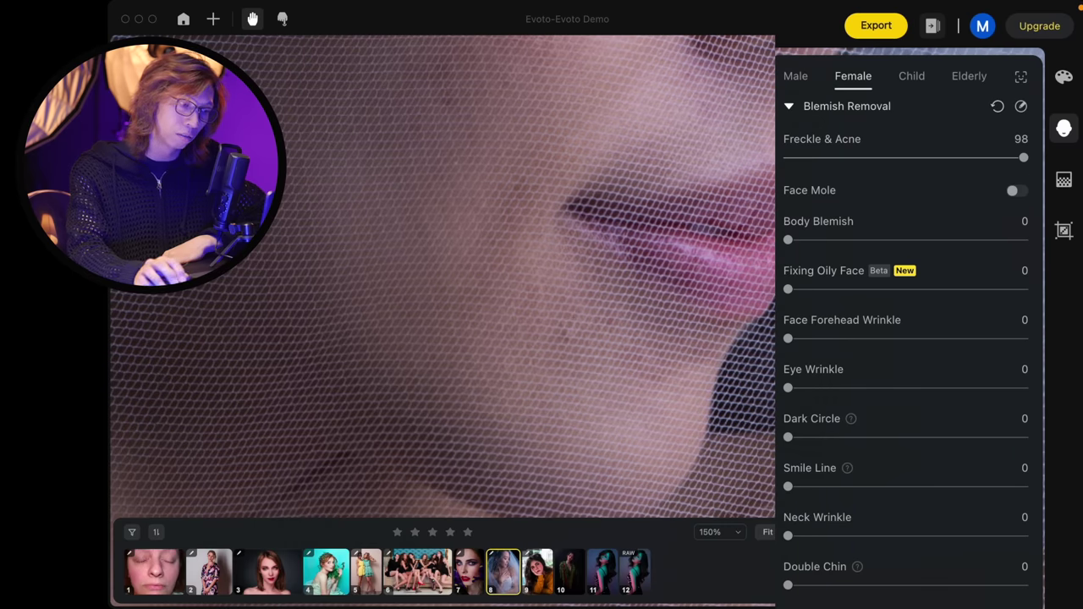
{"action": "scroll", "coordinate": [715, 334], "scroll_direction": "up", "scroll_amount": 5}
{"action": "scroll", "coordinate": [715, 334], "scroll_direction": "down", "scroll_amount": 3}
{"action": "scroll", "coordinate": [715, 335], "scroll_direction": "down", "scroll_amount": 3}
{"action": "scroll", "coordinate": [715, 334], "scroll_direction": "down", "scroll_amount": 2}
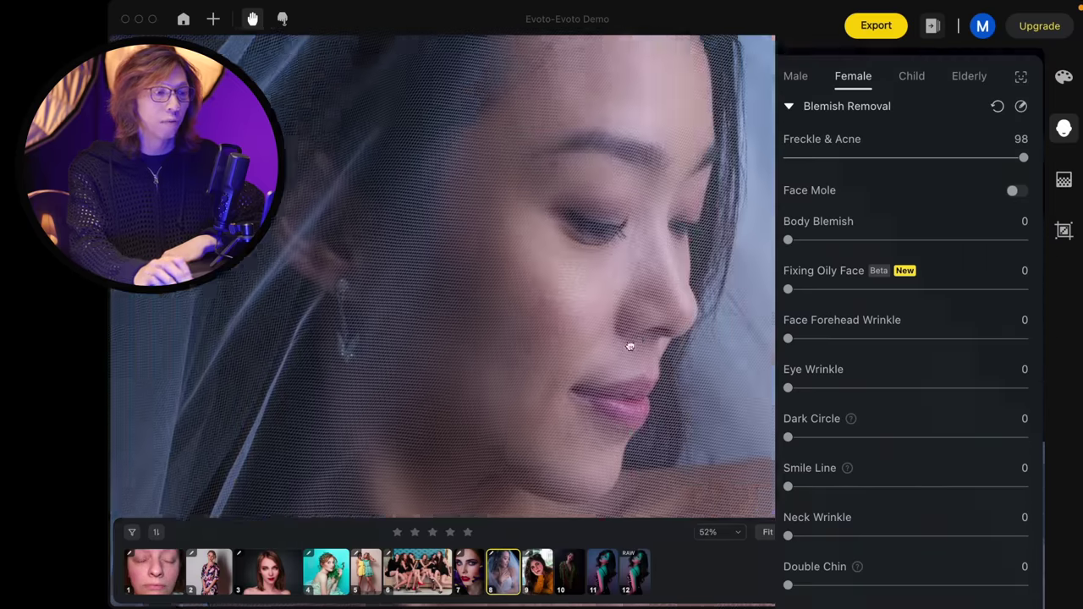
{"action": "scroll", "coordinate": [605, 338], "scroll_direction": "up", "scroll_amount": 2}
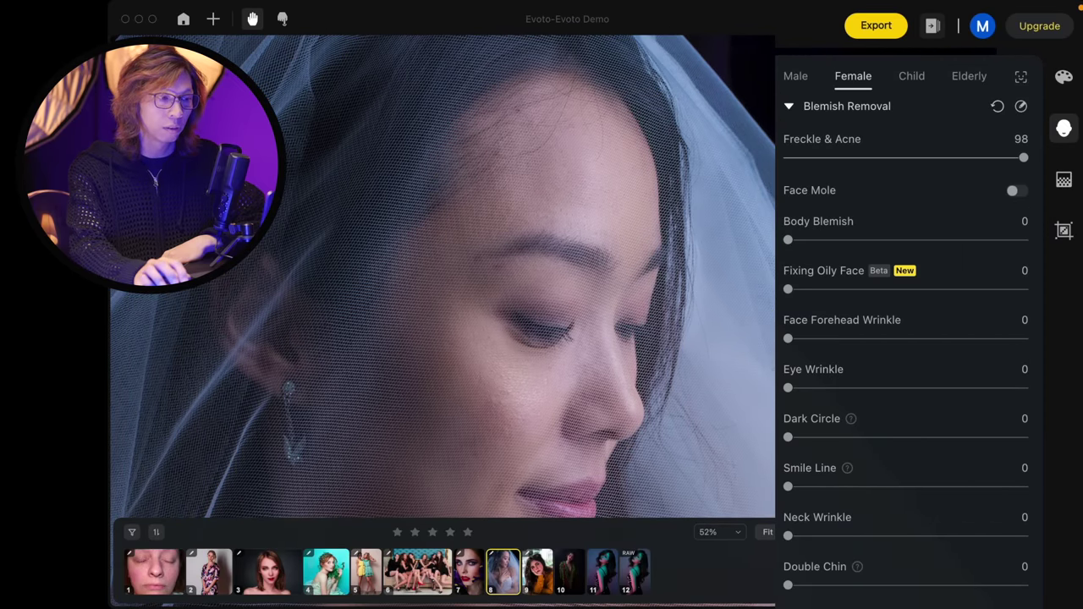
Set Dark Circle to 82, Eye Wrinkle to 72 and Smile Line to 67
{"action": "left_click_drag", "start_coordinate": [713, 367], "coordinate": [714, 278]}
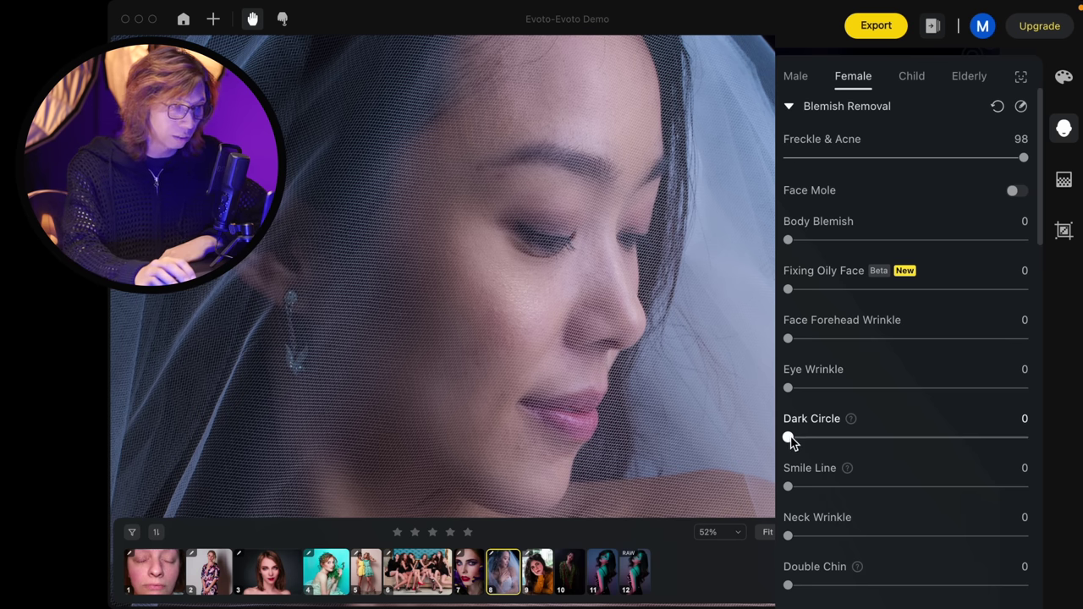
{"action": "left_click_drag", "start_coordinate": [787, 437], "coordinate": [982, 438]}
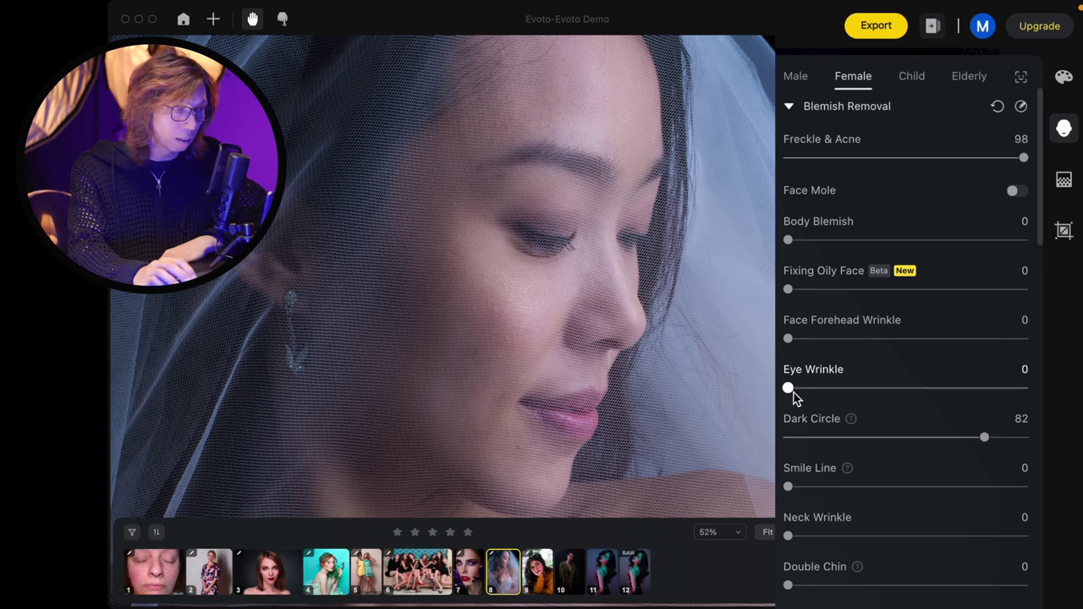
{"action": "left_click_drag", "start_coordinate": [790, 389], "coordinate": [935, 393]}
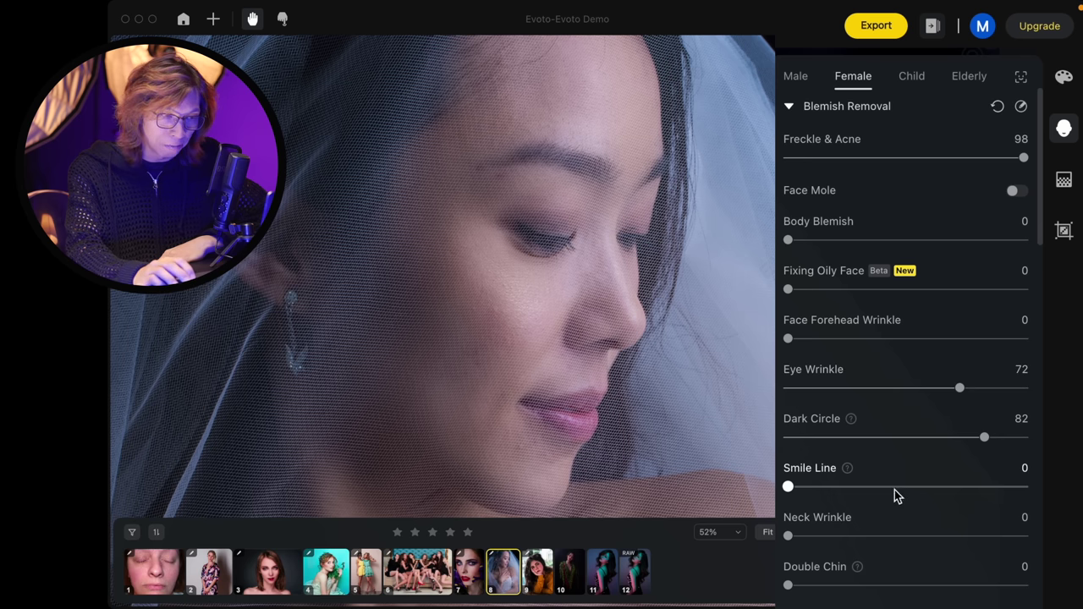
{"action": "mouse_move", "coordinate": [788, 486]}
{"action": "left_mouse_down"}
{"action": "mouse_move", "coordinate": [976, 498]}
{"action": "mouse_move", "coordinate": [945, 498]}
{"action": "left_mouse_up"}
Set Smooth Face Skin (Dodge & Burn) to 88
{"action": "scroll", "coordinate": [946, 541], "scroll_direction": "down", "scroll_amount": 2}
{"action": "scroll", "coordinate": [948, 538], "scroll_direction": "down", "scroll_amount": 3}
{"action": "scroll", "coordinate": [947, 536], "scroll_direction": "down", "scroll_amount": 1}
{"action": "left_click_drag", "start_coordinate": [788, 458], "coordinate": [999, 458]}
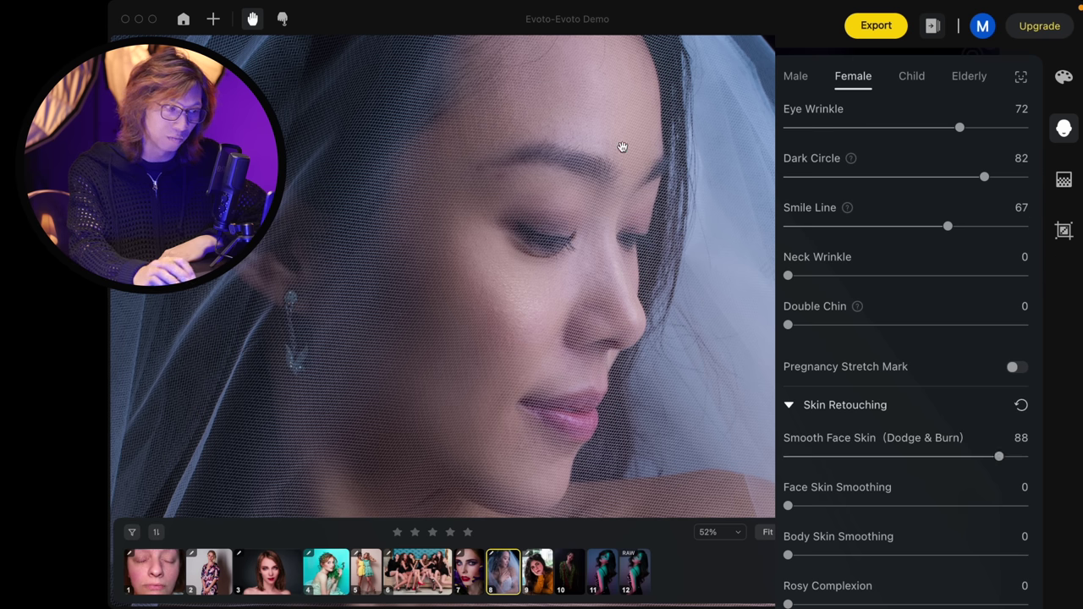
{"action": "left_click_drag", "start_coordinate": [621, 145], "coordinate": [609, 140]}
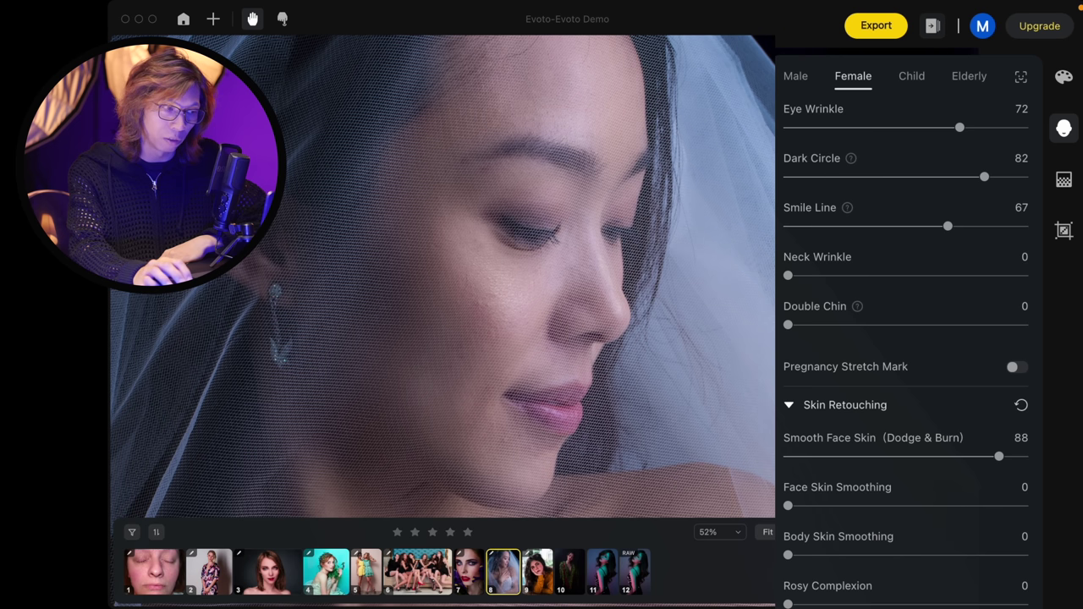
{"action": "scroll", "coordinate": [483, 343], "scroll_direction": "up", "scroll_amount": 3}
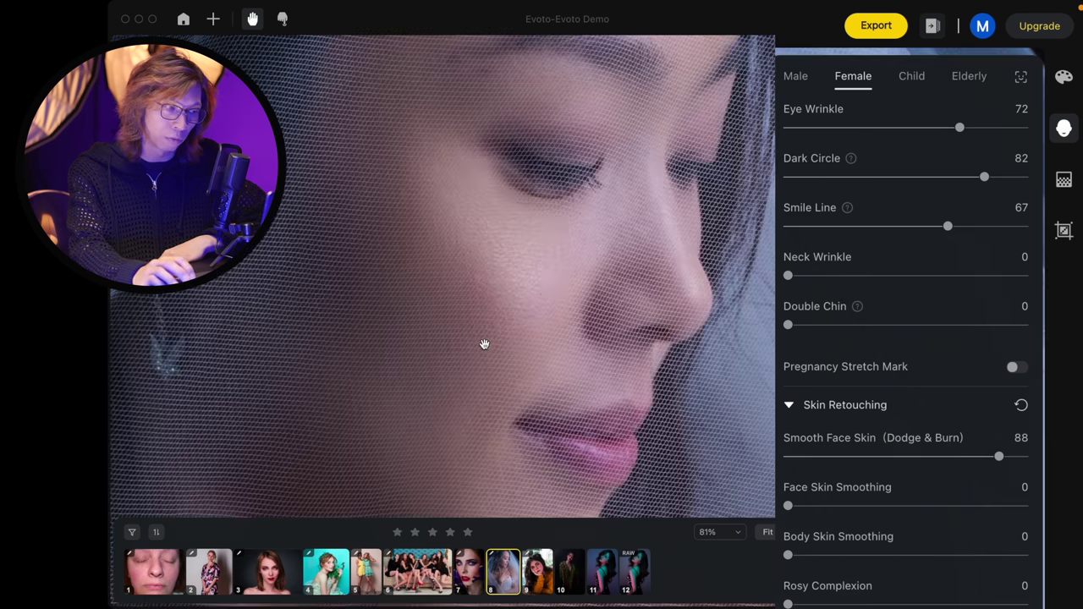
{"action": "left_click_drag", "start_coordinate": [483, 344], "coordinate": [537, 336]}
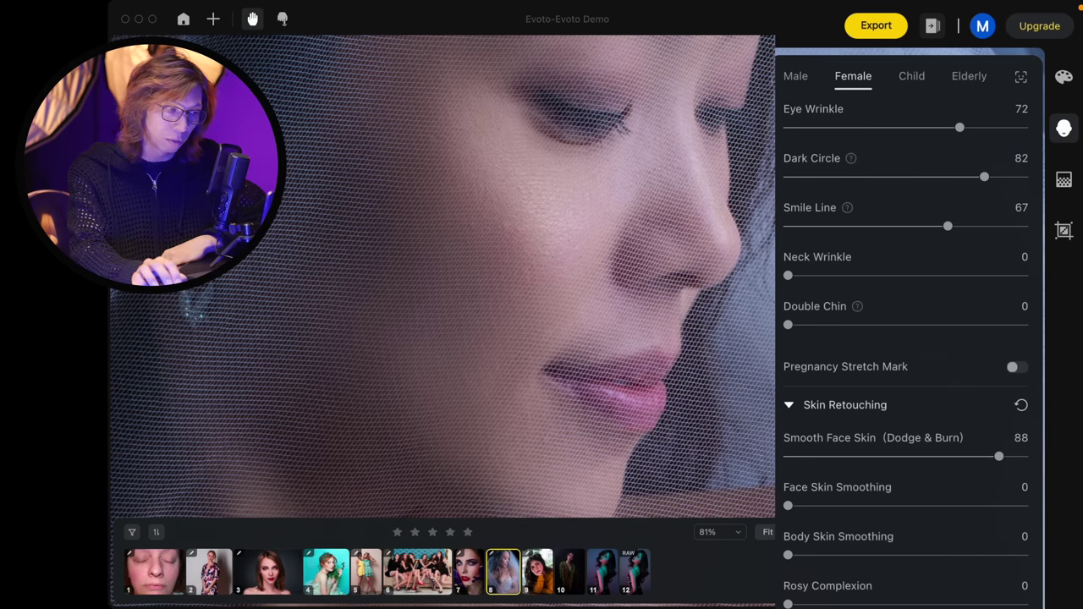
{"action": "scroll", "coordinate": [522, 394], "scroll_direction": "up", "scroll_amount": 2}
{"action": "scroll", "coordinate": [522, 394], "scroll_direction": "up", "scroll_amount": 1}
{"action": "scroll", "coordinate": [536, 369], "scroll_direction": "up", "scroll_amount": 2}
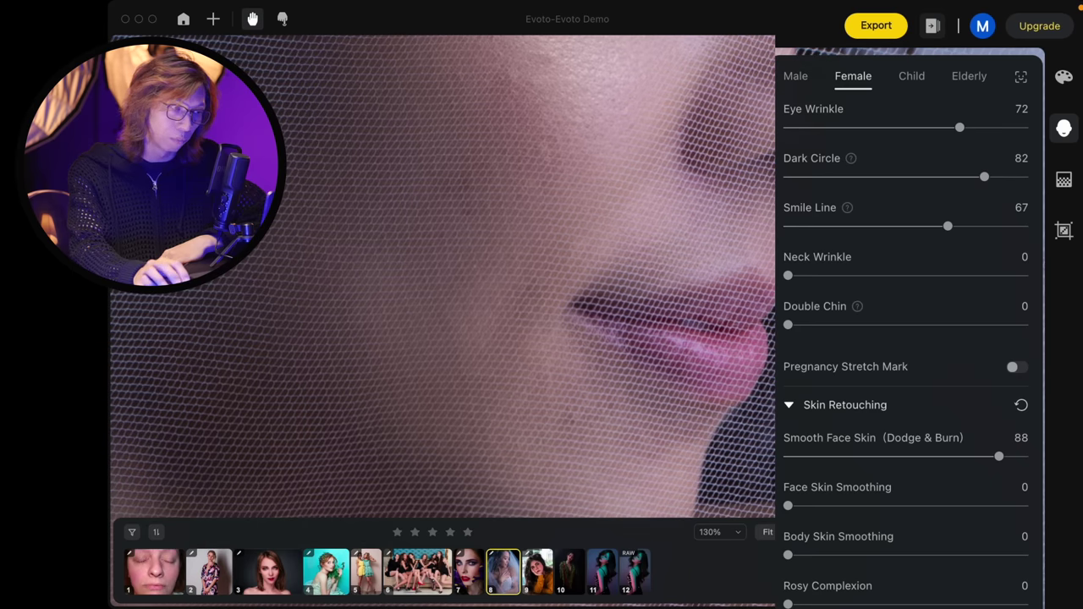
{"action": "left_click_drag", "start_coordinate": [617, 242], "coordinate": [609, 266]}
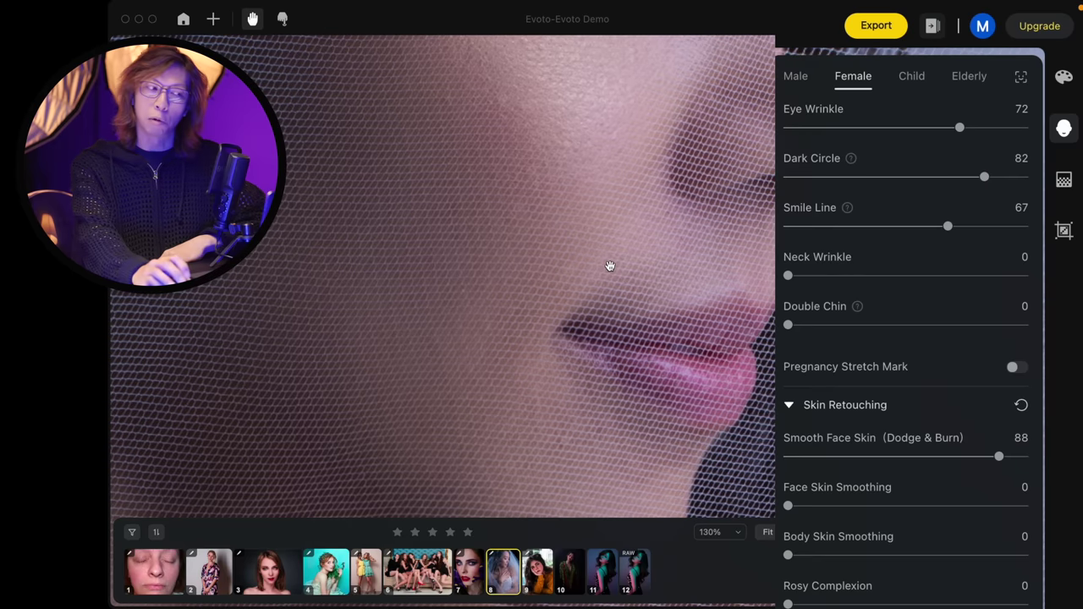
{"action": "left_click_drag", "start_coordinate": [604, 218], "coordinate": [609, 259]}
{"action": "mouse_move", "coordinate": [592, 162]}
{"action": "left_mouse_down"}
{"action": "mouse_move", "coordinate": [593, 325]}
{"action": "mouse_move", "coordinate": [592, 212]}
{"action": "left_mouse_up"}
{"action": "mouse_move", "coordinate": [632, 51]}
{"action": "left_mouse_down"}
{"action": "mouse_move", "coordinate": [631, 164]}
{"action": "mouse_move", "coordinate": [617, 194]}
{"action": "left_mouse_up"}
{"action": "left_click_drag", "start_coordinate": [457, 183], "coordinate": [451, 217]}
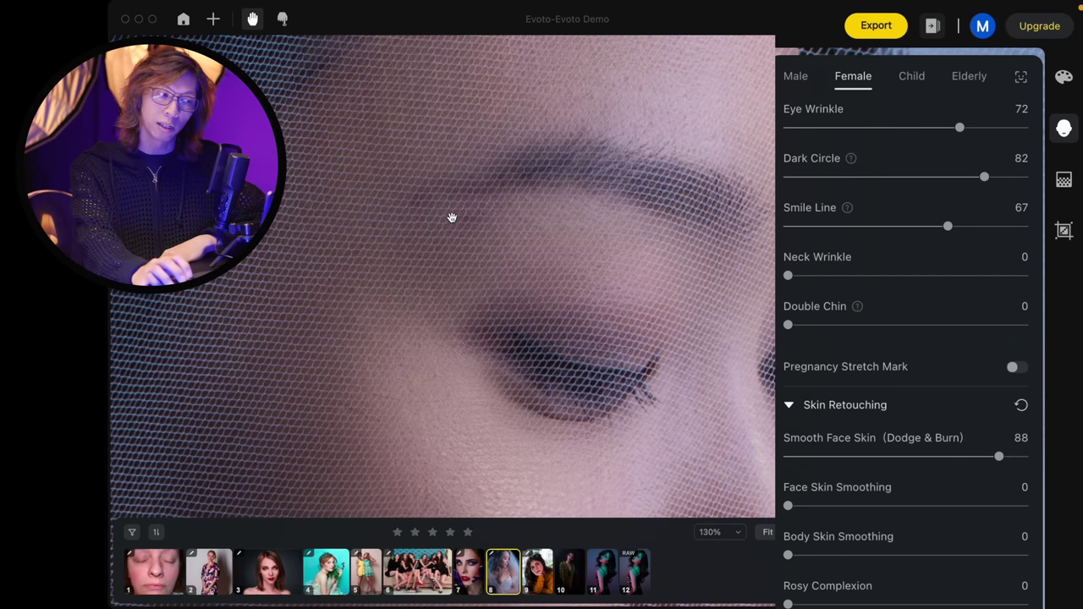
{"action": "left_click_drag", "start_coordinate": [691, 152], "coordinate": [635, 287]}
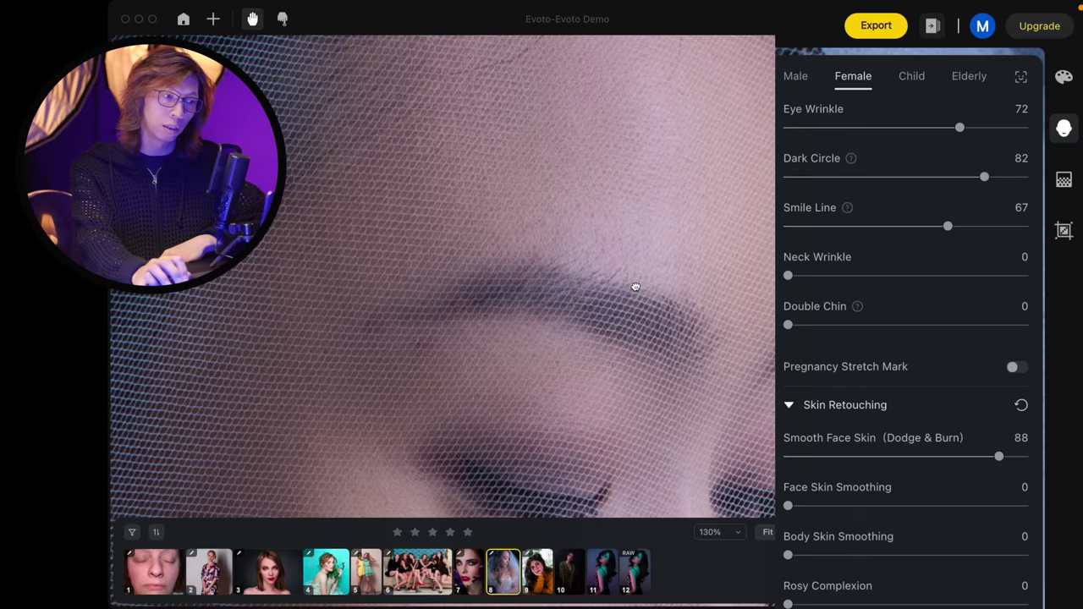
{"action": "left_click_drag", "start_coordinate": [645, 215], "coordinate": [646, 299]}
{"action": "left_click_drag", "start_coordinate": [558, 508], "coordinate": [553, 329]}
{"action": "left_click_drag", "start_coordinate": [598, 499], "coordinate": [597, 273]}
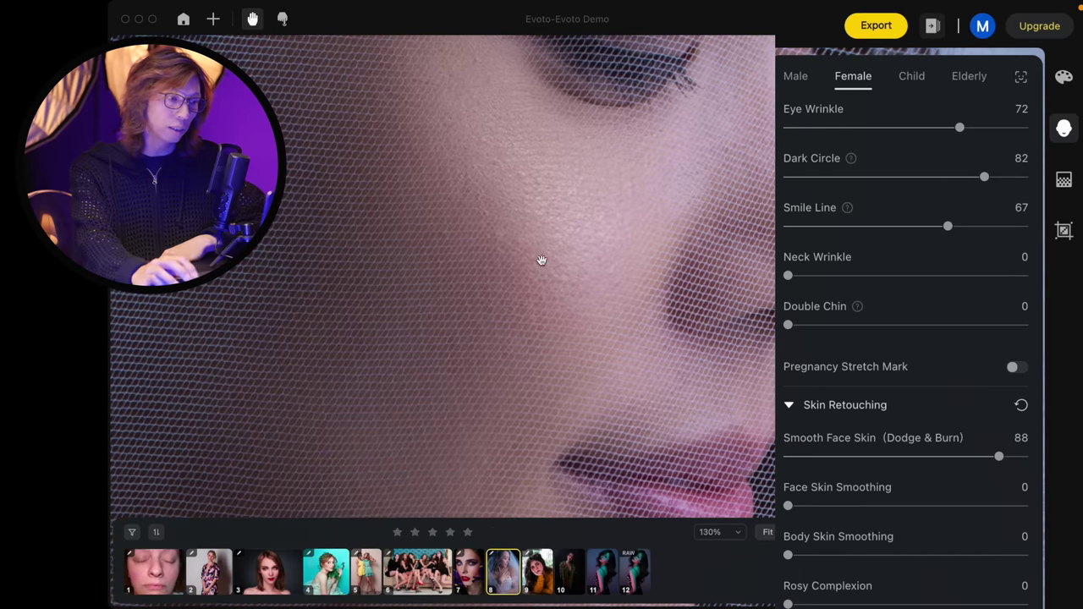
{"action": "scroll", "coordinate": [505, 252], "scroll_direction": "down", "scroll_amount": 2}
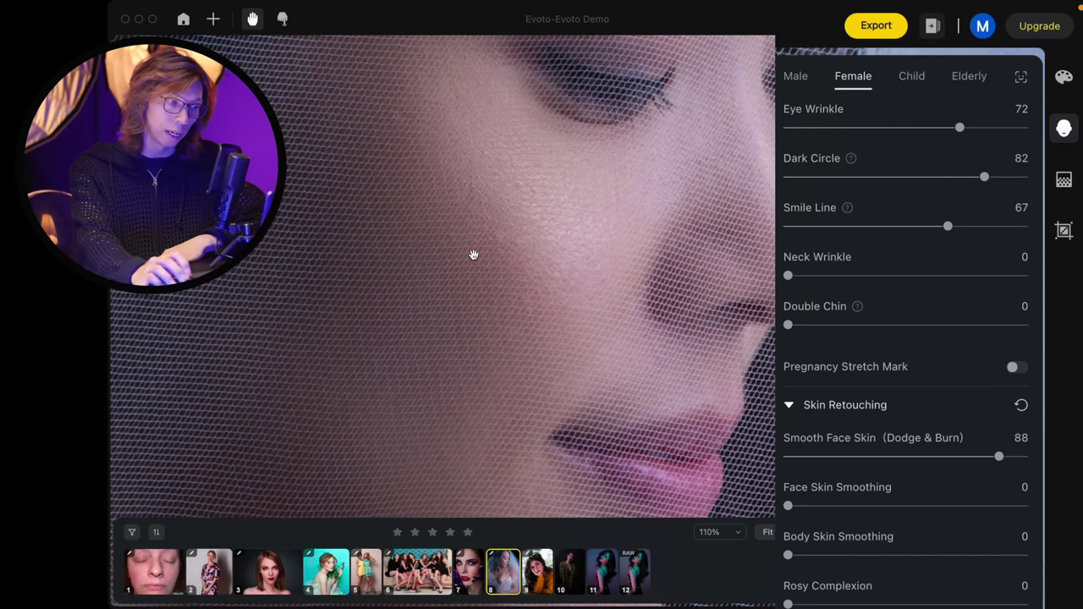
{"action": "scroll", "coordinate": [603, 310], "scroll_direction": "down", "scroll_amount": 2}
{"action": "left_click_drag", "start_coordinate": [602, 310], "coordinate": [607, 215]}
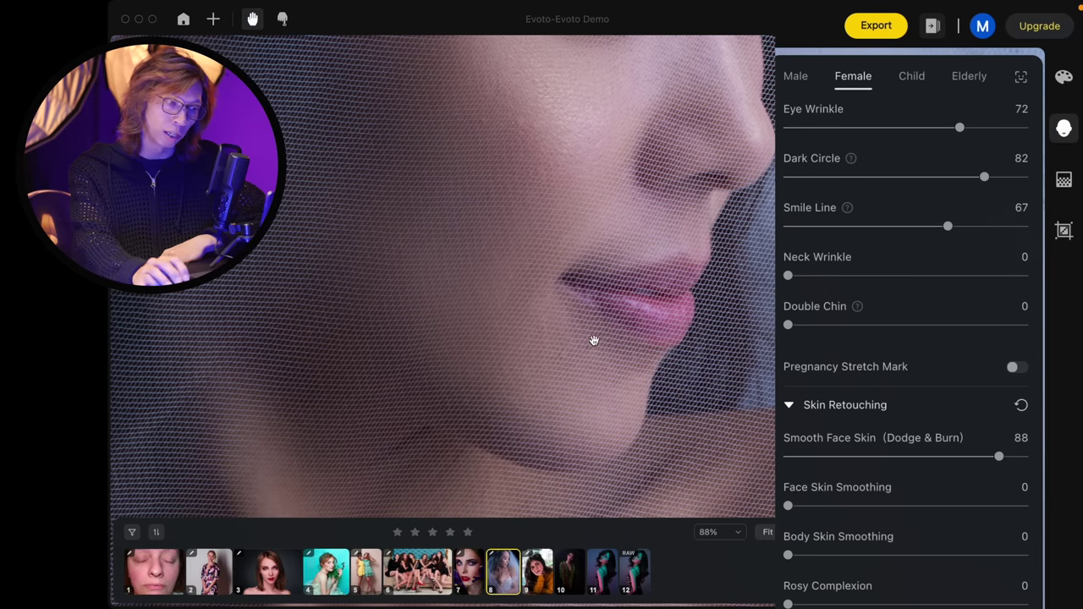
{"action": "scroll", "coordinate": [551, 366], "scroll_direction": "down", "scroll_amount": 2}
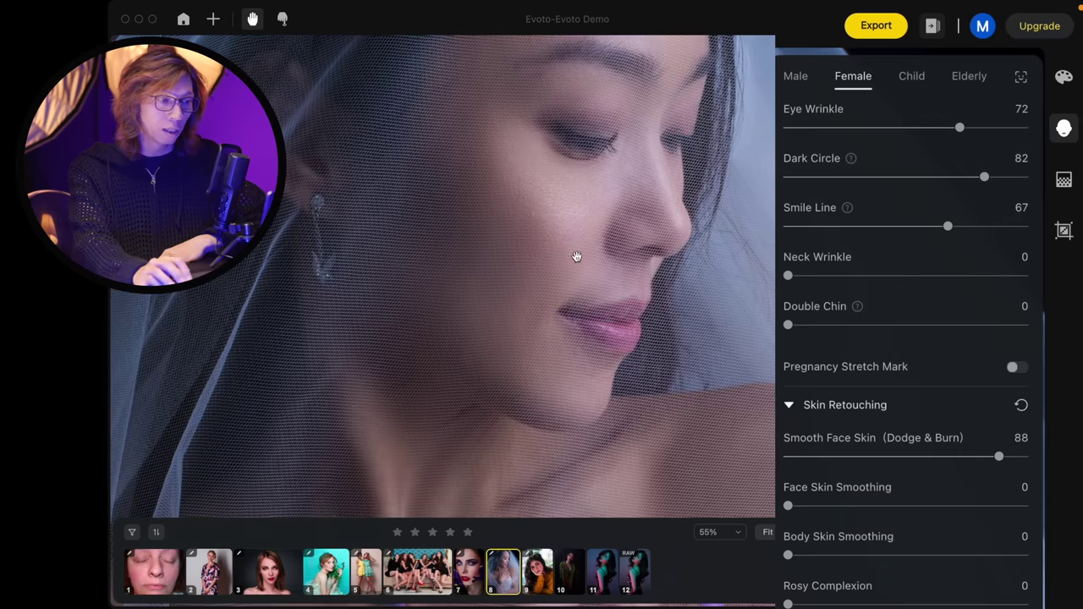
{"action": "left_click_drag", "start_coordinate": [576, 256], "coordinate": [592, 334]}
{"action": "scroll", "coordinate": [631, 317], "scroll_direction": "down", "scroll_amount": 1}
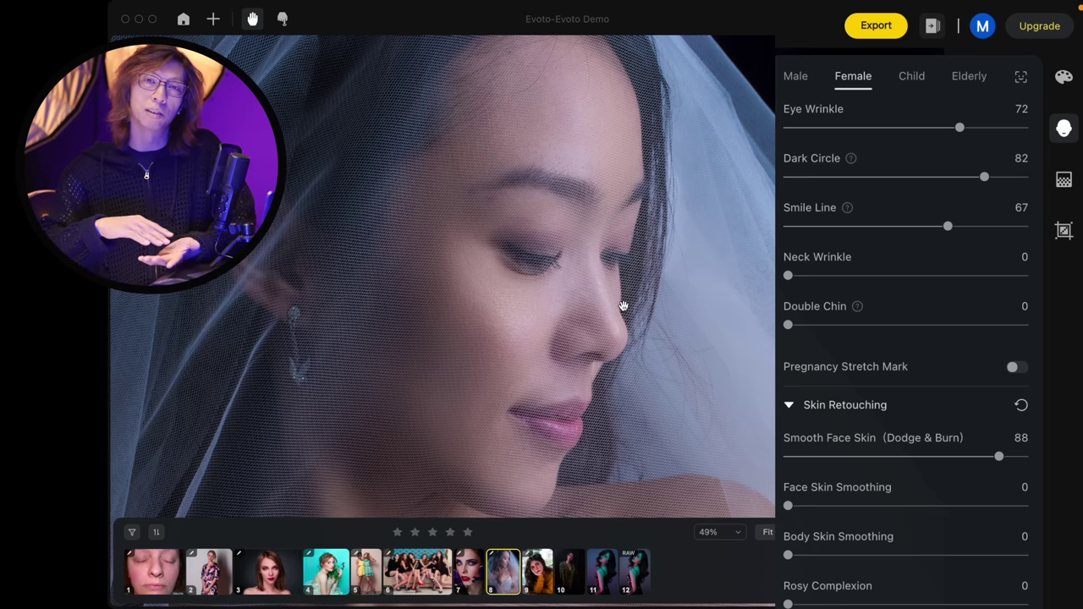
Lower Smooth Face Skin (Dodge & Burn) from 88 to 55
{"action": "left_click_drag", "start_coordinate": [998, 456], "coordinate": [917, 456]}
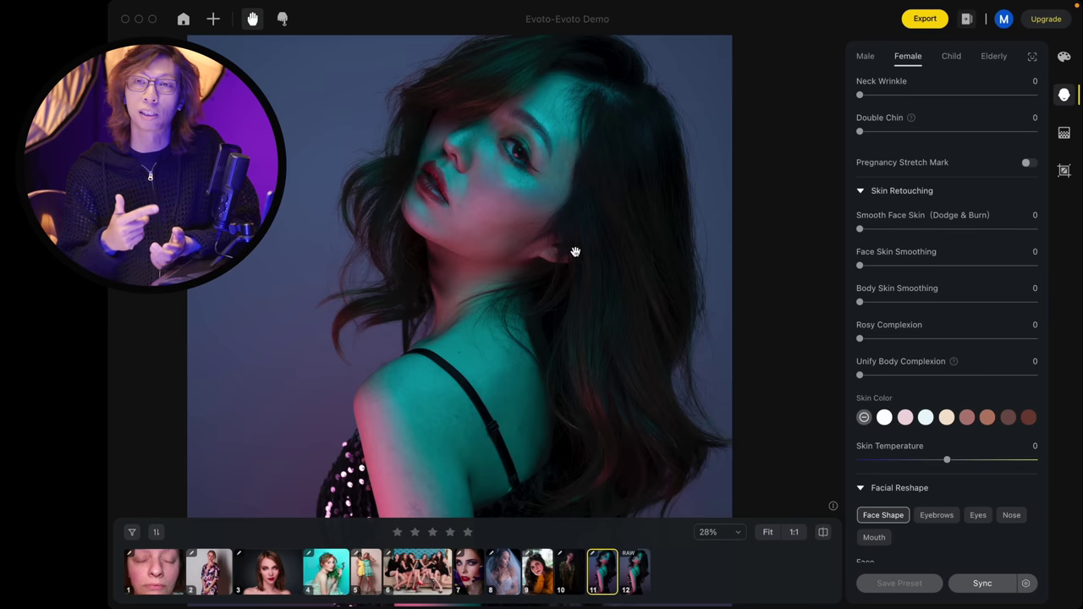
Enable Freckle & Acne removal under Blemish Removal and raise it to 89
{"action": "scroll", "coordinate": [575, 251], "scroll_direction": "down", "scroll_amount": 2}
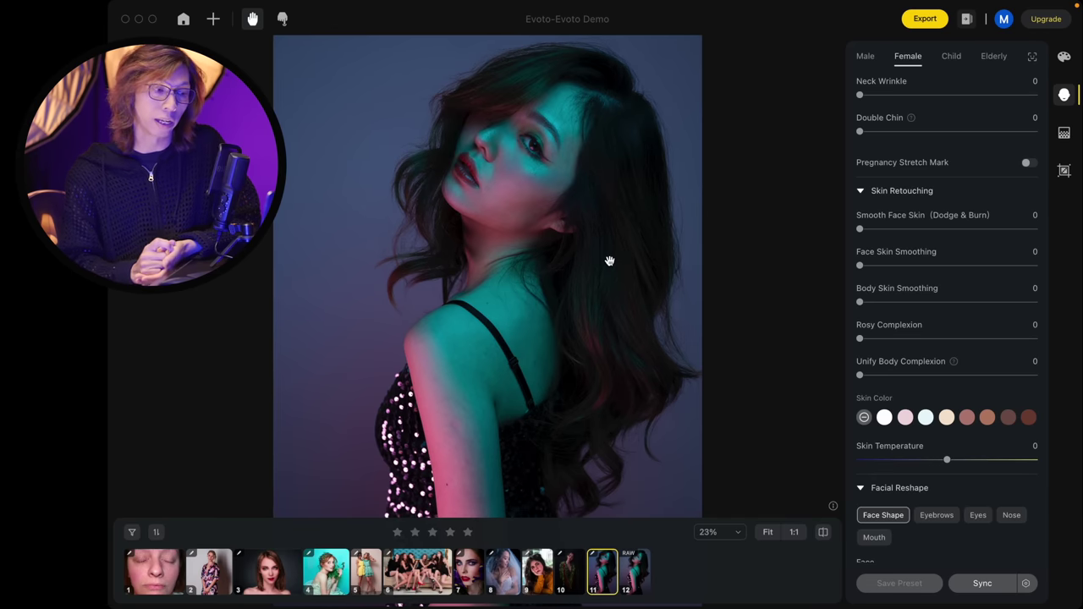
{"action": "scroll", "coordinate": [523, 154], "scroll_direction": "up", "scroll_amount": 2}
{"action": "scroll", "coordinate": [515, 155], "scroll_direction": "up", "scroll_amount": 2}
{"action": "scroll", "coordinate": [581, 195], "scroll_direction": "up", "scroll_amount": 1}
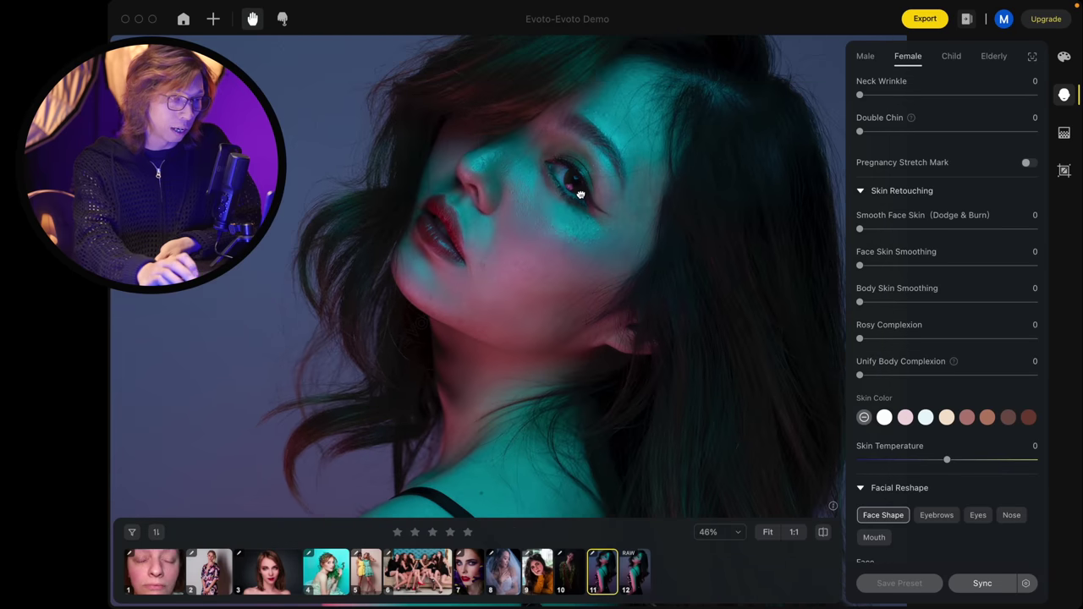
{"action": "scroll", "coordinate": [581, 194], "scroll_direction": "up", "scroll_amount": 2}
{"action": "scroll", "coordinate": [622, 212], "scroll_direction": "up", "scroll_amount": 2}
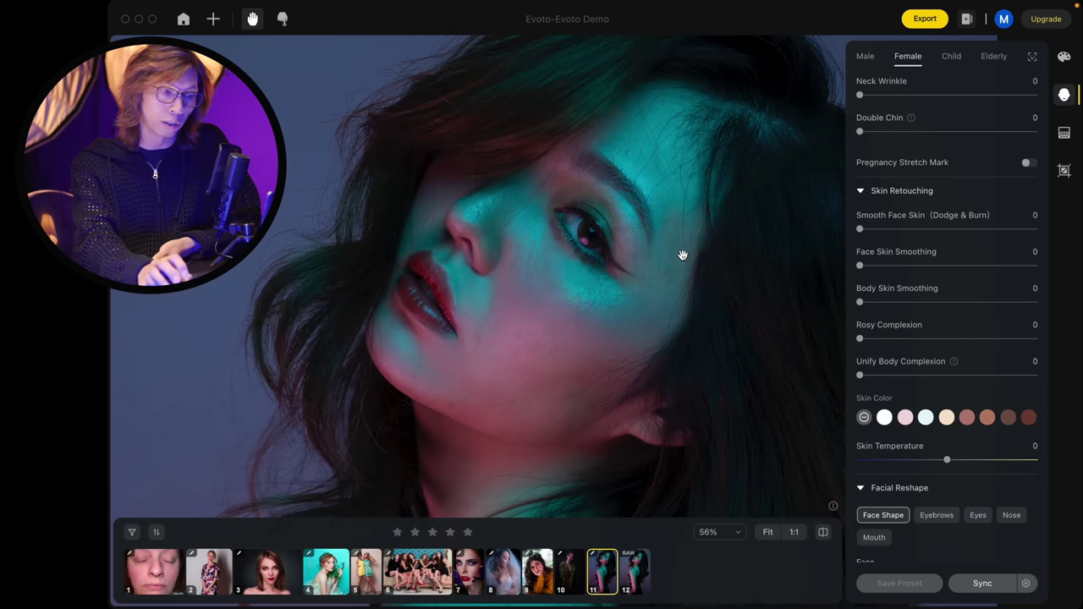
{"action": "scroll", "coordinate": [1023, 234], "scroll_direction": "up", "scroll_amount": 5}
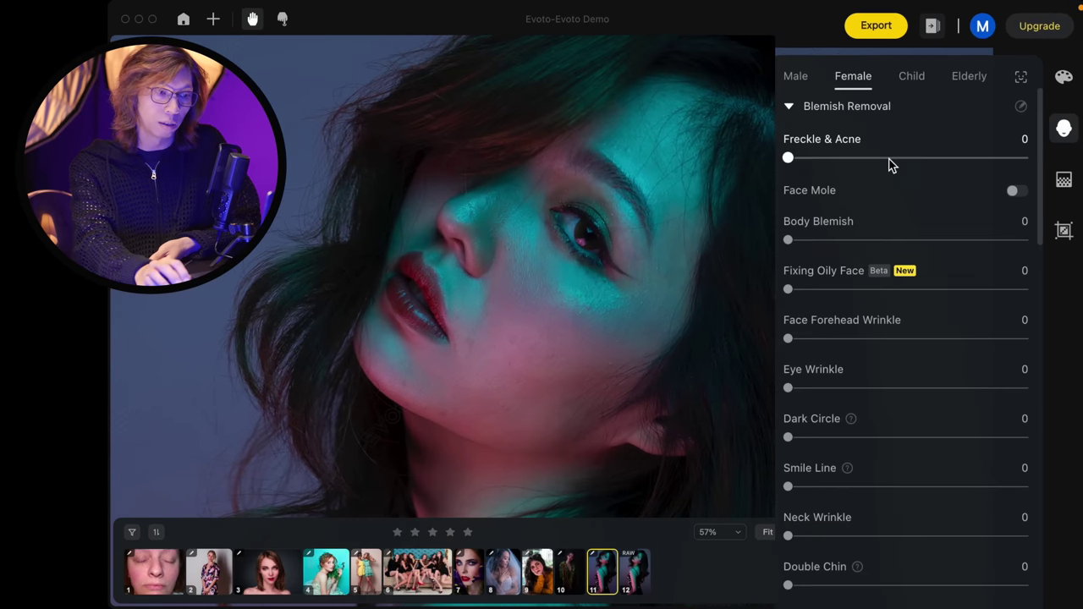
{"action": "left_click", "coordinate": [955, 160]}
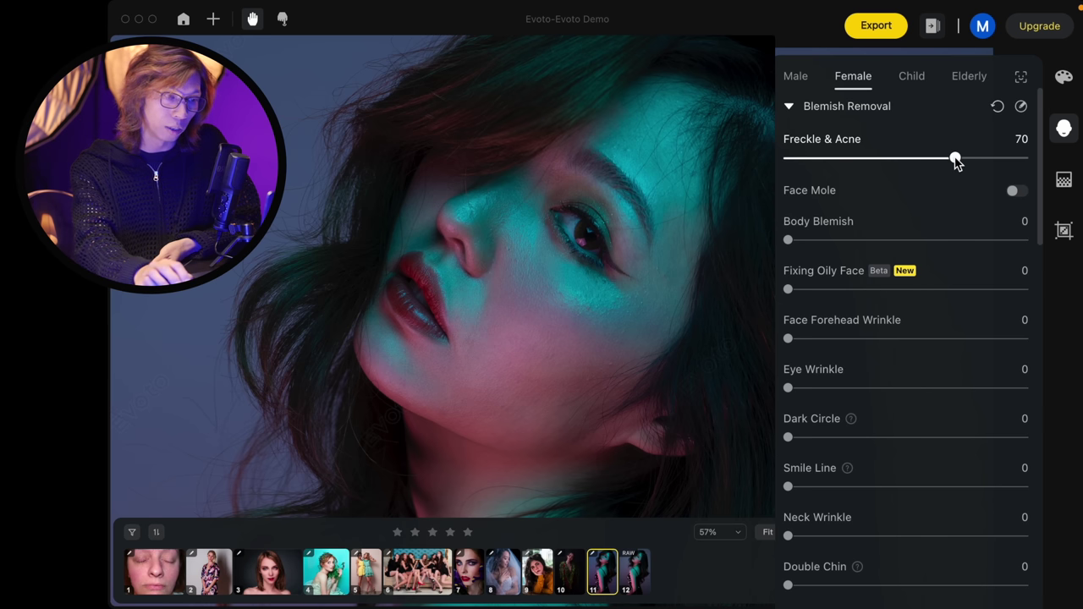
{"action": "left_click_drag", "start_coordinate": [956, 160], "coordinate": [996, 161]}
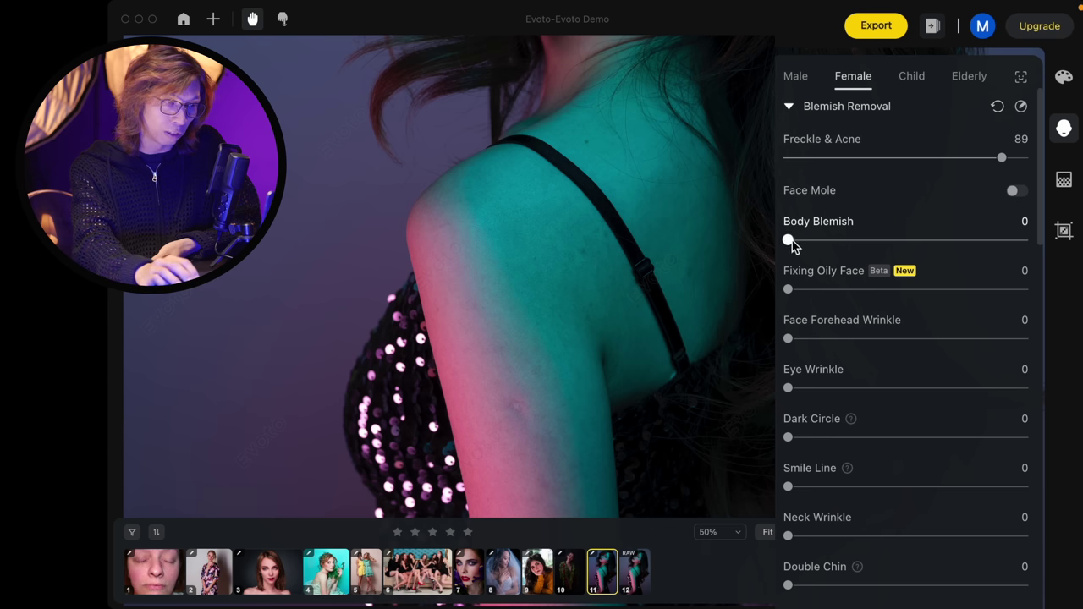
Set Body Blemish removal to 78 on the teal-lit portrait
{"action": "left_click_drag", "start_coordinate": [792, 241], "coordinate": [974, 240]}
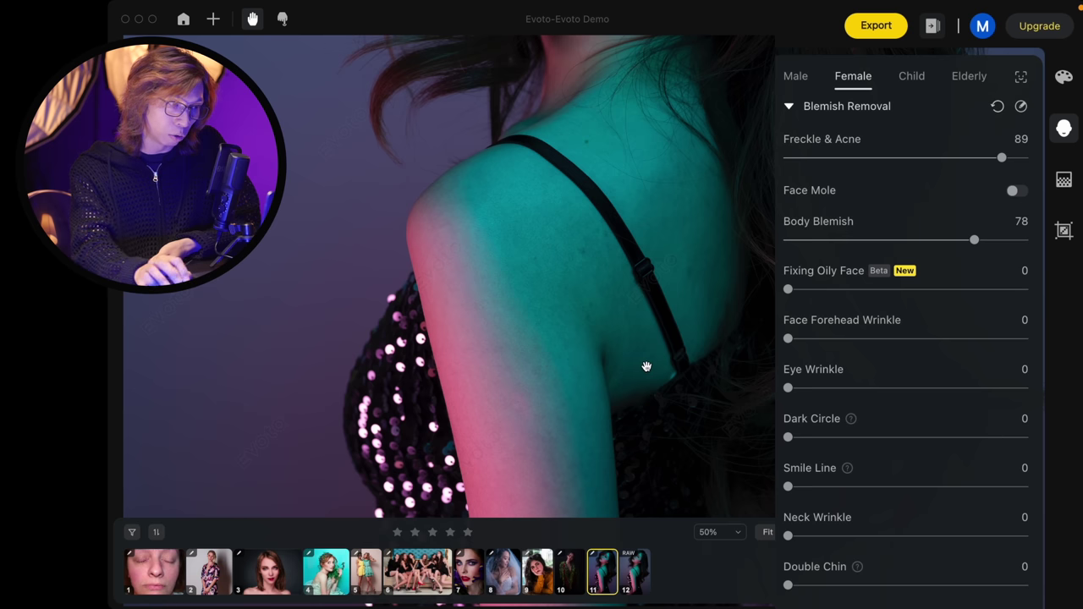
{"action": "scroll", "coordinate": [646, 366], "scroll_direction": "down", "scroll_amount": 5}
{"action": "scroll", "coordinate": [652, 398], "scroll_direction": "down", "scroll_amount": 3}
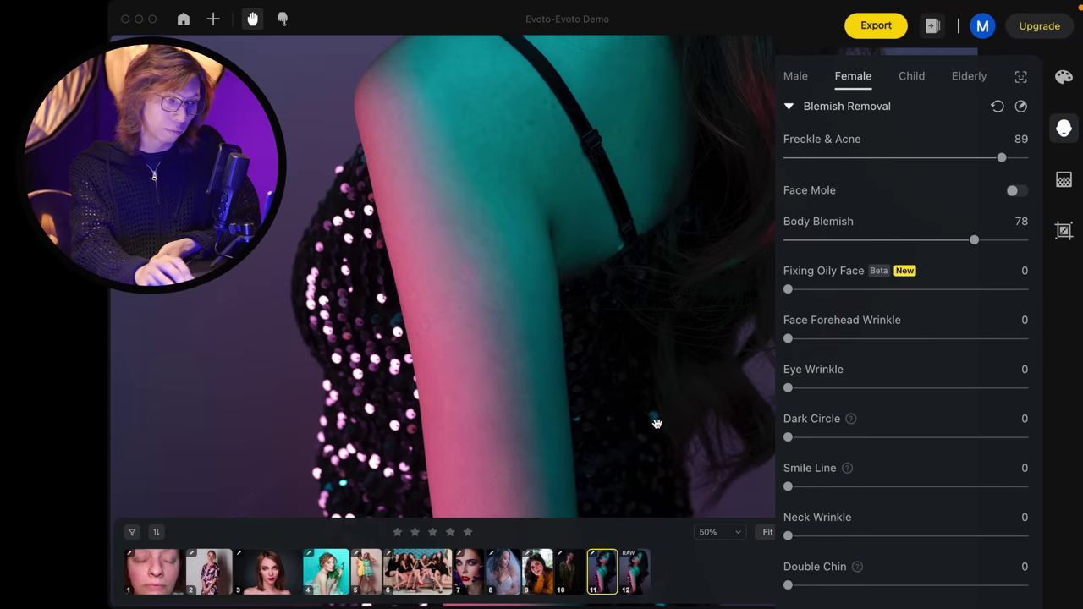
{"action": "scroll", "coordinate": [656, 420], "scroll_direction": "up", "scroll_amount": 5}
{"action": "scroll", "coordinate": [646, 232], "scroll_direction": "up", "scroll_amount": 3}
{"action": "scroll", "coordinate": [665, 203], "scroll_direction": "up", "scroll_amount": 5}
{"action": "scroll", "coordinate": [609, 306], "scroll_direction": "up", "scroll_amount": 2}
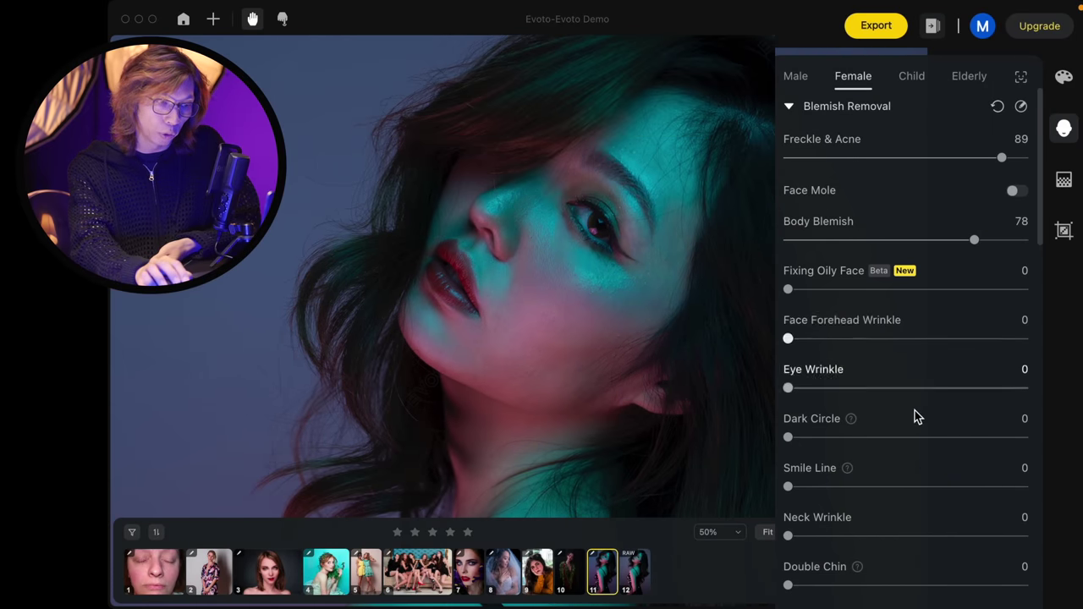
Set Dark Circle to 75 and Smile Line to 78
{"action": "scroll", "coordinate": [921, 436], "scroll_direction": "down", "scroll_amount": 1}
{"action": "scroll", "coordinate": [919, 437], "scroll_direction": "down", "scroll_amount": 2}
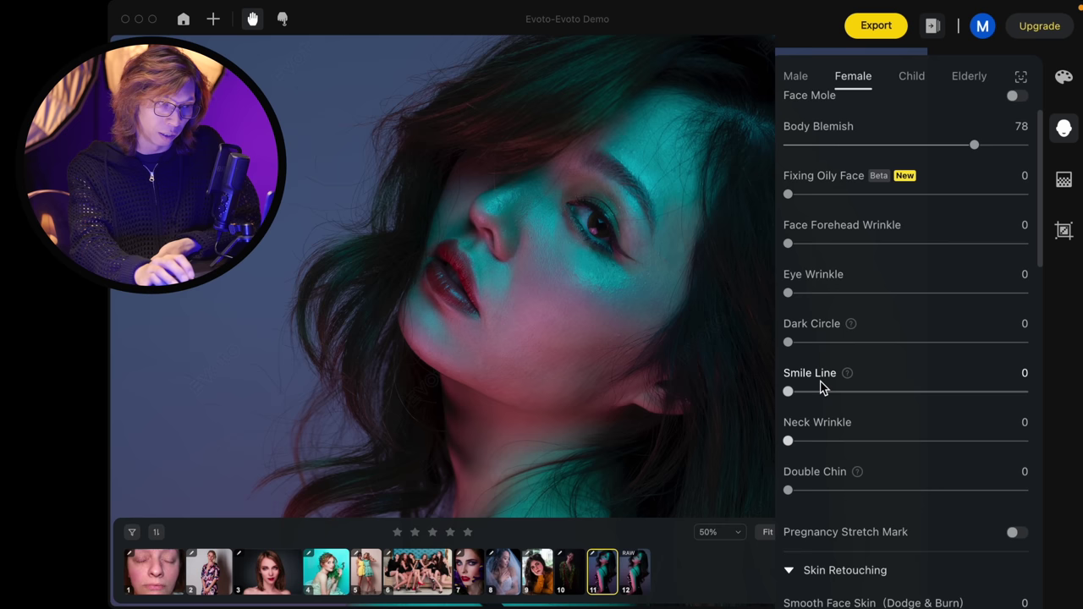
{"action": "left_click_drag", "start_coordinate": [788, 344], "coordinate": [962, 352]}
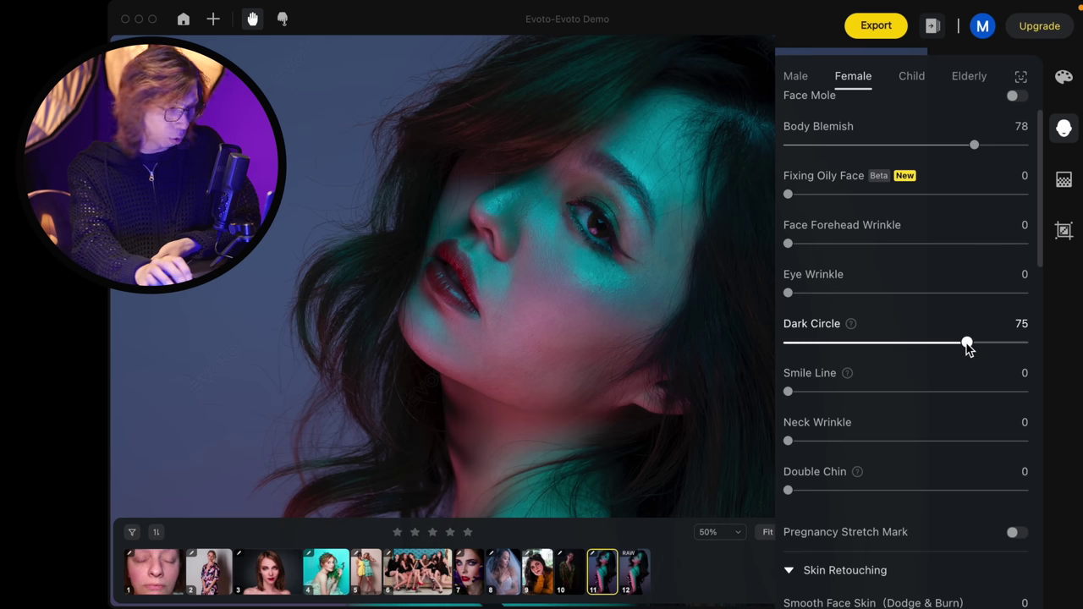
{"action": "left_click_drag", "start_coordinate": [789, 393], "coordinate": [972, 396]}
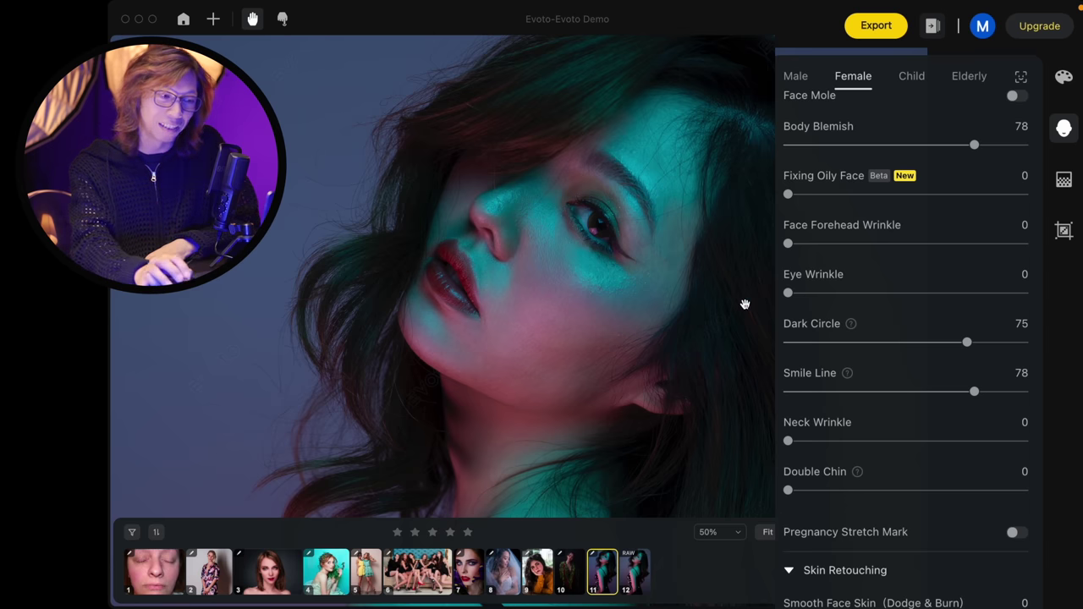
Set the Skin Retouching slider Smooth Face Skin (Dodge & Burn) to 53
{"action": "scroll", "coordinate": [677, 270], "scroll_direction": "down", "scroll_amount": 3}
{"action": "scroll", "coordinate": [667, 268], "scroll_direction": "down", "scroll_amount": 3}
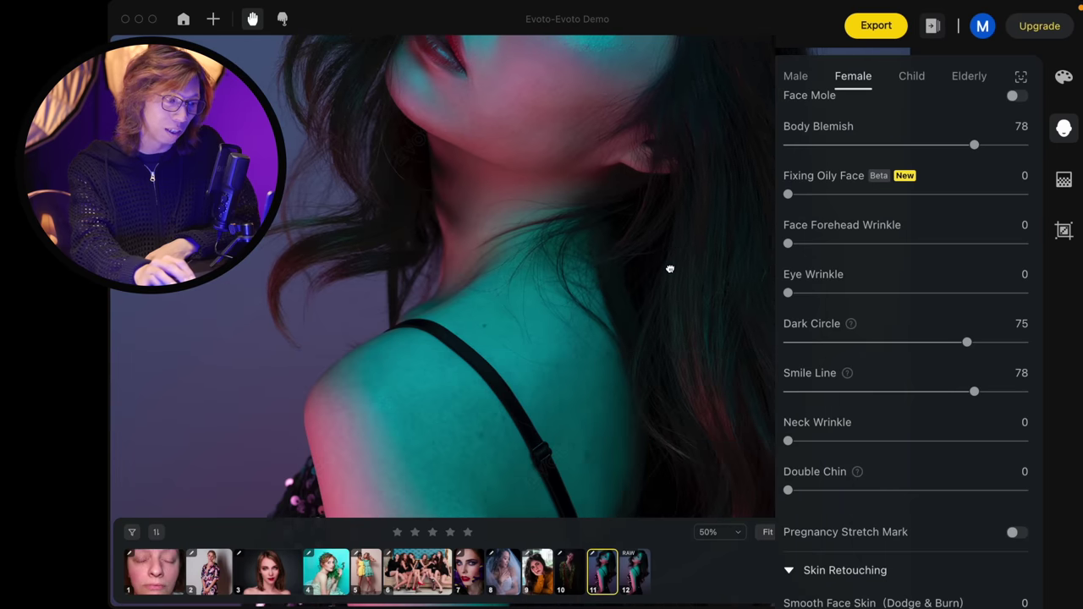
{"action": "scroll", "coordinate": [670, 236], "scroll_direction": "down", "scroll_amount": 3}
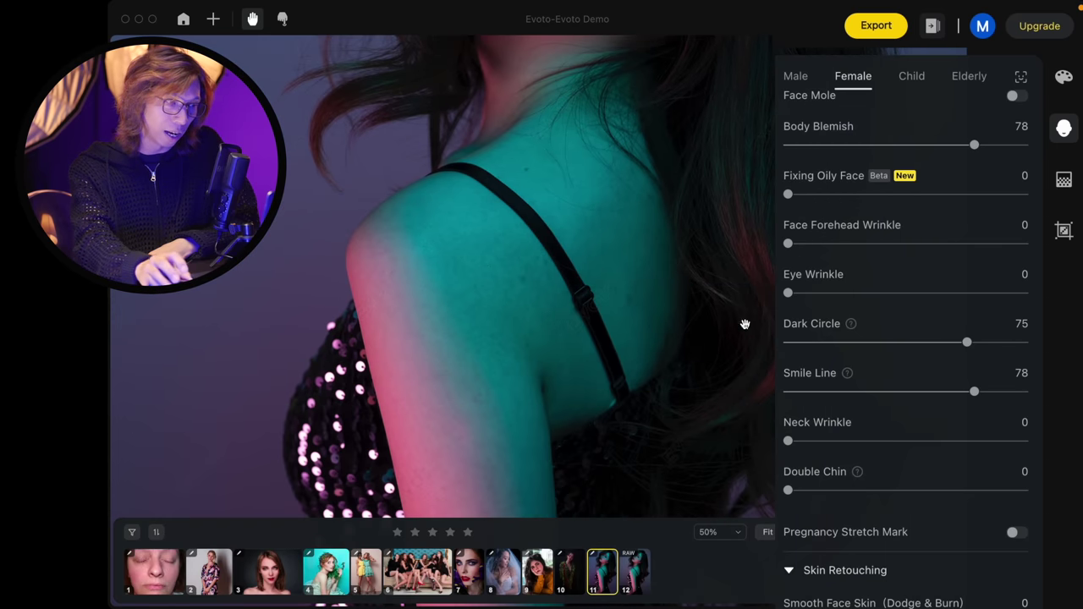
{"action": "scroll", "coordinate": [568, 307], "scroll_direction": "down", "scroll_amount": 2}
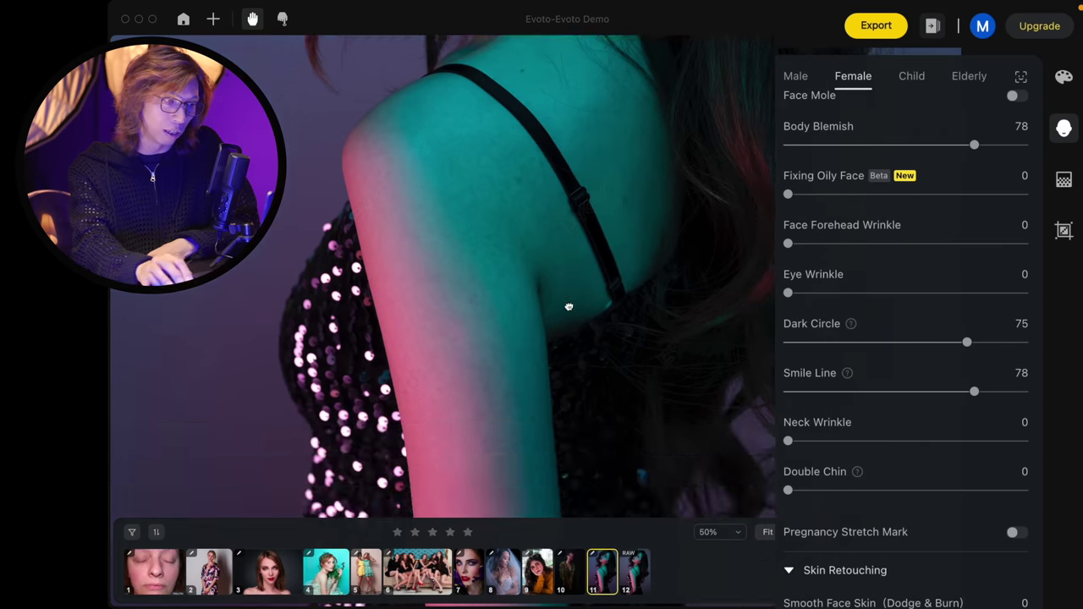
{"action": "scroll", "coordinate": [553, 239], "scroll_direction": "down", "scroll_amount": 2}
{"action": "scroll", "coordinate": [530, 372], "scroll_direction": "down", "scroll_amount": 2}
{"action": "scroll", "coordinate": [607, 234], "scroll_direction": "up", "scroll_amount": 2}
{"action": "scroll", "coordinate": [566, 406], "scroll_direction": "up", "scroll_amount": 3}
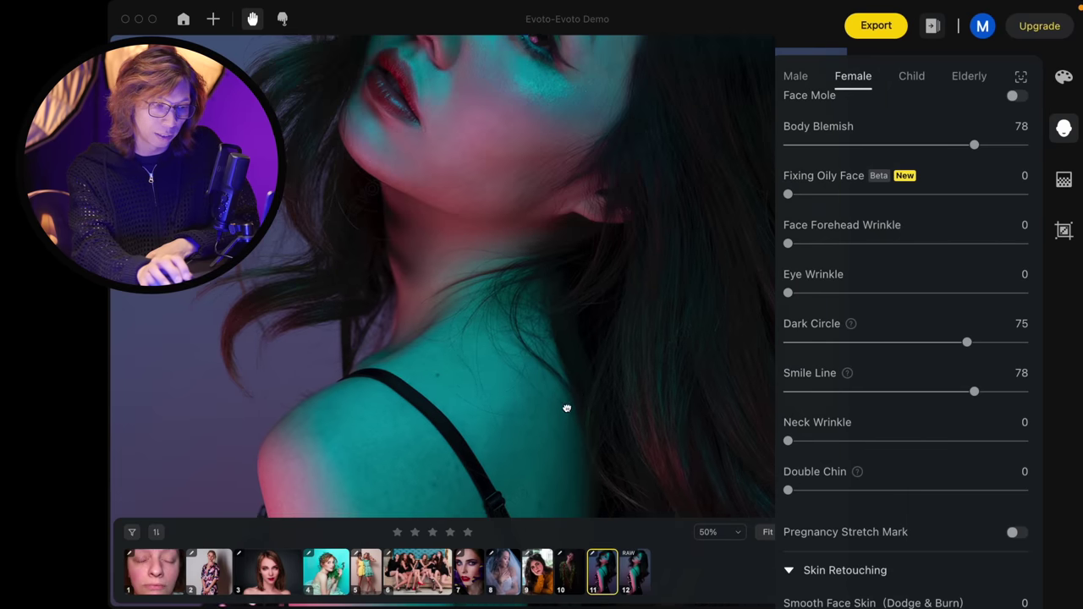
{"action": "scroll", "coordinate": [551, 358], "scroll_direction": "up", "scroll_amount": 2}
{"action": "scroll", "coordinate": [550, 358], "scroll_direction": "down", "scroll_amount": 1}
{"action": "scroll", "coordinate": [959, 513], "scroll_direction": "down", "scroll_amount": 1}
{"action": "scroll", "coordinate": [960, 513], "scroll_direction": "down", "scroll_amount": 2}
{"action": "scroll", "coordinate": [959, 511], "scroll_direction": "down", "scroll_amount": 1}
{"action": "left_click_drag", "start_coordinate": [788, 426], "coordinate": [913, 427]}
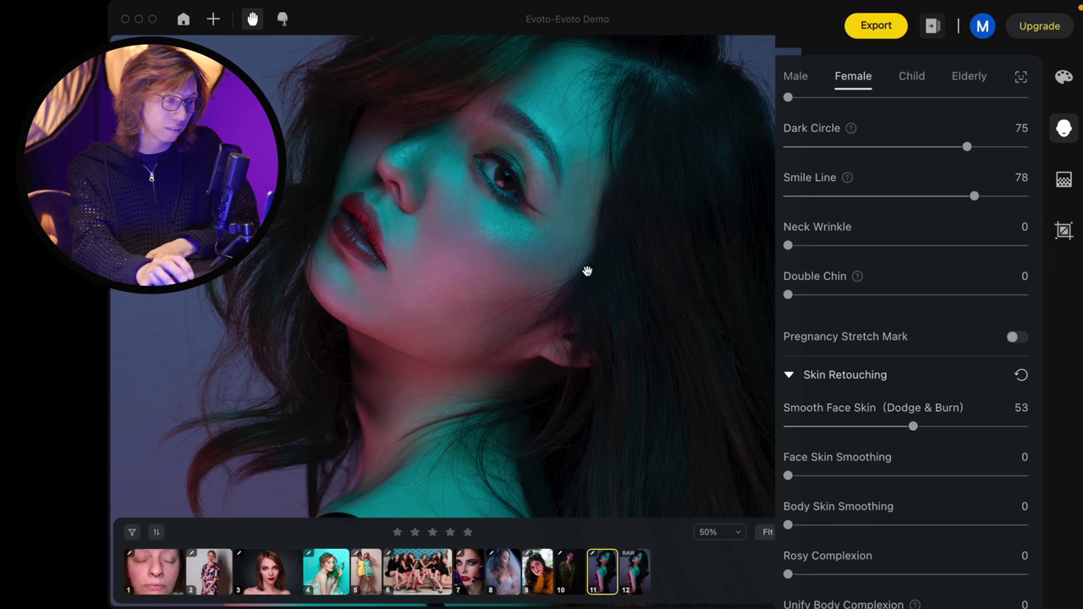
{"action": "left_click_drag", "start_coordinate": [500, 247], "coordinate": [524, 257]}
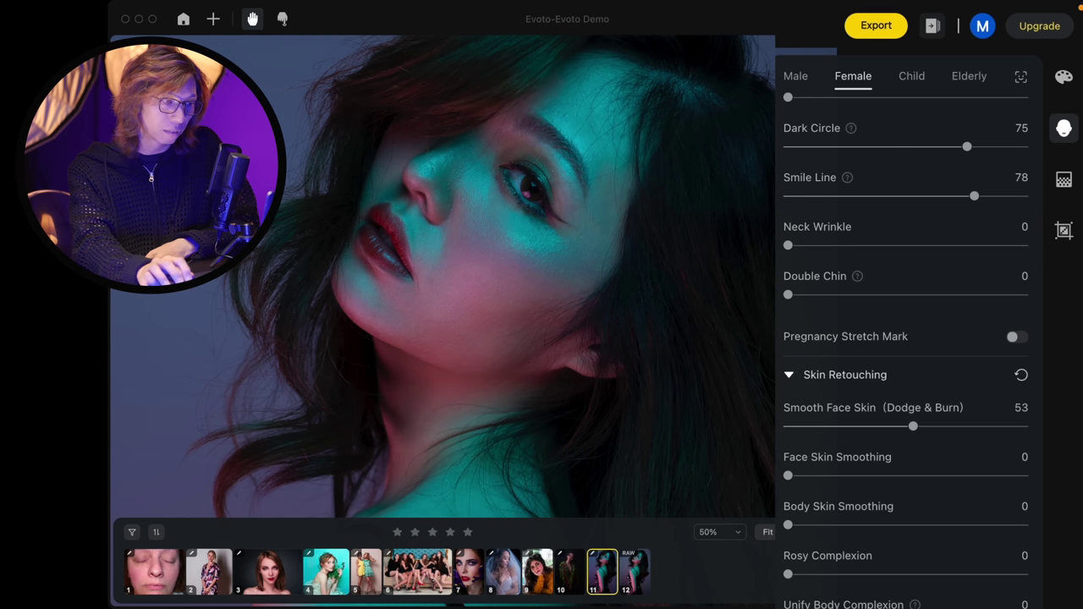
Pan down to inspect the smoothing on her neck and shoulders
{"action": "scroll", "coordinate": [524, 249], "scroll_direction": "up", "scroll_amount": 2}
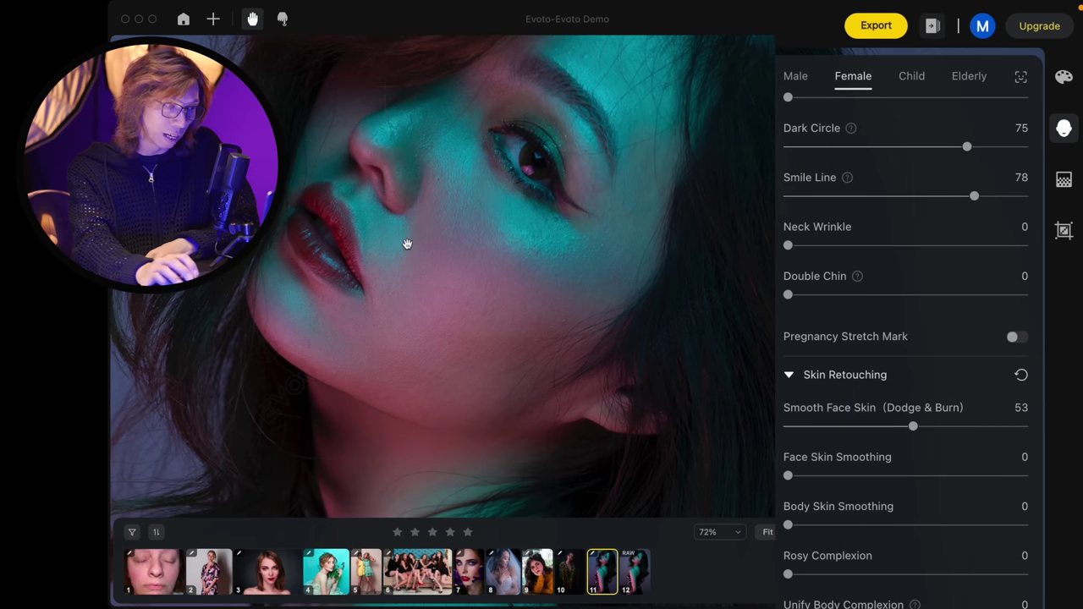
{"action": "scroll", "coordinate": [509, 291], "scroll_direction": "down", "scroll_amount": 1}
{"action": "scroll", "coordinate": [509, 290], "scroll_direction": "down", "scroll_amount": 2}
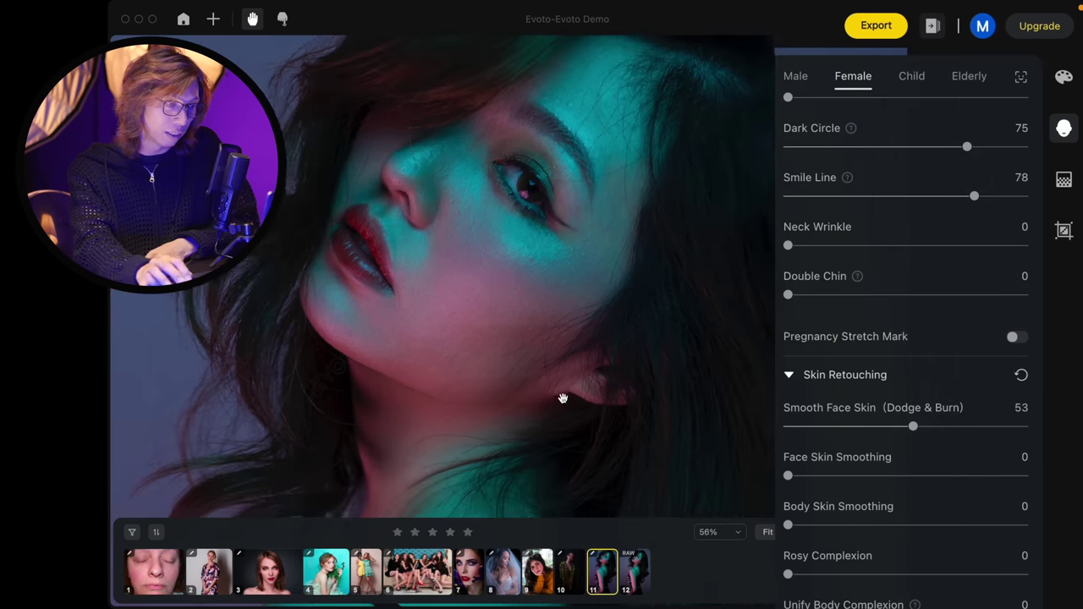
{"action": "left_click_drag", "start_coordinate": [563, 395], "coordinate": [580, 269]}
{"action": "left_click_drag", "start_coordinate": [512, 378], "coordinate": [527, 204]}
{"action": "scroll", "coordinate": [527, 205], "scroll_direction": "down", "scroll_amount": 3}
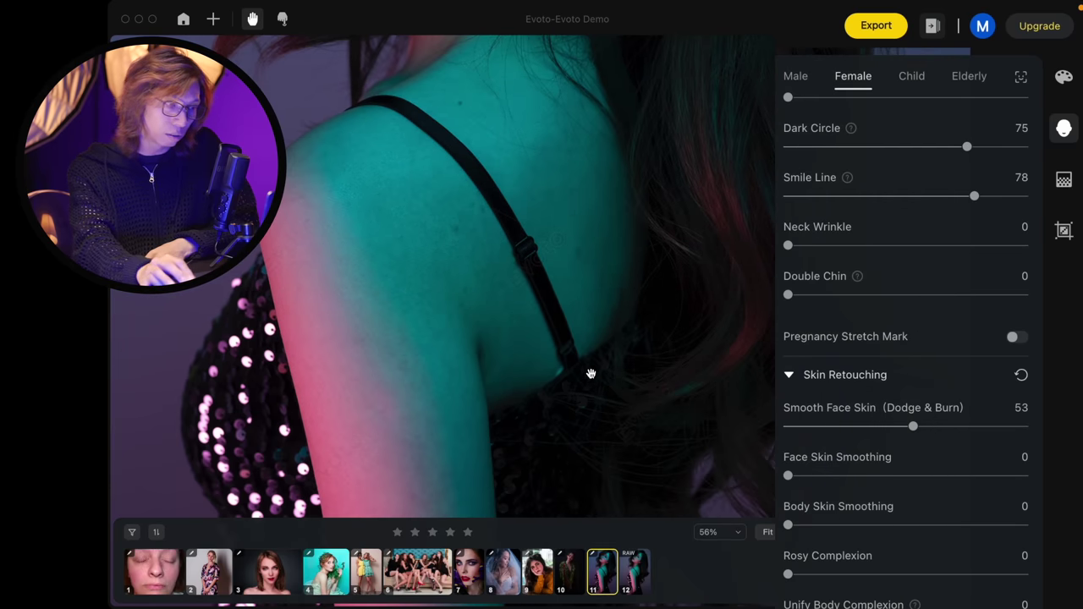
{"action": "scroll", "coordinate": [590, 375], "scroll_direction": "down", "scroll_amount": 3}
{"action": "scroll", "coordinate": [564, 240], "scroll_direction": "down", "scroll_amount": 3}
{"action": "scroll", "coordinate": [609, 271], "scroll_direction": "down", "scroll_amount": 2}
{"action": "scroll", "coordinate": [593, 402], "scroll_direction": "down", "scroll_amount": 2}
{"action": "scroll", "coordinate": [599, 254], "scroll_direction": "down", "scroll_amount": 1}
{"action": "scroll", "coordinate": [609, 224], "scroll_direction": "up", "scroll_amount": 4}
{"action": "scroll", "coordinate": [614, 243], "scroll_direction": "up", "scroll_amount": 2}
{"action": "scroll", "coordinate": [635, 280], "scroll_direction": "up", "scroll_amount": 2}
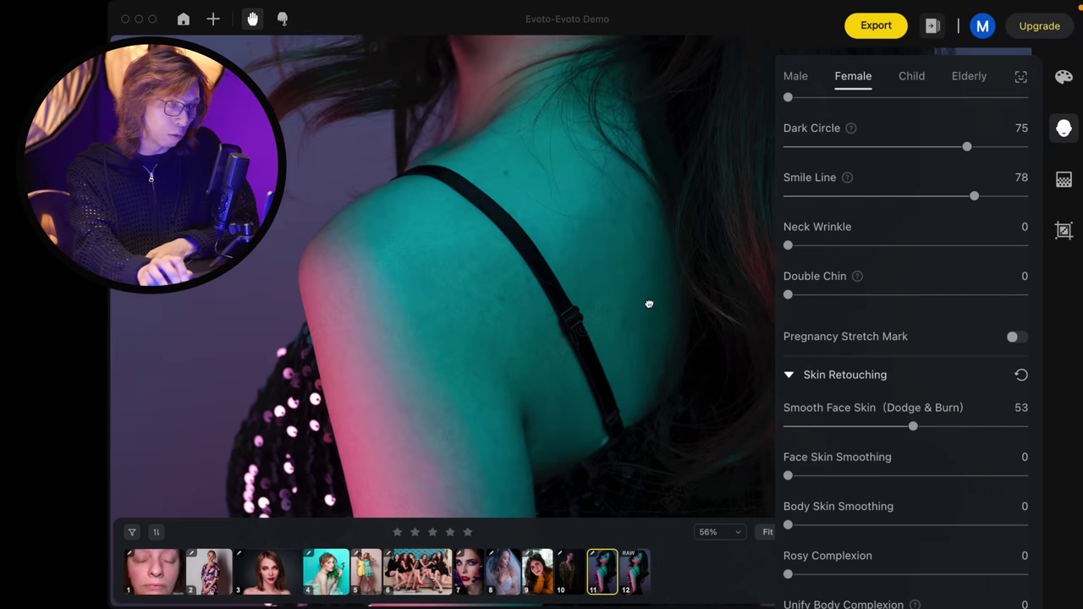
{"action": "scroll", "coordinate": [652, 229], "scroll_direction": "up", "scroll_amount": 2}
{"action": "scroll", "coordinate": [648, 220], "scroll_direction": "up", "scroll_amount": 3}
{"action": "scroll", "coordinate": [596, 290], "scroll_direction": "up", "scroll_amount": 2}
Preview Face Skin Smoothing at full strength 100, then settle it back at about 30
{"action": "scroll", "coordinate": [596, 291], "scroll_direction": "up", "scroll_amount": 1}
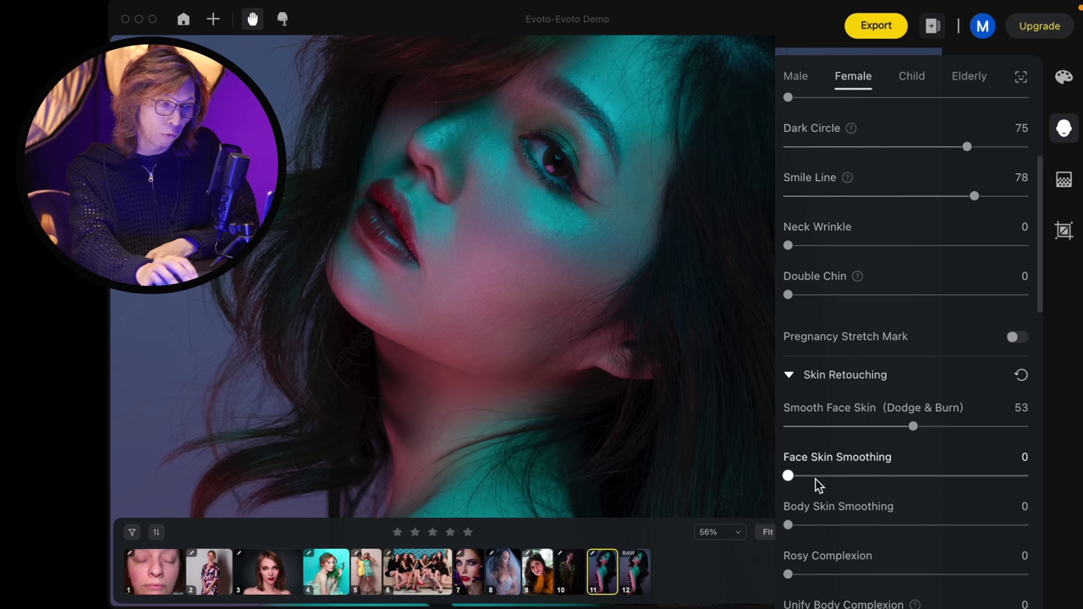
{"action": "left_click", "coordinate": [864, 476]}
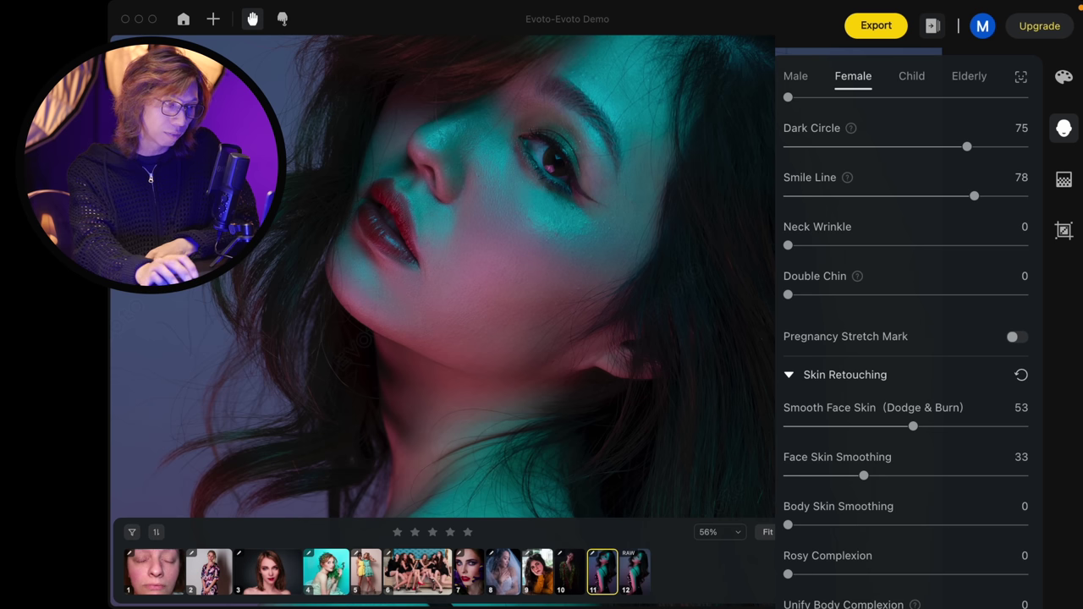
{"action": "left_click_drag", "start_coordinate": [607, 336], "coordinate": [592, 362]}
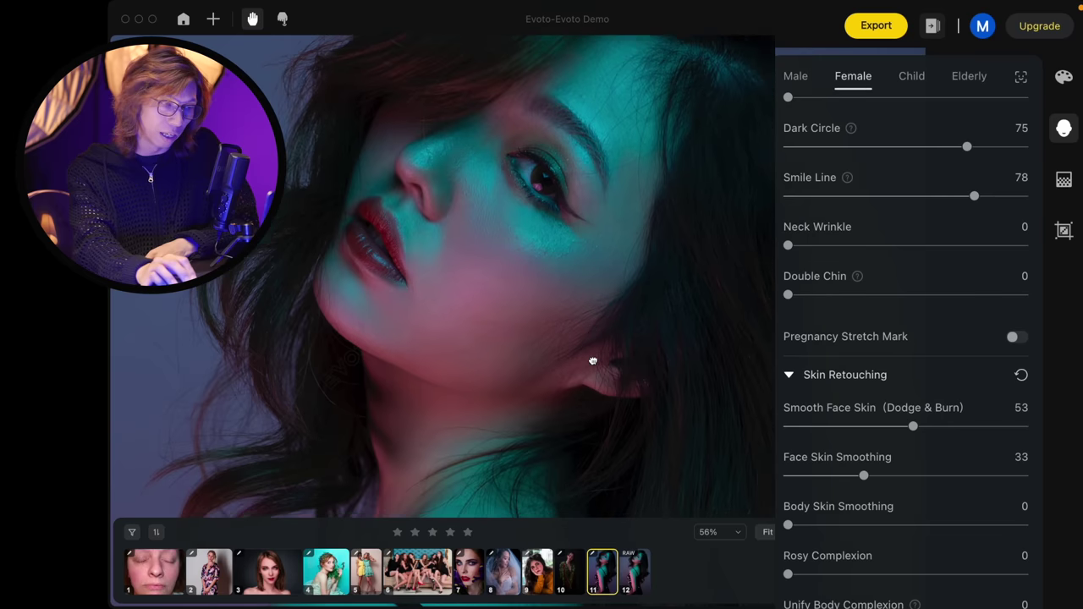
{"action": "left_click_drag", "start_coordinate": [864, 475], "coordinate": [1073, 480]}
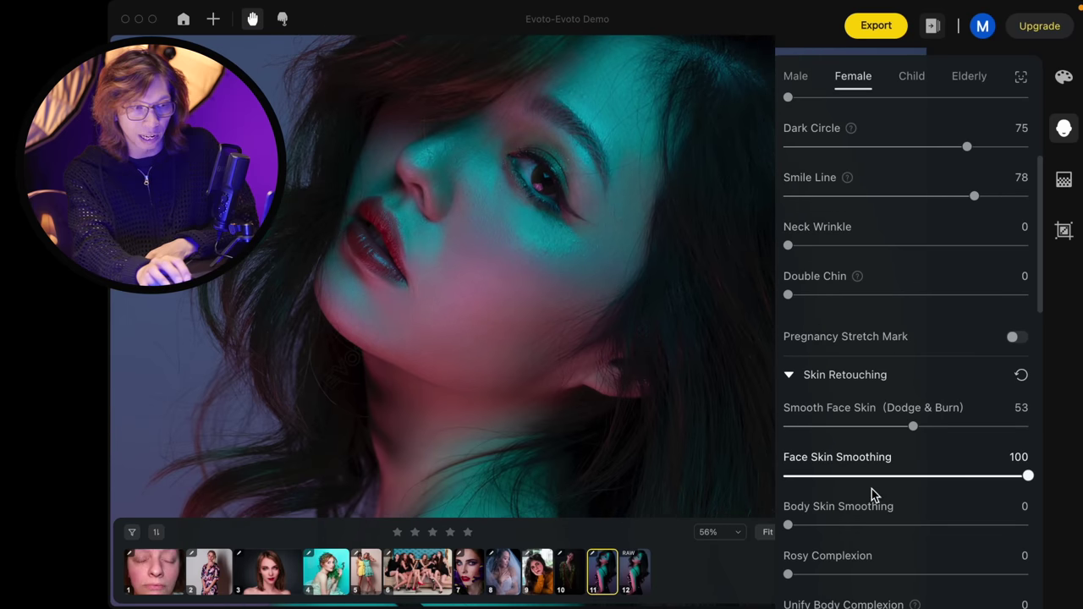
{"action": "left_click_drag", "start_coordinate": [1026, 477], "coordinate": [856, 476]}
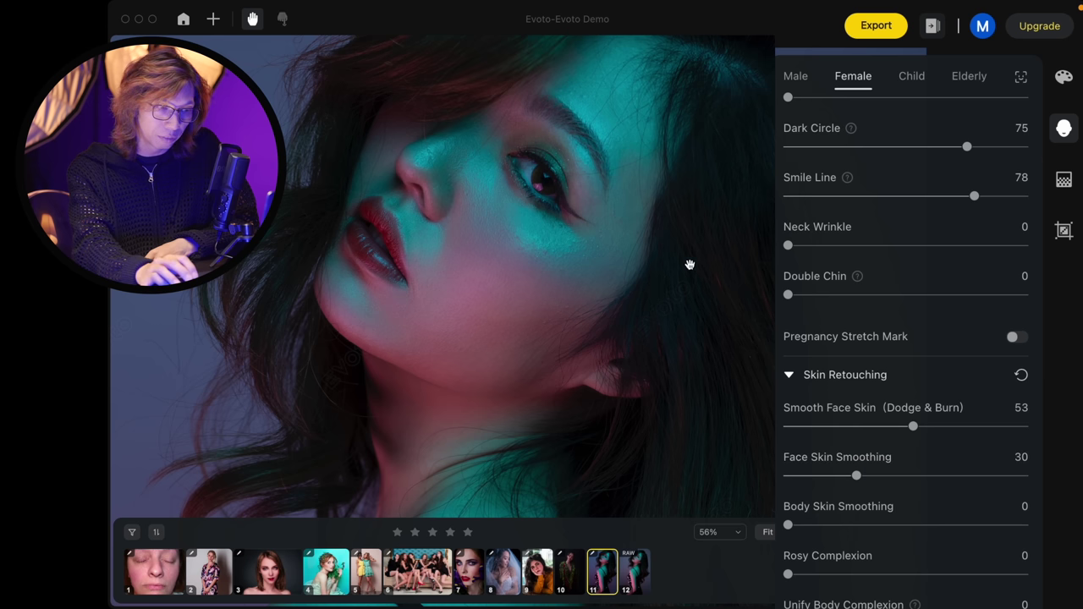
Push Body Skin Smoothing up to 100 and zoom in to inspect the shoulder skin
{"action": "left_click_drag", "start_coordinate": [856, 526], "coordinate": [860, 525]}
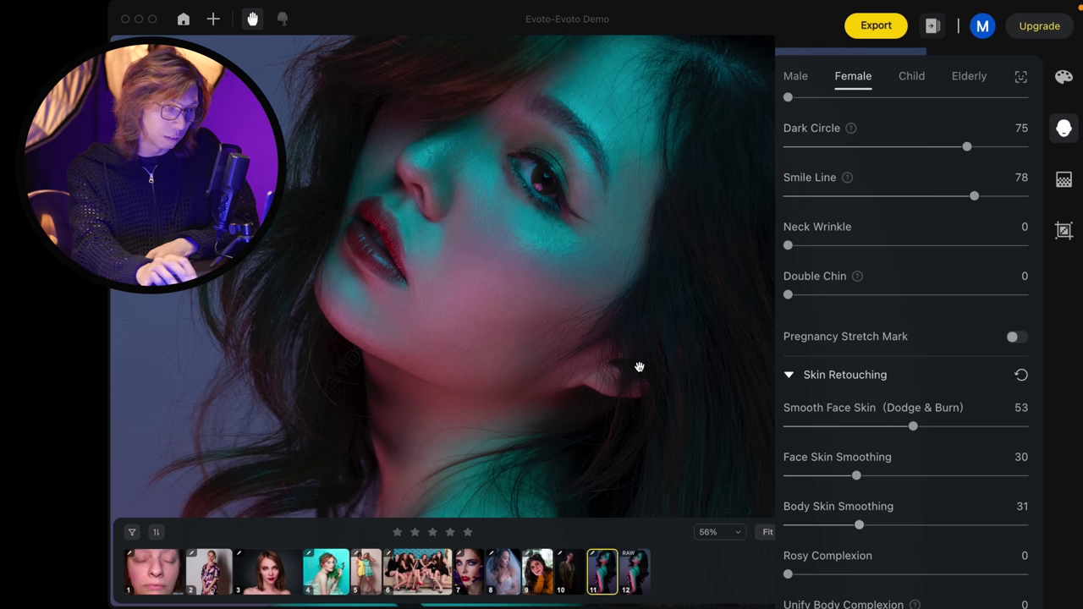
{"action": "scroll", "coordinate": [631, 351], "scroll_direction": "down", "scroll_amount": 10}
{"action": "scroll", "coordinate": [643, 237], "scroll_direction": "down", "scroll_amount": 3}
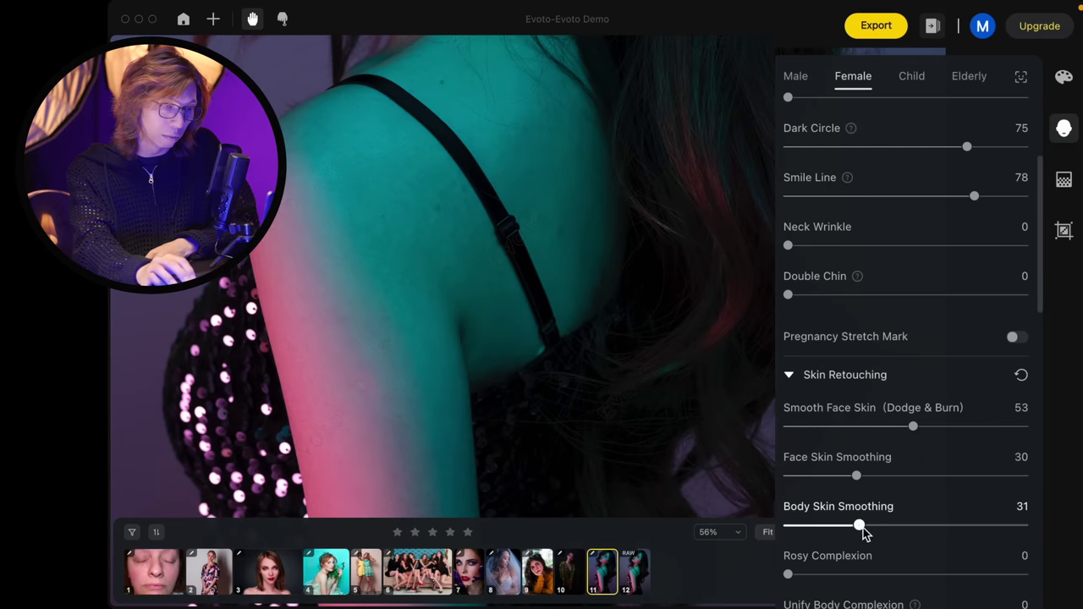
{"action": "scroll", "coordinate": [927, 526], "scroll_direction": "up", "scroll_amount": 10}
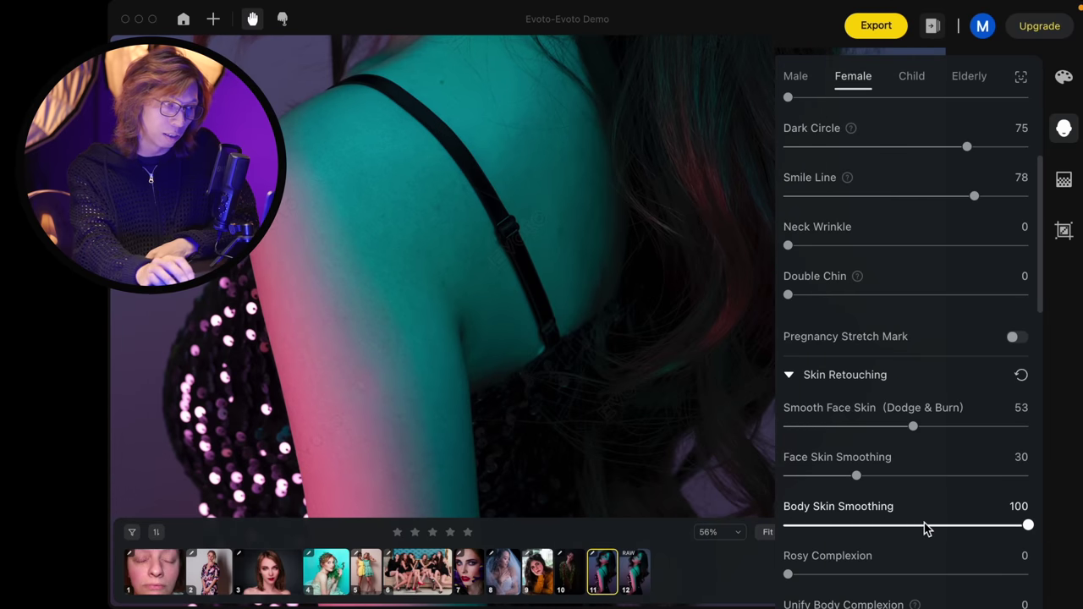
{"action": "scroll", "coordinate": [611, 241], "scroll_direction": "up", "scroll_amount": 3}
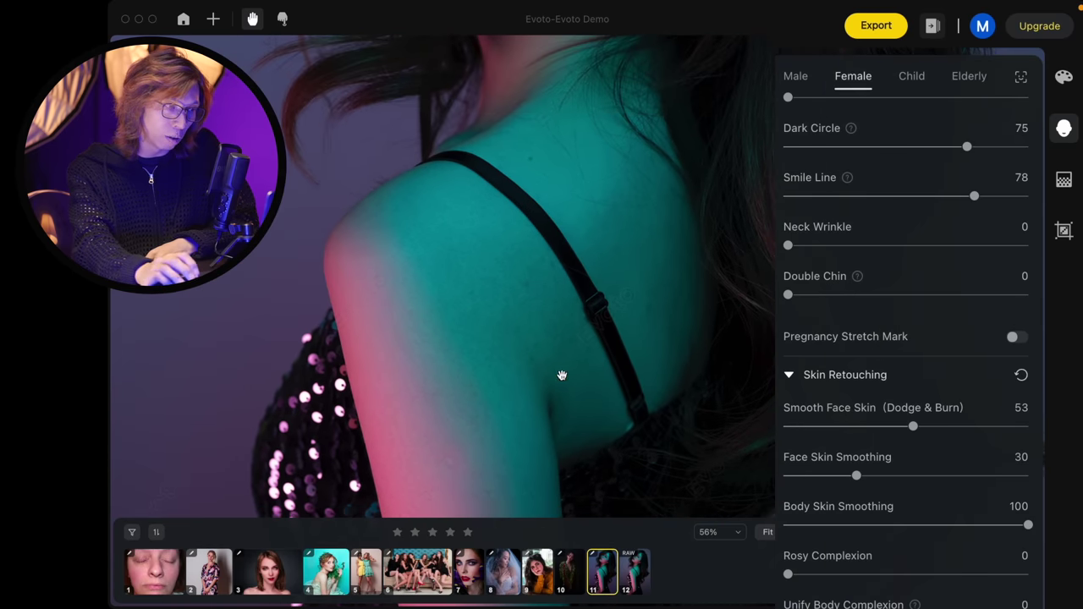
{"action": "scroll", "coordinate": [577, 344], "scroll_direction": "up", "scroll_amount": 3}
{"action": "scroll", "coordinate": [490, 251], "scroll_direction": "up", "scroll_amount": 3}
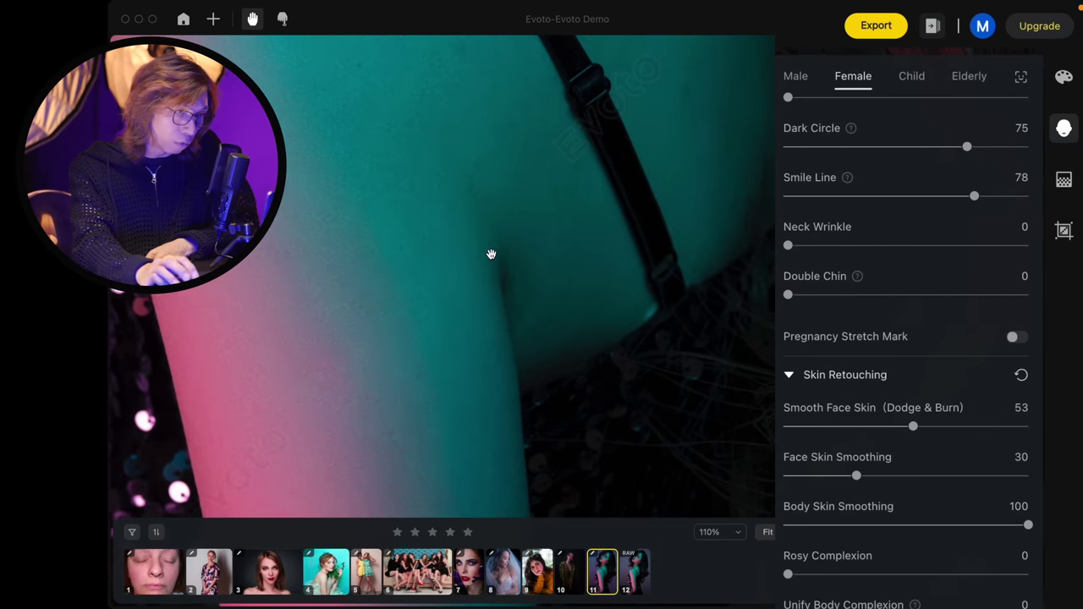
{"action": "scroll", "coordinate": [528, 258], "scroll_direction": "up", "scroll_amount": 1}
{"action": "scroll", "coordinate": [528, 259], "scroll_direction": "up", "scroll_amount": 2}
{"action": "scroll", "coordinate": [551, 370], "scroll_direction": "up", "scroll_amount": 3}
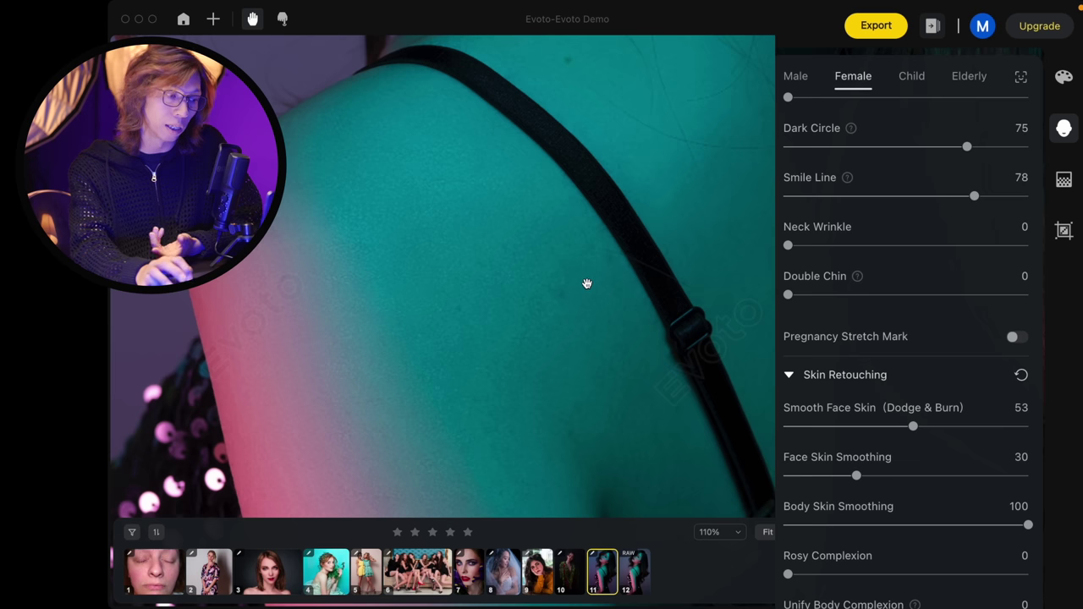
{"action": "scroll", "coordinate": [585, 283], "scroll_direction": "down", "scroll_amount": 2}
{"action": "scroll", "coordinate": [590, 249], "scroll_direction": "down", "scroll_amount": 1}
{"action": "scroll", "coordinate": [537, 268], "scroll_direction": "down", "scroll_amount": 2}
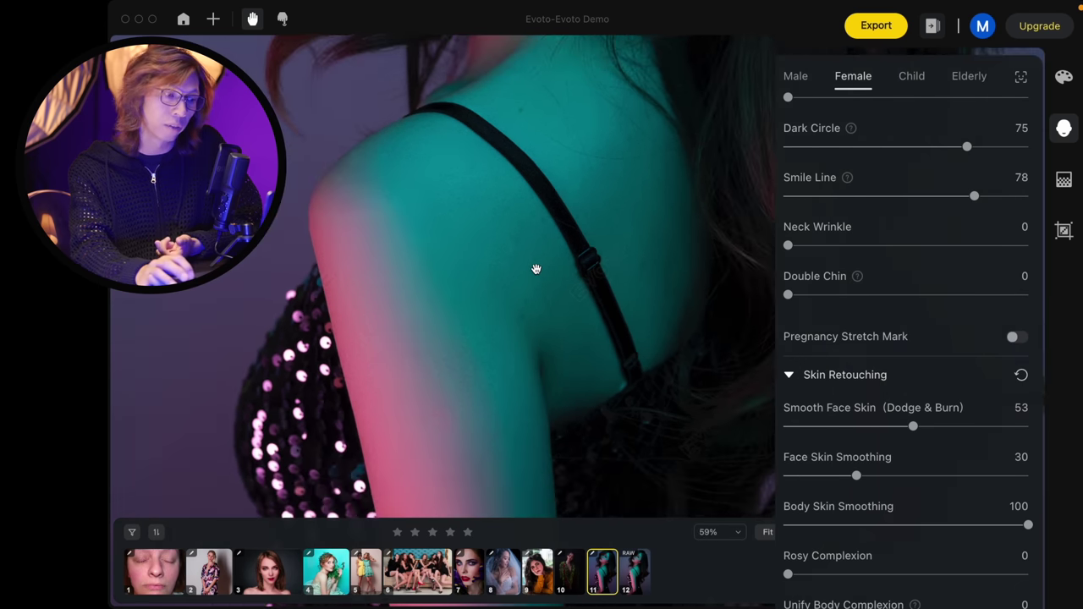
Lower Body Skin Smoothing to 57, then pan from shoulder up to the face to check it
{"action": "mouse_move", "coordinate": [1016, 525]}
{"action": "left_mouse_down"}
{"action": "mouse_move", "coordinate": [898, 525]}
{"action": "mouse_move", "coordinate": [922, 526]}
{"action": "left_mouse_up"}
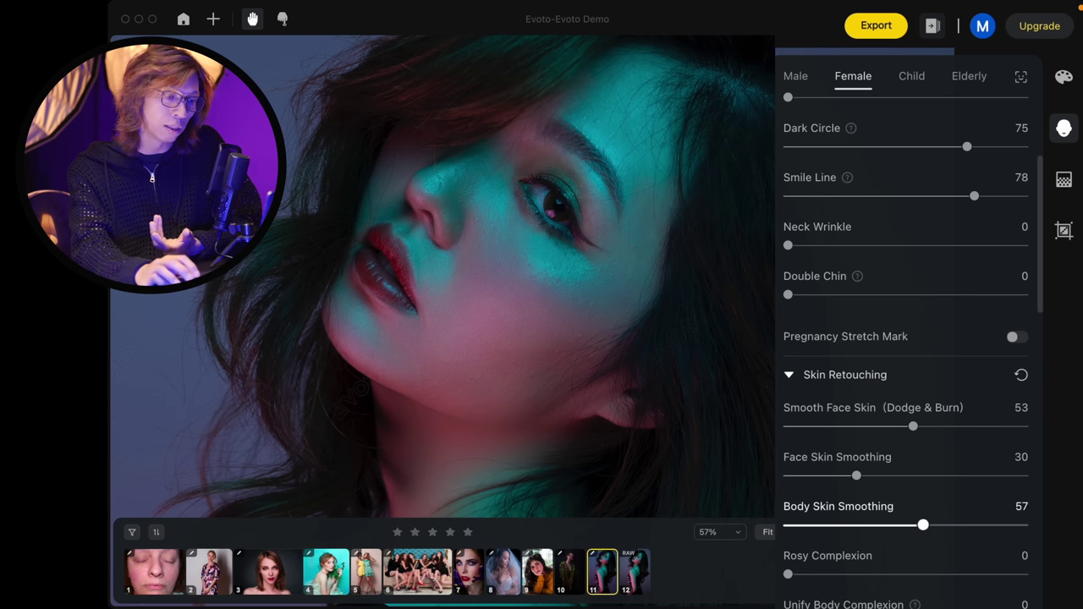
{"action": "scroll", "coordinate": [590, 230], "scroll_direction": "down", "scroll_amount": 5}
{"action": "scroll", "coordinate": [604, 183], "scroll_direction": "down", "scroll_amount": 5}
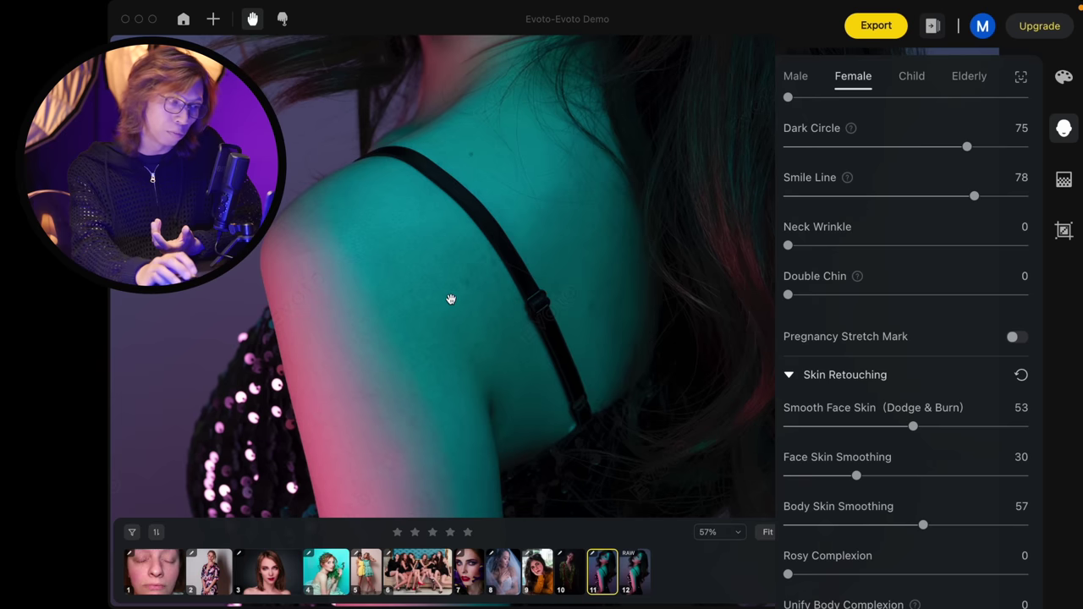
{"action": "scroll", "coordinate": [460, 316], "scroll_direction": "up", "scroll_amount": 3}
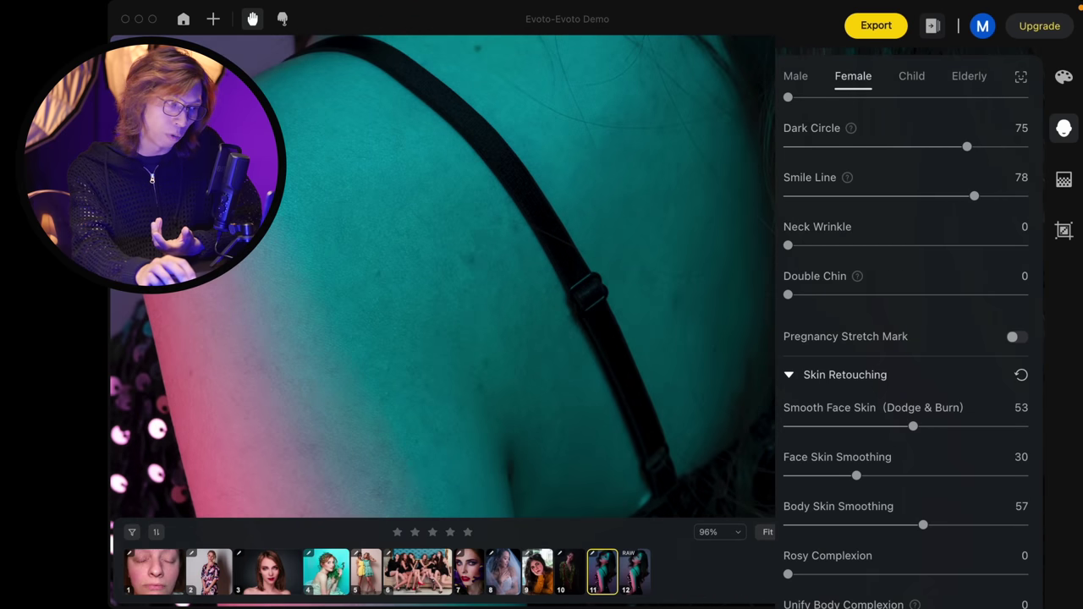
{"action": "mouse_move", "coordinate": [648, 307]}
{"action": "left_mouse_down"}
{"action": "mouse_move", "coordinate": [652, 136]}
{"action": "mouse_move", "coordinate": [667, 183]}
{"action": "mouse_move", "coordinate": [671, 394]}
{"action": "left_mouse_up"}
{"action": "mouse_move", "coordinate": [669, 160]}
{"action": "left_mouse_down"}
{"action": "mouse_move", "coordinate": [640, 324]}
{"action": "mouse_move", "coordinate": [609, 296]}
{"action": "mouse_move", "coordinate": [609, 319]}
{"action": "left_mouse_up"}
{"action": "left_click_drag", "start_coordinate": [641, 177], "coordinate": [614, 225]}
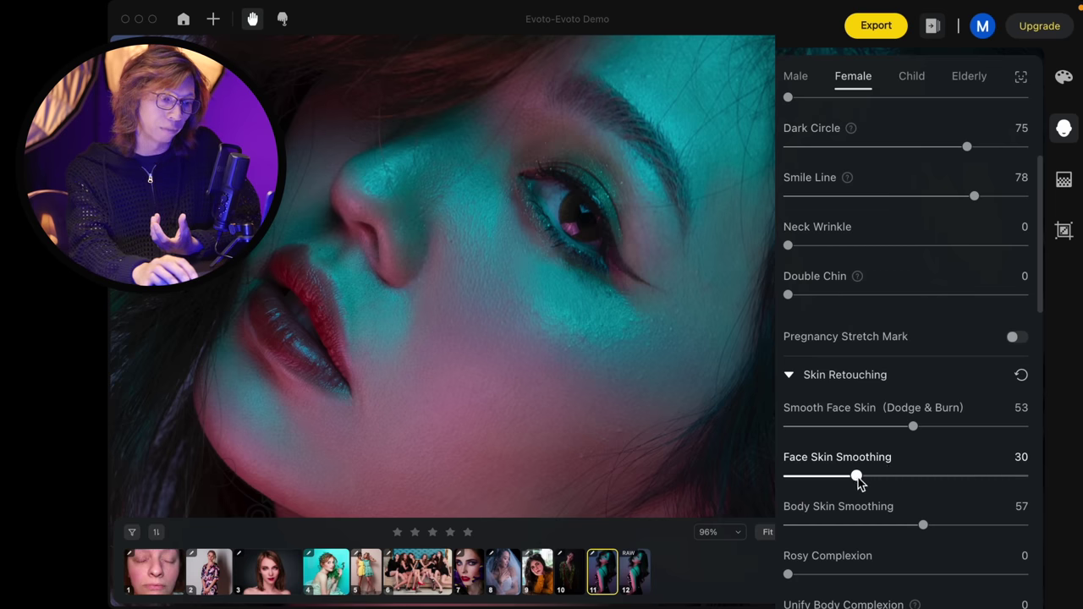
Drop Face Skin Smoothing to 19 and Smooth Face Skin (Dodge & Burn) to 24, reframing face and shoulder
{"action": "left_click_drag", "start_coordinate": [858, 479], "coordinate": [829, 480]}
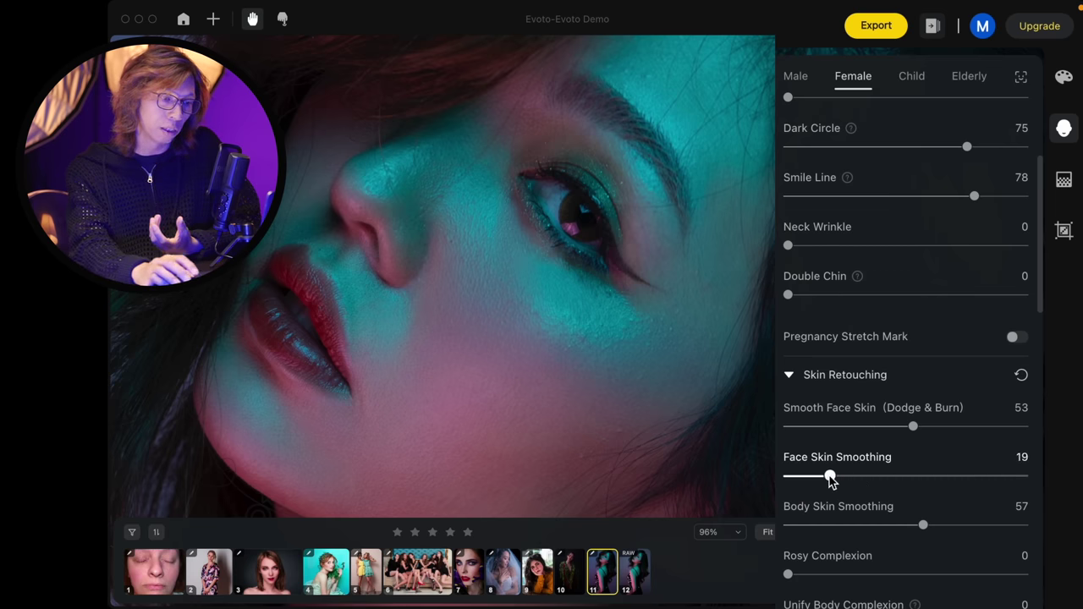
{"action": "left_click_drag", "start_coordinate": [914, 429], "coordinate": [841, 428]}
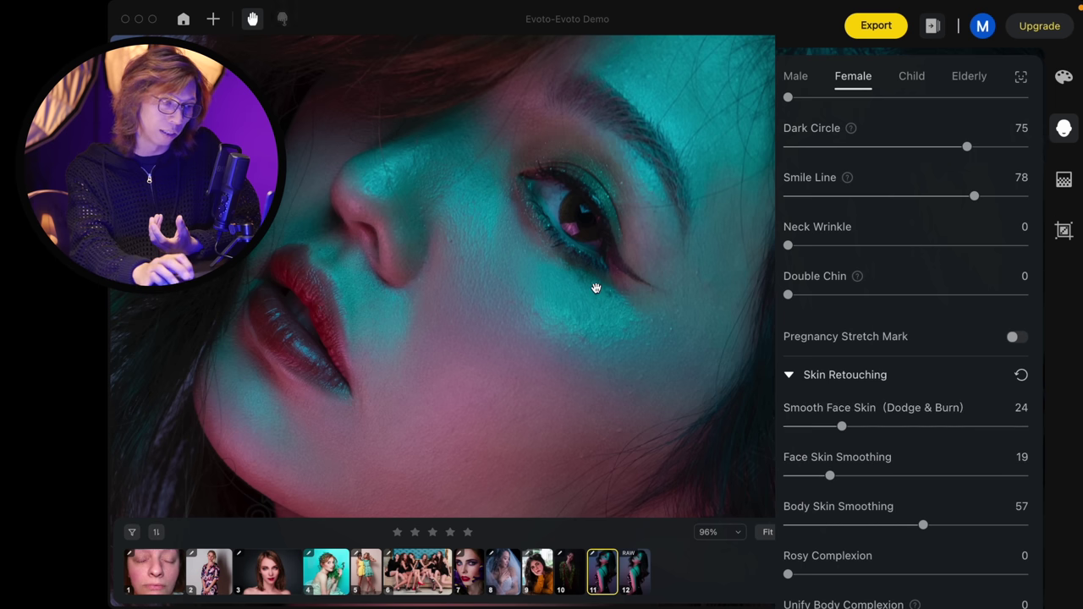
{"action": "scroll", "coordinate": [648, 331], "scroll_direction": "down", "scroll_amount": 3}
{"action": "scroll", "coordinate": [648, 331], "scroll_direction": "down", "scroll_amount": 2}
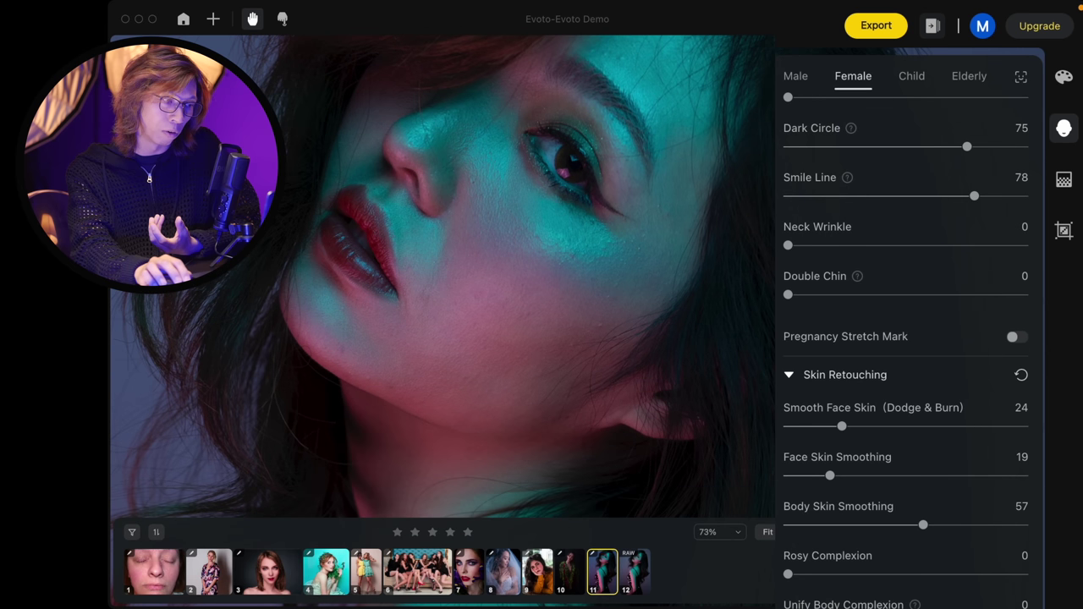
{"action": "scroll", "coordinate": [654, 309], "scroll_direction": "up", "scroll_amount": 2}
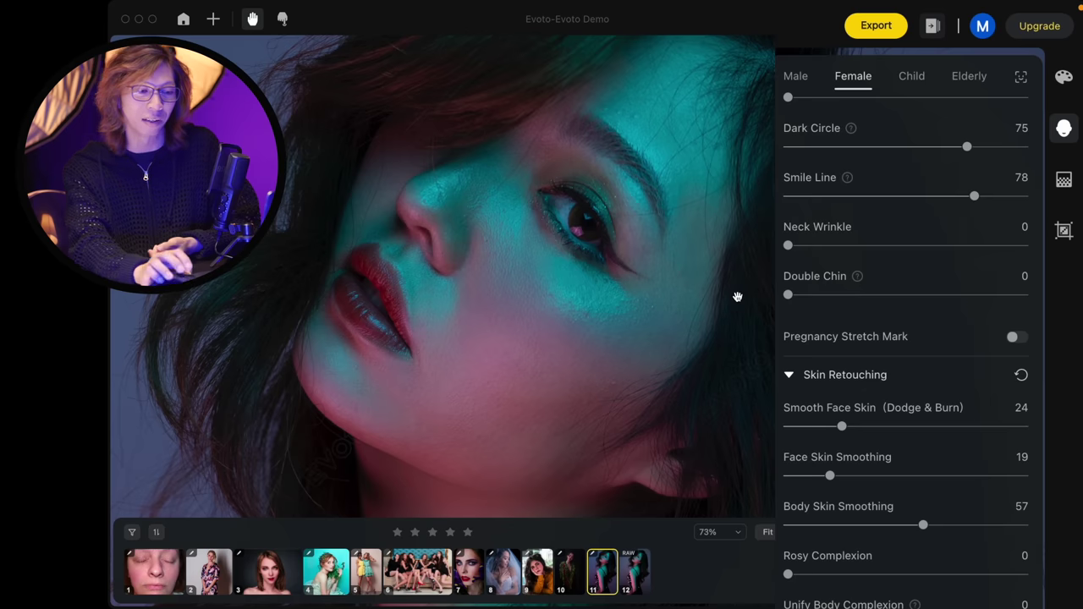
{"action": "scroll", "coordinate": [910, 435], "scroll_direction": "down", "scroll_amount": 5}
{"action": "scroll", "coordinate": [604, 307], "scroll_direction": "down", "scroll_amount": 3}
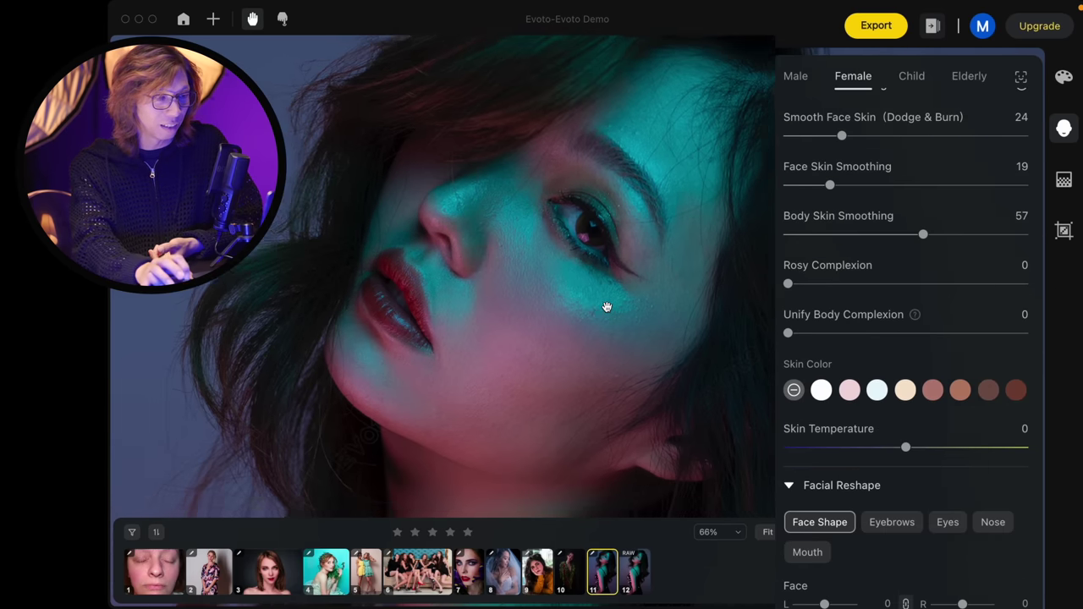
{"action": "scroll", "coordinate": [680, 392], "scroll_direction": "down", "scroll_amount": 2}
{"action": "left_click_drag", "start_coordinate": [680, 391], "coordinate": [648, 265]}
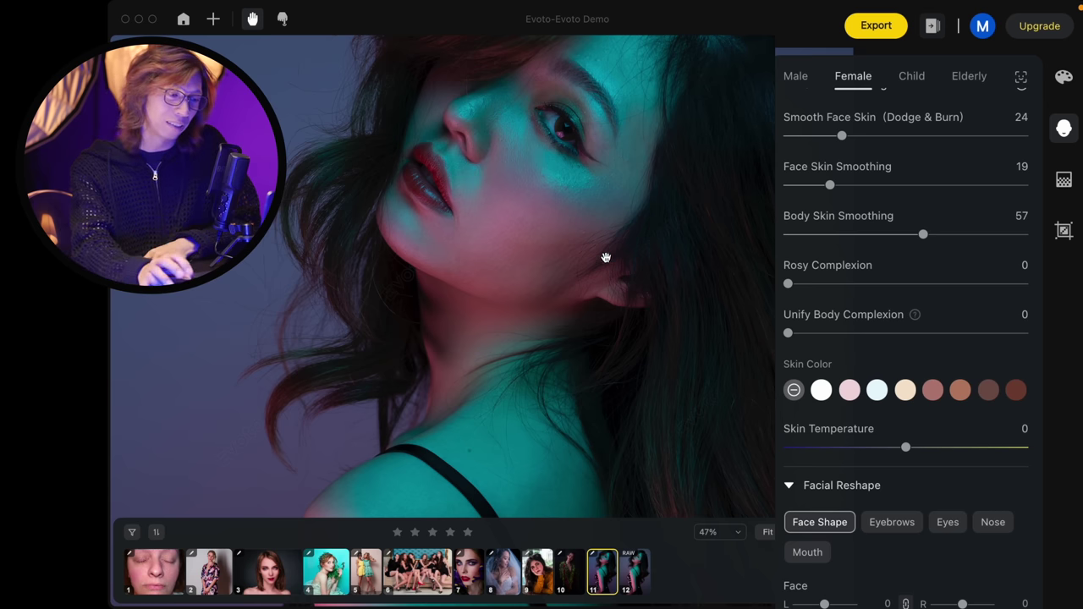
Compare Unify Body Complexion at 75 and 92, then settle it at 38 while checking the shoulder
{"action": "scroll", "coordinate": [606, 257], "scroll_direction": "down", "scroll_amount": 5}
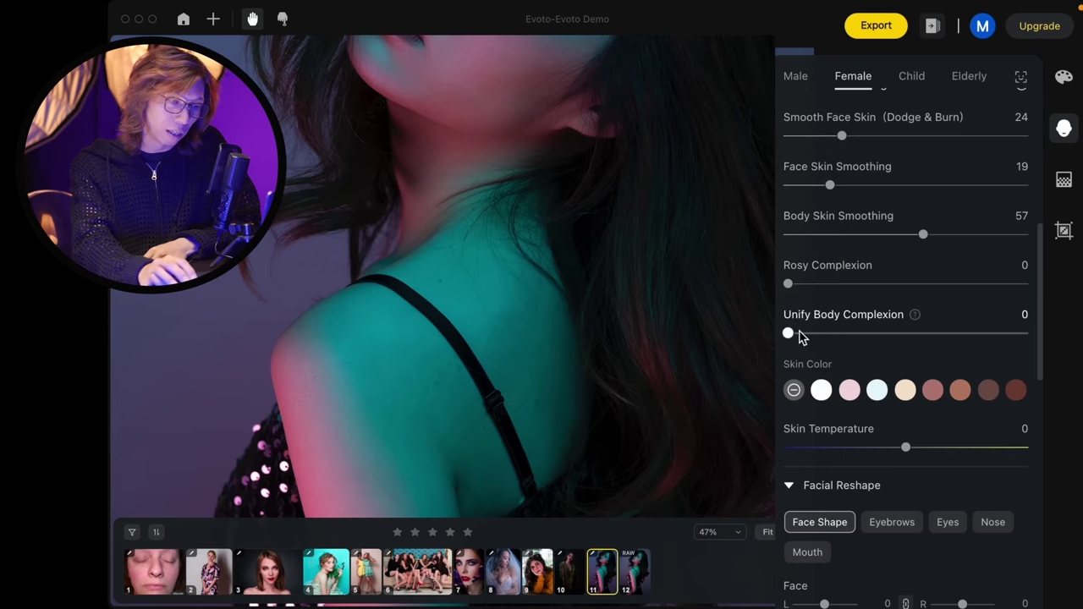
{"action": "left_click_drag", "start_coordinate": [895, 339], "coordinate": [965, 339]}
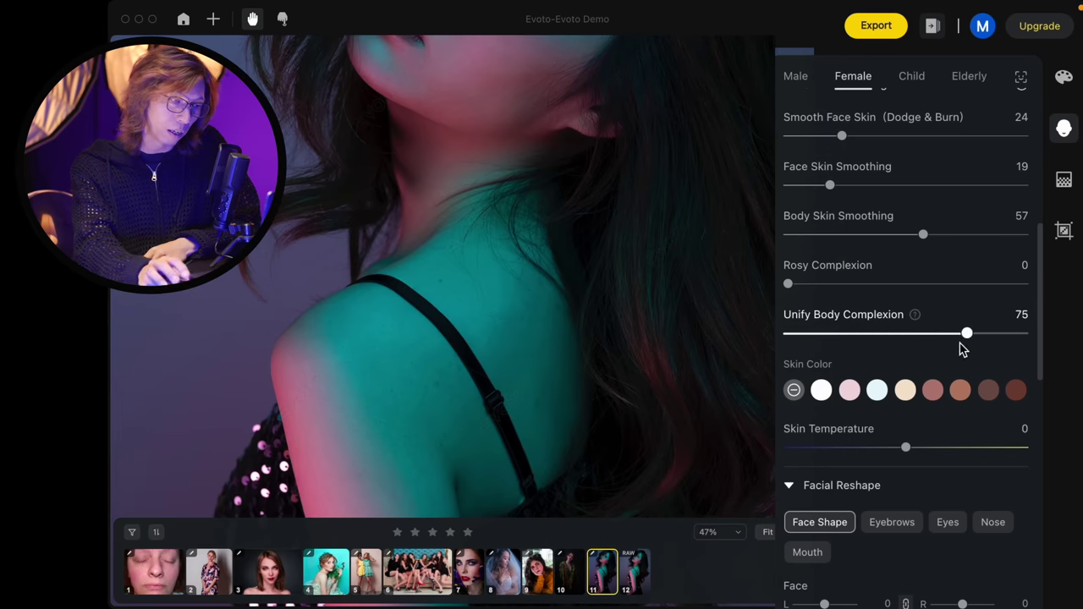
{"action": "left_click_drag", "start_coordinate": [595, 214], "coordinate": [577, 364]}
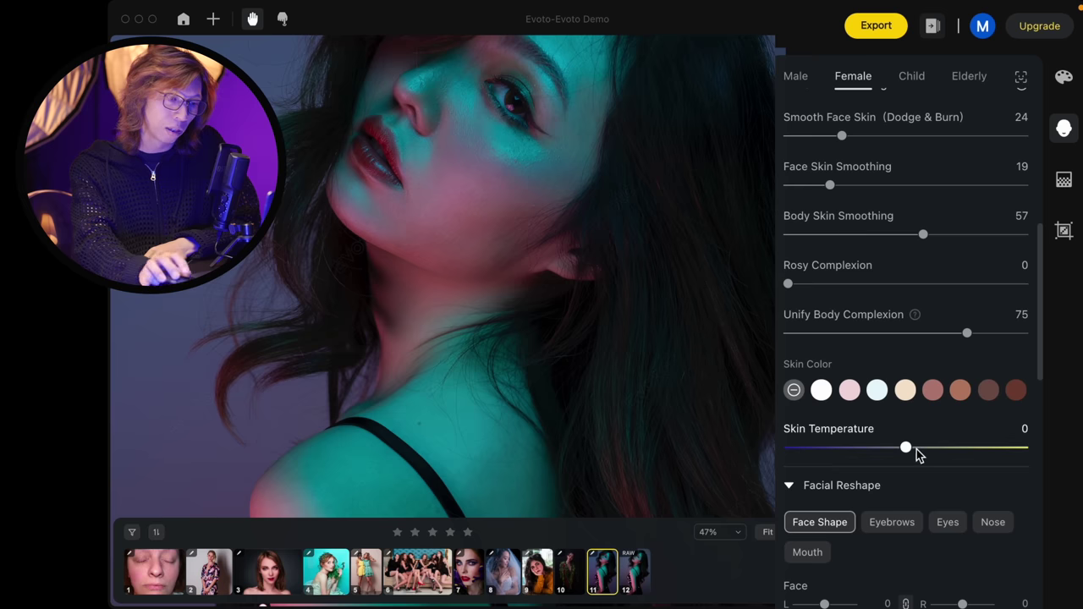
{"action": "left_click_drag", "start_coordinate": [969, 334], "coordinate": [1011, 335]}
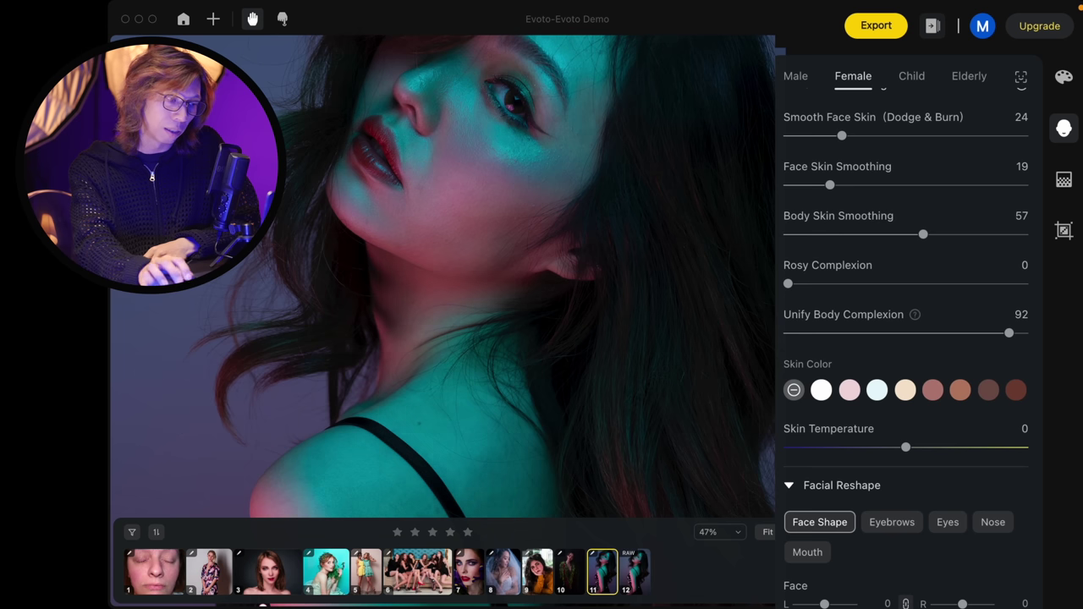
{"action": "left_click_drag", "start_coordinate": [523, 423], "coordinate": [539, 314]}
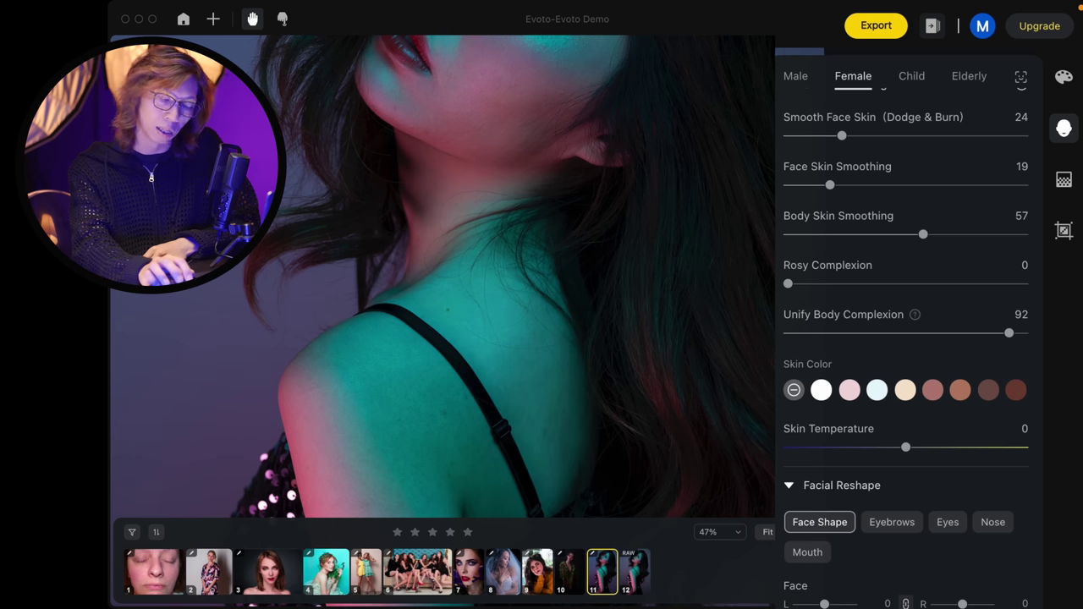
{"action": "scroll", "coordinate": [586, 258], "scroll_direction": "down", "scroll_amount": 3}
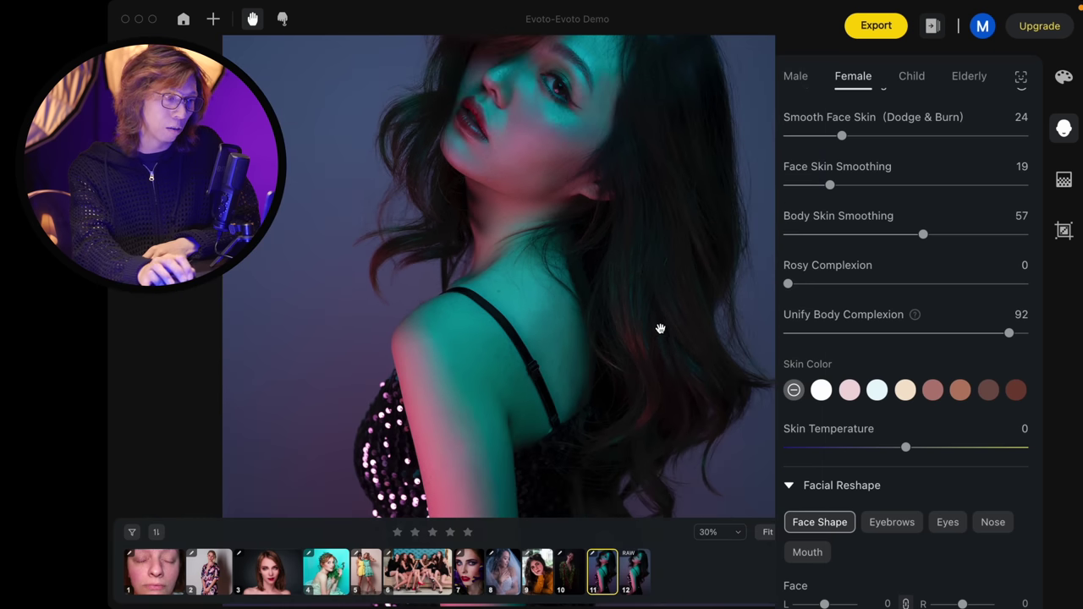
{"action": "left_click_drag", "start_coordinate": [660, 327], "coordinate": [626, 358]}
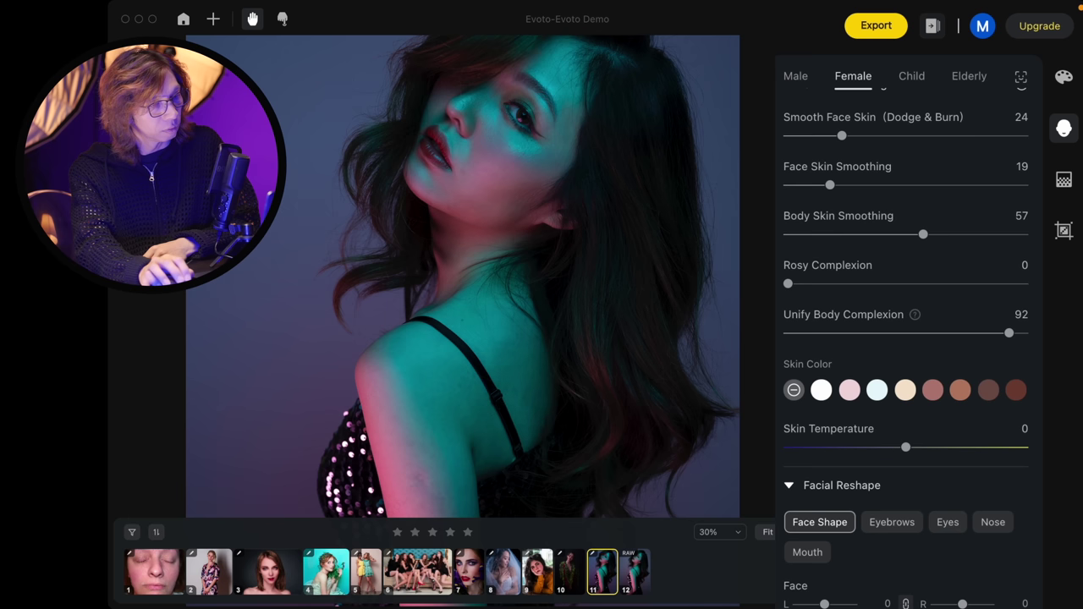
{"action": "left_click_drag", "start_coordinate": [1007, 334], "coordinate": [876, 333]}
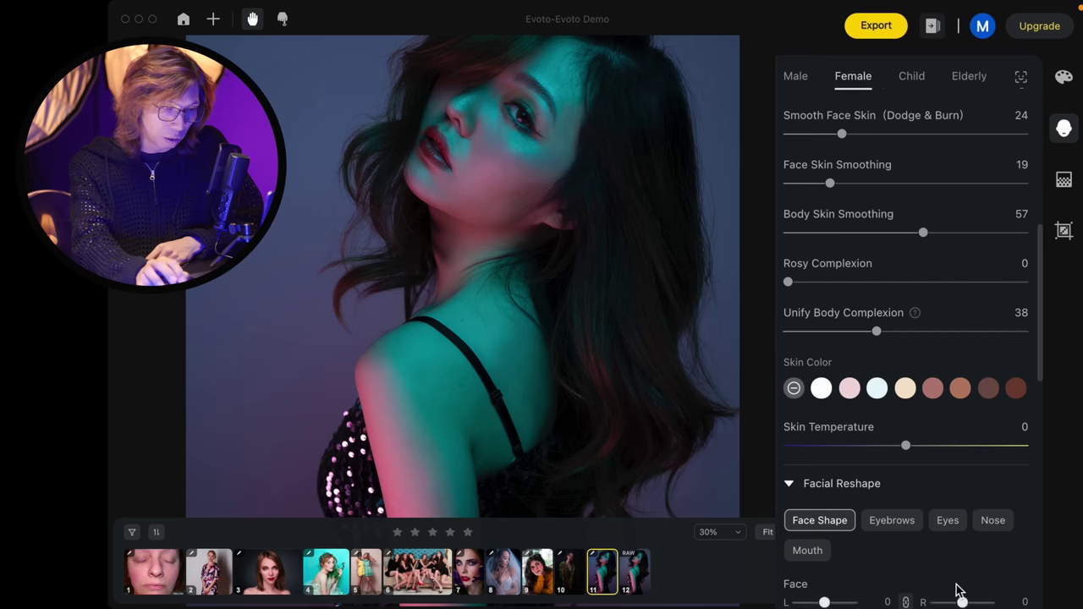
Preview the Nude, Chic, Sweet, Vintage, Hardcore, Koi, Sheer, Grace, Cat Eye and Freckles makeup presets
{"action": "scroll", "coordinate": [967, 587], "scroll_direction": "down", "scroll_amount": 5}
{"action": "scroll", "coordinate": [967, 588], "scroll_direction": "down", "scroll_amount": 5}
{"action": "scroll", "coordinate": [967, 593], "scroll_direction": "down", "scroll_amount": 4}
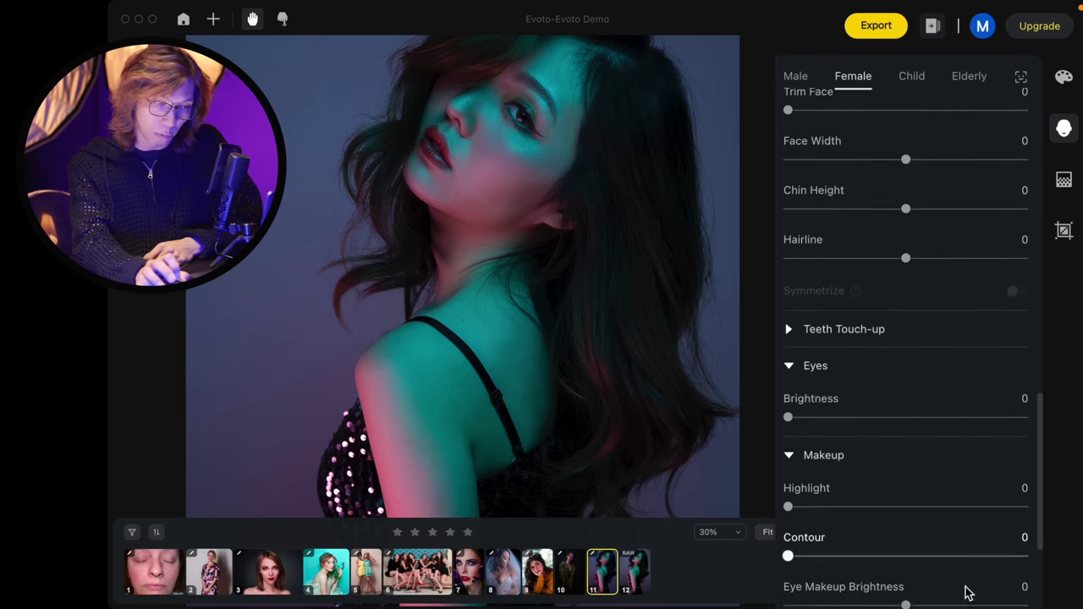
{"action": "scroll", "coordinate": [967, 594], "scroll_direction": "down", "scroll_amount": 5}
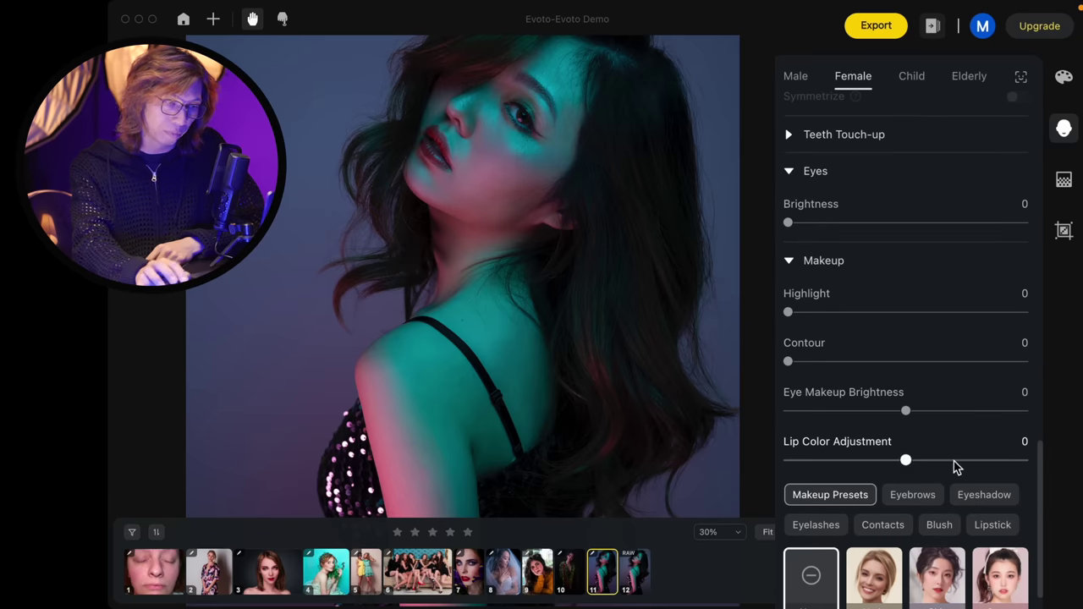
{"action": "scroll", "coordinate": [953, 460], "scroll_direction": "down", "scroll_amount": 2}
{"action": "scroll", "coordinate": [952, 460], "scroll_direction": "down", "scroll_amount": 7}
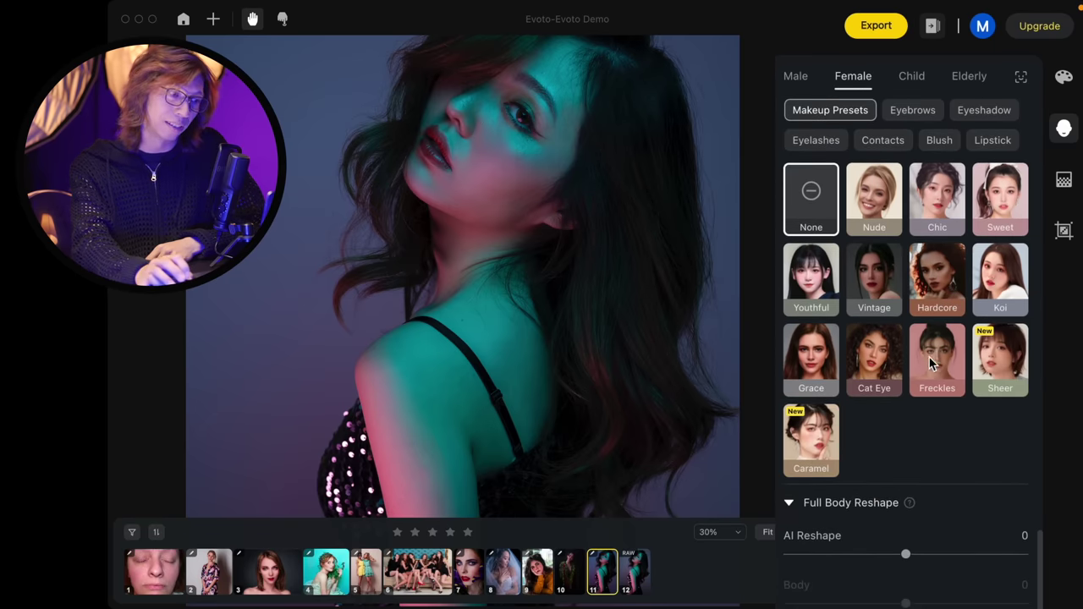
{"action": "left_click_drag", "start_coordinate": [573, 165], "coordinate": [602, 228]}
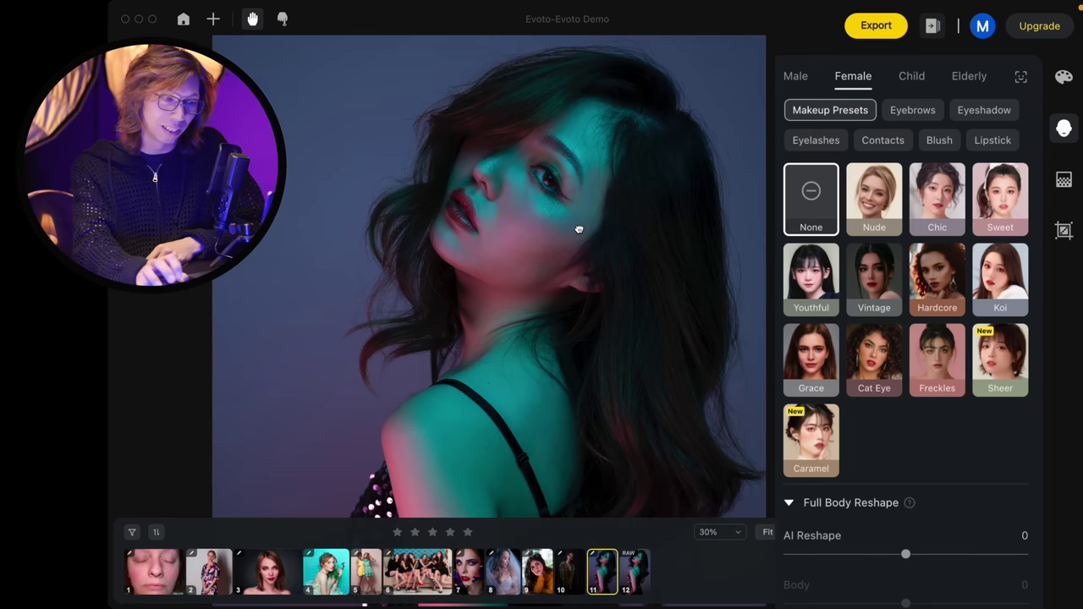
{"action": "left_click", "coordinate": [878, 198]}
{"action": "left_click", "coordinate": [956, 197]}
{"action": "left_click", "coordinate": [998, 204]}
{"action": "left_click", "coordinate": [890, 273]}
{"action": "left_click", "coordinate": [946, 281]}
{"action": "left_click", "coordinate": [999, 280]}
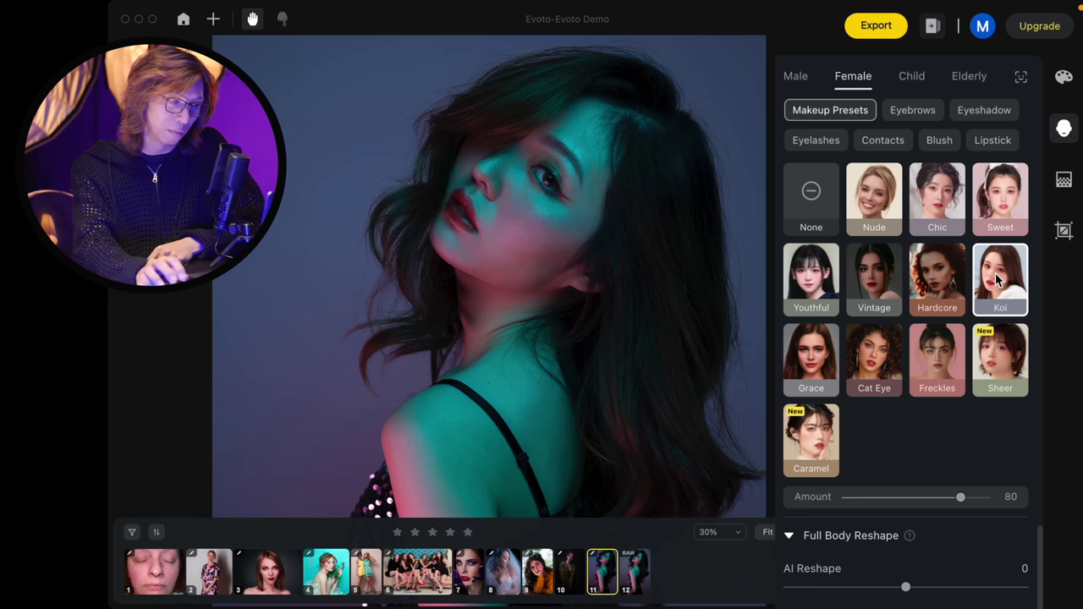
{"action": "left_click", "coordinate": [1000, 356]}
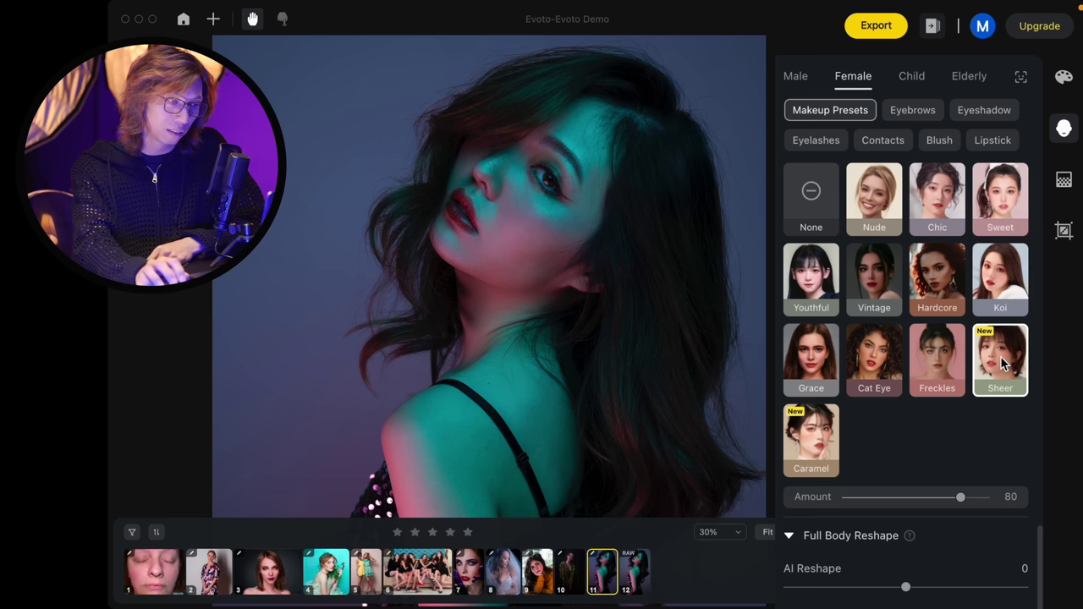
{"action": "left_click", "coordinate": [805, 362]}
{"action": "left_click", "coordinate": [882, 369]}
{"action": "left_click", "coordinate": [933, 363]}
Apply the Caramel makeup preset and reduce its Amount to 65
{"action": "left_click", "coordinate": [810, 446]}
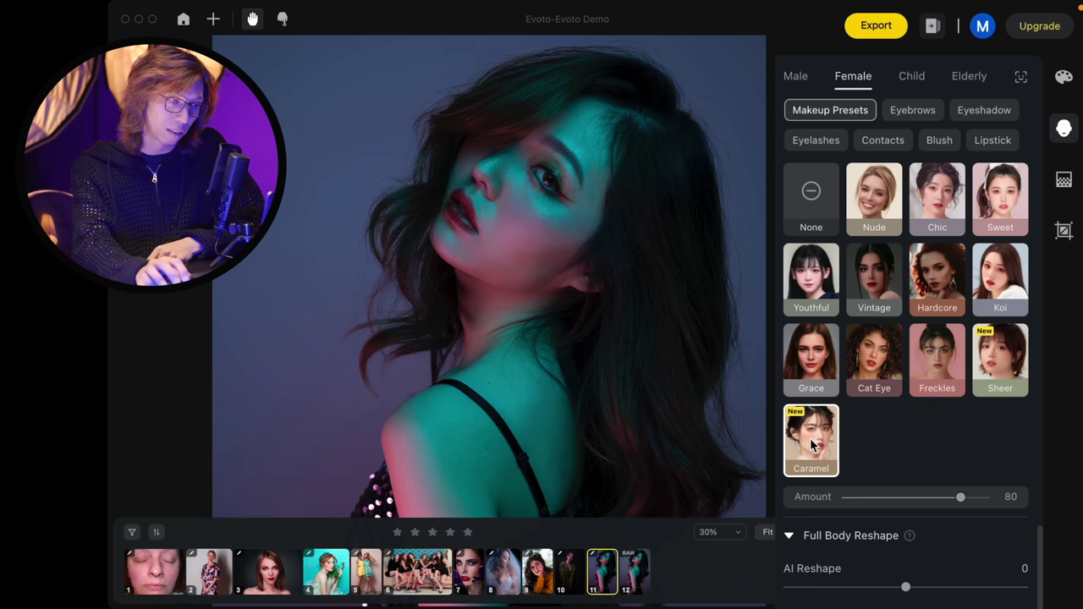
{"action": "scroll", "coordinate": [545, 172], "scroll_direction": "up", "scroll_amount": 2}
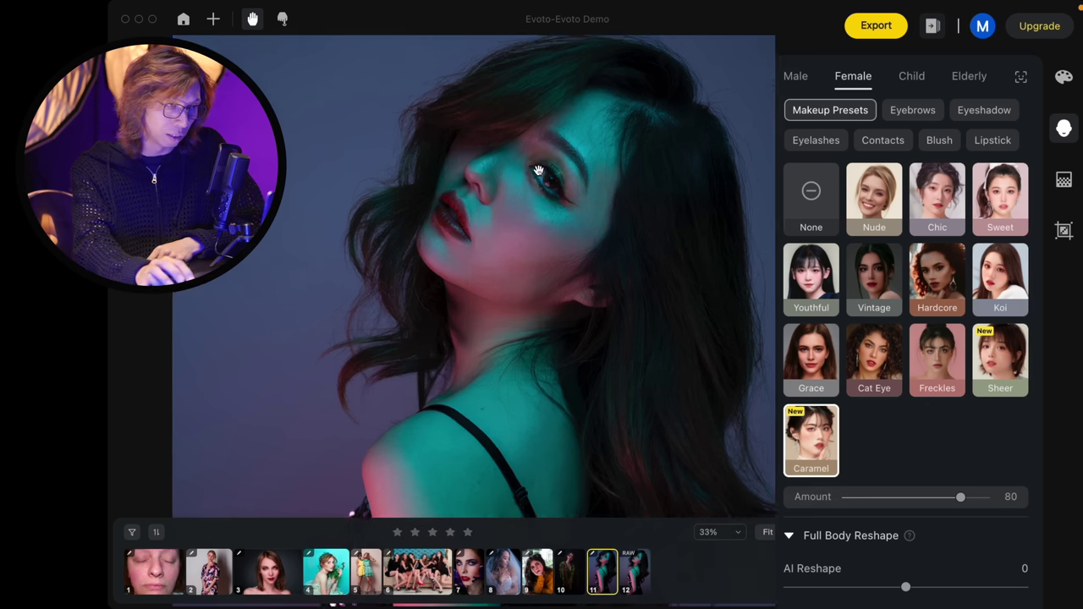
{"action": "scroll", "coordinate": [539, 171], "scroll_direction": "up", "scroll_amount": 3}
{"action": "scroll", "coordinate": [538, 171], "scroll_direction": "up", "scroll_amount": 1}
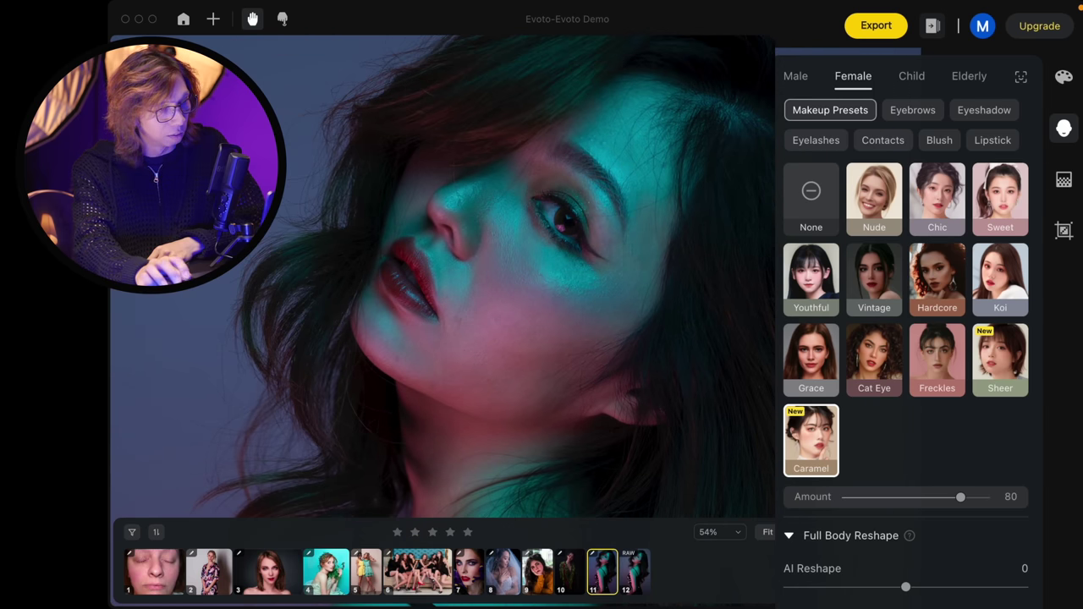
{"action": "scroll", "coordinate": [609, 370], "scroll_direction": "down", "scroll_amount": 2}
{"action": "scroll", "coordinate": [650, 326], "scroll_direction": "down", "scroll_amount": 1}
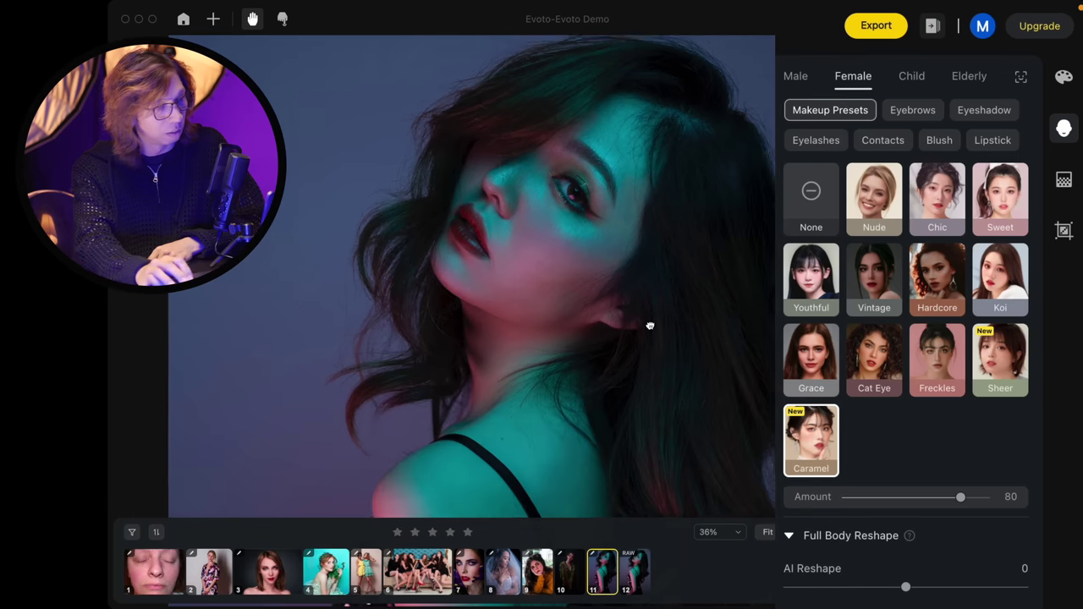
{"action": "left_click_drag", "start_coordinate": [649, 326], "coordinate": [641, 313]}
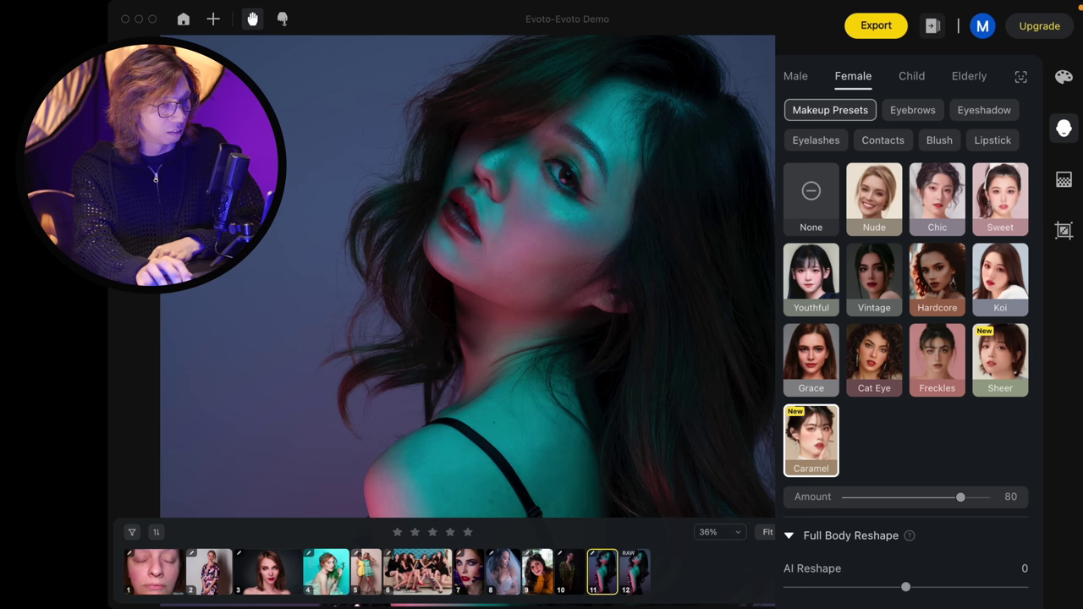
{"action": "left_click_drag", "start_coordinate": [941, 501], "coordinate": [938, 500]}
Try an AI Reshape body-slimming preview, leave it at 0, and recentre the whole photo
{"action": "scroll", "coordinate": [650, 355], "scroll_direction": "down", "scroll_amount": 2}
{"action": "scroll", "coordinate": [679, 416], "scroll_direction": "down", "scroll_amount": 2}
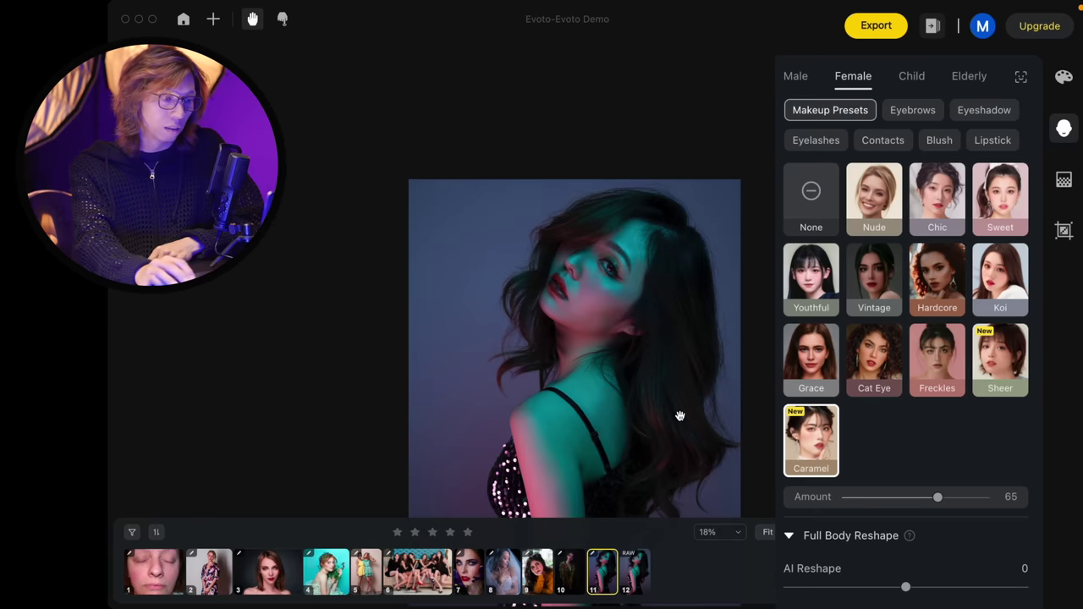
{"action": "left_click_drag", "start_coordinate": [679, 416], "coordinate": [636, 246]}
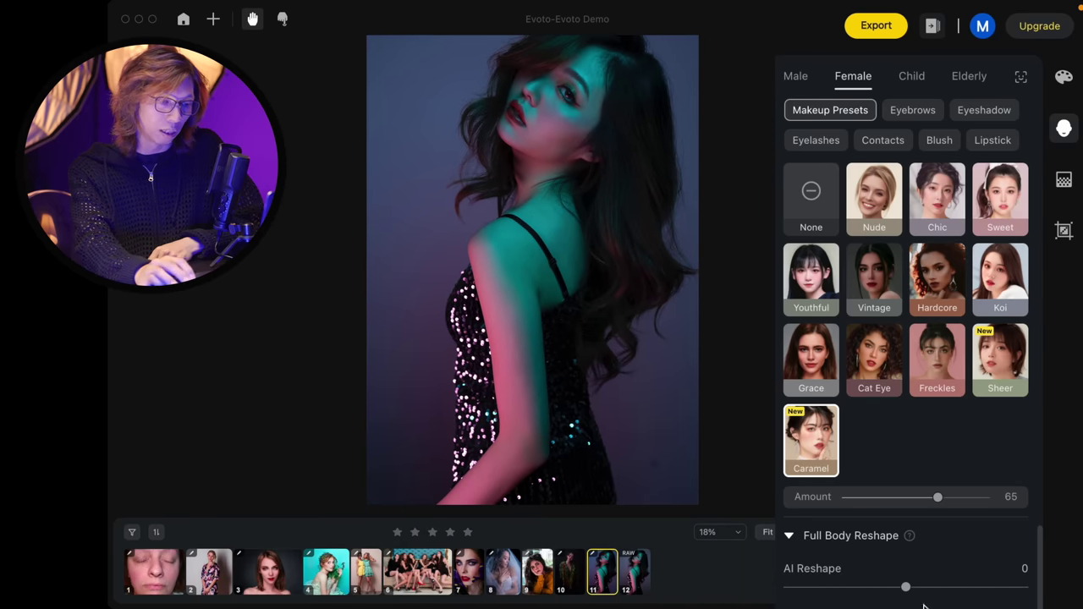
{"action": "scroll", "coordinate": [905, 587], "scroll_direction": "up", "scroll_amount": 1}
{"action": "mouse_move", "coordinate": [905, 601]}
{"action": "left_mouse_down"}
{"action": "mouse_move", "coordinate": [838, 601]}
{"action": "mouse_move", "coordinate": [929, 601]}
{"action": "mouse_move", "coordinate": [876, 601]}
{"action": "mouse_move", "coordinate": [905, 602]}
{"action": "left_mouse_up"}
{"action": "scroll", "coordinate": [905, 550], "scroll_direction": "down", "scroll_amount": 5}
{"action": "scroll", "coordinate": [906, 338], "scroll_direction": "down", "scroll_amount": 2}
{"action": "scroll", "coordinate": [906, 338], "scroll_direction": "down", "scroll_amount": 2}
{"action": "scroll", "coordinate": [906, 339], "scroll_direction": "up", "scroll_amount": 2}
{"action": "scroll", "coordinate": [905, 338], "scroll_direction": "up", "scroll_amount": 2}
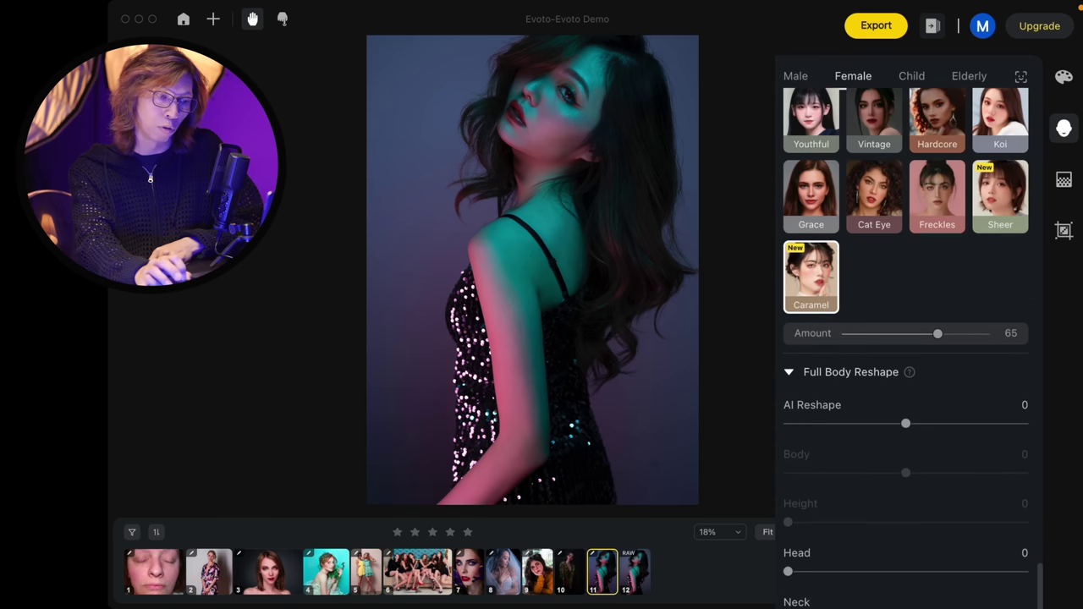
{"action": "scroll", "coordinate": [905, 338], "scroll_direction": "up", "scroll_amount": 2}
{"action": "scroll", "coordinate": [906, 339], "scroll_direction": "up", "scroll_amount": 1}
{"action": "scroll", "coordinate": [906, 339], "scroll_direction": "up", "scroll_amount": 3}
{"action": "scroll", "coordinate": [905, 339], "scroll_direction": "up", "scroll_amount": 2}
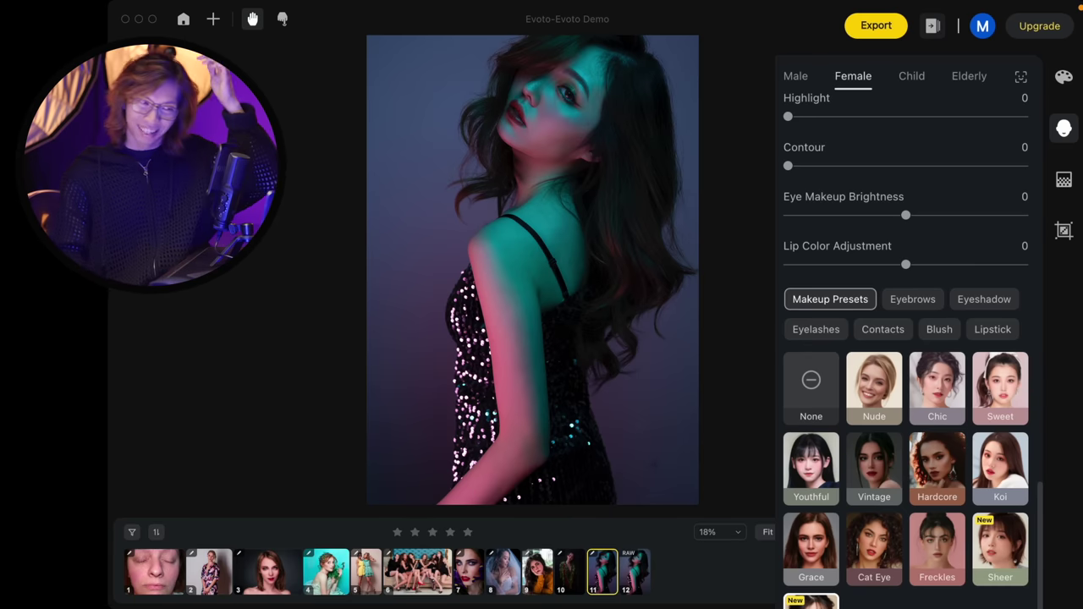
{"action": "scroll", "coordinate": [906, 339], "scroll_direction": "up", "scroll_amount": 1}
{"action": "scroll", "coordinate": [604, 251], "scroll_direction": "down", "scroll_amount": 1}
{"action": "scroll", "coordinate": [604, 250], "scroll_direction": "up", "scroll_amount": 1}
{"action": "left_click_drag", "start_coordinate": [621, 235], "coordinate": [614, 258]}
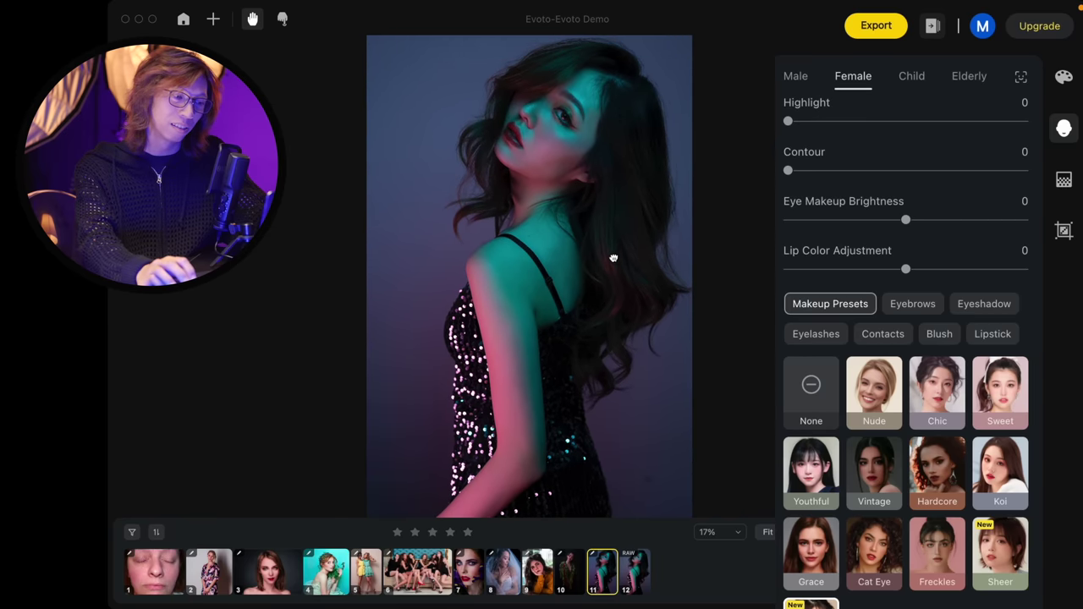
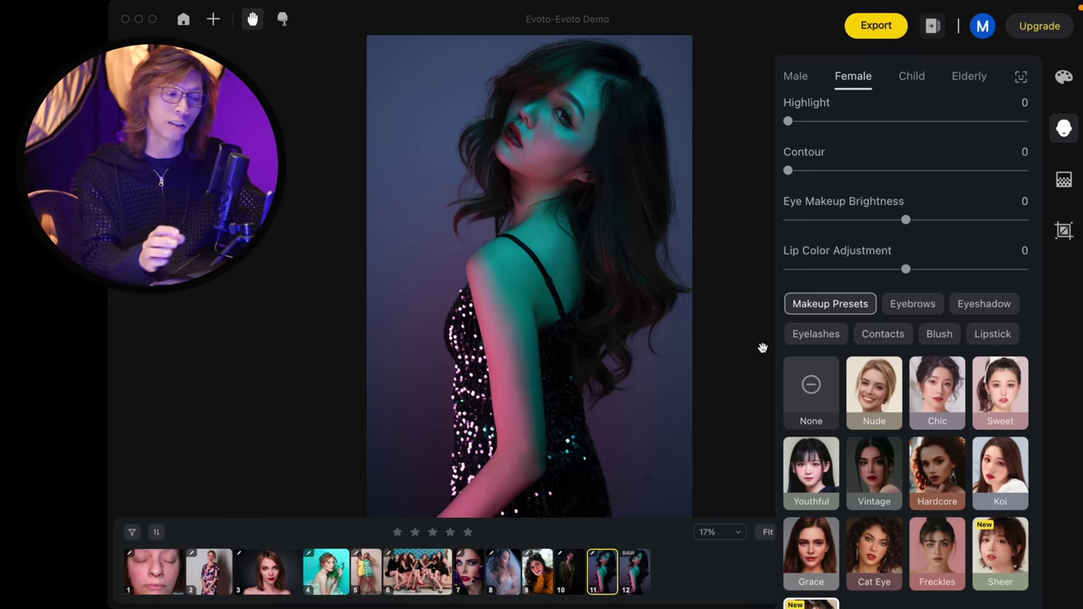
Preview the kimono, teal flower and two-women photos, then return to the sequin-dress portrait
{"action": "left_click", "coordinate": [220, 573]}
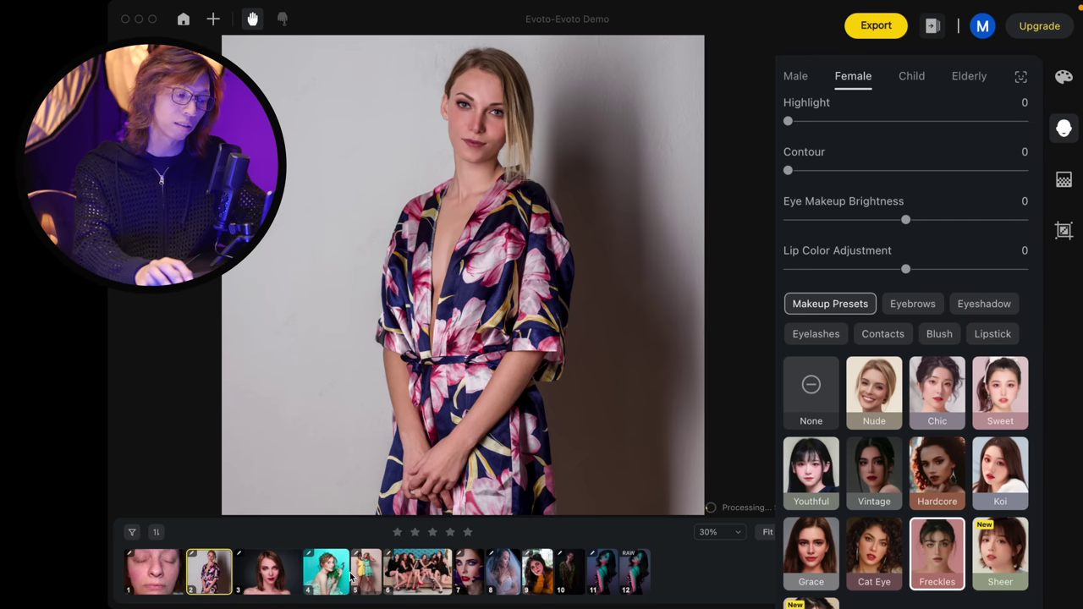
{"action": "left_click", "coordinate": [328, 573]}
{"action": "left_click", "coordinate": [370, 575]}
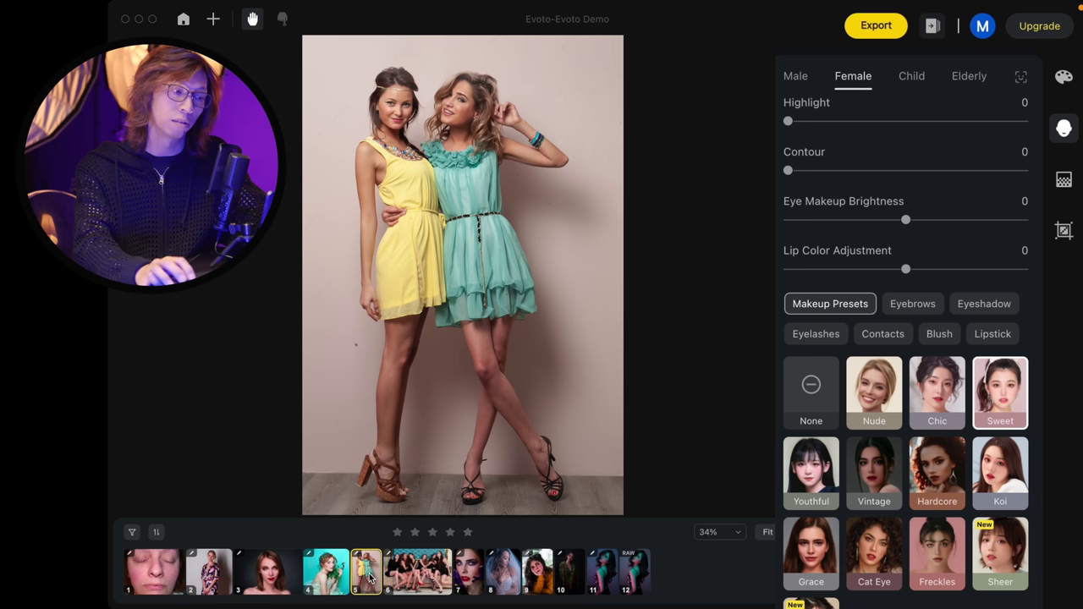
{"action": "left_click", "coordinate": [541, 575]}
{"action": "left_click", "coordinate": [608, 576]}
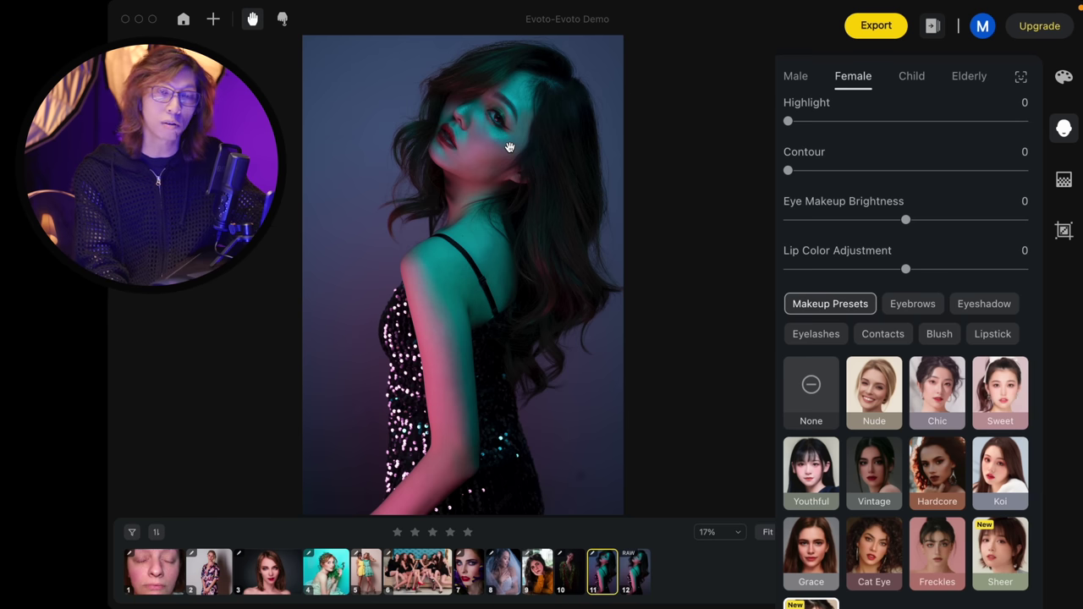
Zoom in on the sequin-dress portrait and pan so her face is framed
{"action": "scroll", "coordinate": [508, 147], "scroll_direction": "up", "scroll_amount": 1}
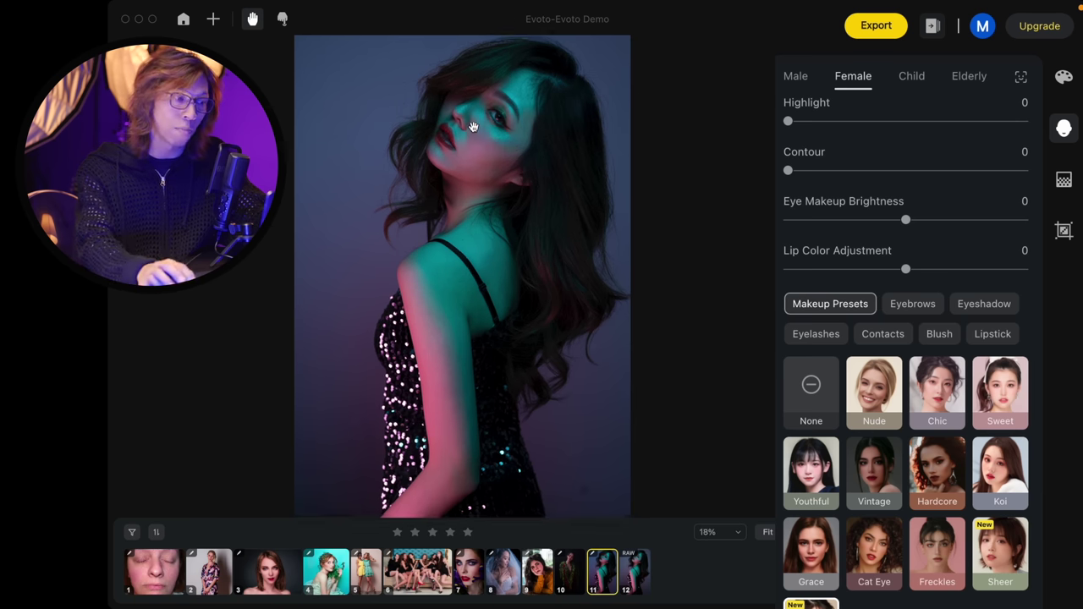
{"action": "scroll", "coordinate": [495, 139], "scroll_direction": "up", "scroll_amount": 3}
{"action": "left_click_drag", "start_coordinate": [486, 136], "coordinate": [491, 208]}
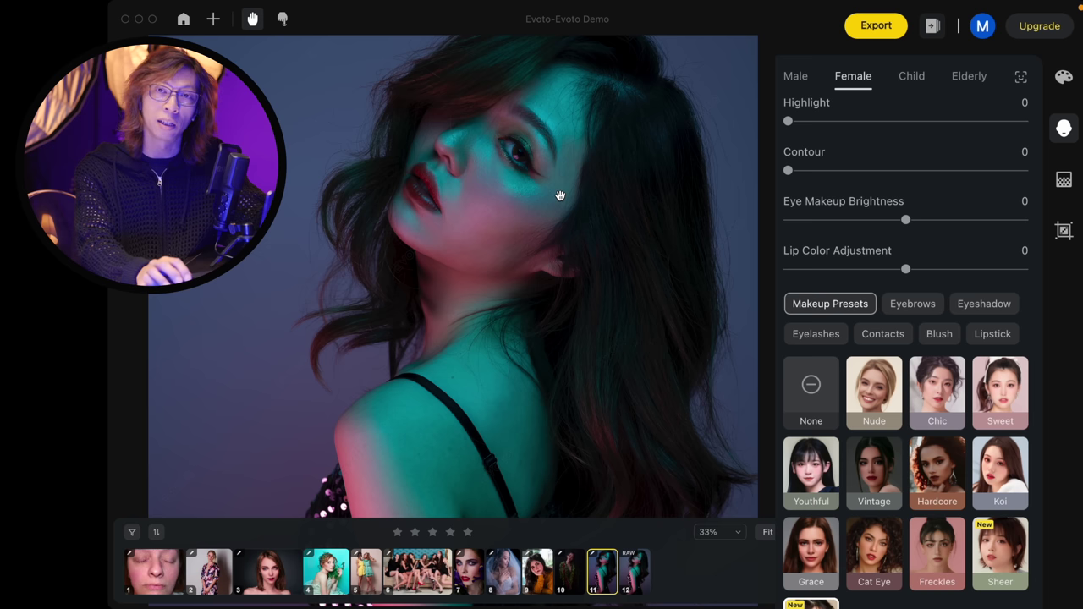
{"action": "left_click_drag", "start_coordinate": [559, 196], "coordinate": [558, 211]}
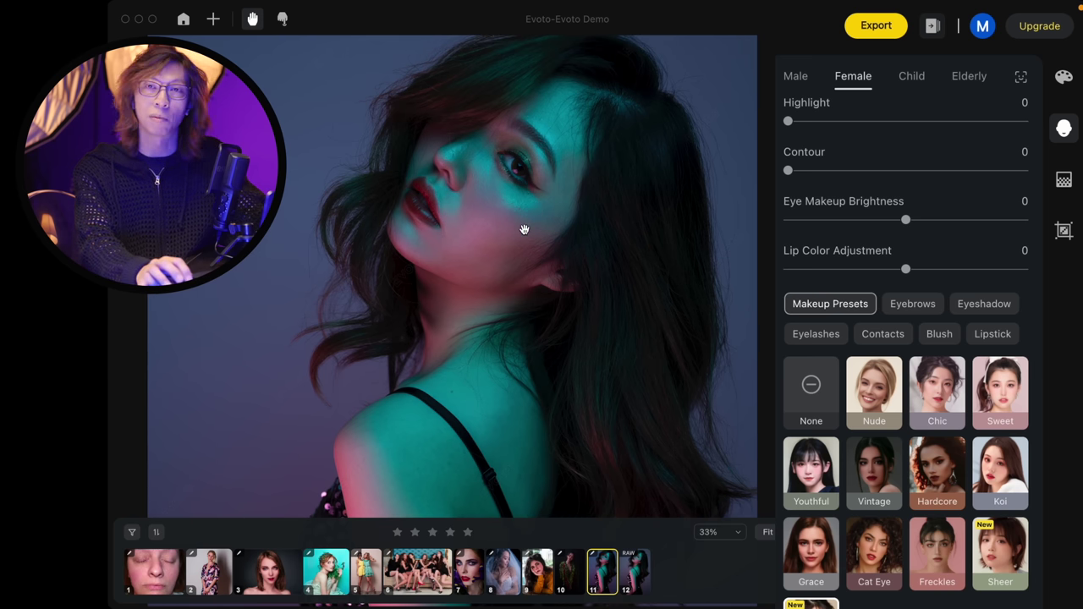
Scroll the right panel to the Facial Reshape > Face Shape sliders
{"action": "scroll", "coordinate": [524, 229], "scroll_direction": "down", "scroll_amount": 1}
{"action": "scroll", "coordinate": [533, 225], "scroll_direction": "down", "scroll_amount": 1}
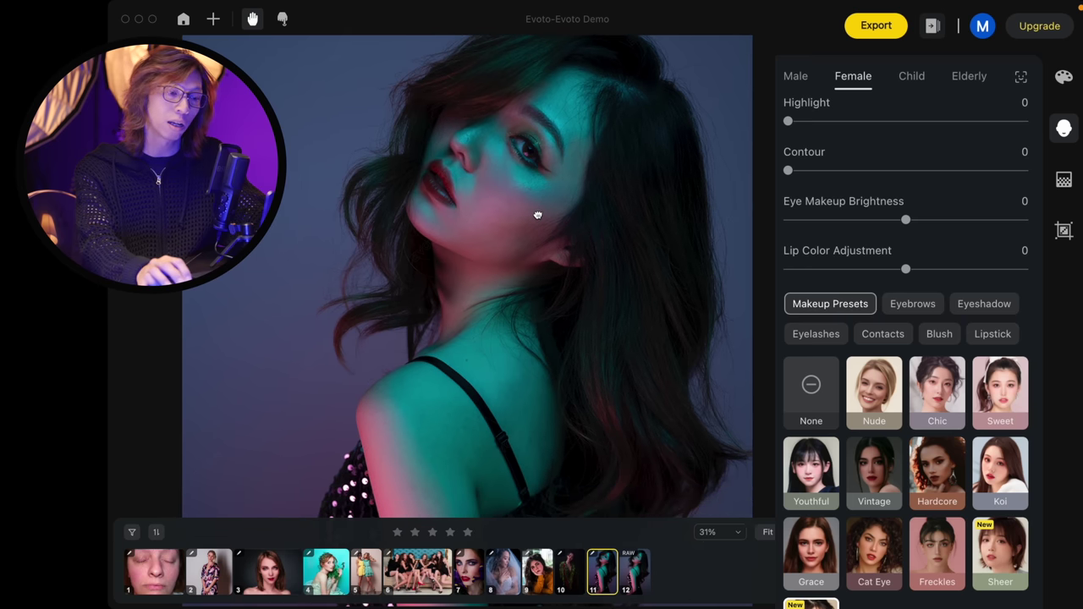
{"action": "scroll", "coordinate": [964, 538], "scroll_direction": "down", "scroll_amount": 5}
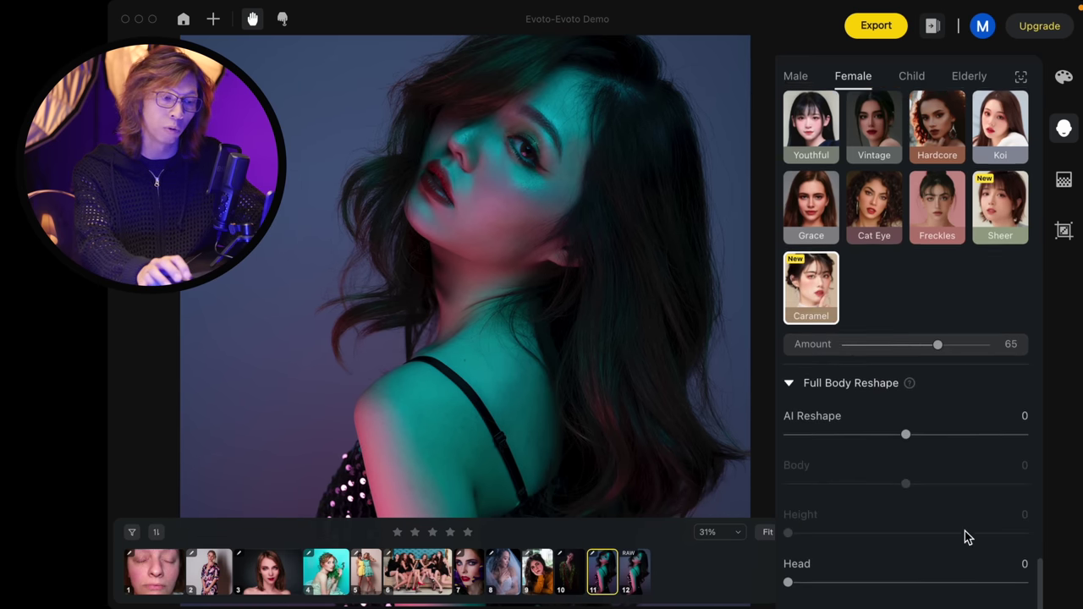
{"action": "scroll", "coordinate": [967, 539], "scroll_direction": "down", "scroll_amount": 1}
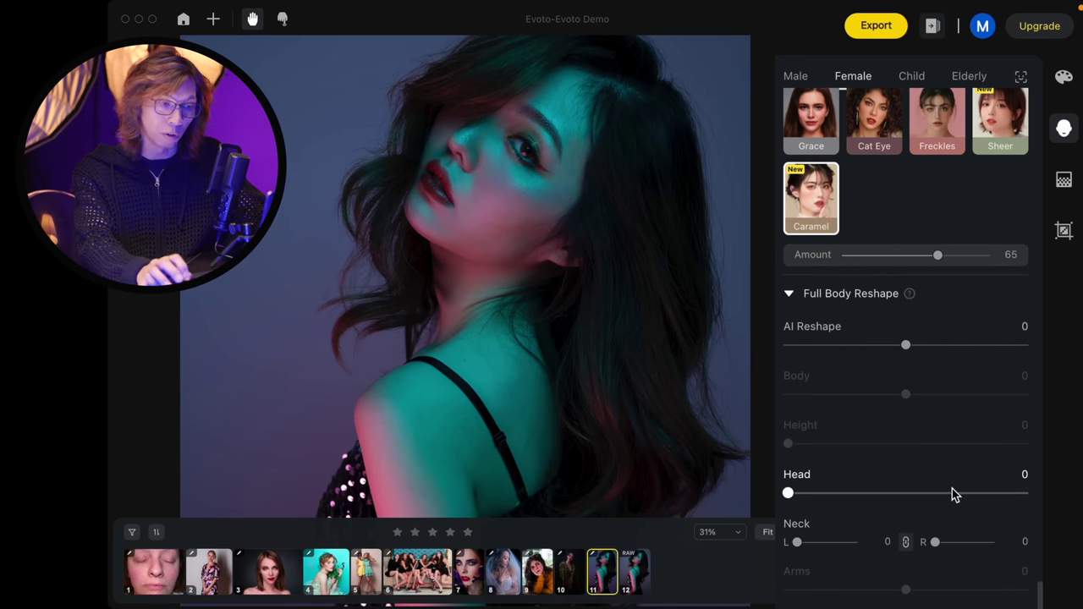
{"action": "scroll", "coordinate": [952, 495], "scroll_direction": "up", "scroll_amount": 2}
{"action": "scroll", "coordinate": [952, 495], "scroll_direction": "up", "scroll_amount": 3}
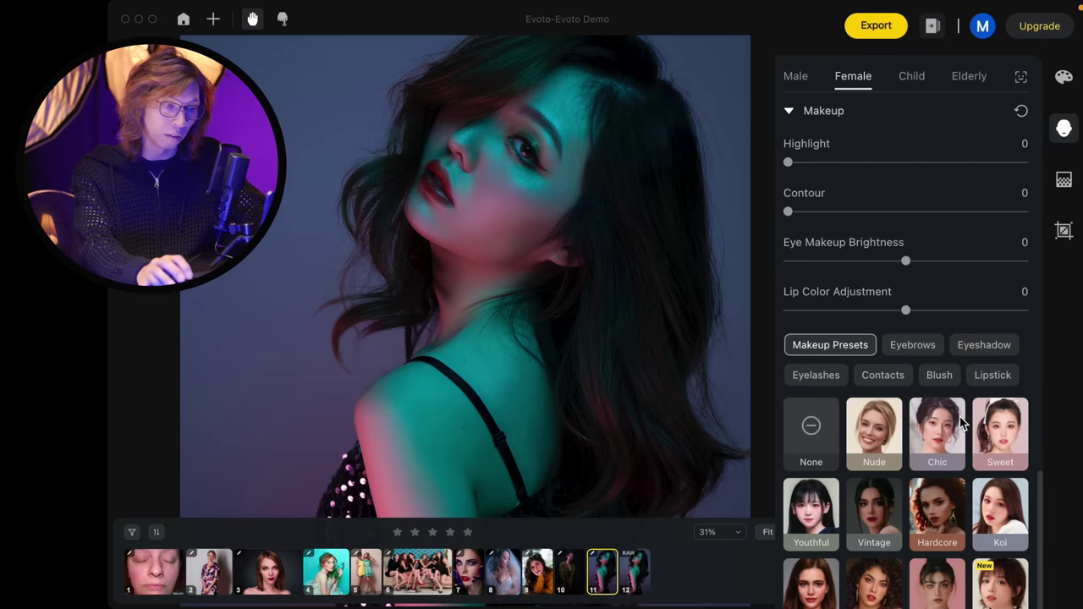
{"action": "scroll", "coordinate": [916, 409], "scroll_direction": "up", "scroll_amount": 3}
{"action": "scroll", "coordinate": [914, 410], "scroll_direction": "up", "scroll_amount": 2}
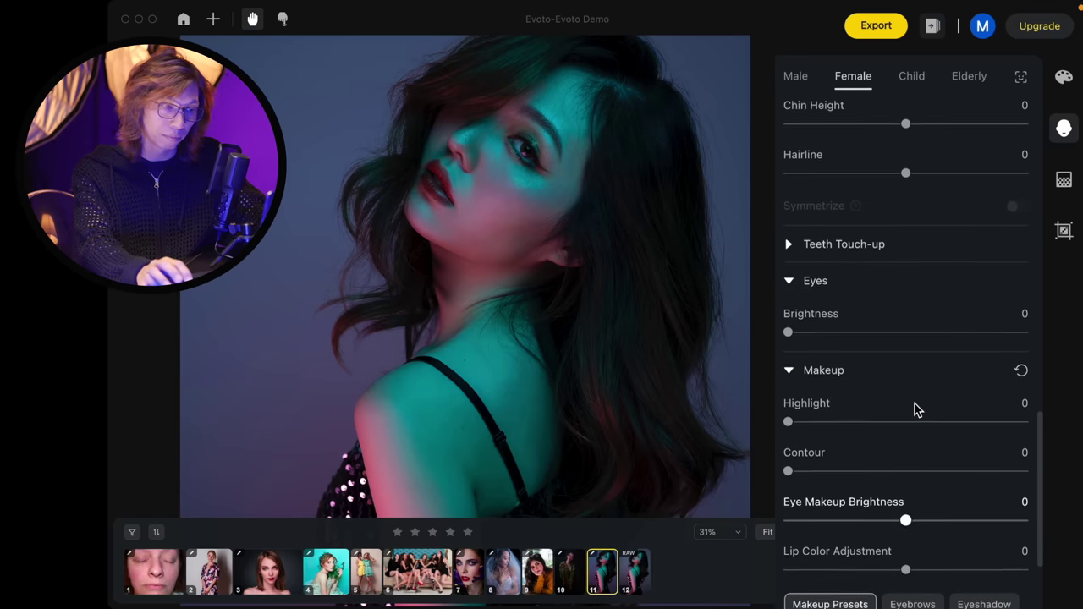
{"action": "scroll", "coordinate": [914, 410], "scroll_direction": "up", "scroll_amount": 1}
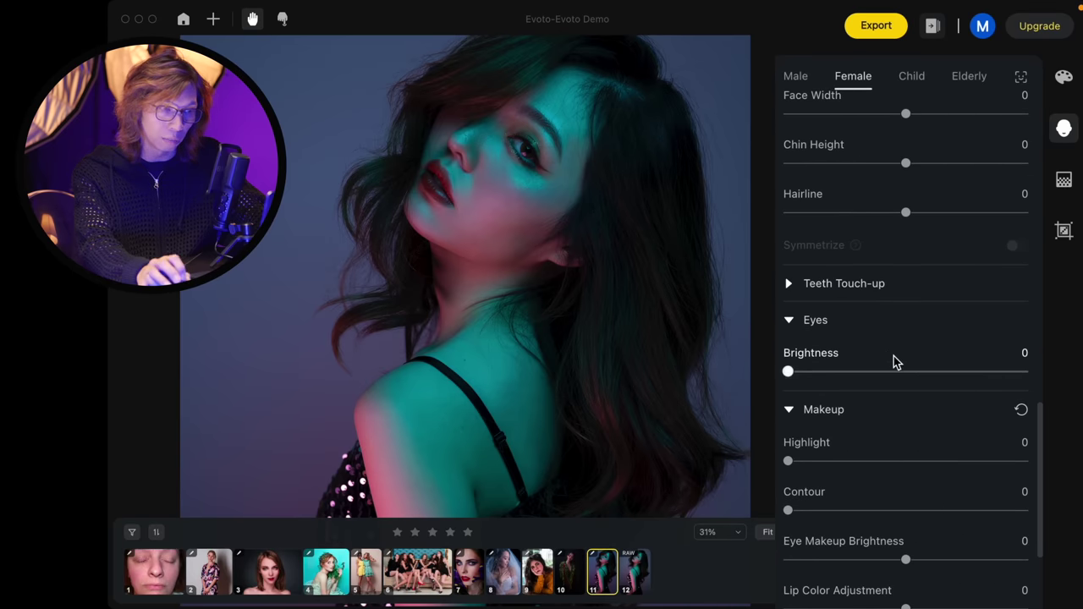
{"action": "scroll", "coordinate": [895, 362], "scroll_direction": "up", "scroll_amount": 2}
{"action": "scroll", "coordinate": [901, 364], "scroll_direction": "up", "scroll_amount": 3}
{"action": "scroll", "coordinate": [901, 365], "scroll_direction": "up", "scroll_amount": 1}
{"action": "scroll", "coordinate": [902, 368], "scroll_direction": "up", "scroll_amount": 2}
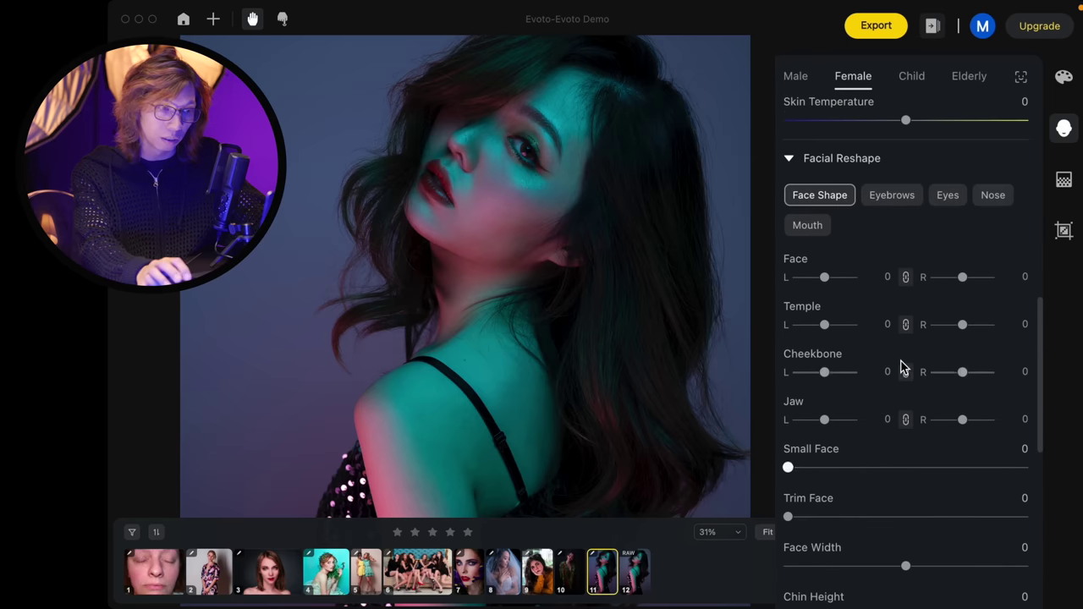
Set the face-shape sliders to Face 6, Cheekbone 26, Jaw -100 and Small Face 21
{"action": "mouse_move", "coordinate": [829, 286]}
{"action": "left_mouse_down"}
{"action": "mouse_move", "coordinate": [863, 286]}
{"action": "mouse_move", "coordinate": [781, 285]}
{"action": "mouse_move", "coordinate": [839, 286]}
{"action": "mouse_move", "coordinate": [827, 288]}
{"action": "left_mouse_up"}
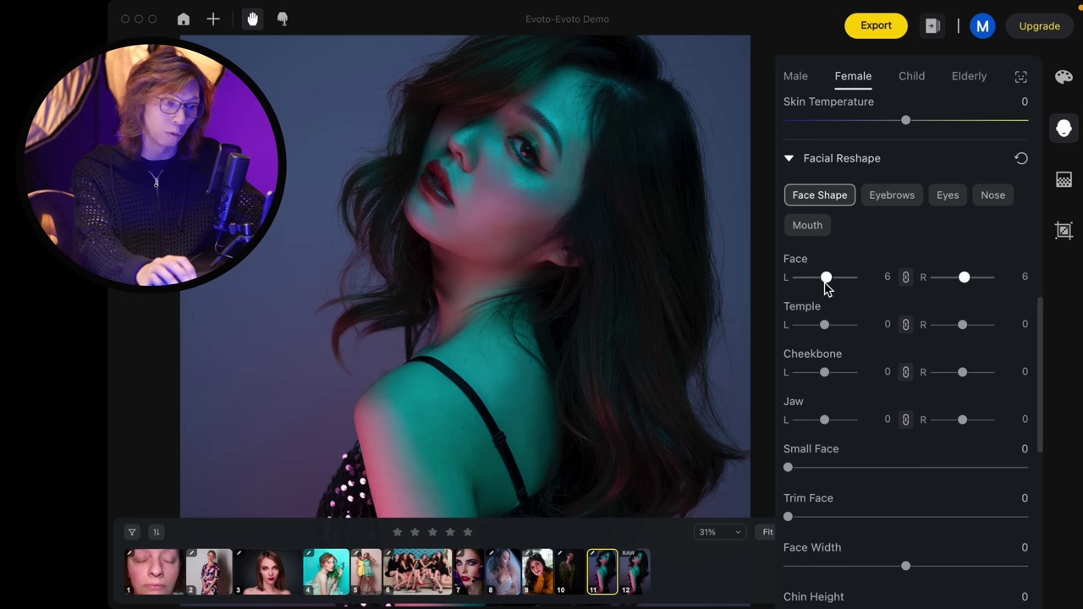
{"action": "mouse_move", "coordinate": [829, 379]}
{"action": "left_mouse_down"}
{"action": "mouse_move", "coordinate": [851, 377]}
{"action": "mouse_move", "coordinate": [818, 375]}
{"action": "mouse_move", "coordinate": [835, 378]}
{"action": "left_mouse_up"}
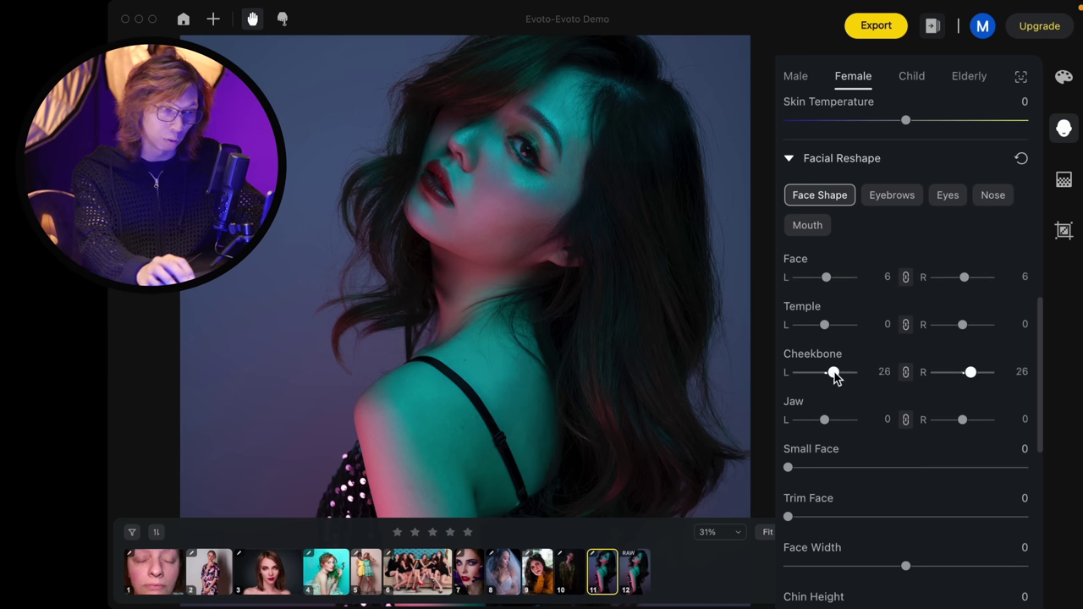
{"action": "left_click_drag", "start_coordinate": [824, 421], "coordinate": [793, 423]}
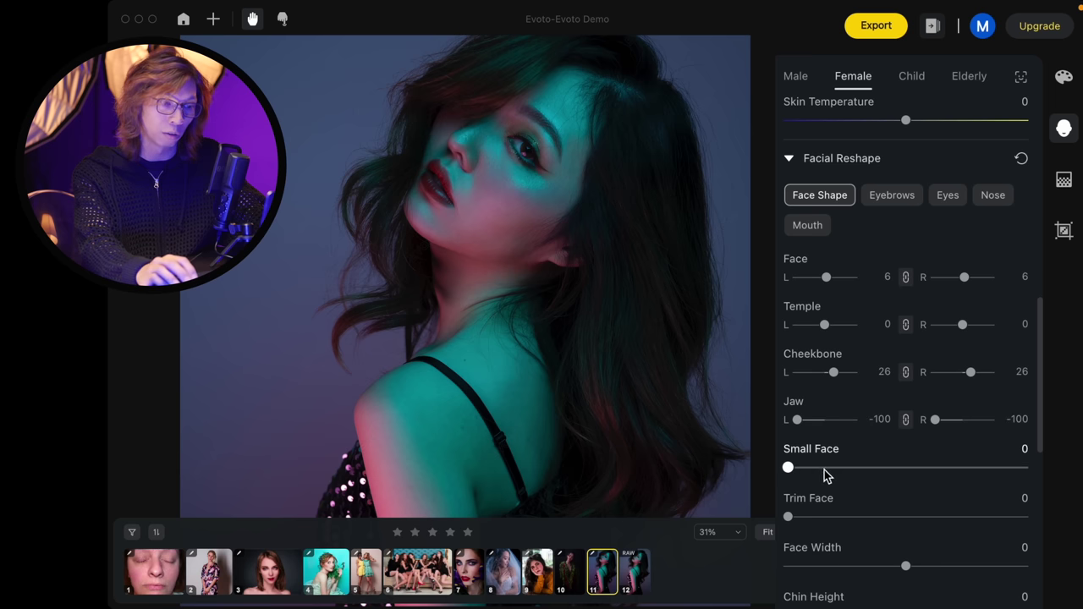
{"action": "left_click_drag", "start_coordinate": [788, 471], "coordinate": [831, 475]}
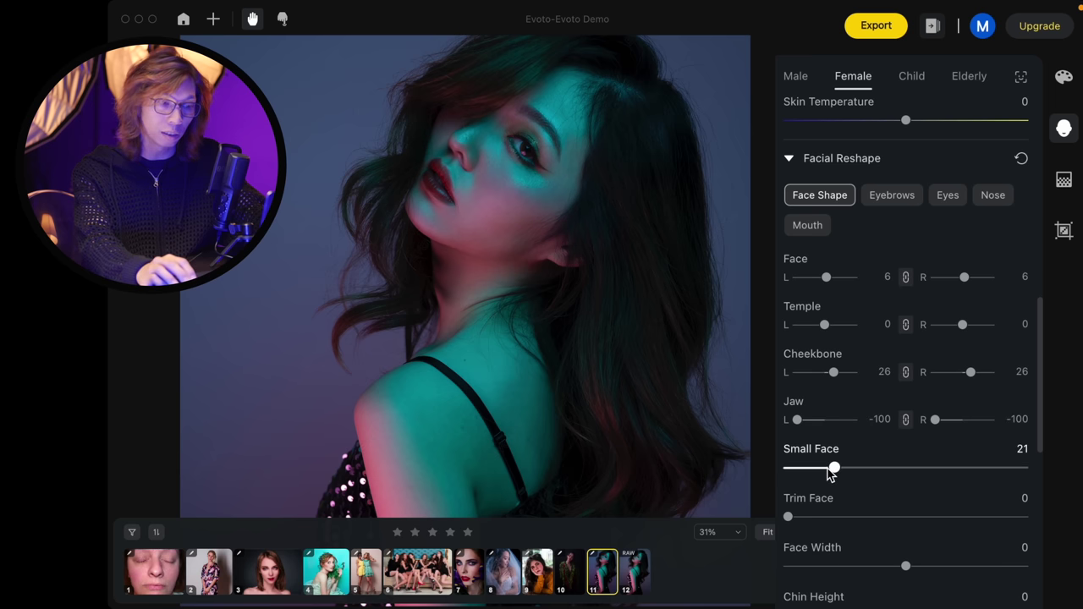
{"action": "scroll", "coordinate": [640, 287], "scroll_direction": "down", "scroll_amount": 1}
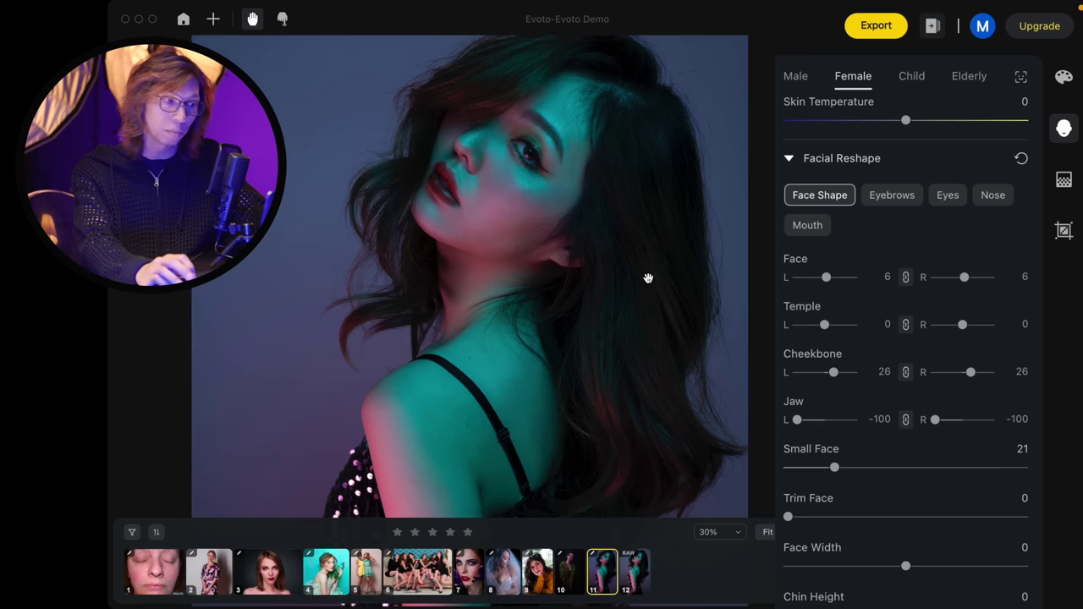
{"action": "scroll", "coordinate": [649, 279], "scroll_direction": "down", "scroll_amount": 2}
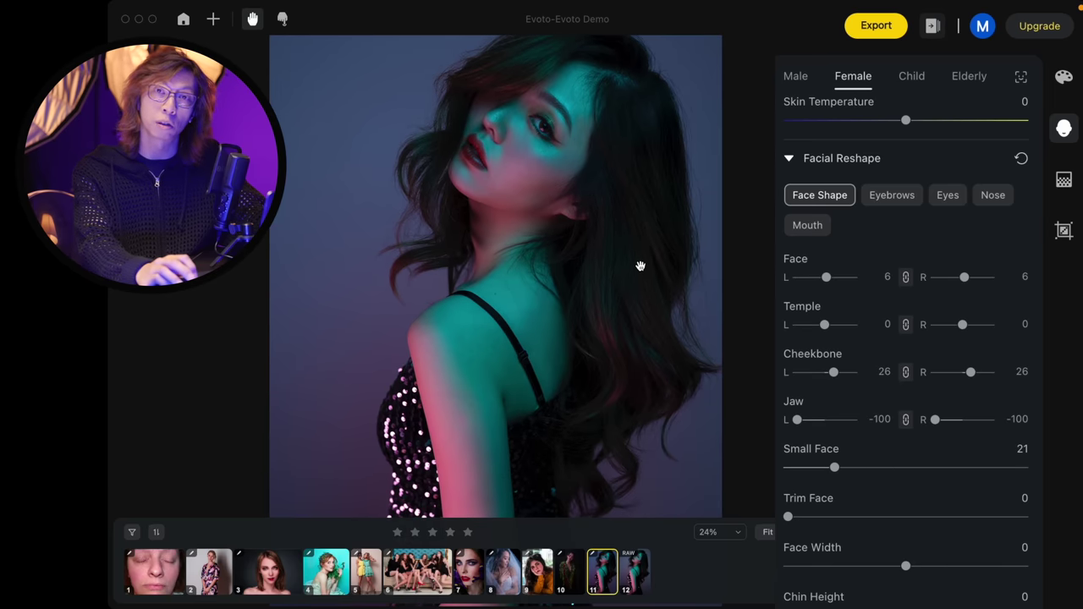
{"action": "scroll", "coordinate": [641, 266], "scroll_direction": "down", "scroll_amount": 1}
{"action": "left_click_drag", "start_coordinate": [666, 318], "coordinate": [665, 303]}
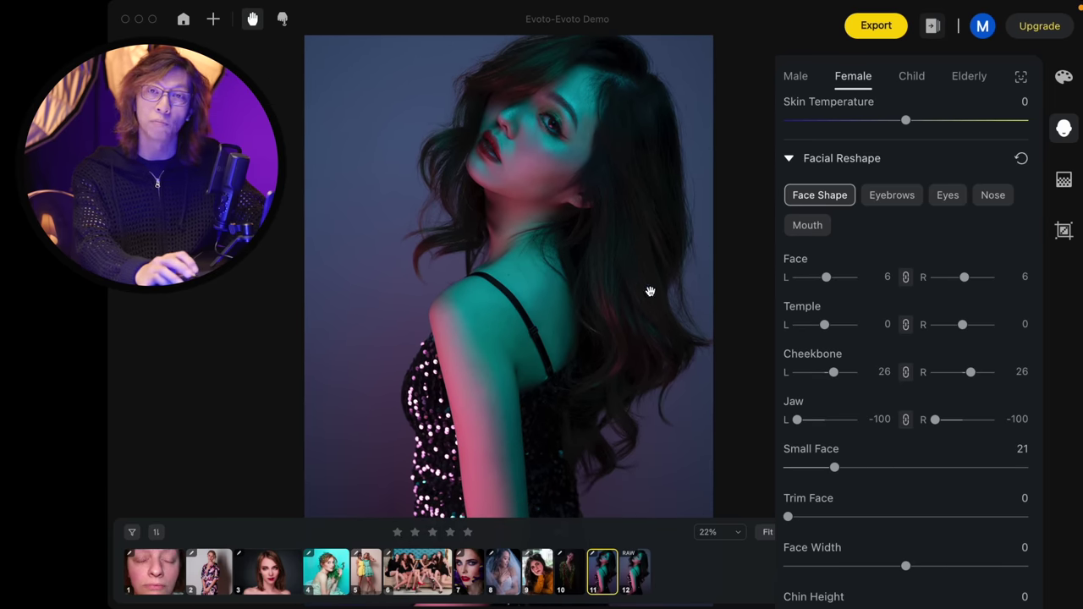
{"action": "scroll", "coordinate": [571, 246], "scroll_direction": "up", "scroll_amount": 2}
{"action": "scroll", "coordinate": [617, 244], "scroll_direction": "up", "scroll_amount": 1}
{"action": "left_click_drag", "start_coordinate": [617, 245], "coordinate": [609, 271]}
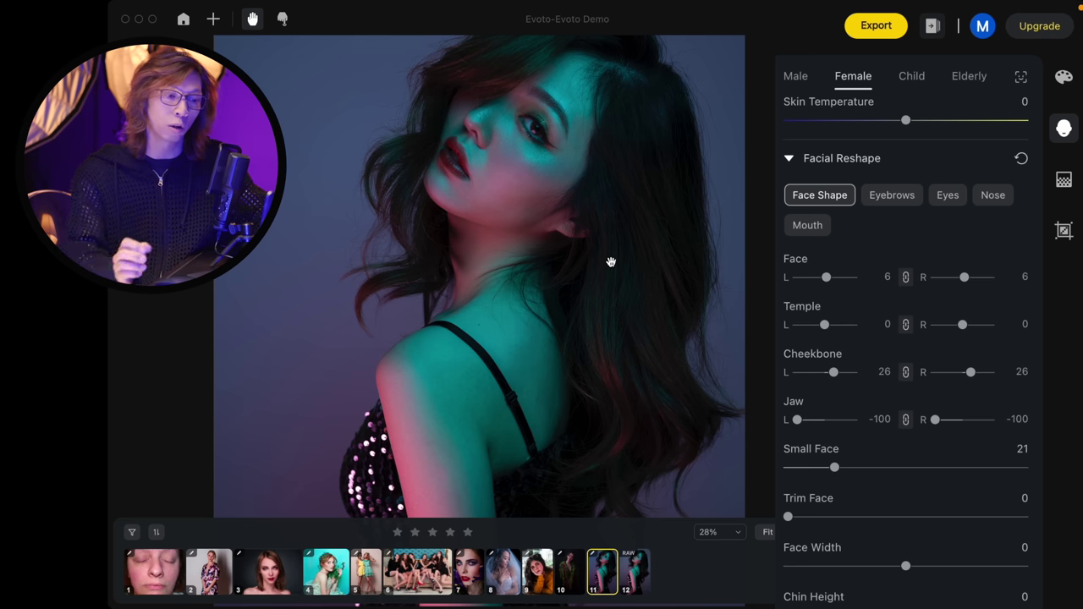
{"action": "scroll", "coordinate": [607, 281], "scroll_direction": "down", "scroll_amount": 1}
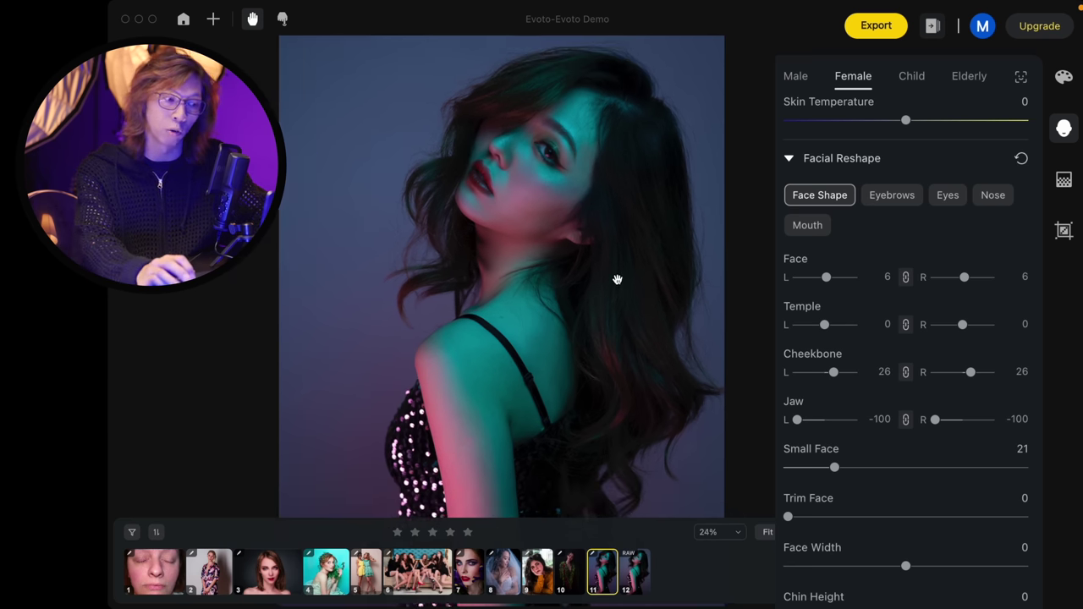
{"action": "scroll", "coordinate": [505, 236], "scroll_direction": "up", "scroll_amount": 2}
{"action": "scroll", "coordinate": [507, 235], "scroll_direction": "up", "scroll_amount": 1}
{"action": "scroll", "coordinate": [607, 220], "scroll_direction": "up", "scroll_amount": 1}
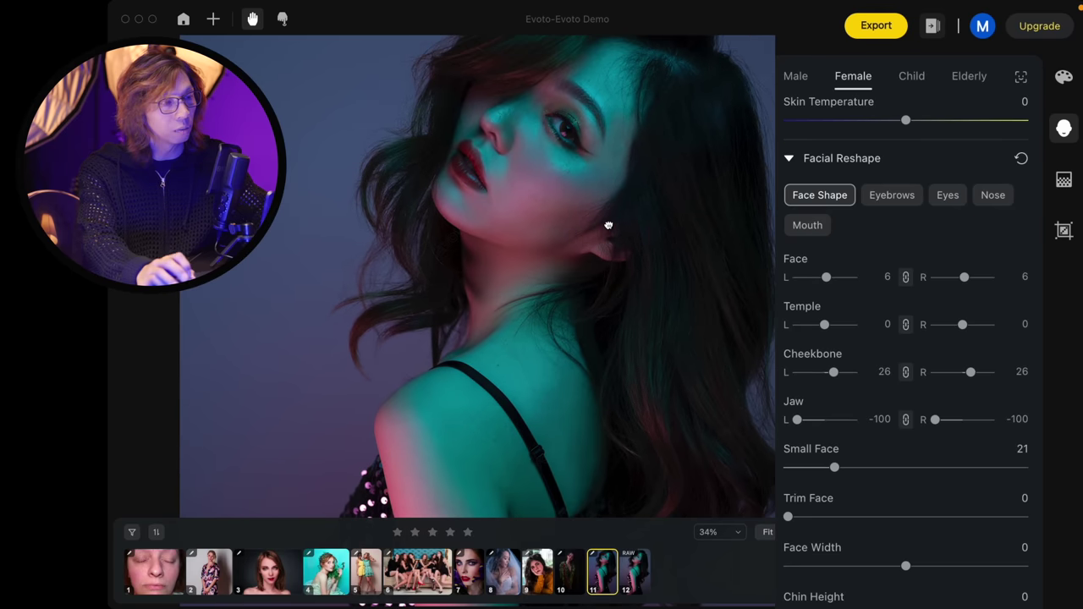
{"action": "scroll", "coordinate": [620, 225], "scroll_direction": "up", "scroll_amount": 1}
{"action": "scroll", "coordinate": [619, 233], "scroll_direction": "up", "scroll_amount": 1}
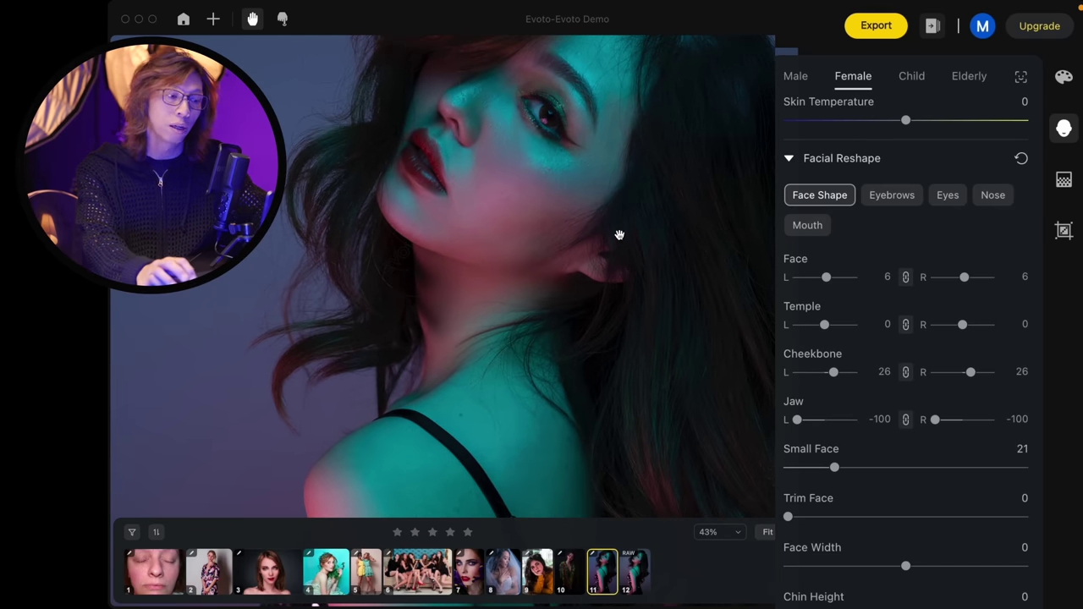
{"action": "scroll", "coordinate": [619, 234], "scroll_direction": "down", "scroll_amount": 1}
{"action": "scroll", "coordinate": [622, 241], "scroll_direction": "down", "scroll_amount": 1}
{"action": "scroll", "coordinate": [626, 220], "scroll_direction": "down", "scroll_amount": 1}
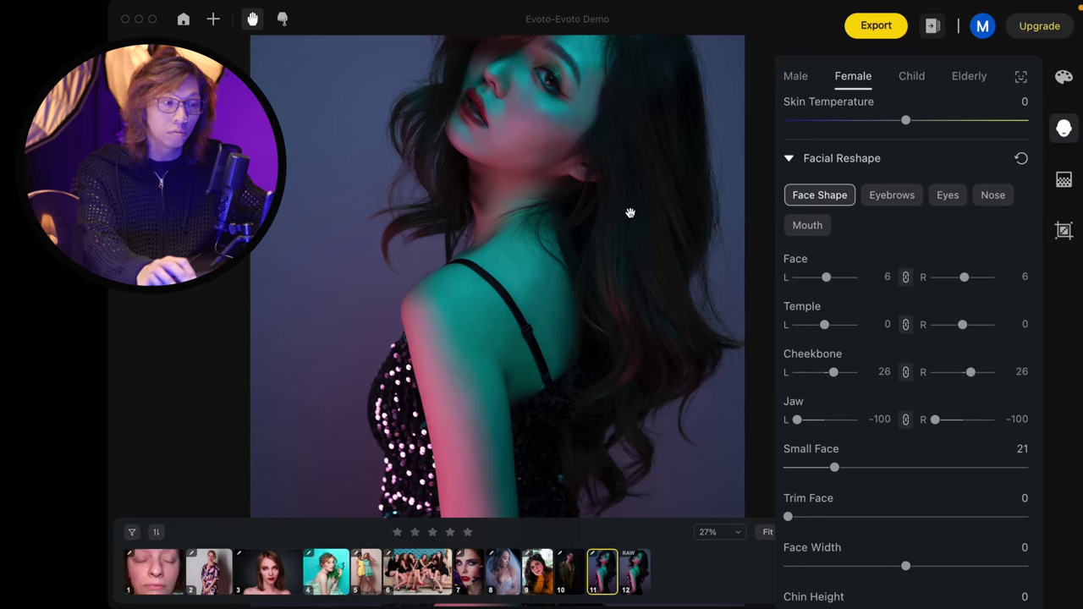
{"action": "left_click_drag", "start_coordinate": [629, 213], "coordinate": [616, 265]}
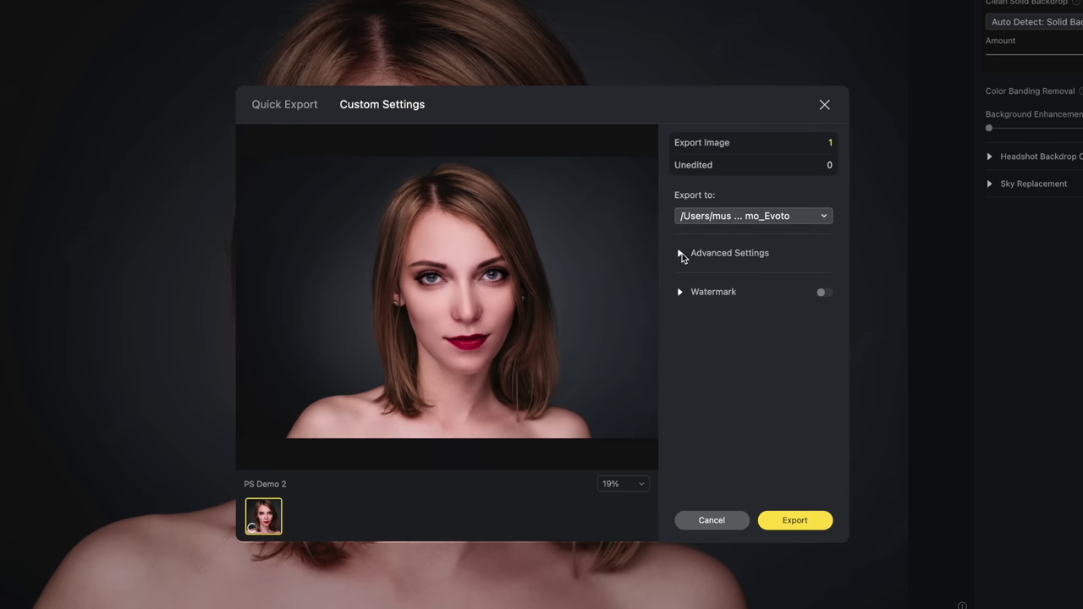
Export the portrait with Advanced Settings image format set to TIFF(16 bits)
{"action": "left_click", "coordinate": [682, 255]}
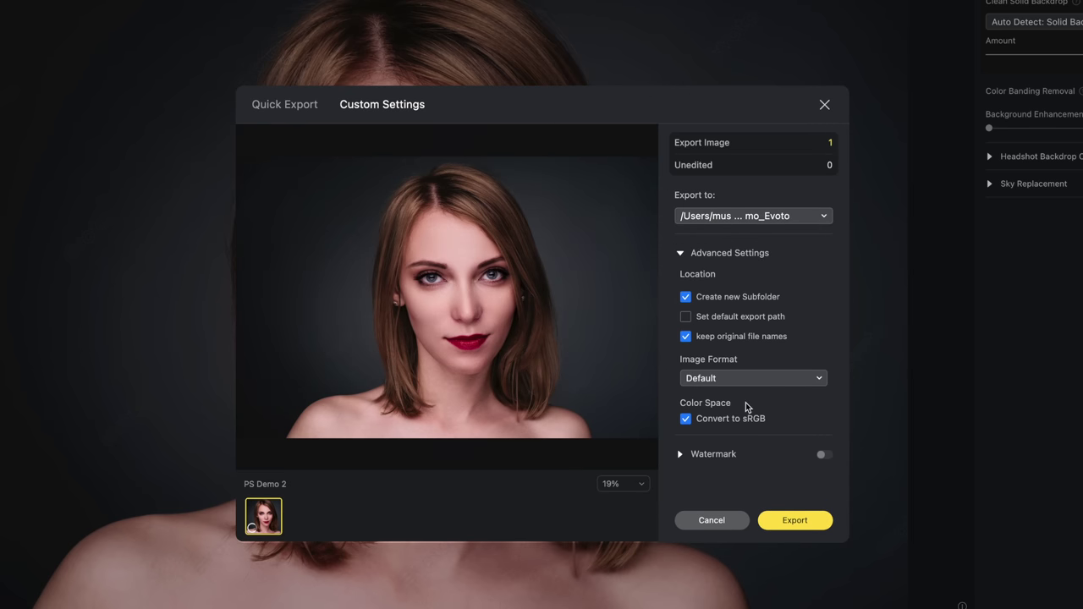
{"action": "left_click", "coordinate": [779, 385]}
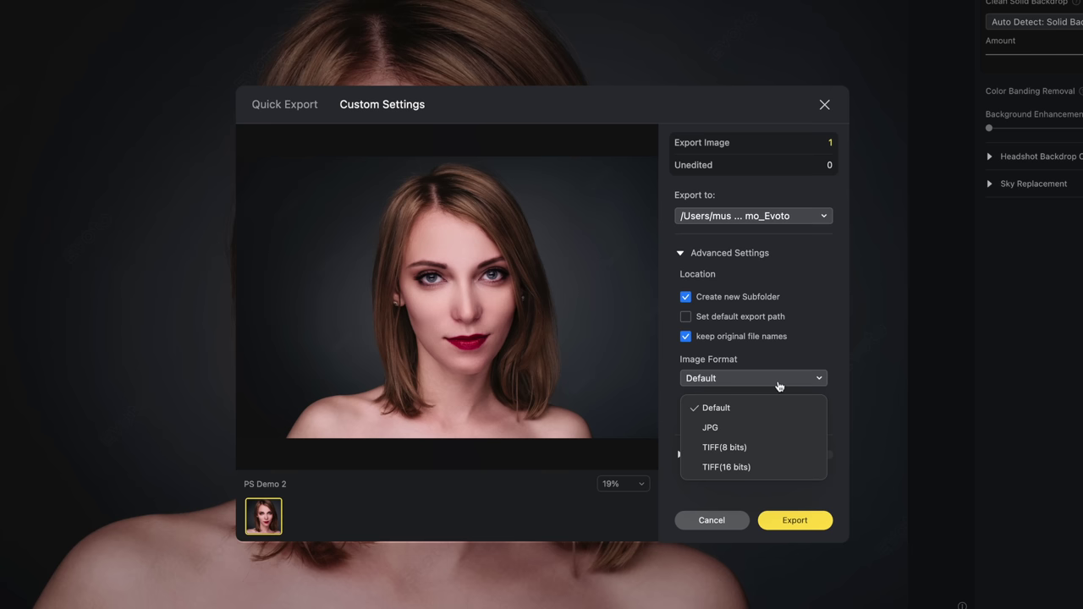
{"action": "left_click", "coordinate": [775, 470]}
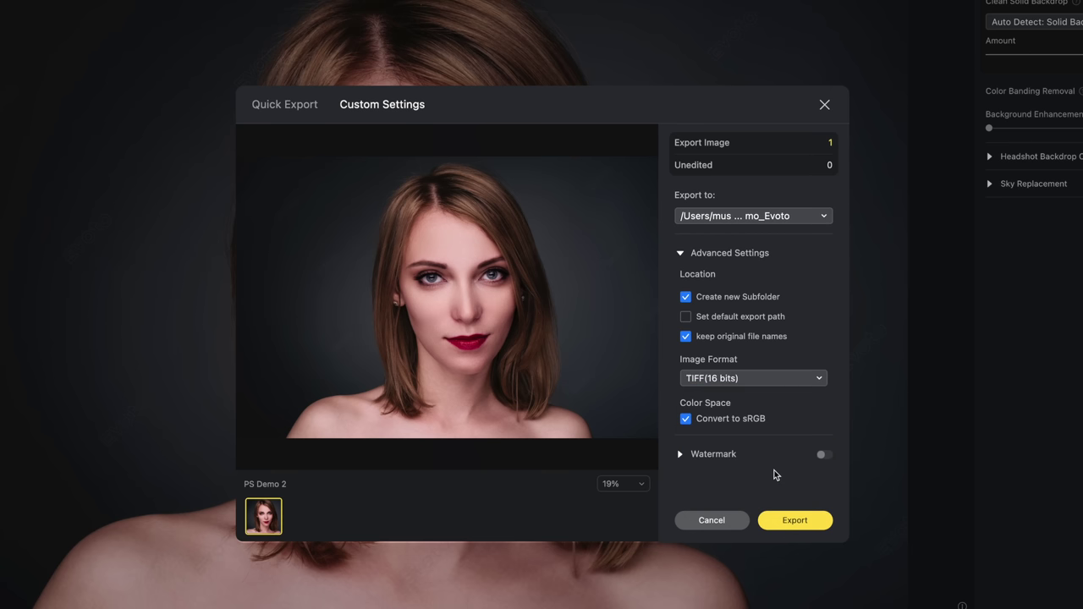
{"action": "left_click", "coordinate": [803, 519]}
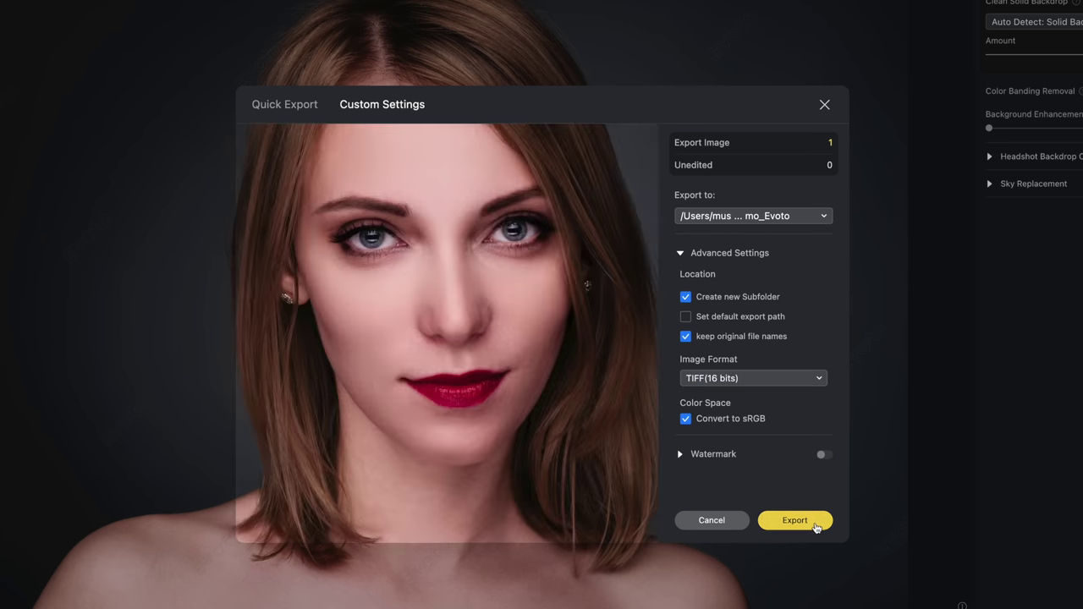